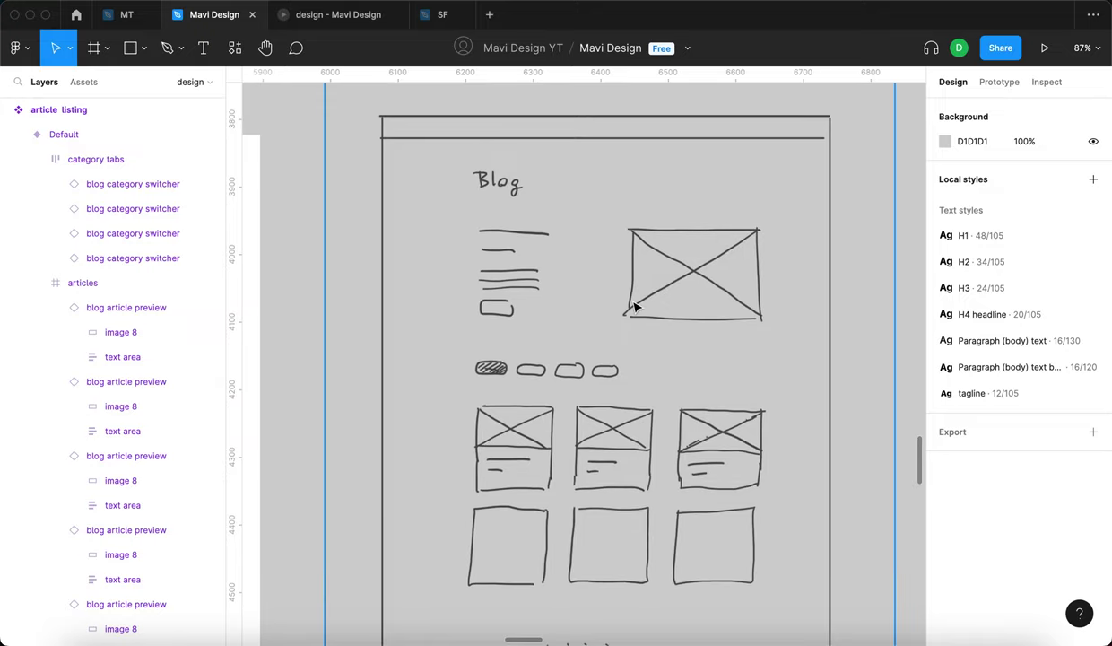
Compare the hand-drawn blog wireframe with the finished blog page design.
left_click_drag(797, 304, 938, 243)
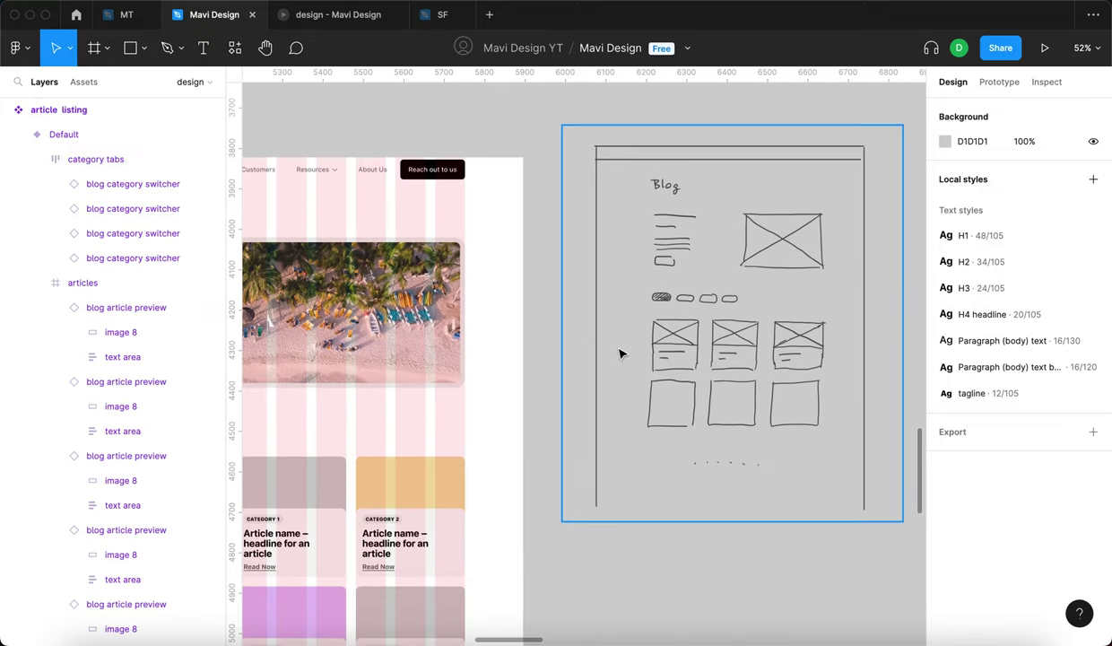
left_click_drag(619, 353, 809, 268)
left_click_drag(529, 295, 768, 302)
scroll(717, 314, "right", 2)
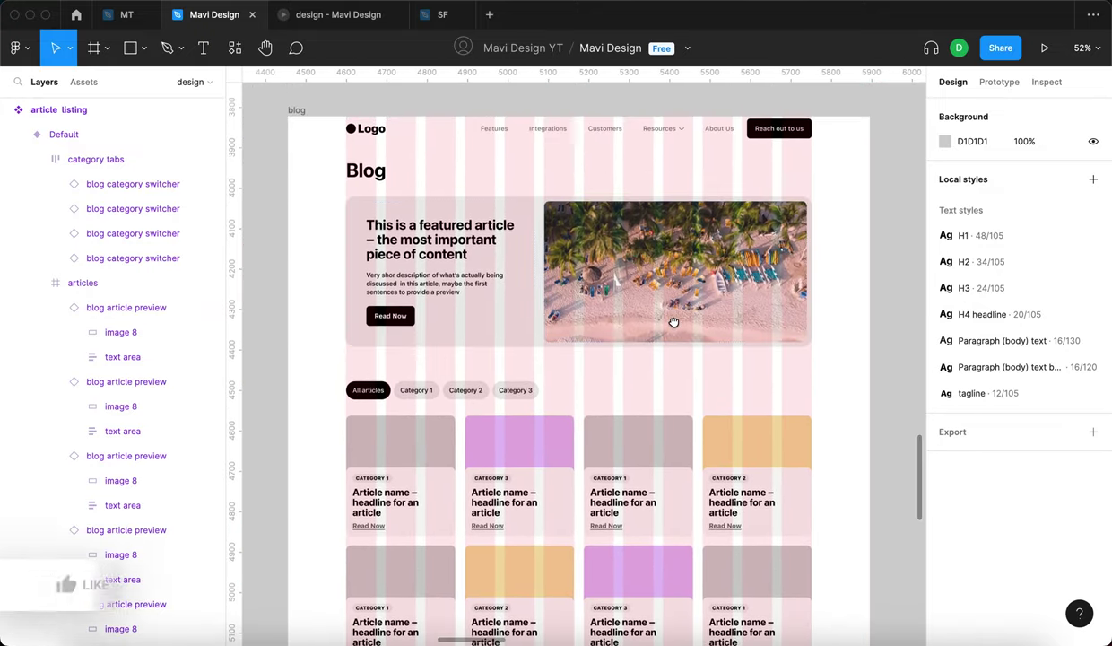
Preview the blog prototype and try its Category 1, Category 2, Category 3 and All articles filters.
left_click(332, 15)
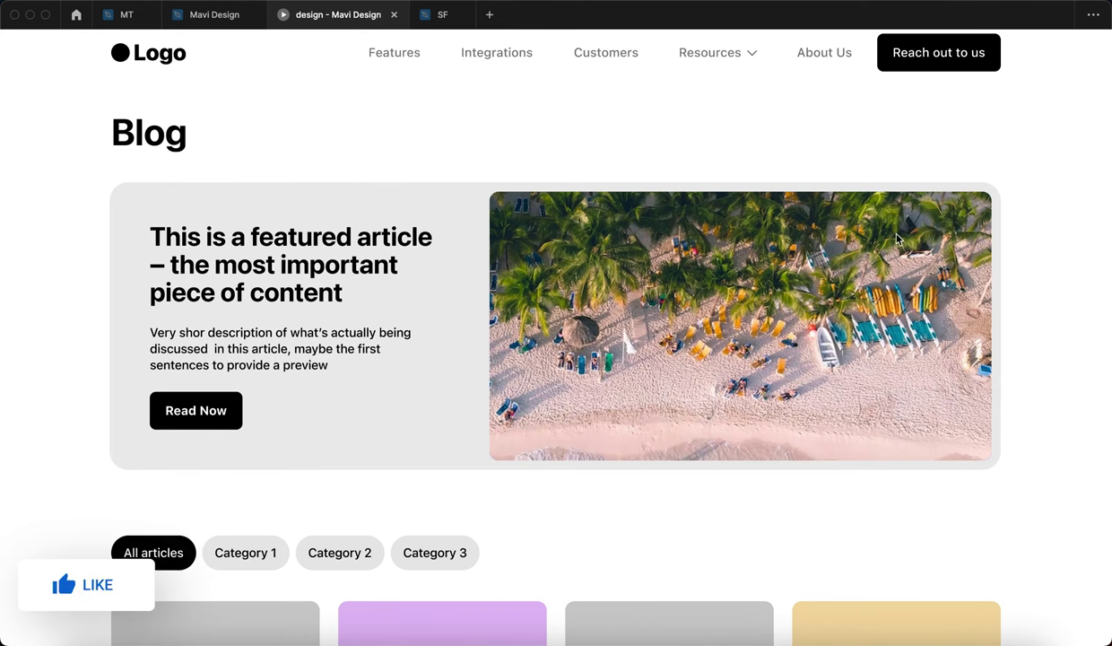
scroll(269, 243, "down", 5)
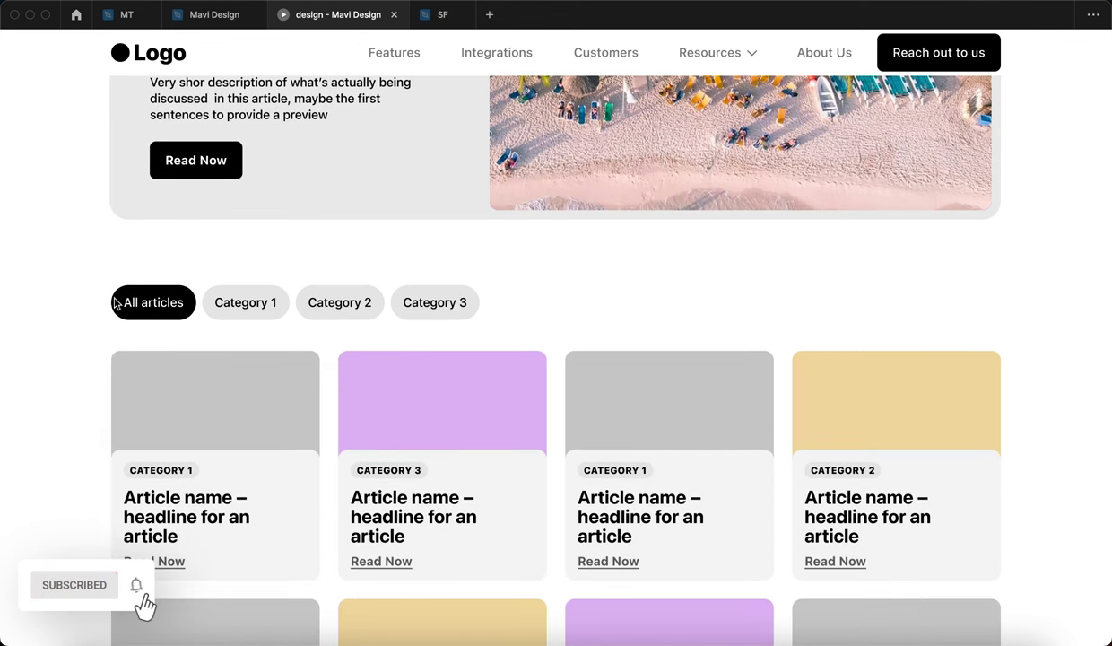
left_click(270, 314)
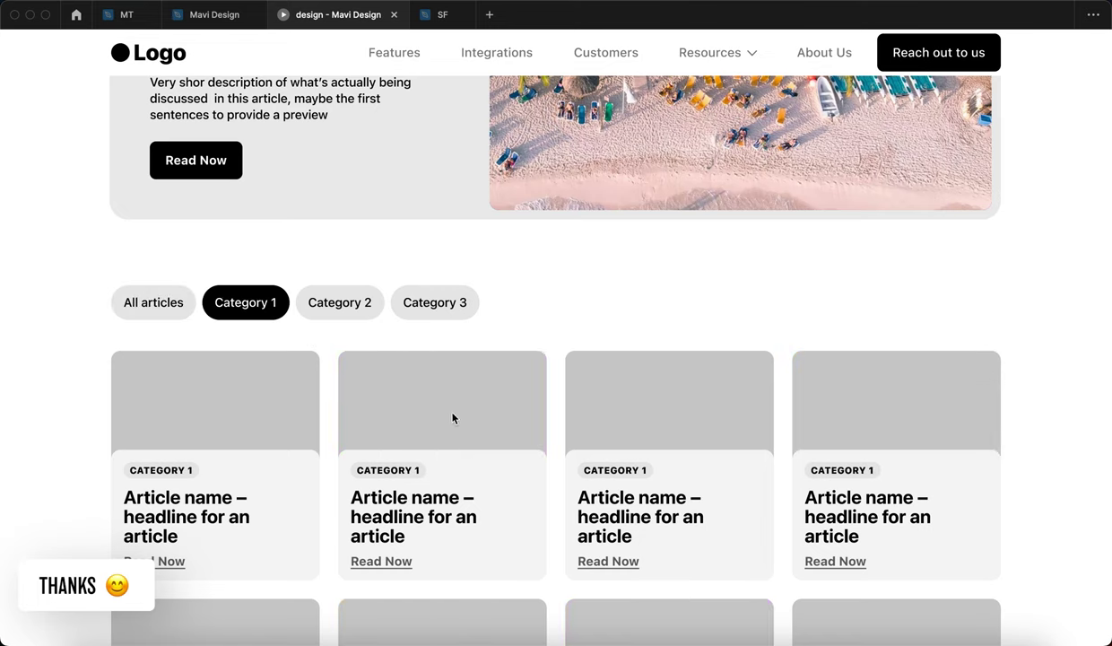
scroll(772, 405, "down", 3)
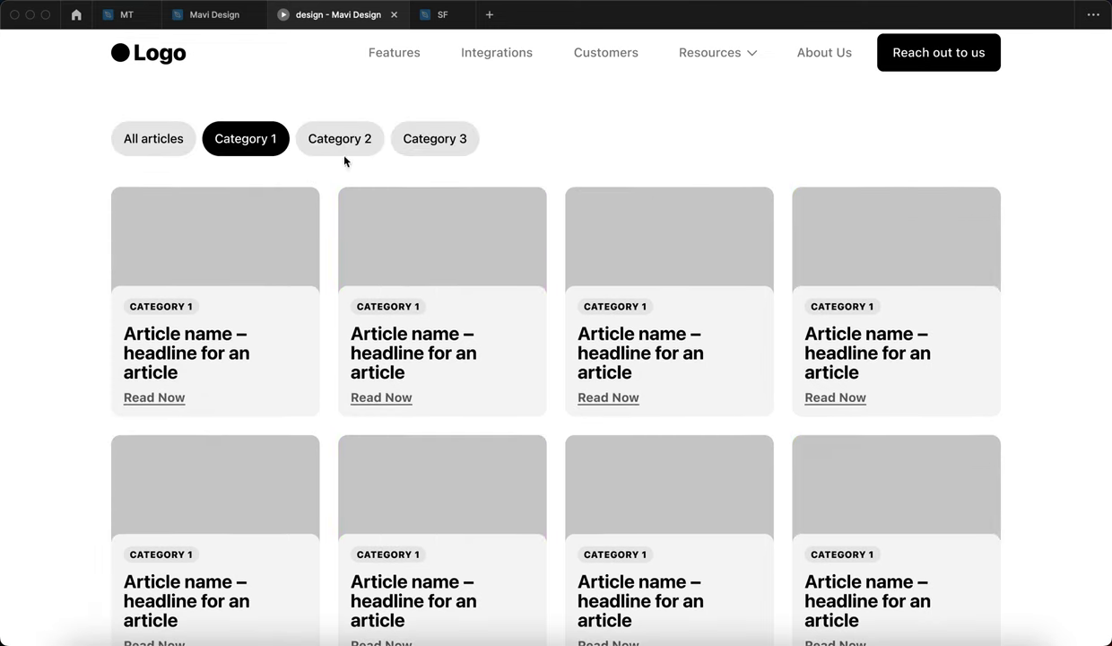
left_click(342, 149)
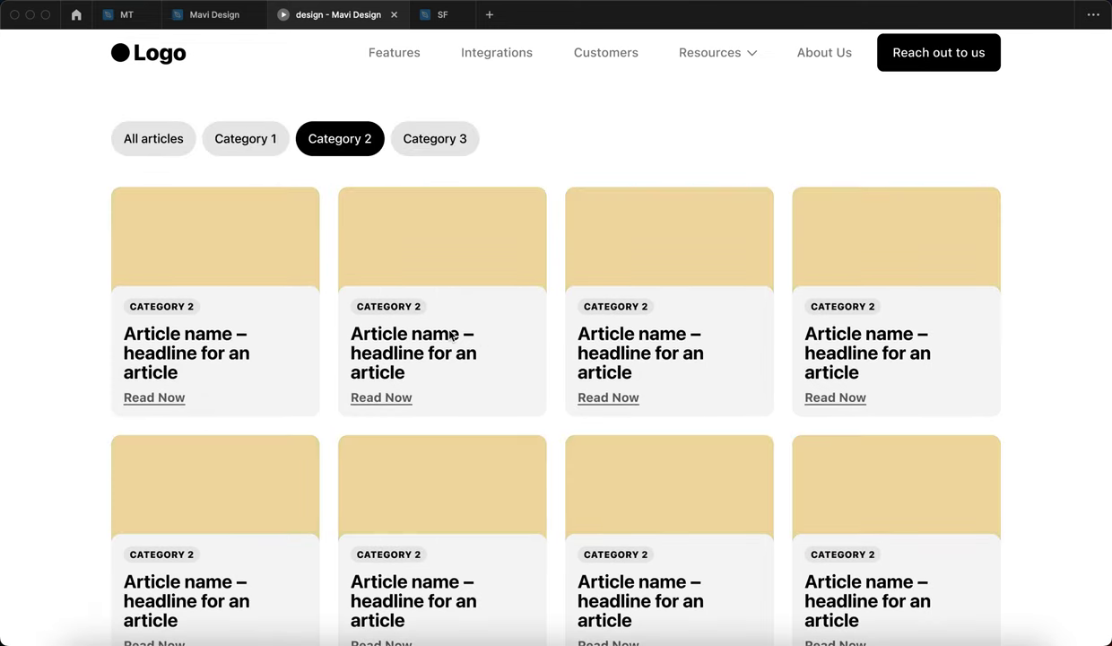
left_click(437, 142)
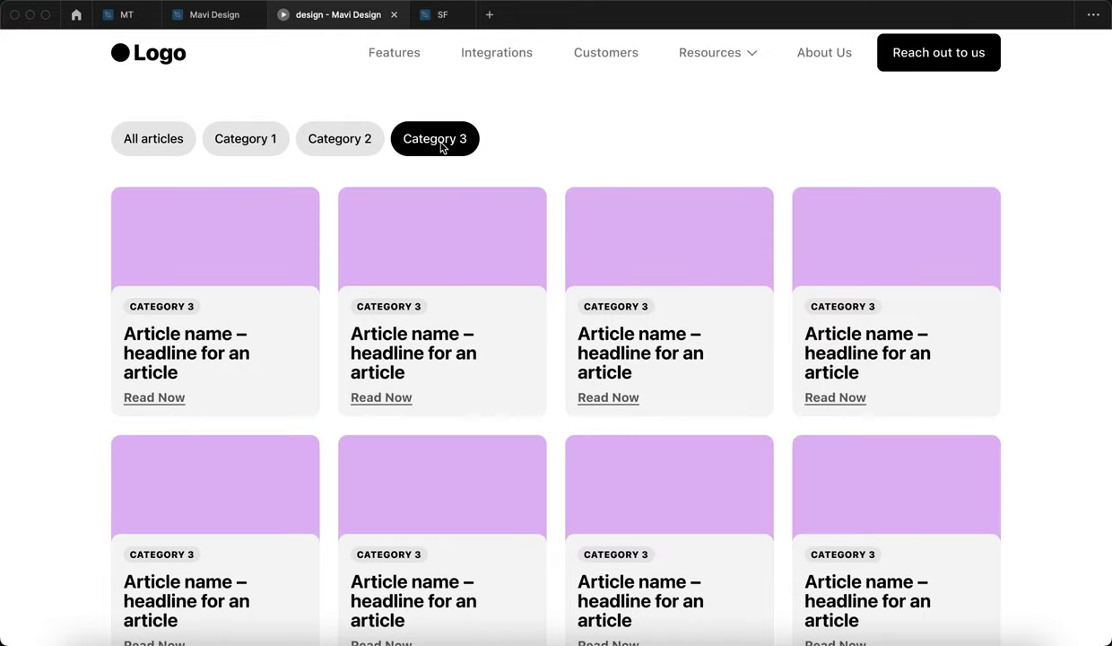
left_click(342, 141)
left_click(154, 138)
Return to the design file and inspect the tag and blog category switcher components beside the blog page.
left_click(212, 14)
scroll(301, 324, "down", 5)
scroll(300, 324, "left", 3)
scroll(477, 175, "up", 6)
scroll(542, 345, "down", 1)
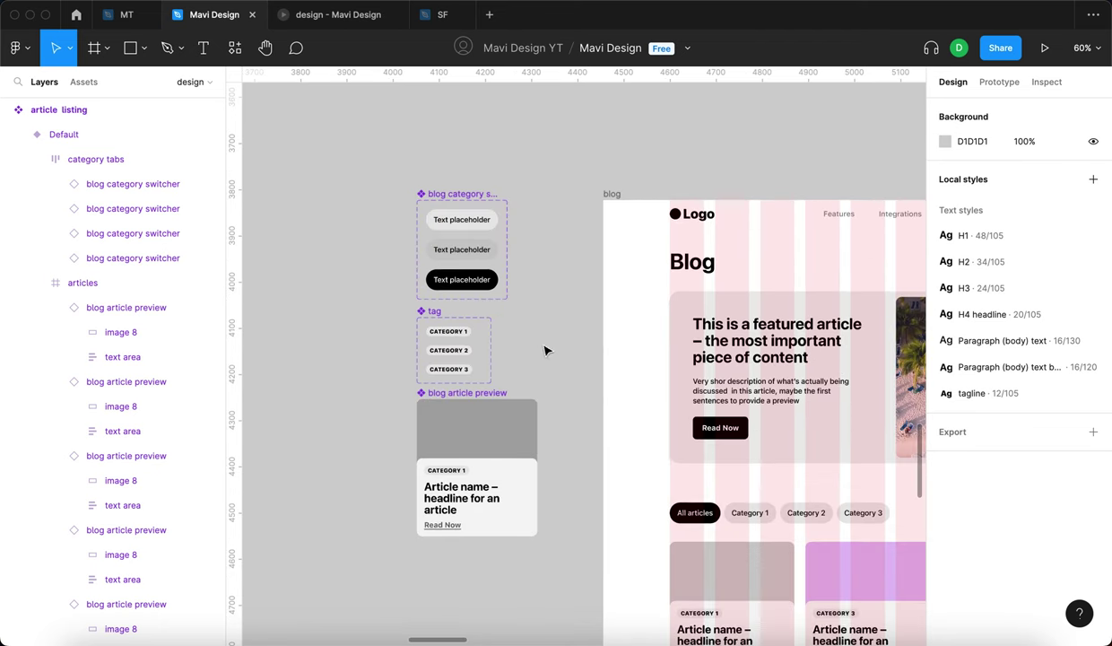
scroll(542, 345, "down", 1)
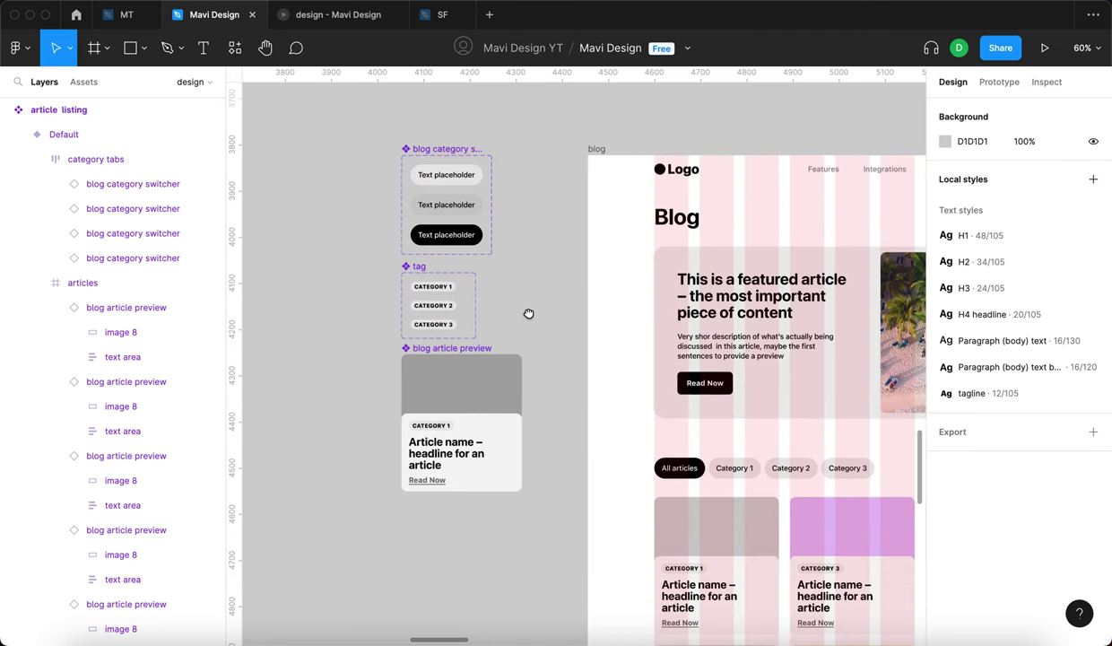
left_click(463, 352)
left_click(422, 266)
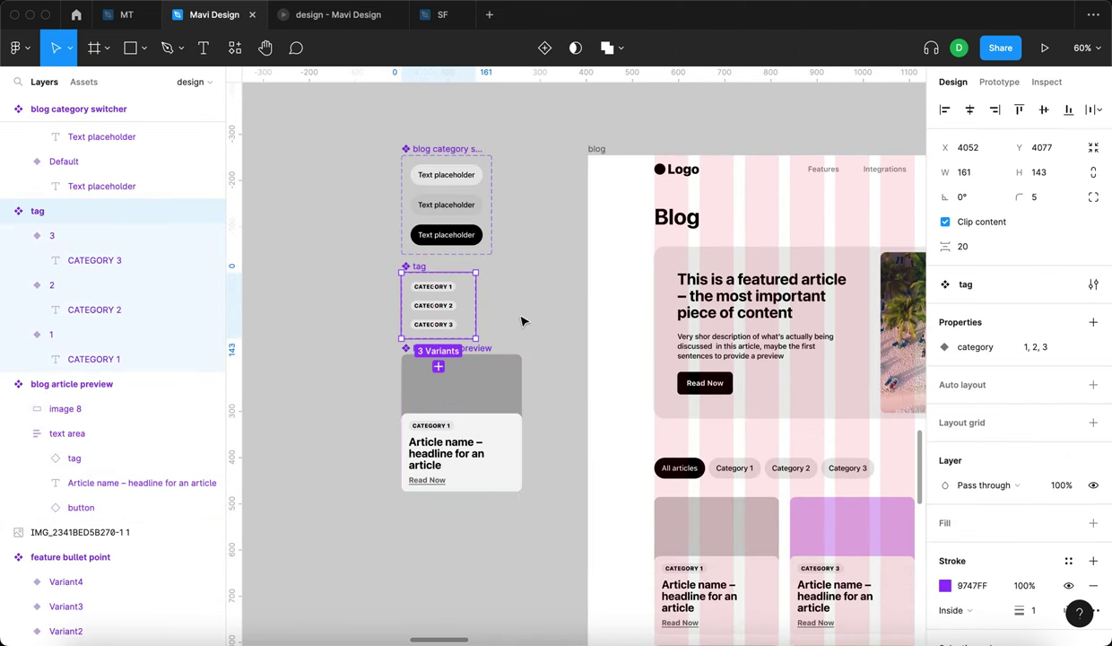
left_click(465, 153)
scroll(489, 242, "down", 1)
scroll(489, 242, "right", 1)
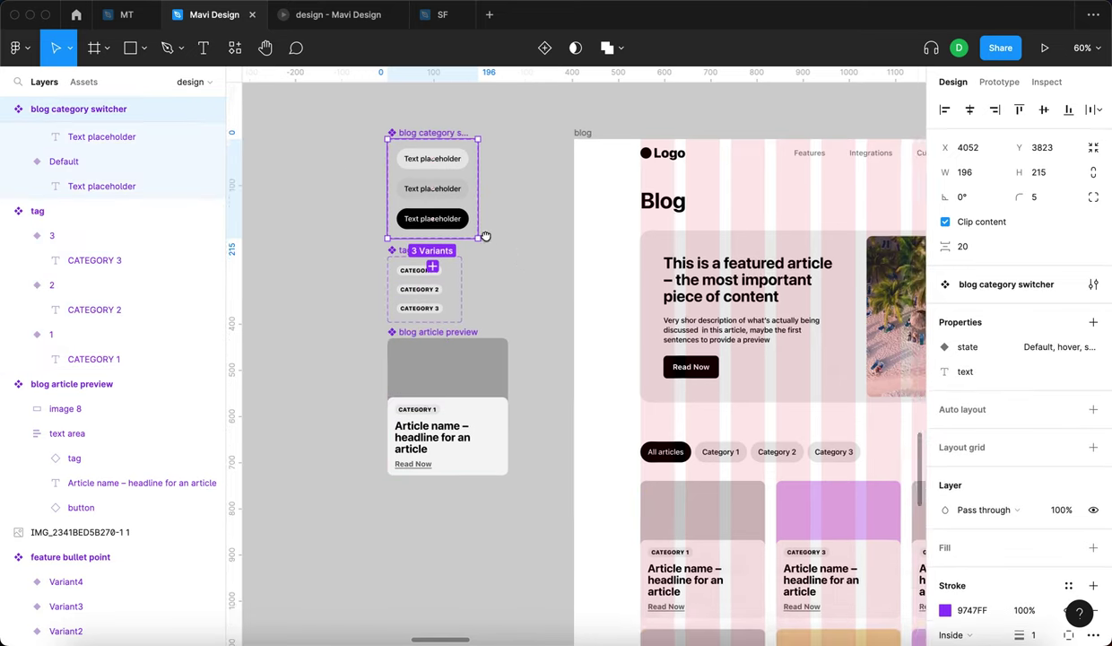
left_click_drag(486, 236, 377, 184)
Examine the category tabs on the blog page and the article listing component below it.
scroll(377, 184, "down", 5)
scroll(363, 186, "up", 4)
left_click_drag(442, 222, 429, 261)
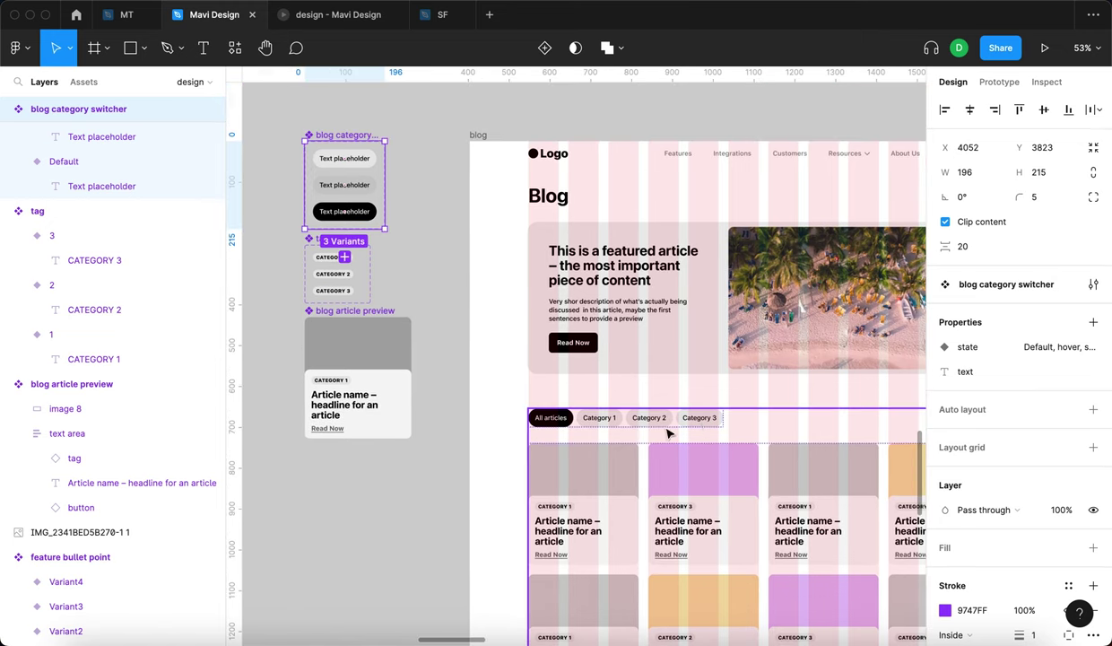
scroll(462, 454, "down", 15)
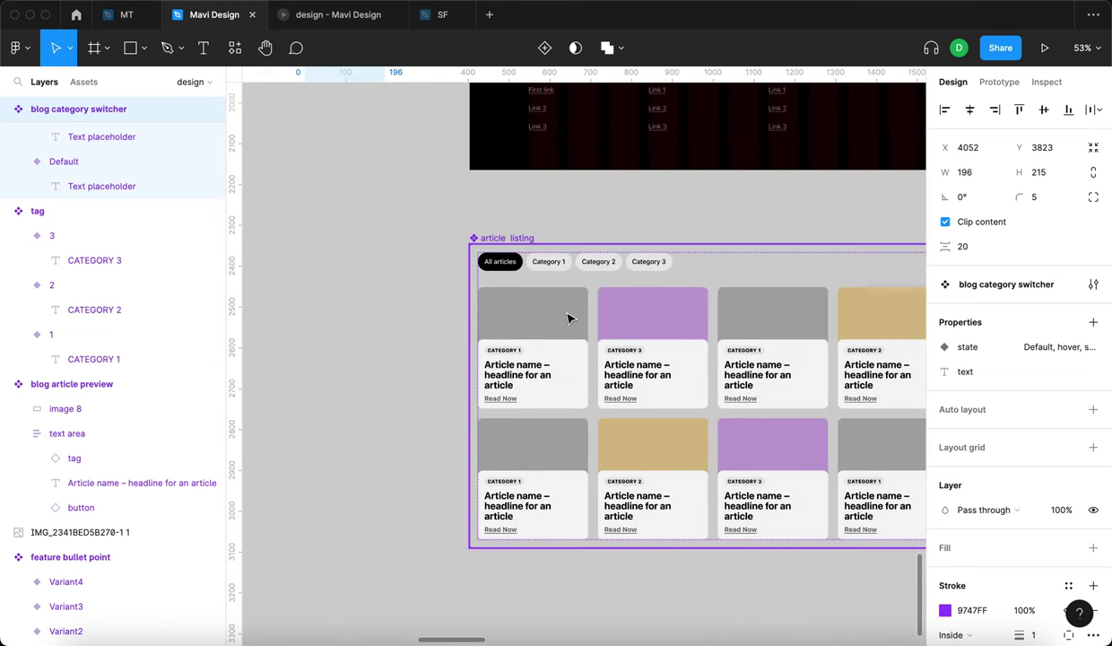
scroll(422, 288, "down", 3)
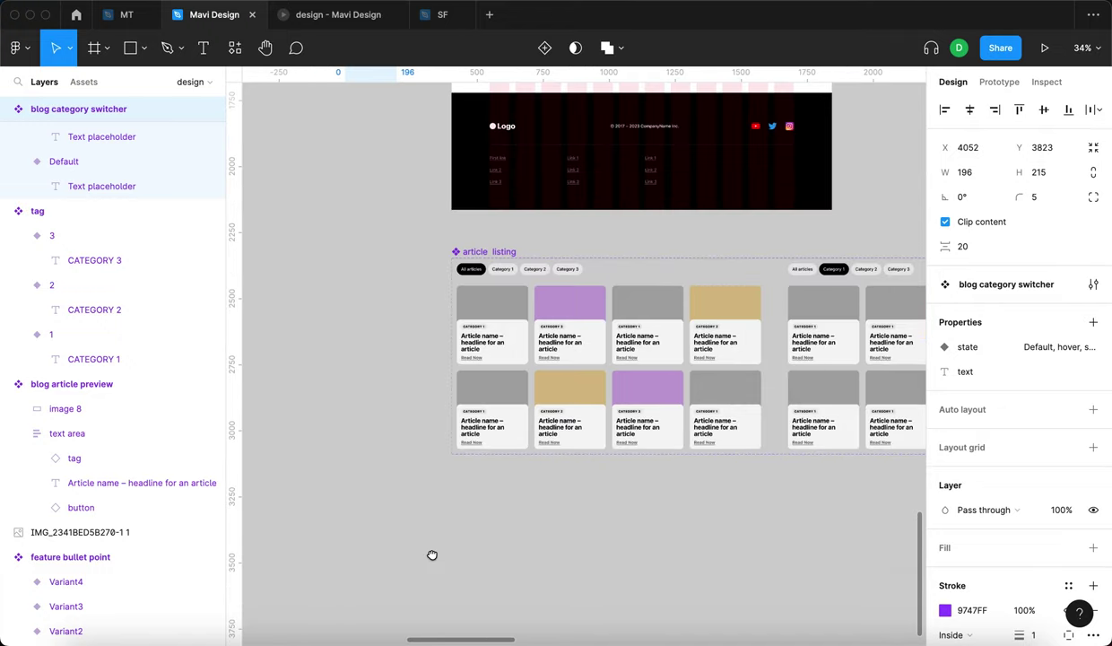
left_click_drag(421, 288, 432, 555)
left_click_drag(406, 252, 419, 486)
Inspect the tag variants and the blog article preview component up close.
scroll(382, 194, "up", 6)
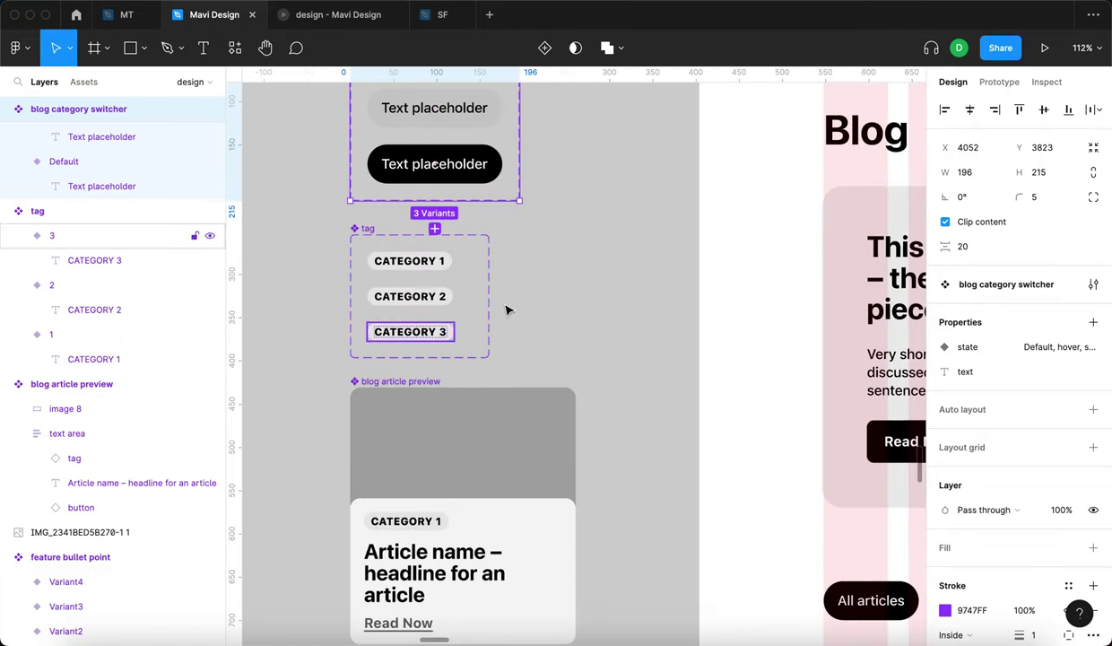
scroll(574, 363, "down", 4)
scroll(538, 340, "up", 2)
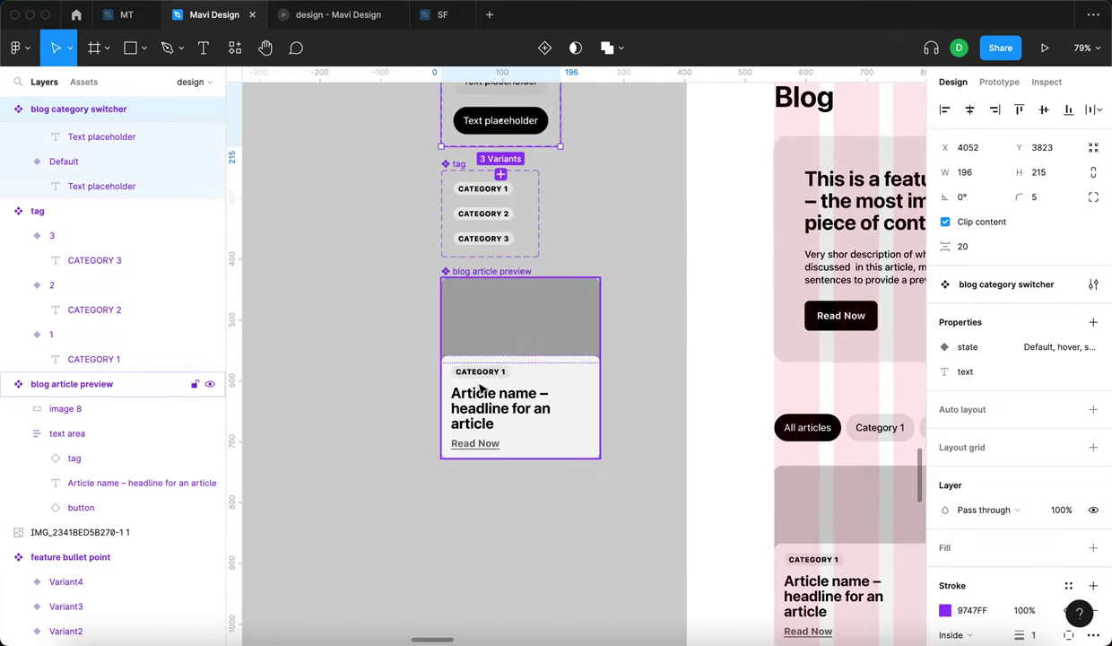
scroll(483, 386, "up", 5)
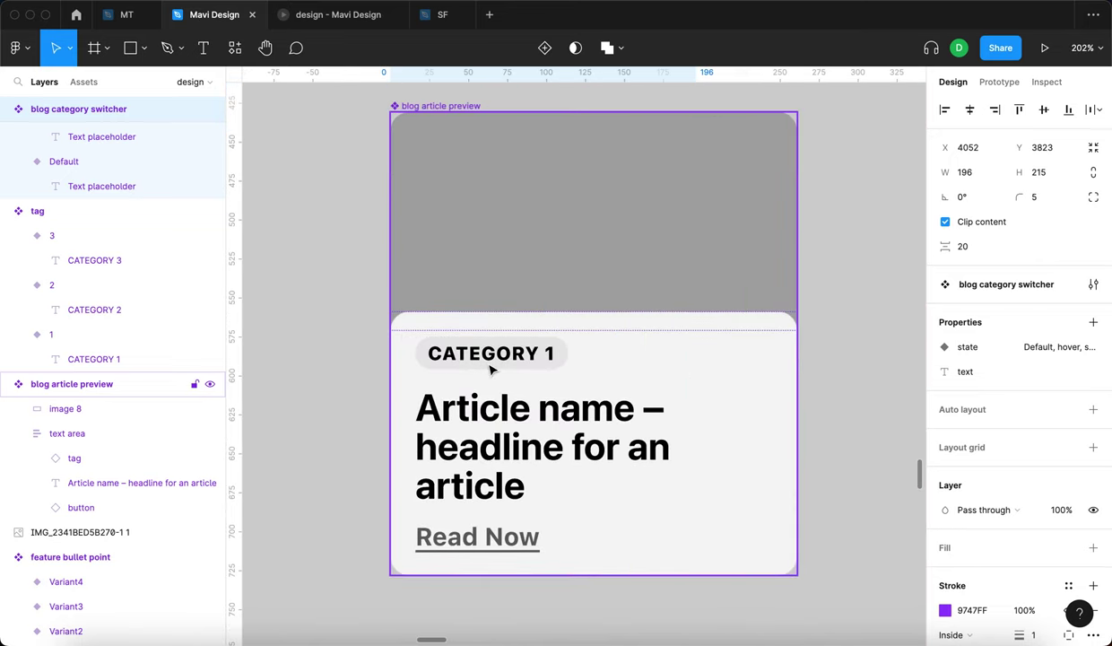
scroll(571, 368, "down", 5)
left_click_drag(420, 413, 415, 256)
left_click(414, 224)
scroll(449, 333, "up", 1)
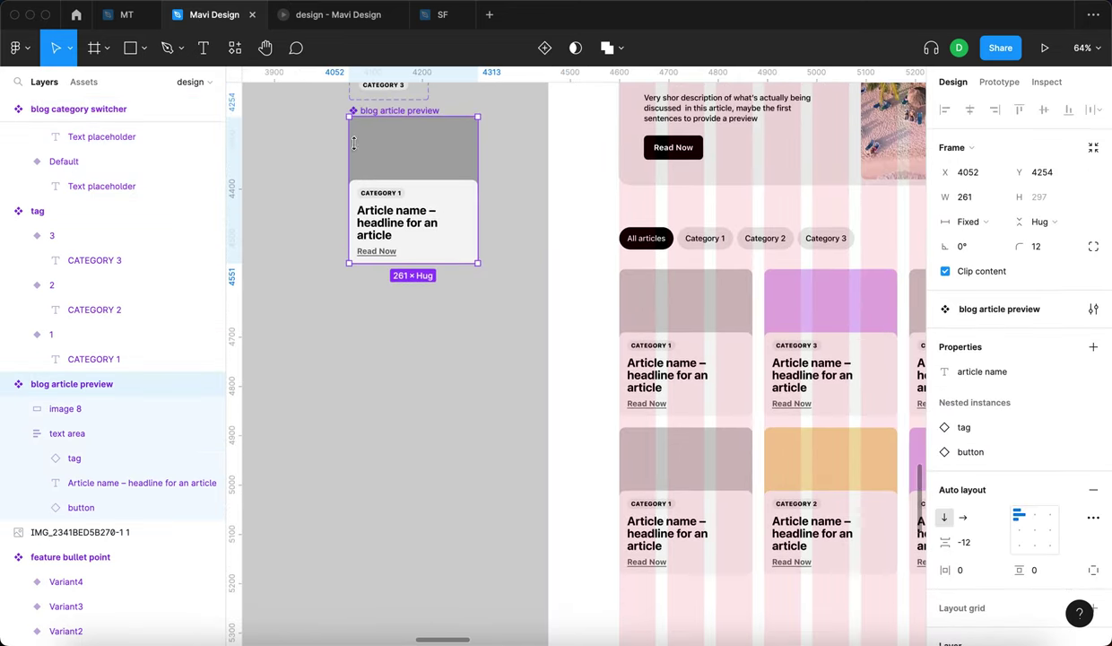
Examine the article listing component's articles frame and its variants for each category.
scroll(479, 355, "down", 3)
scroll(288, 243, "down", 5)
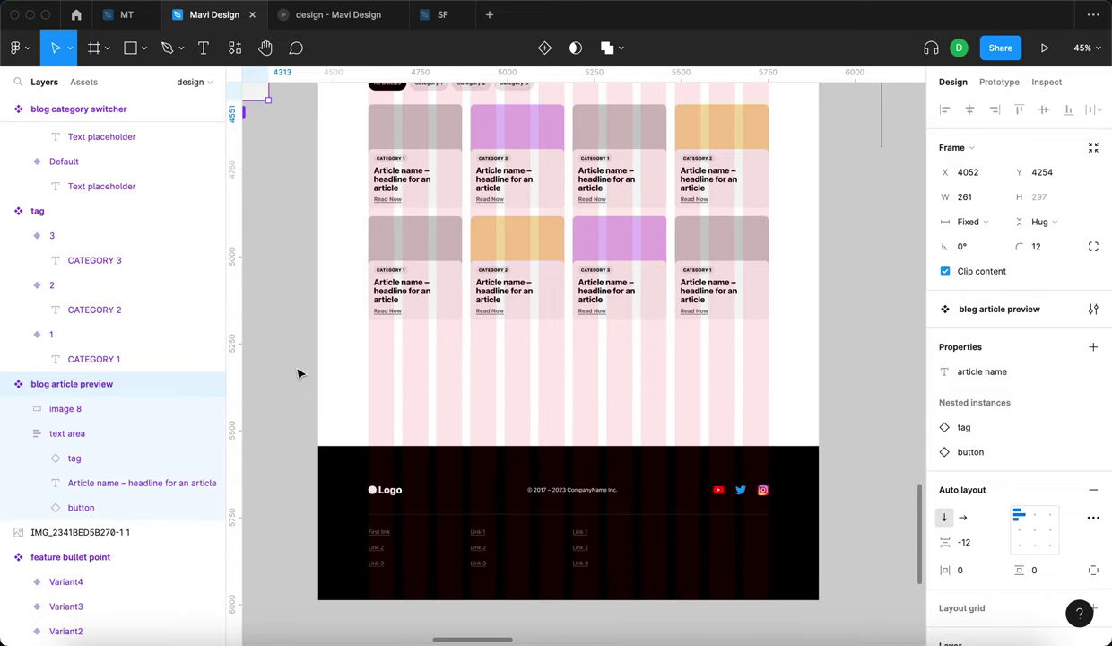
scroll(356, 207, "down", 4)
scroll(340, 427, "down", 5)
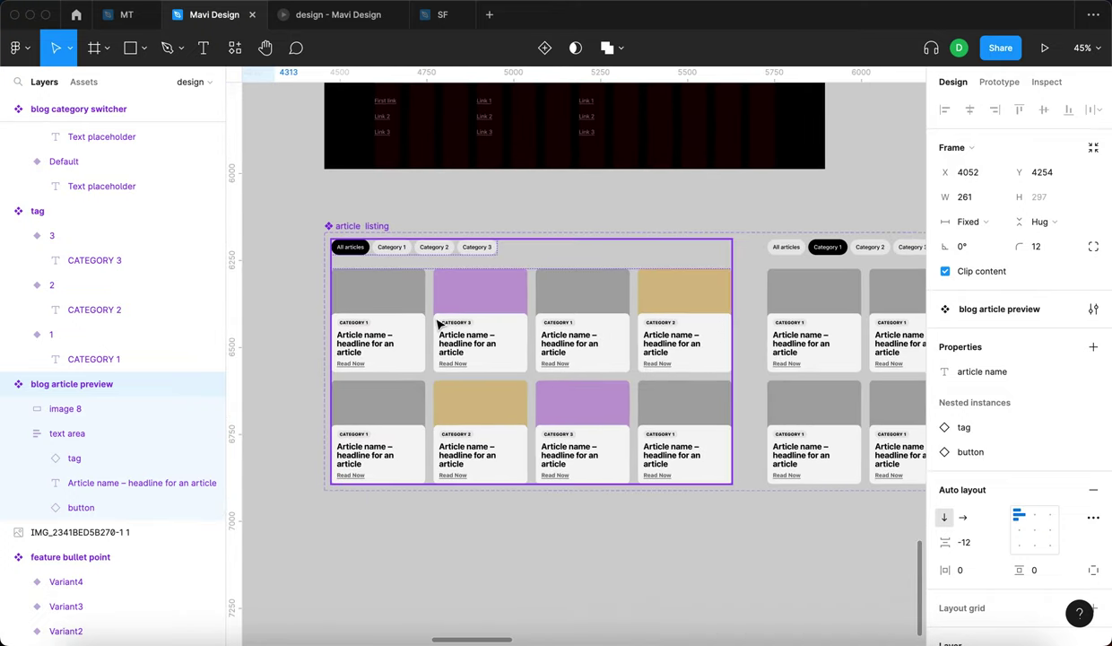
double_click(475, 324)
scroll(421, 305, "down", 3)
scroll(768, 254, "down", 1)
left_click_drag(822, 219, 604, 329)
scroll(765, 386, "up", 1)
scroll(765, 386, "down", 3)
left_click_drag(690, 325, 581, 288)
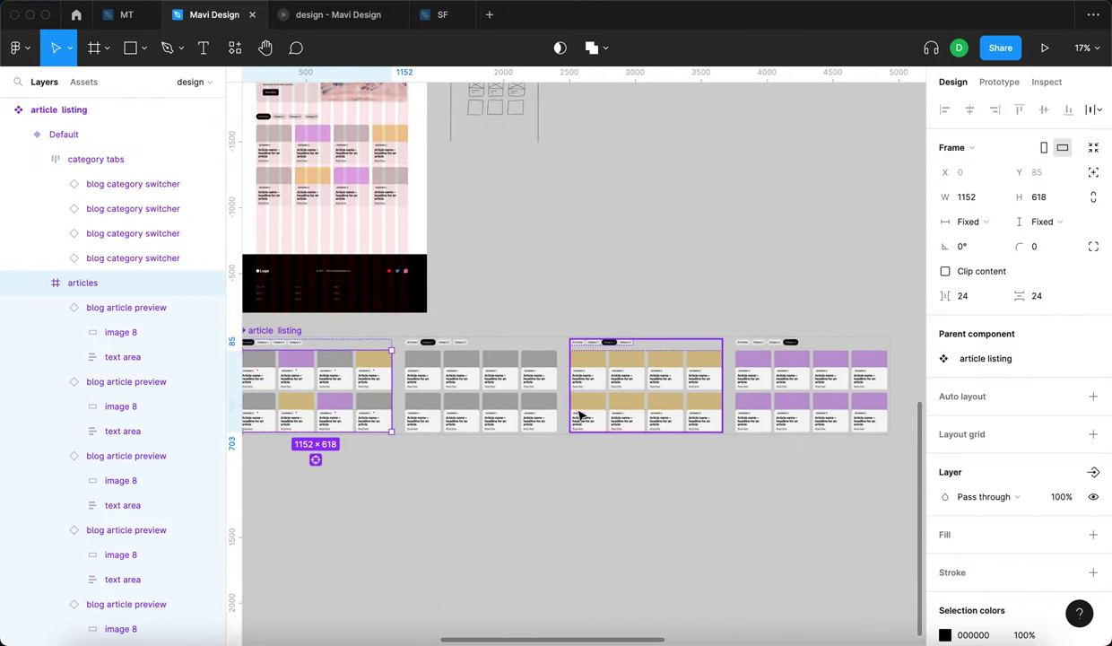
Review the complete blog page together with its components, article listing and wireframe image.
scroll(785, 288, "left", 3)
scroll(465, 392, "up", 6)
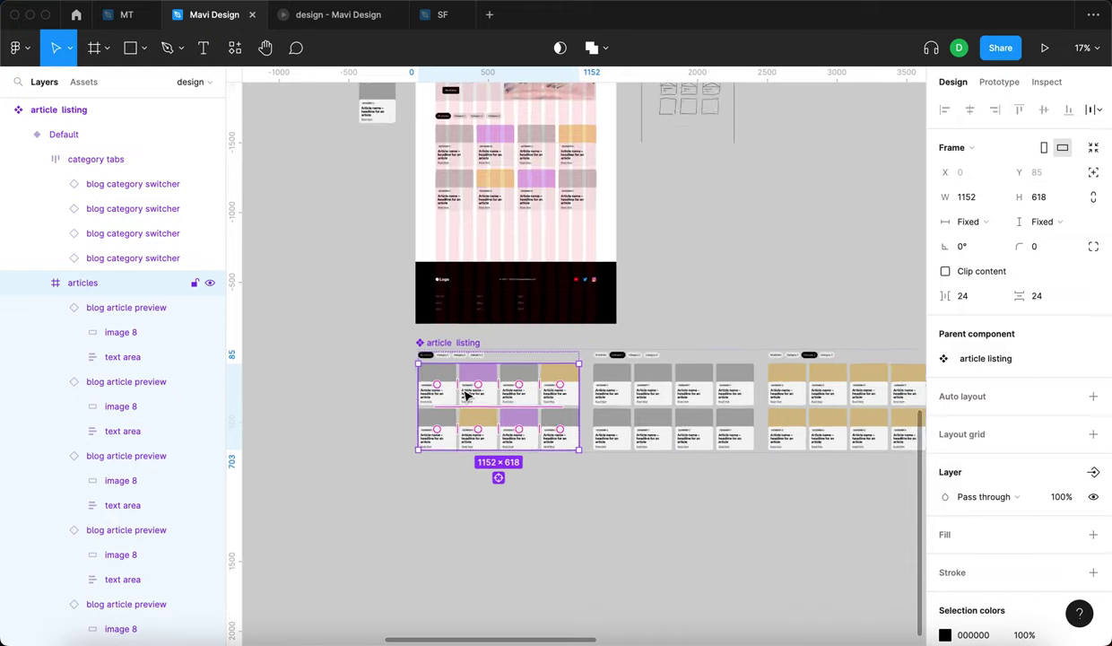
scroll(578, 241, "down", 5)
scroll(395, 423, "up", 5)
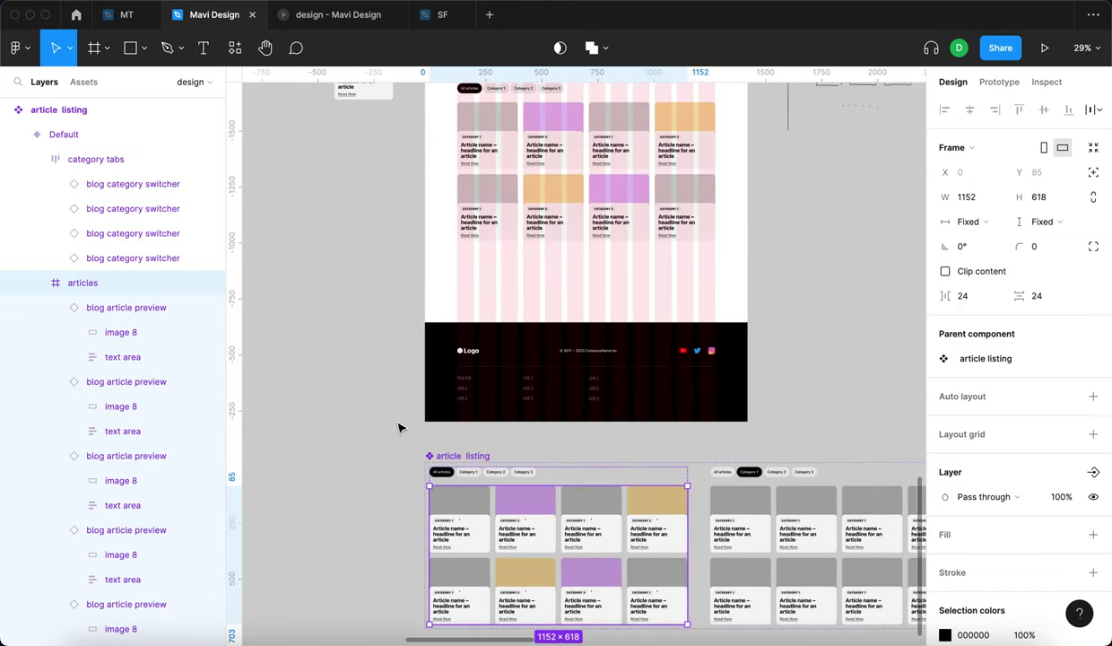
scroll(397, 415, "up", 5)
scroll(356, 368, "right", 2)
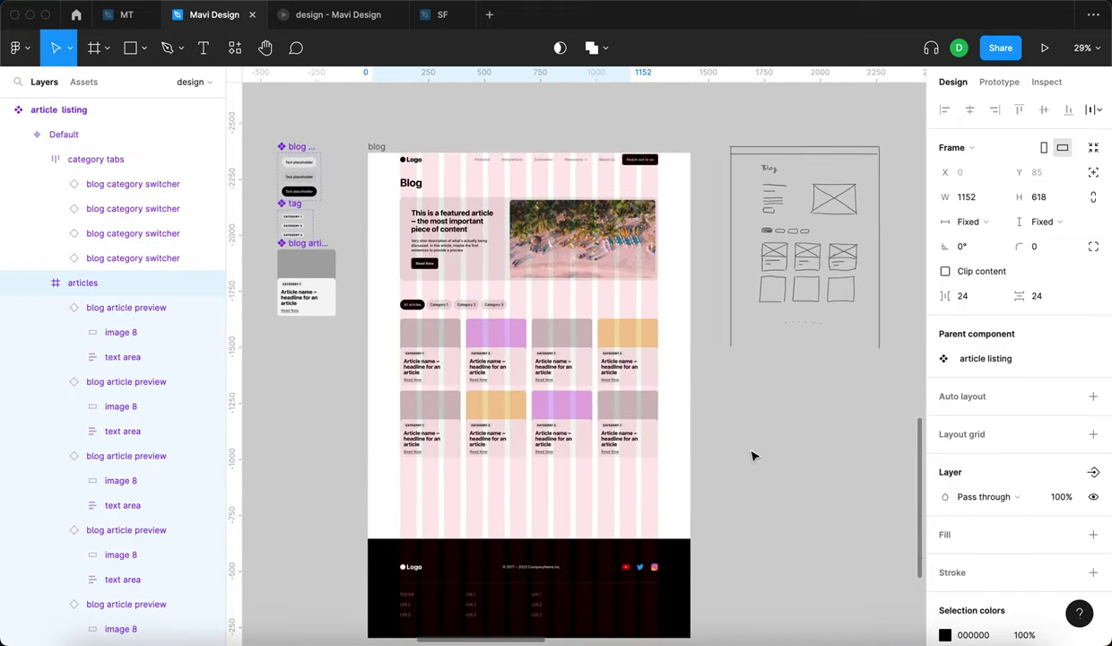
left_click(751, 439)
left_click(789, 218)
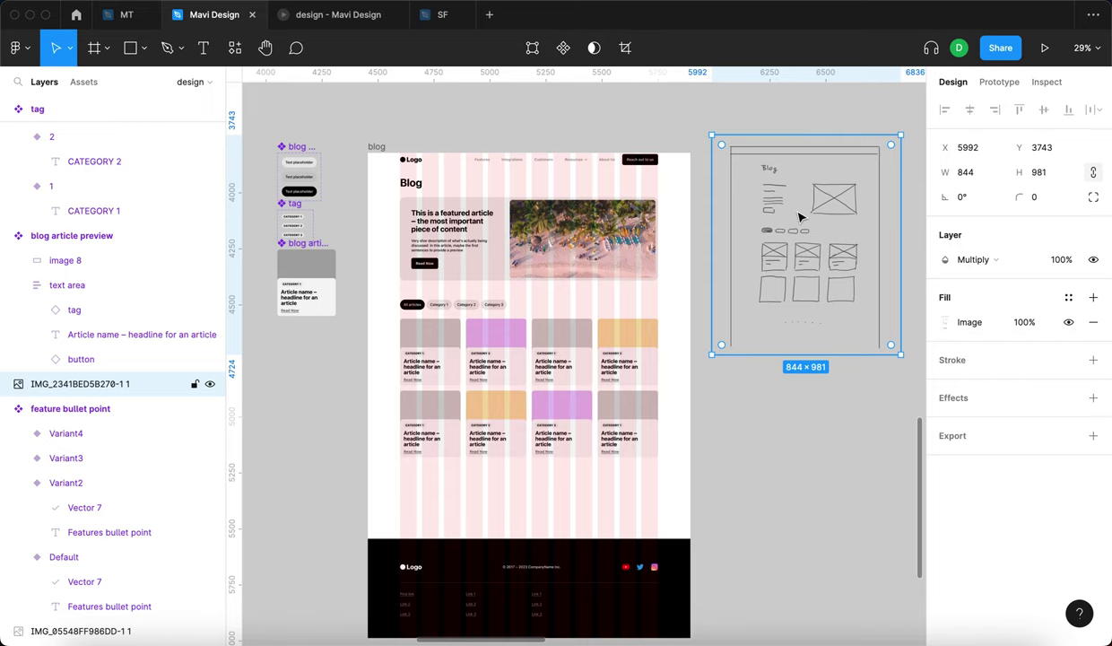
left_click(762, 476)
Survey the homepage, its shared components and the other page designs on the canvas.
scroll(763, 477, "down", 10)
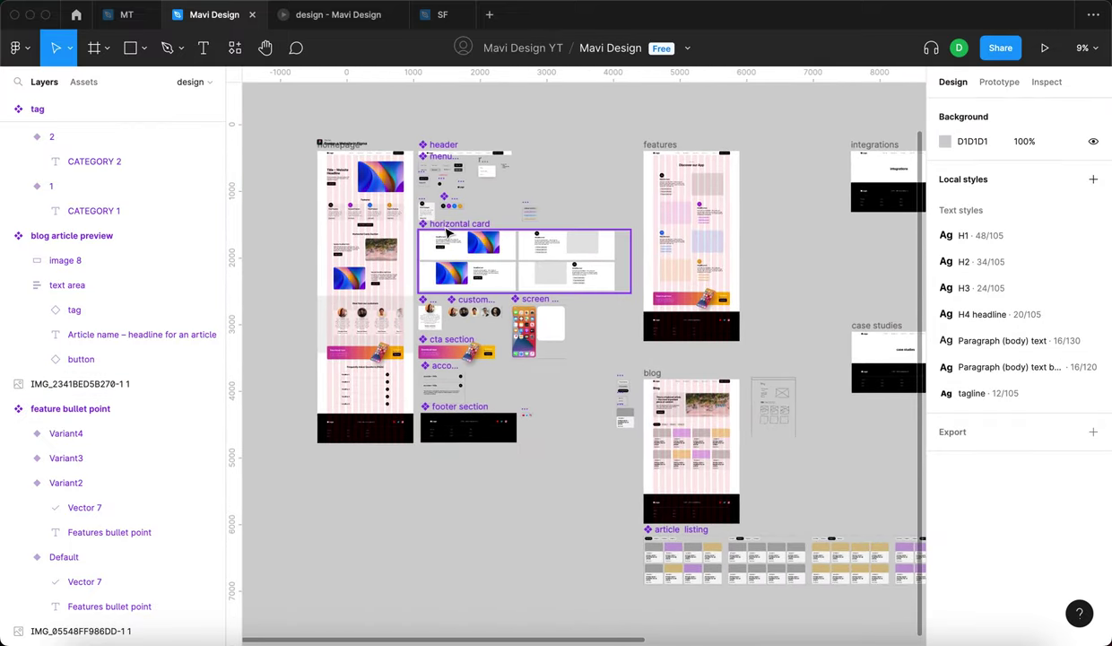
scroll(449, 229, "up", 5)
scroll(448, 231, "up", 2)
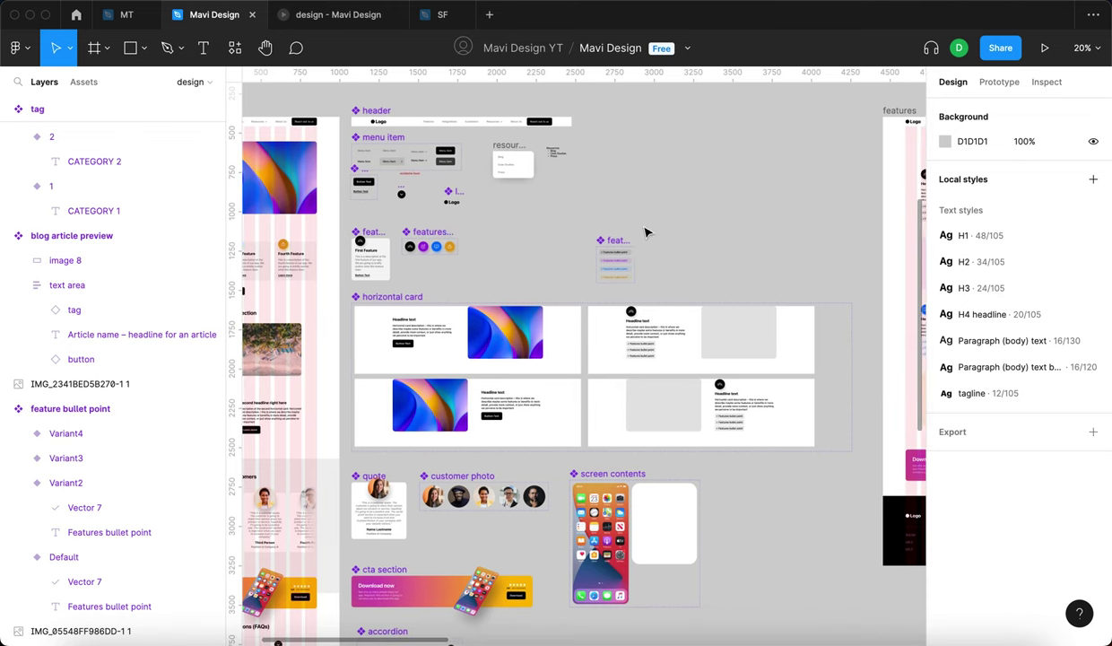
scroll(700, 220, "down", 4)
scroll(704, 221, "down", 4)
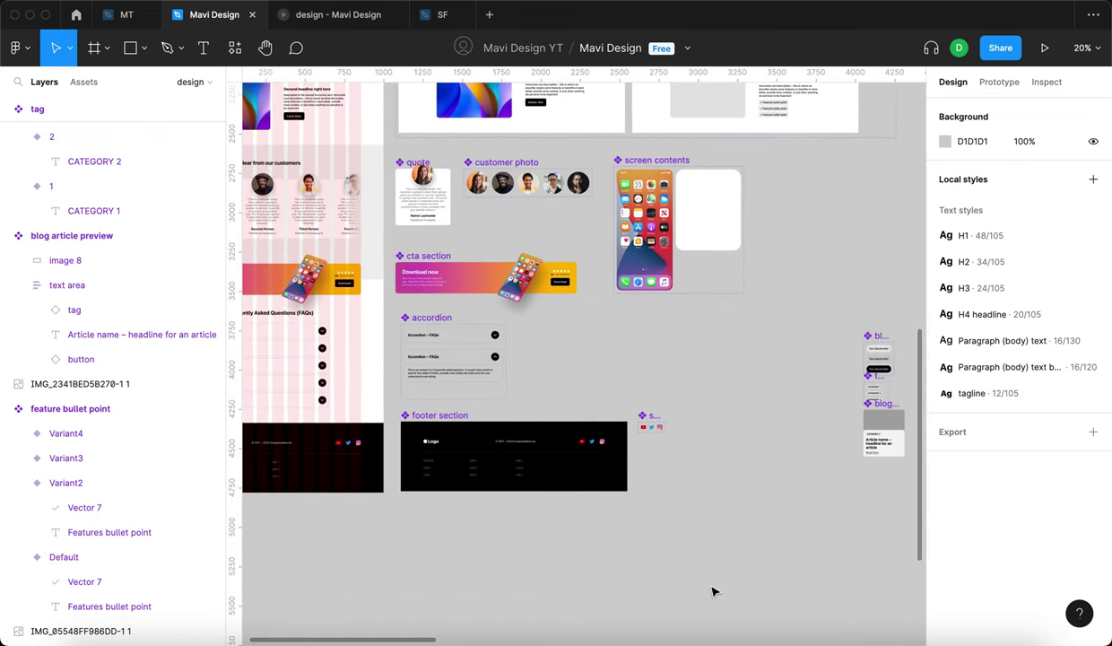
scroll(713, 592, "down", 5)
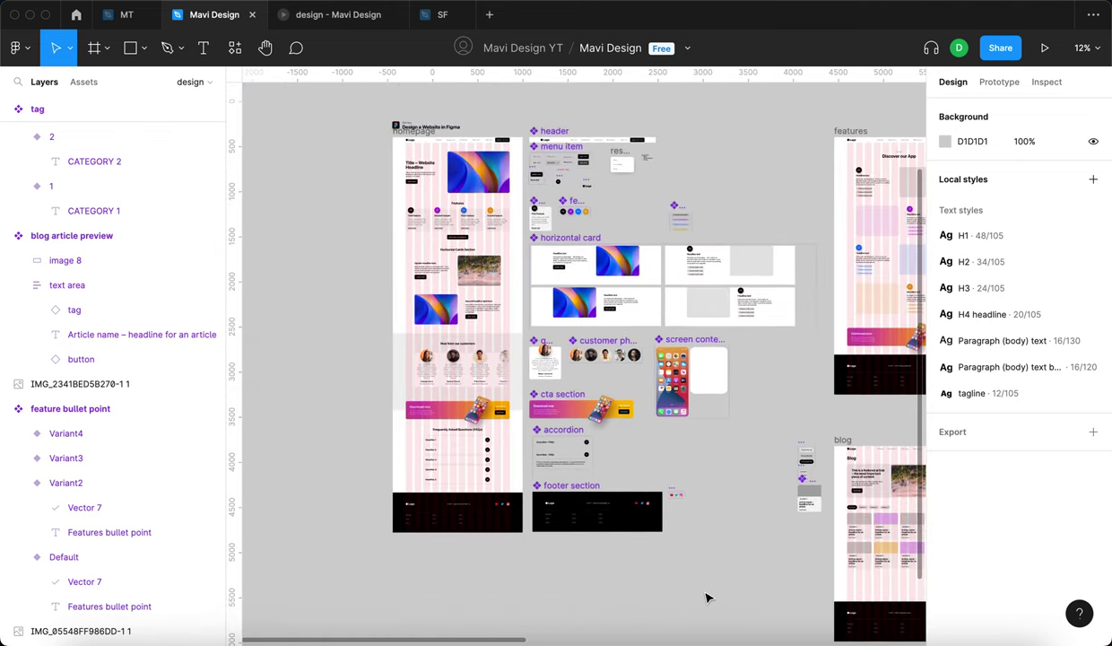
scroll(708, 595, "right", 5)
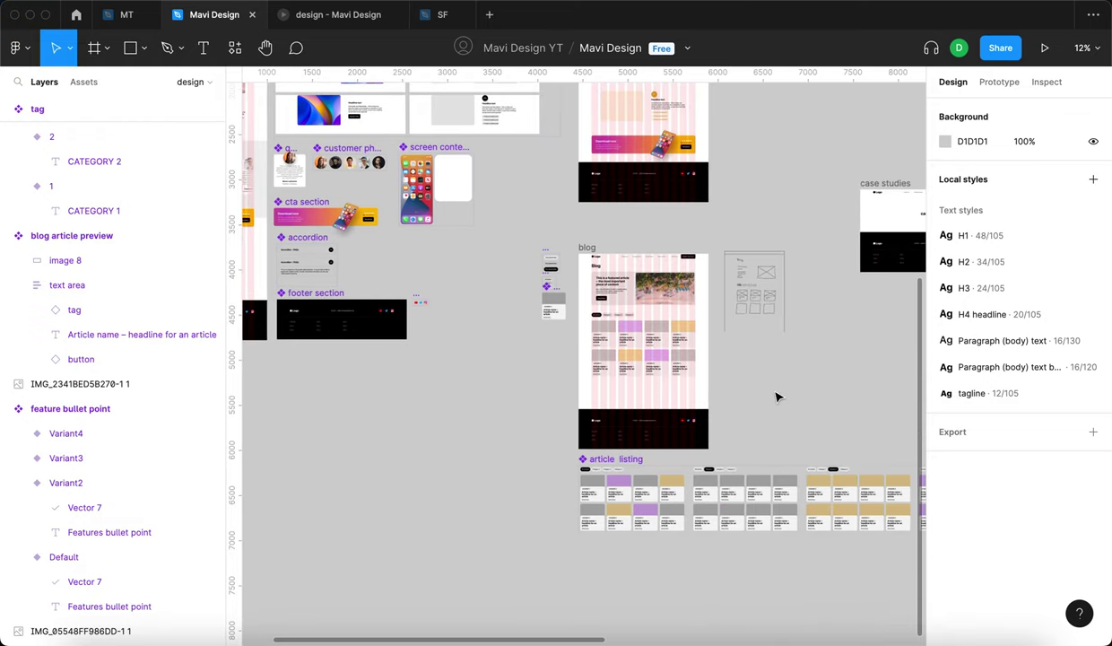
Delete the hand-drawn wireframe image next to the blog page.
left_click(776, 318)
scroll(777, 324, "up", 1)
scroll(777, 323, "up", 3)
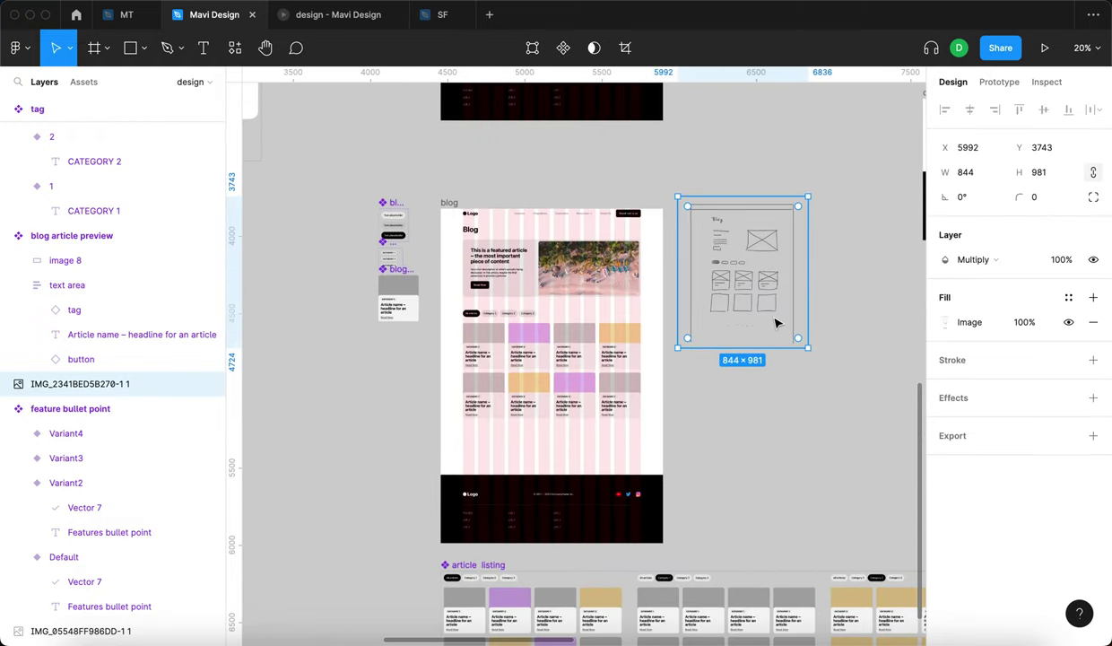
key("Delete")
Review the featured article section and the article listing in the blog prototype preview.
left_click(363, 16)
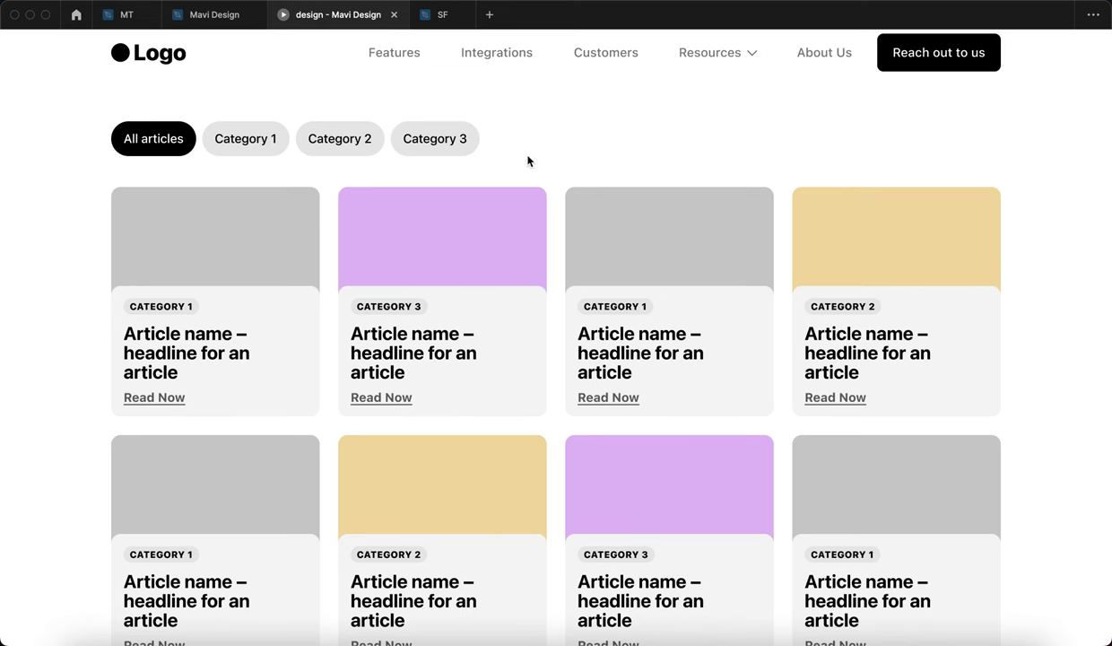
scroll(556, 197, "up", 5)
scroll(613, 243, "up", 3)
left_click(441, 298)
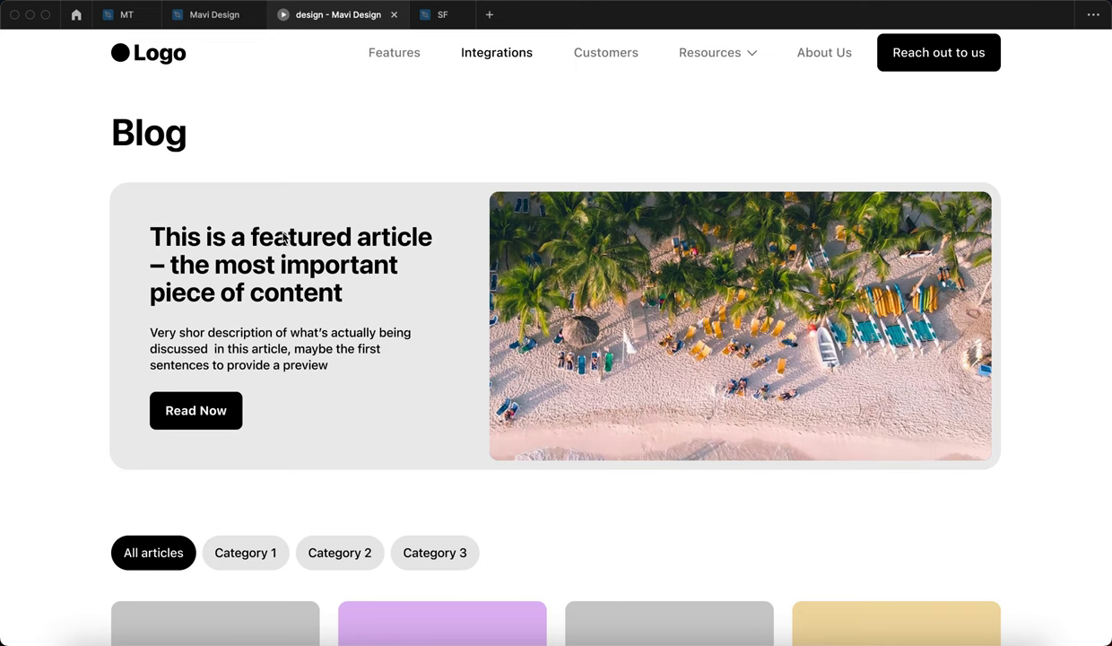
scroll(380, 334, "down", 2)
scroll(180, 264, "down", 5)
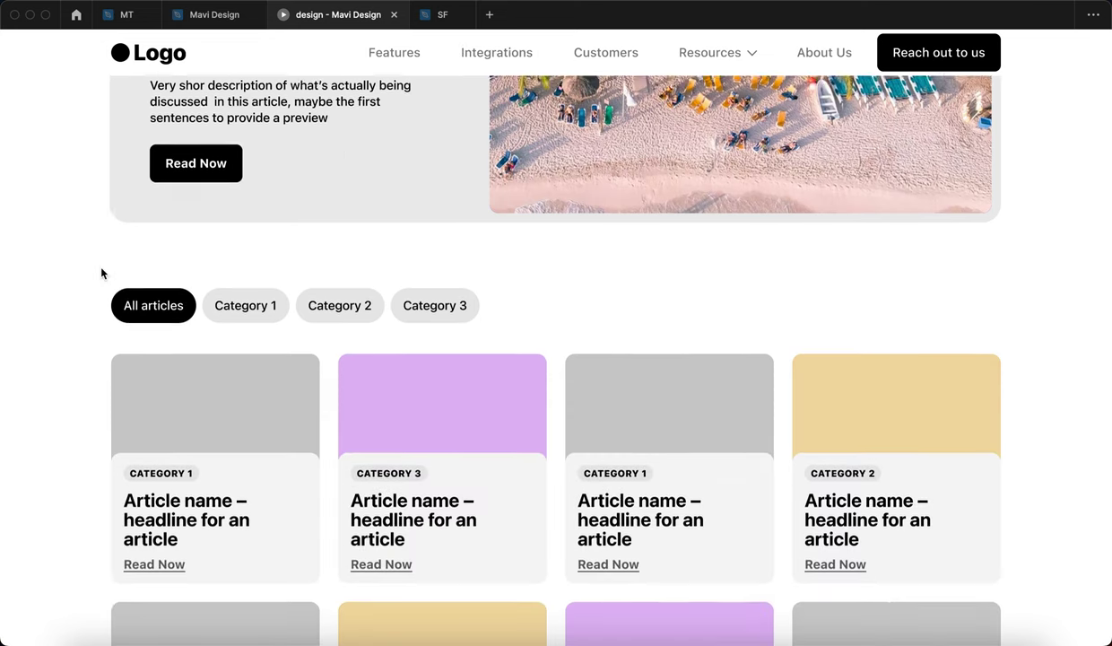
Test the Category 1, Category 2 and All articles filters of the article listing in the blog prototype preview.
left_click(249, 259)
left_click(327, 263)
left_click(154, 255)
left_click(82, 245)
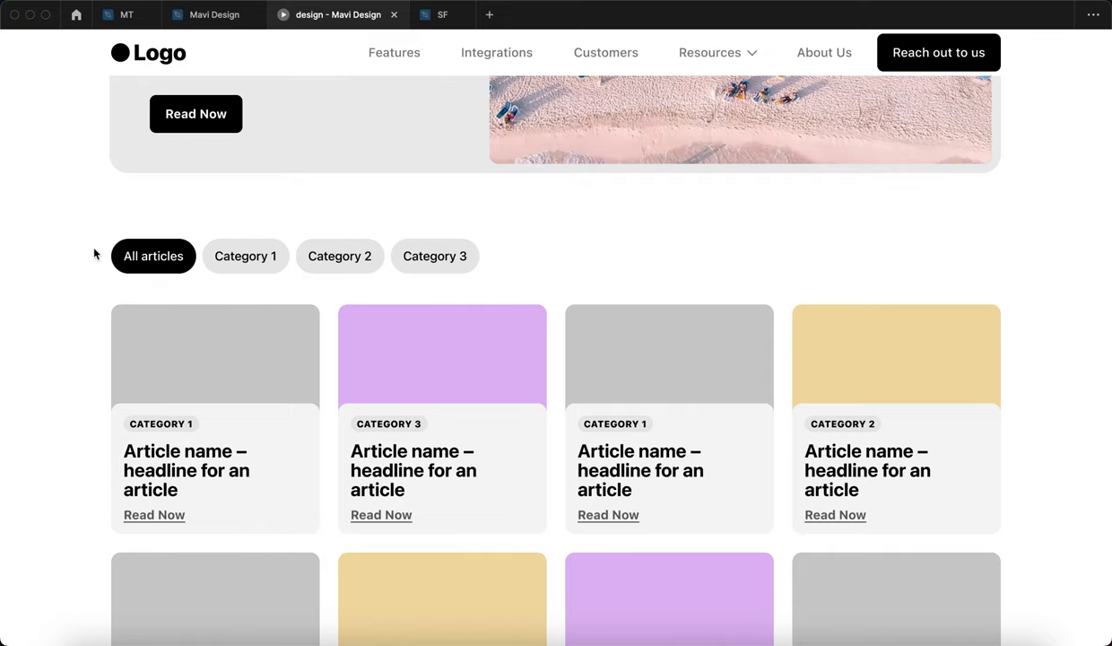
Examine the layout and spacing of the featured article, category filters and article cards in the prototype preview.
scroll(513, 98, "up", 3)
scroll(205, 331, "down", 7)
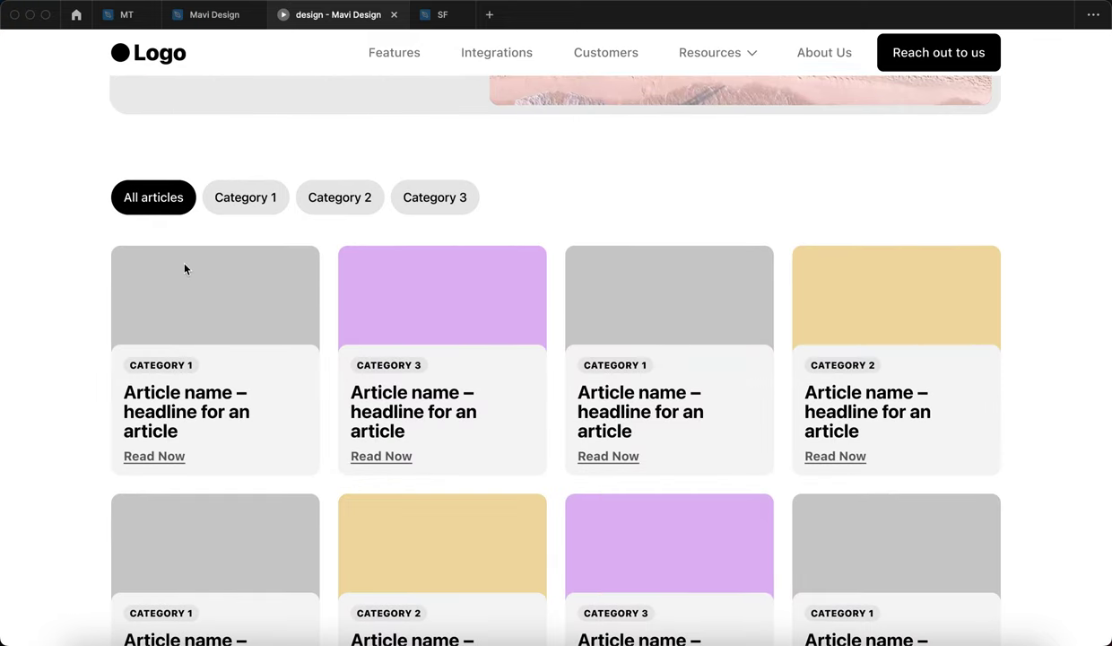
scroll(208, 387, "up", 7)
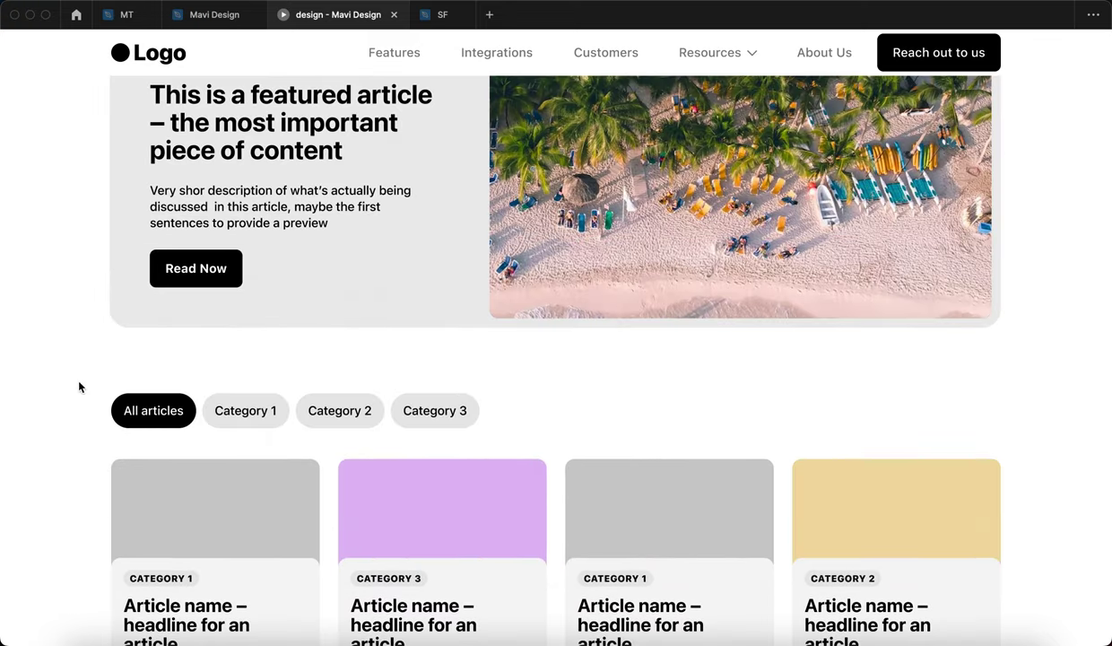
scroll(76, 386, "down", 3)
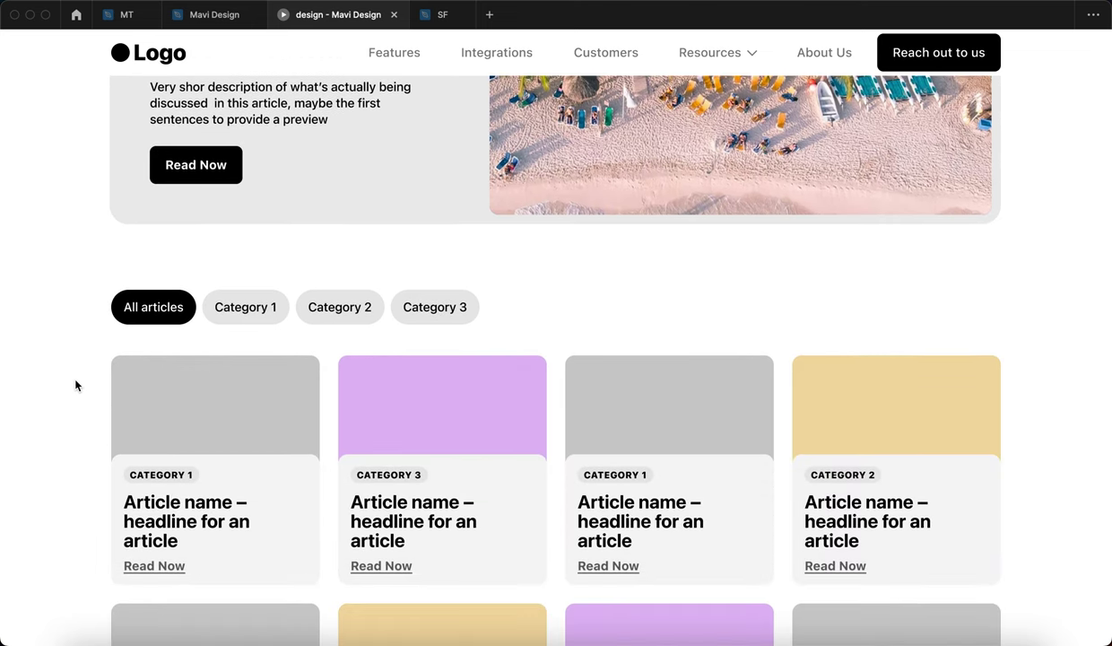
scroll(112, 392, "down", 3)
scroll(116, 402, "up", 5)
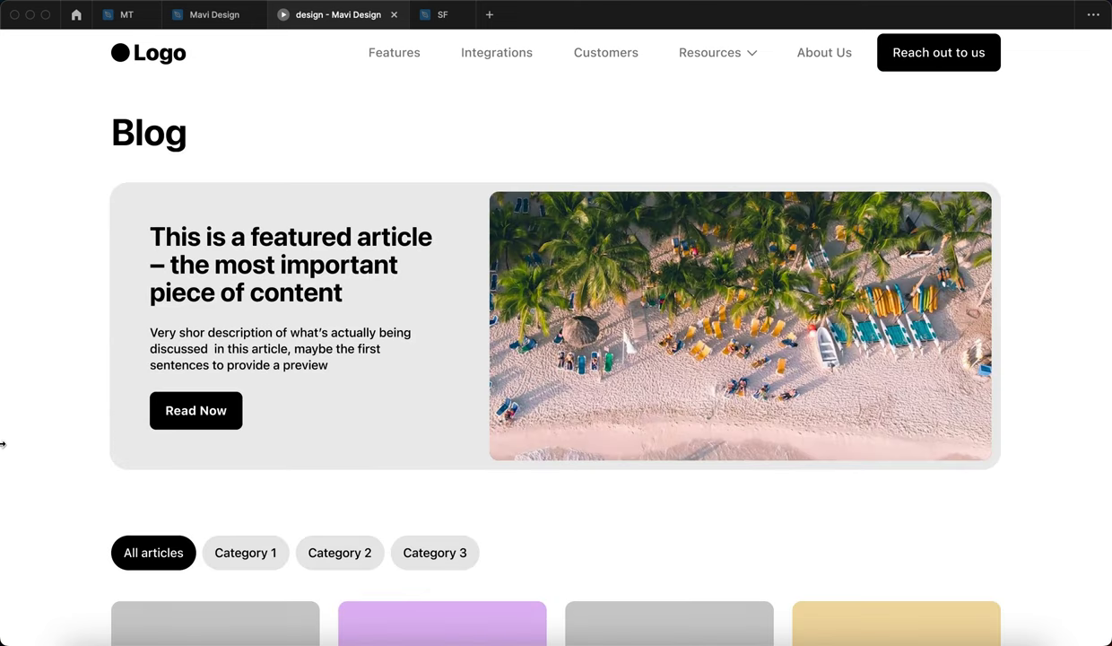
scroll(37, 439, "down", 2)
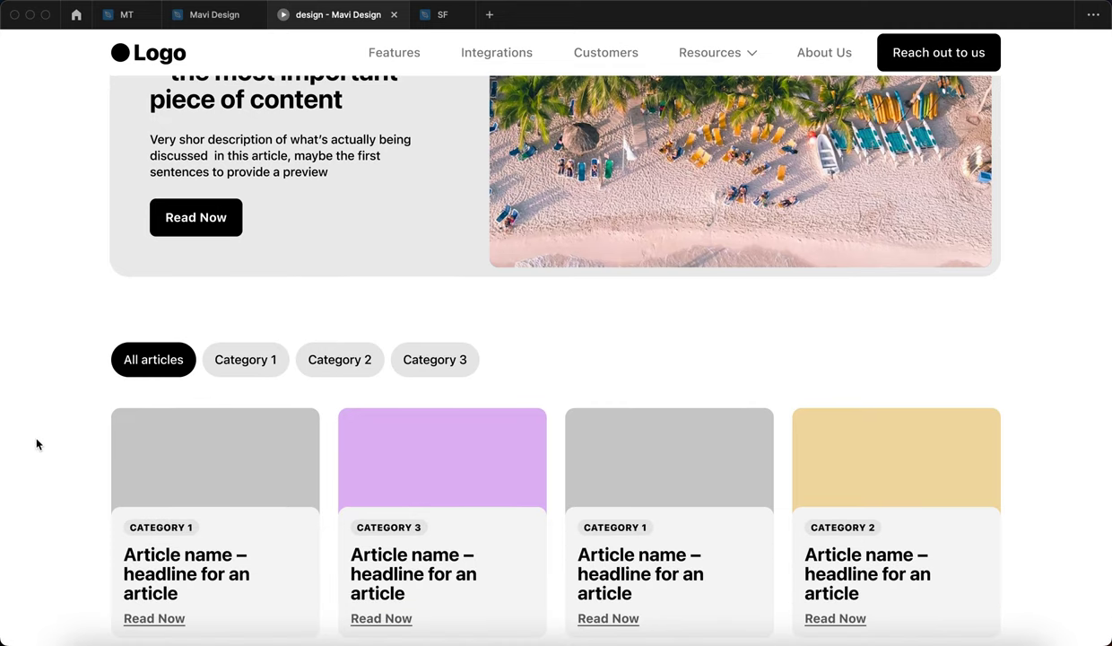
scroll(84, 527, "down", 1)
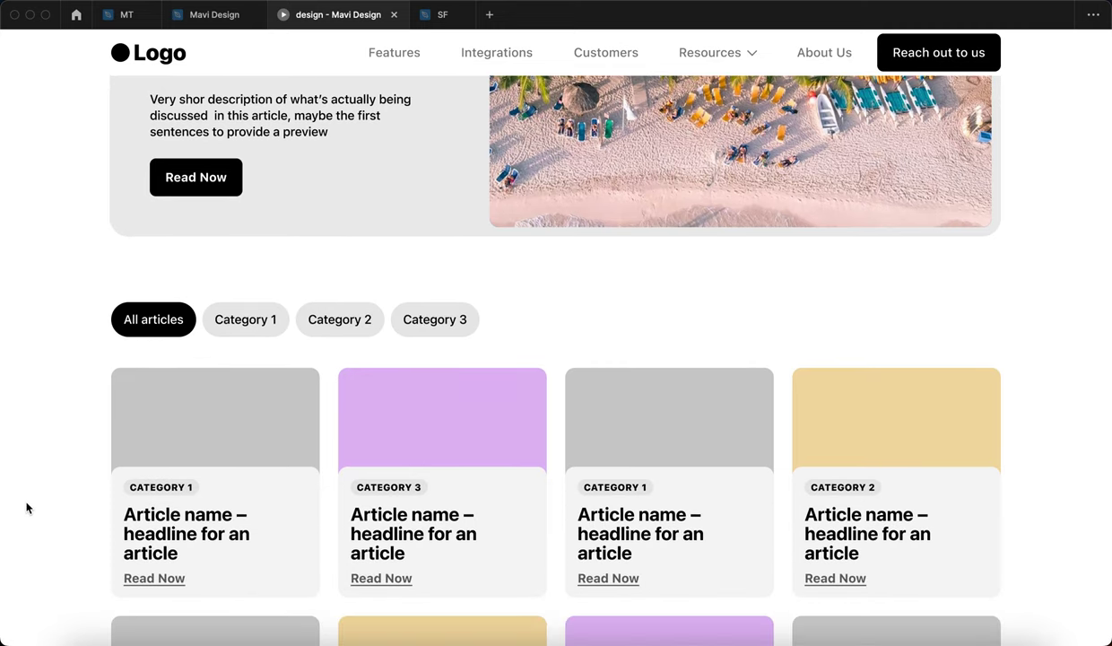
scroll(15, 489, "up", 3)
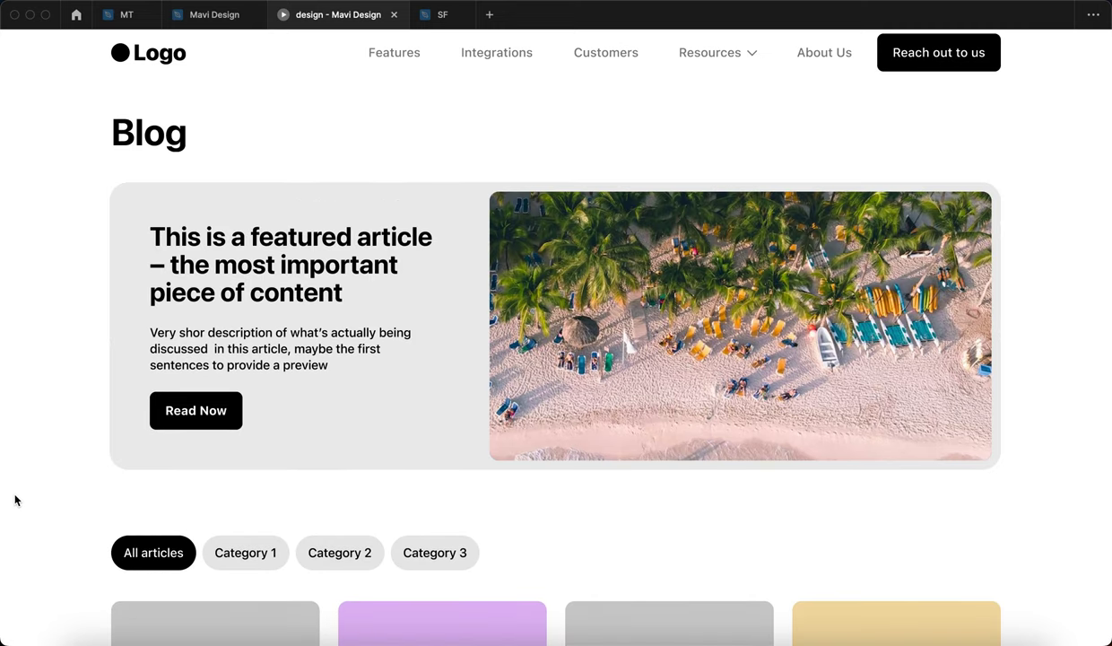
scroll(15, 500, "down", 4)
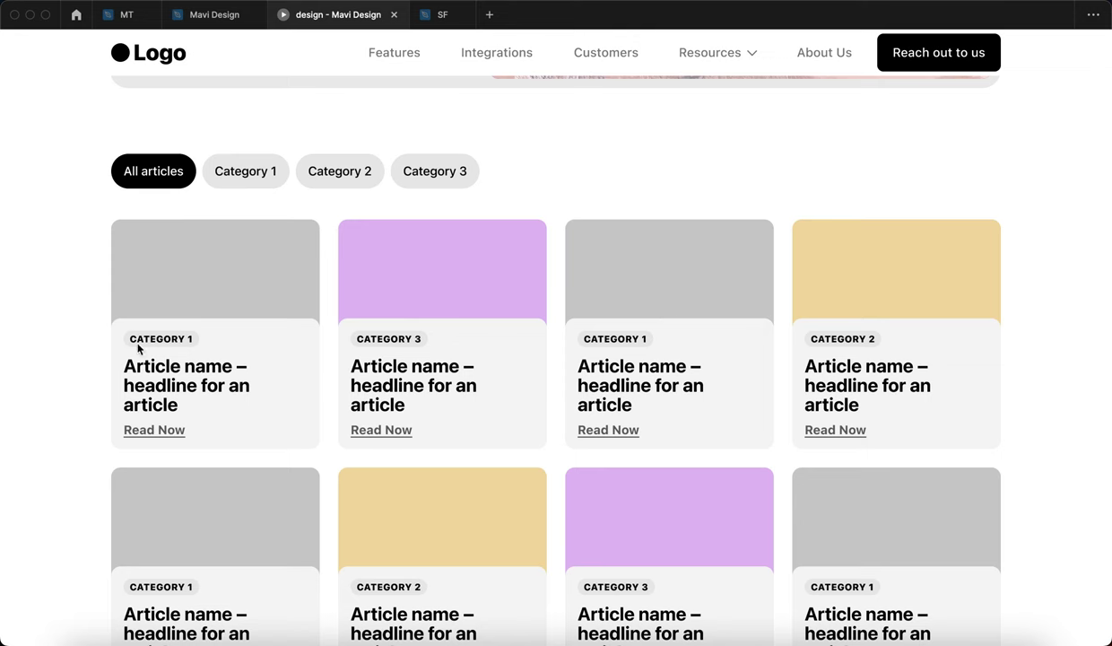
scroll(72, 395, "up", 5)
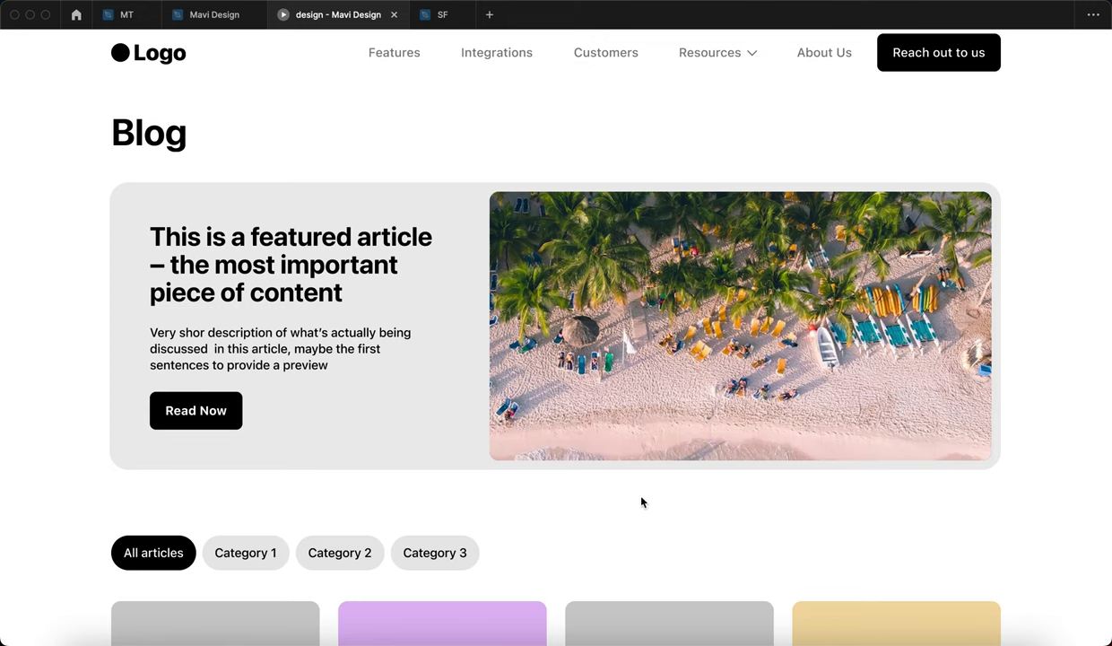
left_click(720, 510)
left_click(61, 357)
left_click(568, 552)
scroll(568, 555, "down", 4)
scroll(569, 557, "down", 4)
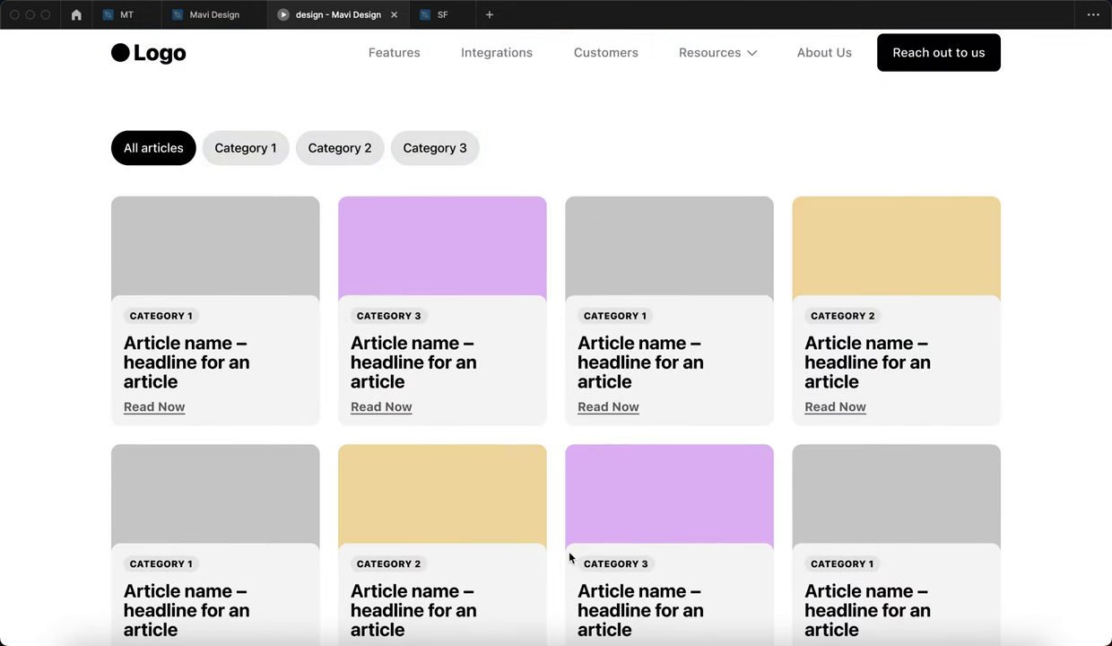
left_click(1086, 430)
In the design file, set the blog frame's background fill to the light grey F5F5F5 sampled from an article card.
left_click(202, 16)
scroll(785, 316, "up", 5)
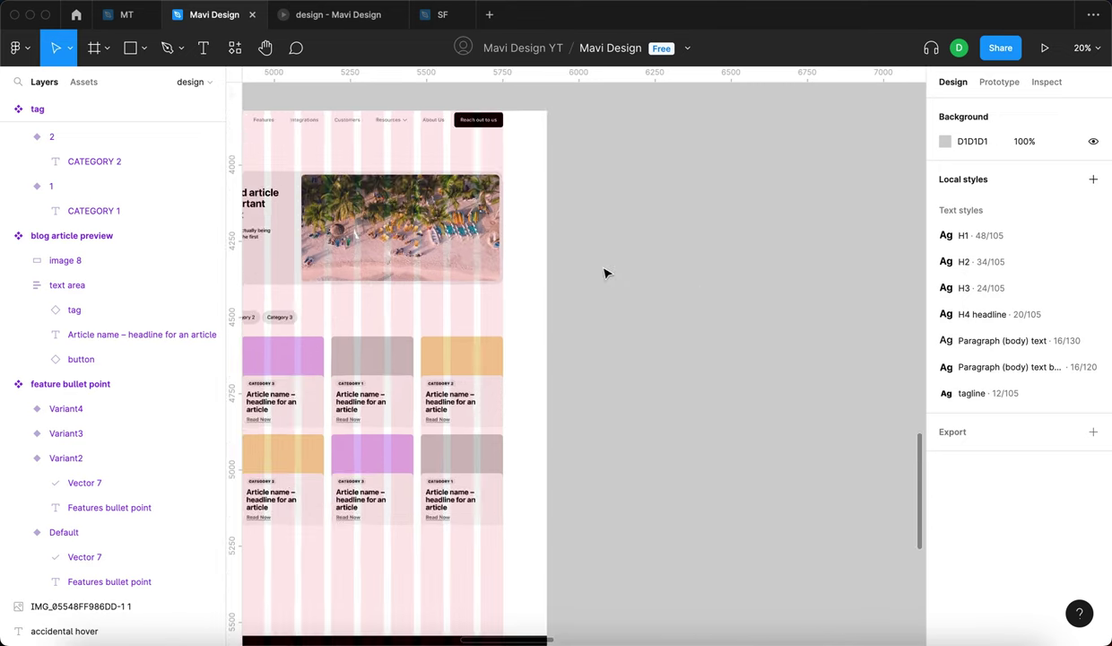
left_click(364, 180)
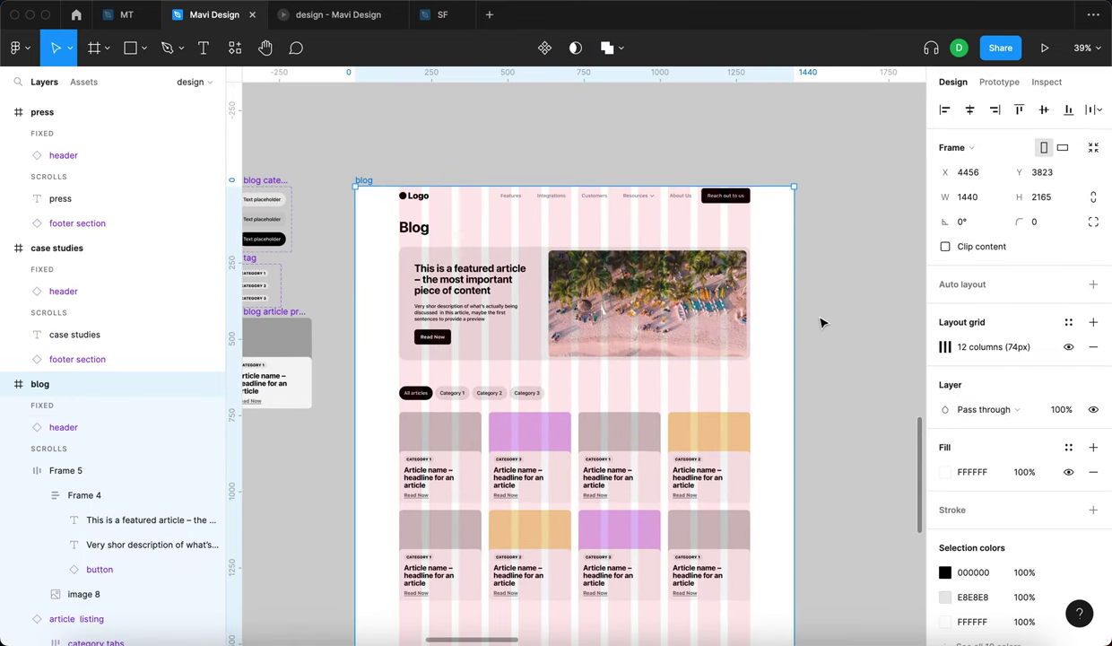
scroll(827, 321, "down", 2)
left_click_drag(422, 300, 567, 276)
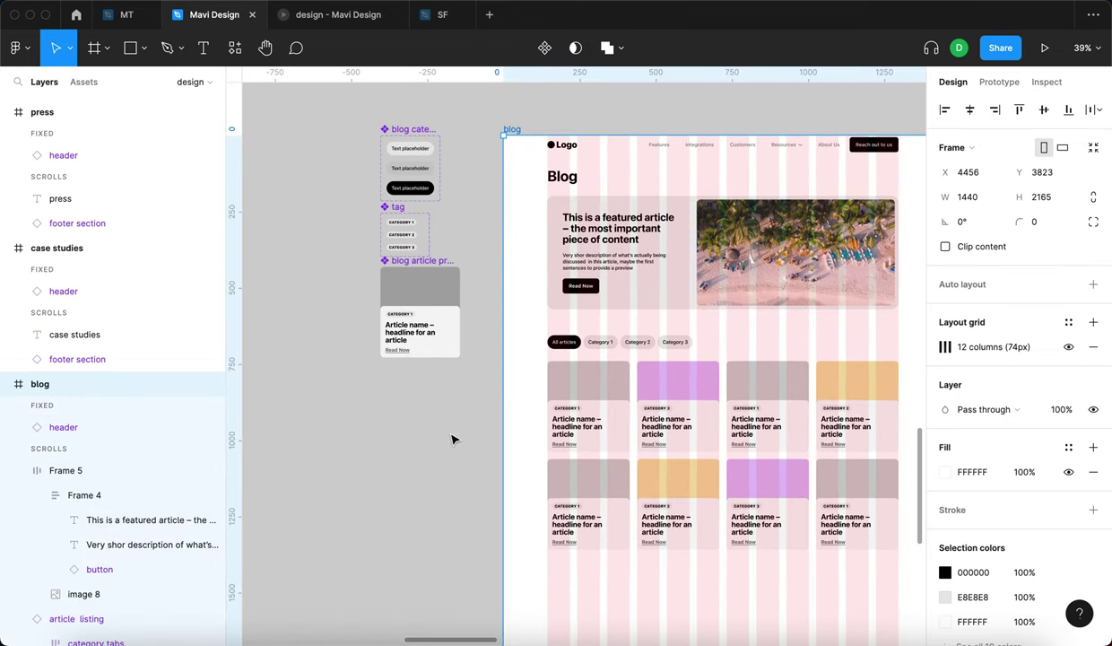
left_click_drag(452, 439, 368, 423)
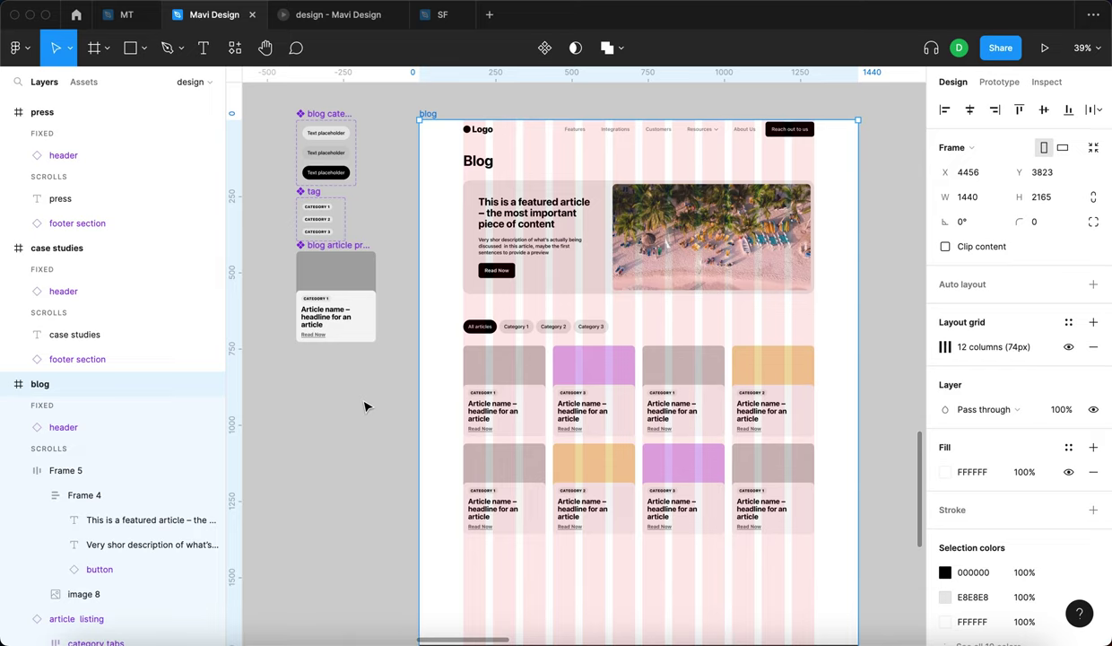
key("i")
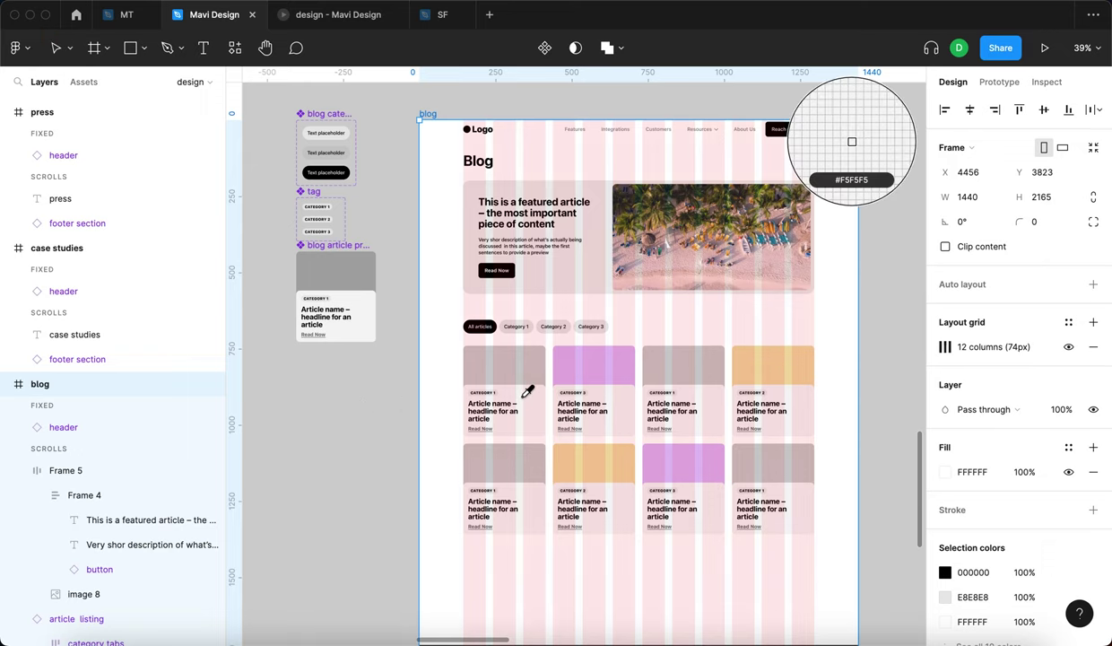
left_click(523, 394)
left_click(355, 412)
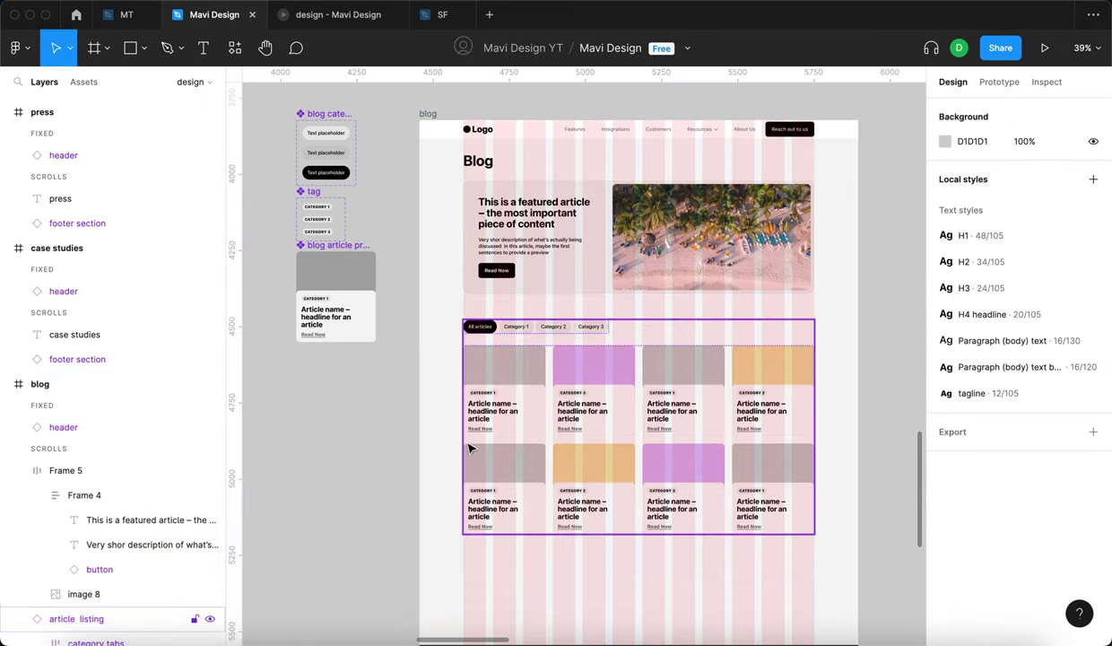
Check the blog page's new background behind the featured article and article cards in the prototype preview.
left_click(316, 17)
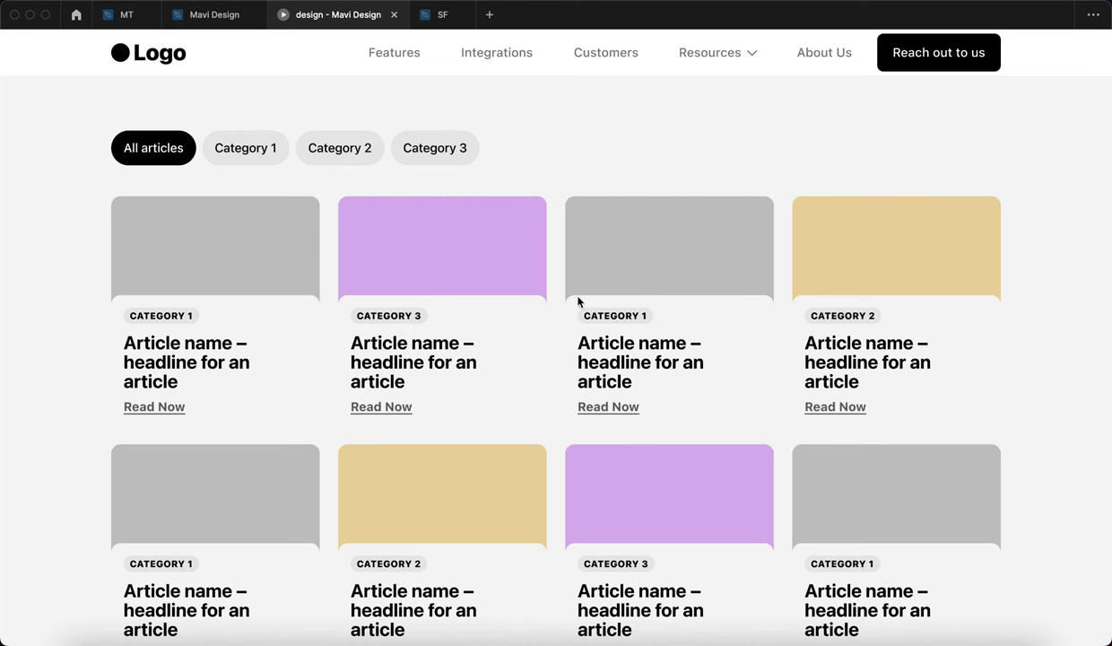
scroll(486, 174, "up", 5)
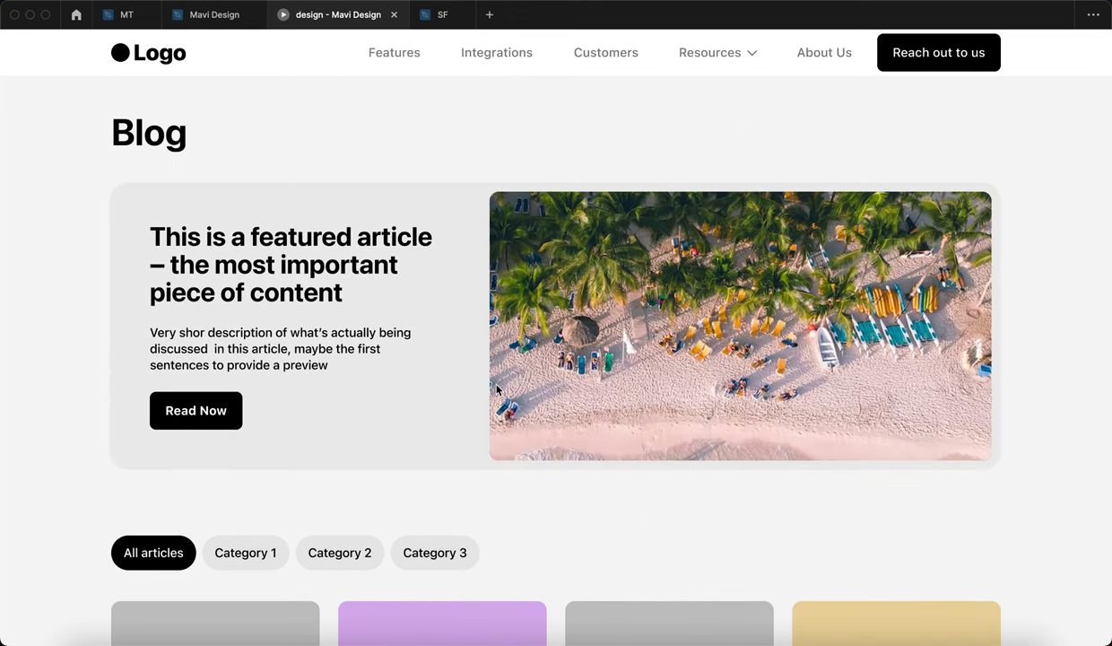
scroll(67, 379, "down", 6)
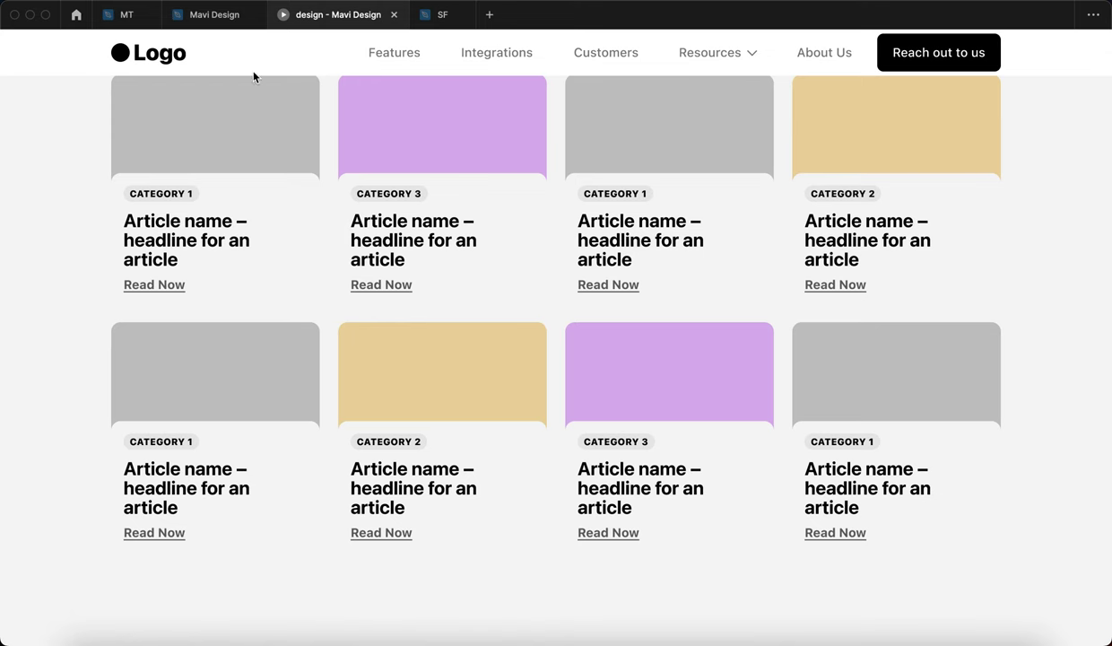
Return to the design file and hide the layout grids on the canvas.
left_click(214, 14)
scroll(398, 192, "down", 3)
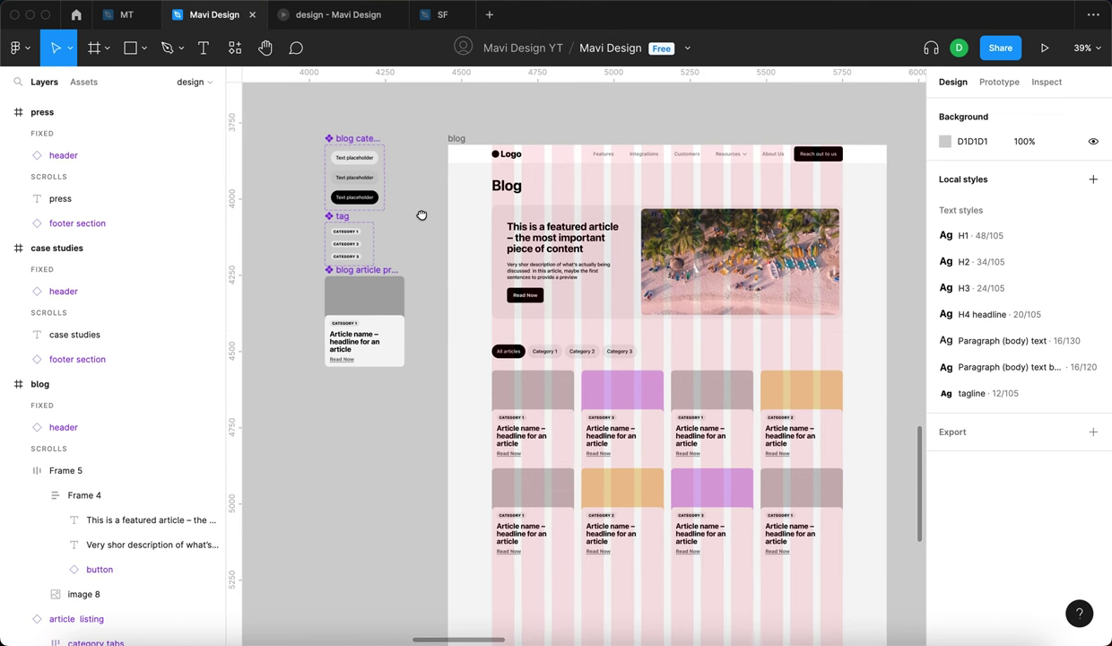
left_click(363, 323)
left_click(387, 420)
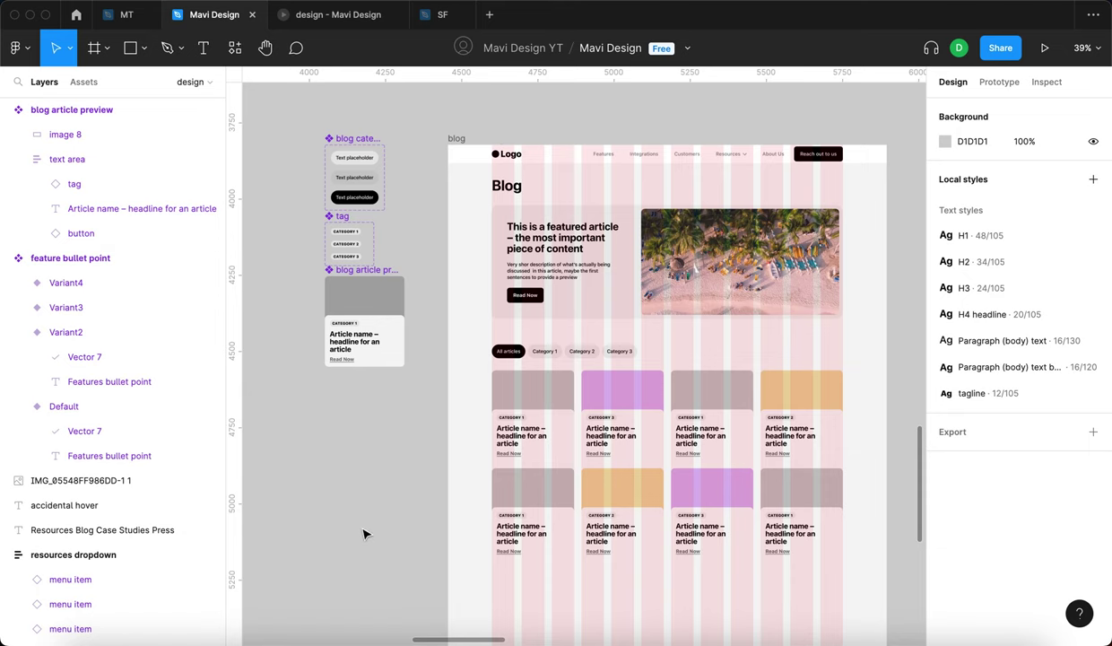
key("ctrl+shift+4")
left_click_drag(804, 406, 780, 393)
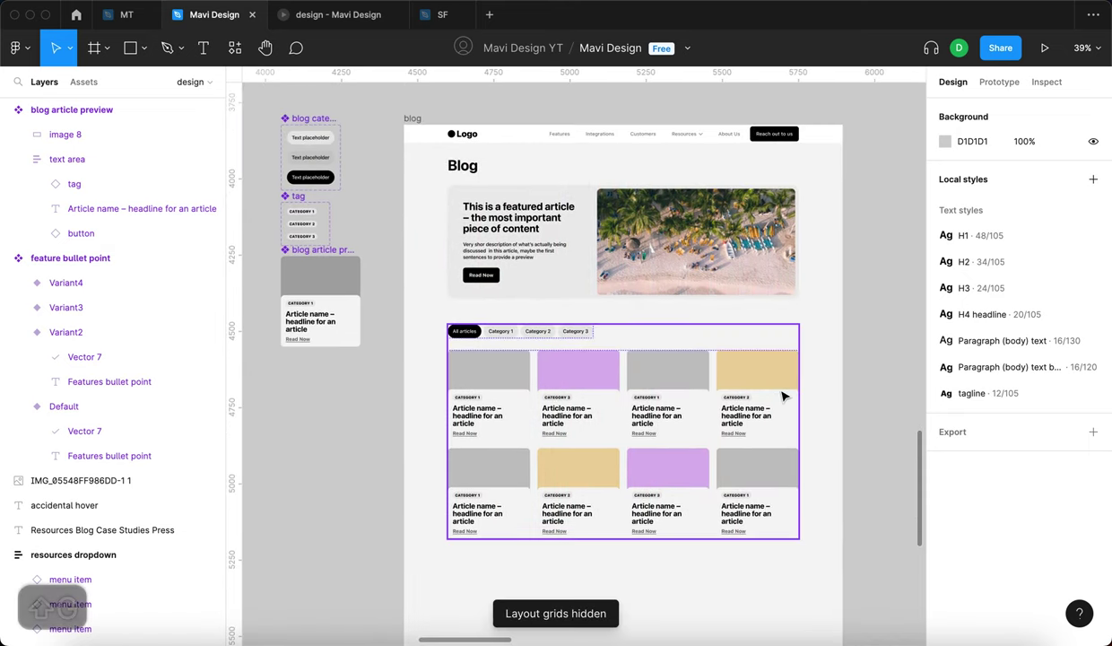
Change the fill of the text area in the blog article preview component to white.
left_click(320, 319)
scroll(320, 318, "up", 5)
double_click(327, 323)
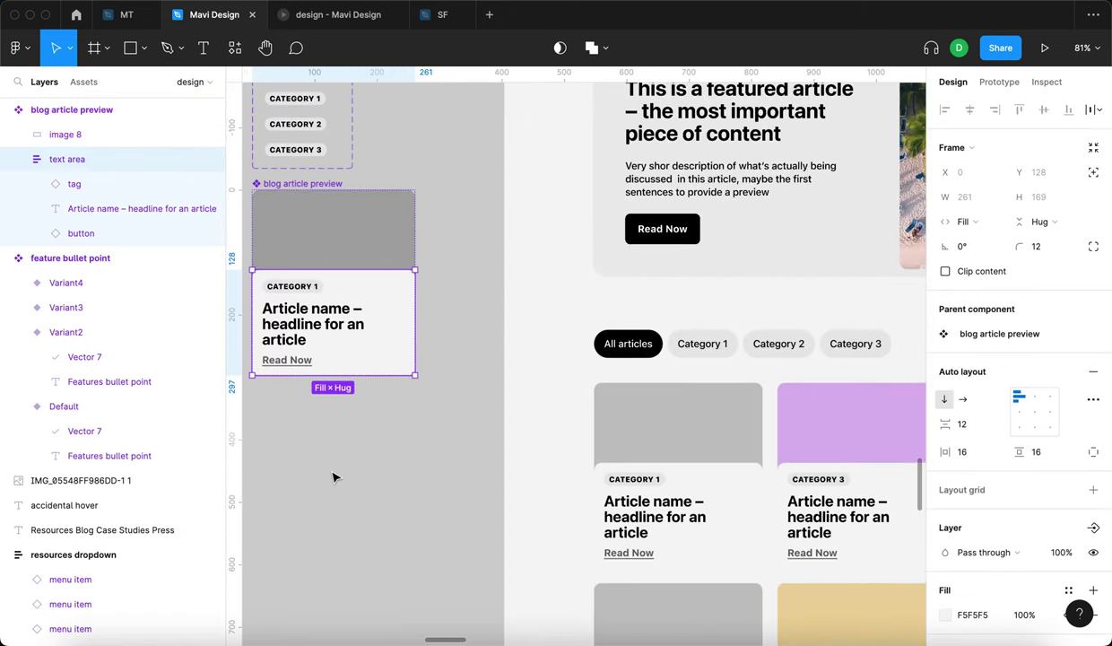
left_click_drag(333, 477, 449, 479)
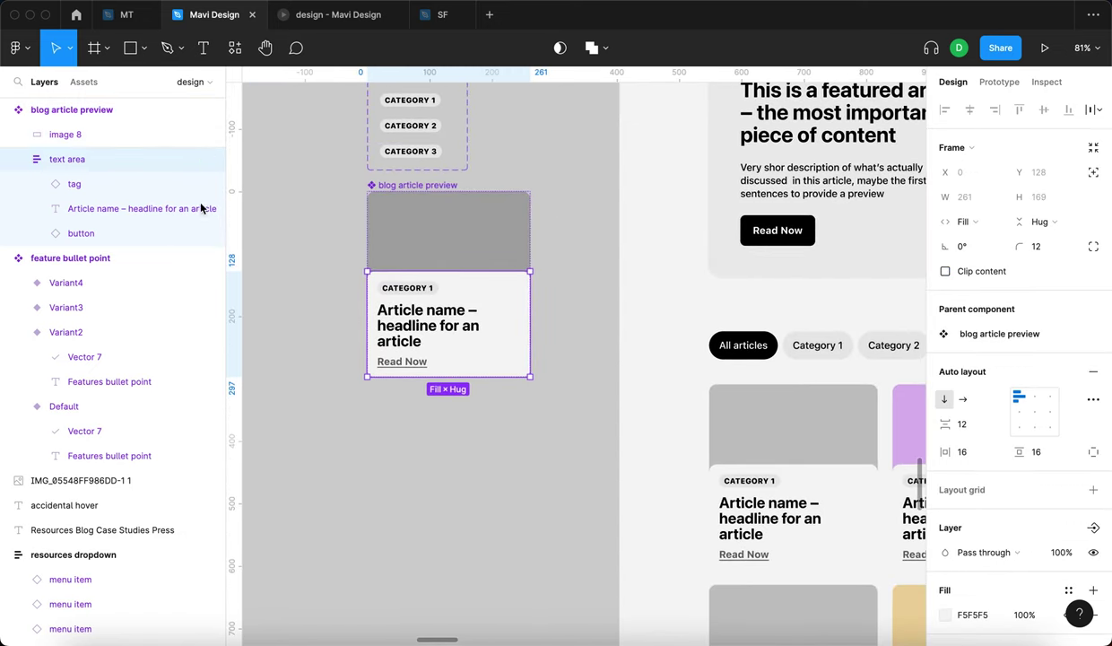
left_click(106, 111)
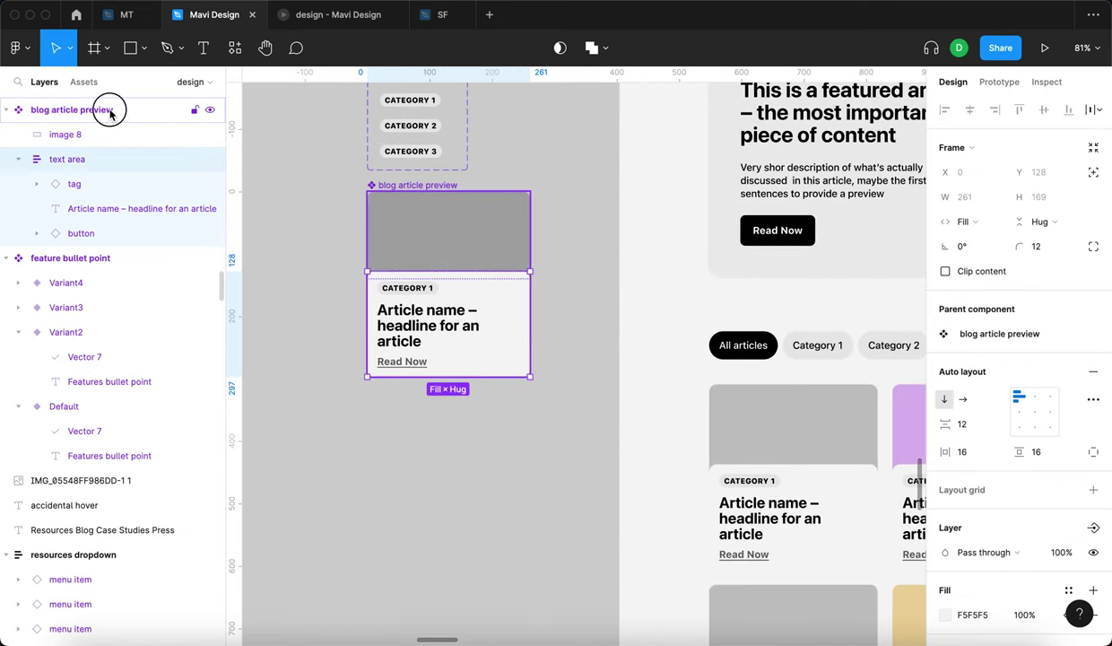
left_click(471, 348)
scroll(986, 484, "down", 2)
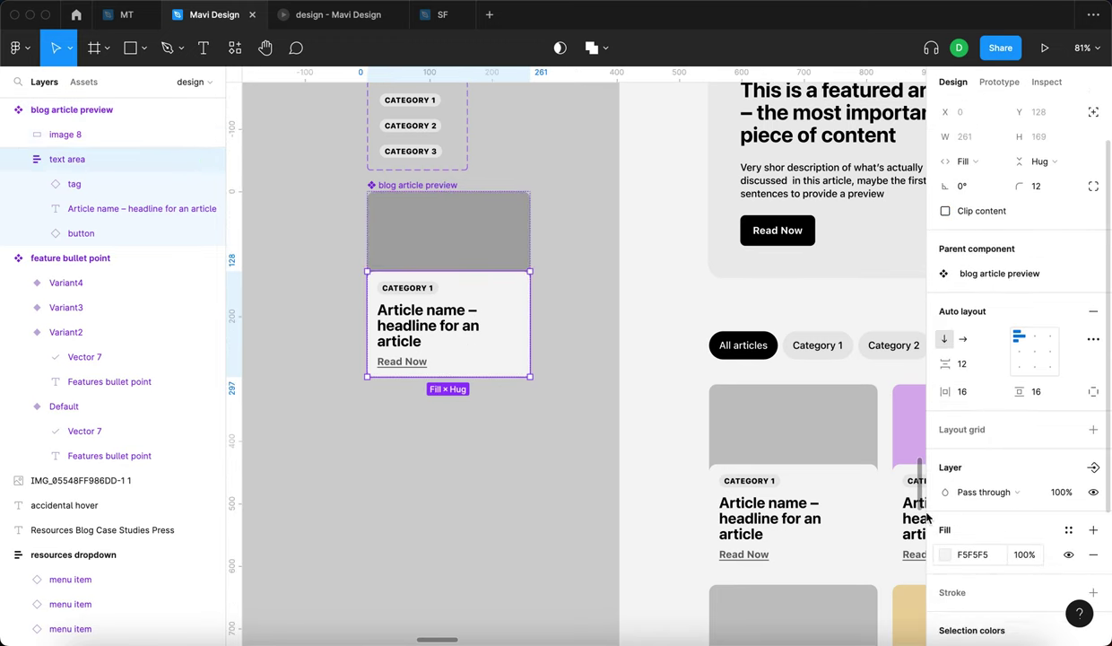
left_click(945, 555)
left_click_drag(732, 292, 732, 256)
left_click(533, 469)
Inspect the recolored article cards on the blog page and in the article listing component below it.
scroll(533, 469, "down", 4)
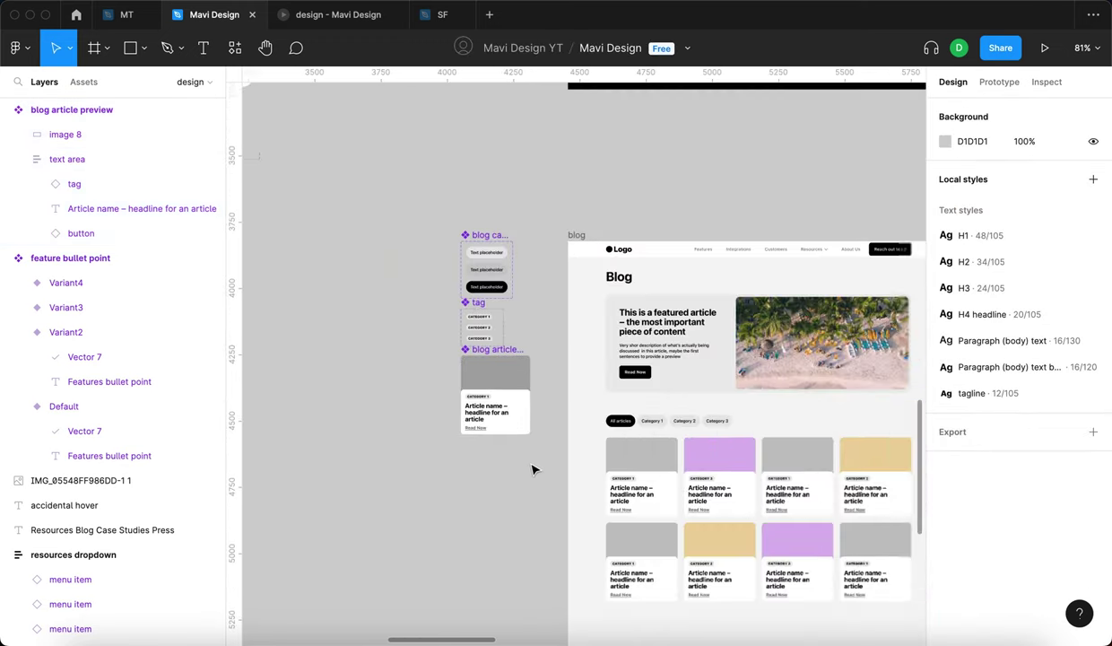
left_click_drag(534, 469, 281, 397)
scroll(590, 530, "down", 4)
scroll(592, 531, "down", 3)
scroll(525, 467, "up", 5)
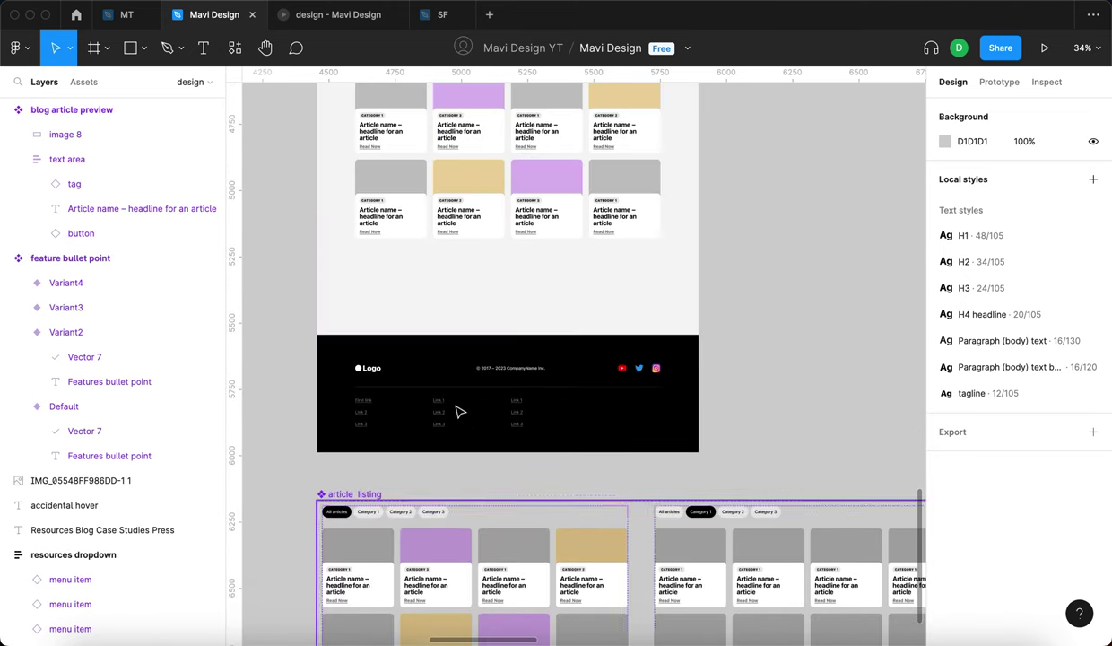
scroll(552, 377, "left", 2)
scroll(368, 193, "up", 1)
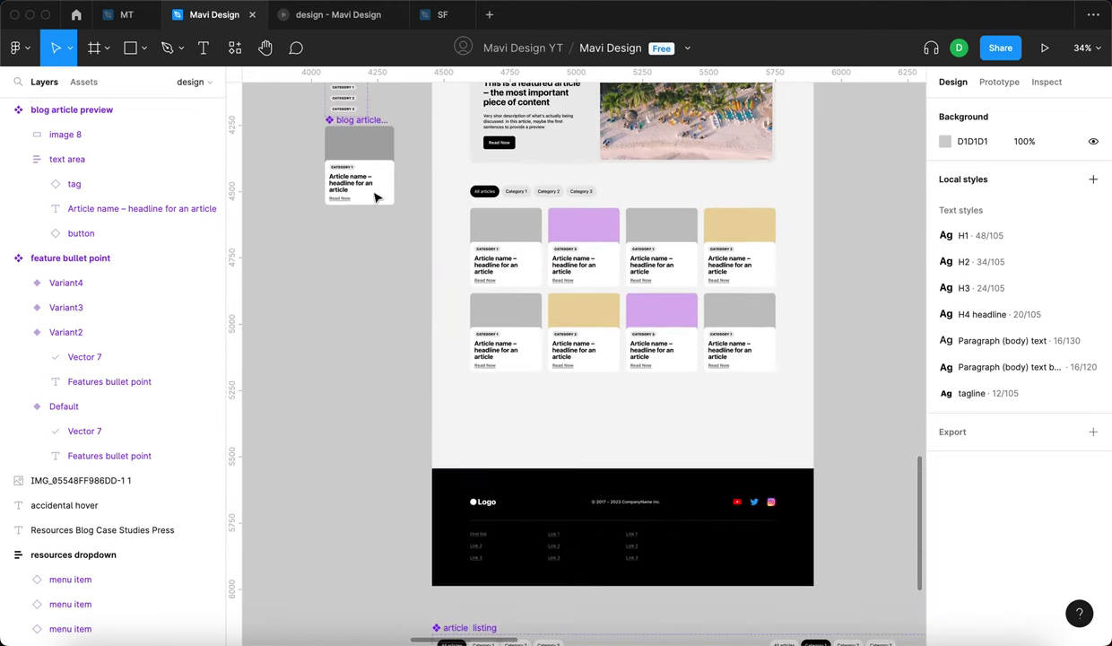
Check the recolored article cards in the prototype preview, including the Category 1 and Category 2 filters, and return to the design file.
left_click(327, 16)
scroll(94, 315, "up", 6)
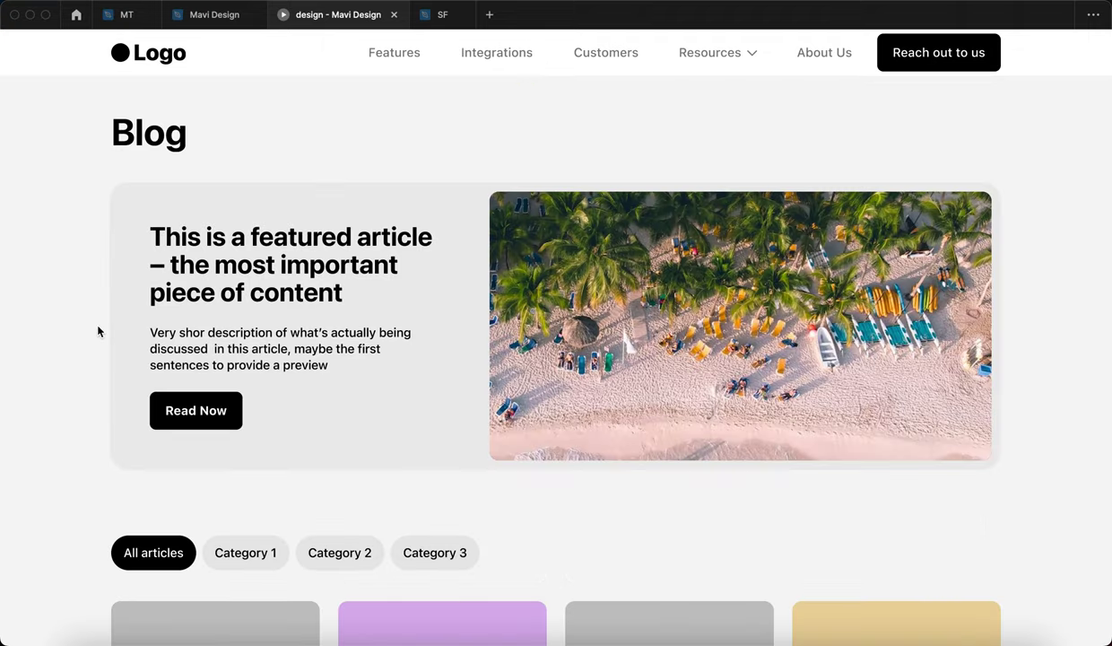
scroll(94, 315, "down", 4)
left_click(214, 14)
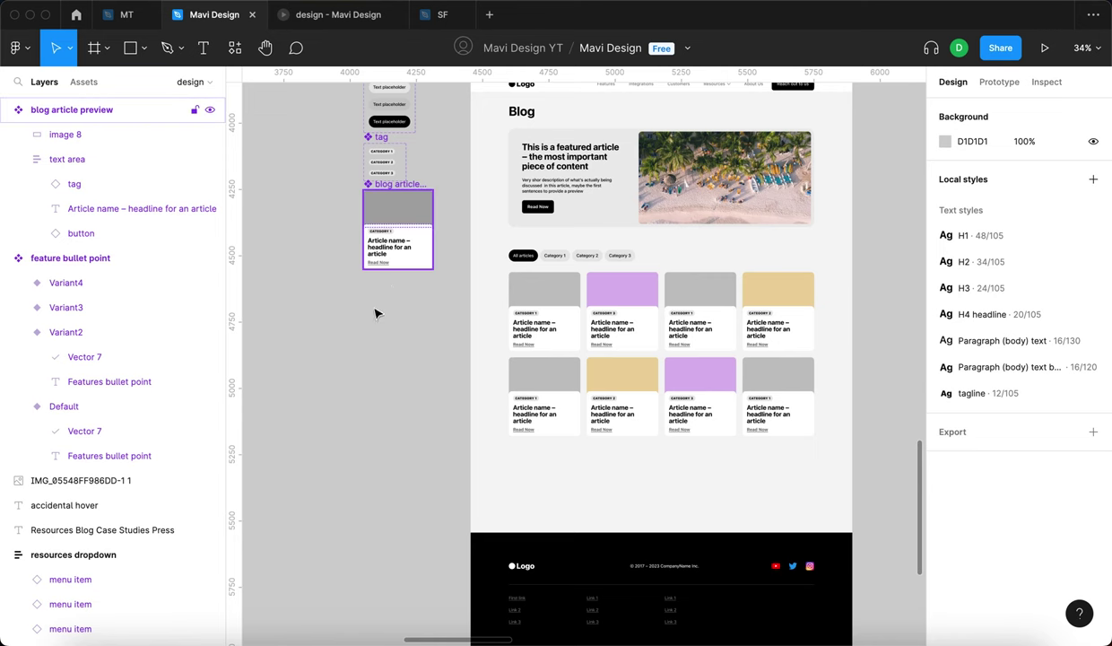
left_click(300, 14)
left_click(246, 220)
left_click(346, 231)
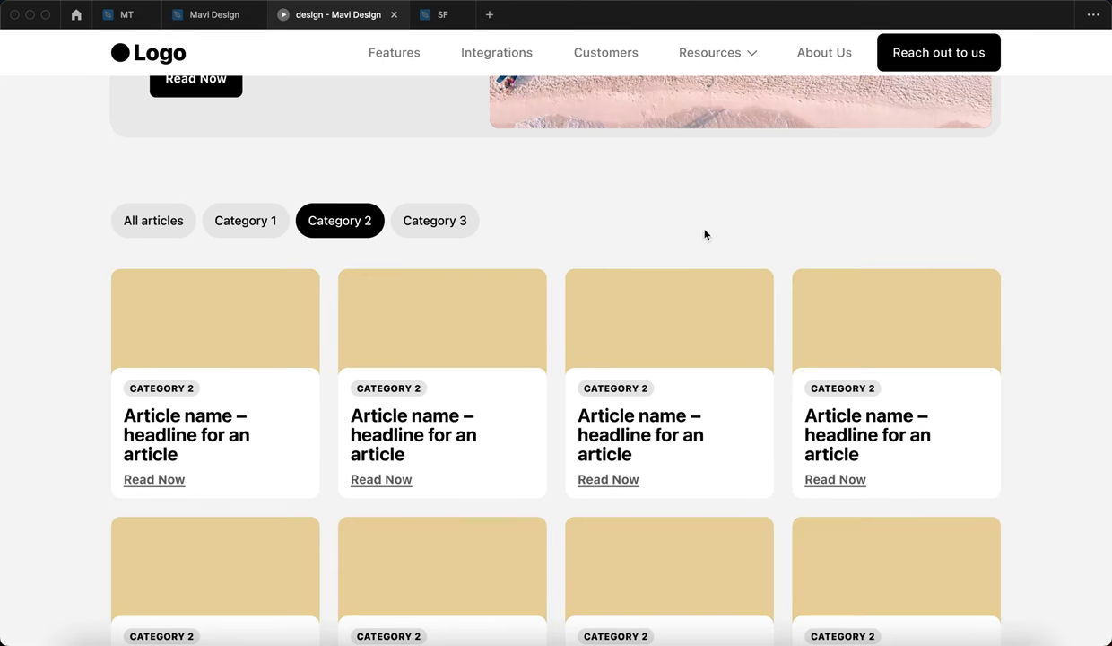
scroll(653, 460, "down", 3)
scroll(653, 457, "up", 5)
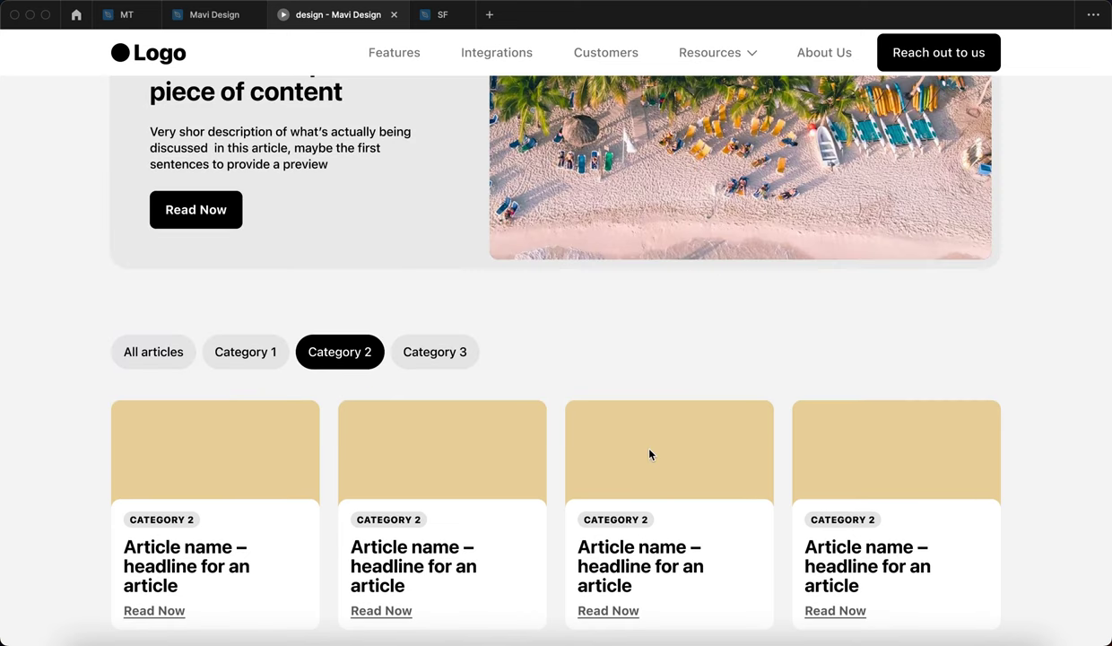
scroll(634, 451, "up", 3)
left_click(215, 14)
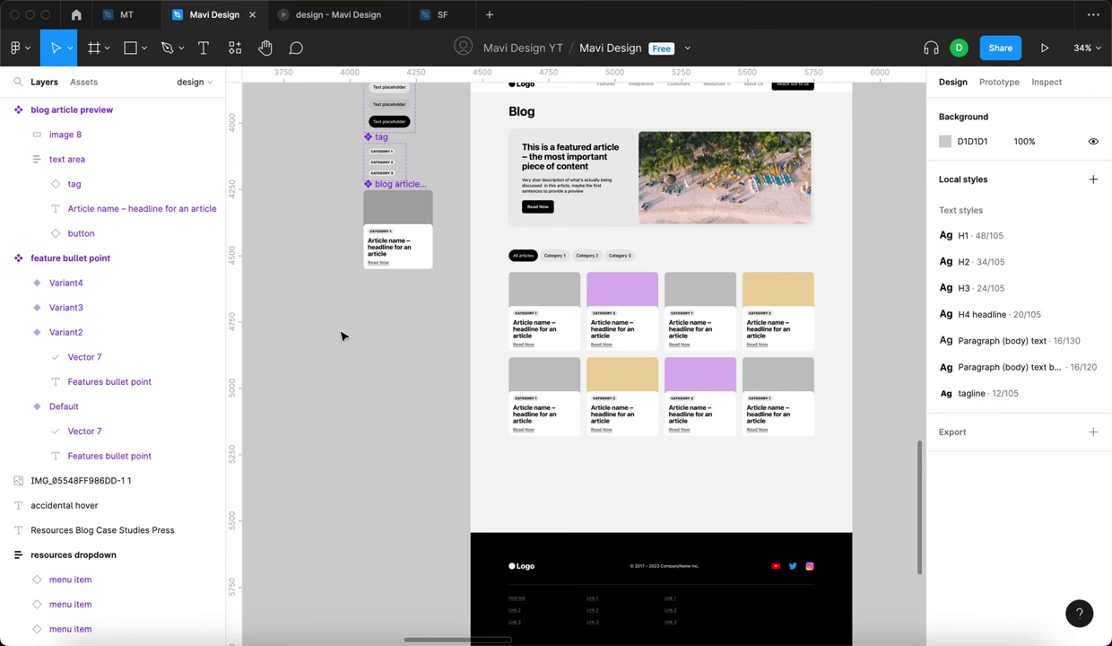
Change the fill of the featured article frame on the blog page to white (FFFFFF).
scroll(340, 350, "up", 3)
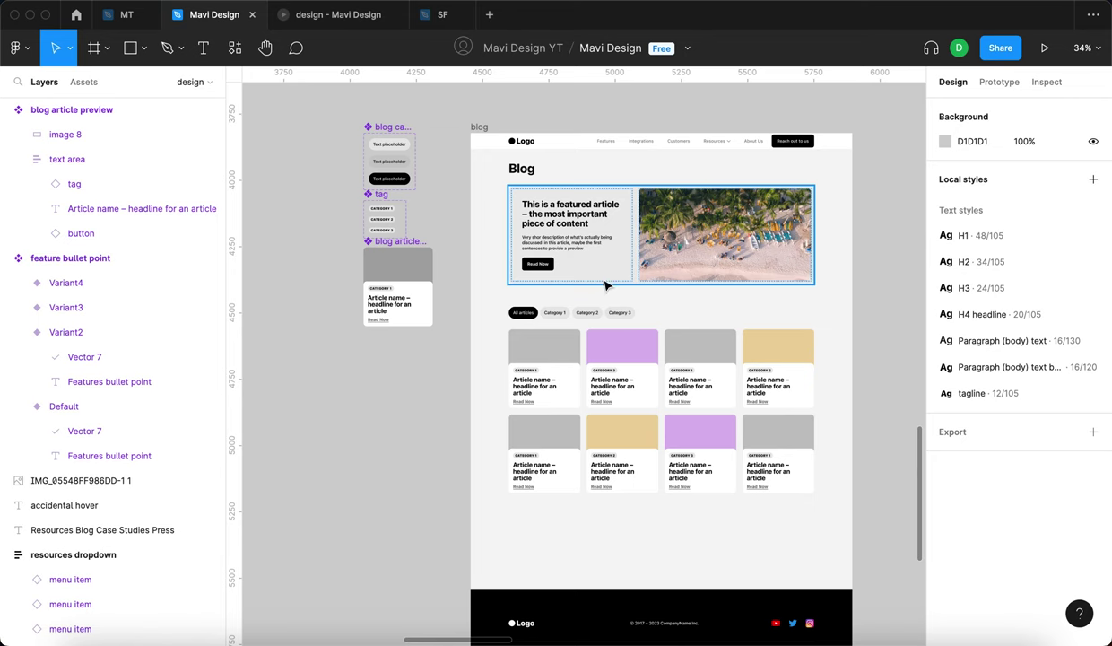
left_click(605, 285)
scroll(929, 475, "down", 5)
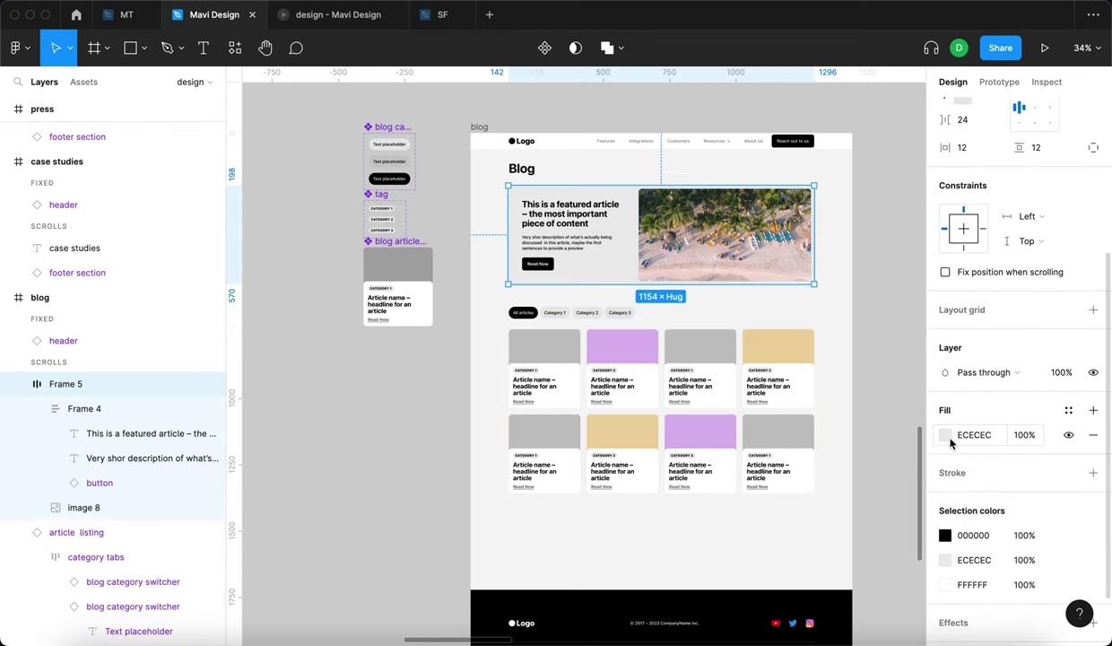
left_click(948, 437)
left_click_drag(793, 318, 742, 260)
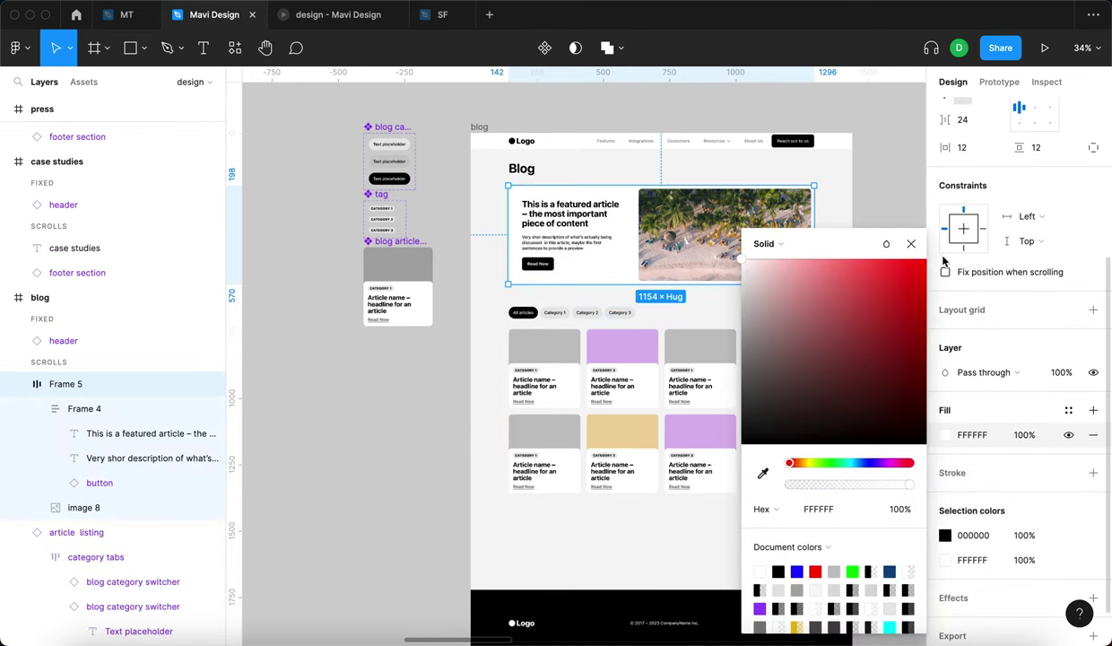
left_click(911, 243)
key("Escape")
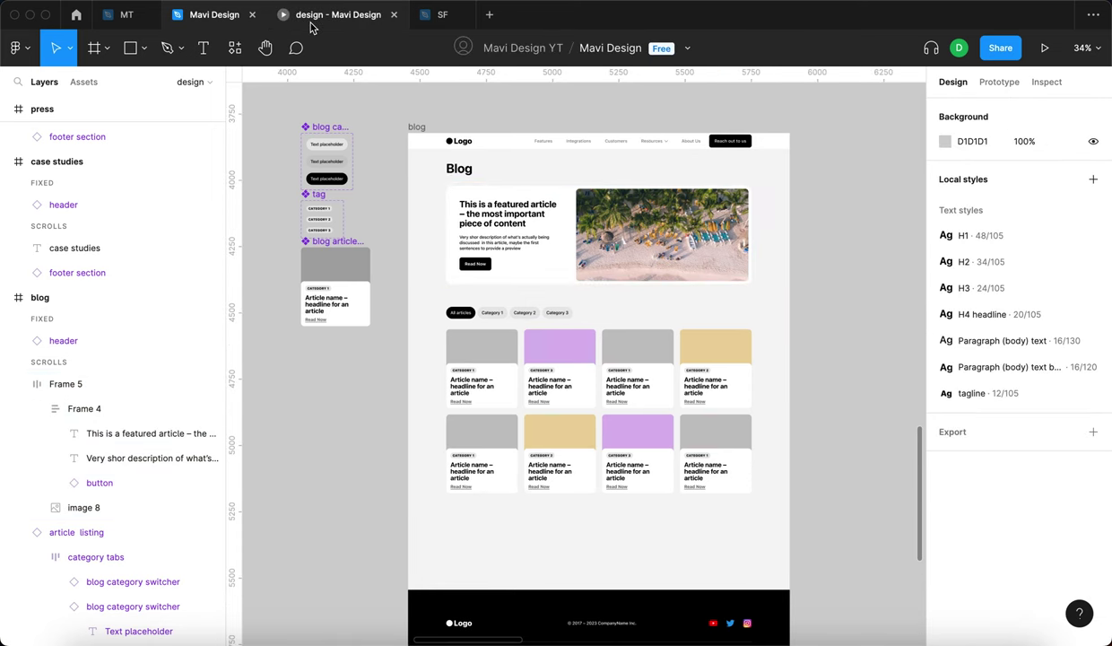
Check the white featured article card in the prototype preview and return to the design file.
left_click(314, 14)
scroll(745, 310, "down", 6)
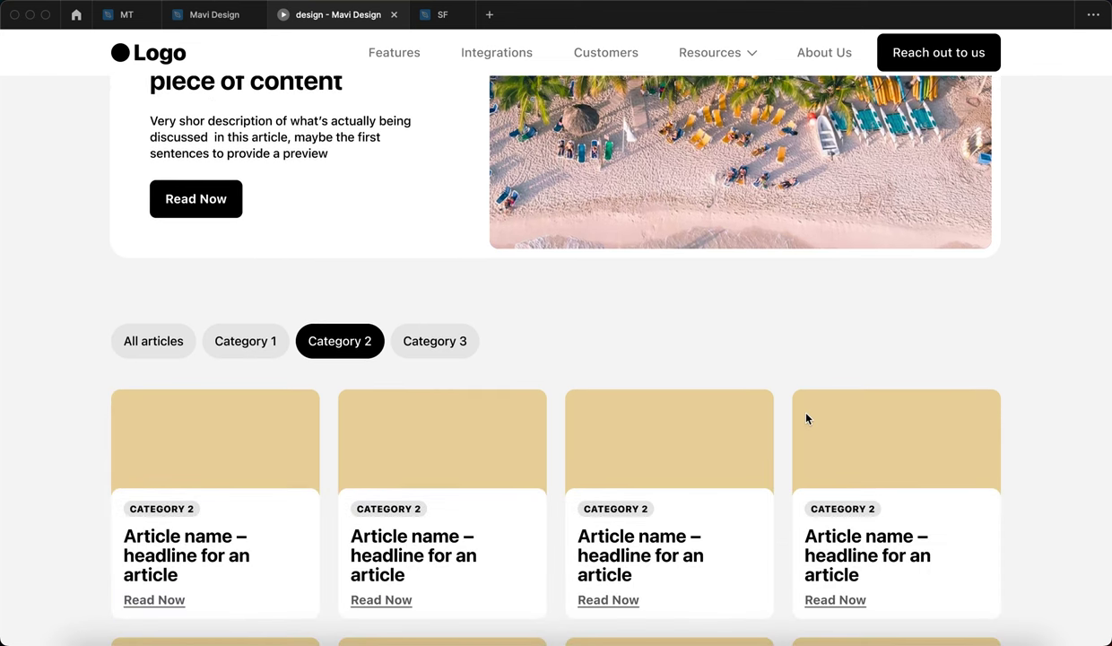
scroll(506, 365, "up", 6)
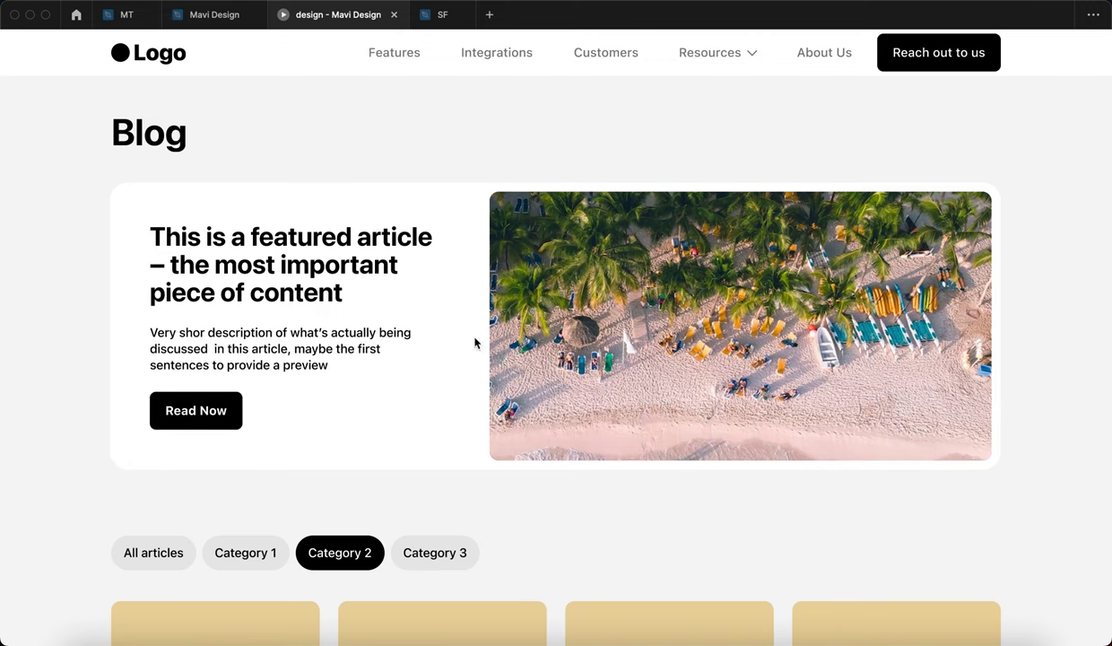
left_click(201, 18)
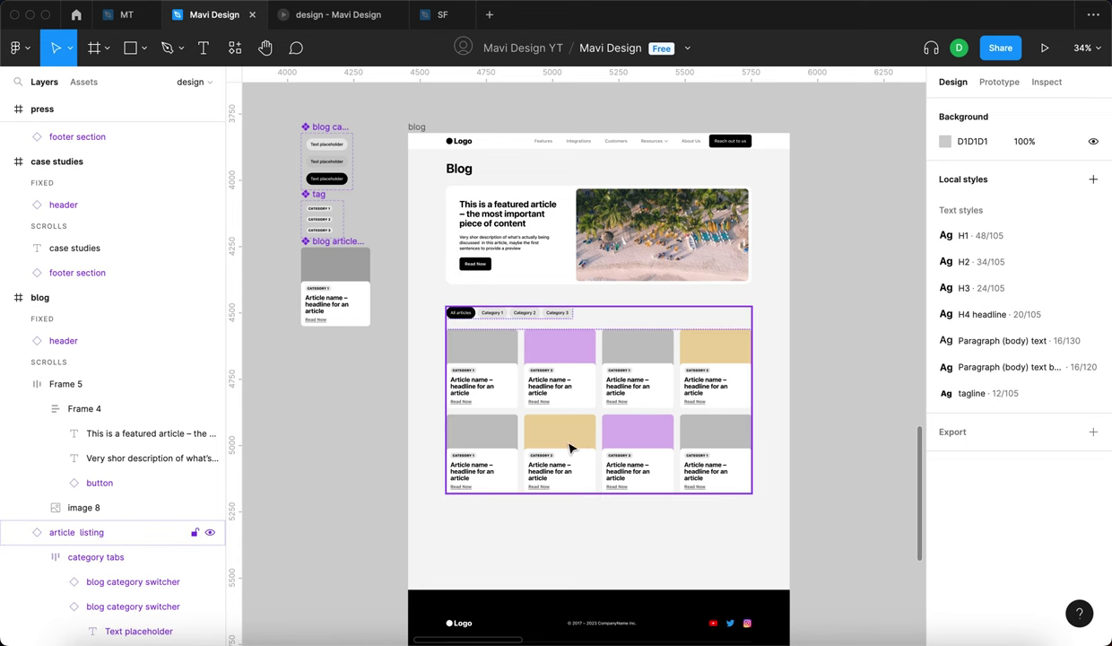
Change the fill of the Category 1, Category 2 and Category 3 variants in the tag component to white.
scroll(312, 211, "up", 5)
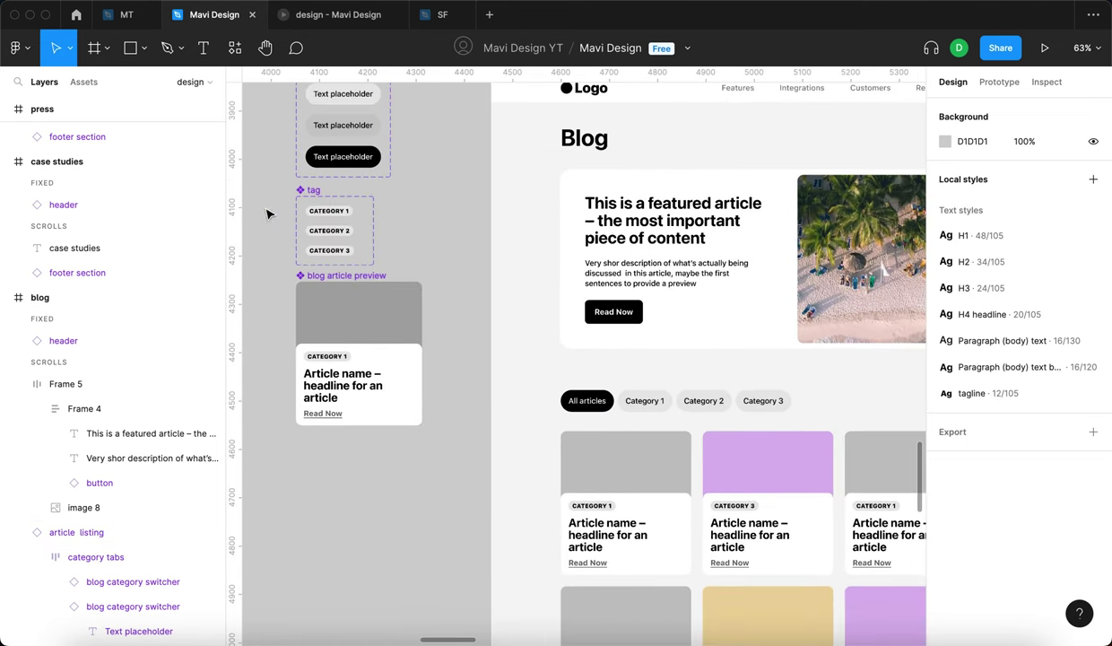
left_click_drag(266, 212, 372, 224)
scroll(376, 220, "up", 5)
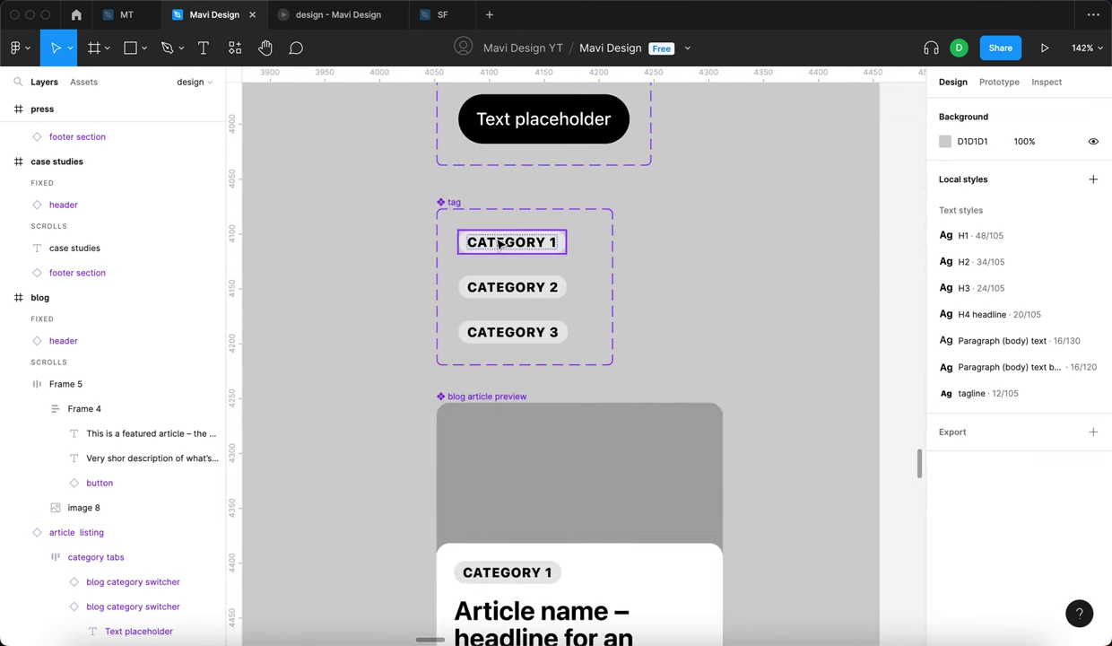
left_click(487, 235)
scroll(483, 244, "down", 1)
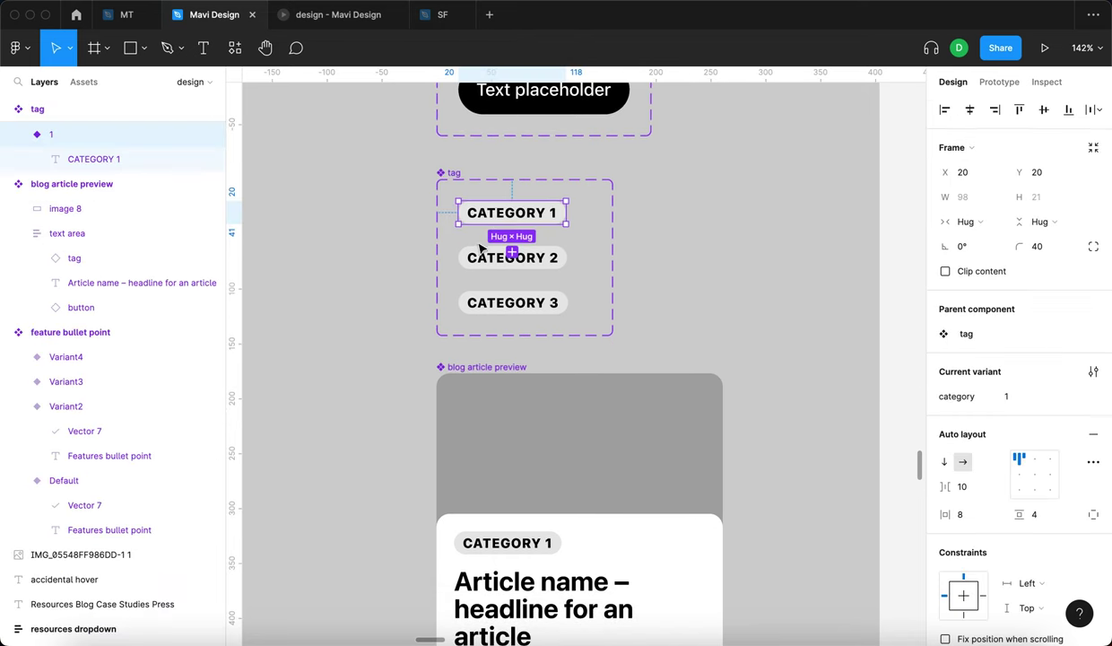
left_click(541, 267, "shift")
left_click(531, 302, "shift")
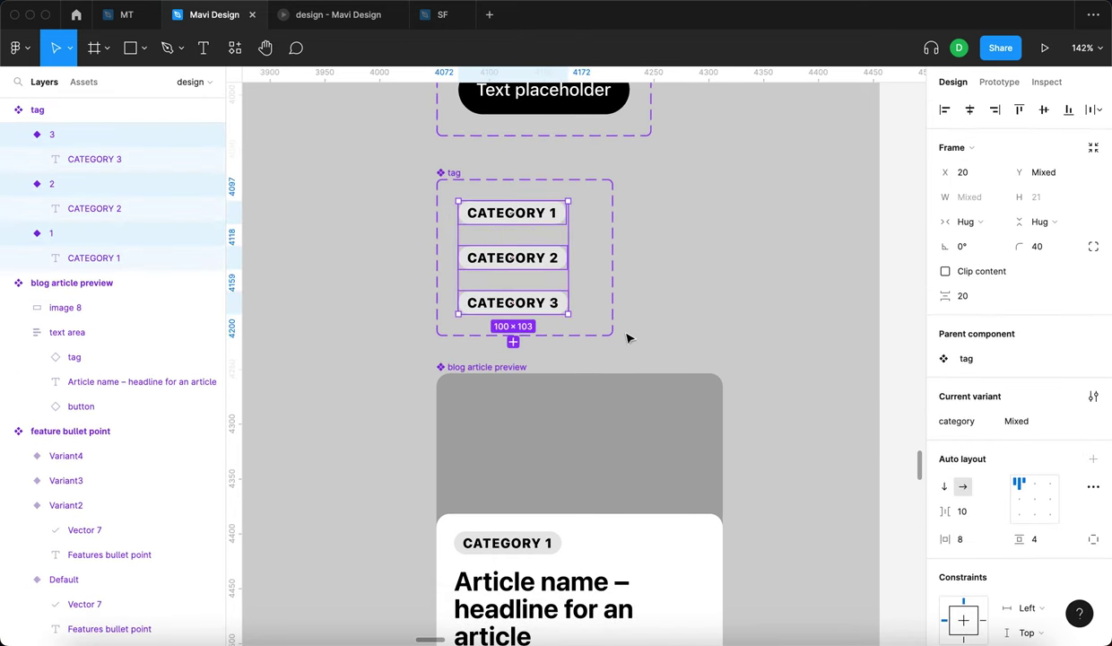
scroll(1003, 434, "down", 5)
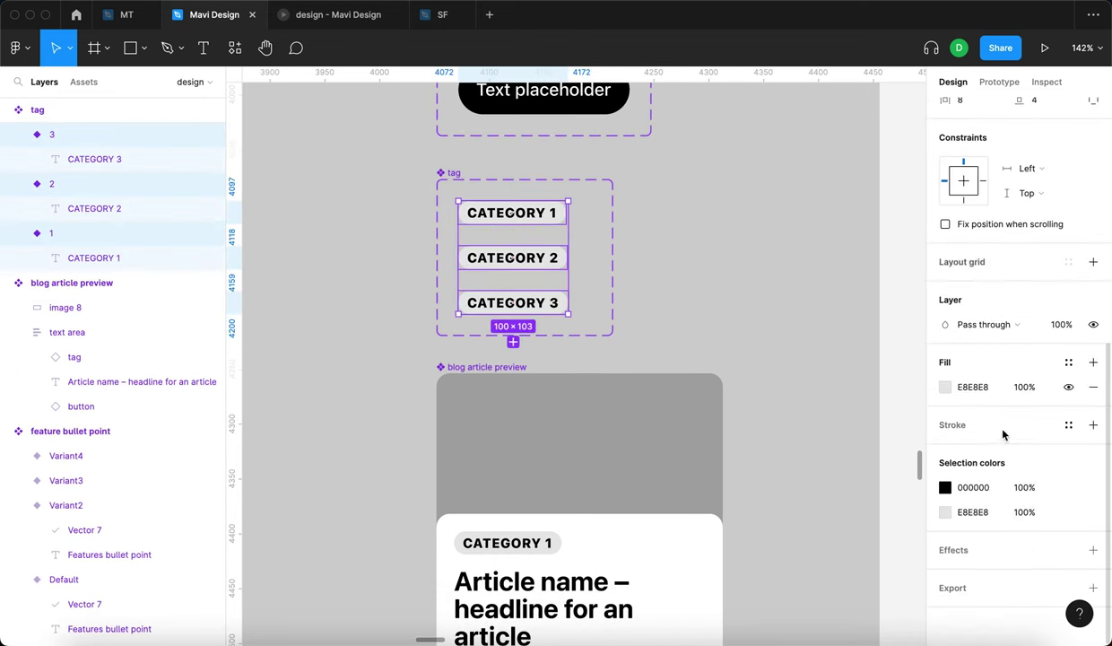
left_click(948, 388)
left_click_drag(844, 366, 701, 205)
left_click(911, 244)
left_click(773, 337)
Add a drop shadow effect to all three variants of the tag component.
scroll(773, 337, "up", 1)
scroll(768, 325, "down", 4)
scroll(768, 324, "right", 4)
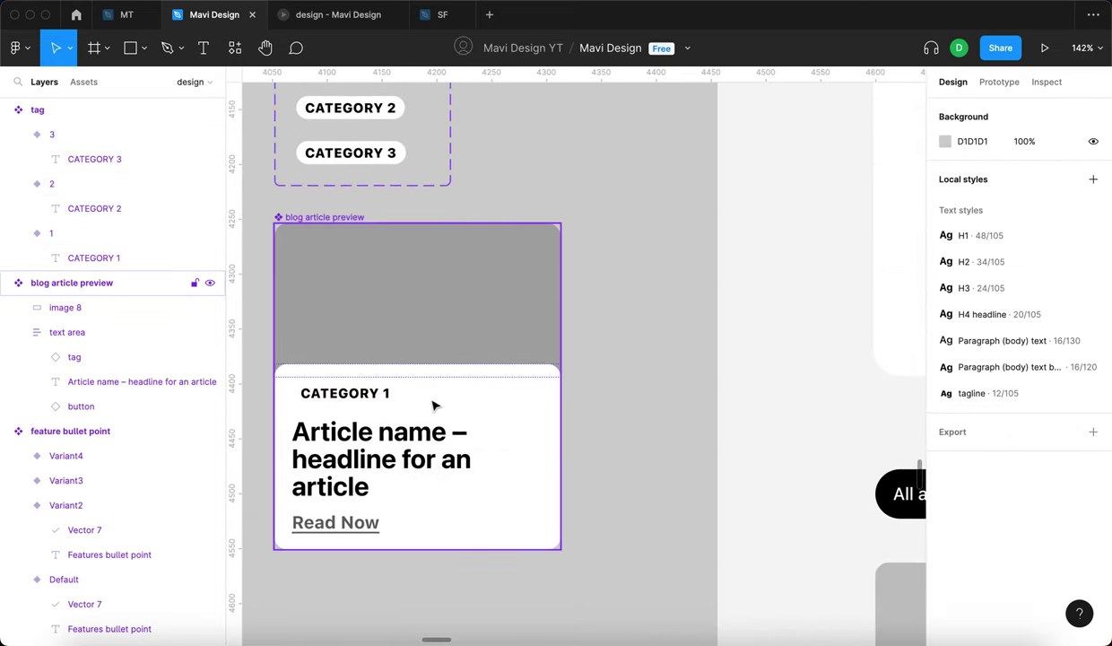
scroll(434, 406, "left", 3)
scroll(433, 407, "up", 5)
left_click(431, 284)
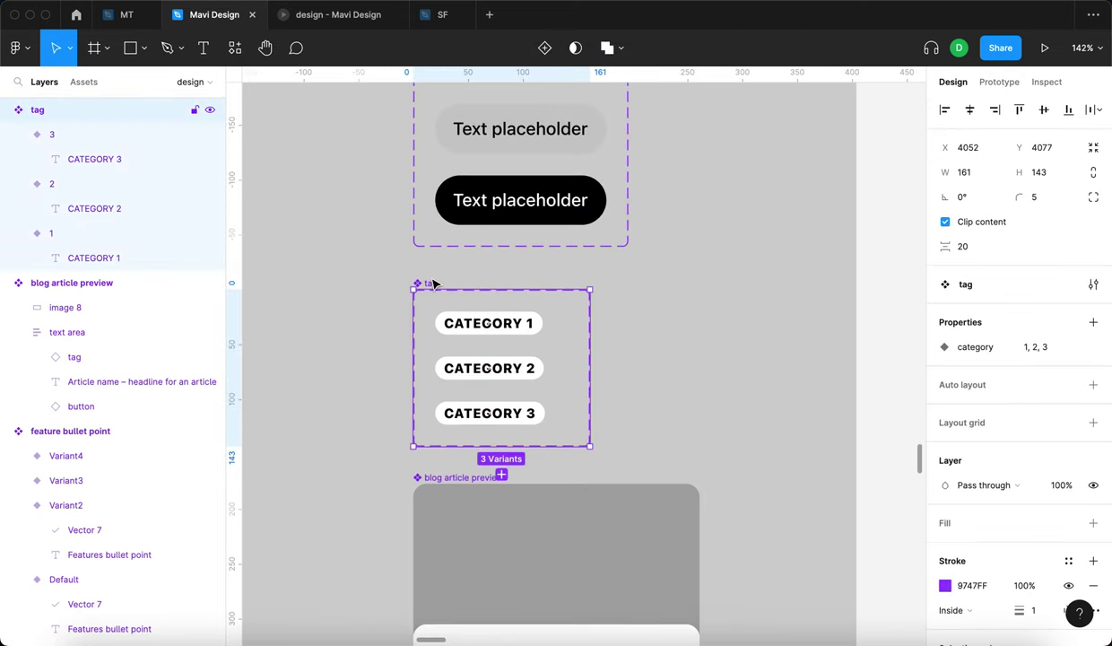
key("Return")
scroll(785, 432, "down", 4)
scroll(1077, 406, "down", 5)
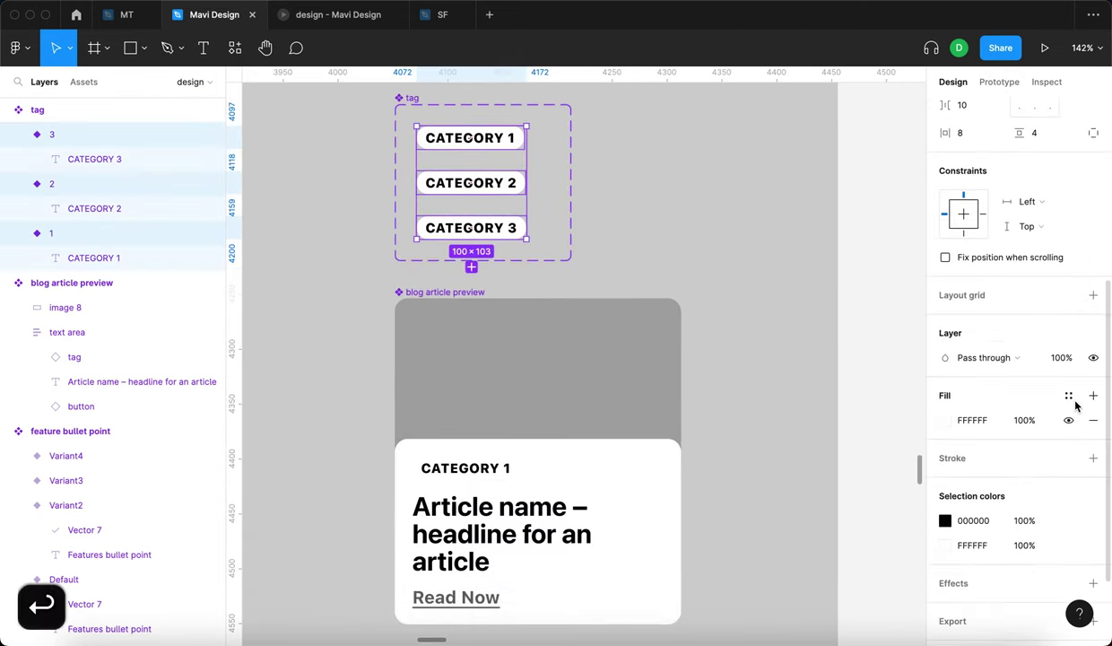
scroll(1076, 406, "down", 1)
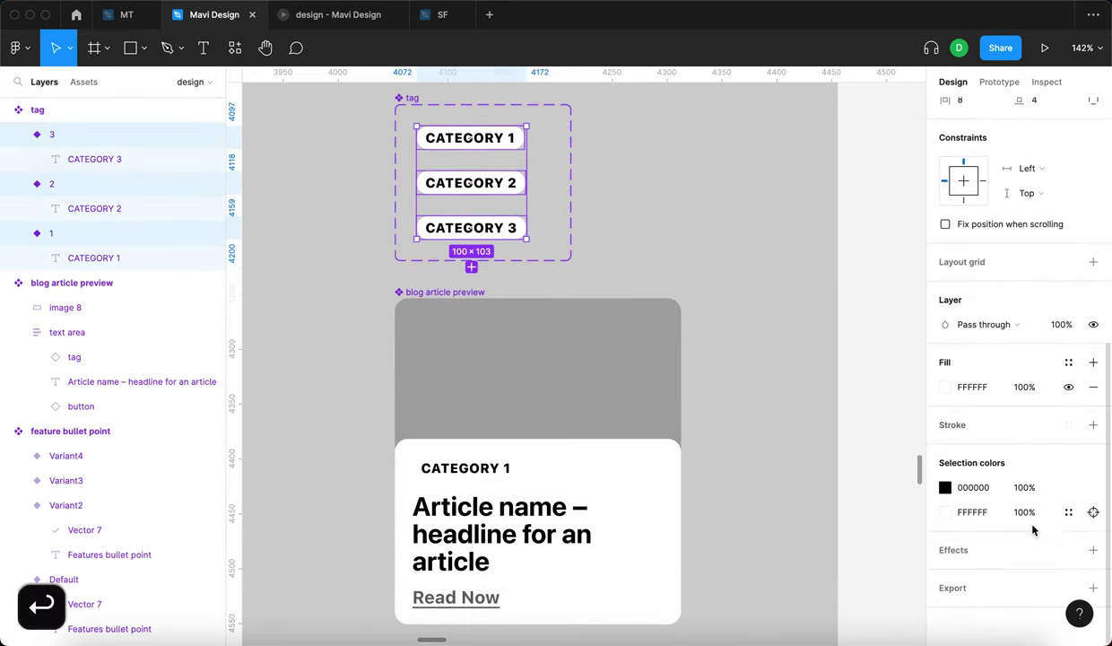
left_click(1093, 551)
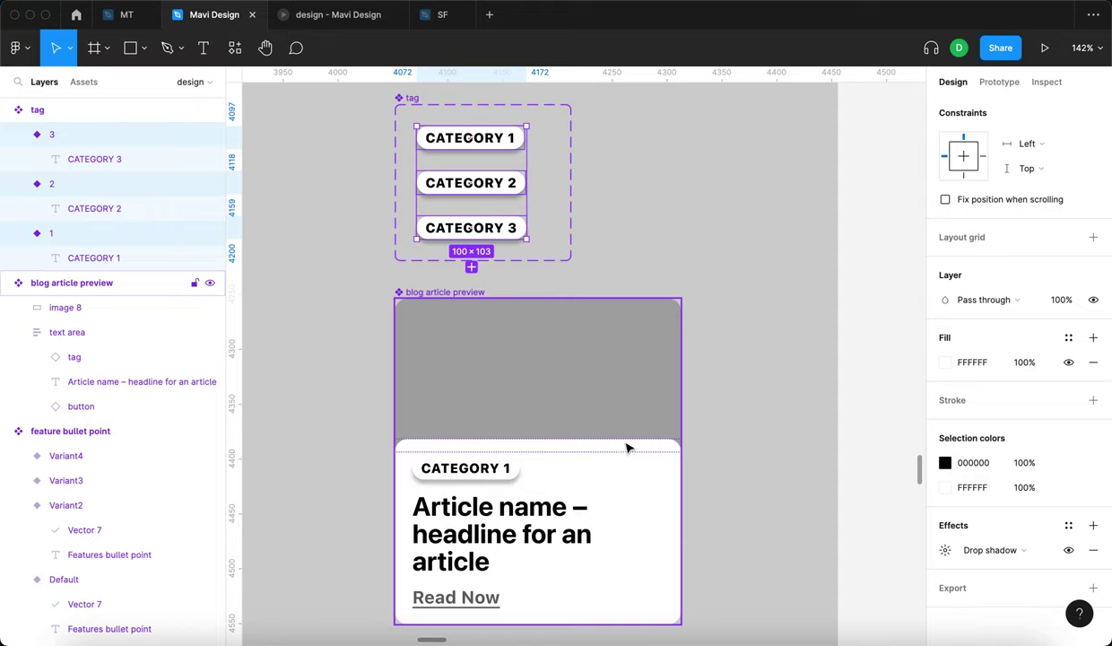
Check the shadowed tags on the blog page's article cards and in the prototype preview, and return to the design file.
scroll(693, 405, "down", 10)
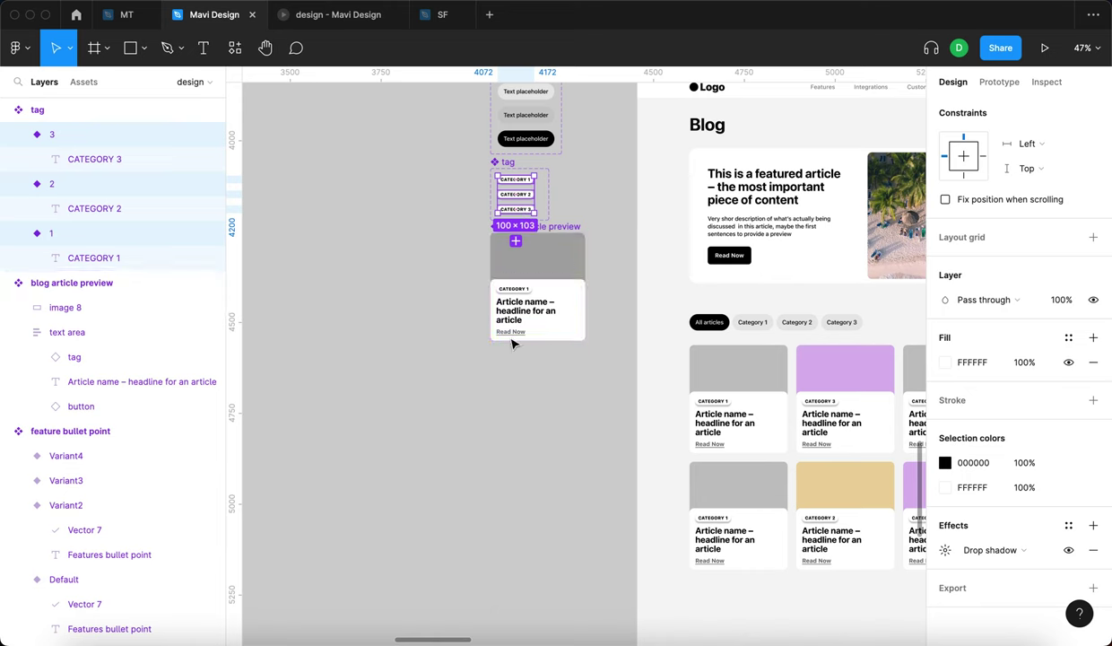
scroll(611, 415, "right", 3)
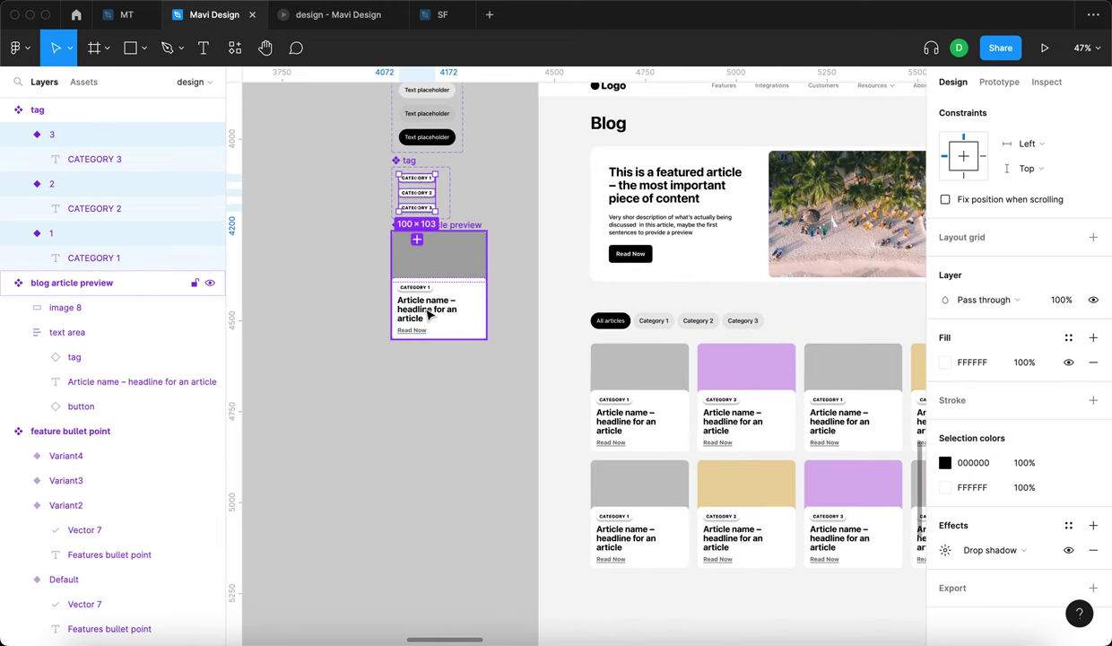
scroll(430, 400, "right", 5)
scroll(429, 400, "down", 2)
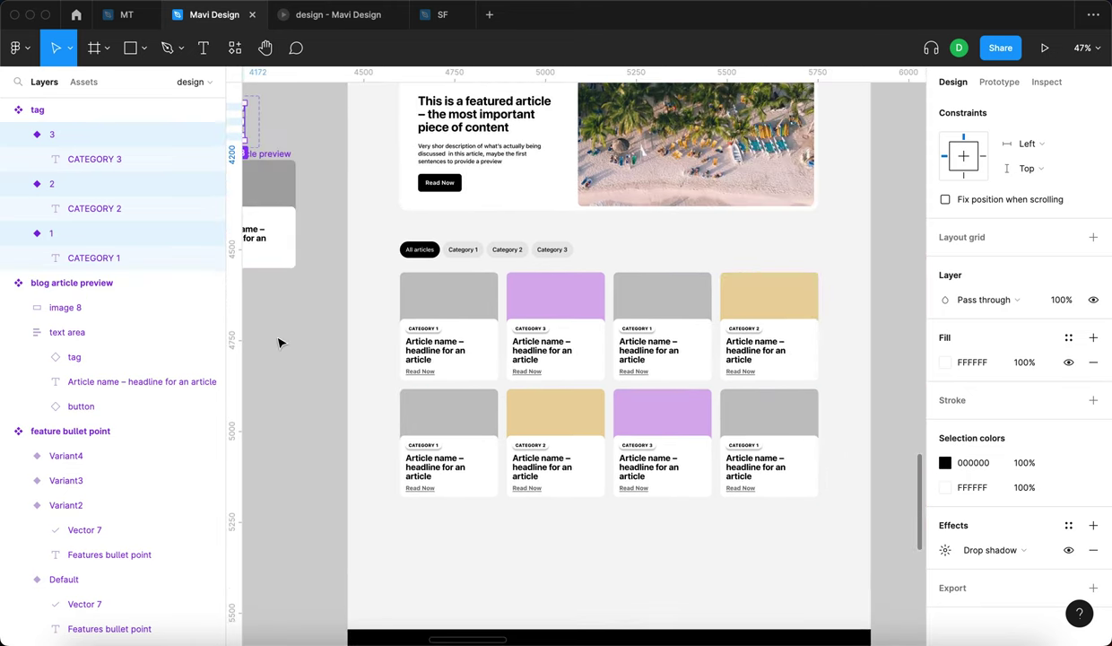
scroll(767, 327, "up", 5)
left_click_drag(584, 315, 727, 288)
scroll(722, 296, "down", 3)
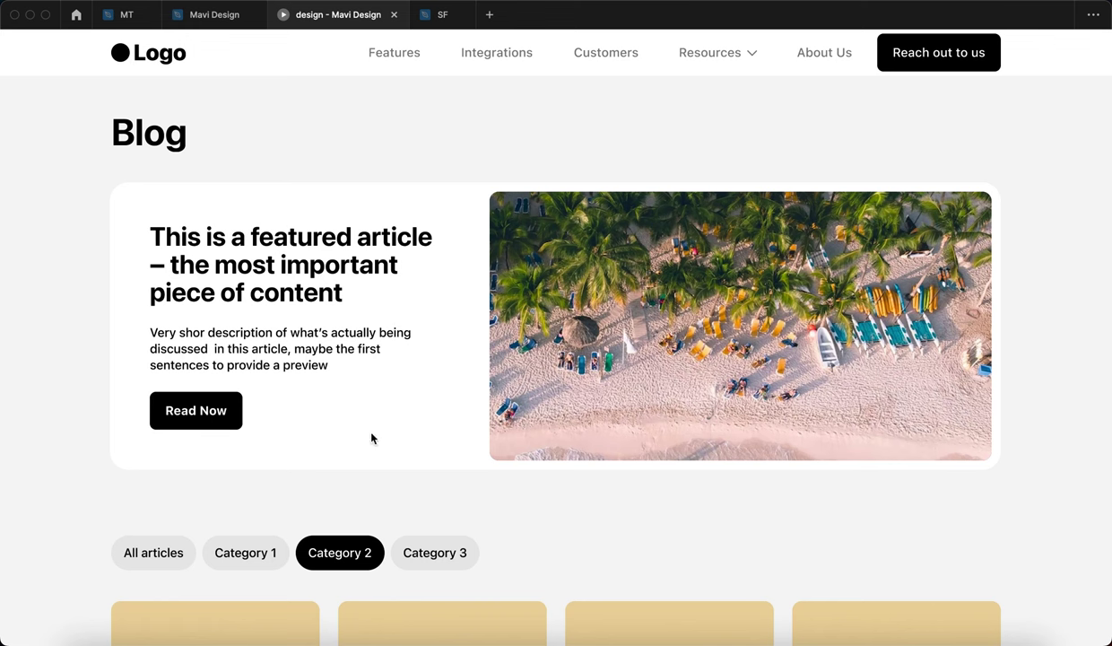
scroll(397, 493, "down", 10)
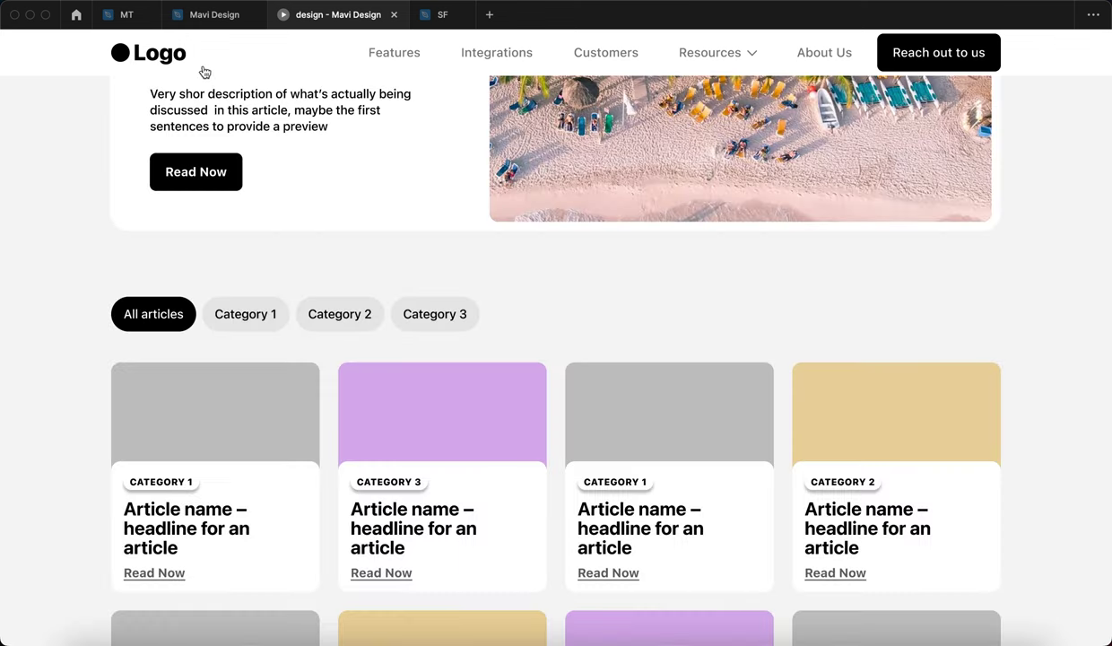
left_click(224, 16)
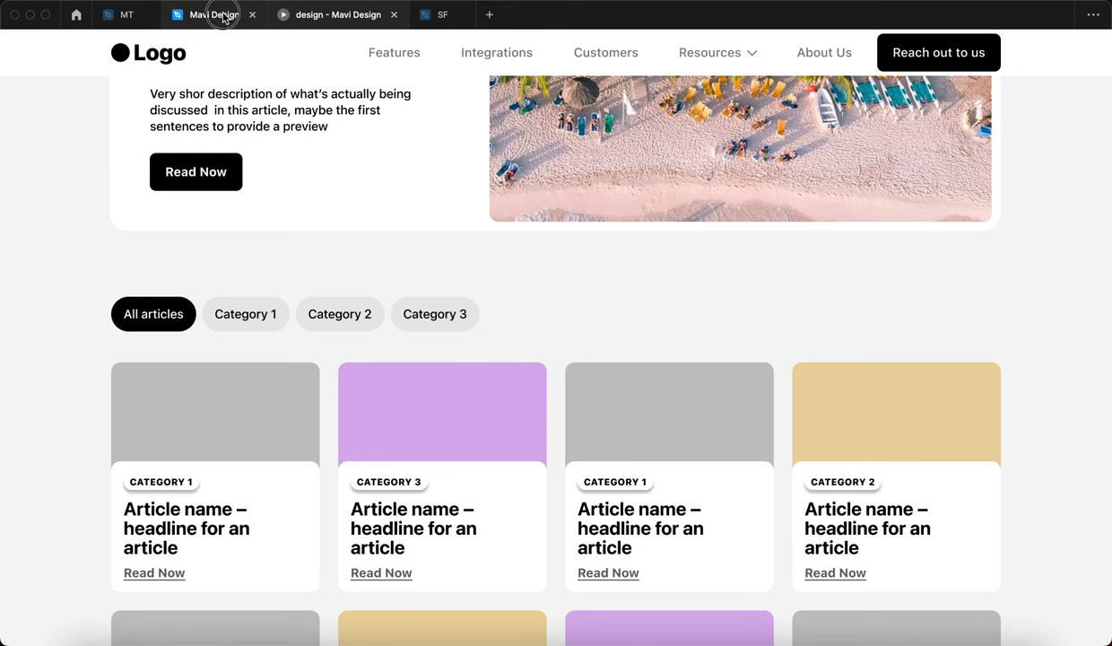
left_click(213, 14)
Set the blur of the three tag variants' drop shadow to 17.
left_click_drag(285, 350, 578, 452)
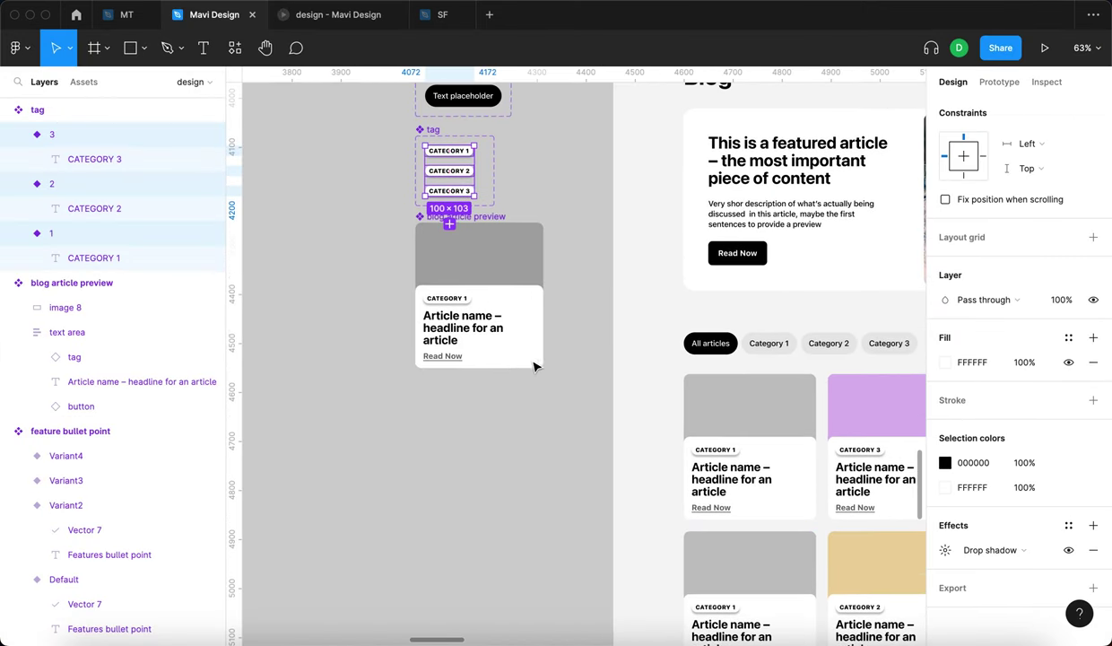
left_click(947, 550)
left_click(852, 528)
key("Up")
key("Up")
key("Up")
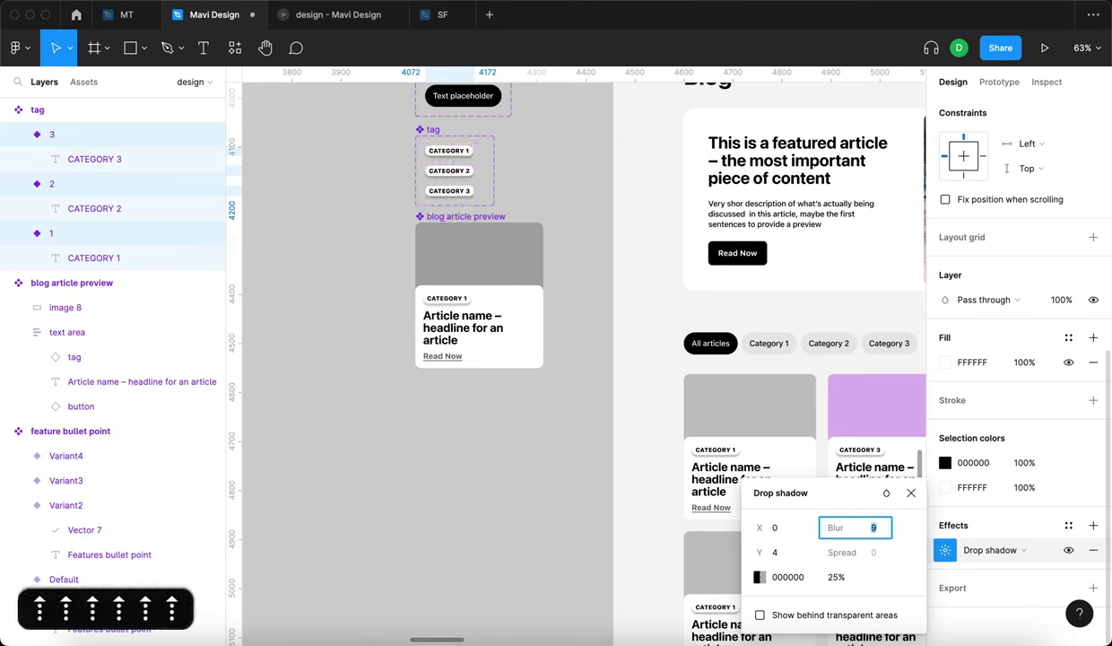
key("Up")
key("Up")
key("Up")
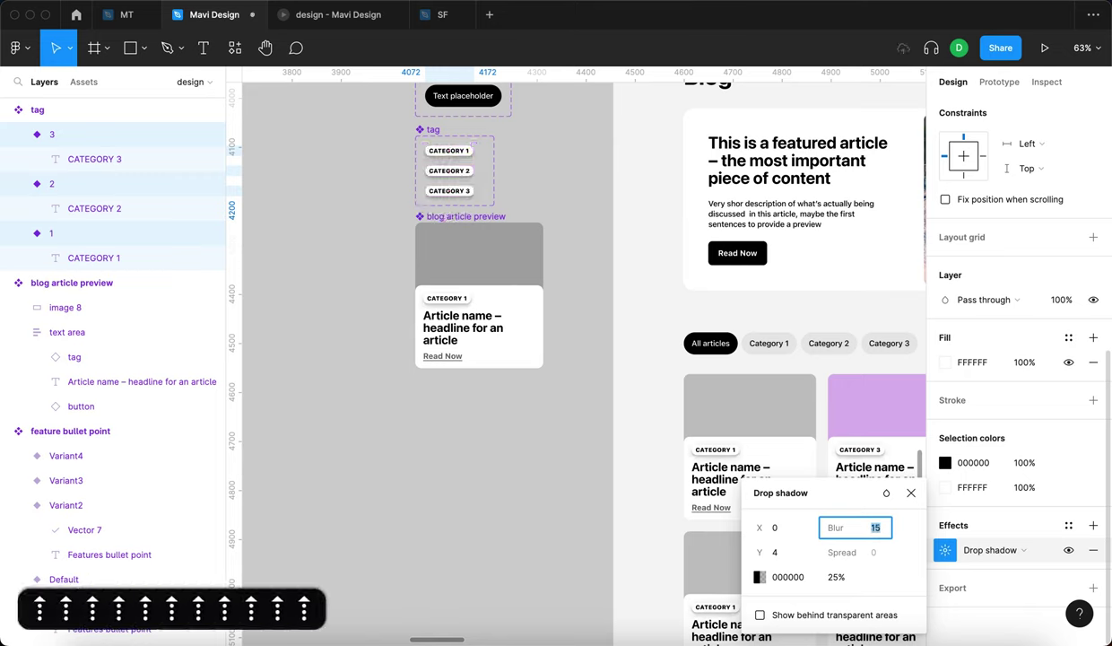
key("Up")
Enable content clipping on the three tag variants.
scroll(967, 306, "up", 5)
scroll(980, 204, "up", 2)
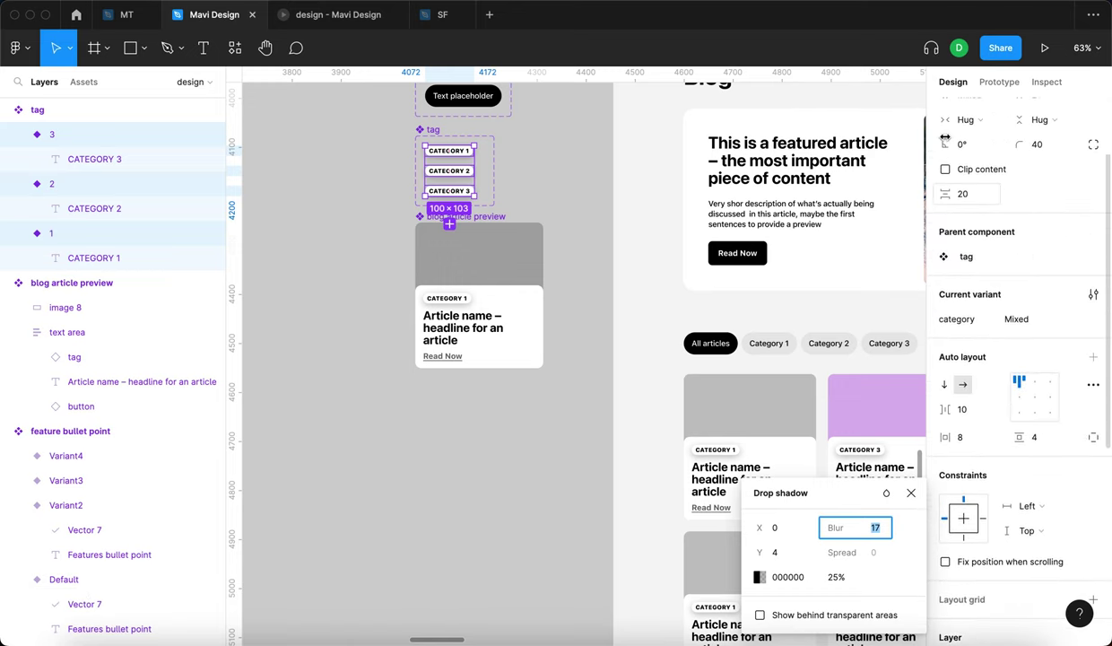
scroll(448, 157, "up", 5)
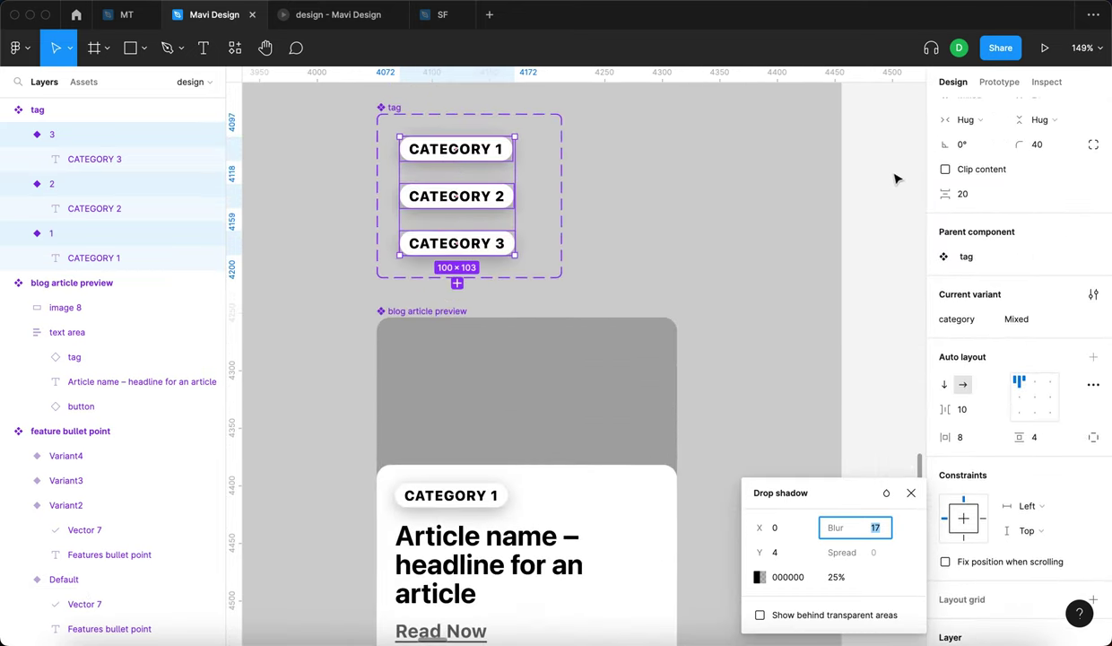
left_click(945, 169)
scroll(1008, 581, "down", 5)
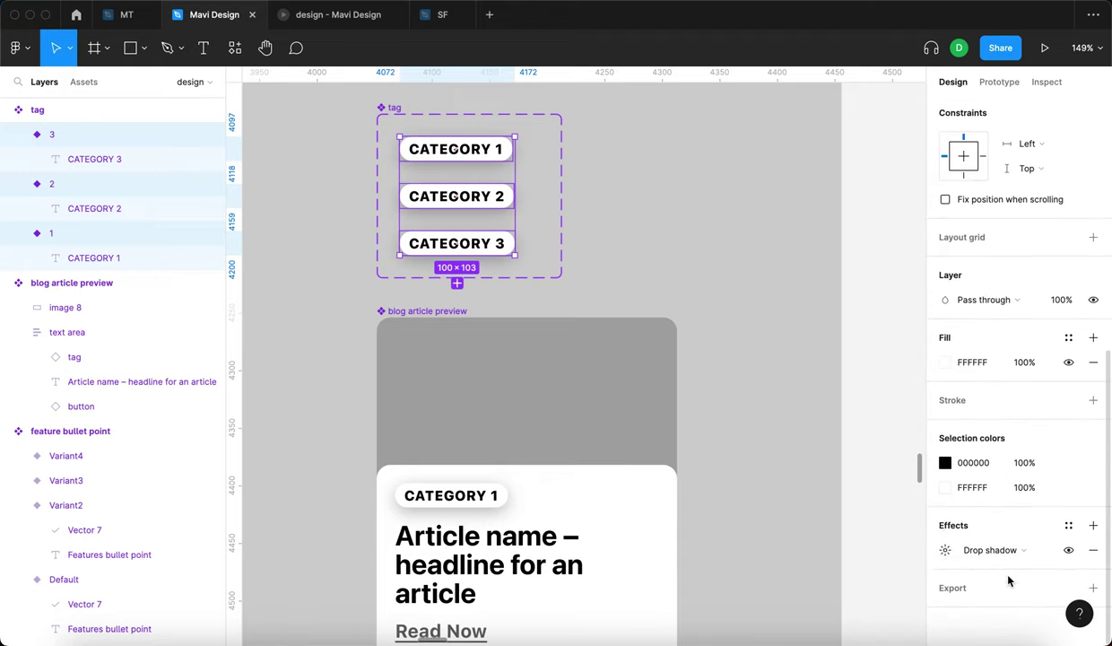
Reopen the tag variants' drop shadow settings and reduce the spread to -4, judging it on the article preview card.
left_click(946, 550)
scroll(798, 490, "down", 5)
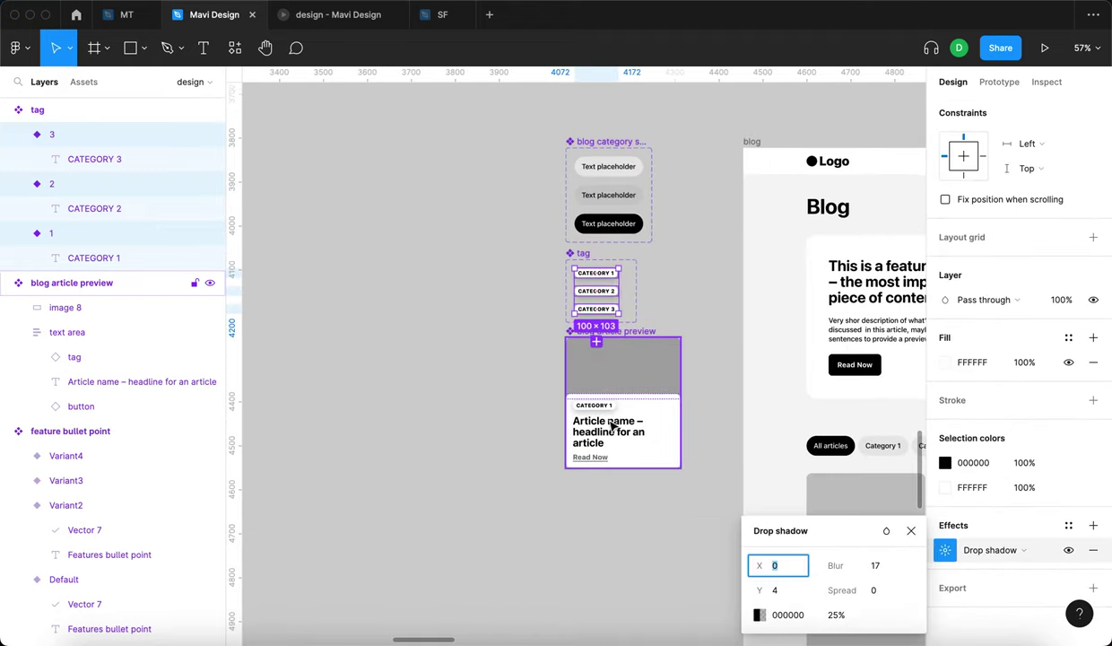
scroll(612, 425, "up", 5)
scroll(590, 419, "up", 3)
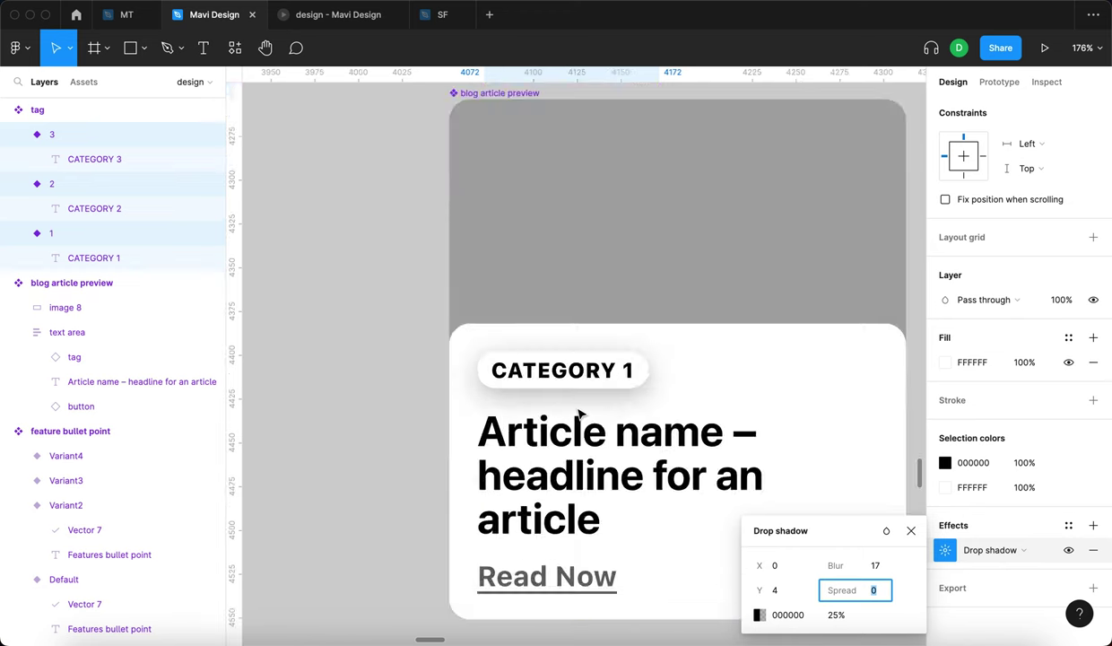
key("Down")
key("Down")
key("Down")
key("Down")
key("Down")
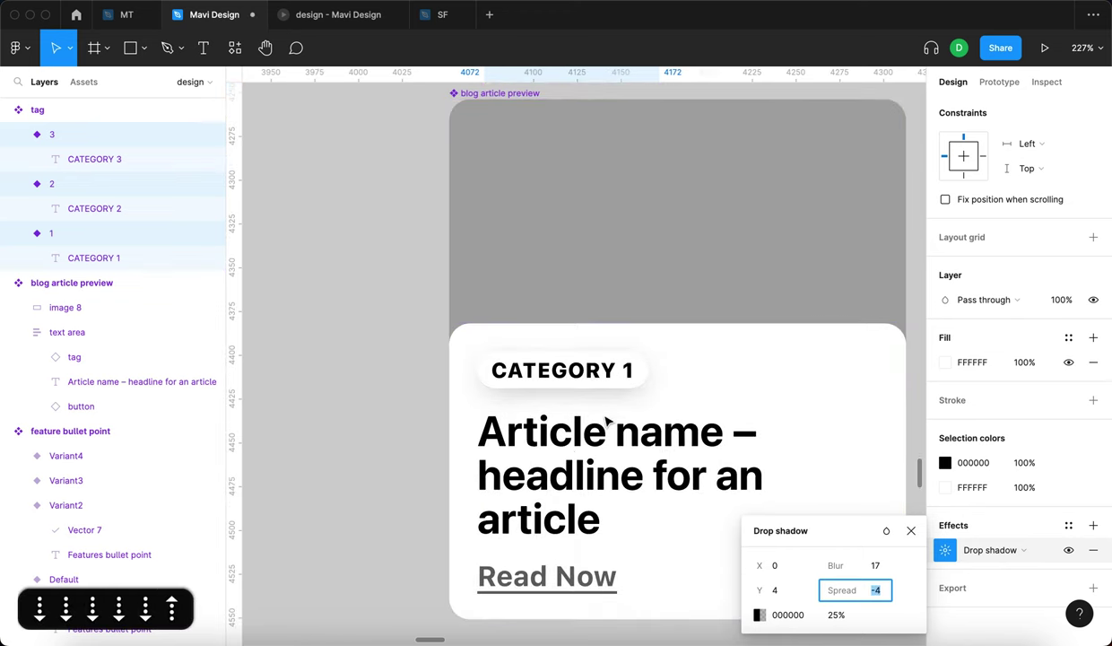
key("Up")
Try a larger drop shadow spread of 2 on the tag variants.
key("Up")
key("Up")
key("Up")
key("Up")
key("Up")
key("Up")
key("Up")
key("Up")
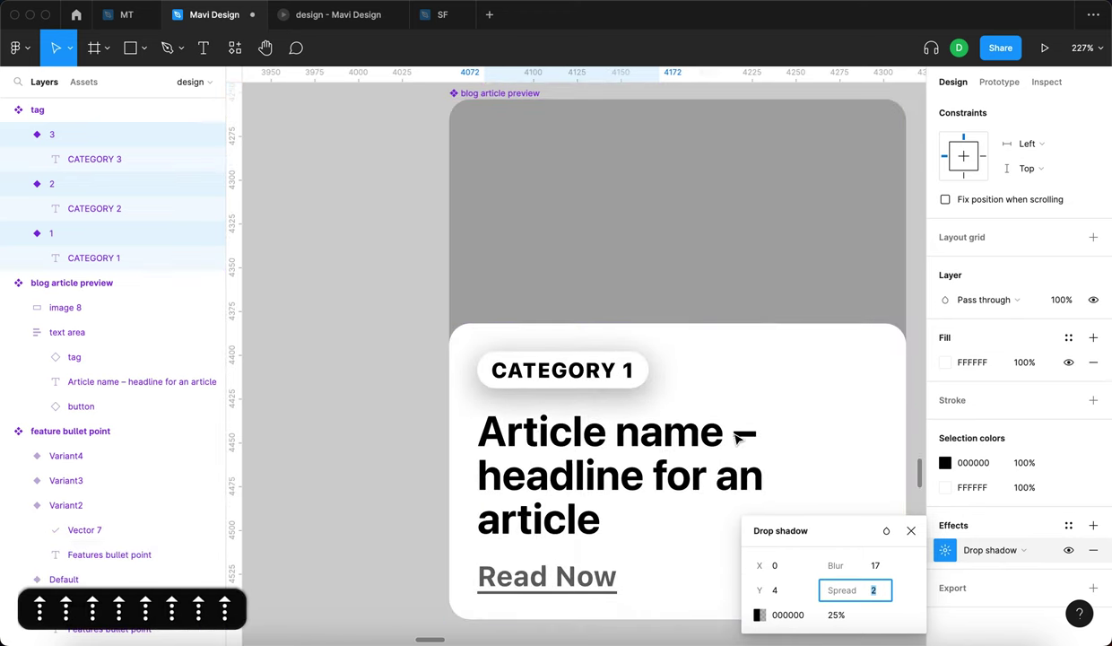
Bring the tag shadow's spread back down to -4.
key("Down")
key("Down")
key("Down")
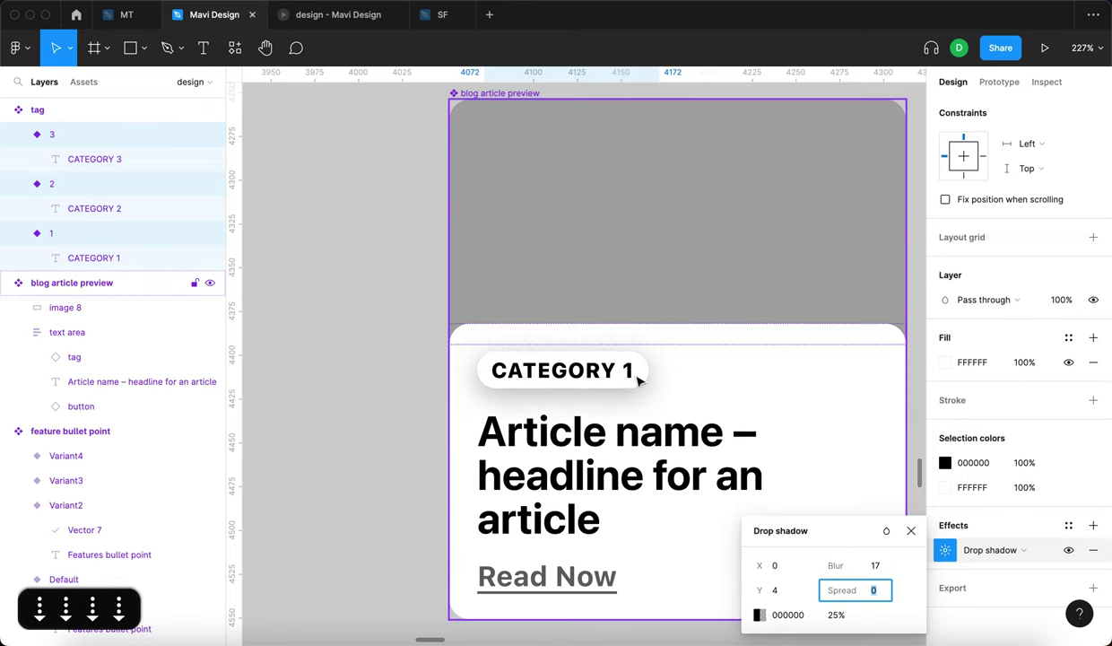
key("Down")
key("Down")
key("Down")
key("Down")
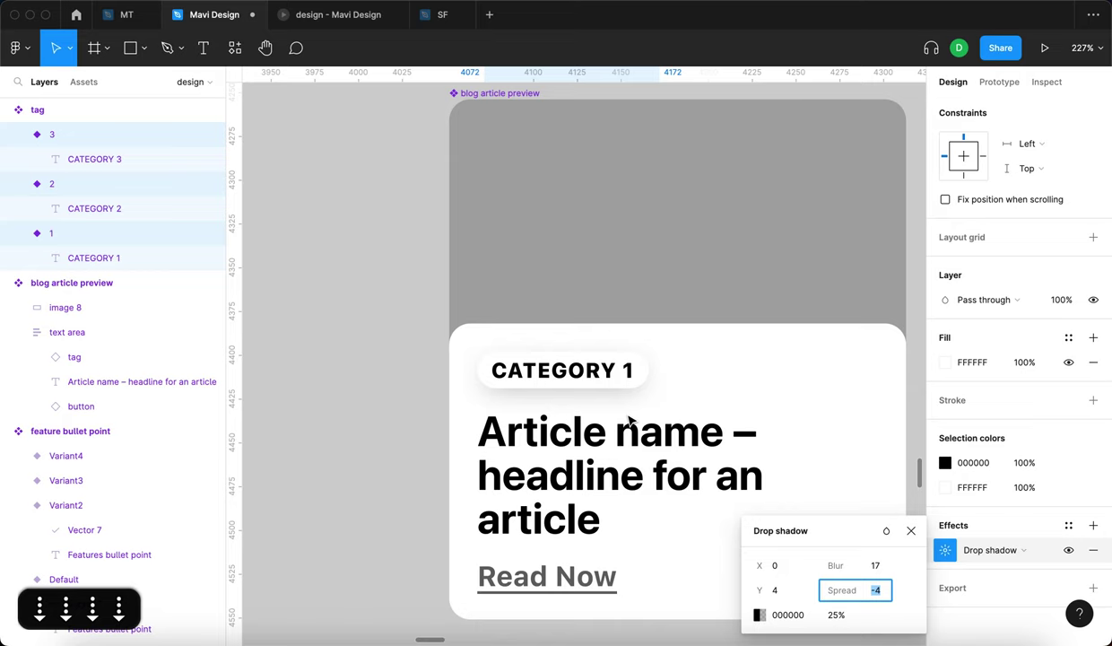
Reduce the tag variants' drop shadow spread to -6.
key("Down")
key("Down")
key("Down")
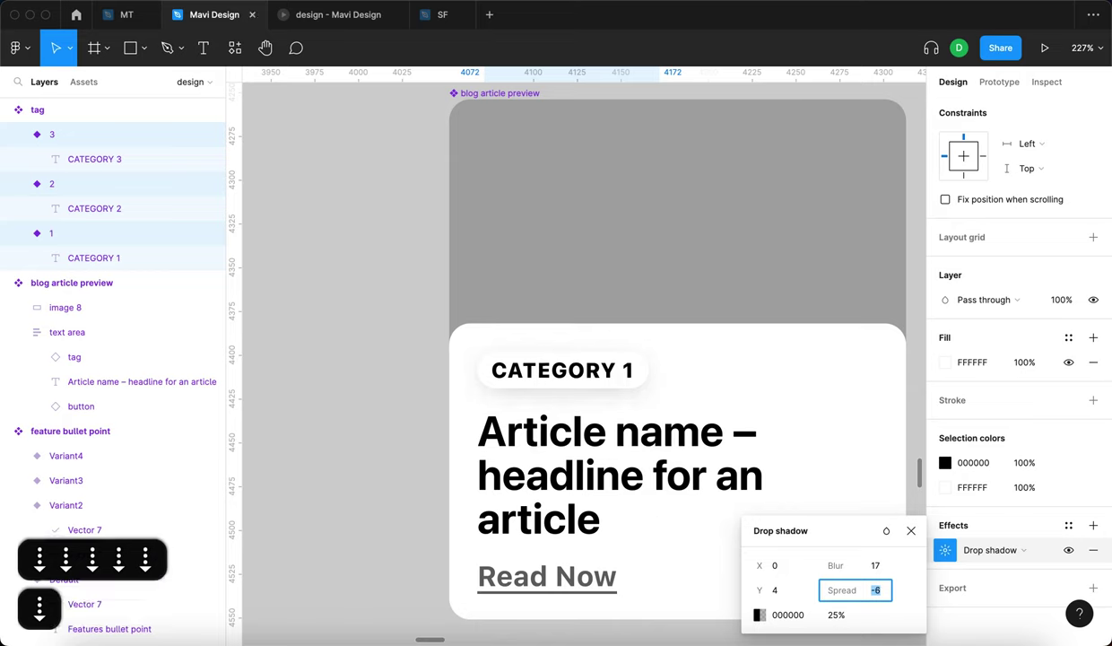
key("Up")
Try a stronger drop shadow on the tag variants by raising its opacity to 51%.
left_click(833, 615)
key("shift+Up")
key("shift+Up")
key("shift+Up")
key("shift+Up")
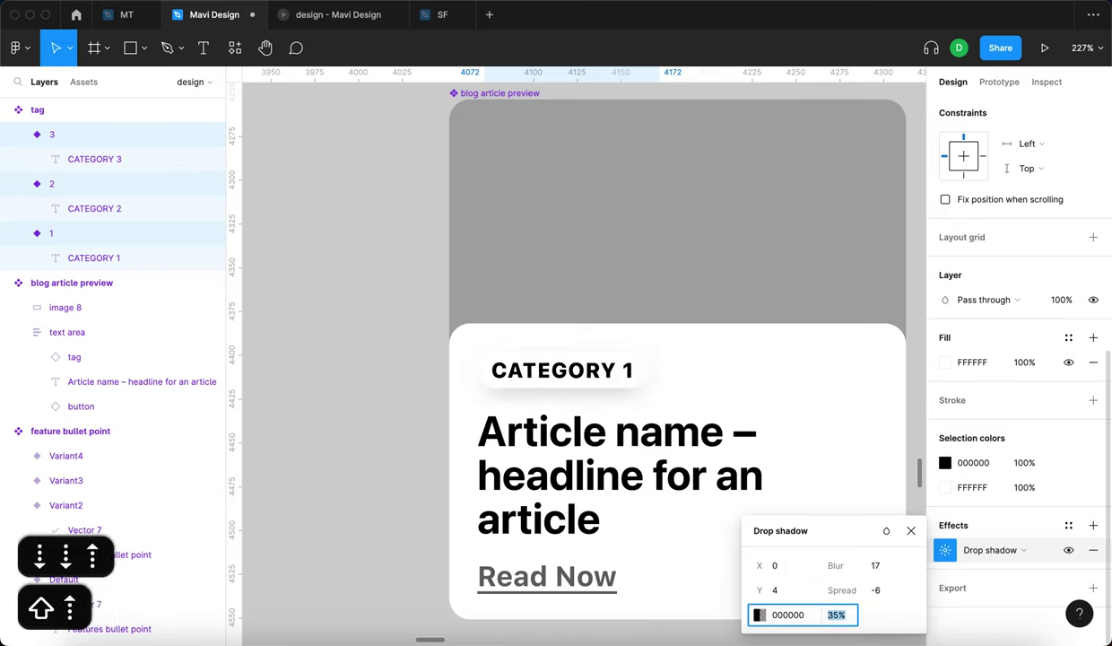
key("shift+Down")
key("shift+Down")
key("Up")
key("Up")
key("Up")
key("Up")
key("Up")
key("Up")
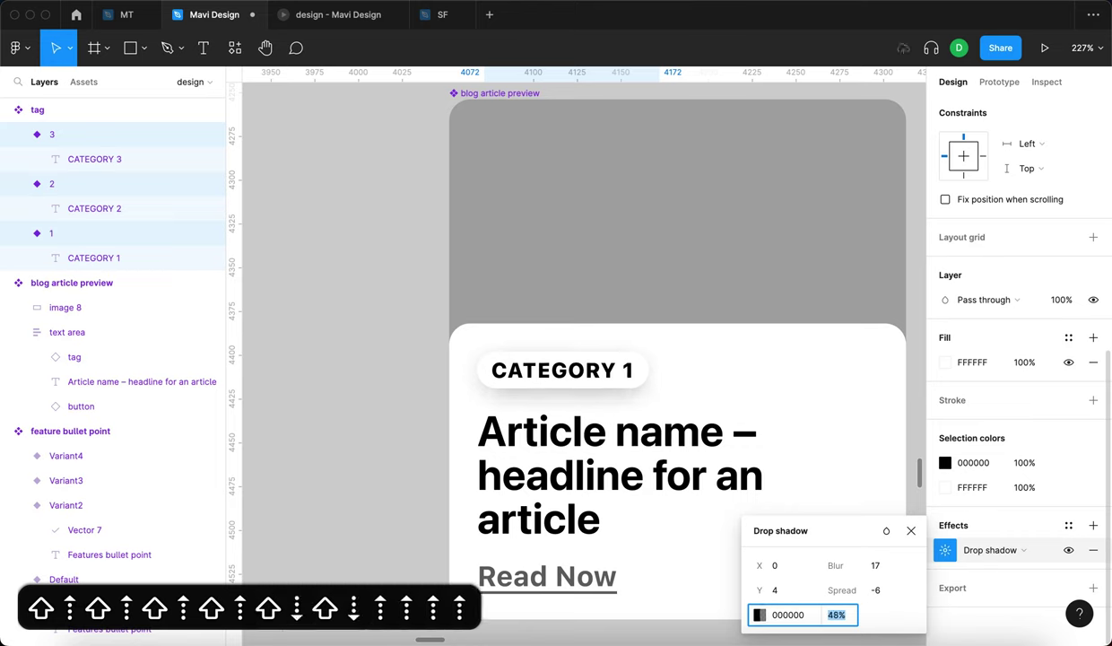
Readjust the tag shadow's spread to -5.
left_click(856, 589)
key("Up")
key("Up")
key("Up")
key("Down")
key("Down")
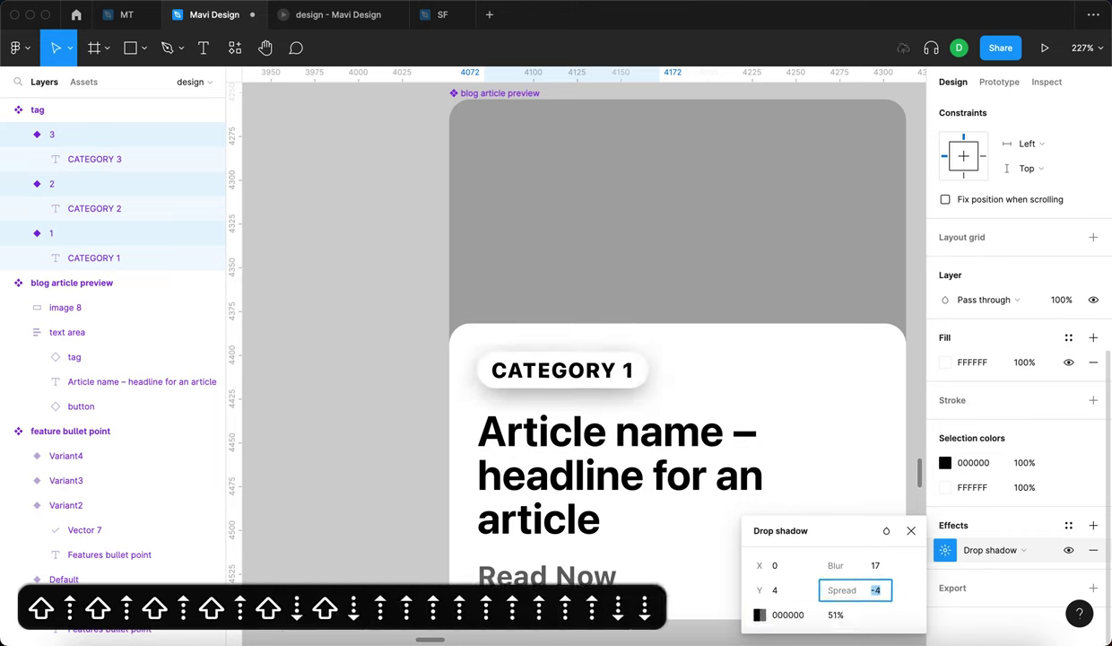
Lower the tag shadow's opacity to 45%.
left_click(836, 614)
key("Down")
key("Down")
key("Down")
key("Down")
key("Down")
key("Down")
Increase the tag shadow's blur to 20.
left_click(875, 566)
key("Up")
key("Up")
key("Up")
key("Up")
key("Up")
key("Down")
key("Down")
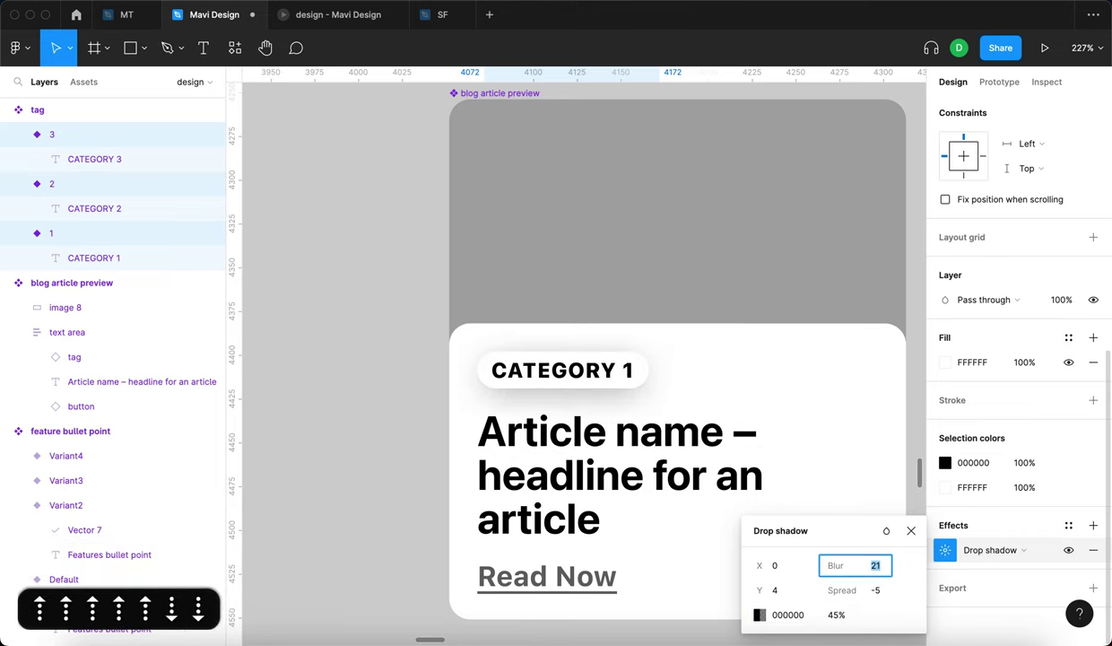
Set the tag shadow's Y offset to 5 and its spread to -6.
left_click(793, 594)
key("Up")
key("Up")
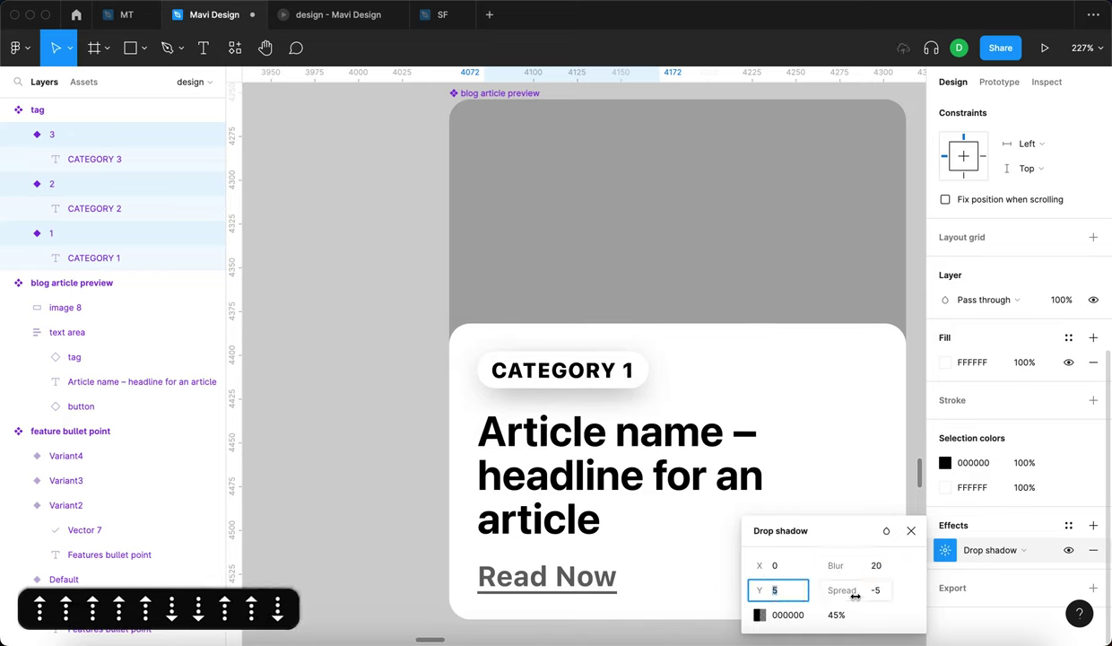
key("Up")
key("Down")
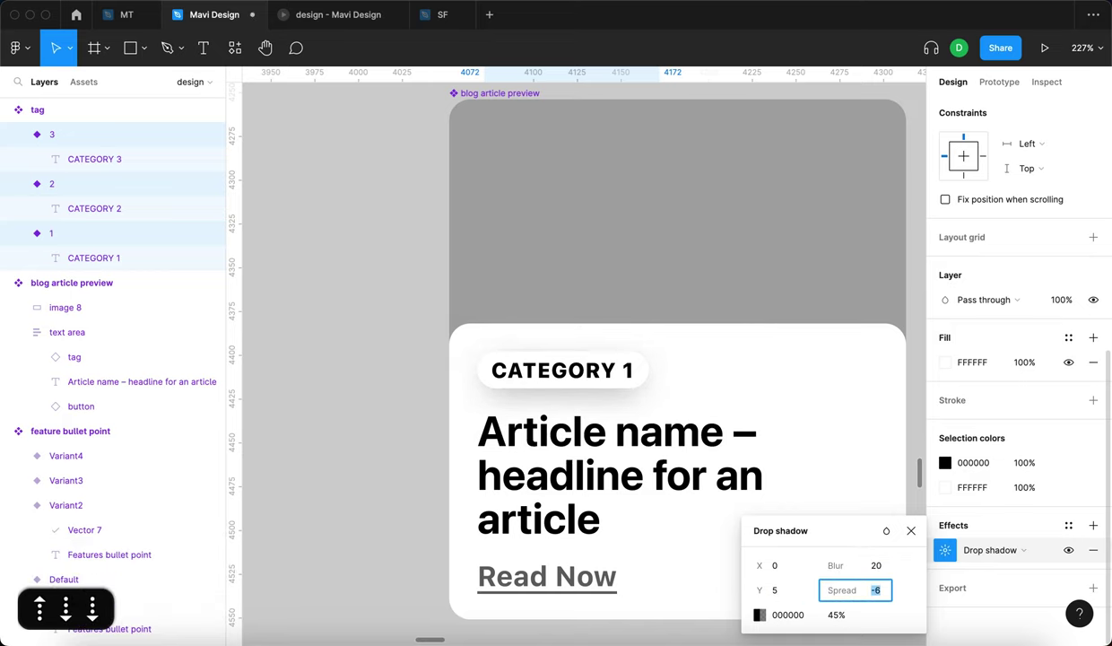
Set the tag shadow's opacity to 40%.
left_click(827, 615)
key("Down")
key("Up")
key("Up")
key("Up")
key("Up")
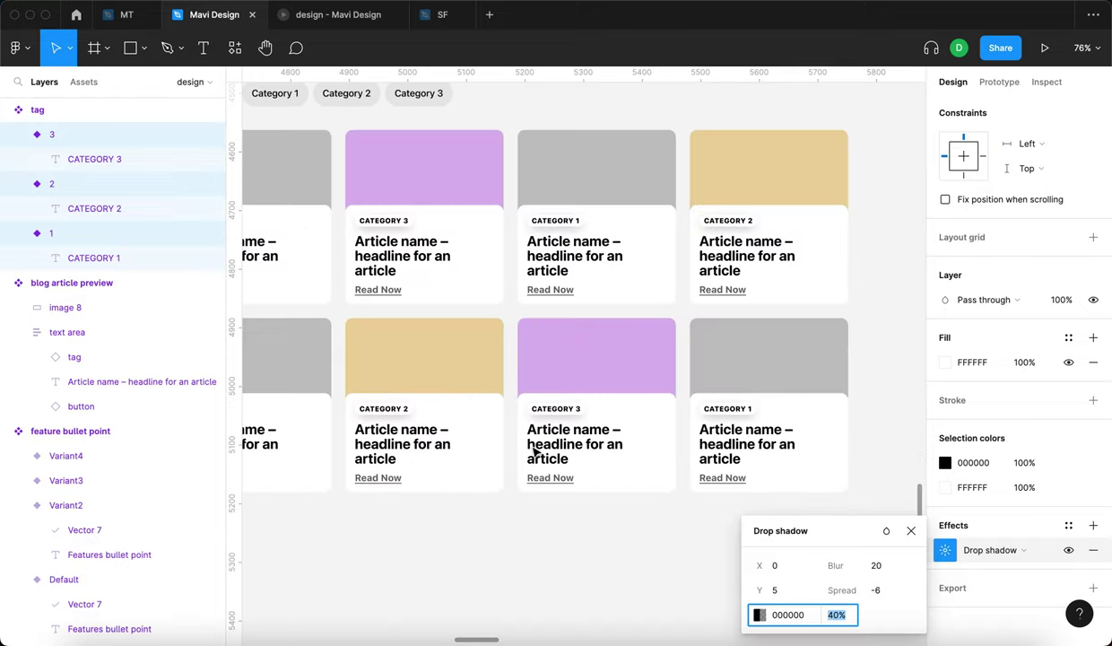
Examine the tags' new shadows on the blog page's article cards and on the tag and blog article preview components.
scroll(533, 451, "left", 5)
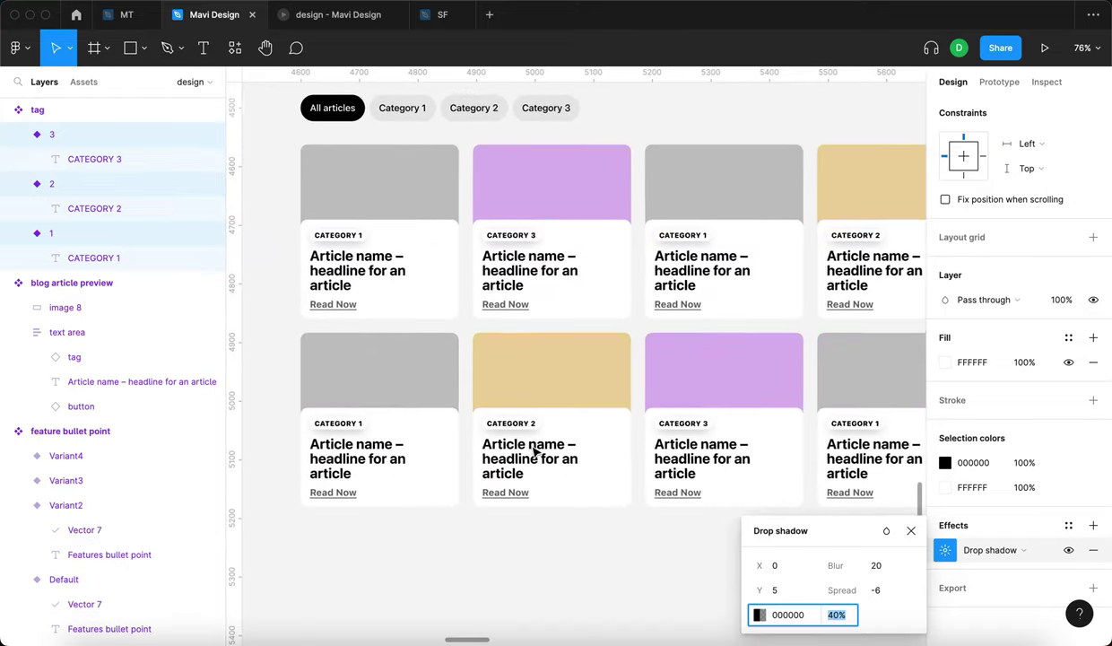
scroll(534, 450, "up", 2)
left_click(491, 440)
scroll(492, 439, "up", 3)
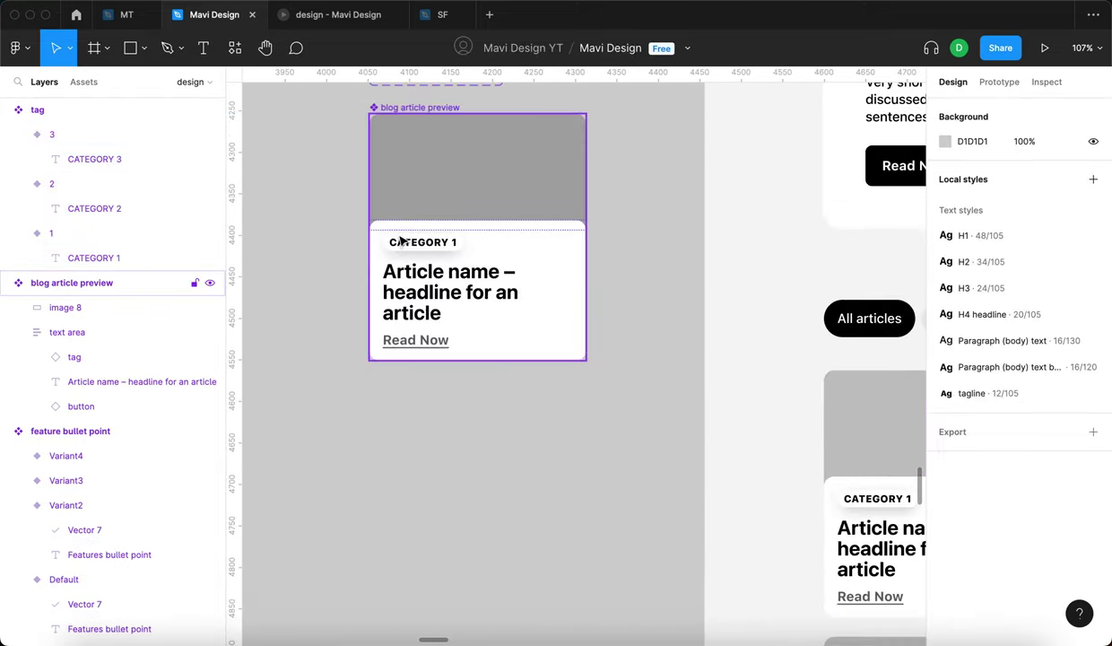
scroll(402, 240, "up", 4)
scroll(402, 241, "down", 5)
scroll(401, 238, "up", 1)
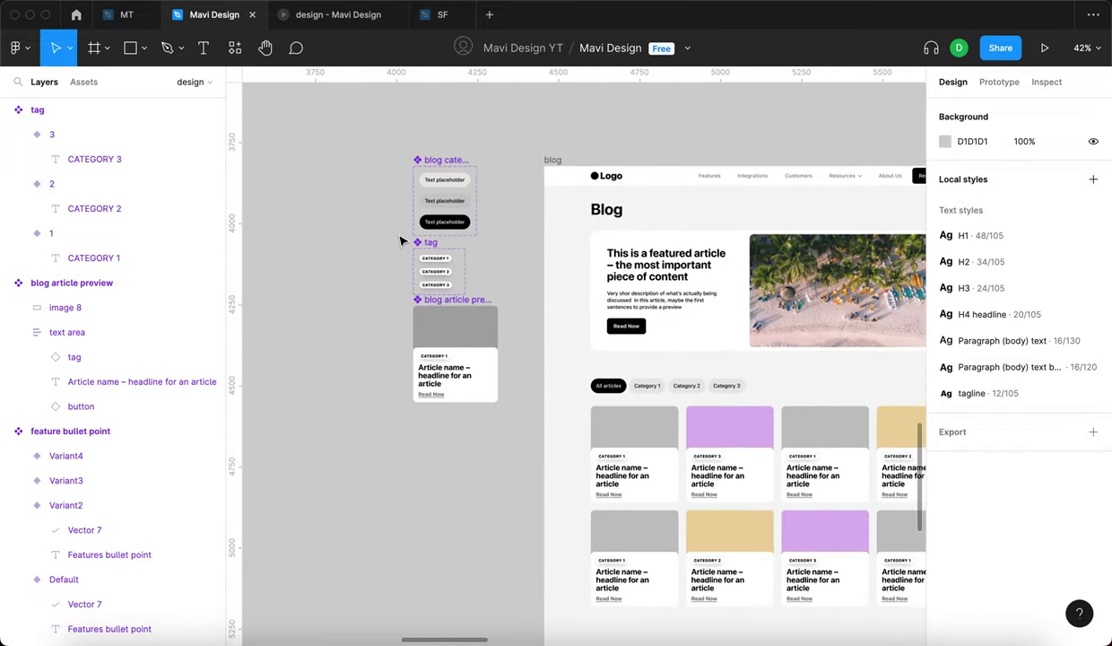
scroll(408, 296, "up", 5)
scroll(415, 338, "down", 5)
scroll(415, 336, "left", 4)
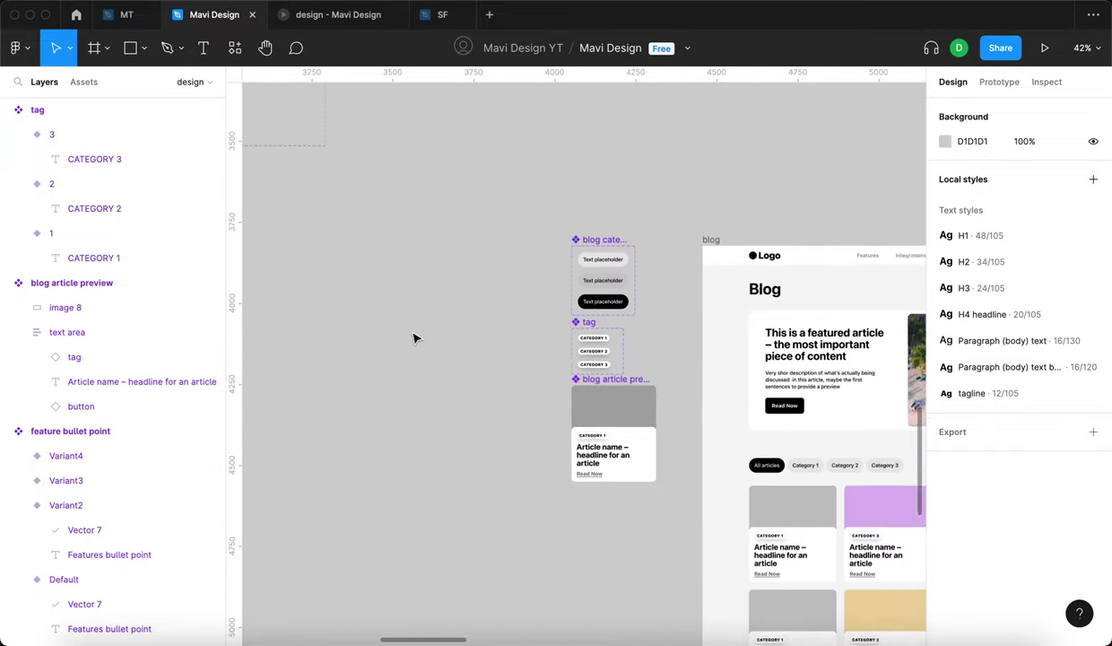
scroll(466, 309, "right", 3)
scroll(508, 289, "up", 5)
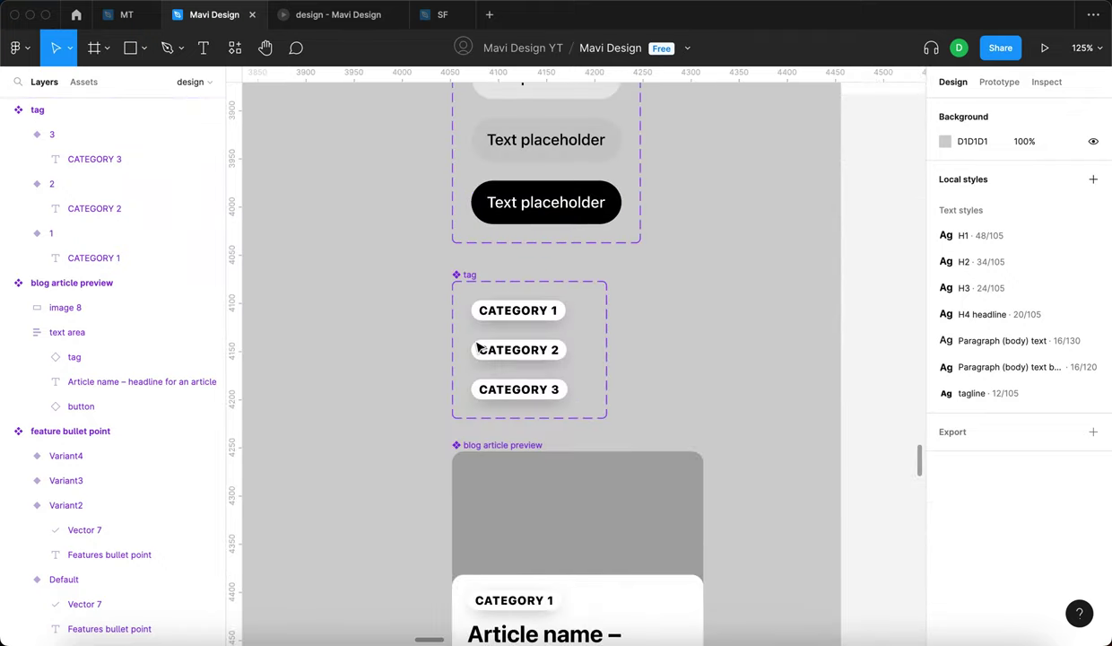
scroll(437, 362, "down", 5)
left_click(414, 359)
scroll(412, 359, "down", 2)
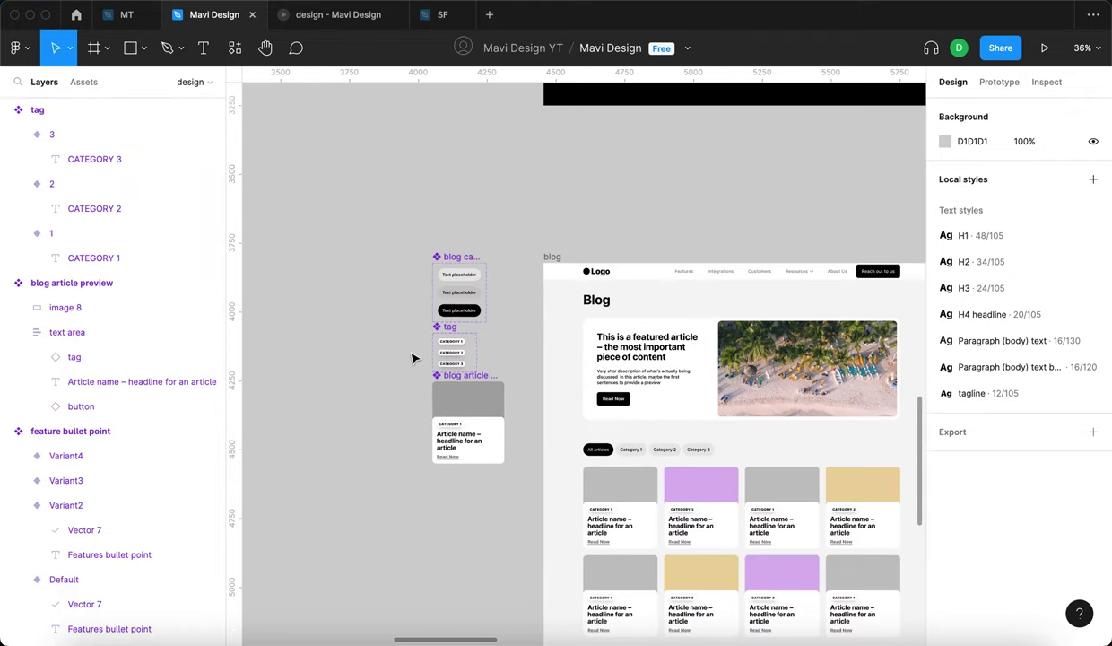
Display the local component assets and draw a row of four 61 × 61 squares below the features icon component.
left_click(87, 82)
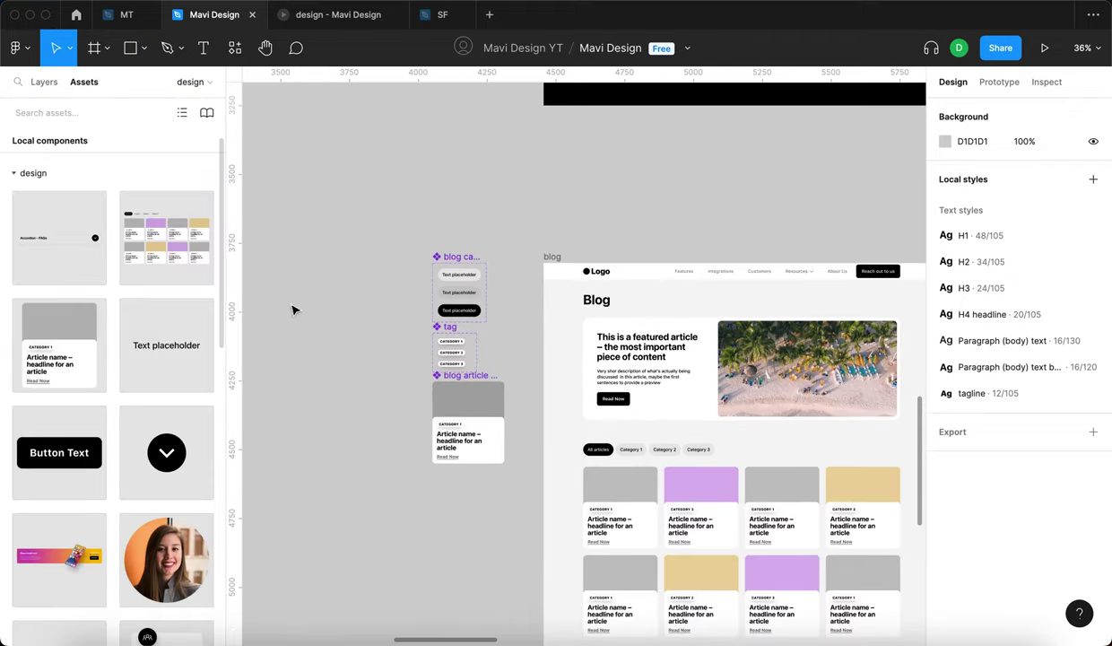
scroll(372, 305, "up", 10)
scroll(372, 305, "left", 10)
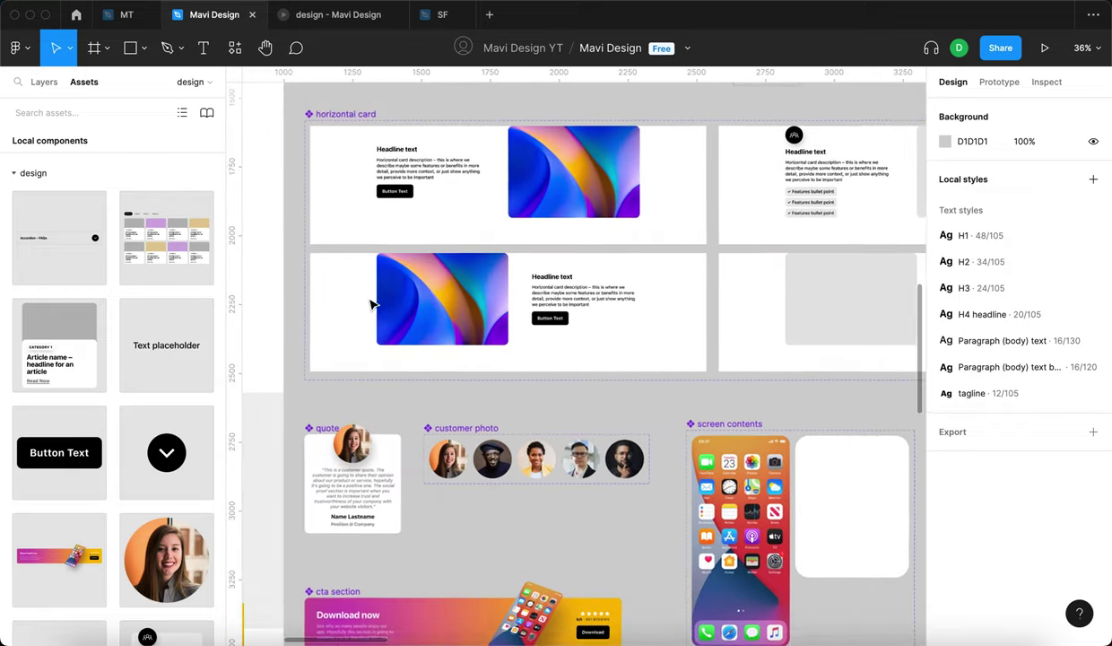
scroll(372, 305, "up", 3)
scroll(538, 420, "up", 5)
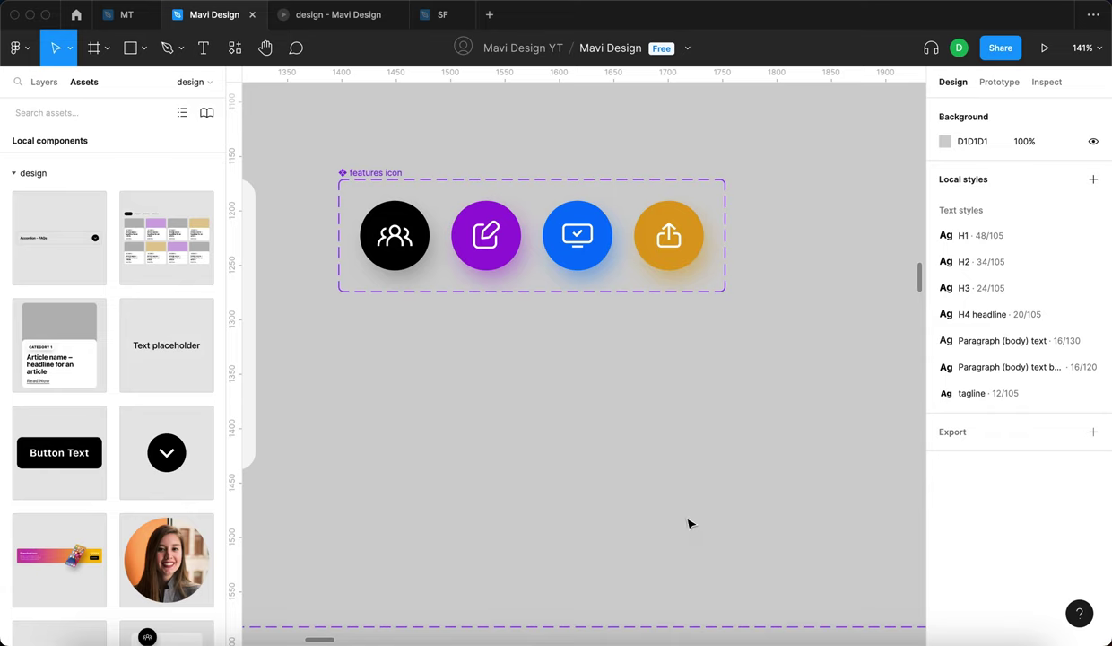
key("r")
left_click_drag(466, 404, 747, 437)
Fill the first two squares with the black and purple sampled from the first two feature icons.
left_click(502, 464)
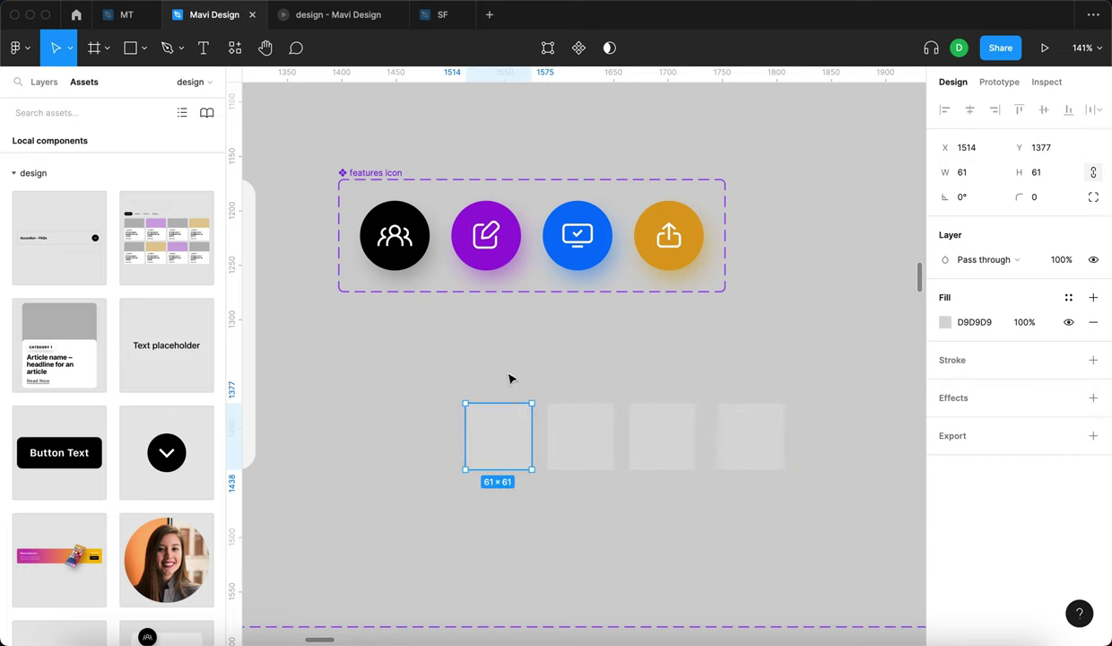
key("i")
left_click(403, 230)
left_click(569, 430)
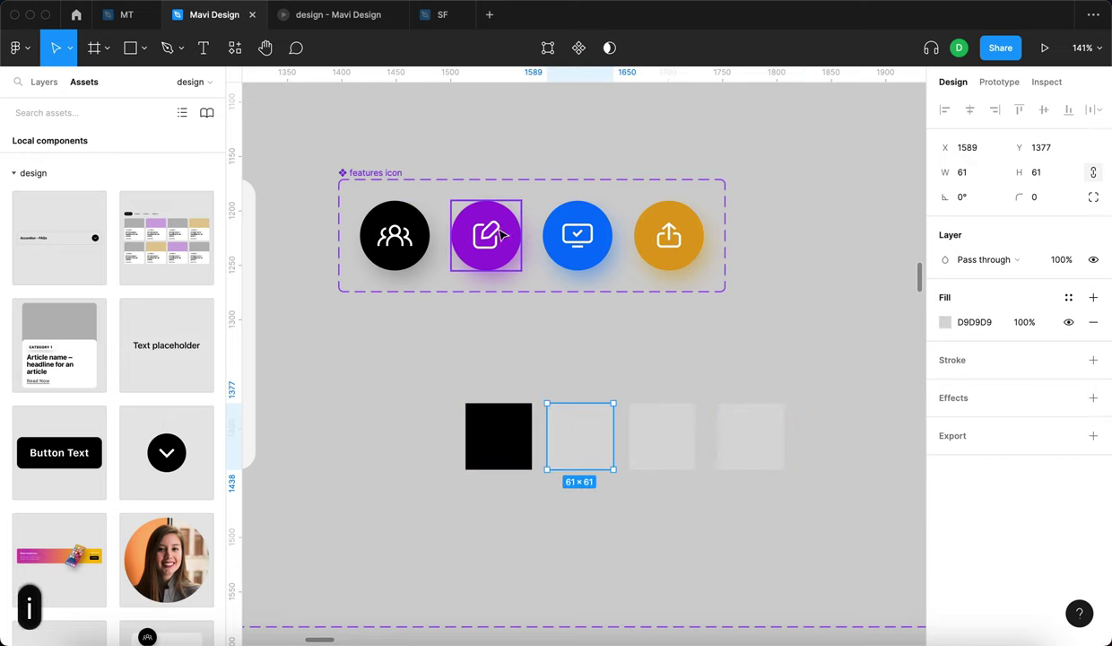
key("i")
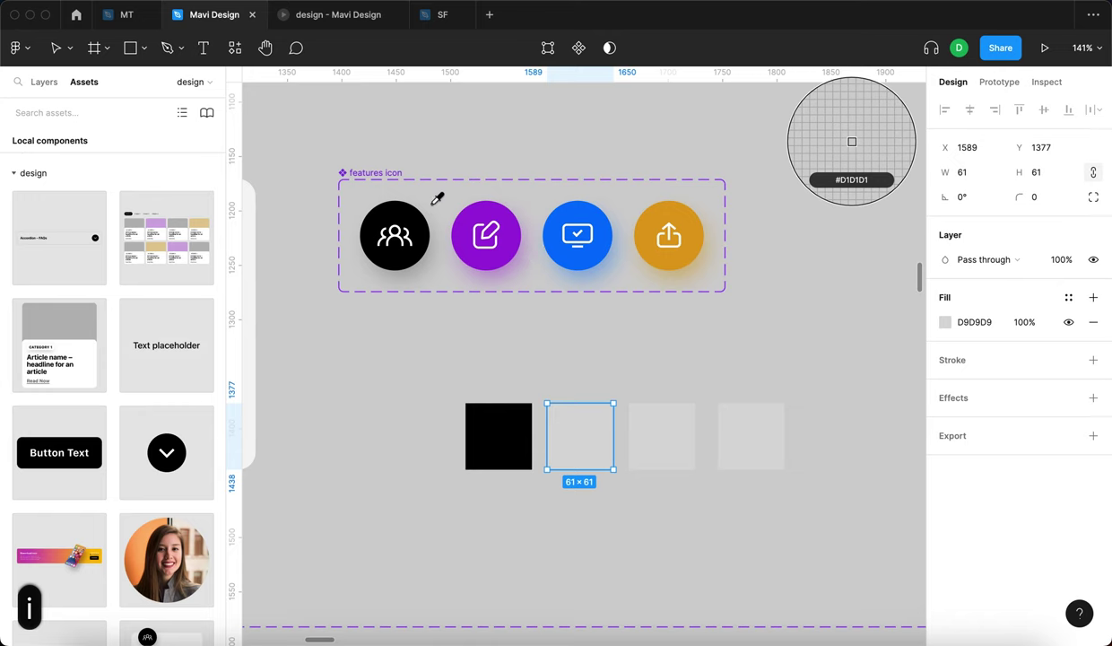
left_click(480, 205)
Fill the third and fourth squares with the blue and orange sampled from the last two feature icons.
left_click(650, 429)
key("i")
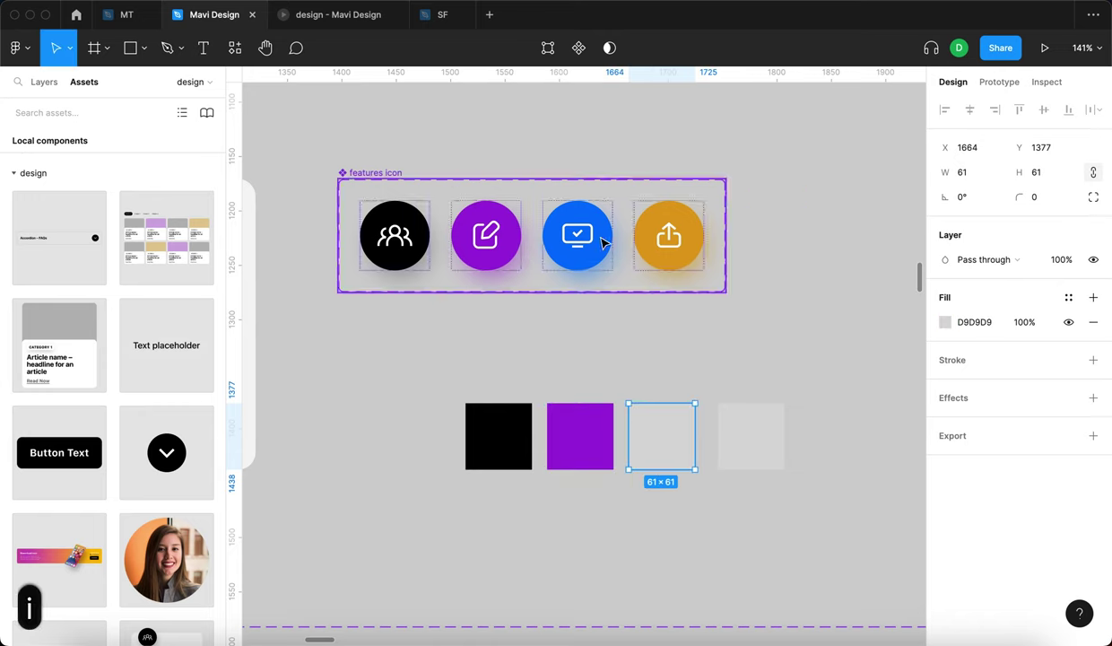
left_click(588, 215)
left_click(751, 436)
key("i")
left_click(675, 215)
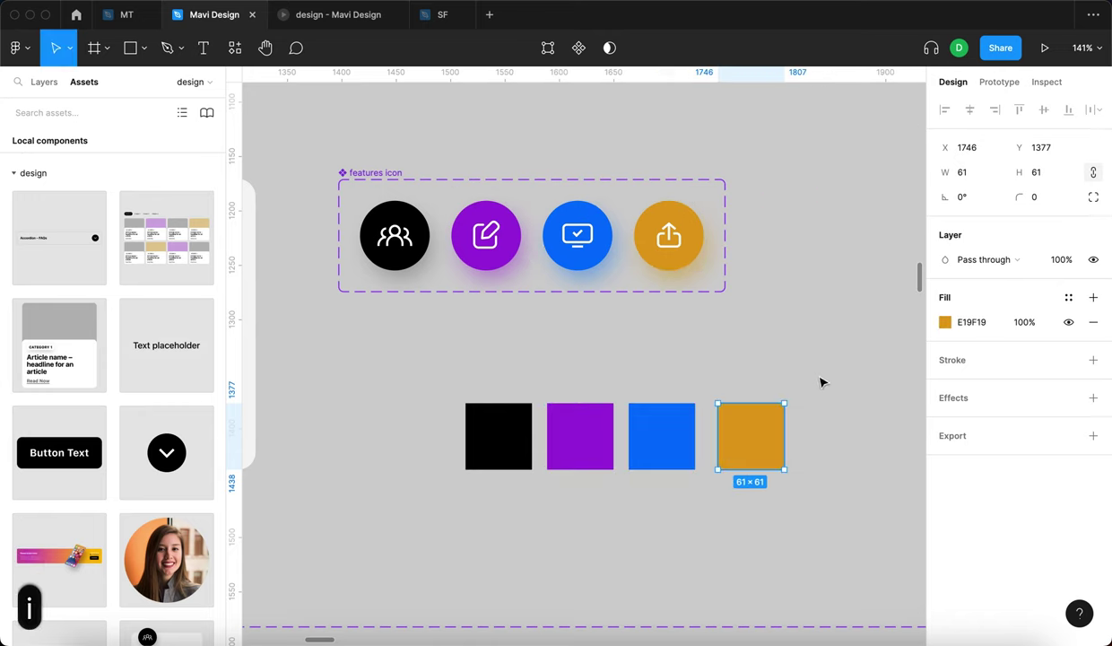
Move the four colour squares together next to the blog category switcher component.
left_click(843, 503)
scroll(448, 353, "down", 10)
left_click_drag(843, 503, 777, 594)
scroll(779, 601, "down", 10)
scroll(778, 601, "right", 6)
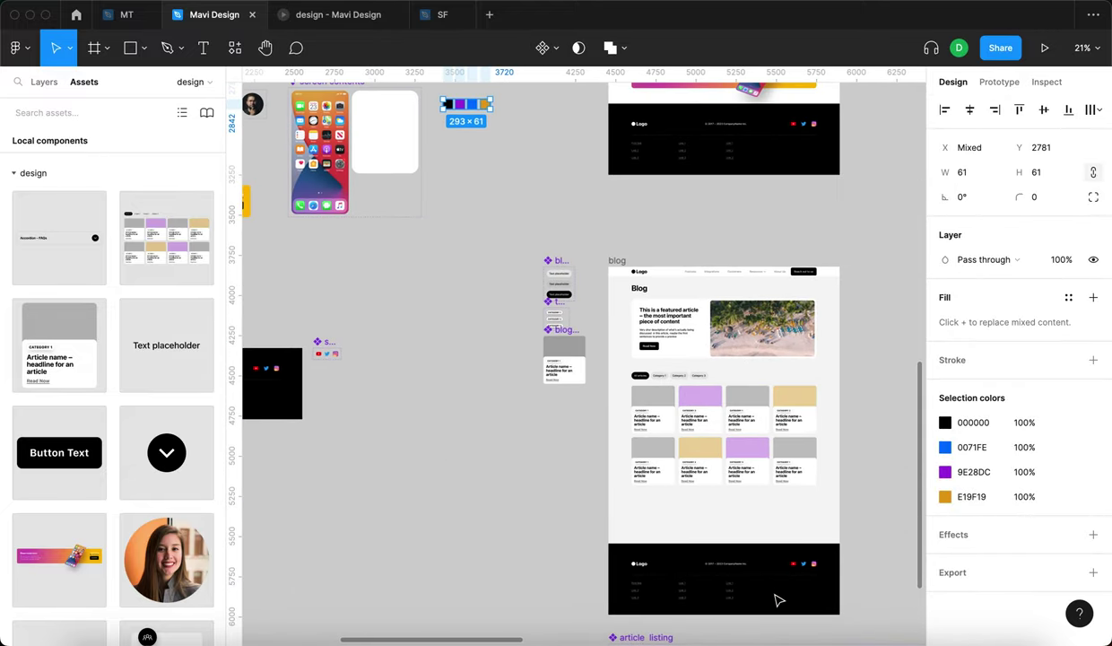
left_click_drag(463, 107, 505, 289)
scroll(505, 289, "up", 10)
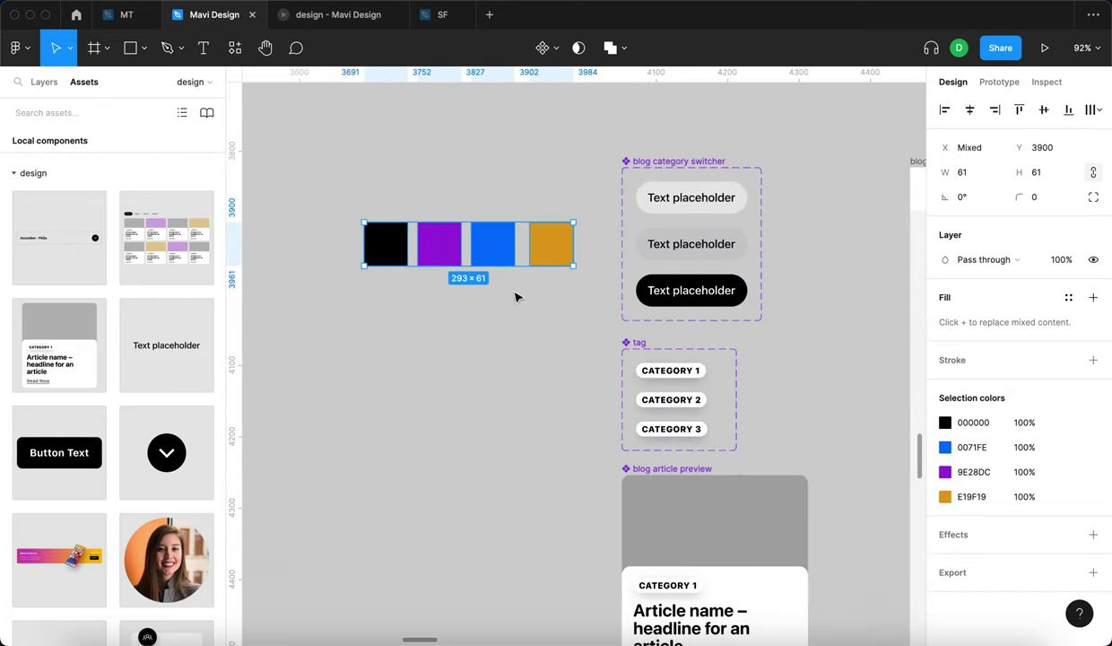
Colour the tag component's CATEGORY 1 text purple and its CATEGORY 2 text blue, sampled from the colour squares.
double_click(691, 387)
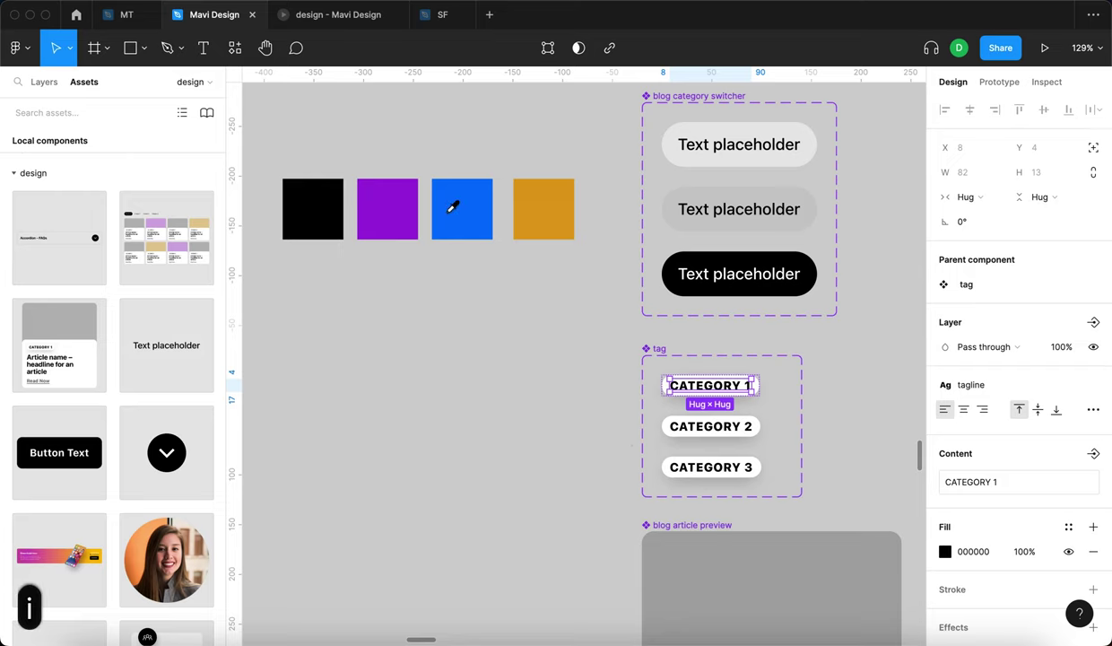
left_click(411, 206)
left_click(714, 427)
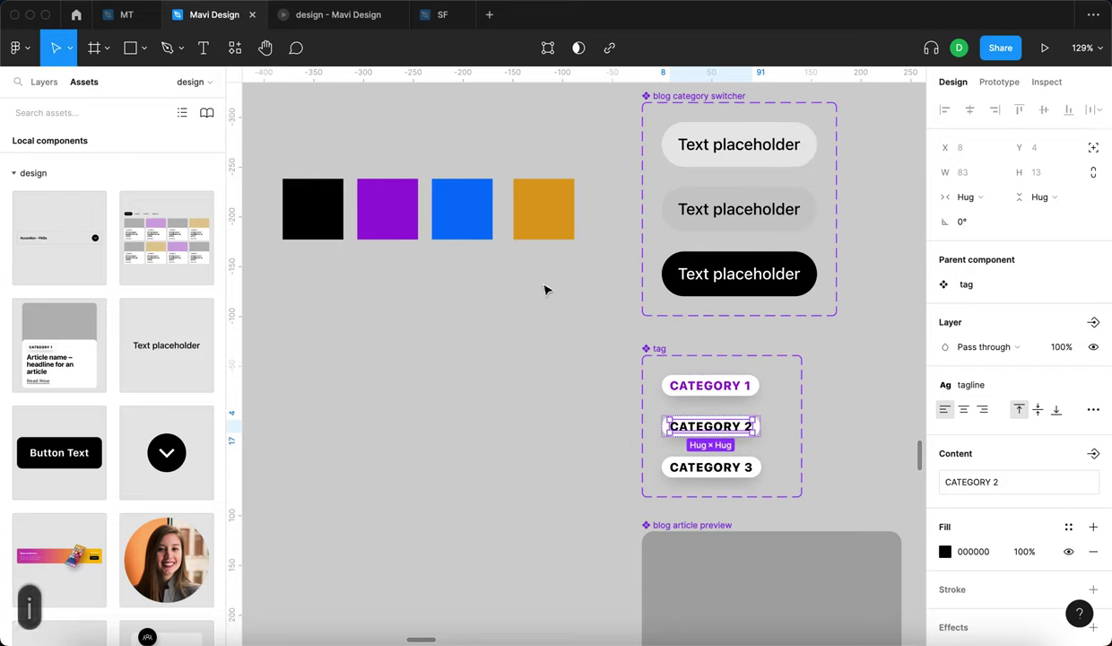
key("i")
left_click(456, 188)
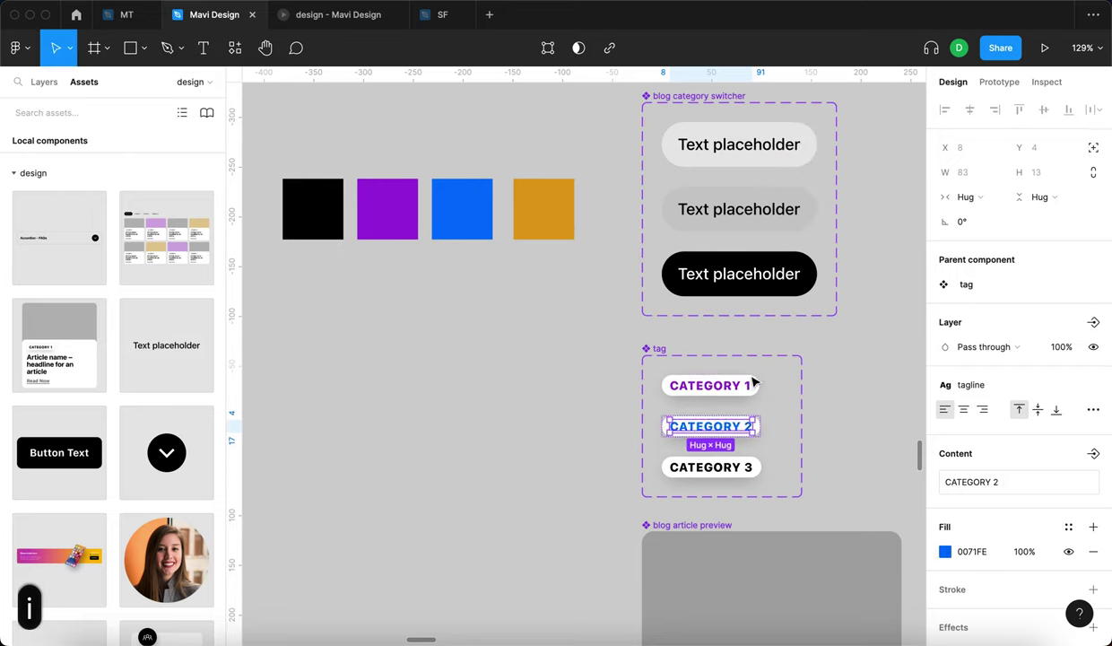
Colour the tag component's CATEGORY 3 text orange, sampled from the last colour square.
left_click(735, 475)
key("i")
left_click(538, 218)
left_click(556, 354)
Check the coloured category tags on the blog page's article cards and in the prototype.
scroll(556, 362, "down", 2)
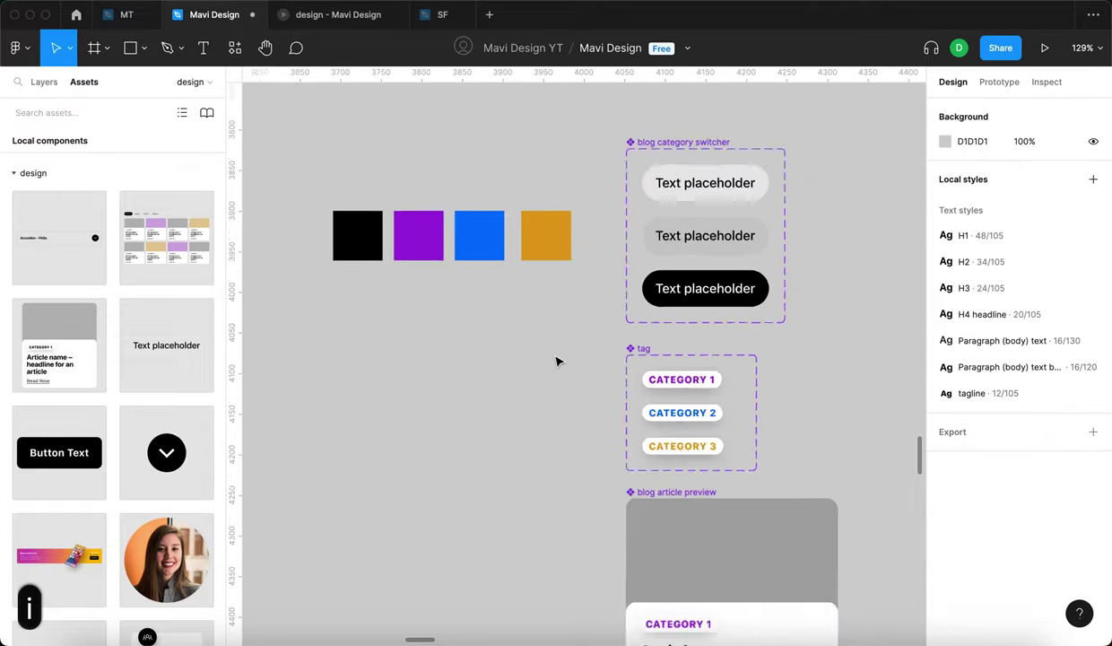
scroll(556, 361, "down", 4)
scroll(556, 360, "right", 4)
scroll(556, 359, "down", 3)
scroll(653, 517, "up", 3)
scroll(653, 517, "down", 3)
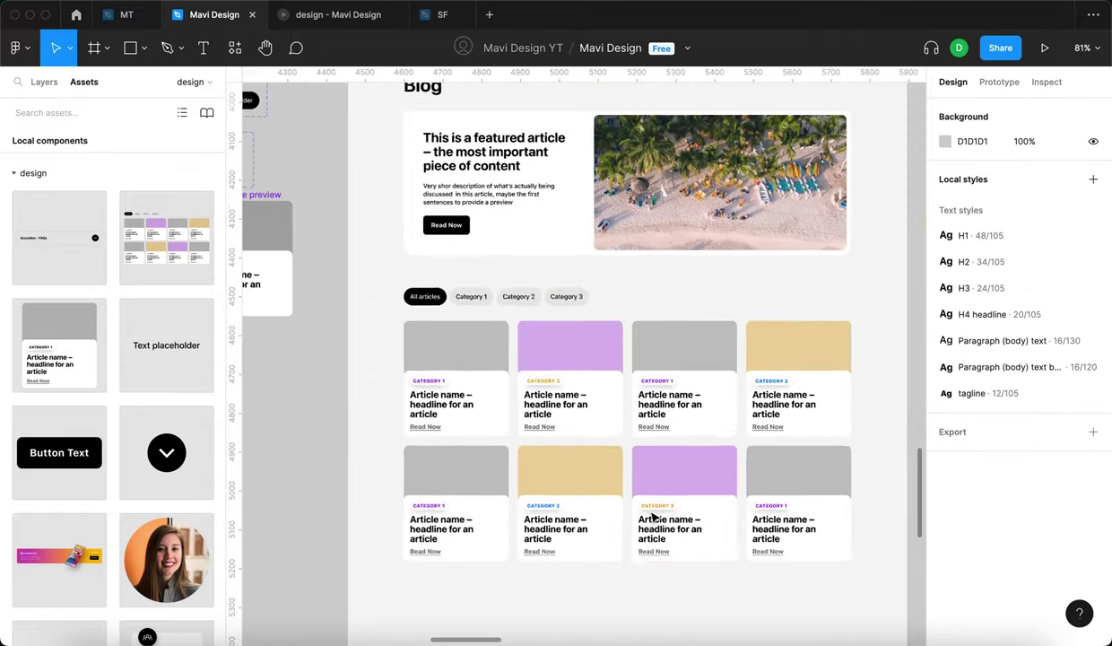
key("ctrl+Tab")
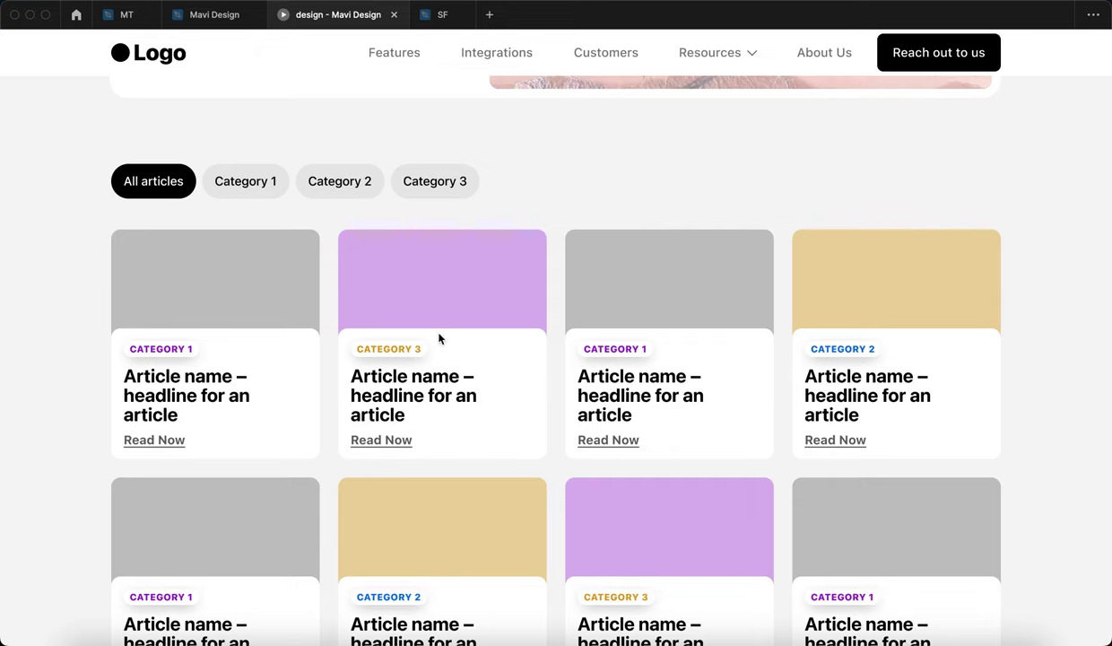
Return to the design file and examine the blog page's article listing with its image placeholders and coloured tags.
left_click(215, 14)
scroll(680, 332, "left", 5)
scroll(679, 332, "up", 2)
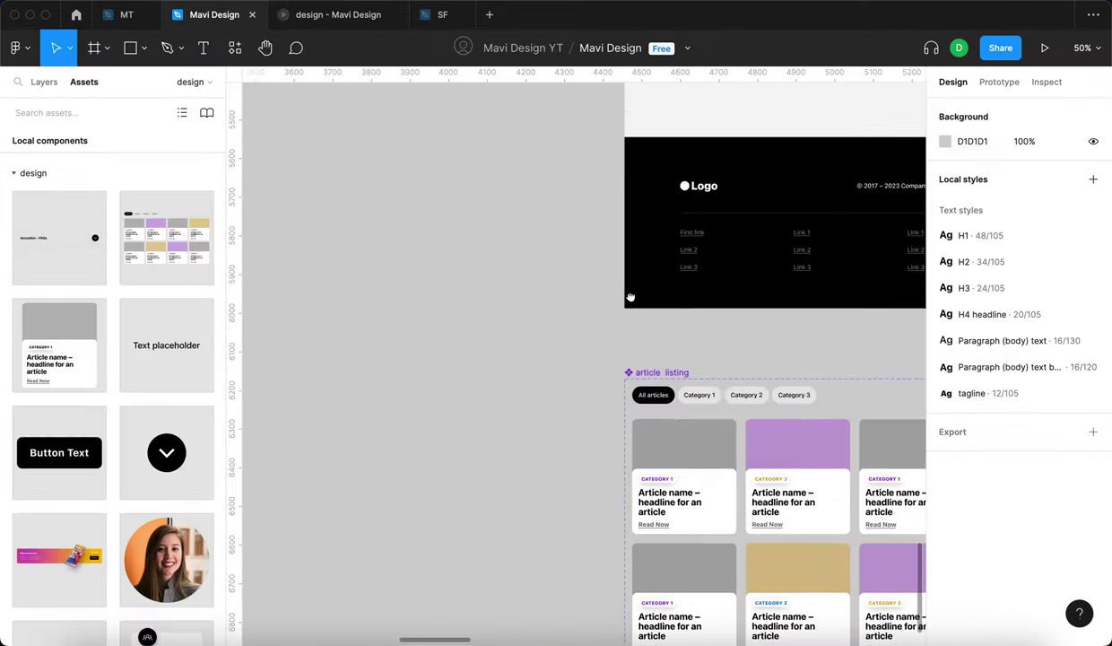
scroll(380, 435, "up", 10)
scroll(380, 435, "right", 5)
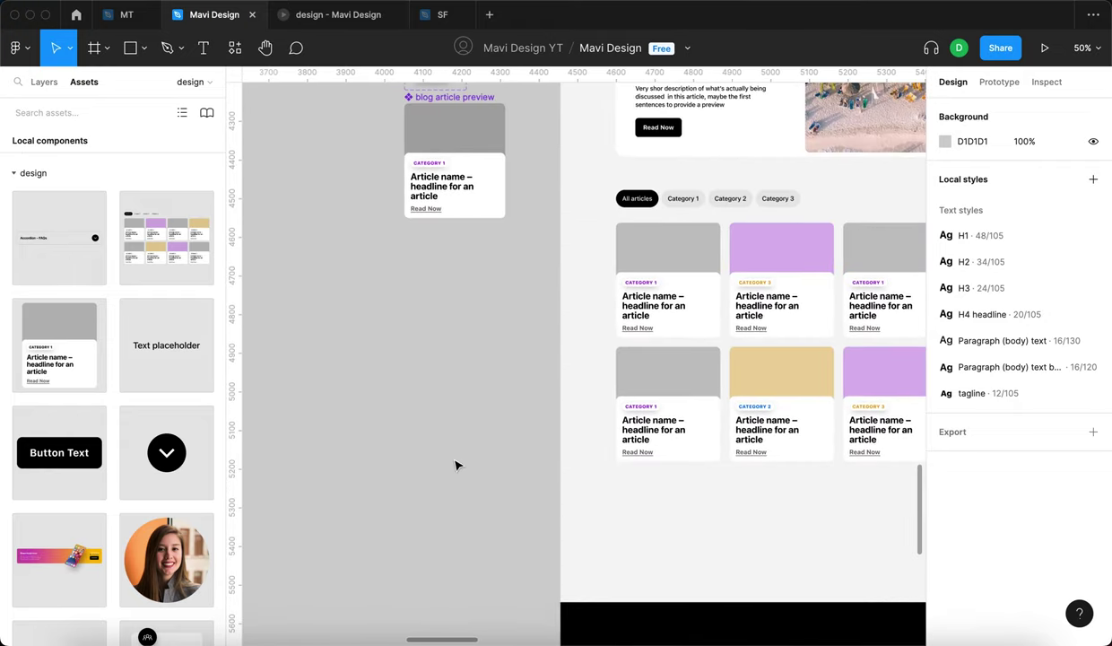
scroll(453, 417, "up", 1)
scroll(718, 296, "up", 5)
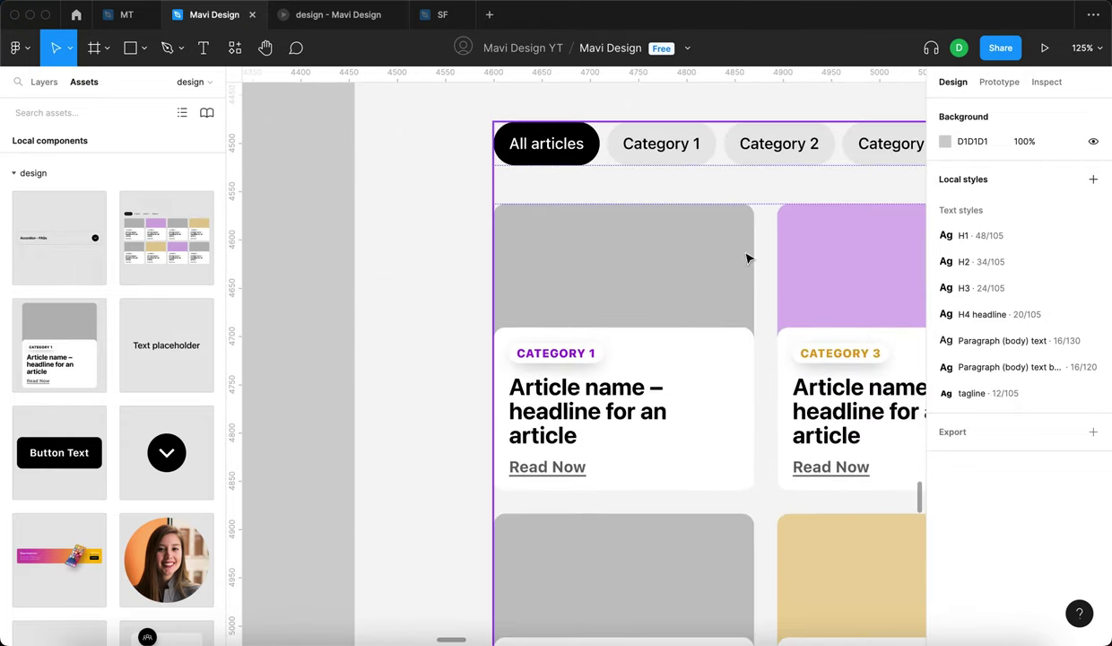
scroll(636, 331, "down", 5)
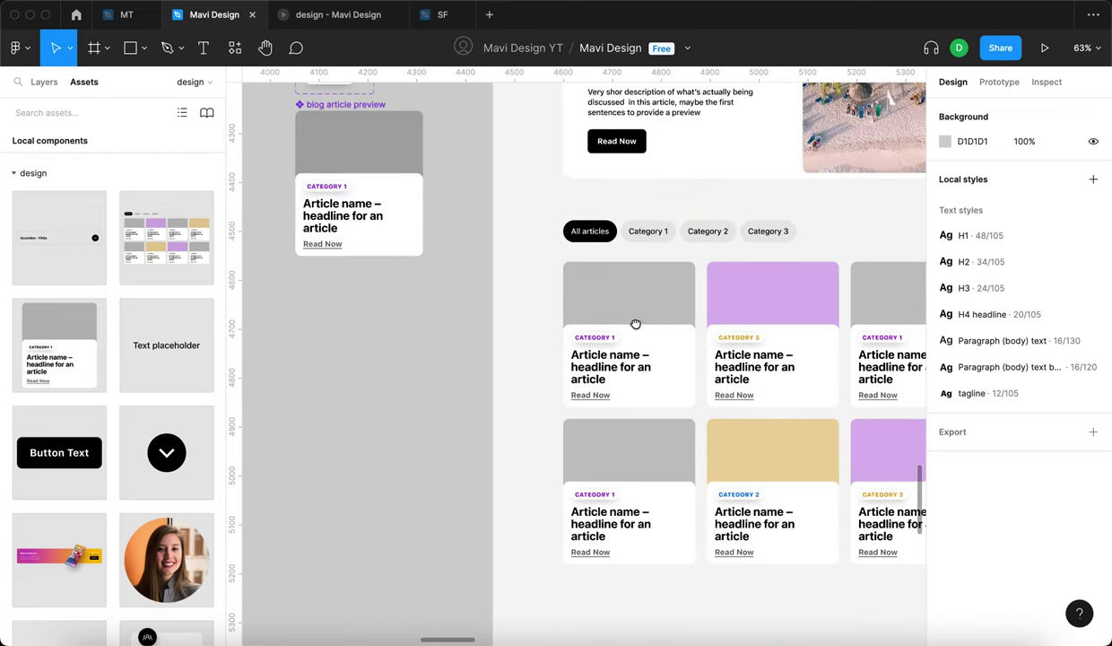
scroll(466, 323, "right", 3)
scroll(808, 334, "right", 3)
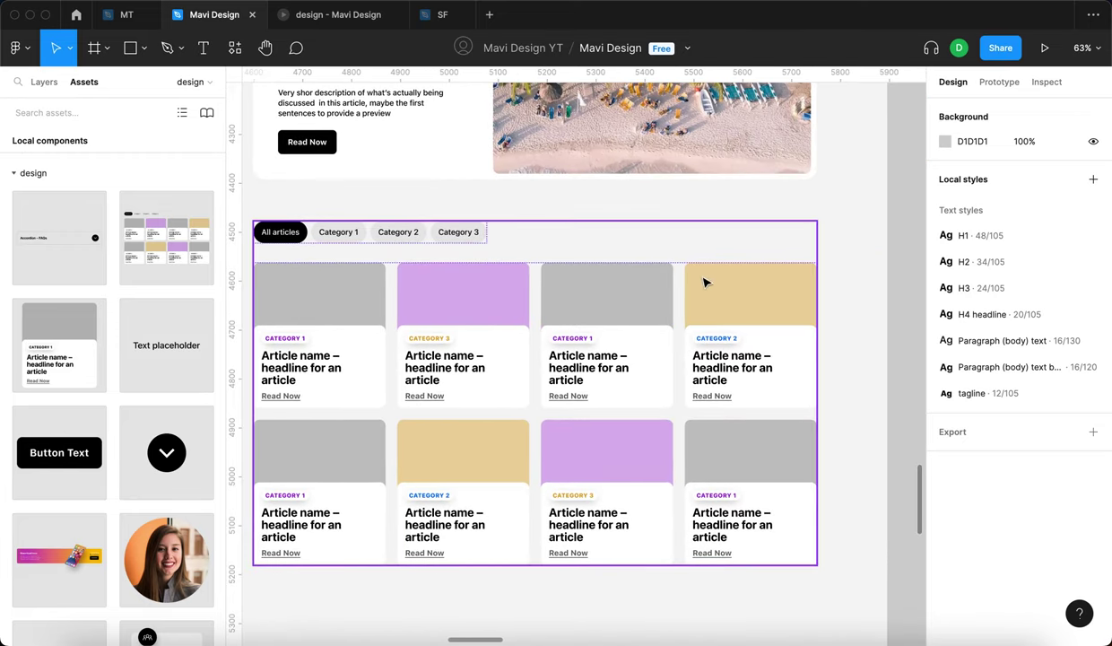
Colour the tag component's CATEGORY 1 text black, sampled from the black colour square.
left_click_drag(350, 278, 721, 401)
scroll(395, 166, "up", 5)
left_click_drag(403, 195, 642, 321)
left_click(651, 300)
scroll(566, 288, "down", 5)
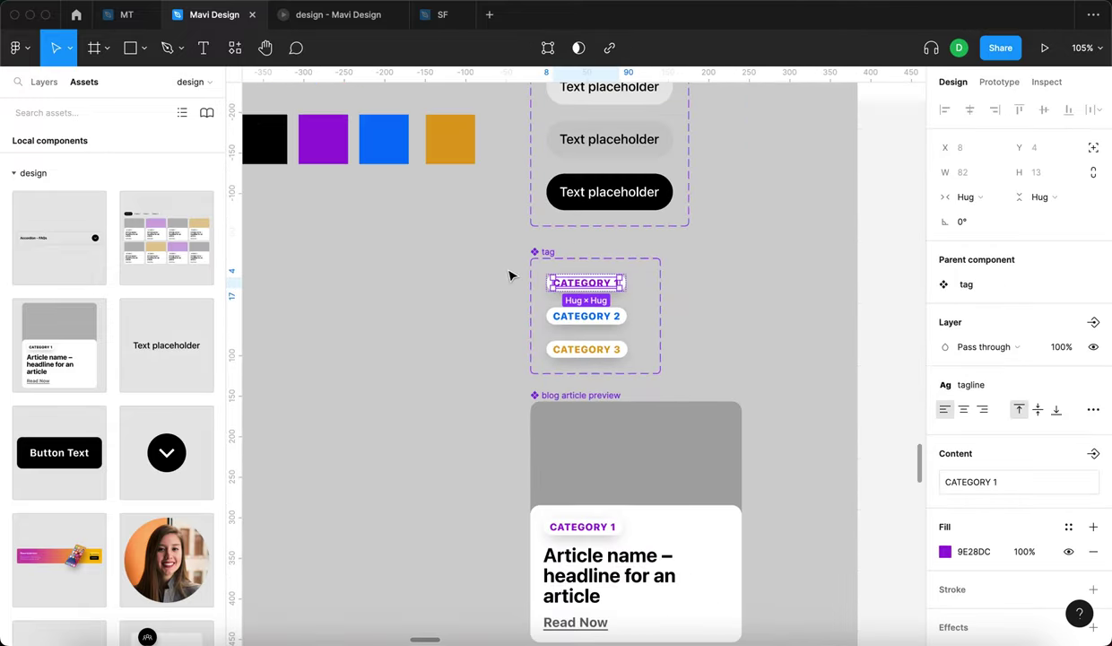
key("i")
left_click(357, 210)
Colour the tag component's CATEGORY 2 text orange, sampled from the orange colour square.
double_click(715, 389)
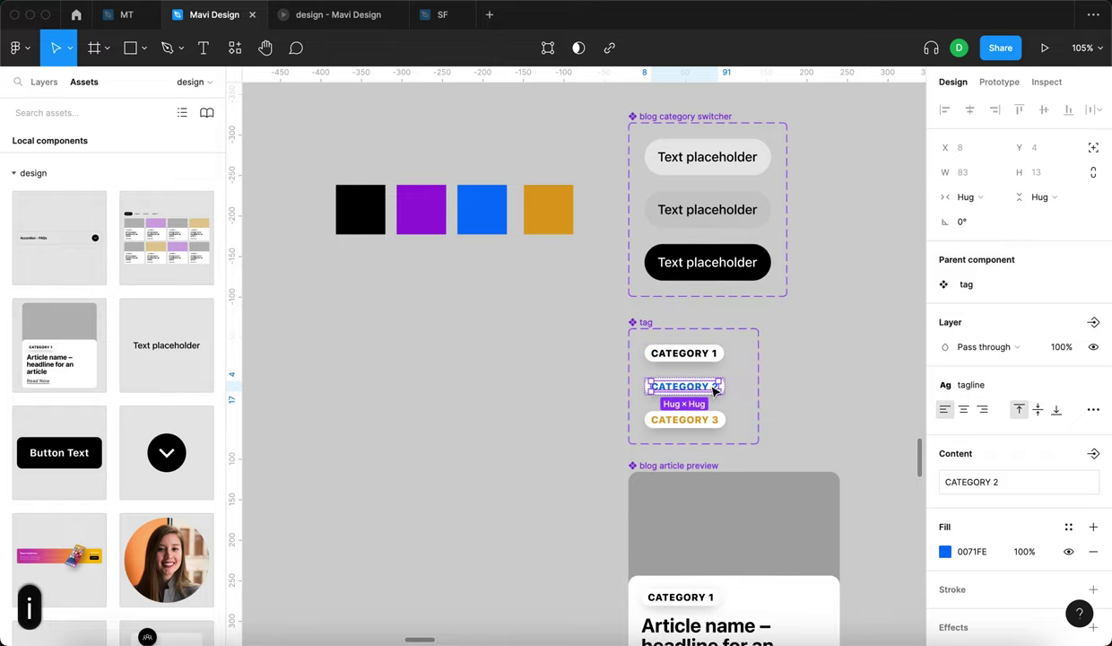
scroll(602, 363, "down", 6)
scroll(603, 362, "right", 3)
scroll(827, 495, "right", 4)
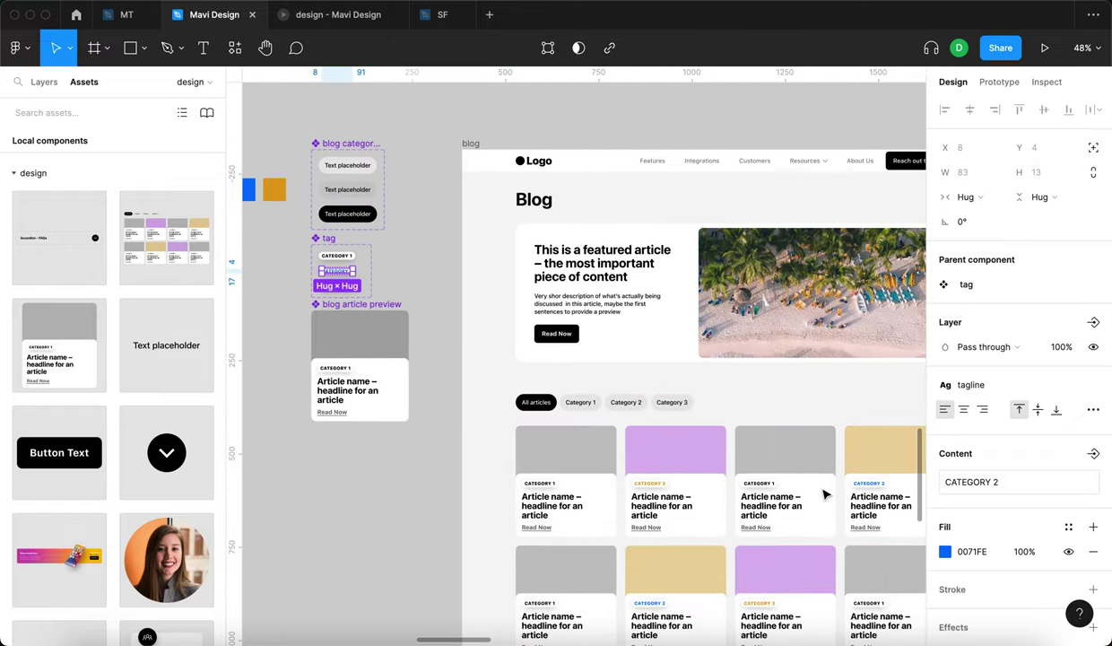
scroll(718, 439, "left", 3)
scroll(626, 388, "down", 1)
key("i")
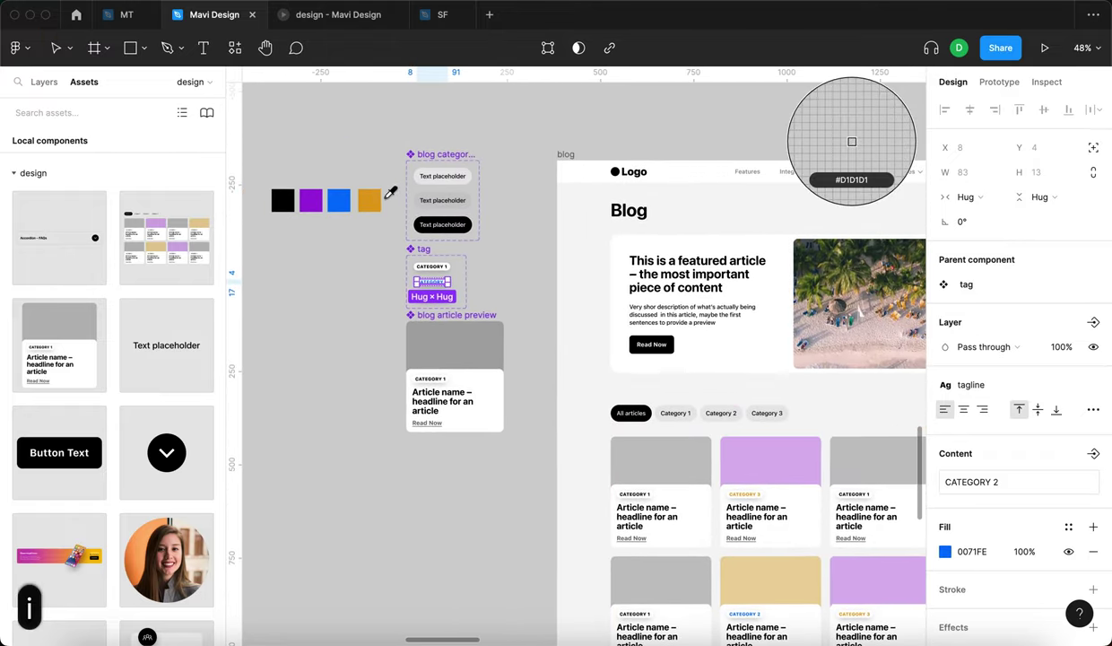
left_click(369, 200)
Colour the tag component's CATEGORY 3 text blue, sampled from the blue colour square.
scroll(417, 305, "up", 5)
left_click(417, 304)
scroll(418, 301, "down", 5)
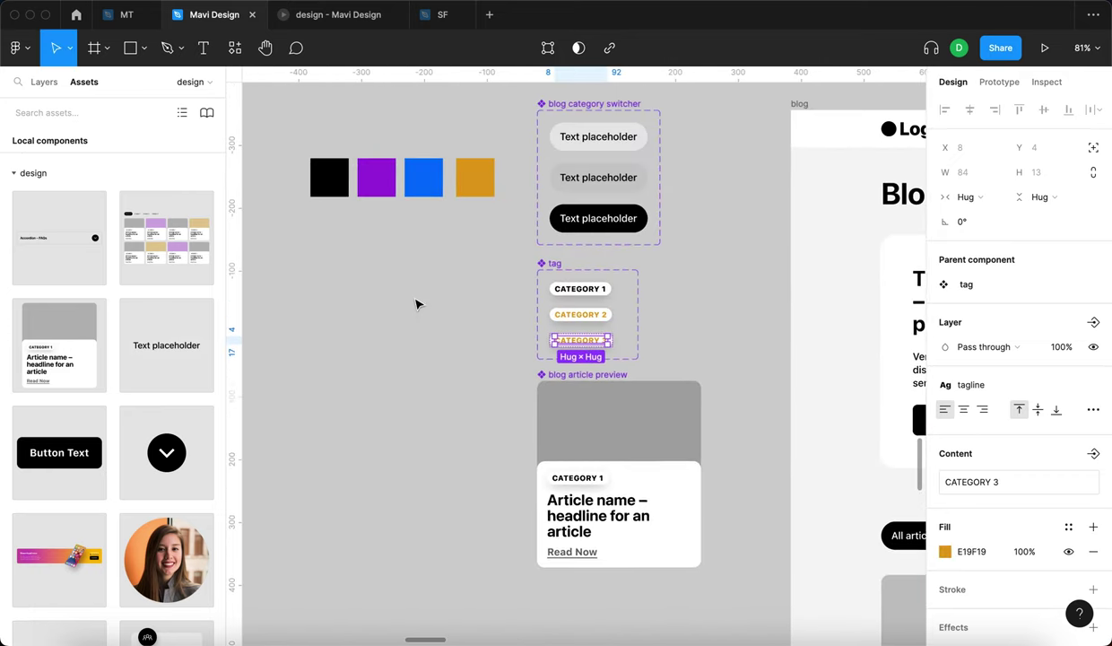
key("i")
left_click(417, 186)
scroll(440, 255, "down", 3)
left_click(440, 255)
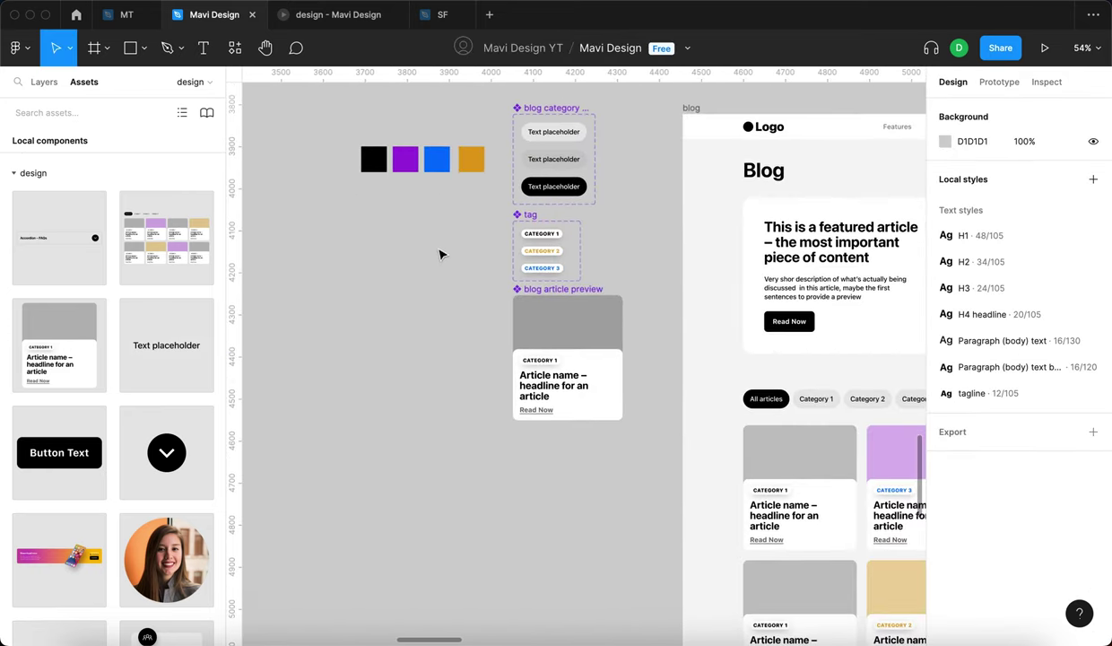
Colour the tag component's CATEGORY 3 text purple, sampled from the purple colour square.
double_click(544, 270)
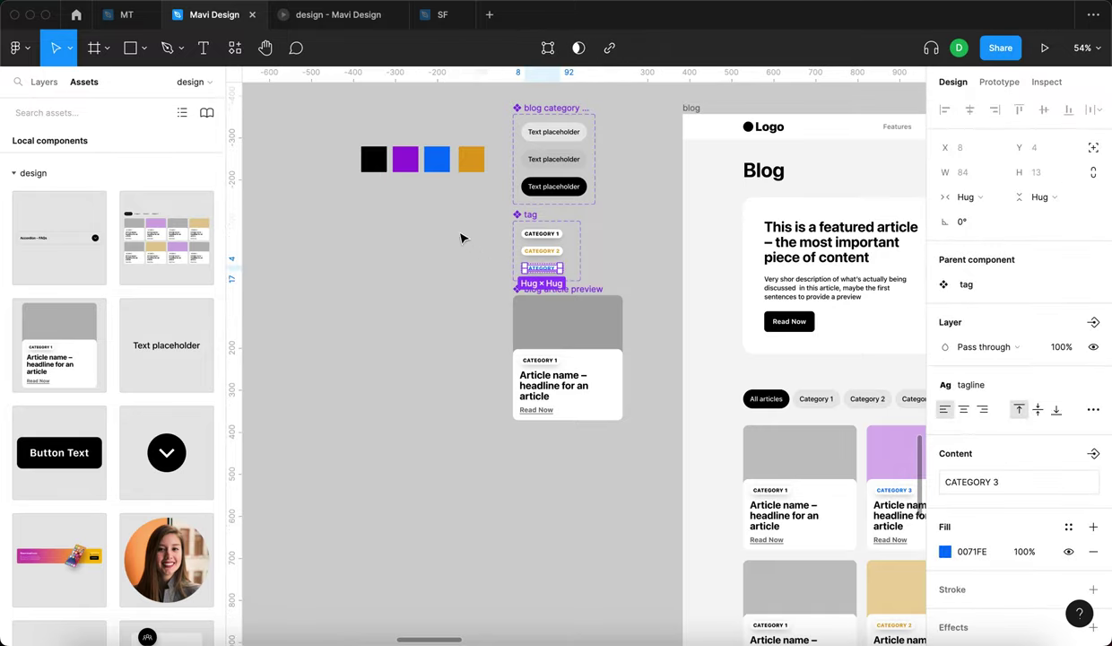
key("i")
left_click(405, 162)
left_click(442, 298)
Check the recoloured category tags on the blog page's article cards and in the prototype.
scroll(641, 403, "down", 5)
scroll(638, 376, "up", 2)
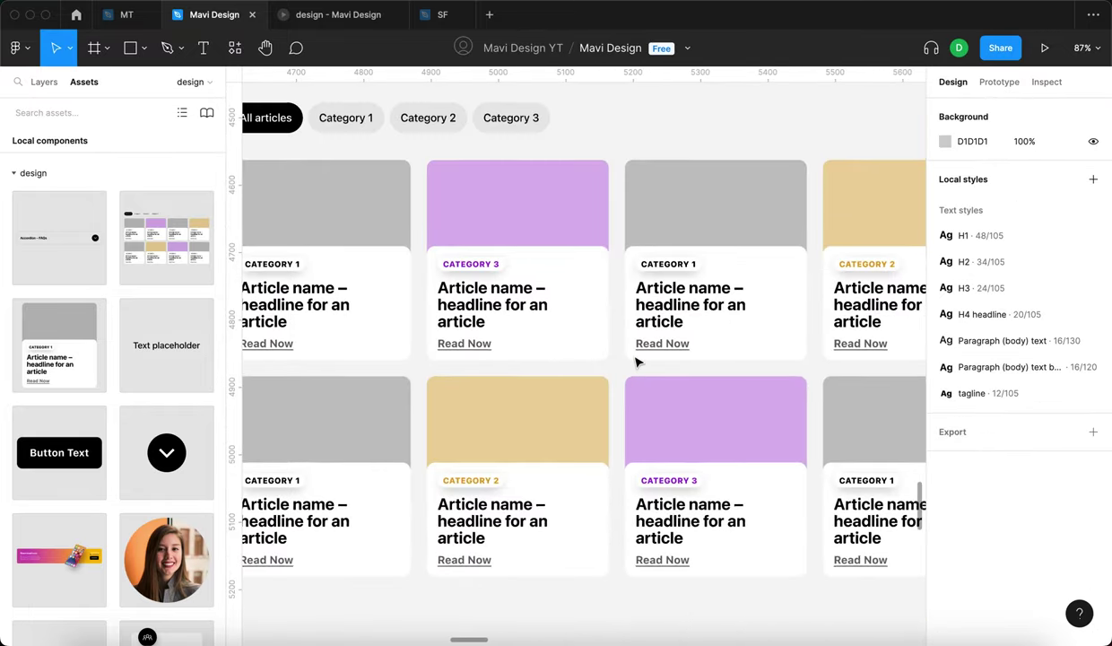
scroll(635, 361, "down", 3)
left_click(338, 14)
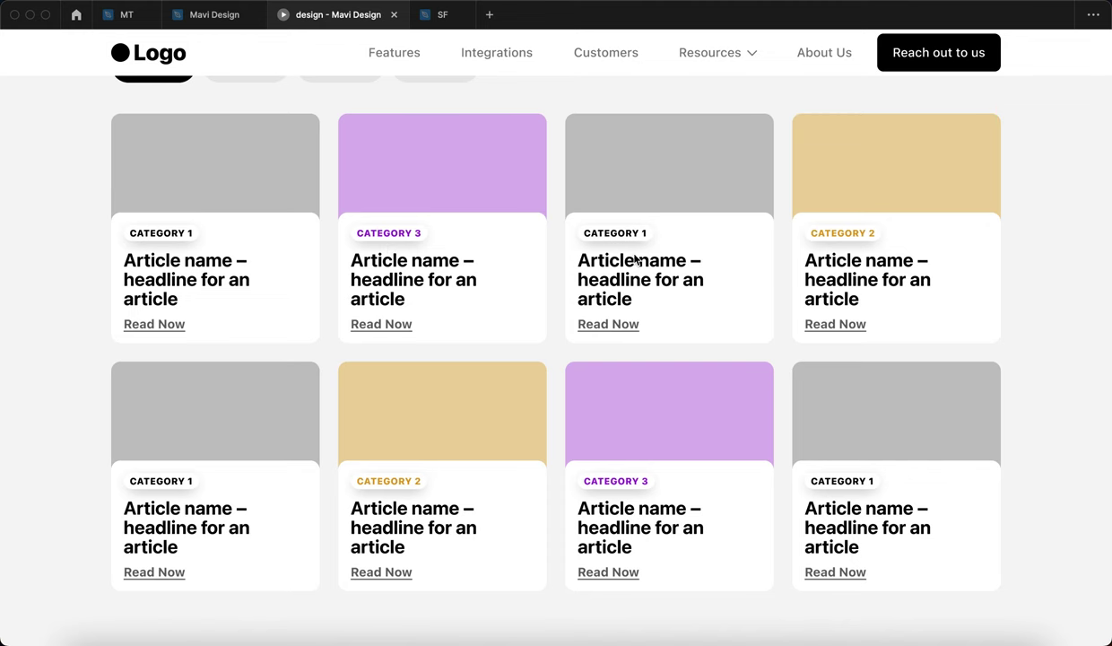
scroll(635, 260, "up", 5)
scroll(590, 362, "down", 5)
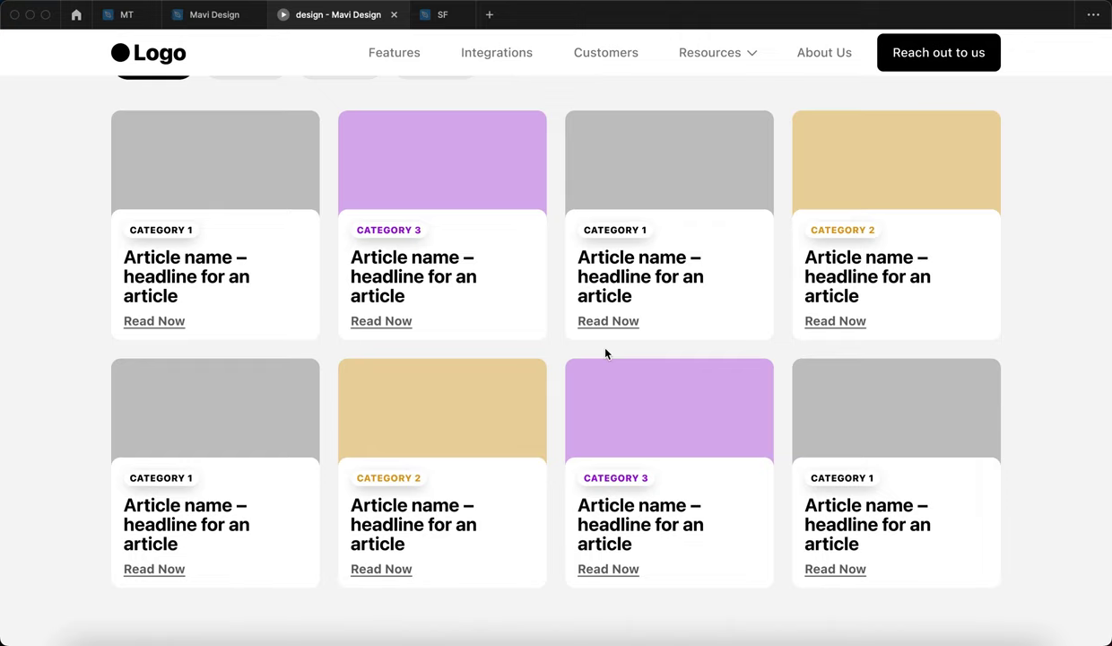
Set the horizontal and vertical padding of the blog article preview component's text area to 20, and check the cards in the prototype.
left_click(219, 22)
scroll(378, 397, "left", 5)
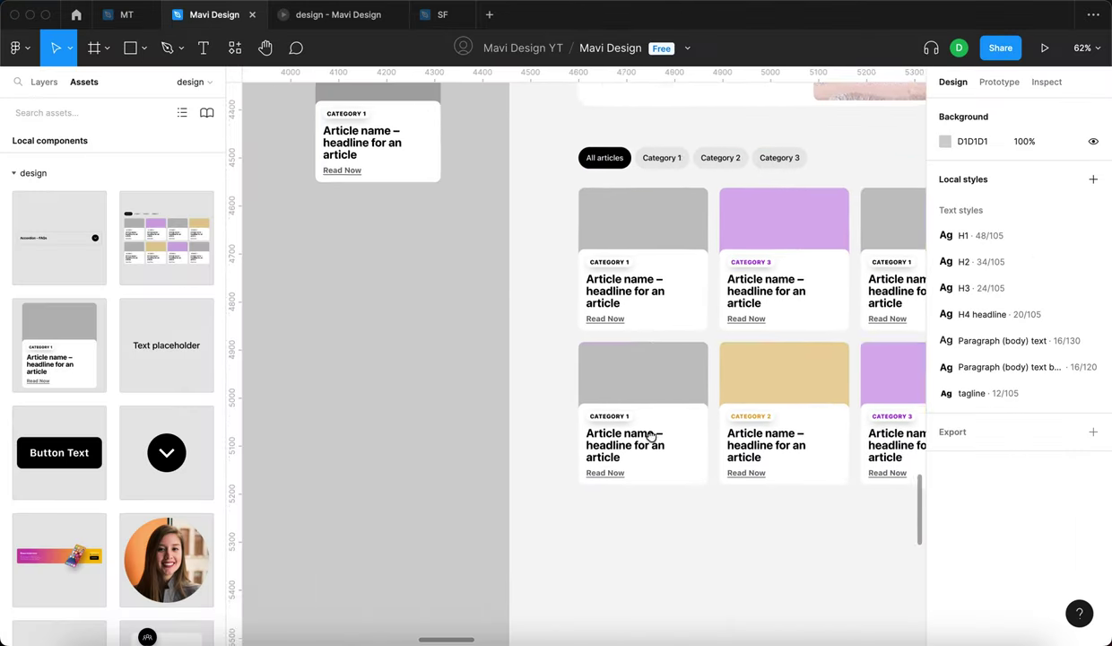
scroll(469, 293, "up", 3)
left_click(471, 266)
scroll(461, 267, "up", 5)
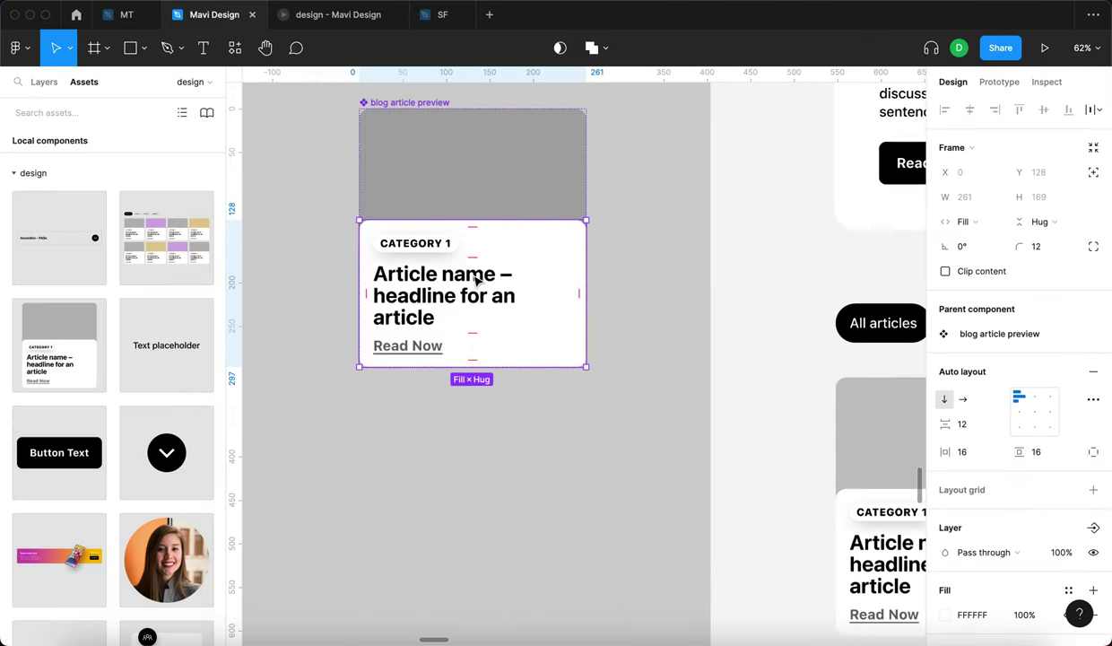
left_click(966, 451)
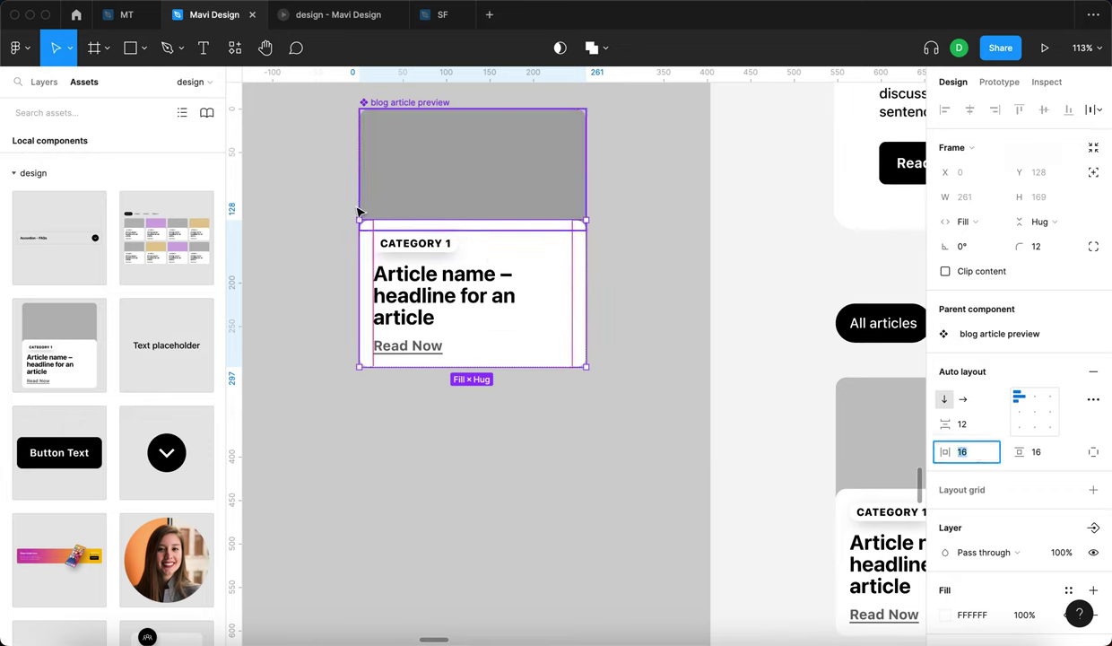
key("Up")
key("Up")
key("Up")
key("Up")
key("Up")
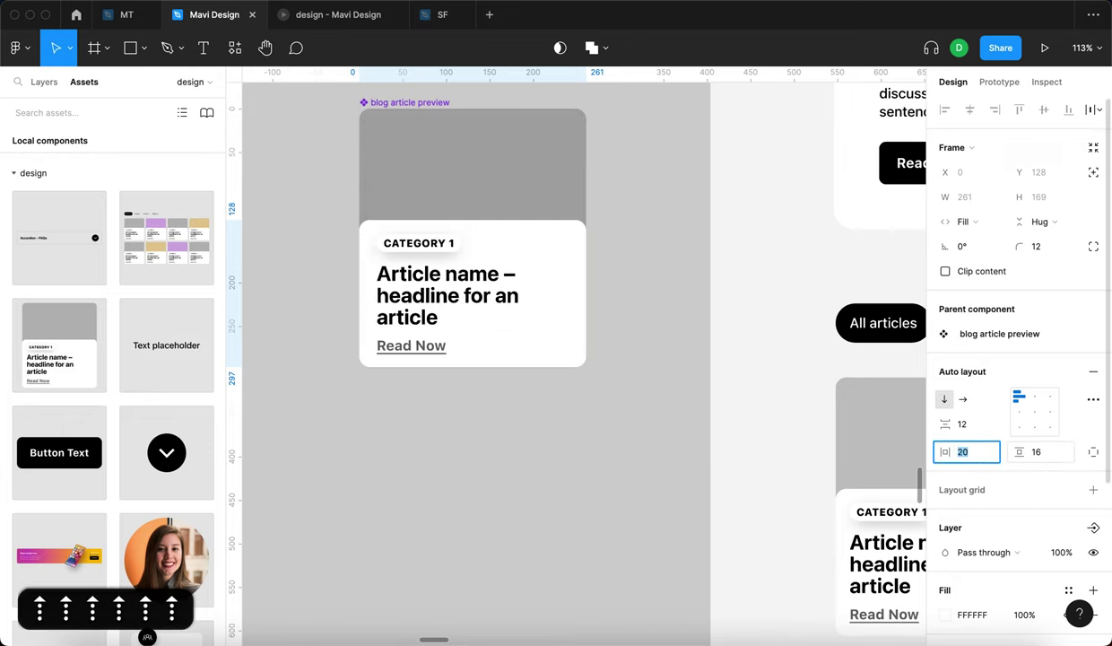
key("Down")
key("Tab")
key("Up")
key("Up")
key("Up")
key("Up")
key("Up")
key("Up")
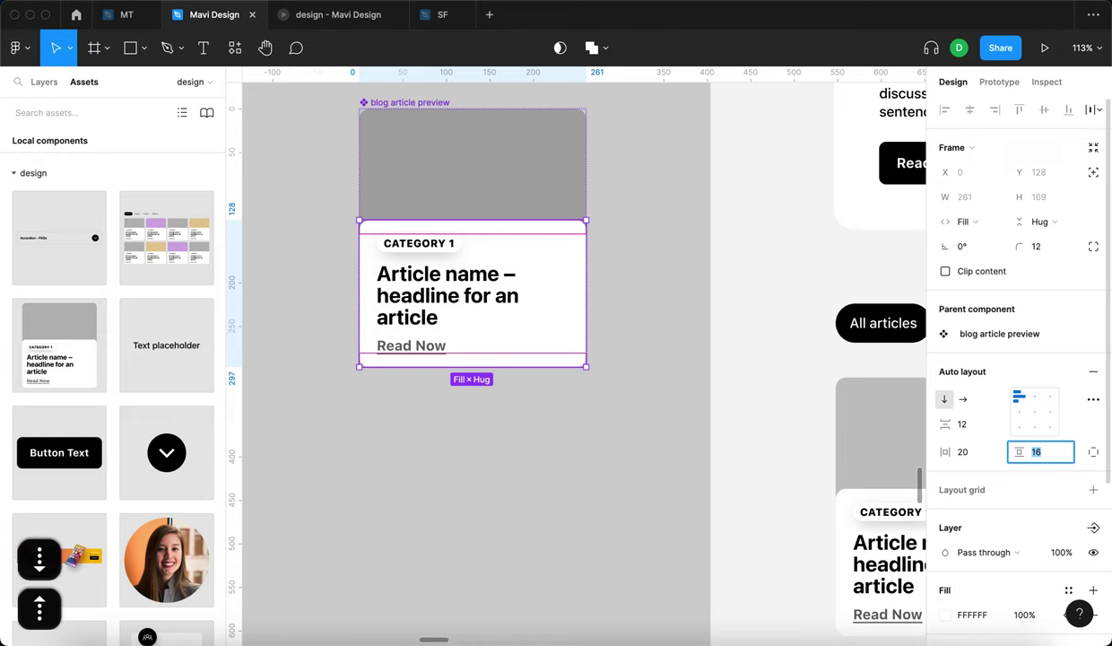
key("Down")
key("Down")
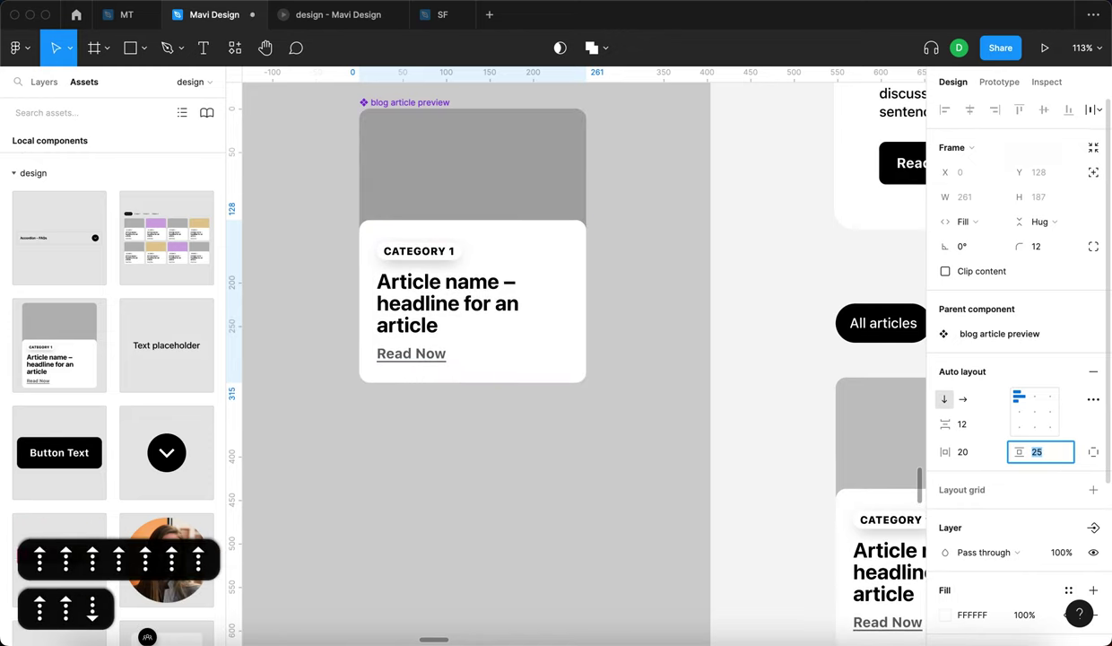
key("Return")
left_click(367, 12)
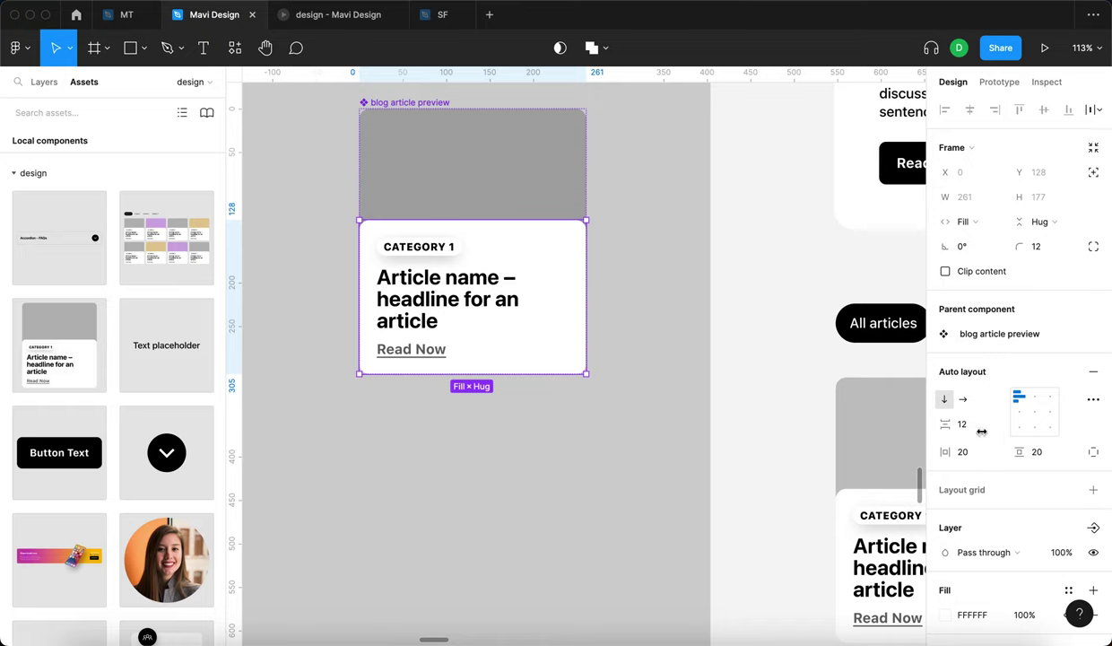
Set the horizontal padding of the blog article preview's text area to 24.
left_click(963, 451)
key("Up")
key("Up")
key("Up")
key("Up")
key("Up")
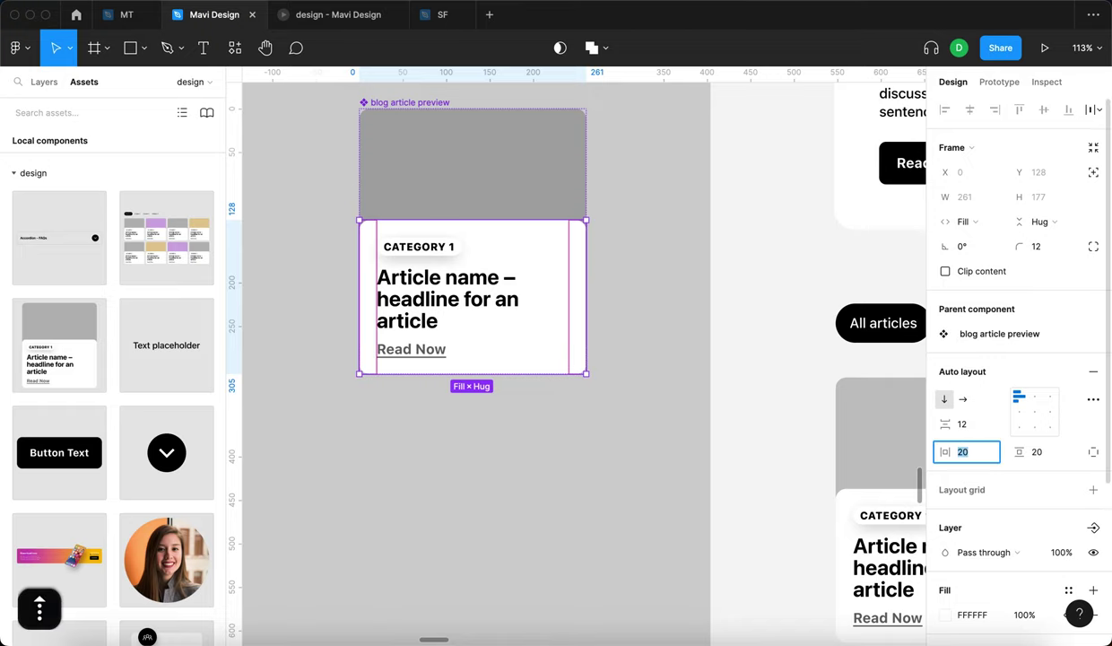
key("Down")
key("Return")
Check the article cards' text spacing in the prototype and return to the design file.
left_click(307, 18)
left_click(523, 369)
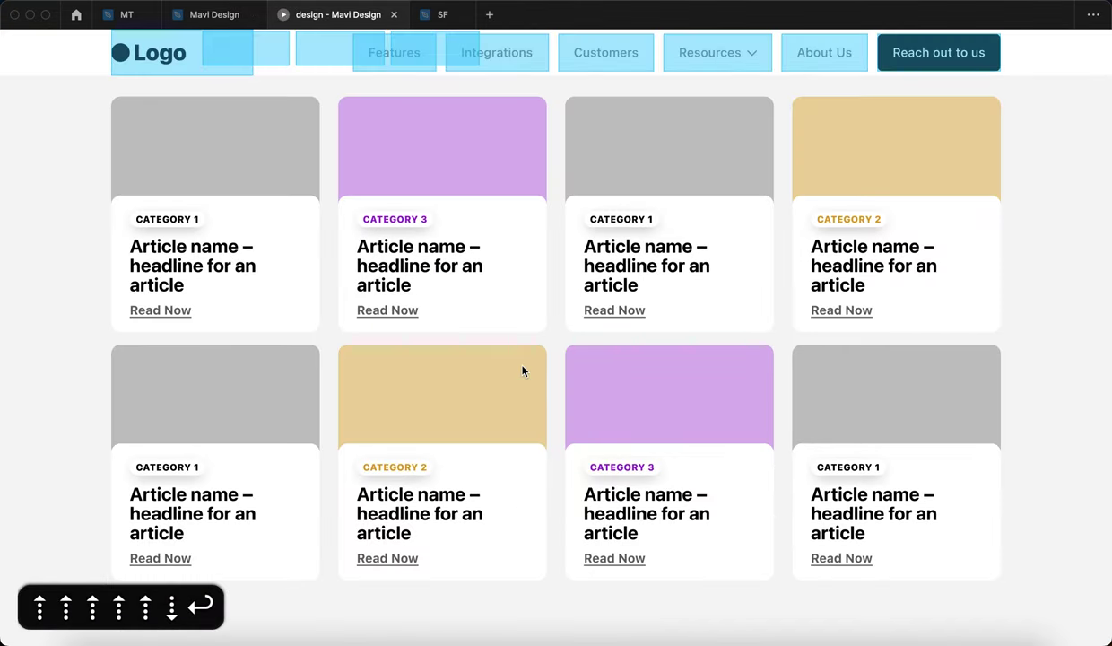
scroll(523, 369, "up", 3)
scroll(523, 369, "down", 2)
left_click(194, 19)
left_click(409, 431)
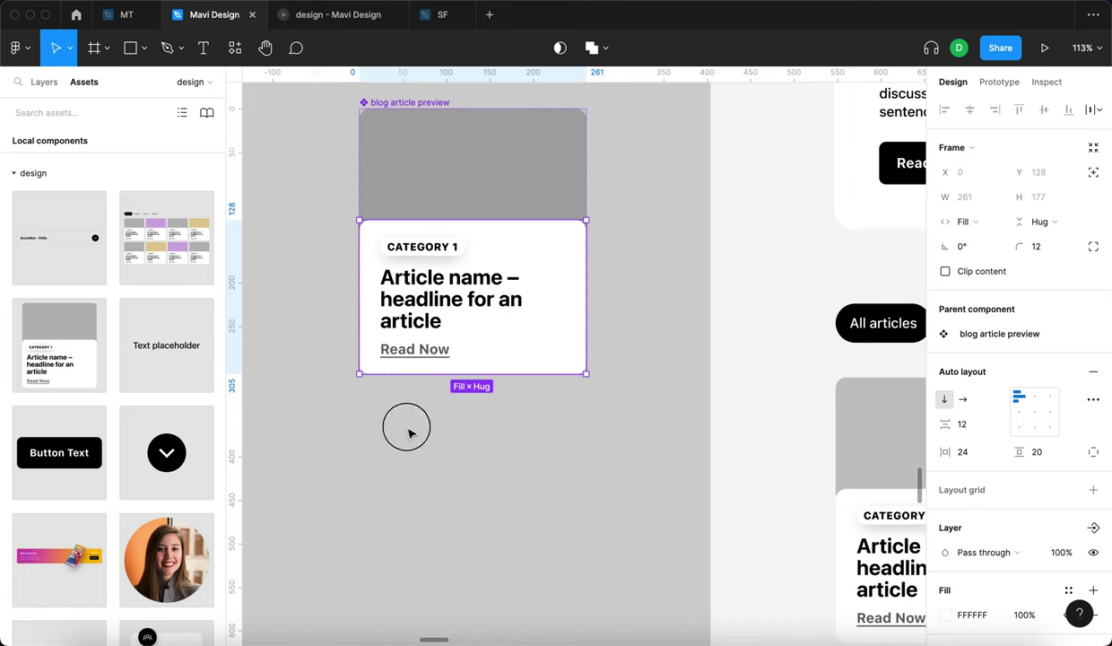
Give the blog article preview's text area individual paddings and set its bottom padding to 24.
double_click(430, 315)
left_click(1094, 452)
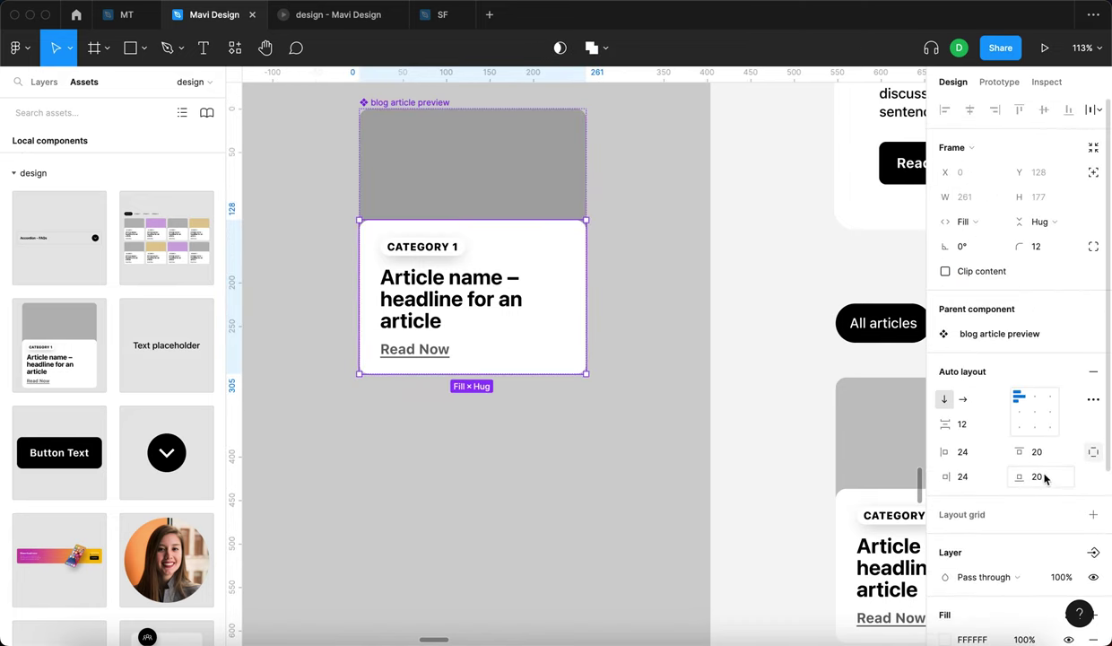
left_click(1046, 477)
key("Up")
key("Up")
key("Up")
key("Up")
key("Up")
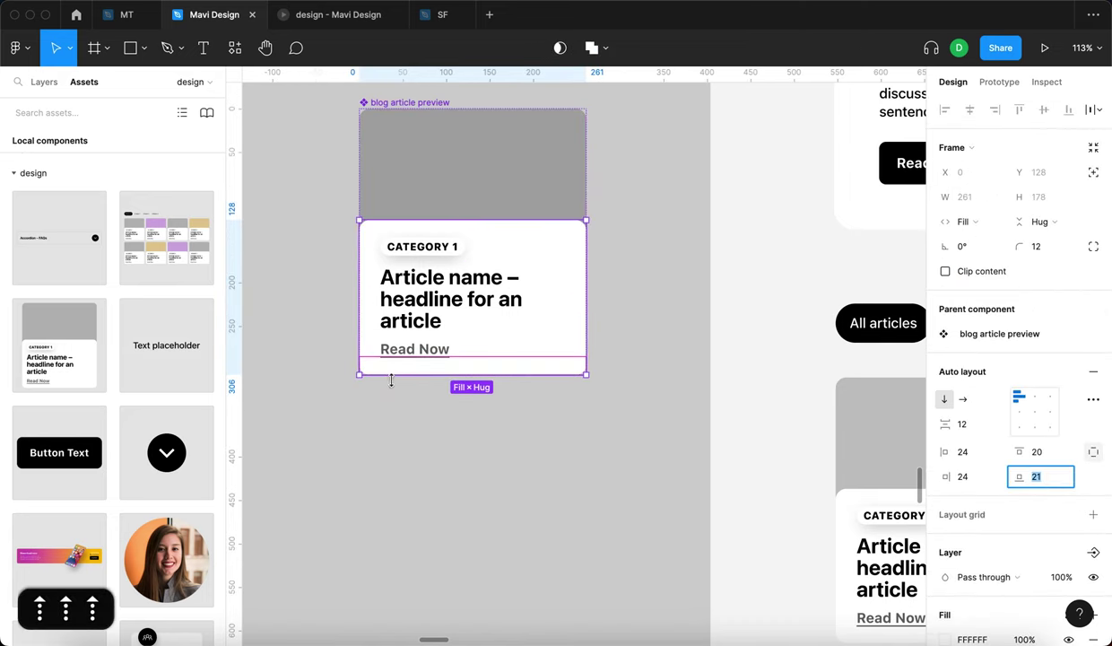
key("Down")
left_click(412, 440)
key("Return")
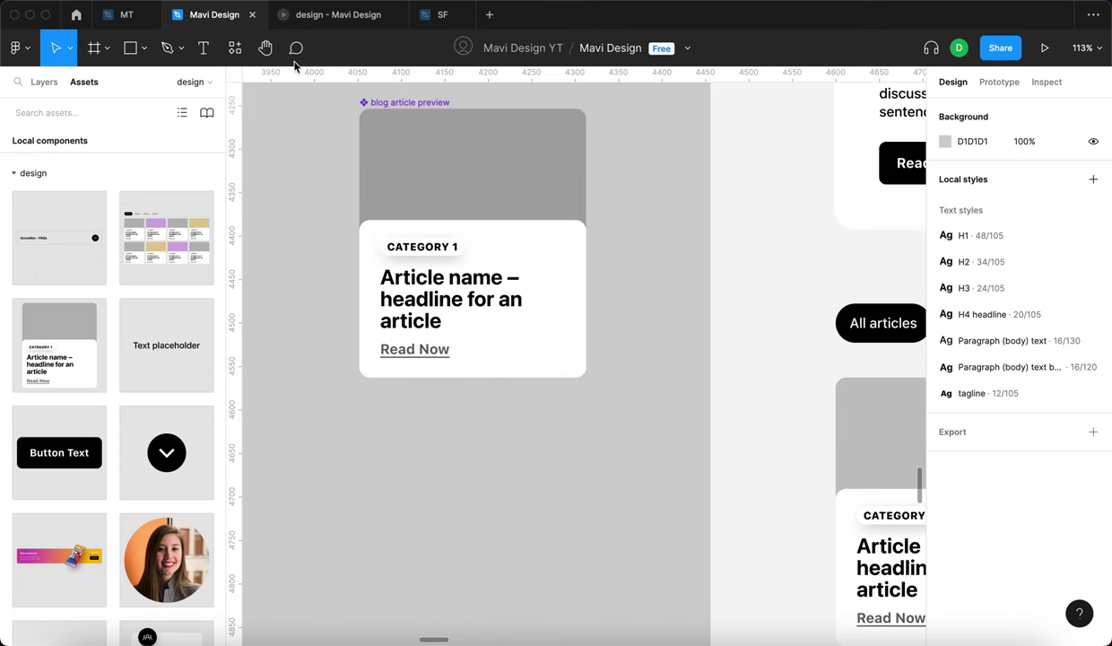
Review the whole blog page in the prototype, from the article cards up to the featured article, and return to the design file.
left_click(314, 15)
scroll(767, 444, "down", 3)
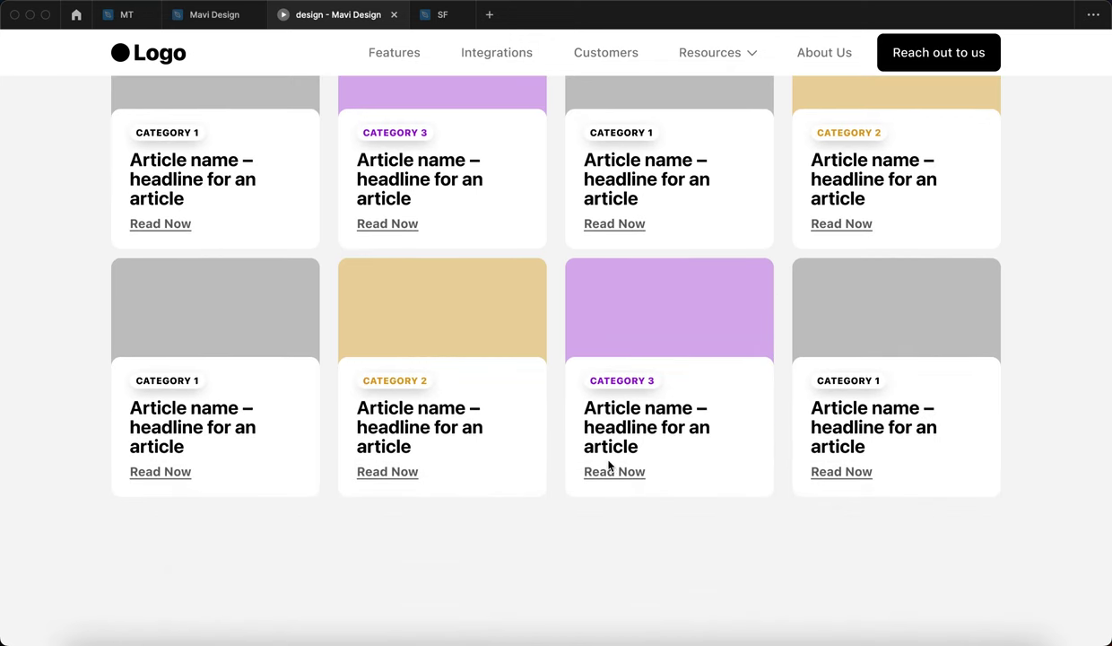
scroll(608, 464, "up", 10)
left_click(224, 20)
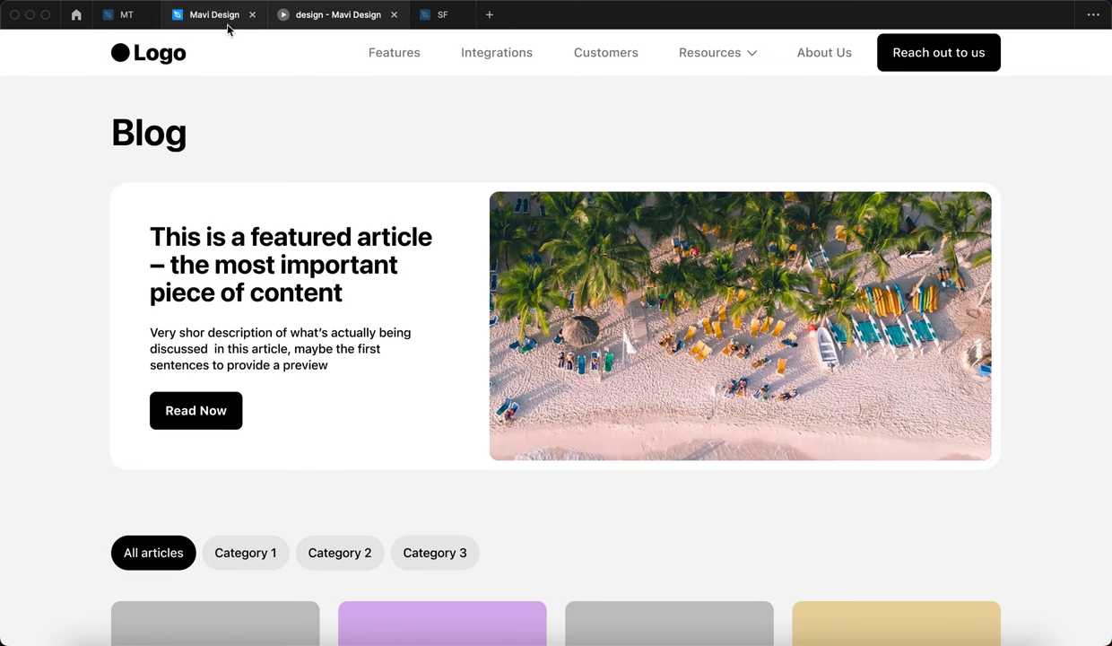
left_click_drag(326, 327, 352, 346)
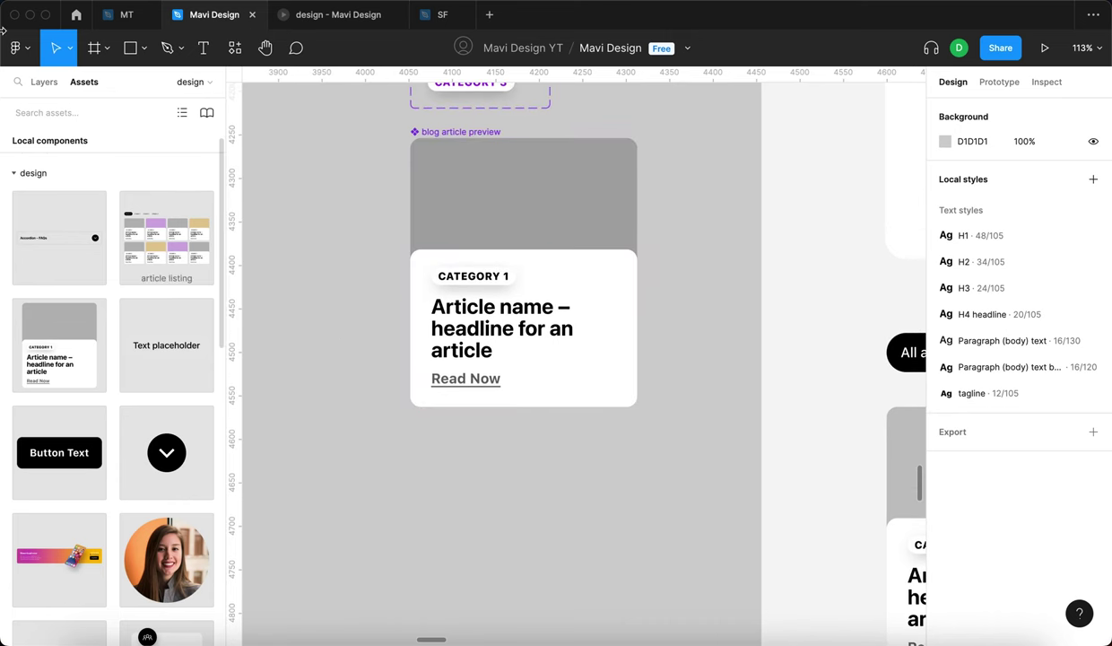
Show the layer list and set the opacity of the blog article preview's Read Now button to 30%.
left_click(31, 80)
left_click(511, 449)
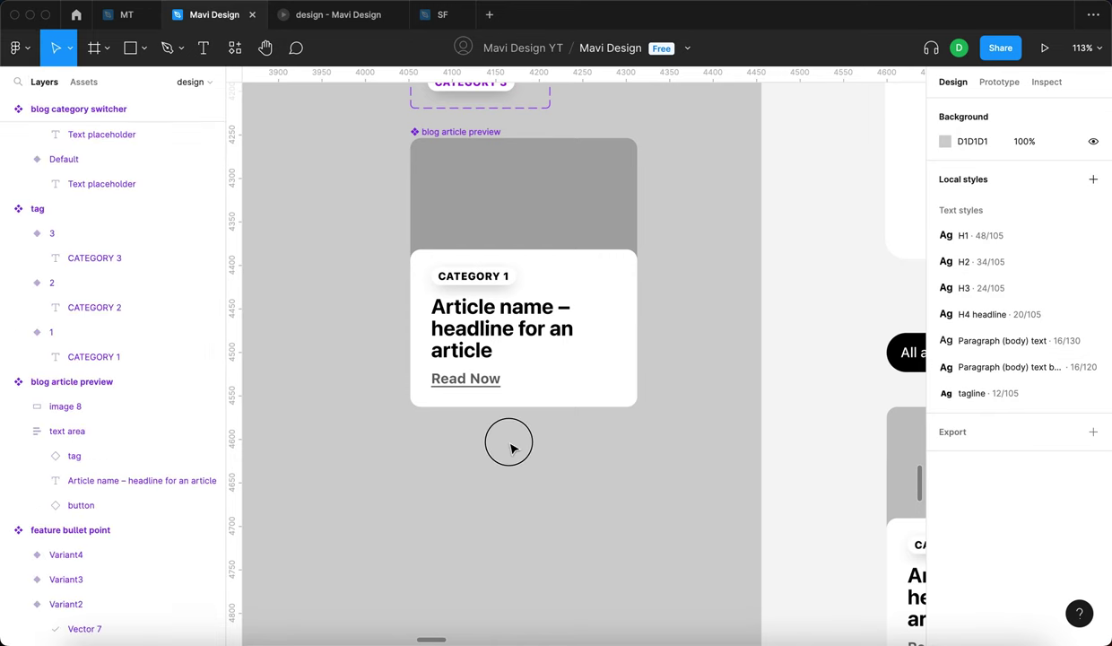
double_click(493, 381)
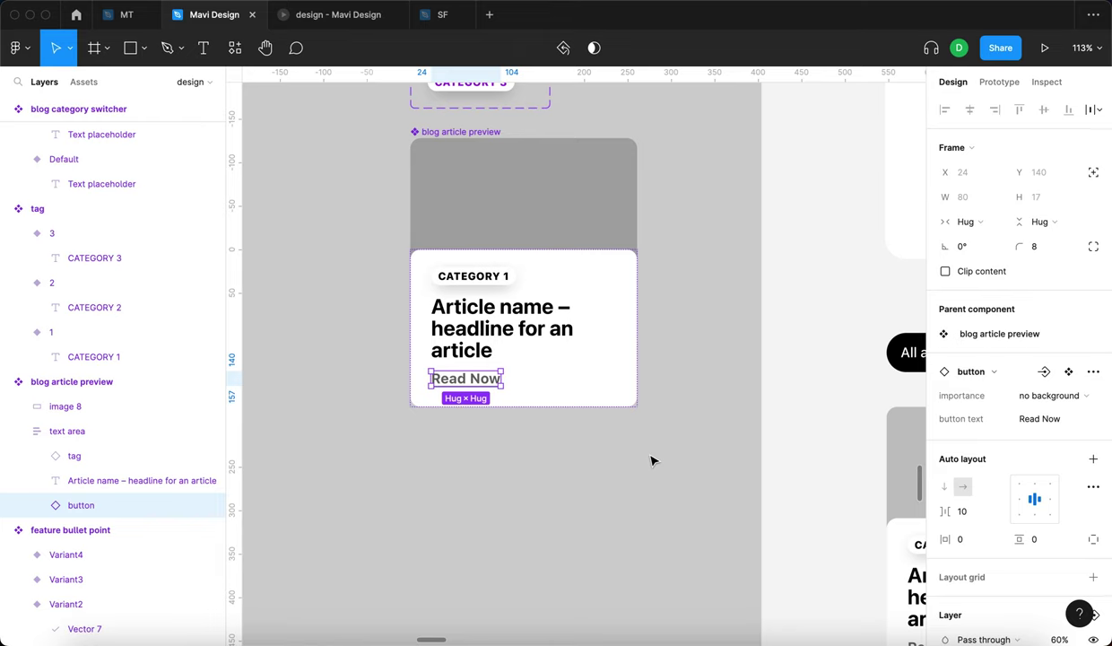
scroll(987, 492, "down", 5)
left_click(1058, 424)
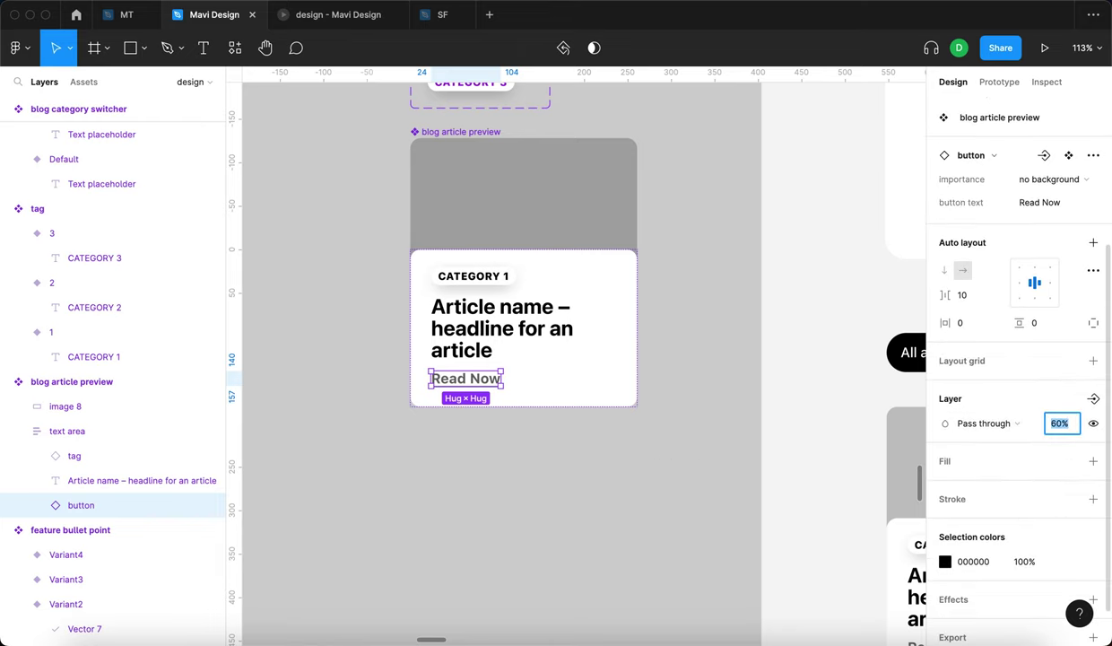
key("shift+Down")
key("shift+Down")
key("shift+Down")
key("shift+Down")
key("shift+Up")
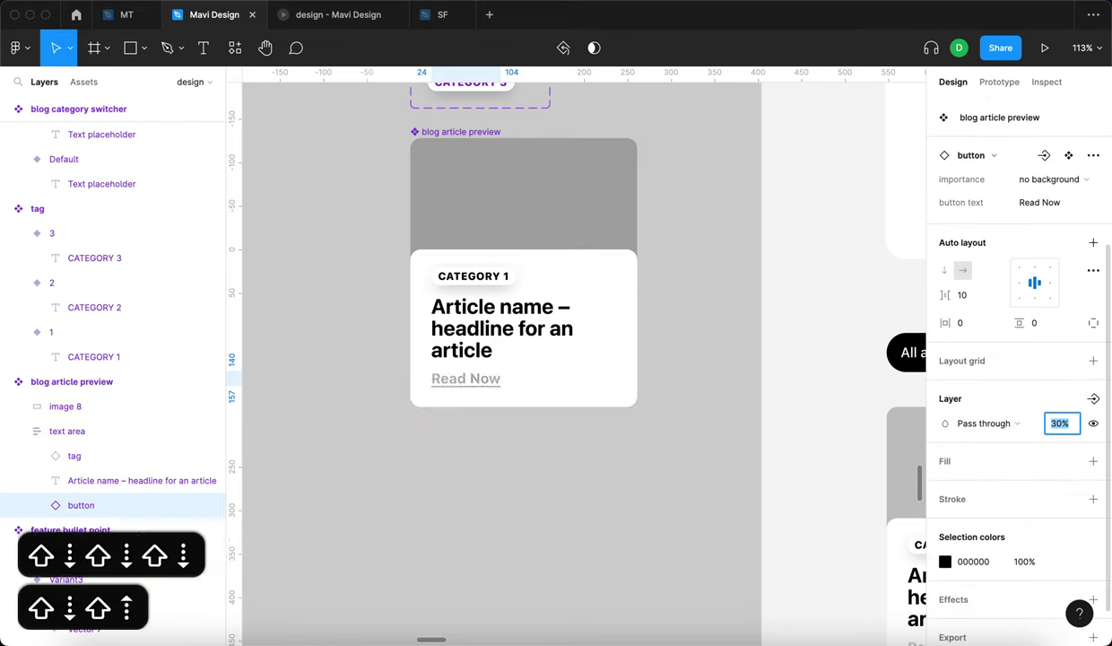
key("shift+Up")
key("shift+Down")
key("Return")
left_click(624, 515)
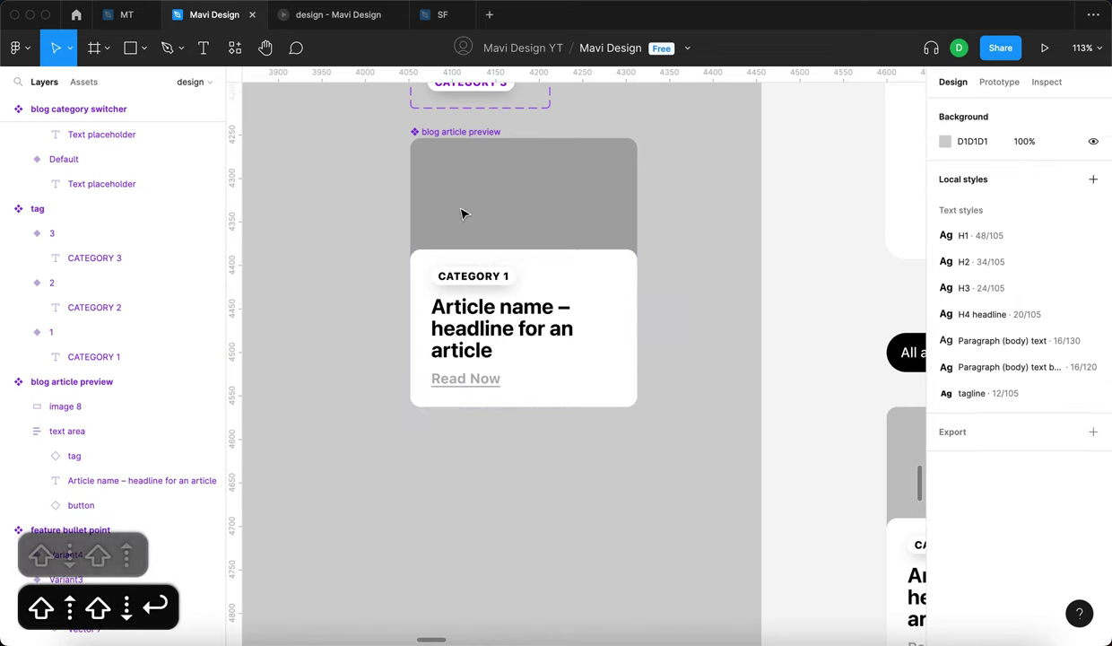
Check the faded Read Now links on the article cards in the prototype.
left_click(330, 20)
key("ctrl+Tab")
scroll(700, 462, "up", 10)
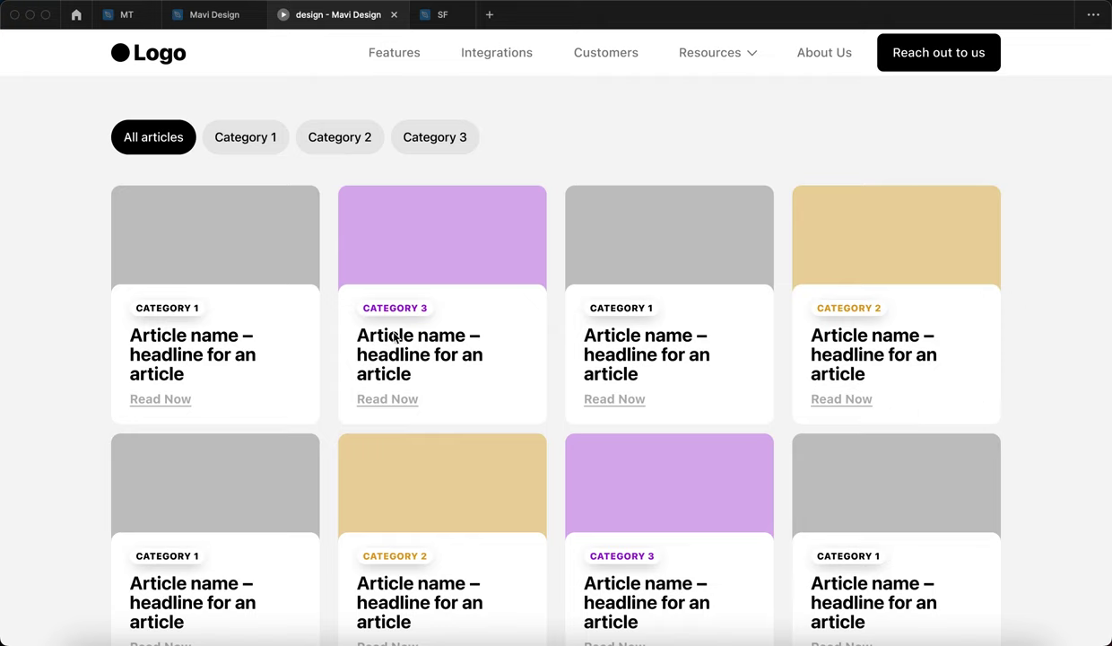
Return to the design file and add a second variant to the blog article preview component.
left_click(215, 14)
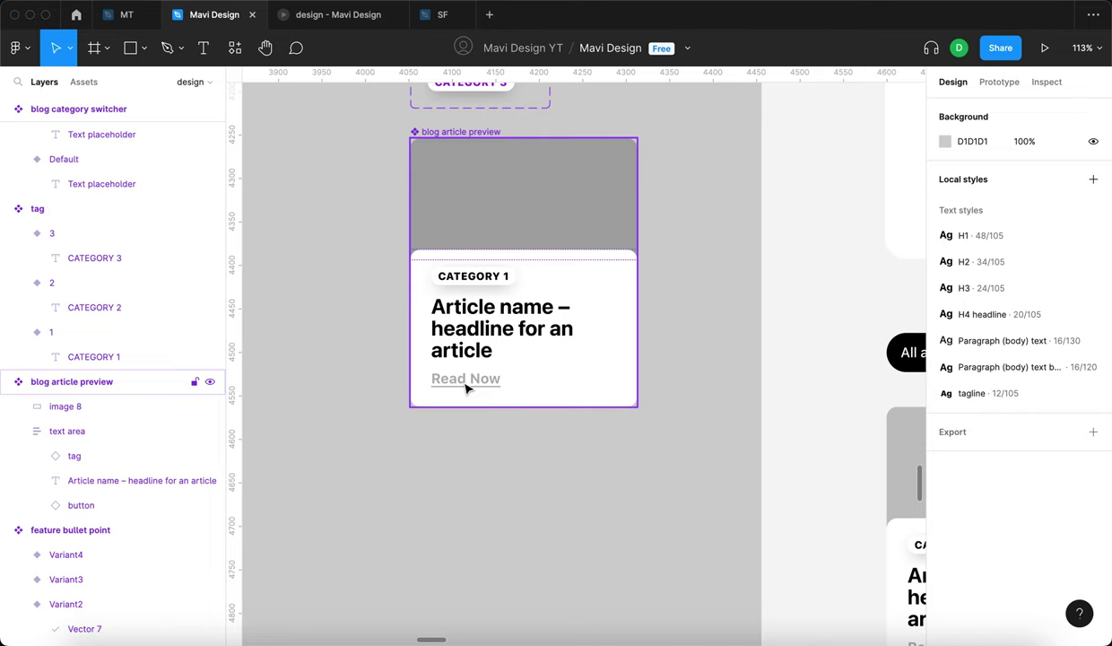
left_click(465, 387)
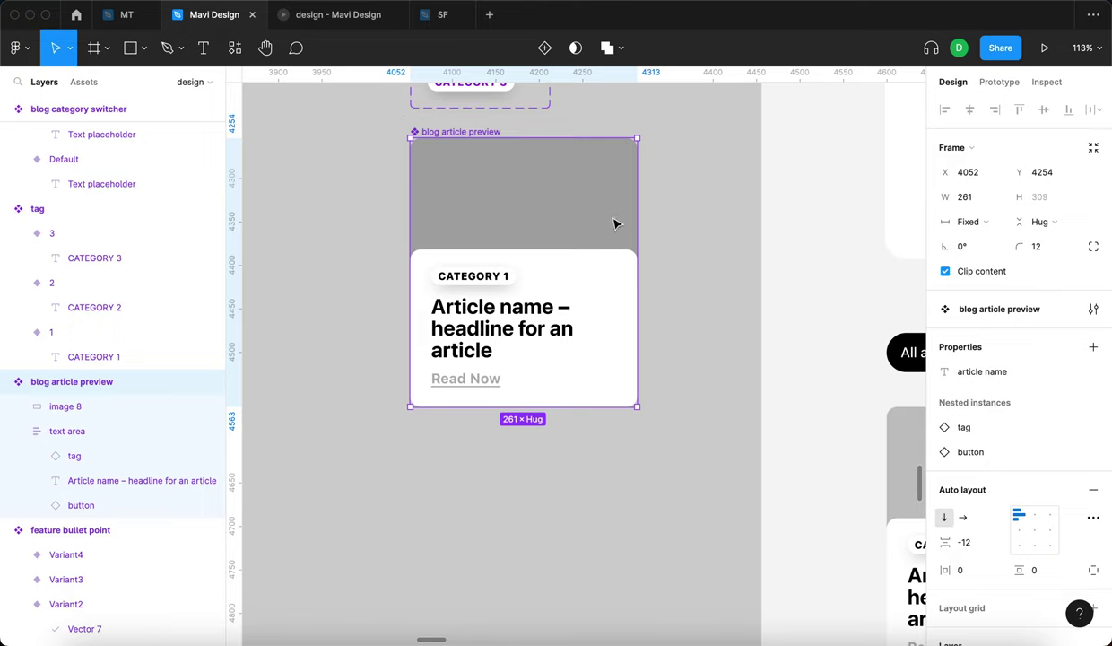
left_click(546, 47)
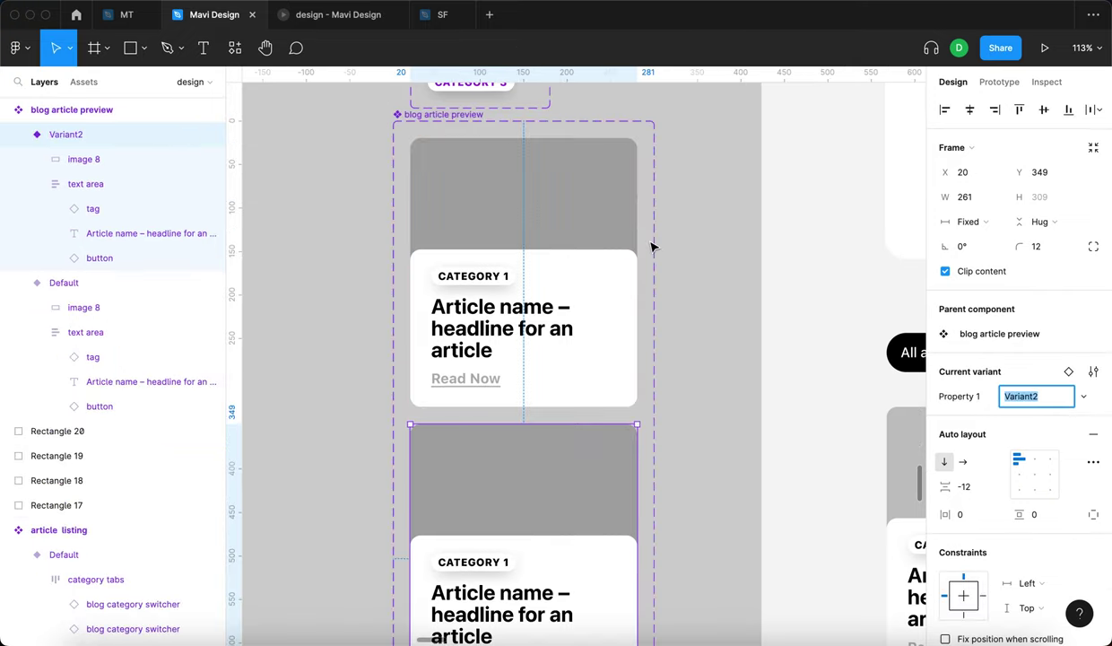
Move the blog article preview component set slightly to X 4052, Y 4250, away from the tag component.
scroll(479, 270, "down", 3)
left_click(444, 157)
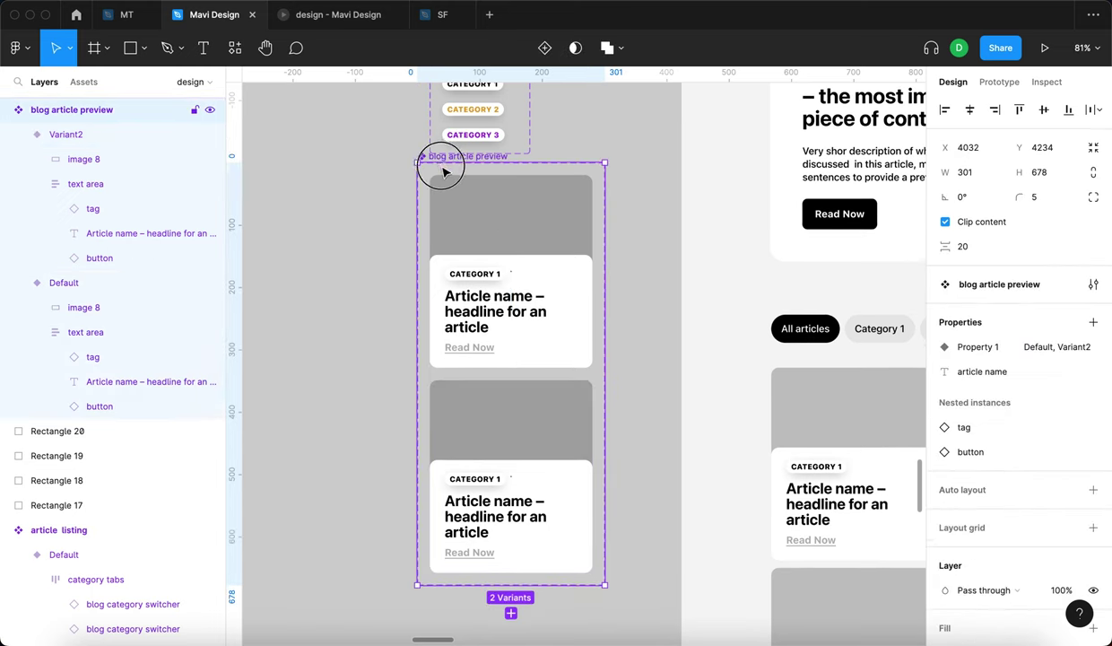
left_click_drag(444, 171, 456, 180)
left_click(361, 272)
left_click(525, 273)
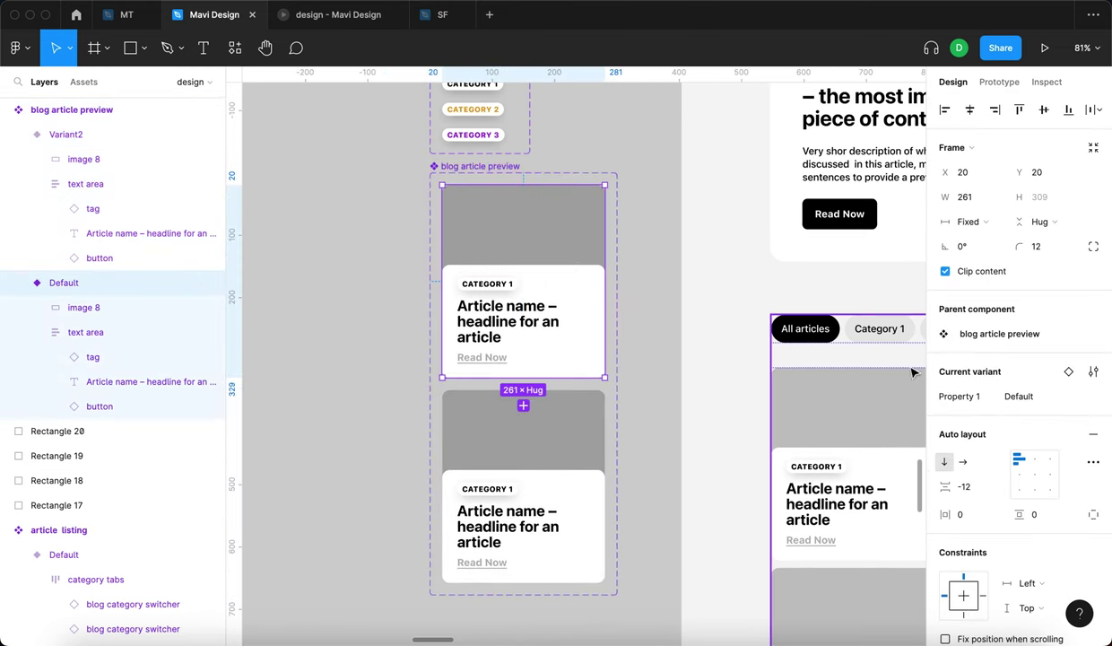
Rename the variant property of the blog article preview component to state.
left_click(476, 167)
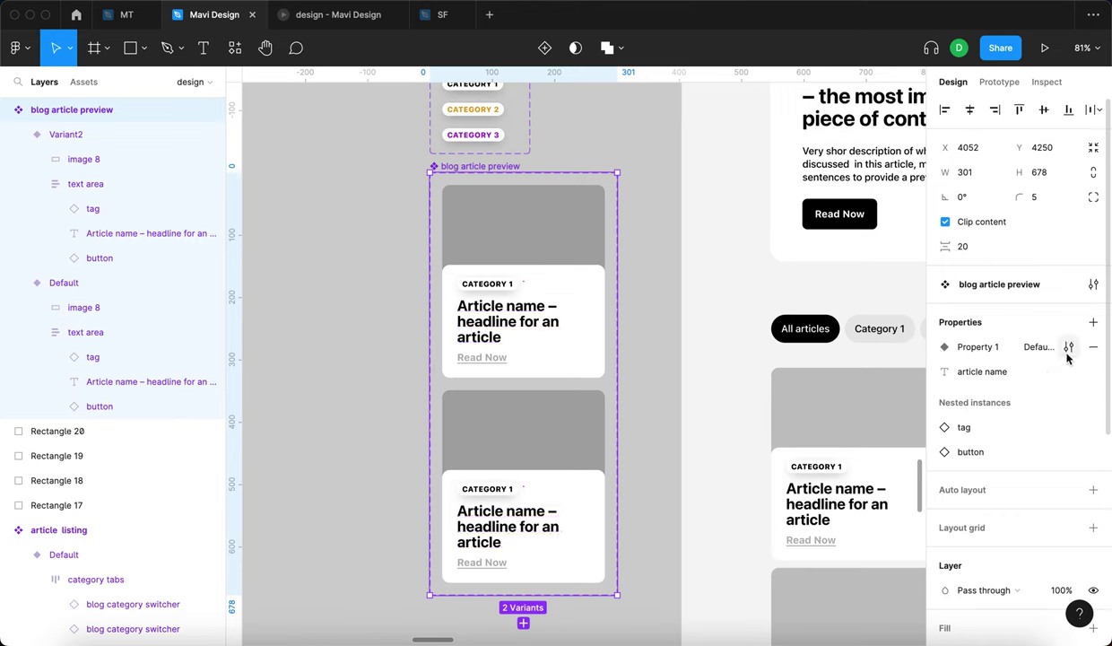
left_click(1069, 349)
left_click(911, 349)
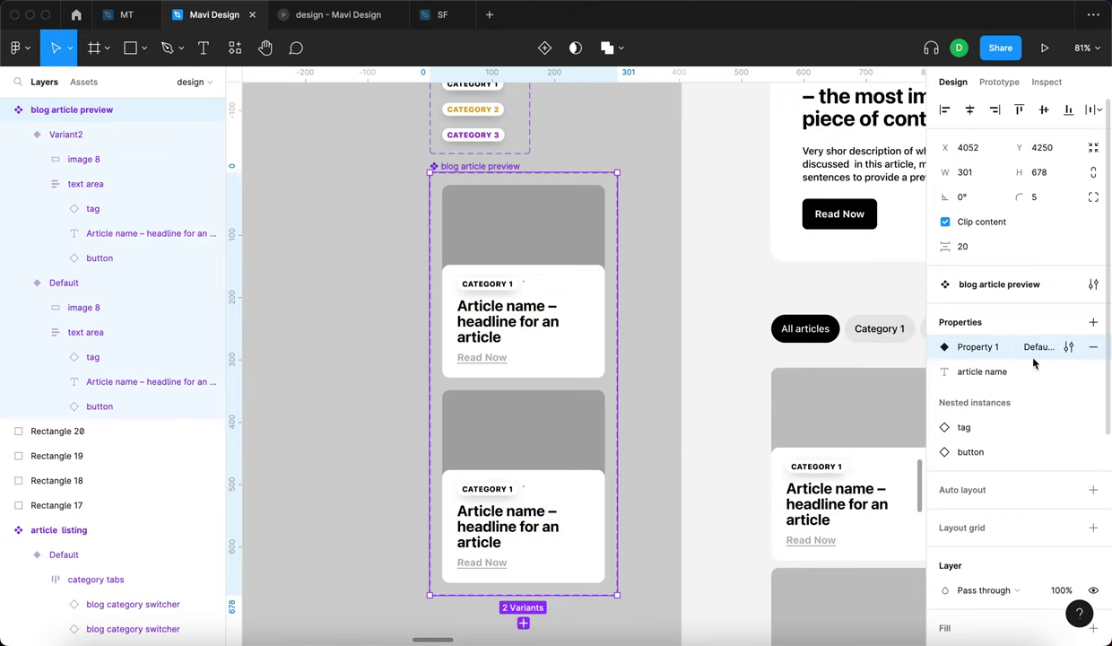
left_click(1064, 349)
type("state")
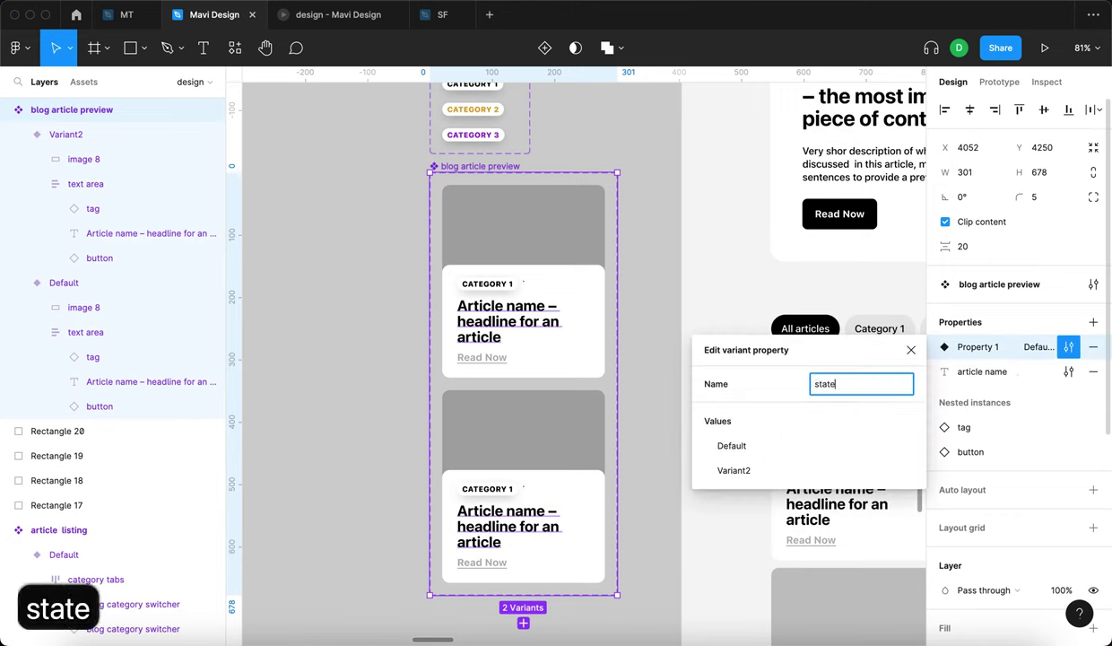
key("Return")
Set the state value of the second blog article preview variant to hover.
left_click(603, 341)
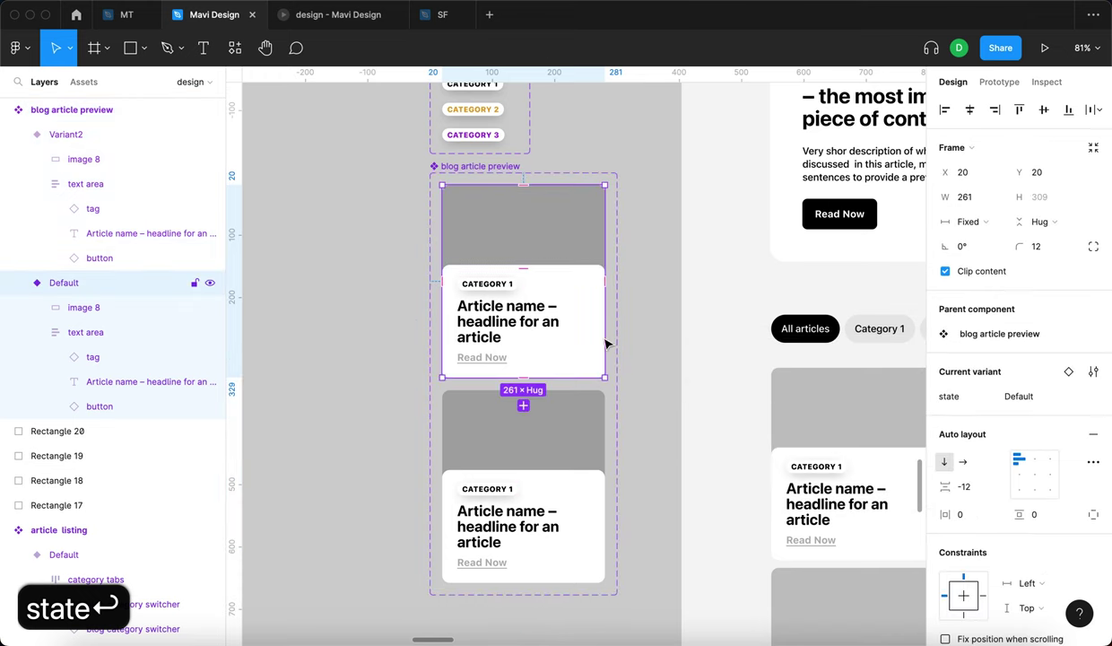
left_click(1008, 396)
left_click(511, 467)
left_click(1053, 396)
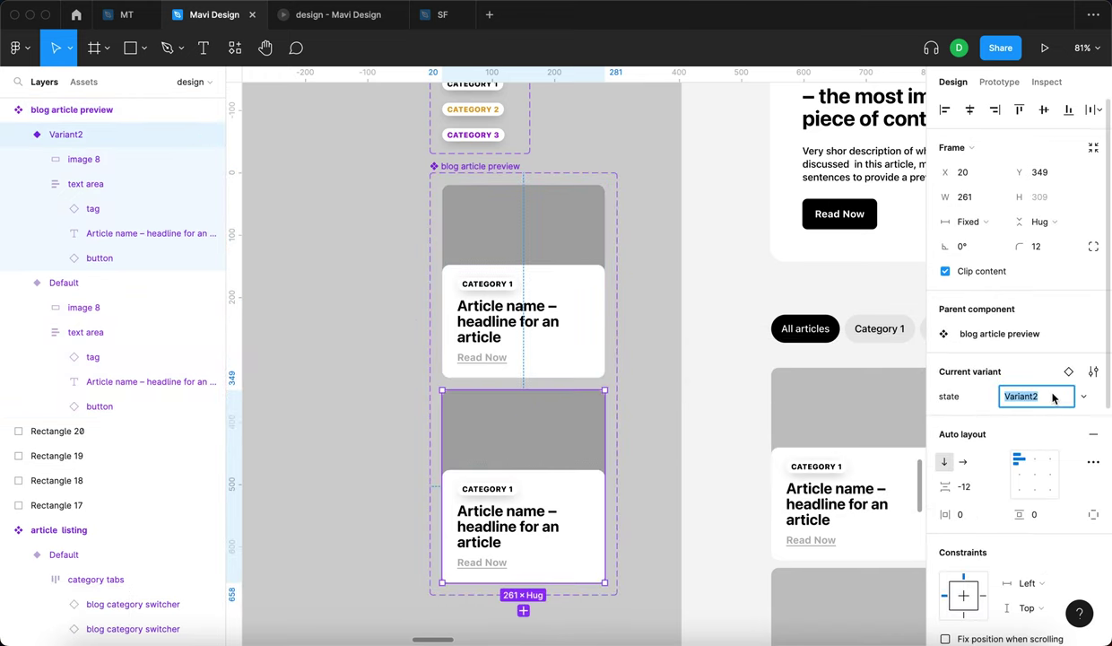
type("hover")
key("Return")
left_click(534, 348)
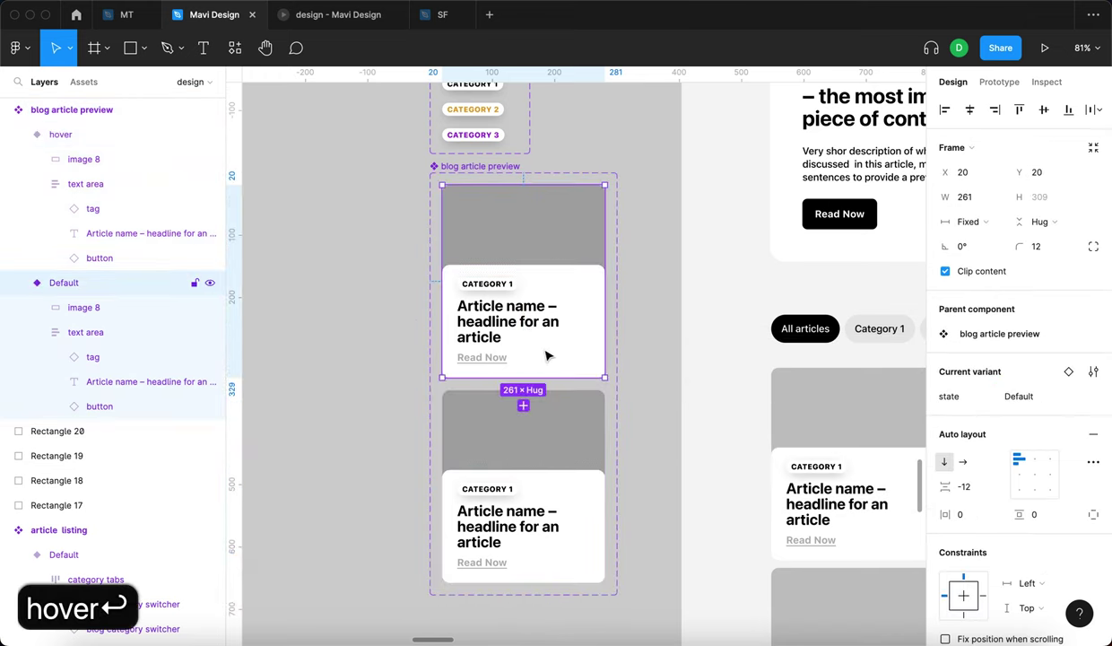
left_click(529, 477)
left_click(363, 302)
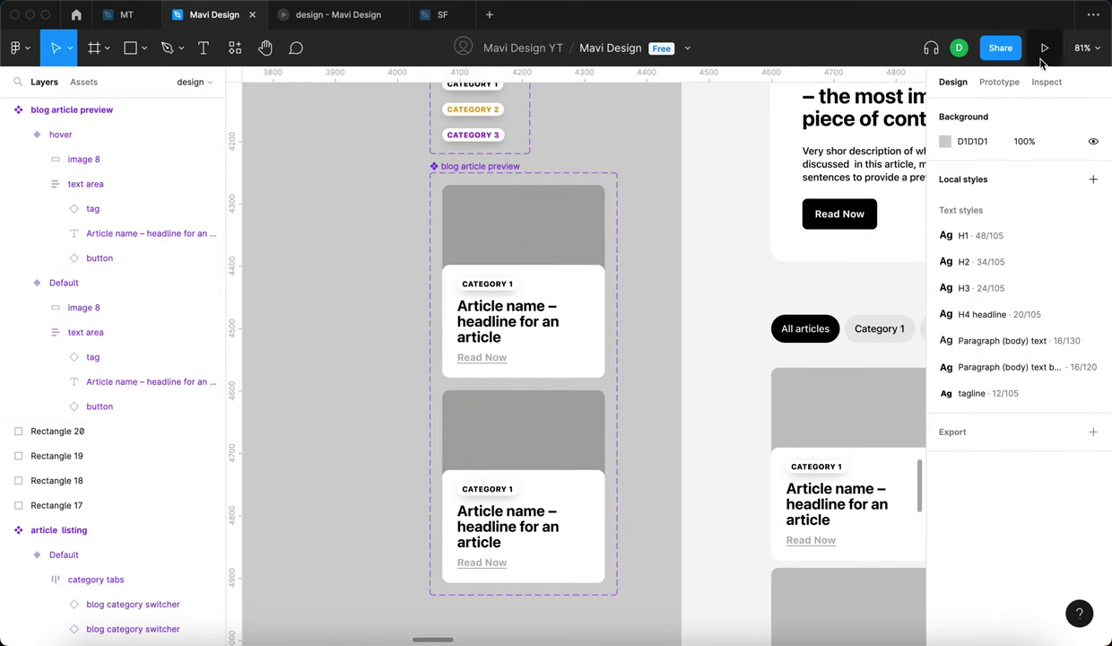
Add a prototype interaction to the Default article card variant that changes it to the hover variant.
left_click(1016, 84)
left_click(535, 235)
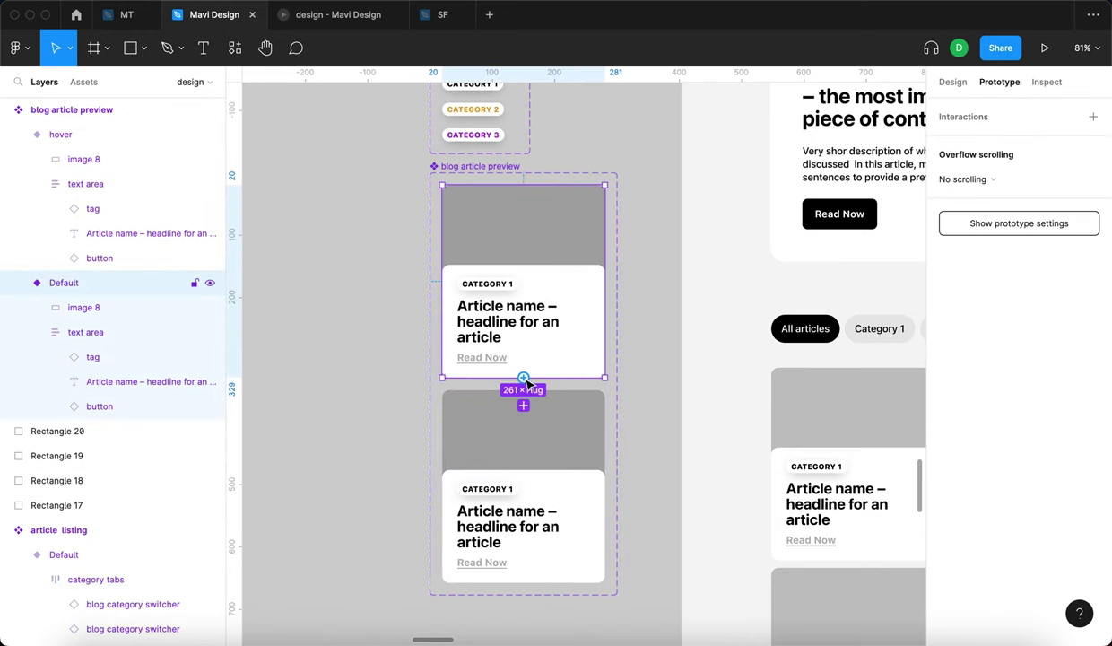
scroll(527, 383, "up", 3)
left_click_drag(528, 378, 608, 412)
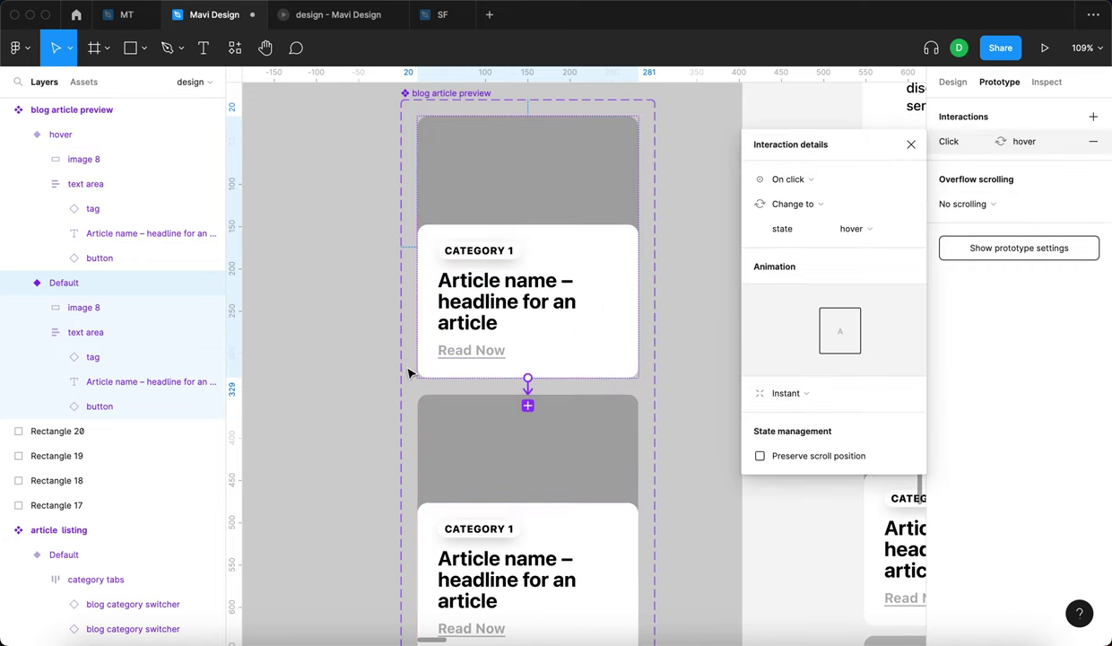
scroll(405, 368, "down", 3)
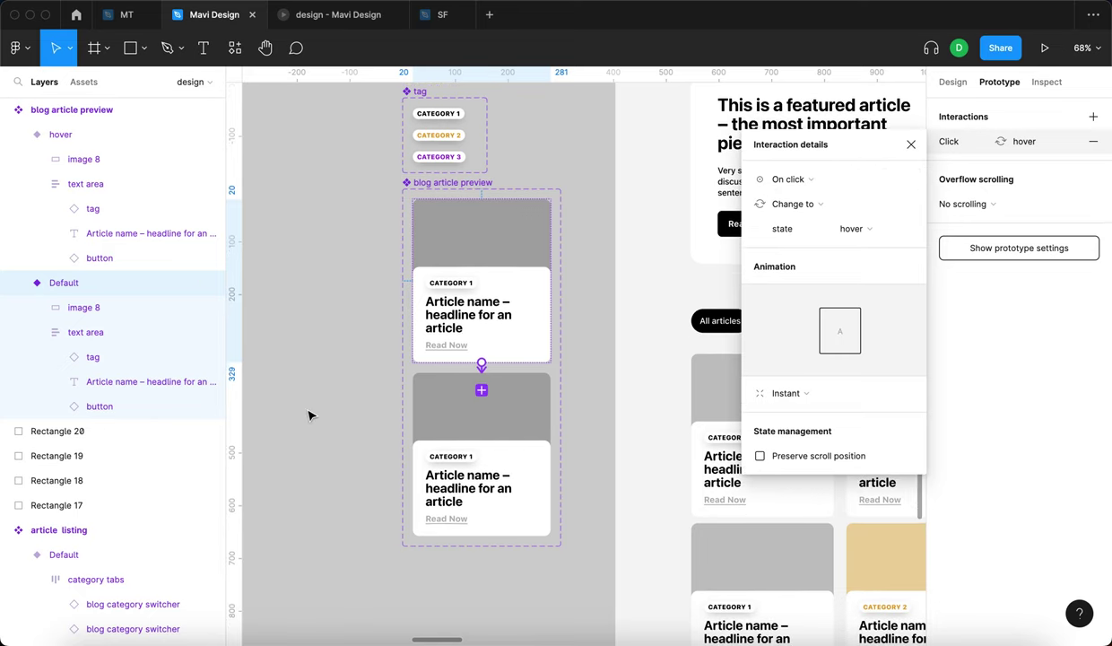
scroll(308, 415, "up", 5)
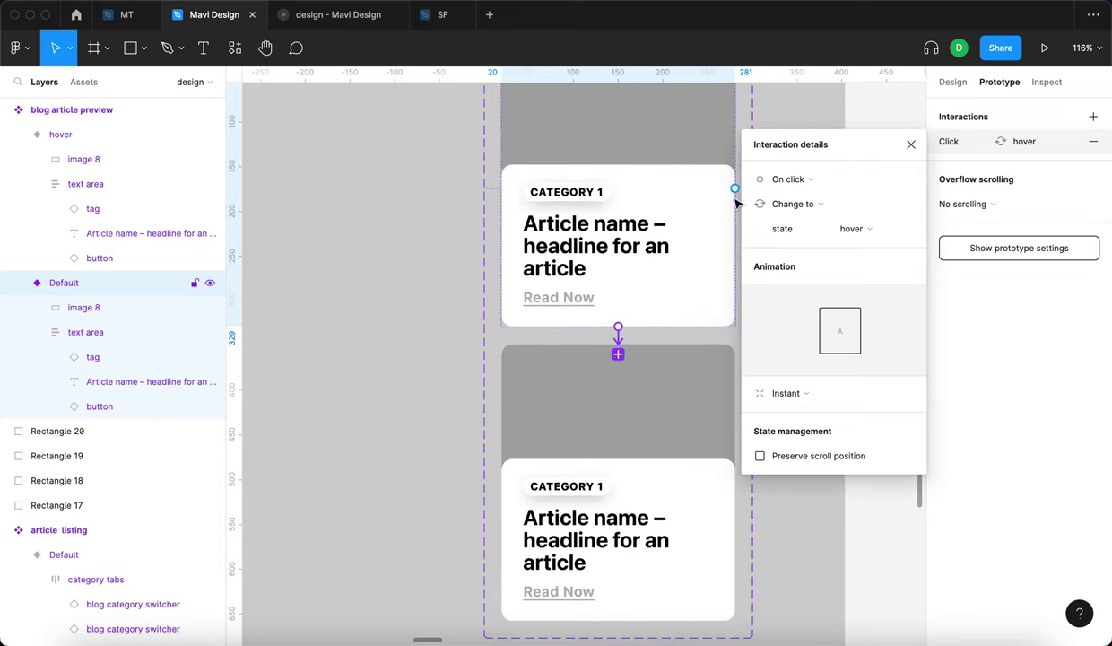
Set the trigger of the Default card's interaction to While hovering and close its details.
left_click(830, 178)
left_click(841, 216)
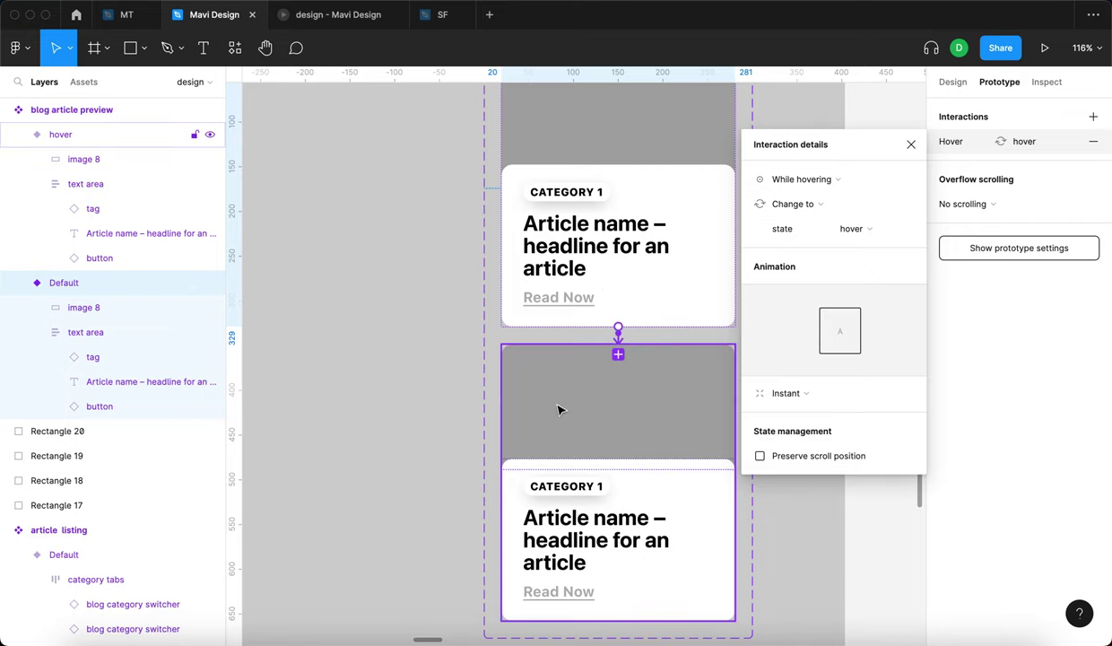
left_click(911, 144)
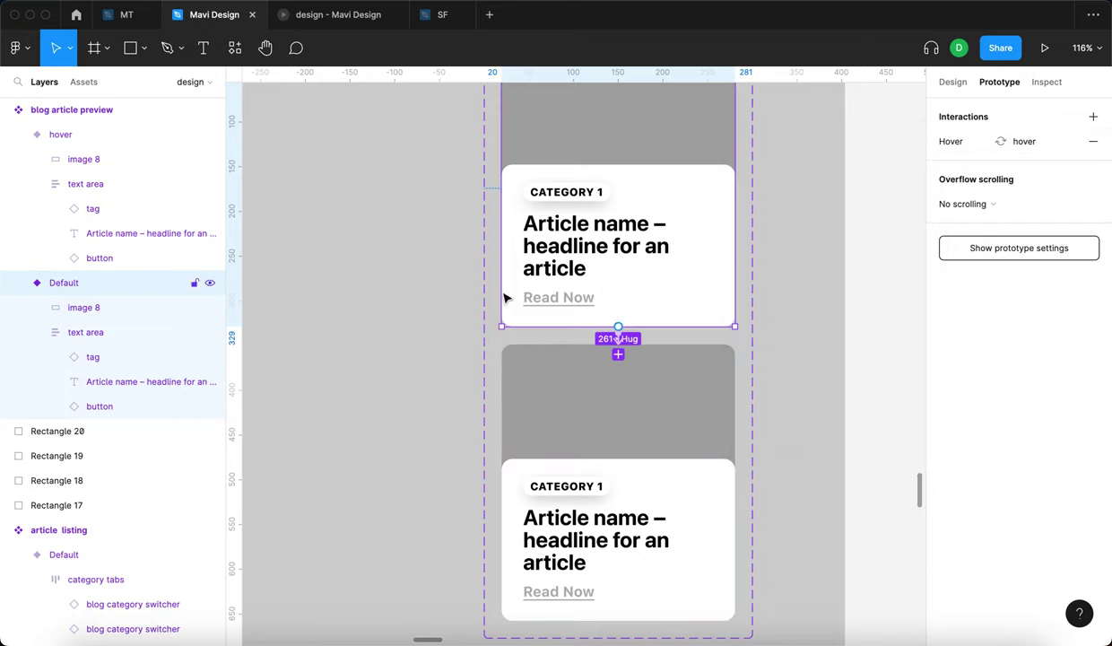
left_click(372, 340)
scroll(370, 395, "down", 5)
scroll(340, 430, "down", 3)
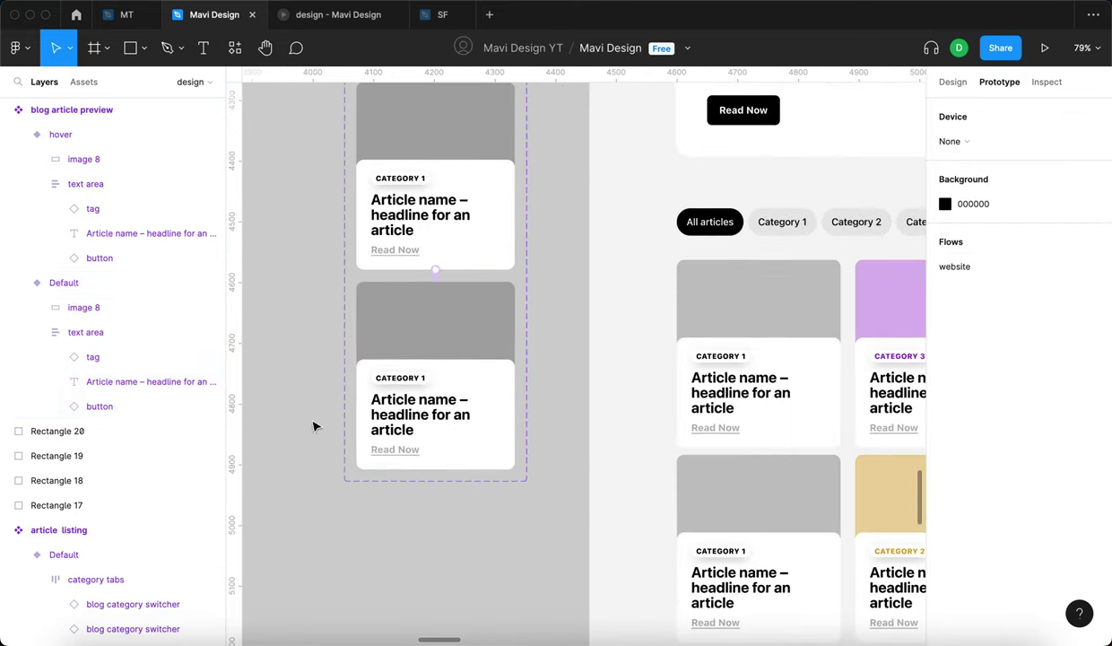
scroll(339, 370, "up", 4)
scroll(345, 412, "up", 4)
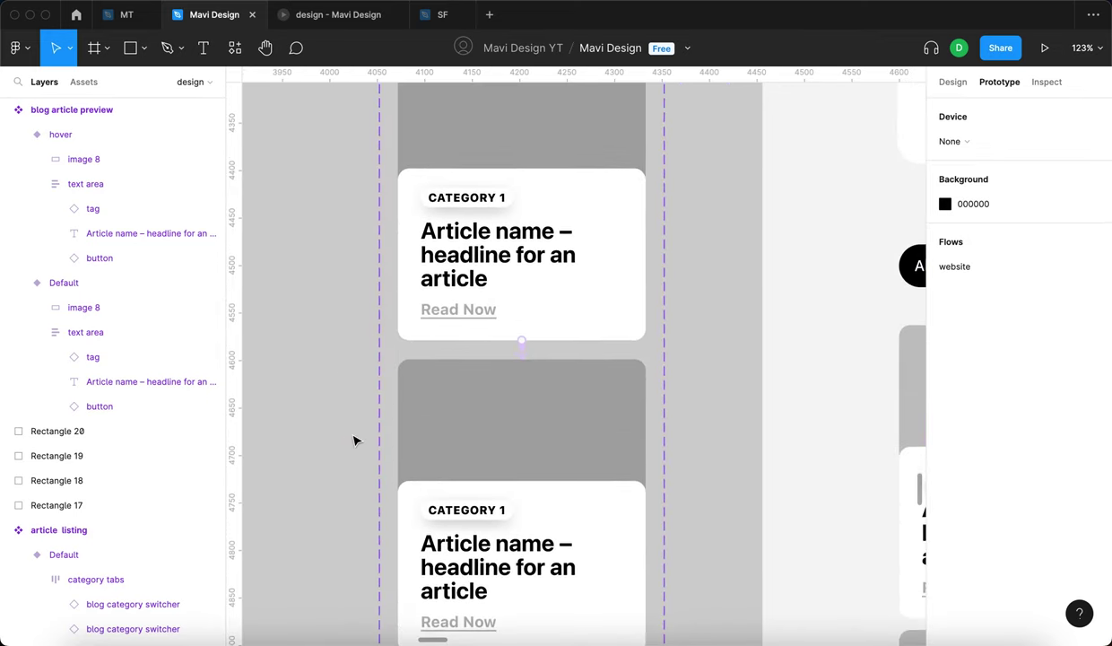
left_click(543, 285)
scroll(534, 269, "down", 3)
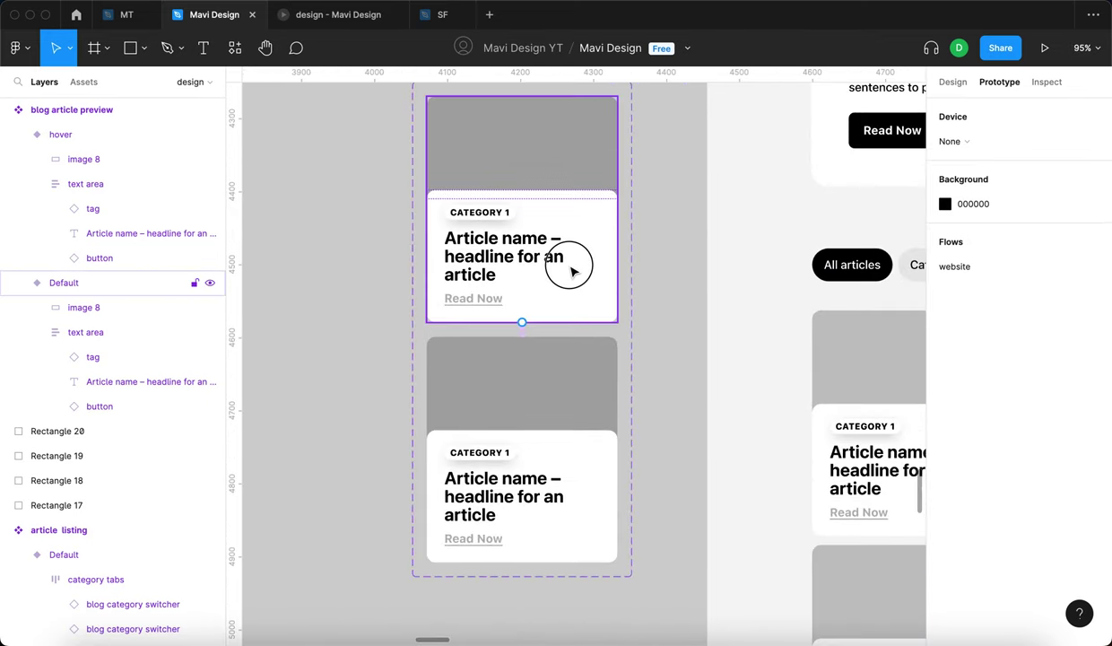
left_click(578, 434)
left_click(360, 418)
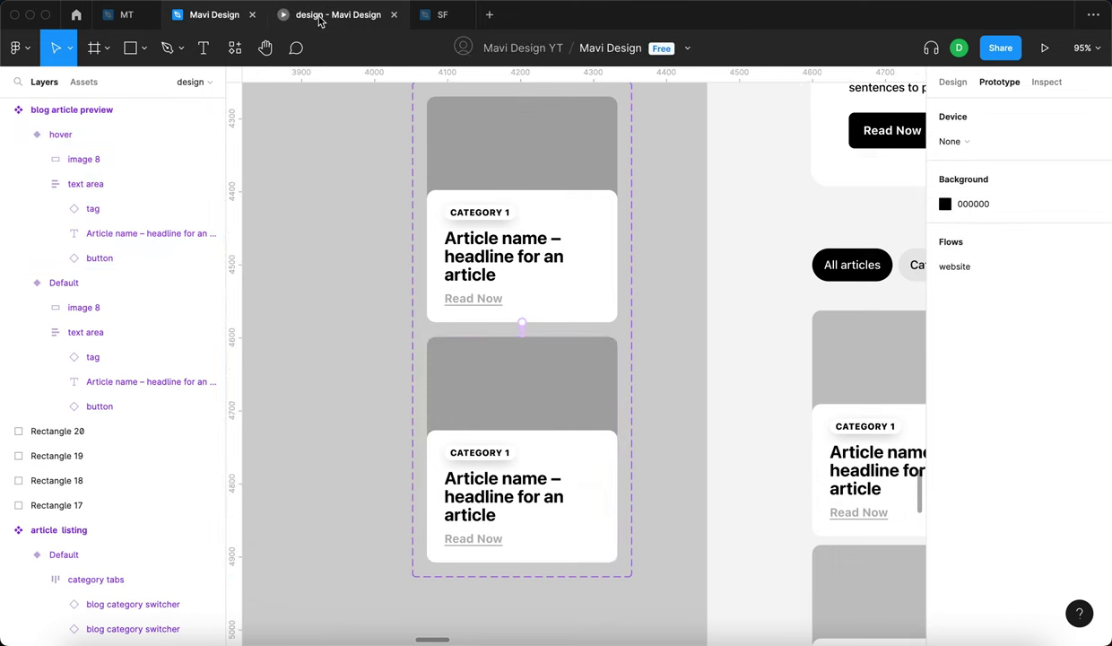
Restart the prototype, open the Blog page from Resources to examine the article cards, and return to the design file.
left_click(319, 16)
left_click(559, 266)
left_click(700, 184)
key("r")
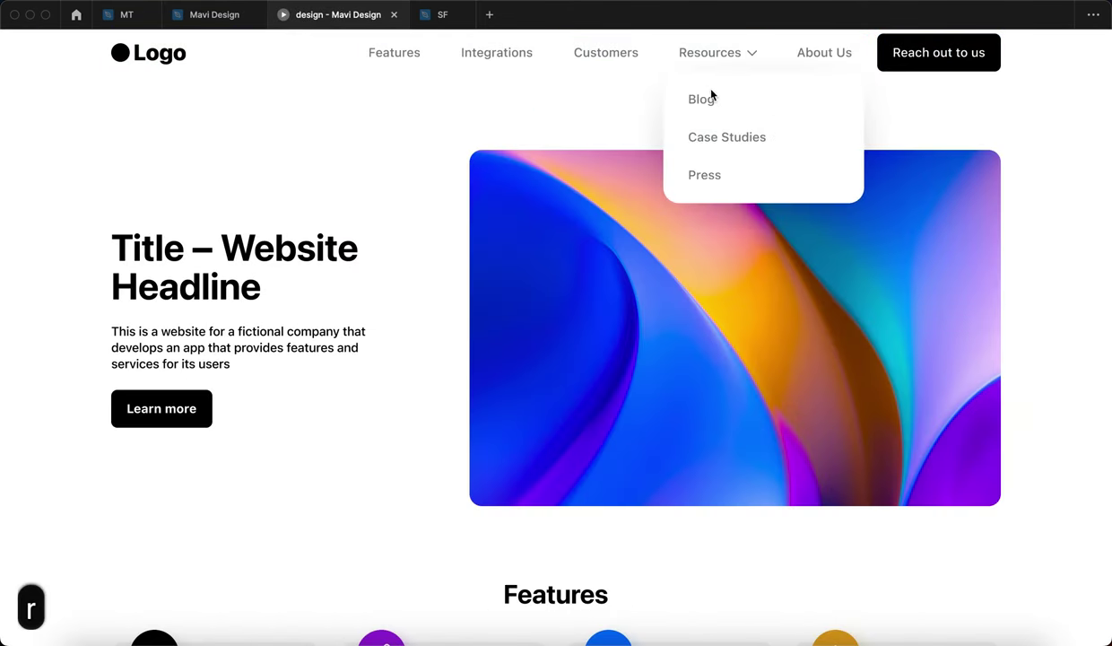
left_click(709, 99)
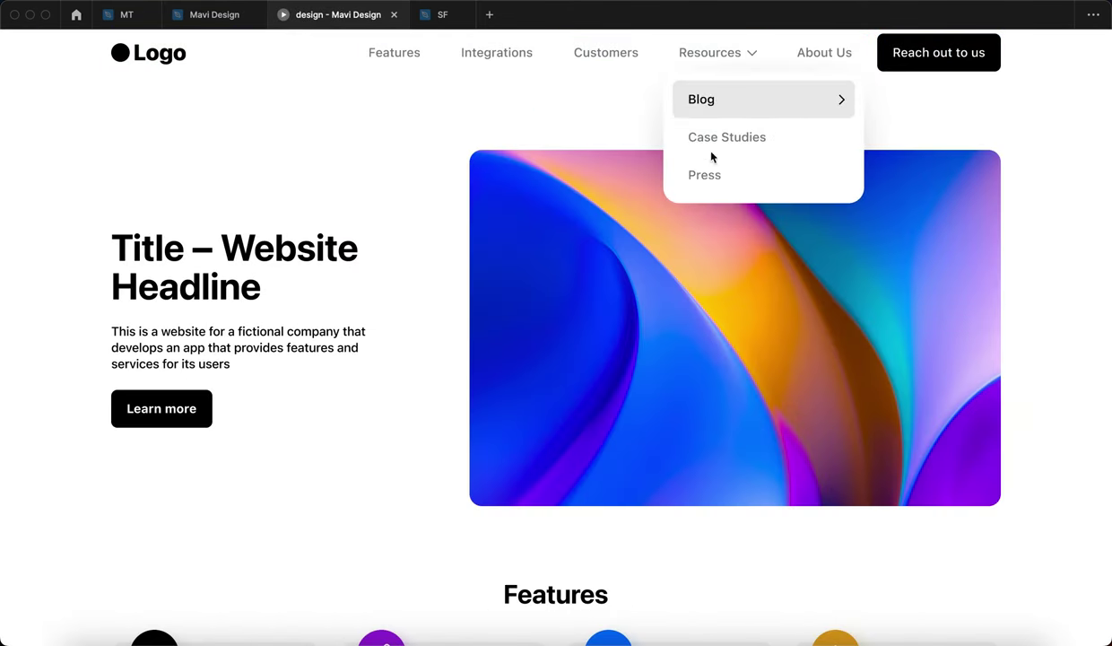
scroll(671, 313, "down", 5)
left_click(671, 312)
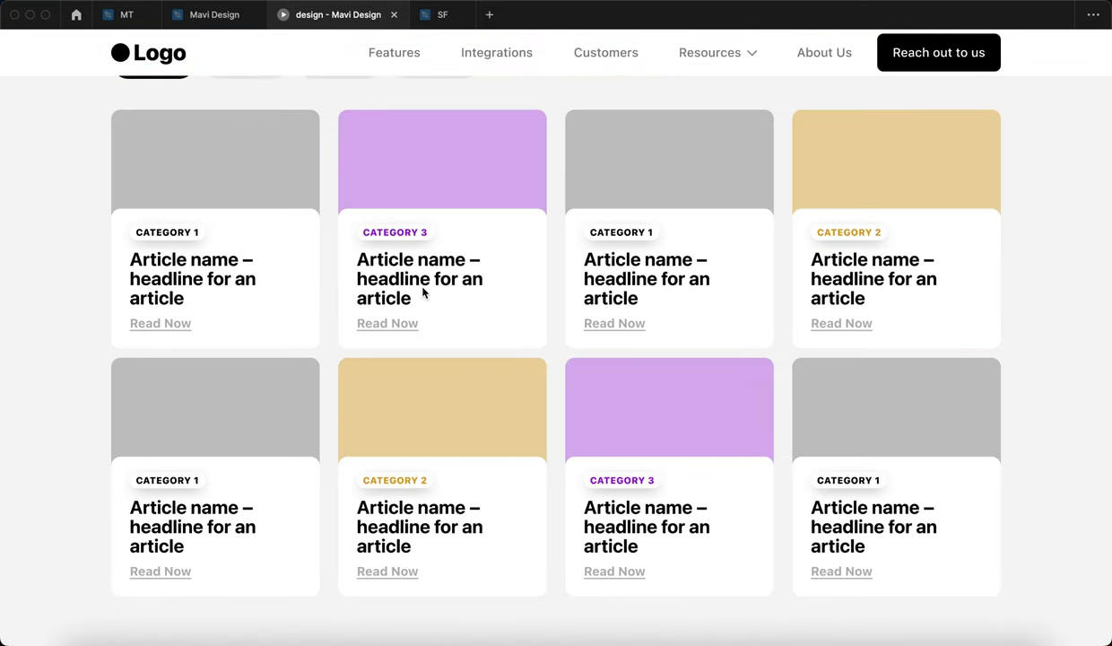
left_click(228, 16)
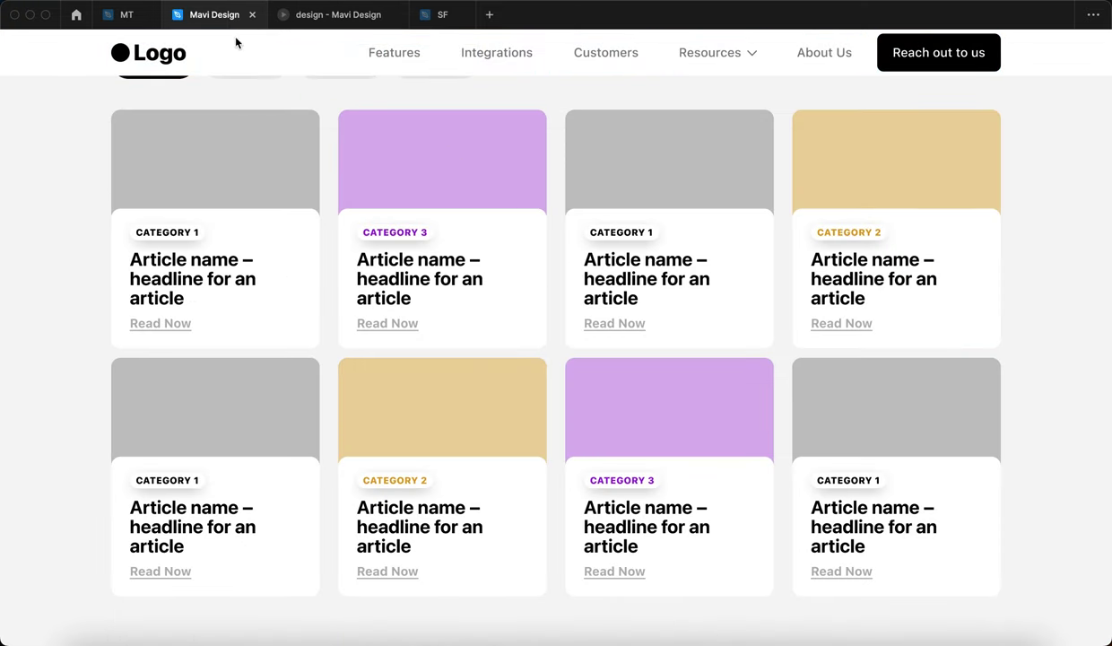
Set the opacity of the Read Now button in the hover variant of the article card to 100%.
left_click(466, 538)
double_click(470, 541)
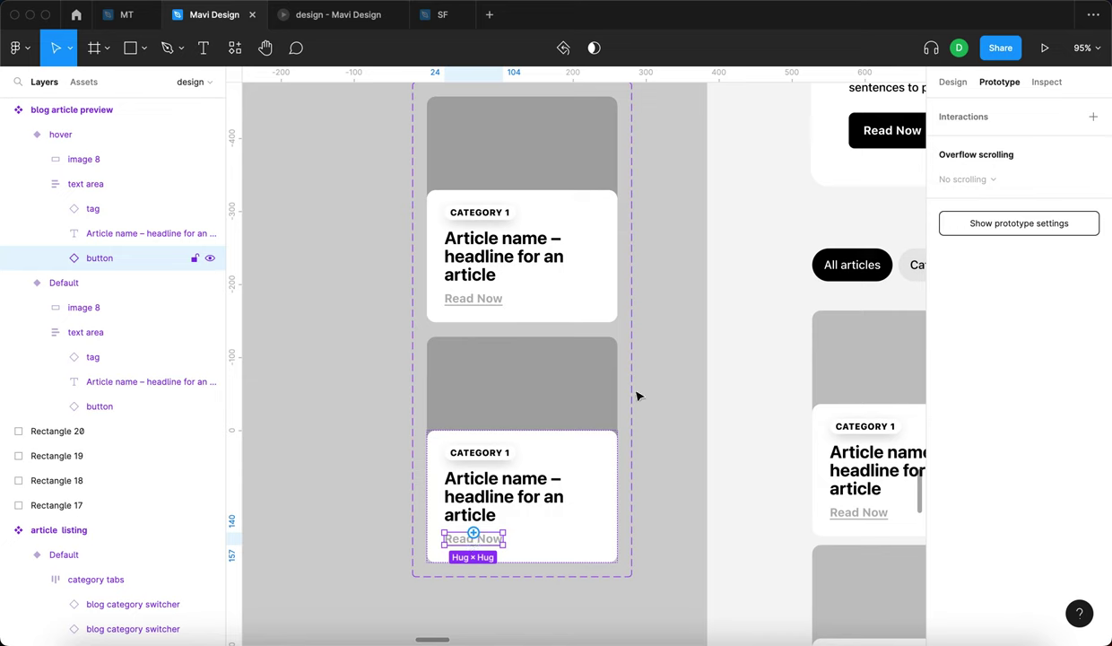
left_click(953, 82)
scroll(1032, 534, "down", 3)
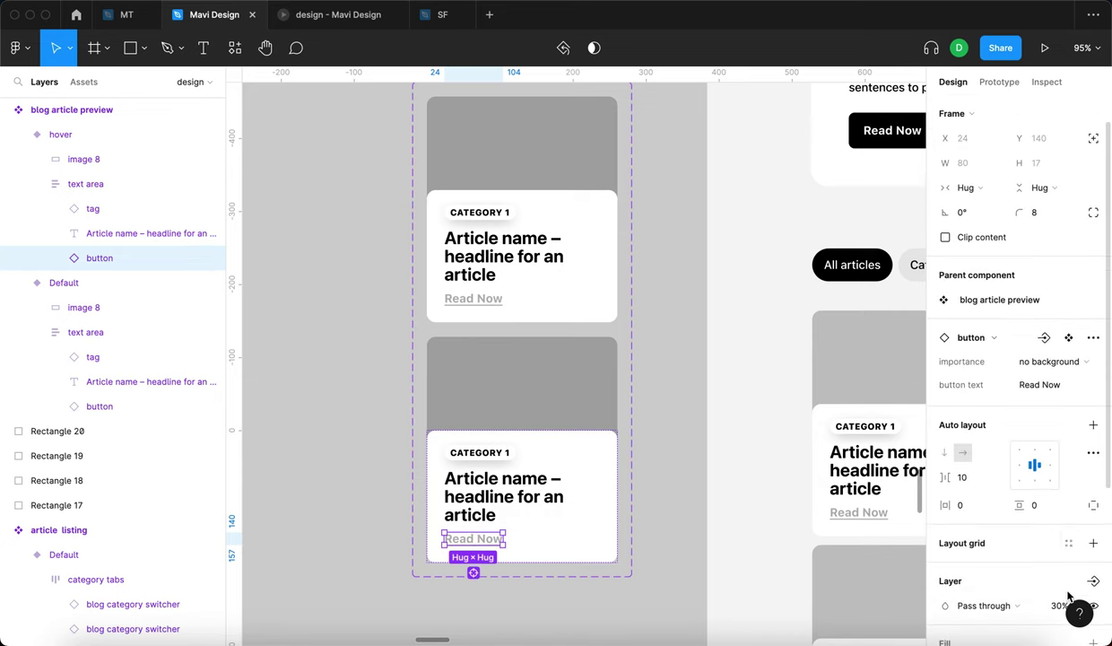
left_click(1040, 534)
type("100")
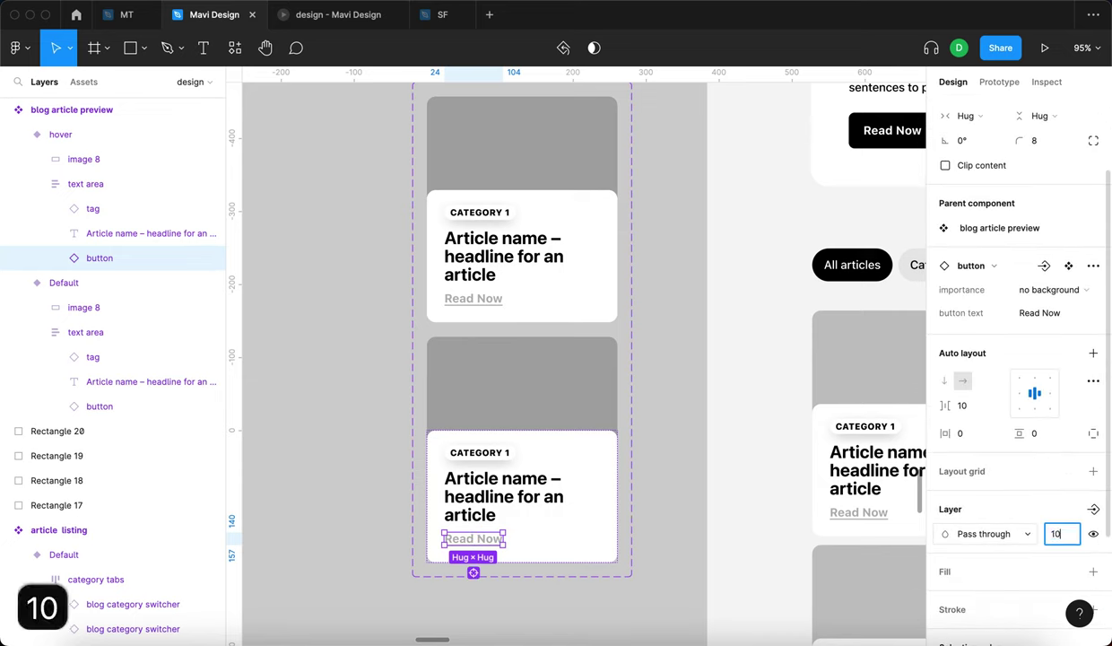
key("Return")
left_click(291, 400)
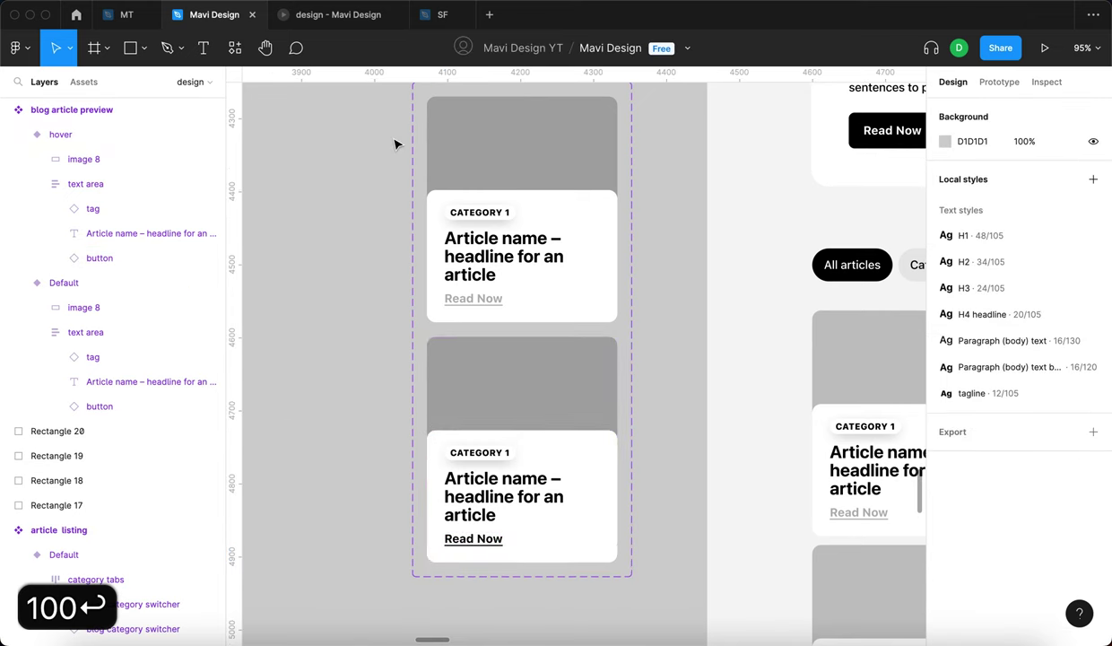
Check the Read Now hover effect on the article cards across the prototype's blog page and return to the design file.
left_click(353, 25)
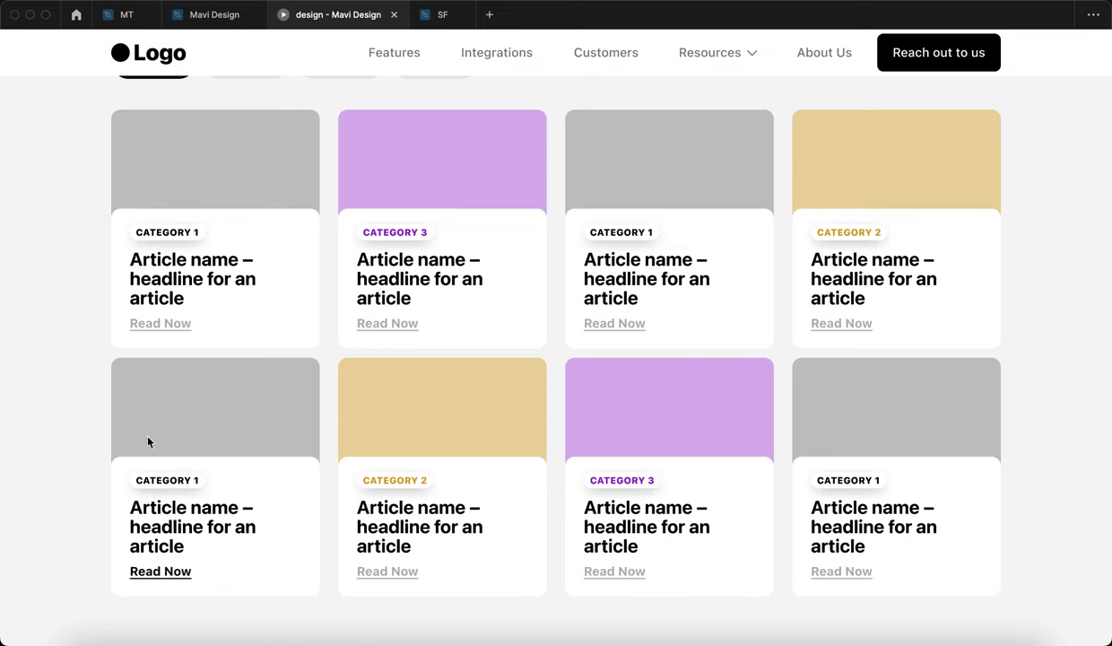
scroll(98, 425, "up", 5)
scroll(97, 425, "up", 2)
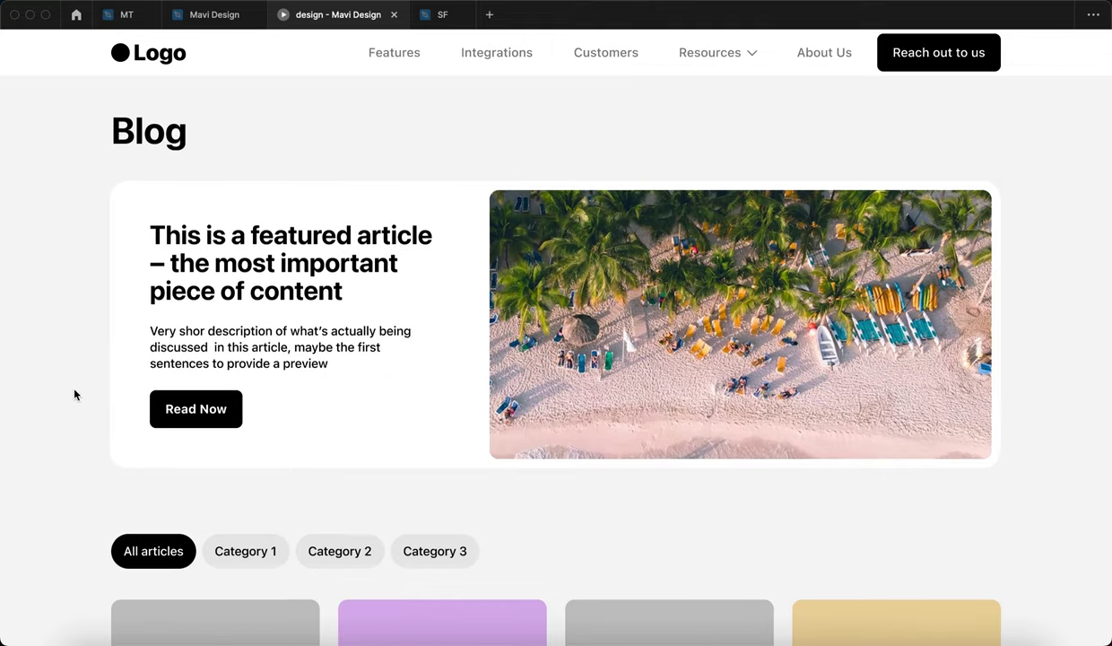
scroll(71, 377, "down", 10)
scroll(71, 377, "up", 4)
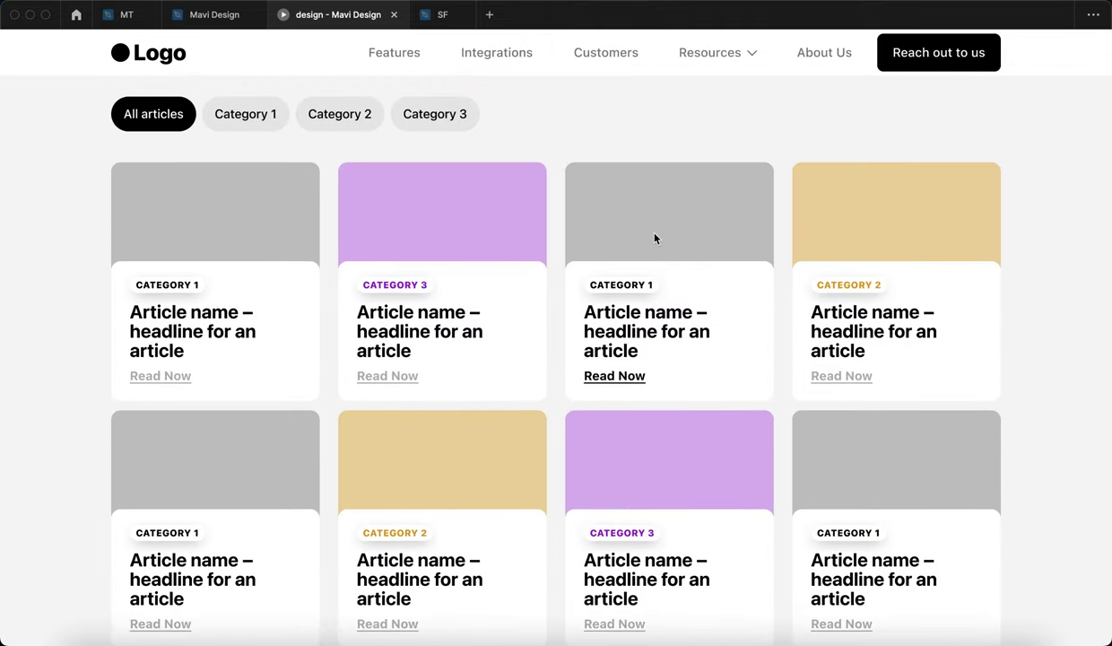
left_click(214, 14)
key("super+y")
key("super+z")
key("super+z")
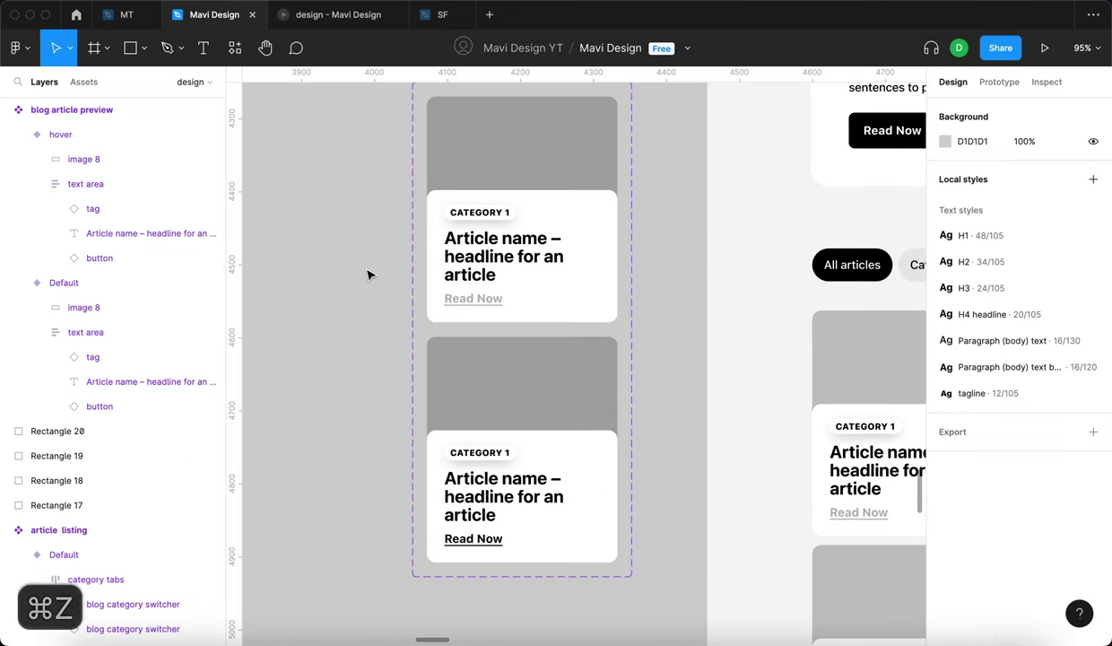
scroll(355, 271, "right", 1)
left_click(502, 249)
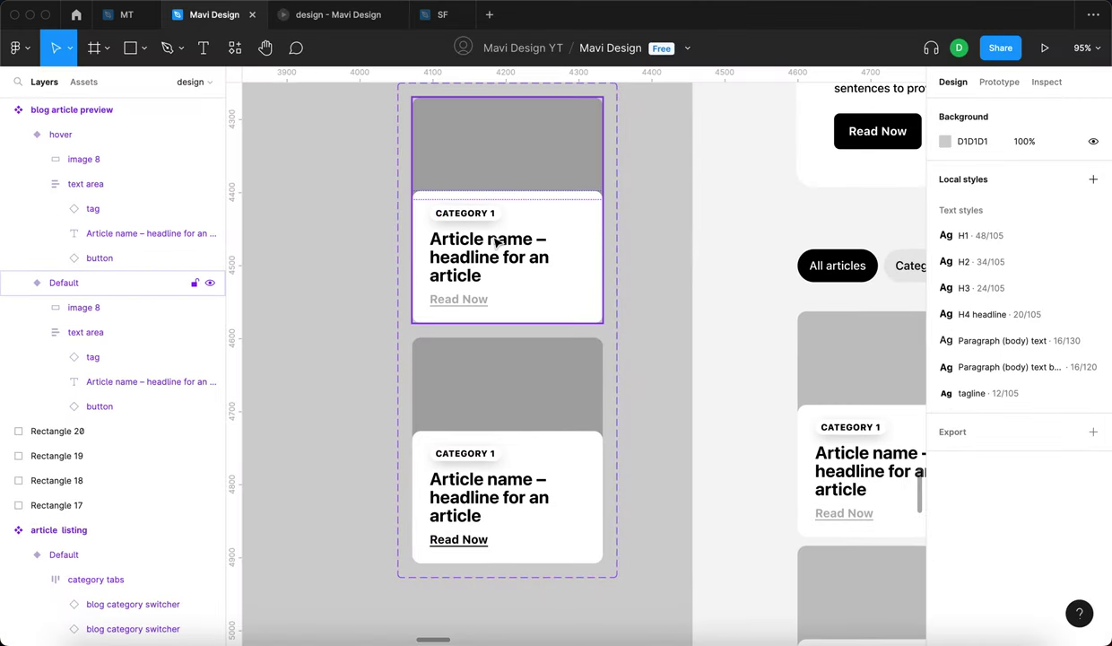
left_click(502, 258)
left_click(350, 290)
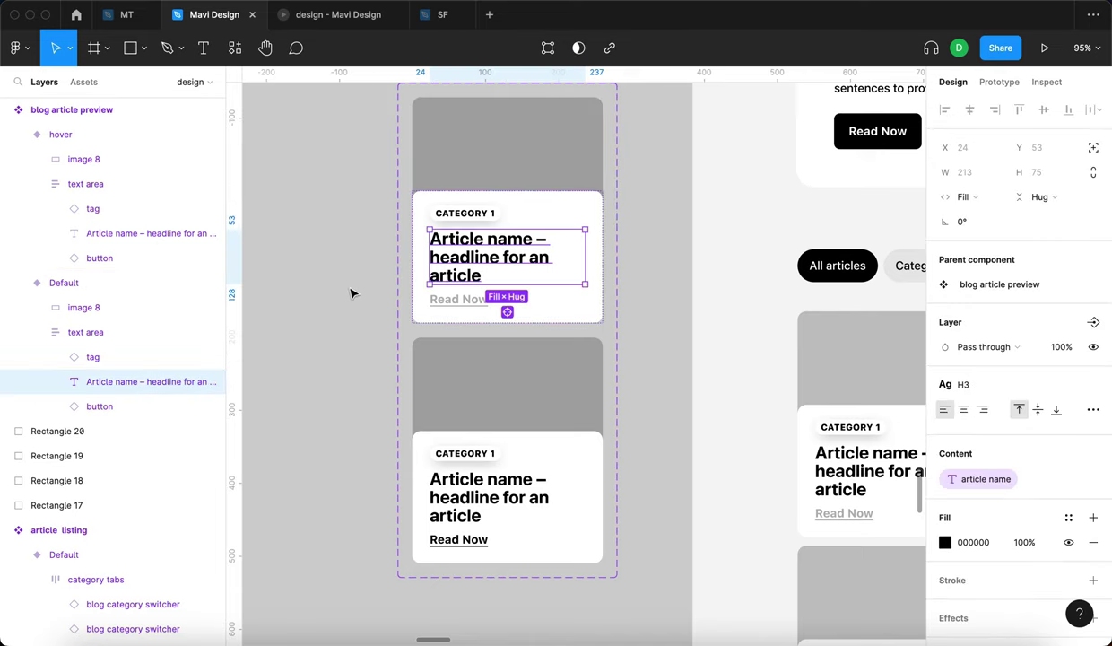
Recheck the article cards' hover behaviour in the prototype and switch back to the design file.
left_click(315, 16)
scroll(454, 352, "up", 5)
scroll(638, 358, "down", 6)
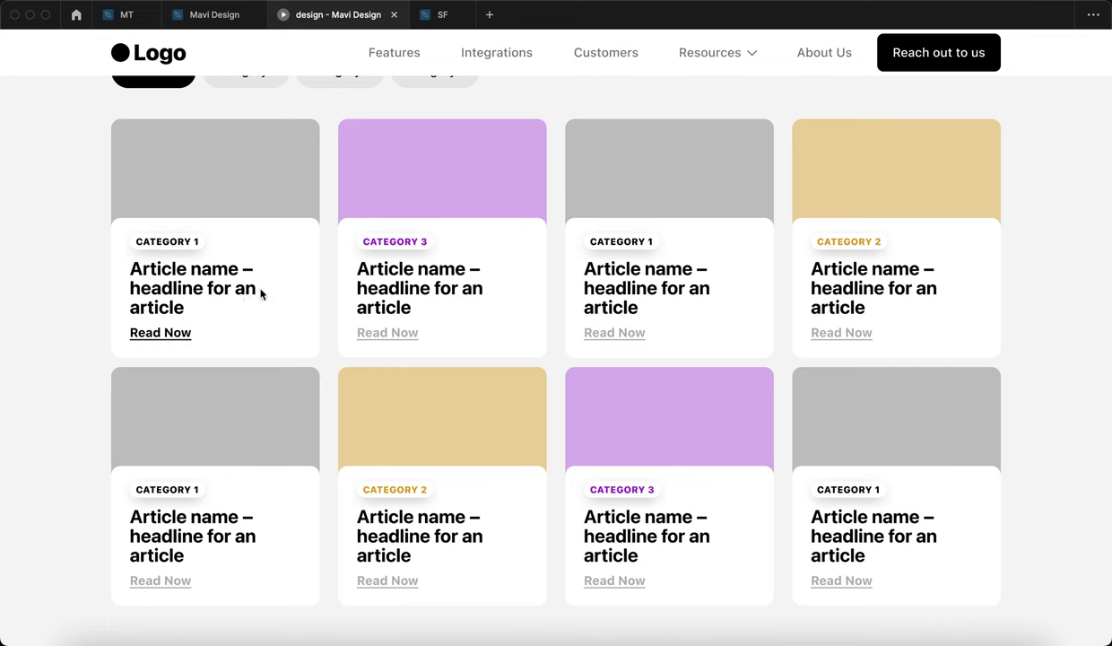
left_click(217, 19)
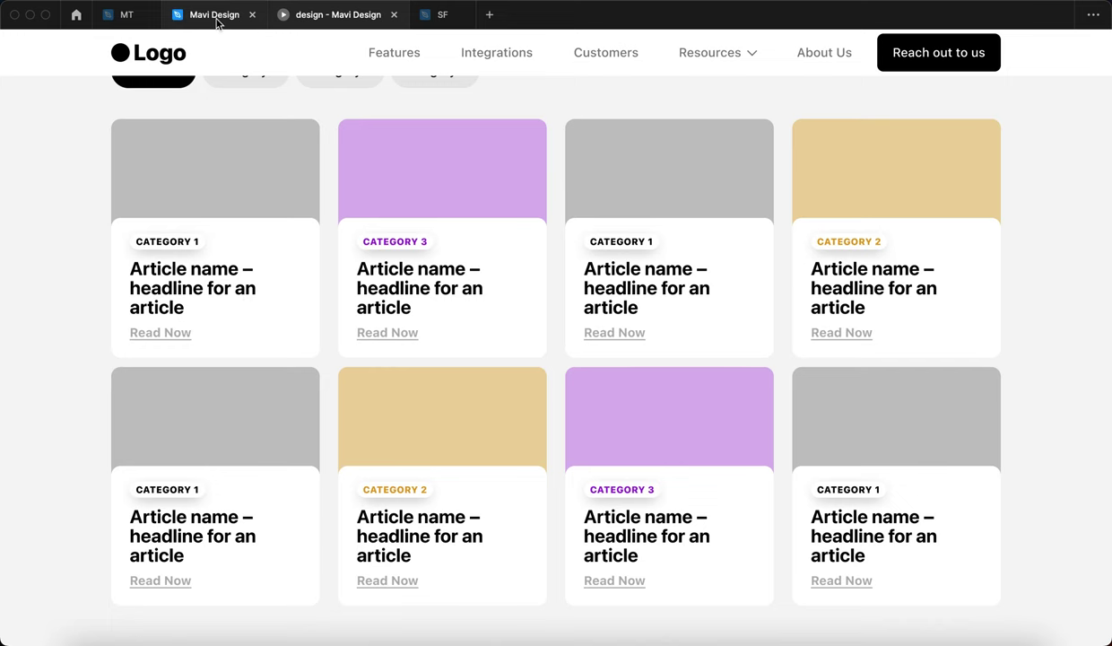
Apply the H4 headline text style to the article name in both the default and hover variants of the blog article preview component.
left_click(479, 244, "super")
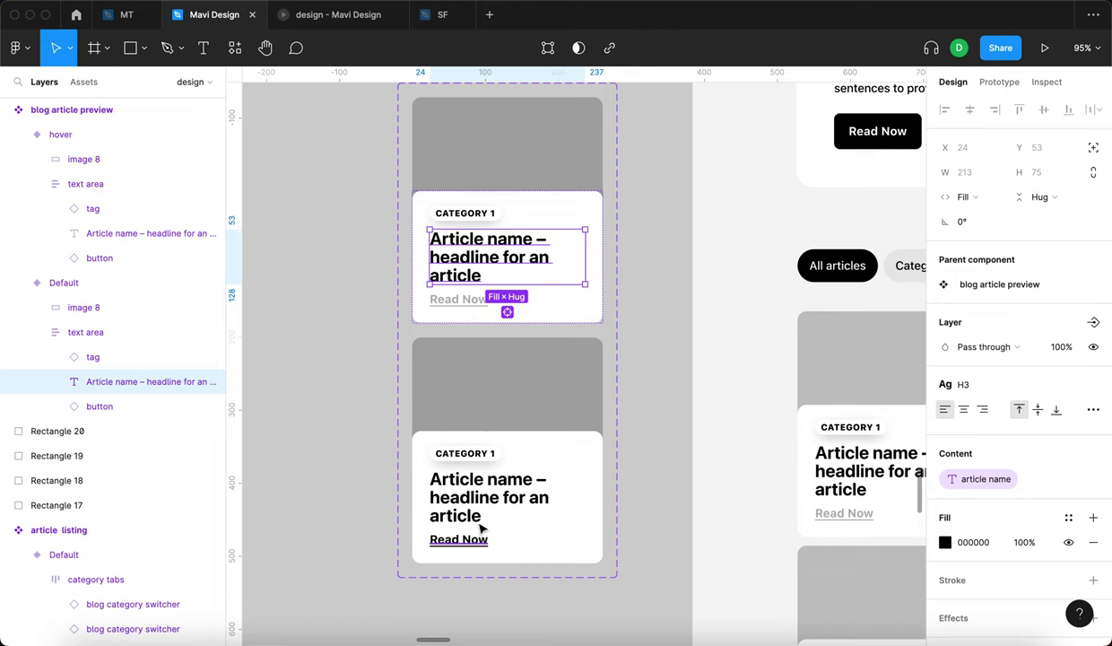
left_click(497, 498, "shift")
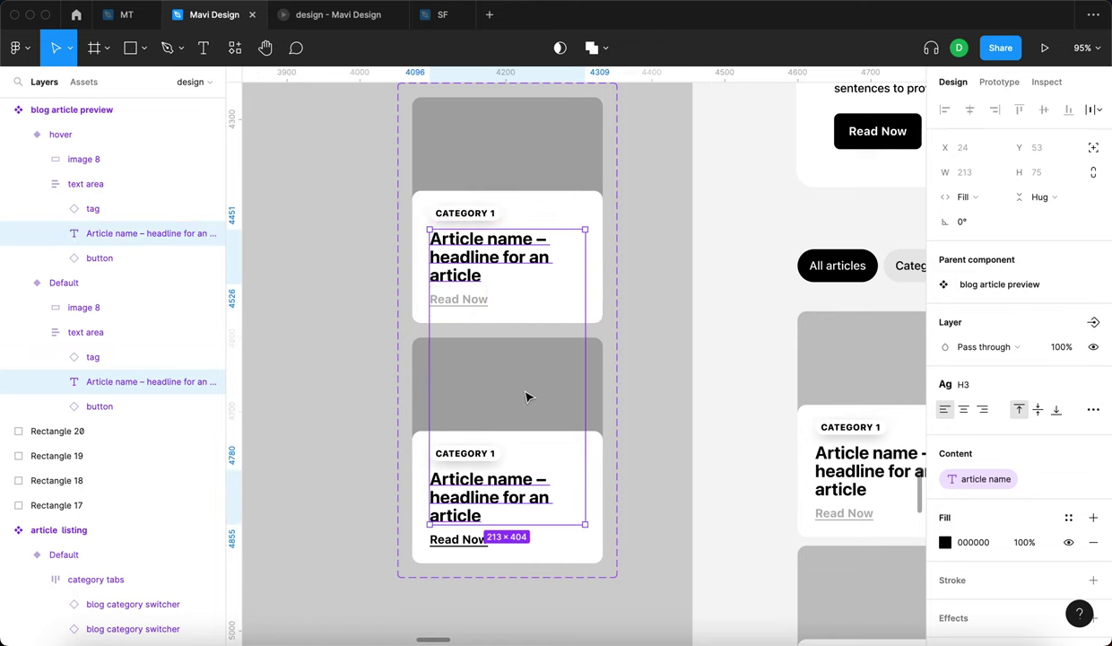
left_click(993, 392)
left_click(1024, 557)
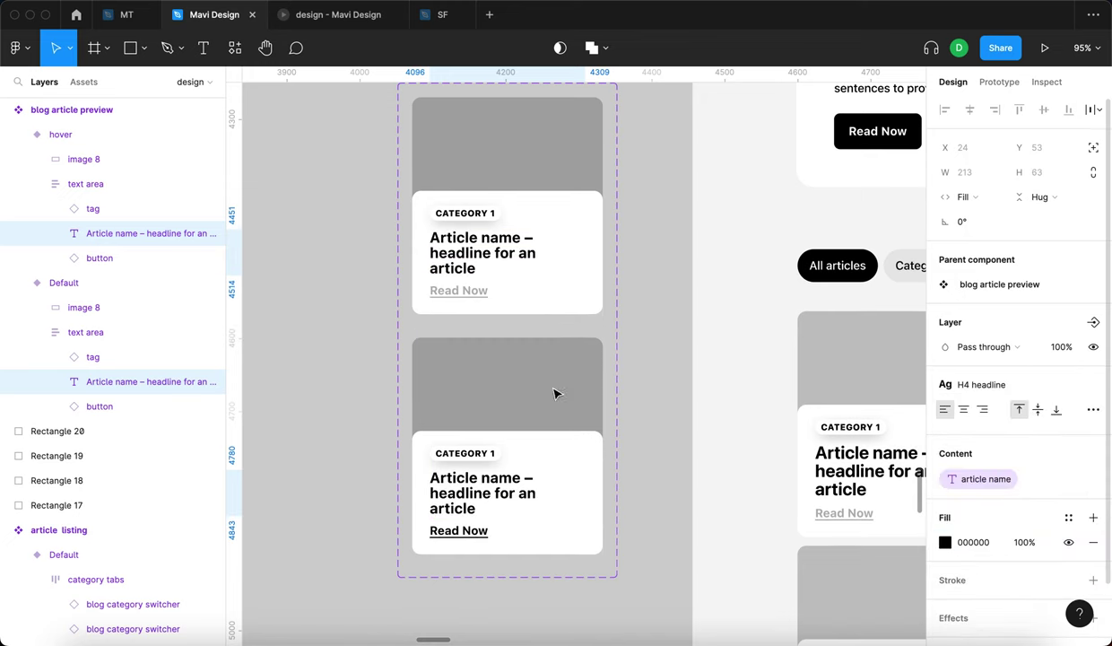
left_click(339, 341)
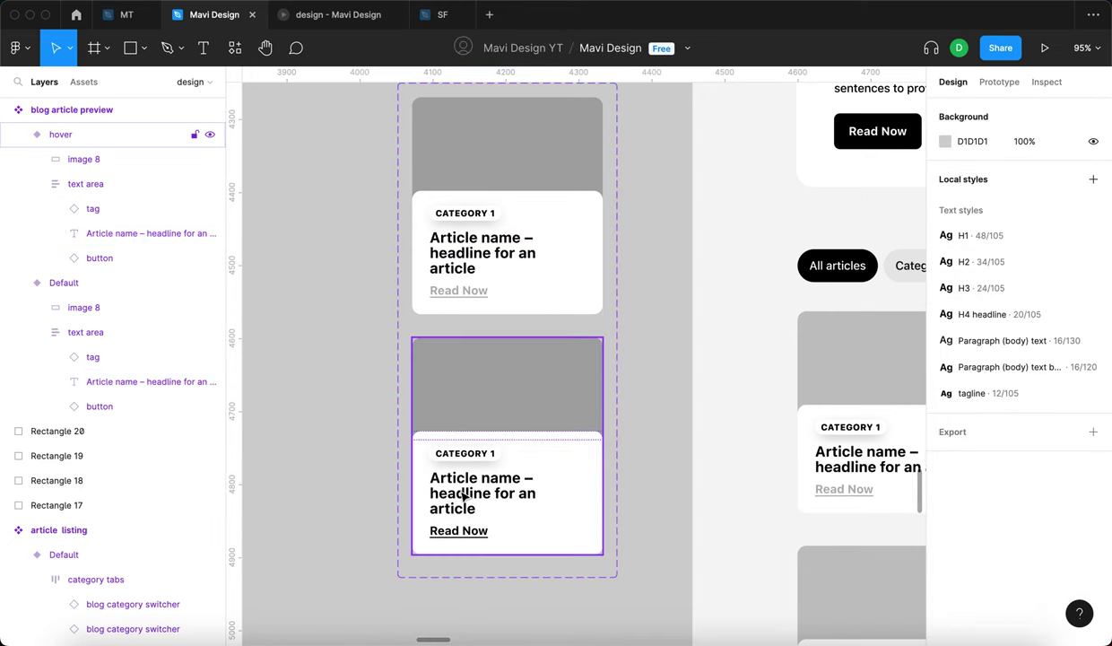
Check the restyled article headlines on the prototype's blog page and return to the design file.
left_click(328, 15)
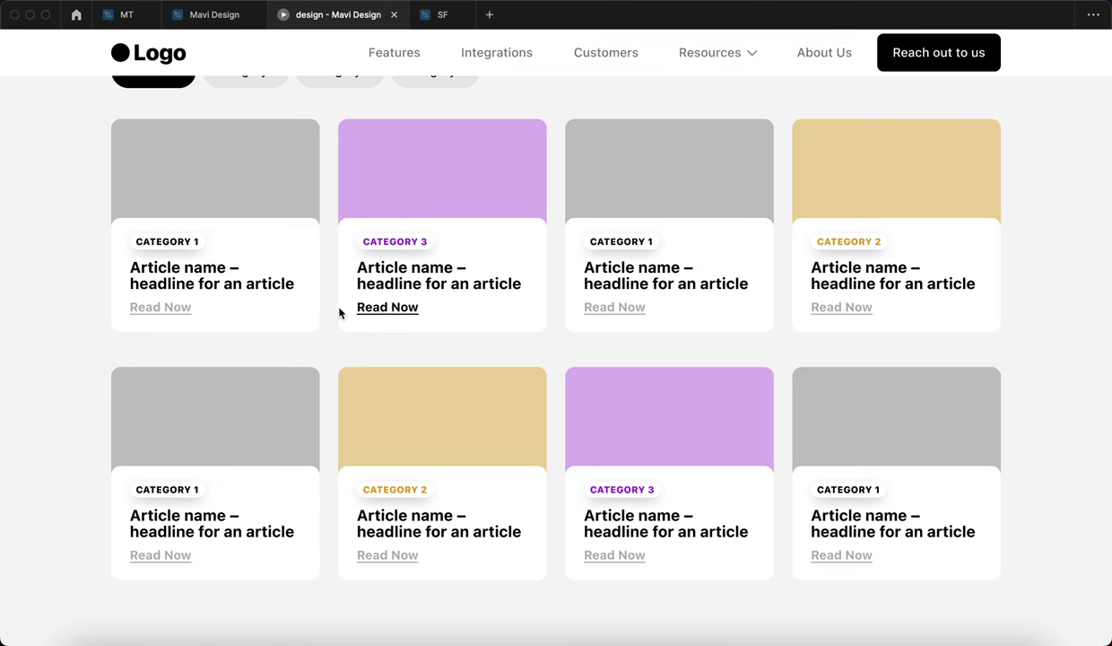
scroll(767, 388, "up", 4)
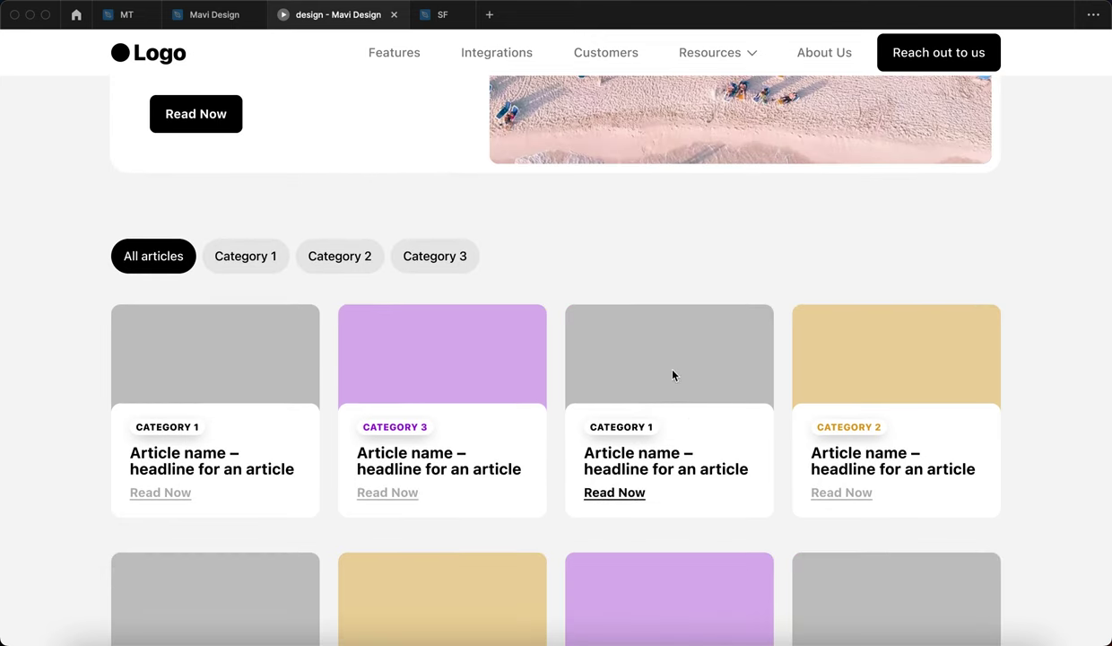
left_click(213, 14)
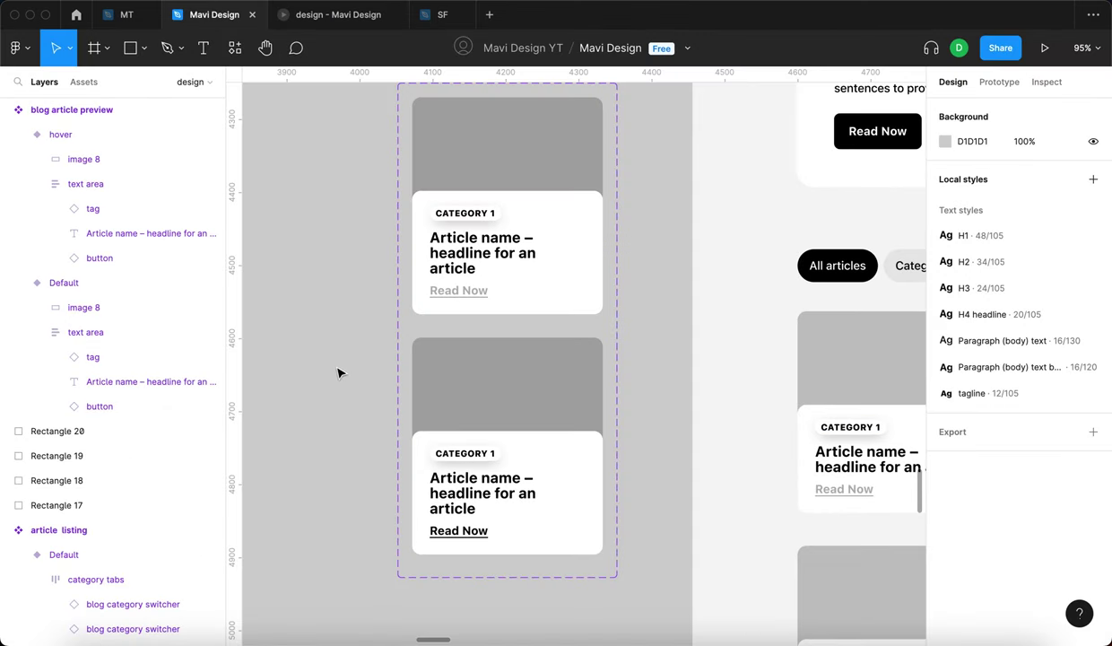
Set the layer opacity of the article headline in the default variant to 60%.
double_click(496, 251)
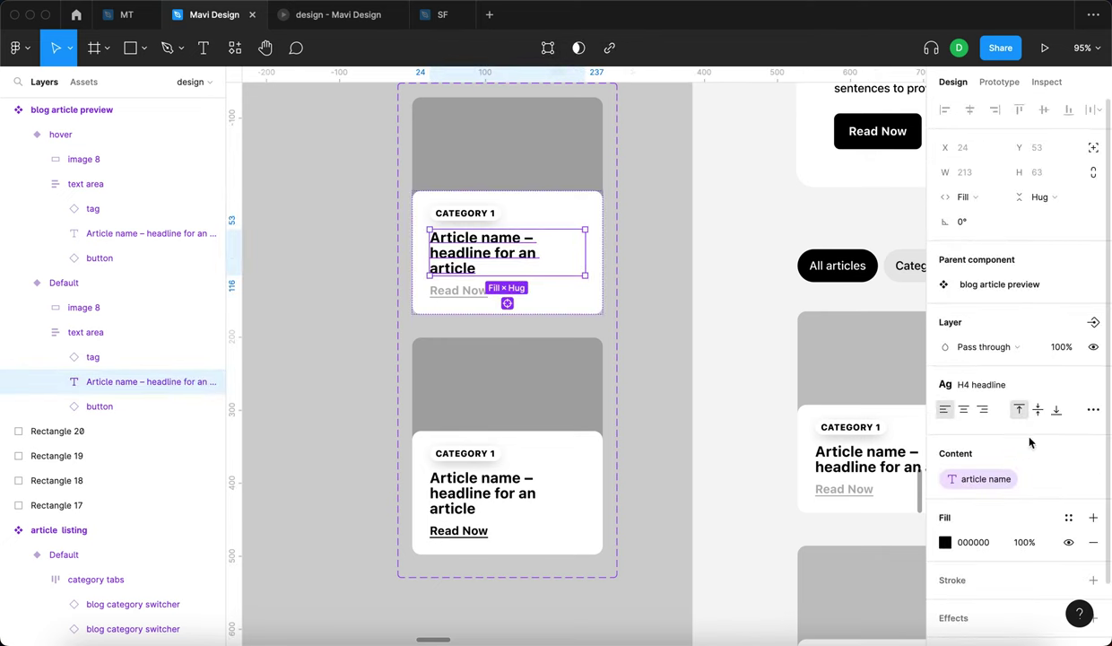
left_click(1064, 349)
key("shift+Down")
key("shift+Down")
key("shift+Down")
key("shift+Down")
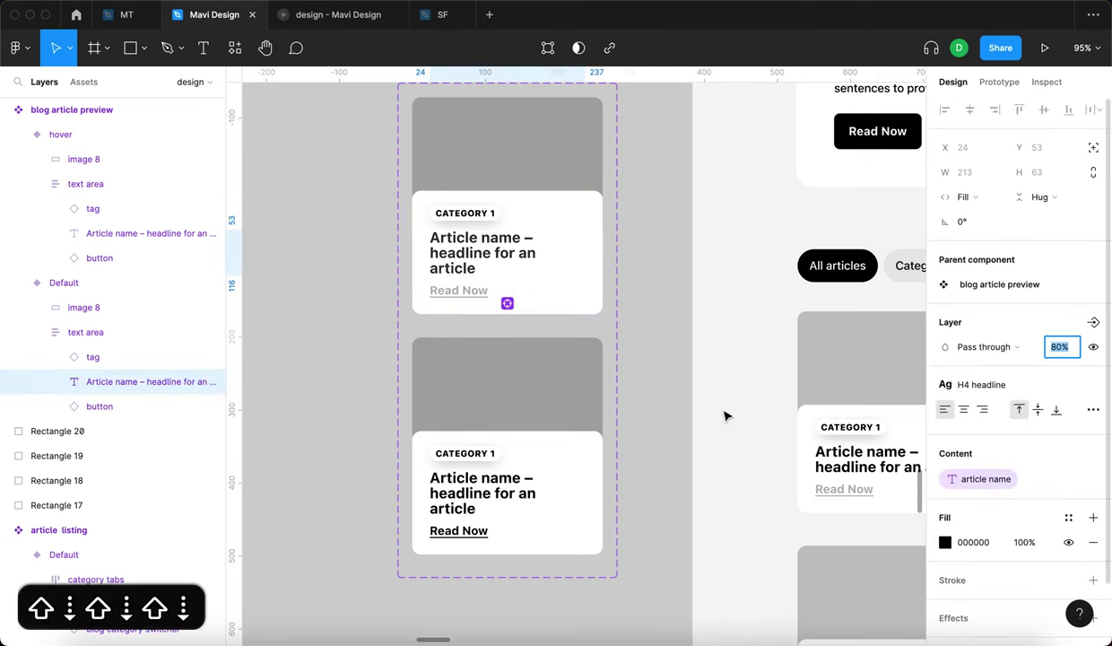
key("shift+Up")
key("shift+Down")
key("shift+Up")
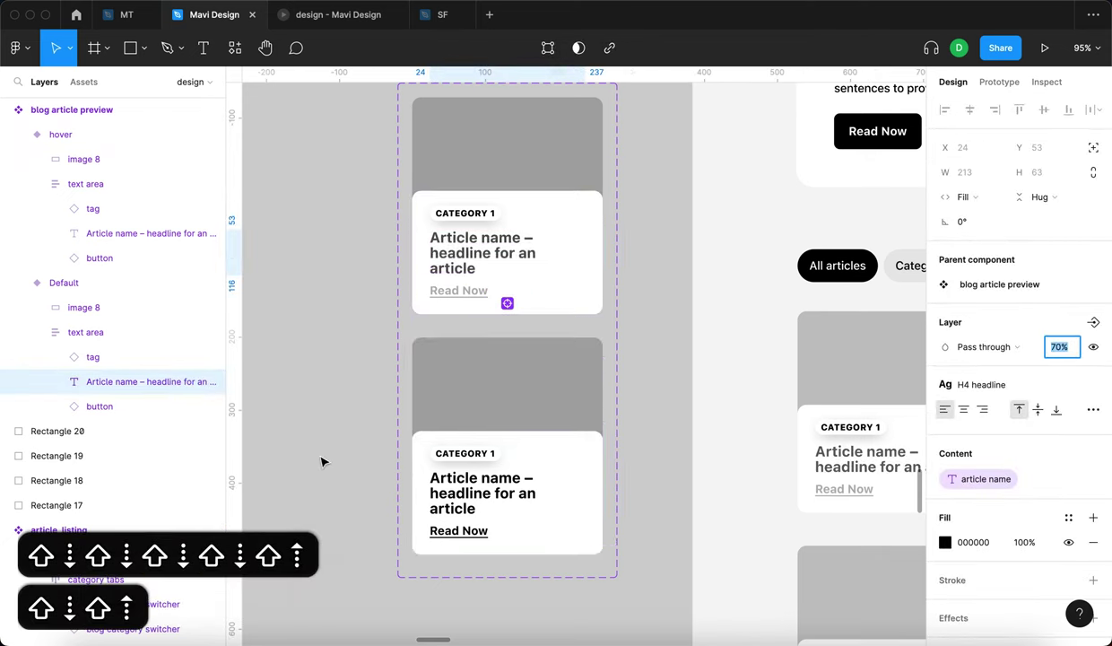
key("shift+Down")
key("Return")
left_click(304, 431)
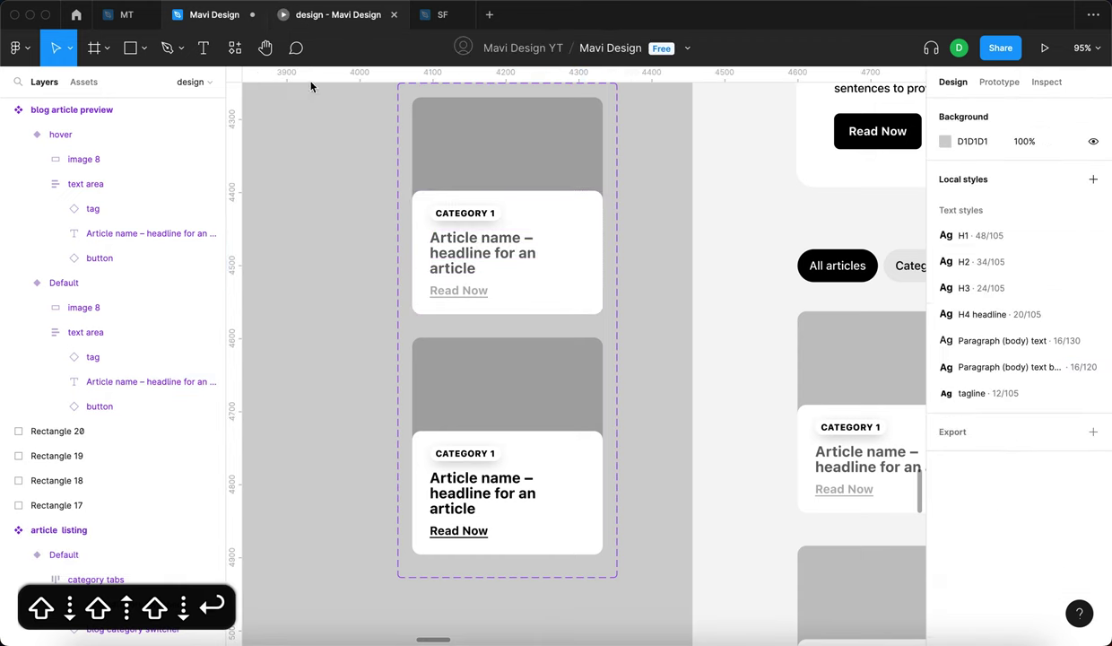
Compare the faded headlines with the hovered card on the prototype's blog page and switch back to the design file.
left_click(315, 14)
scroll(336, 258, "down", 3)
scroll(210, 230, "up", 2)
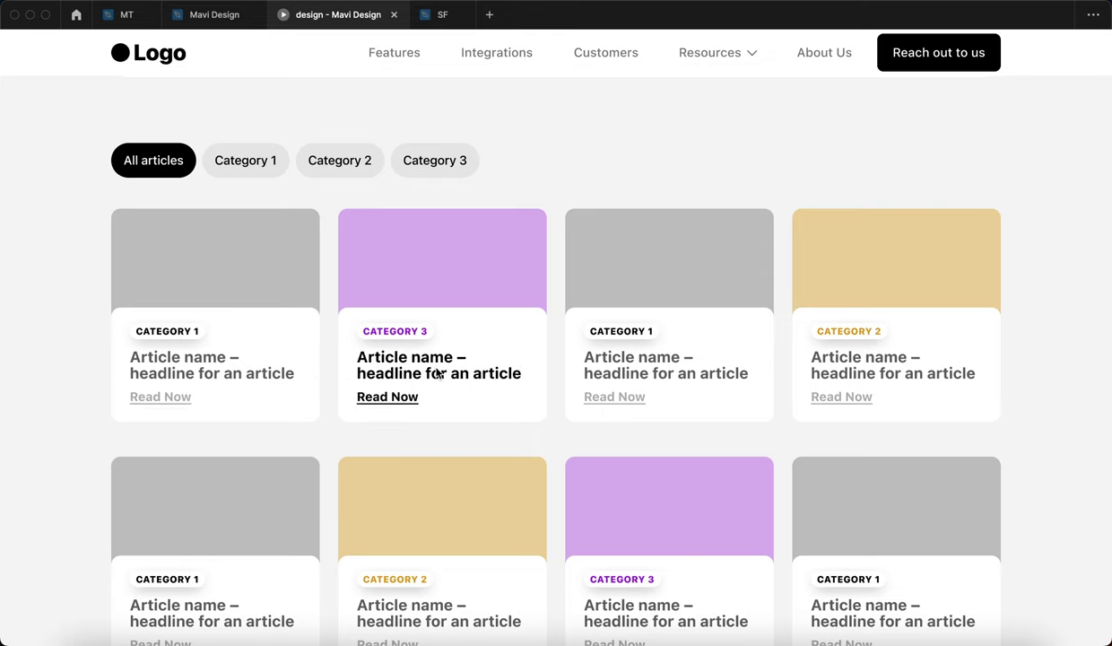
left_click(215, 14)
Set the layer opacity of the article headline in the default variant to 80%.
double_click(507, 261)
left_click(1061, 348)
key("shift+Up")
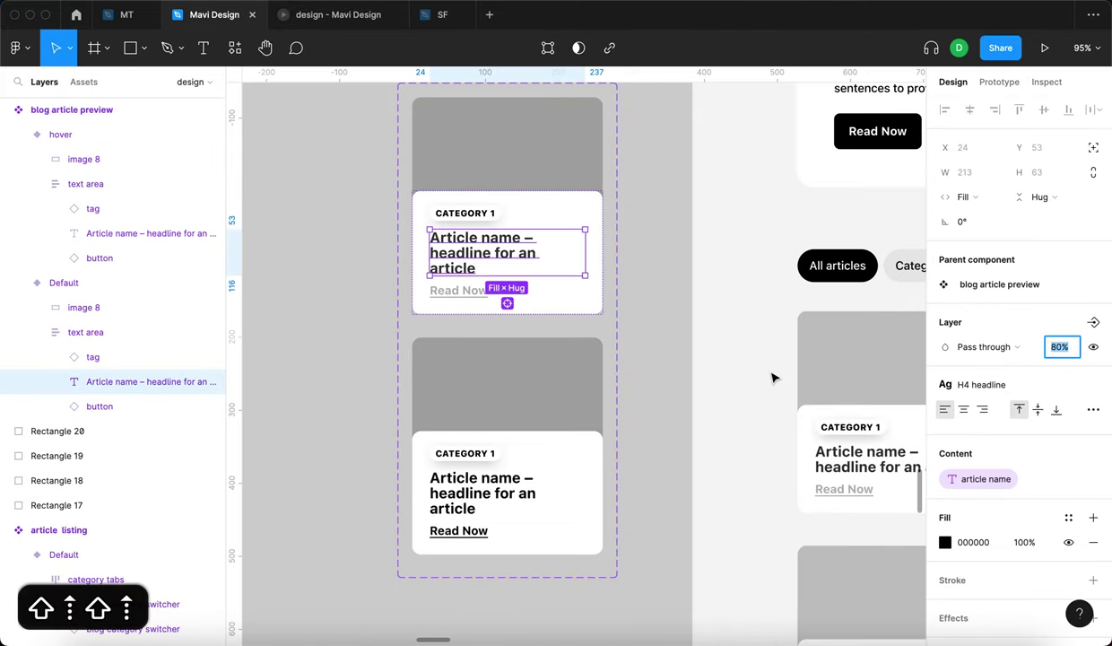
key("Return")
left_click(685, 342)
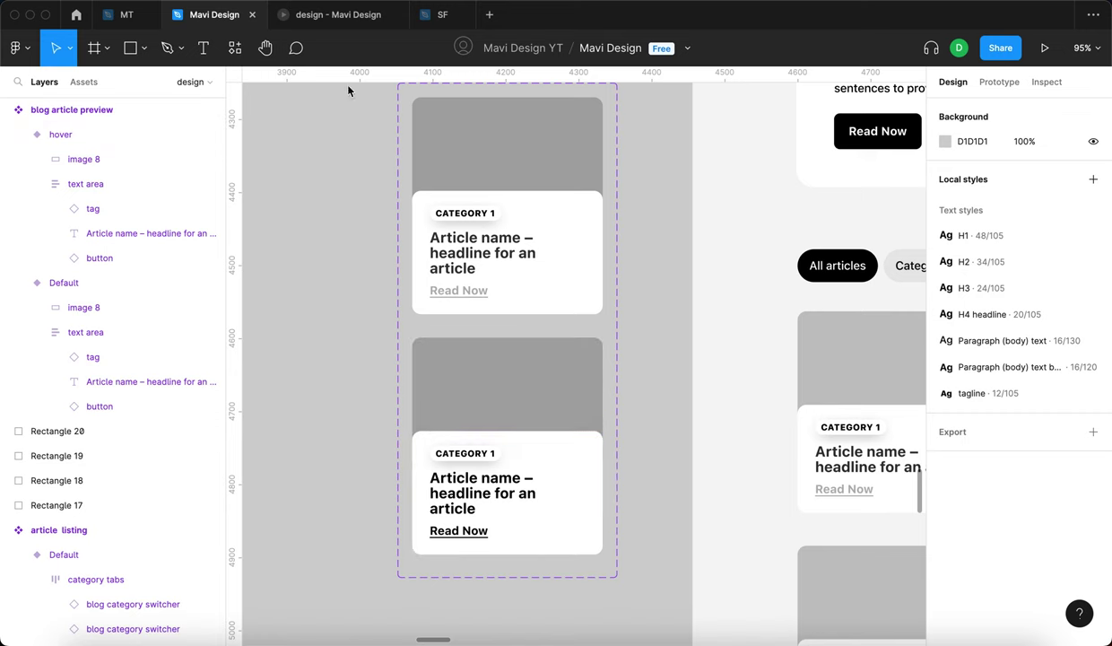
Examine the opacity of the default variant's headline and Read Now button, and inspect the hover variant.
left_click(491, 256)
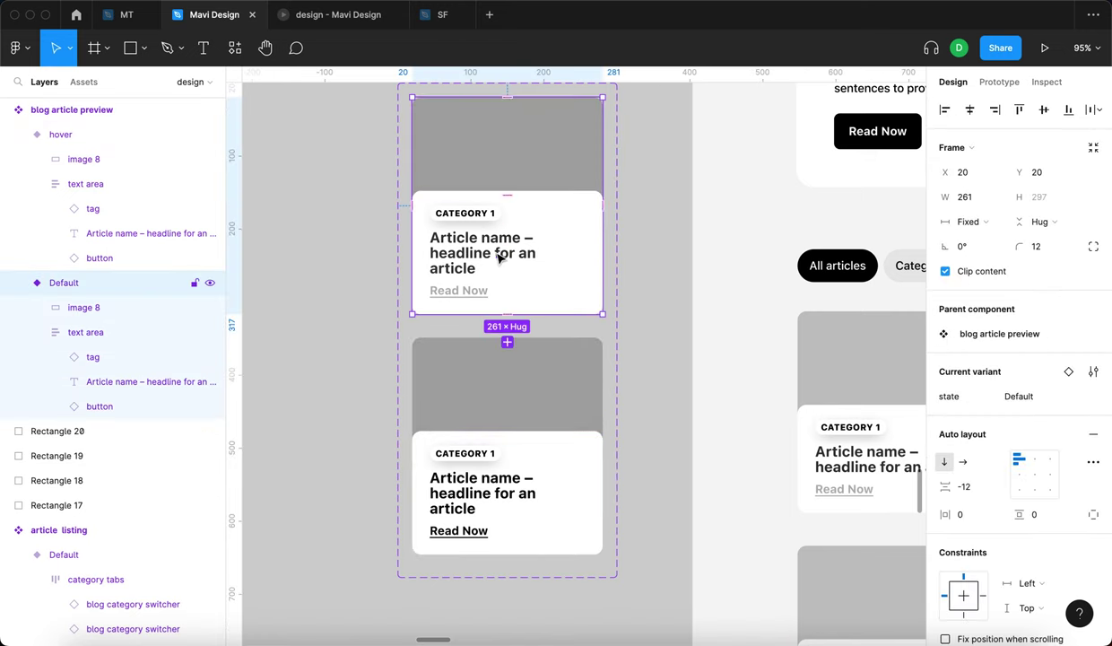
left_click(499, 255)
scroll(479, 188, "up", 2)
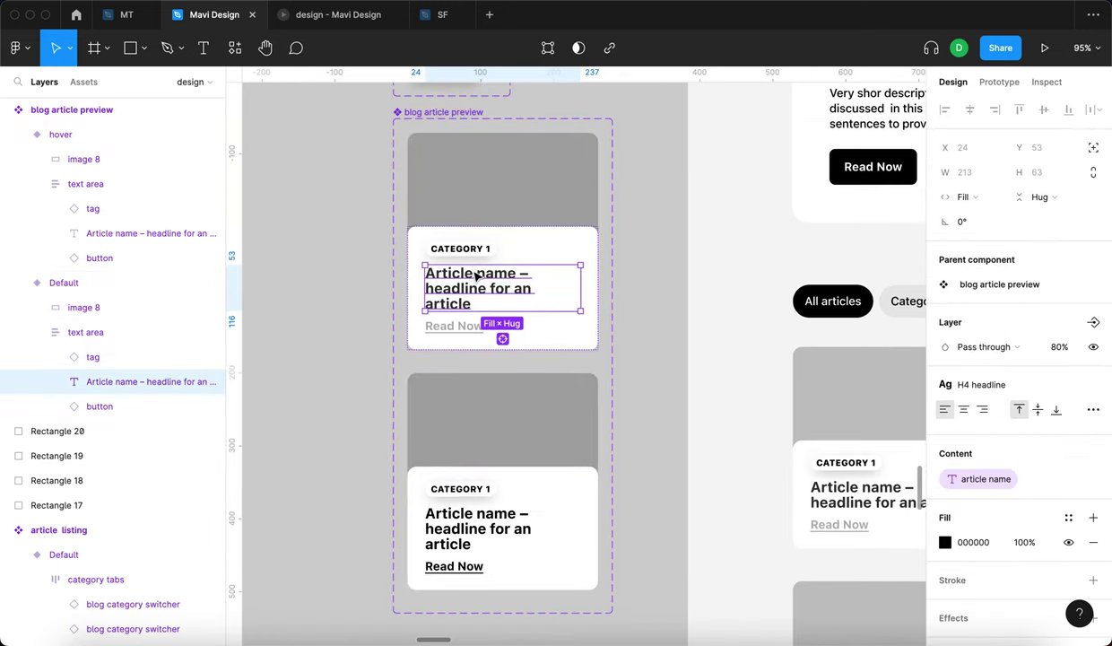
left_click(452, 325)
scroll(1061, 559, "down", 2)
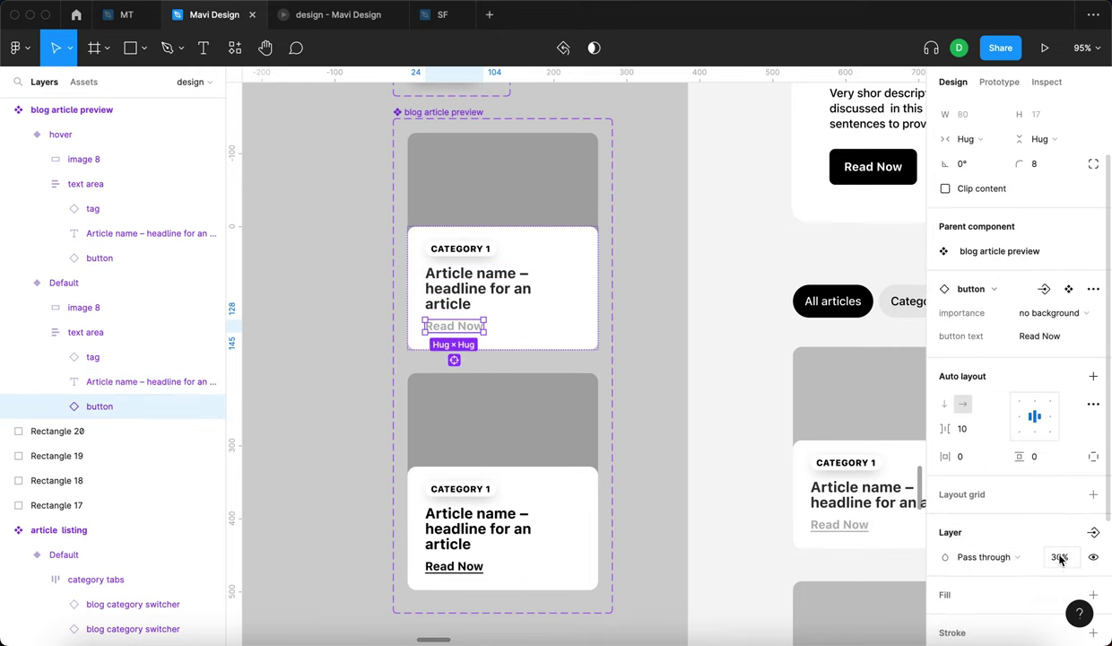
left_click(448, 538)
scroll(443, 531, "down", 2)
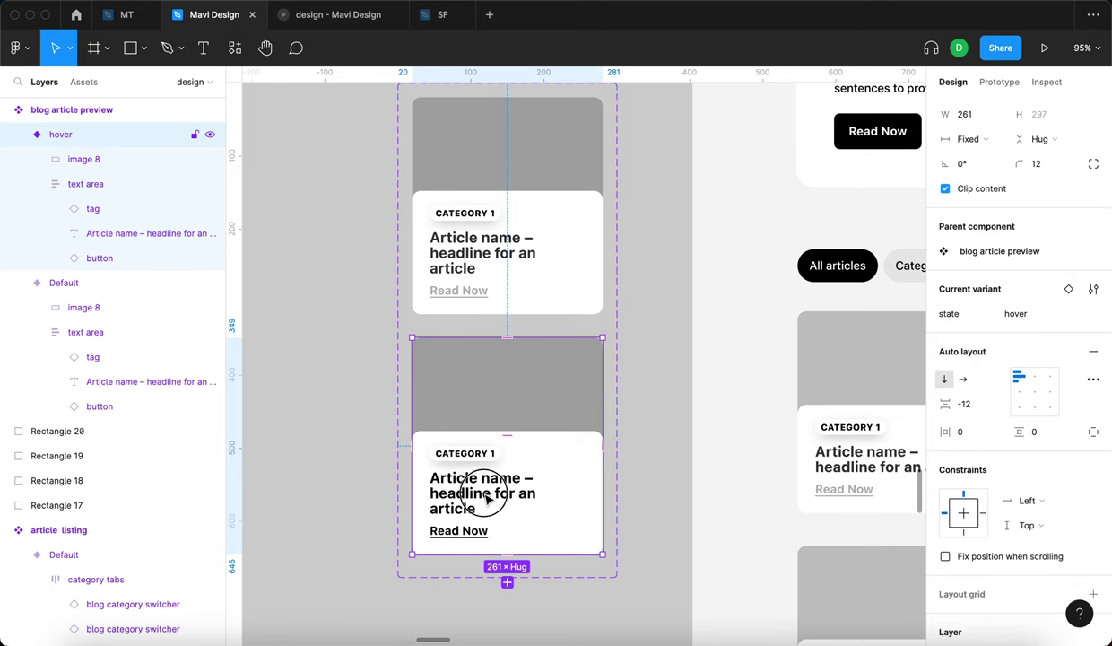
left_click(270, 364)
Review the headline and Read Now hover effect across the prototype's blog page and go back to the design file.
left_click(305, 18)
left_click(789, 179)
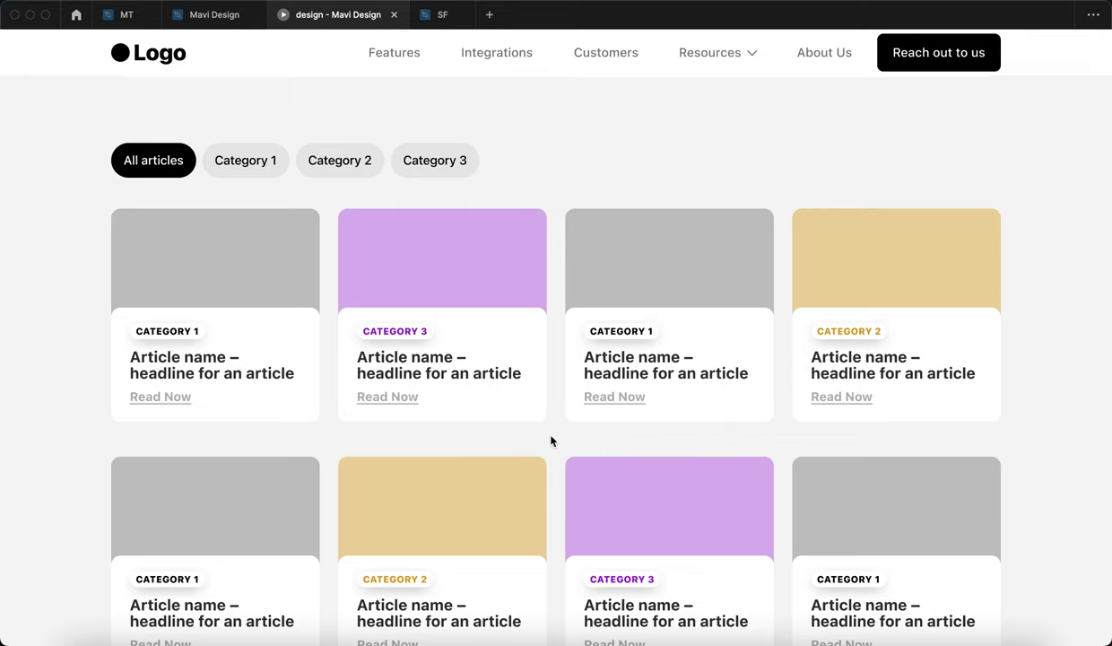
scroll(808, 358, "down", 1)
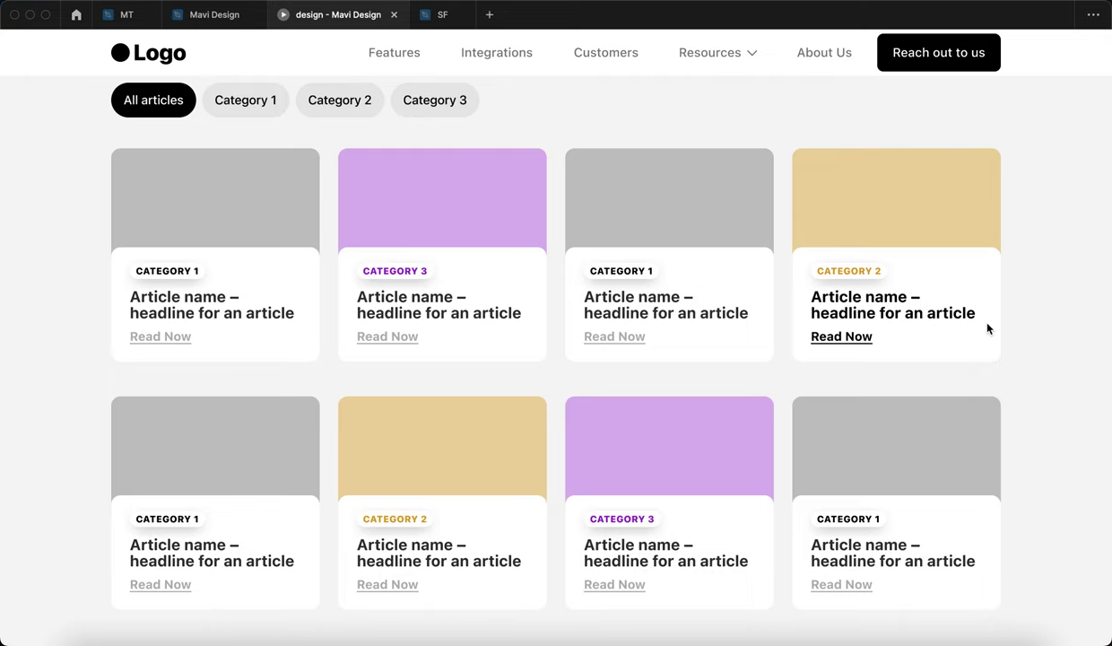
scroll(1021, 207, "up", 5)
scroll(1021, 207, "down", 5)
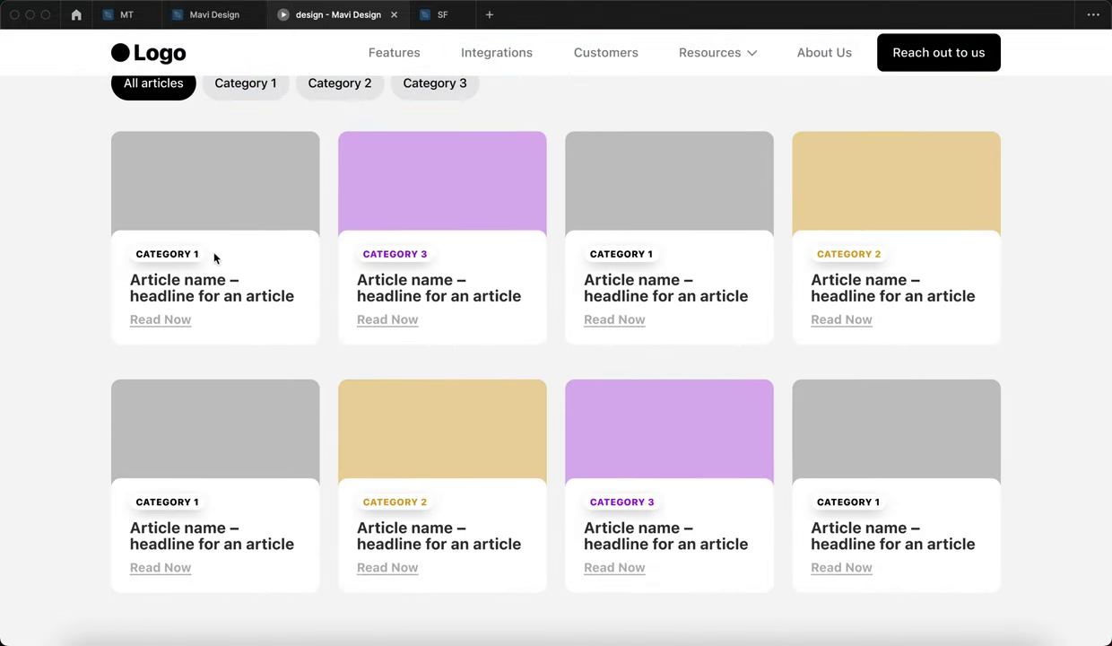
left_click(205, 15)
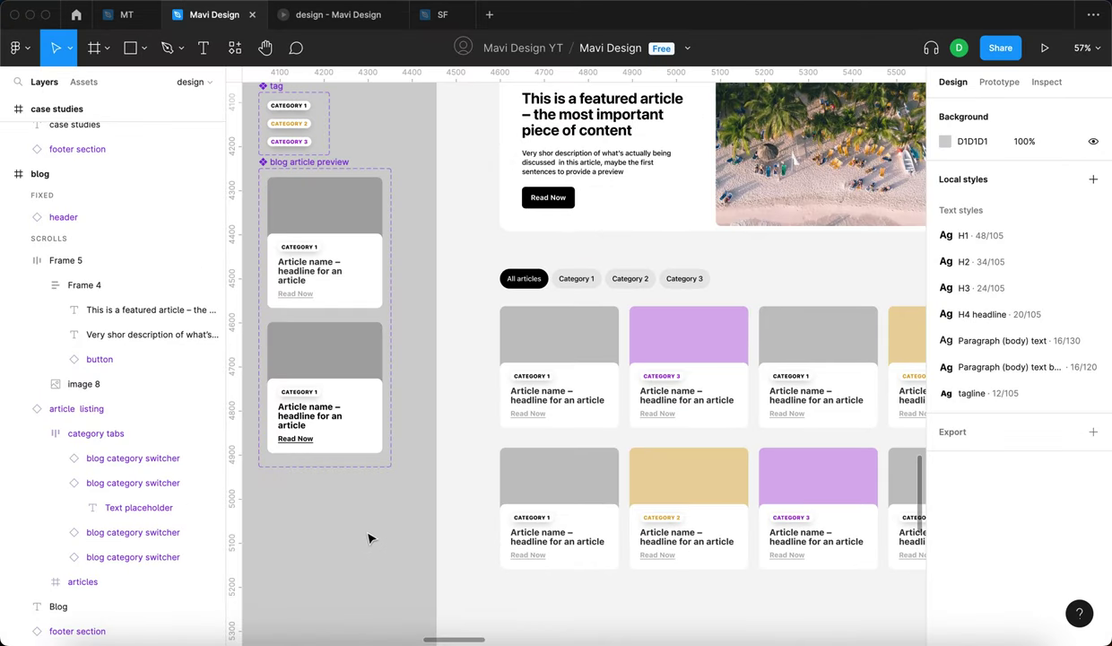
scroll(368, 538, "left", 3)
scroll(534, 340, "up", 4)
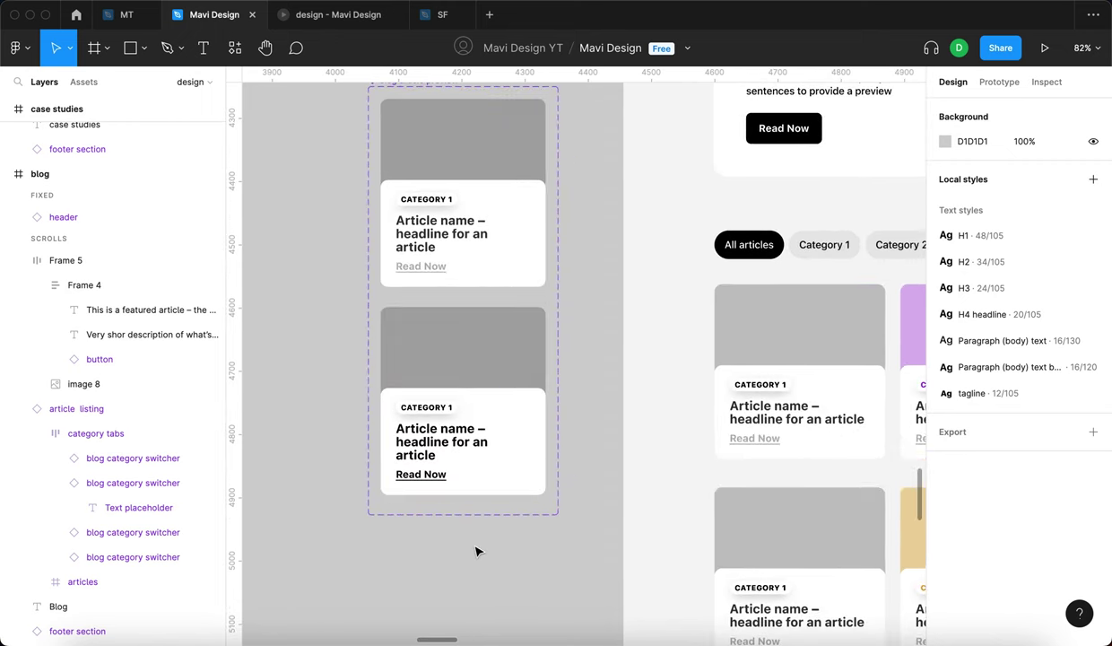
scroll(485, 534, "up", 4)
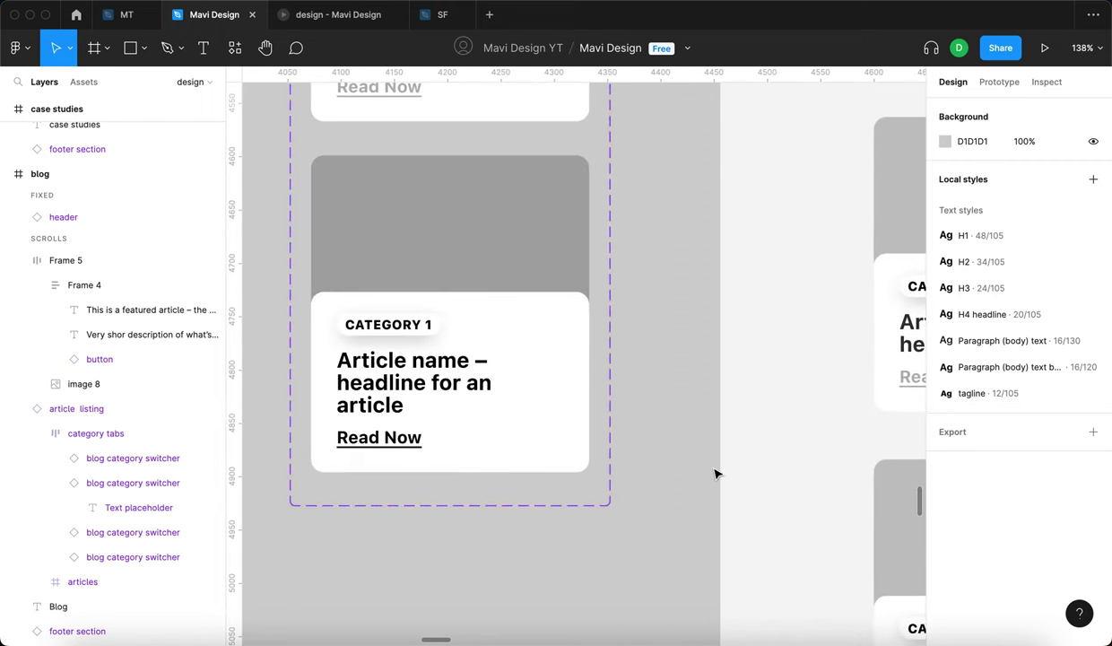
scroll(681, 462, "up", 5)
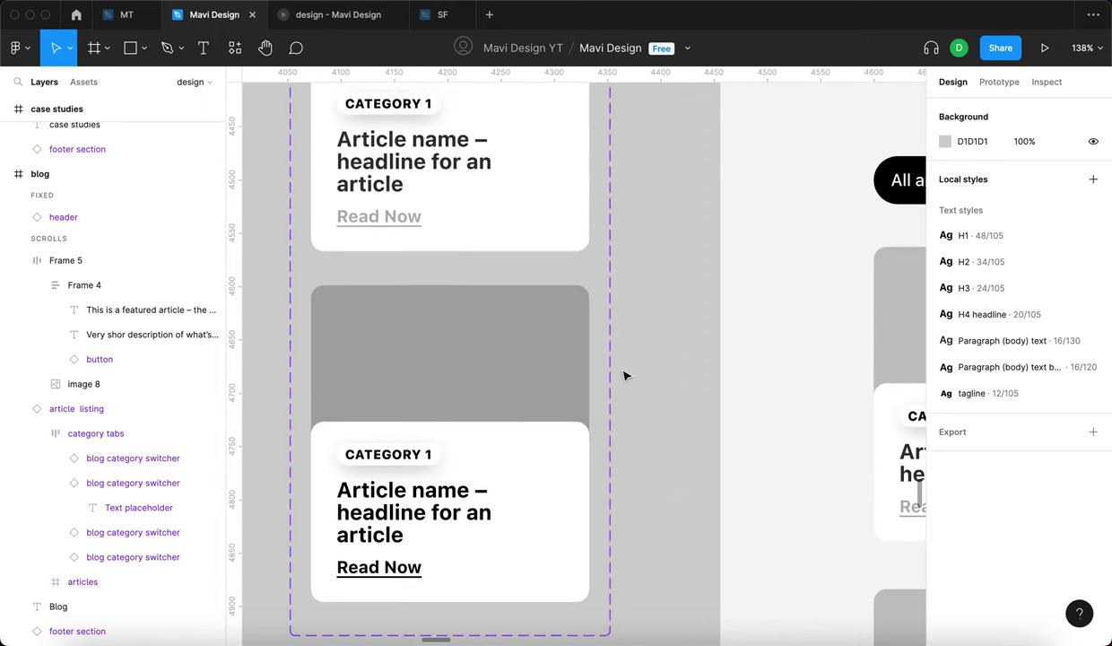
scroll(653, 300, "down", 1)
scroll(673, 348, "down", 5)
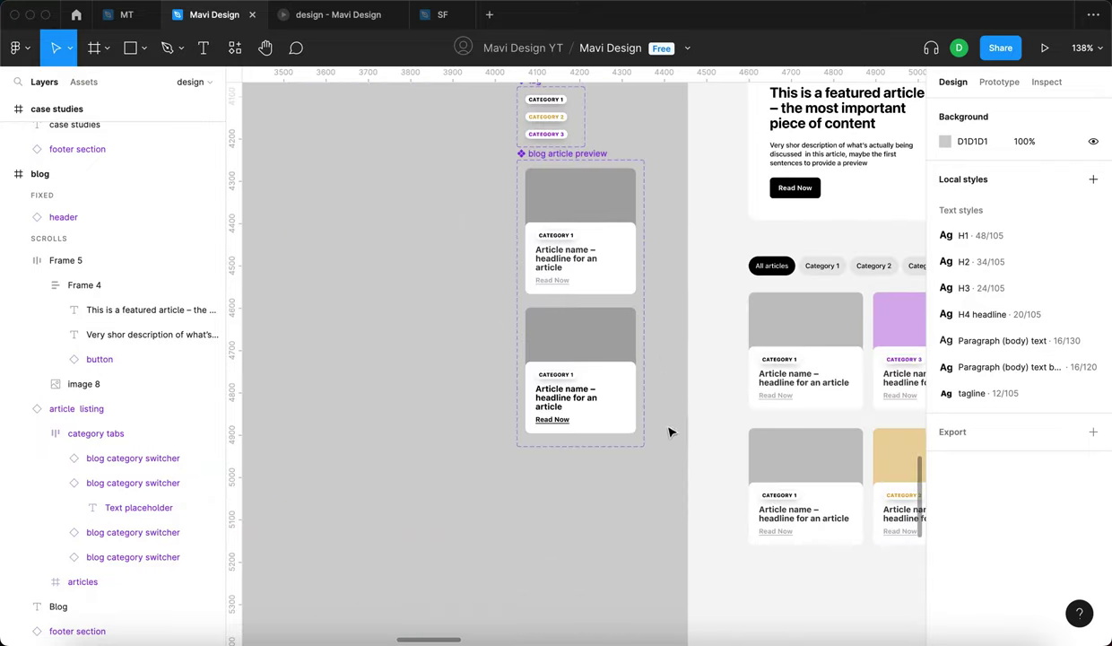
scroll(671, 414, "down", 2)
scroll(499, 450, "up", 5)
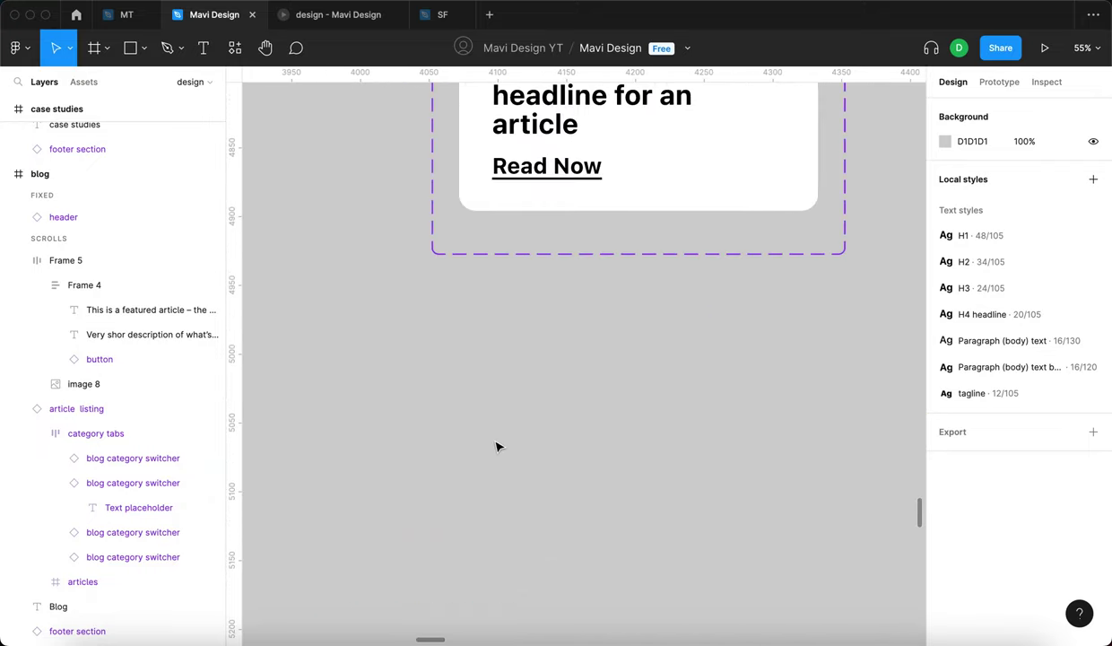
scroll(496, 446, "down", 4)
scroll(518, 452, "up", 4)
key("p")
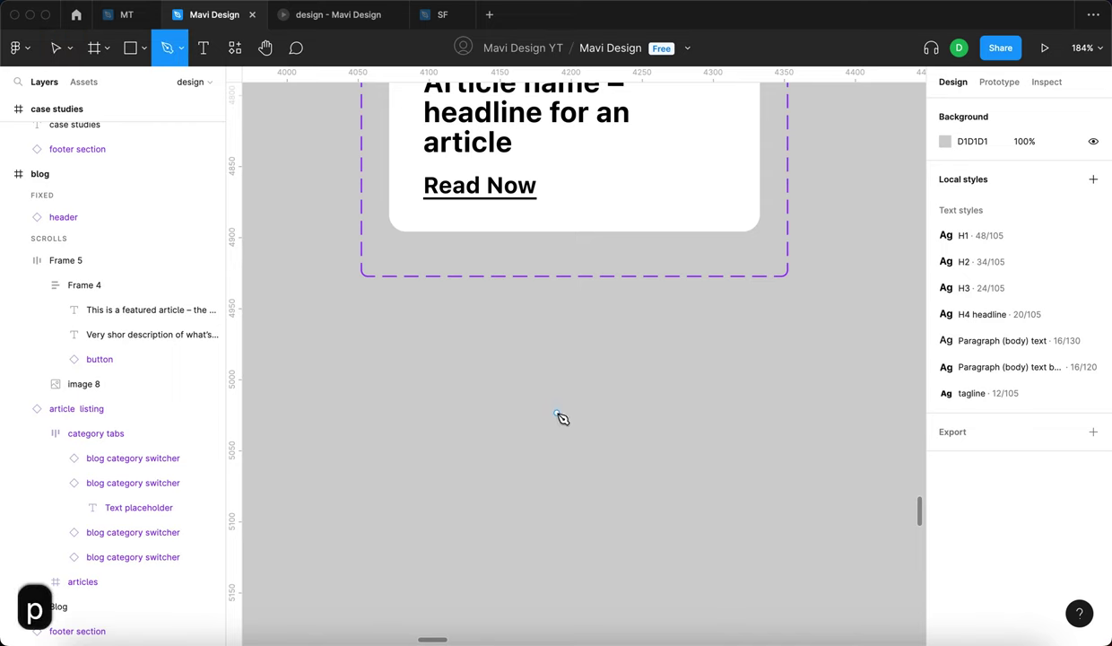
scroll(682, 345, "down", 2)
scroll(668, 345, "up", 10)
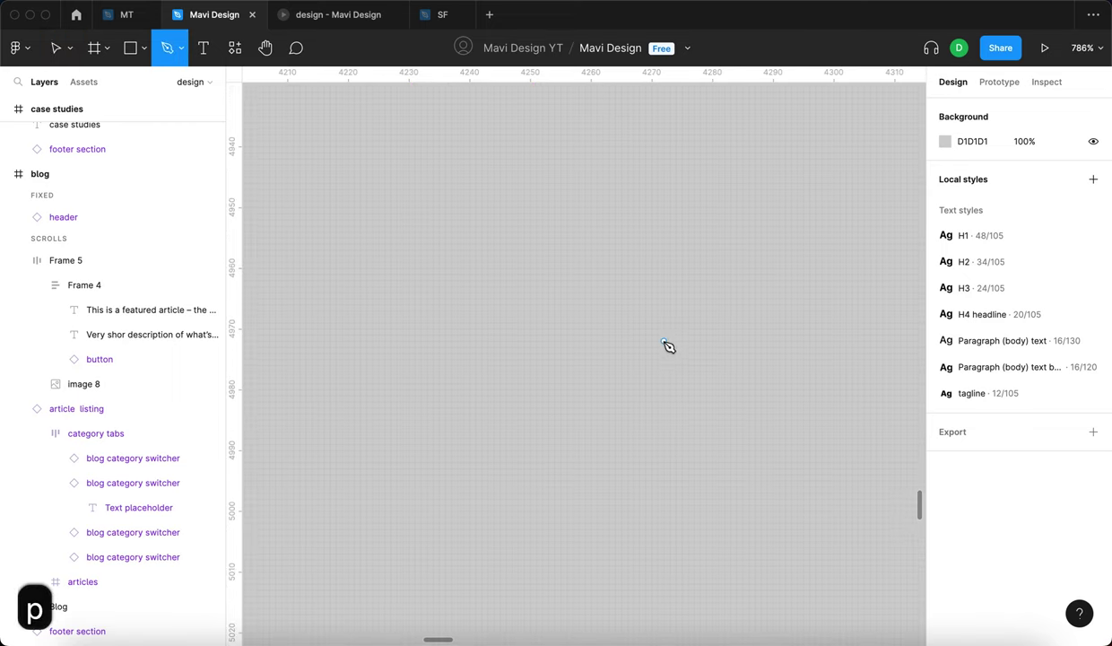
left_click(175, 50)
Draw an arrow about 38 px long on the canvas below the blog article preview component and set its height to 1.
left_click(142, 49)
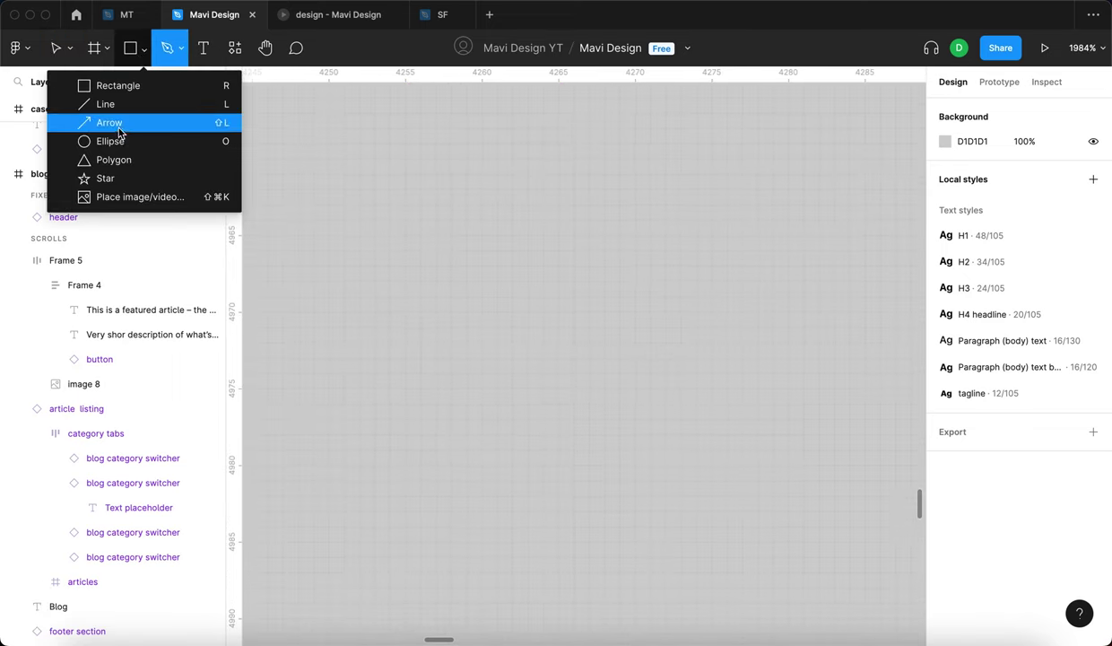
left_click(119, 133)
left_click(143, 52)
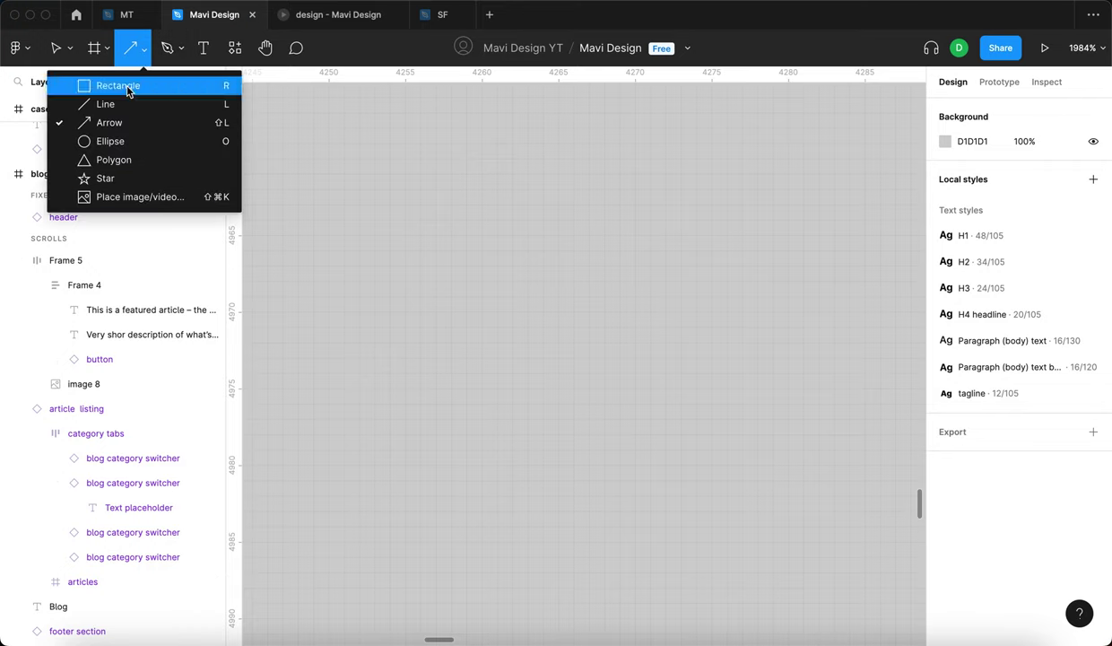
left_click(136, 124)
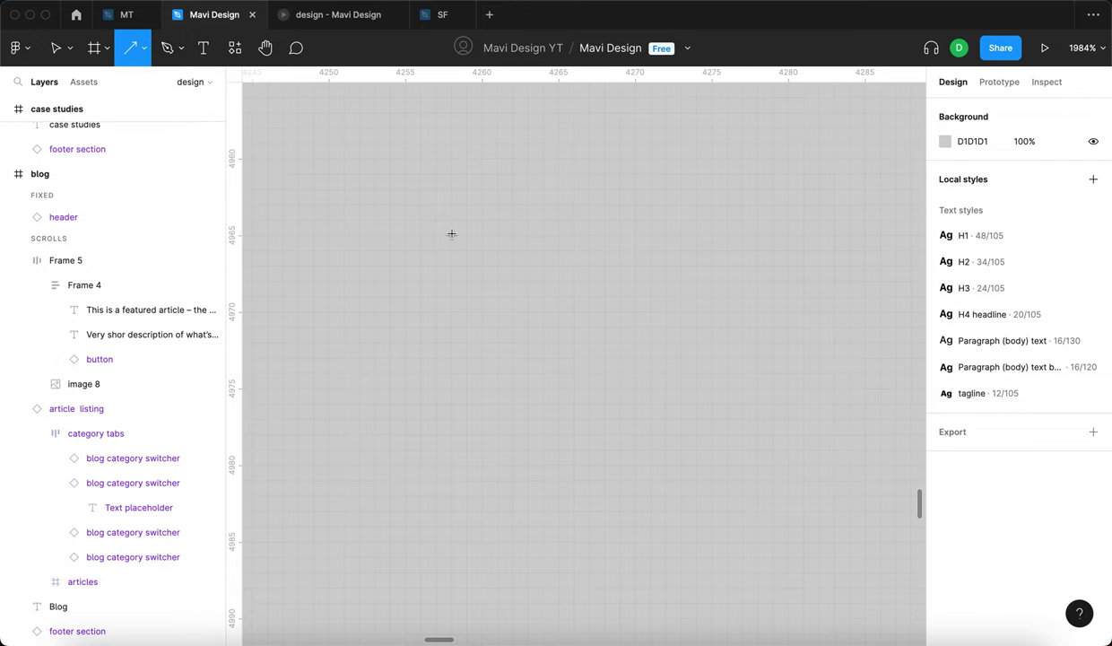
left_click(532, 240)
scroll(696, 274, "down", 5)
left_click_drag(669, 252, 677, 384)
left_click(1046, 173)
type("1")
key("Return")
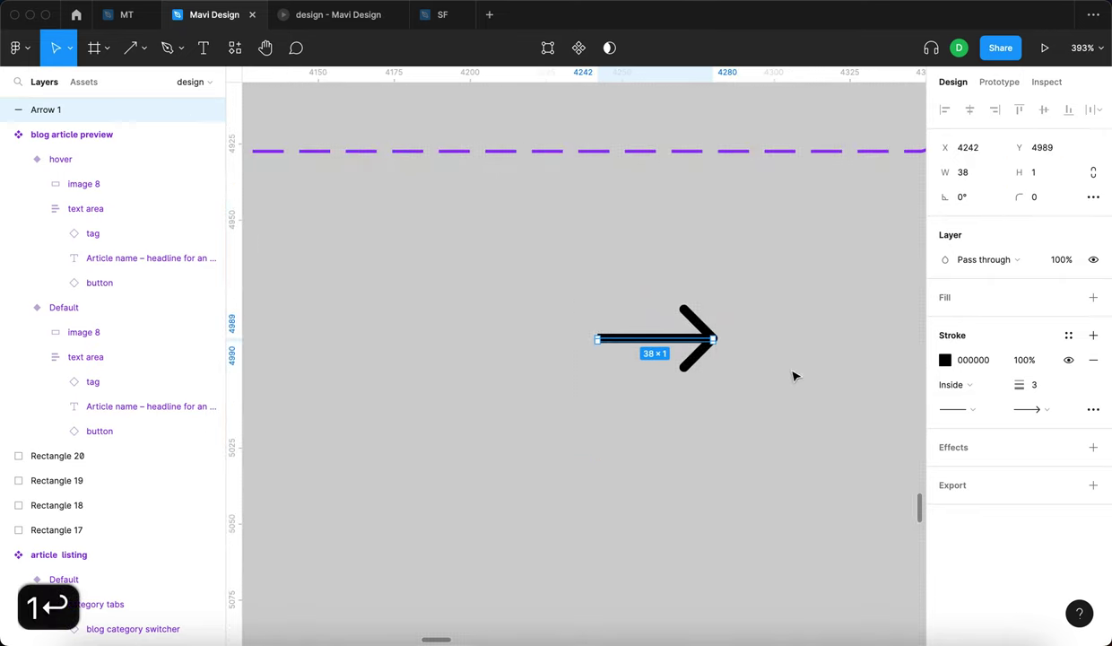
Shorten the arrow's shaft by moving its tail point 10 px toward the head, to X 4252.
key("Return")
left_click(604, 347)
key("shift+Right")
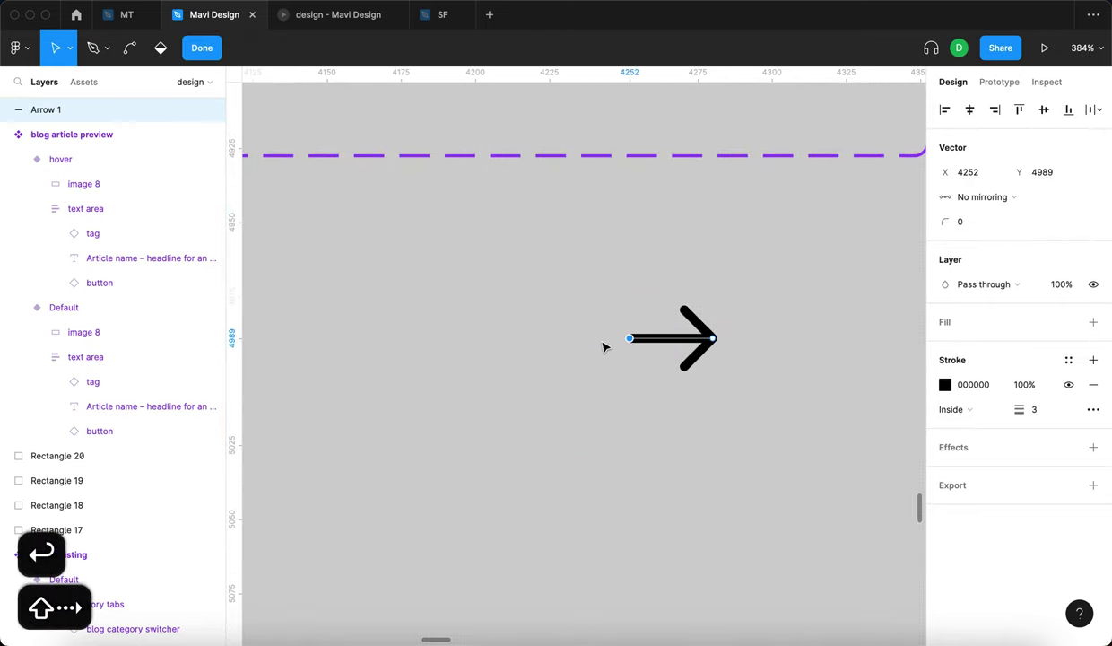
key("Return")
scroll(592, 357, "down", 5)
left_click(576, 368)
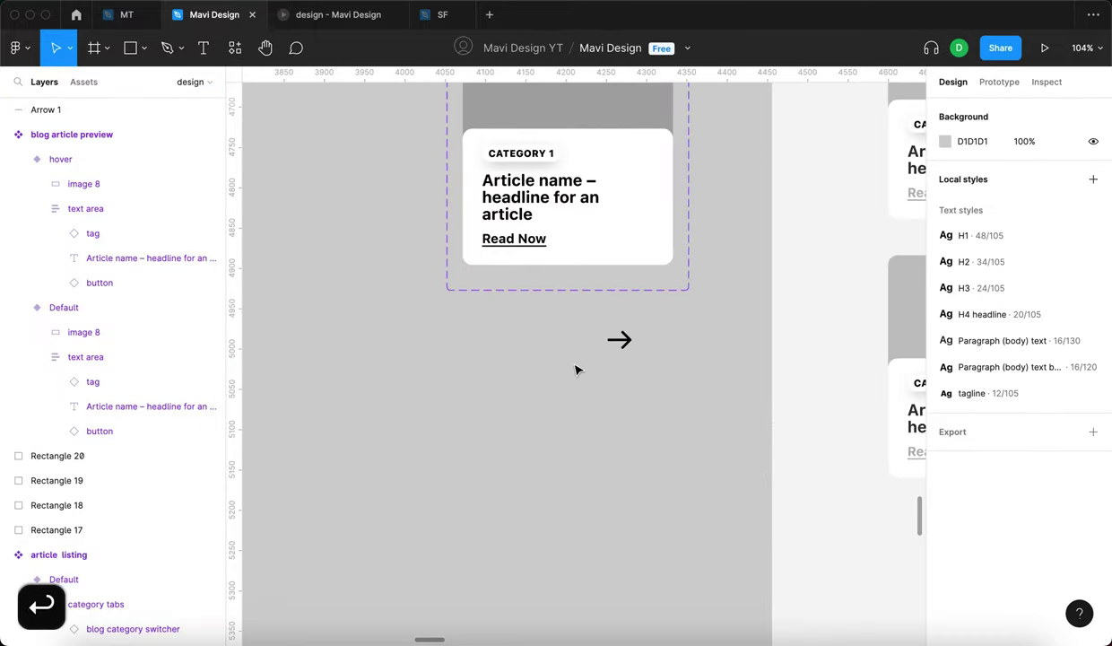
Set the arrow's stroke weight to 2 and reposition the arrow at about X 4189, Y 4990.
scroll(576, 369, "up", 2)
left_click(678, 312)
left_click(1031, 385)
key("Down")
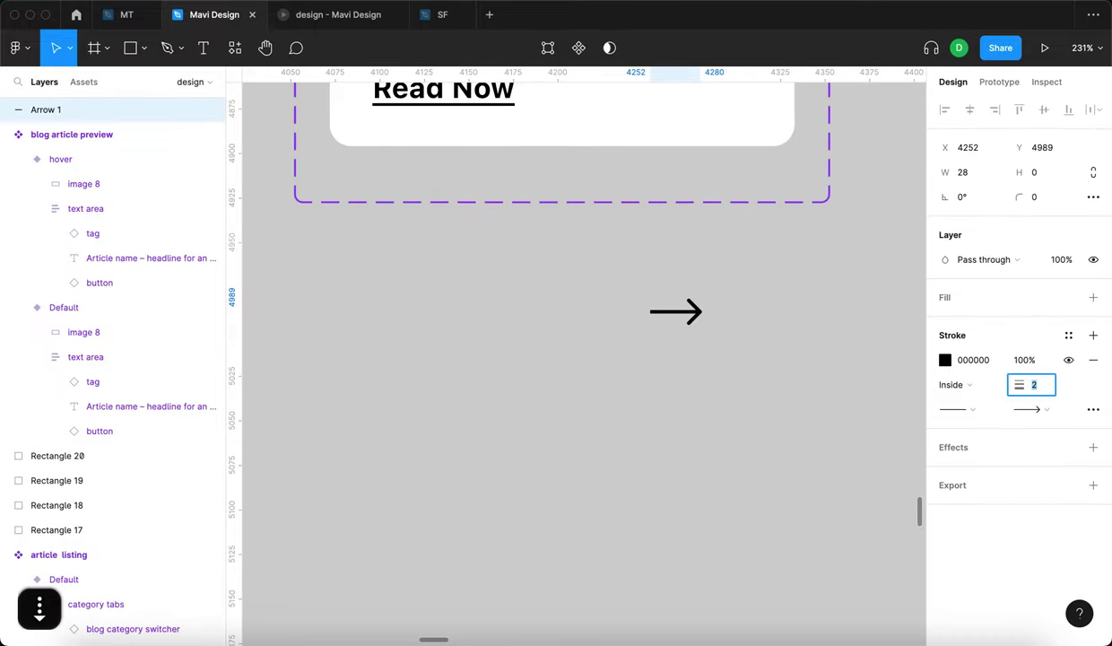
key("Return")
left_click(789, 400)
scroll(790, 397, "down", 5)
left_click(708, 366)
left_click(722, 419)
scroll(716, 371, "up", 5)
left_click(691, 348)
left_click(674, 393)
scroll(673, 395, "up", 5)
Shorten the arrow's shaft again by moving its tail point 9 px toward the head.
left_click(659, 289)
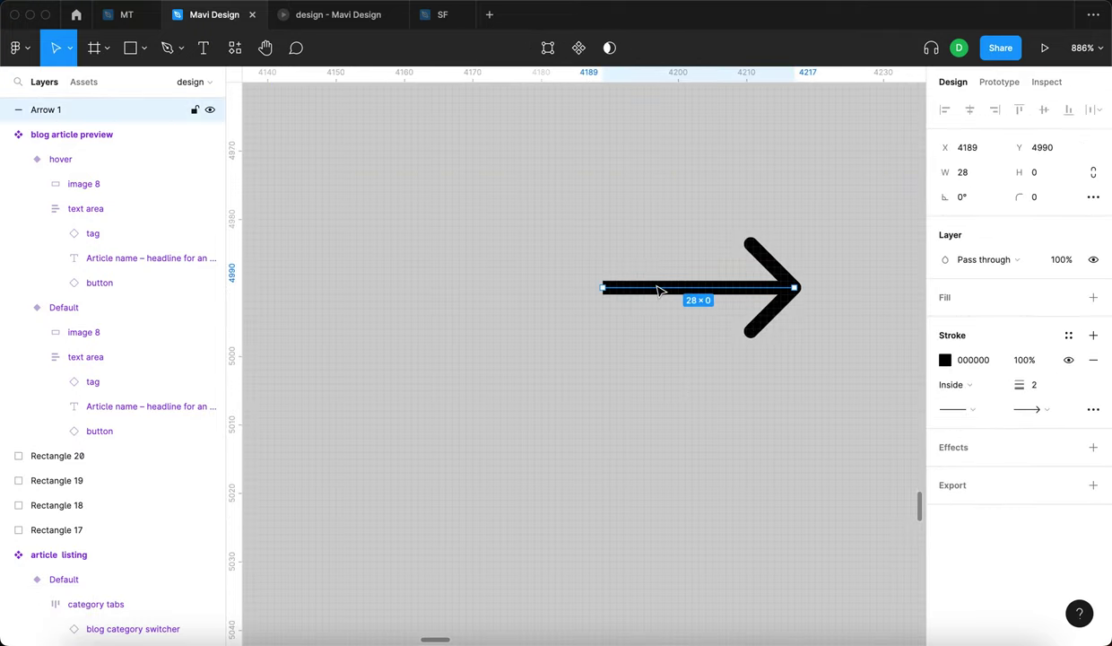
key("Return")
left_click(603, 289)
key("Right")
key("Right")
key("Right")
key("Right")
key("Right")
key("Right")
key("Right")
key("Right")
key("Right")
key("Right")
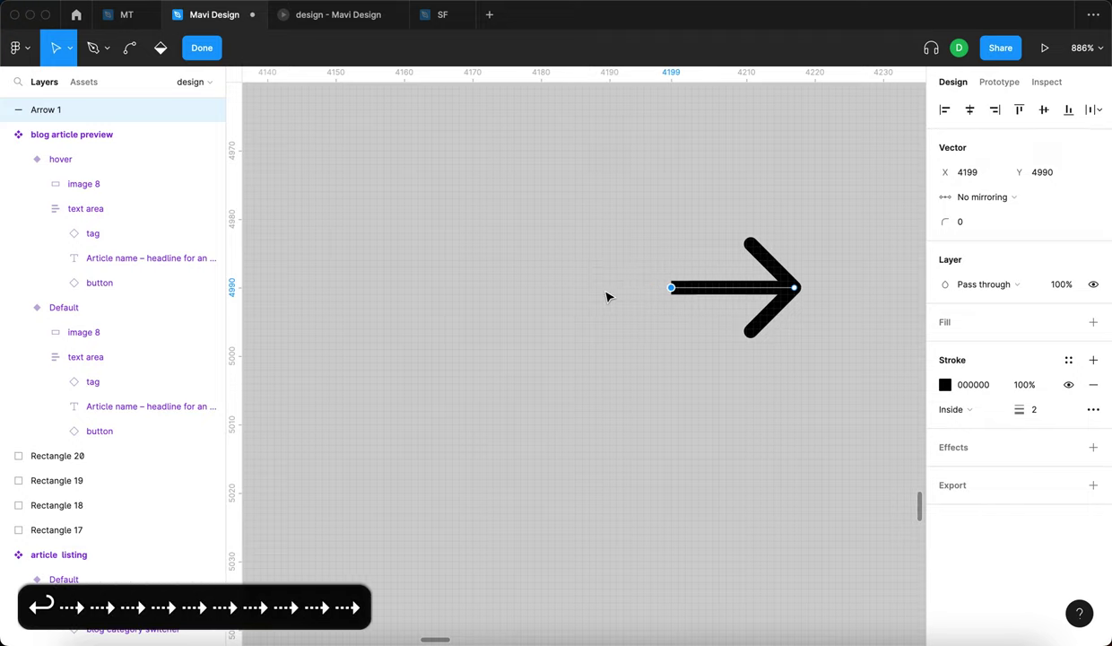
key("Left")
key("Return")
left_click(571, 330)
scroll(571, 330, "down", 5)
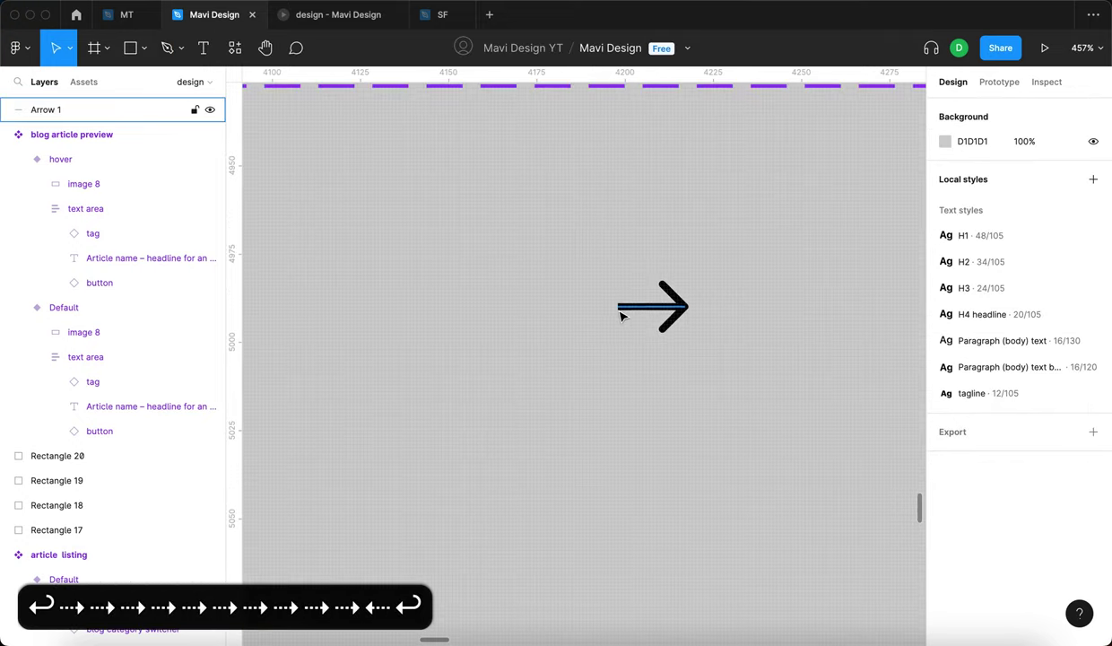
Fine-tune the arrow's tail point to X 4199 so the arrow is 18 px wide.
left_click(621, 309)
scroll(621, 314, "up", 2)
scroll(621, 314, "right", 2)
key("Return")
left_click(526, 383)
key("Right")
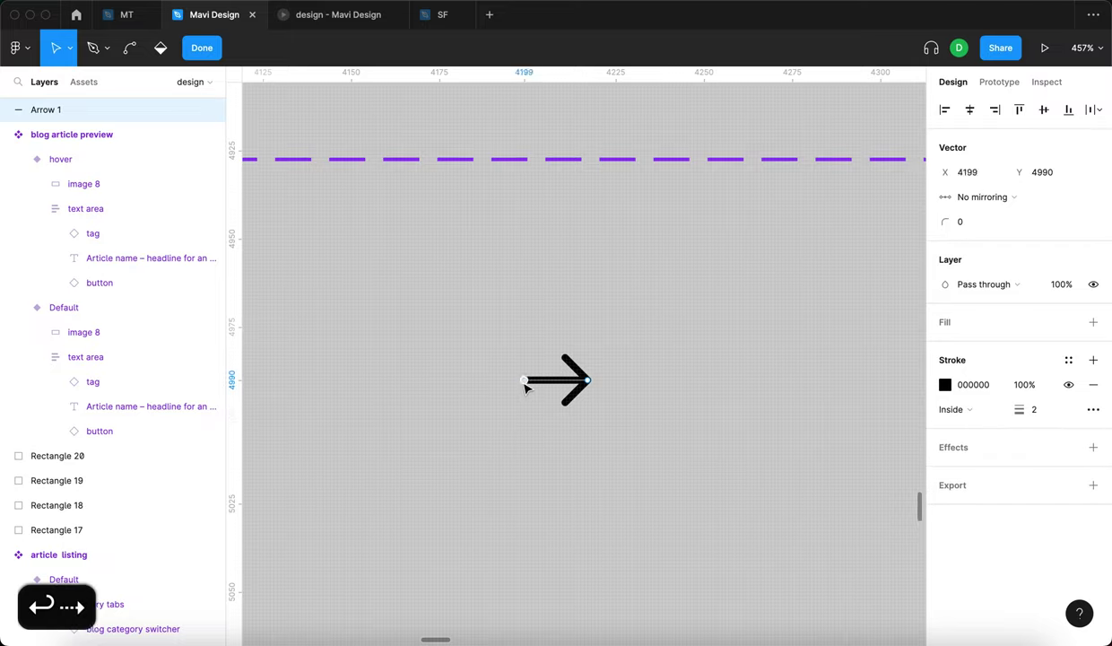
key("Right")
key("Right")
key("Right")
key("Right")
key("Left")
key("Left")
key("Left")
key("Left")
key("Return")
Cut the arrow from the canvas and paste it into the text area of the blog article preview's Default variant.
scroll(444, 414, "down", 5)
scroll(484, 439, "up", 2)
left_click(527, 464)
scroll(529, 466, "down", 3)
scroll(535, 472, "up", 1)
scroll(536, 472, "down", 1)
scroll(538, 472, "down", 1)
left_click(599, 479)
left_click_drag(627, 448, 534, 516)
key("super+x")
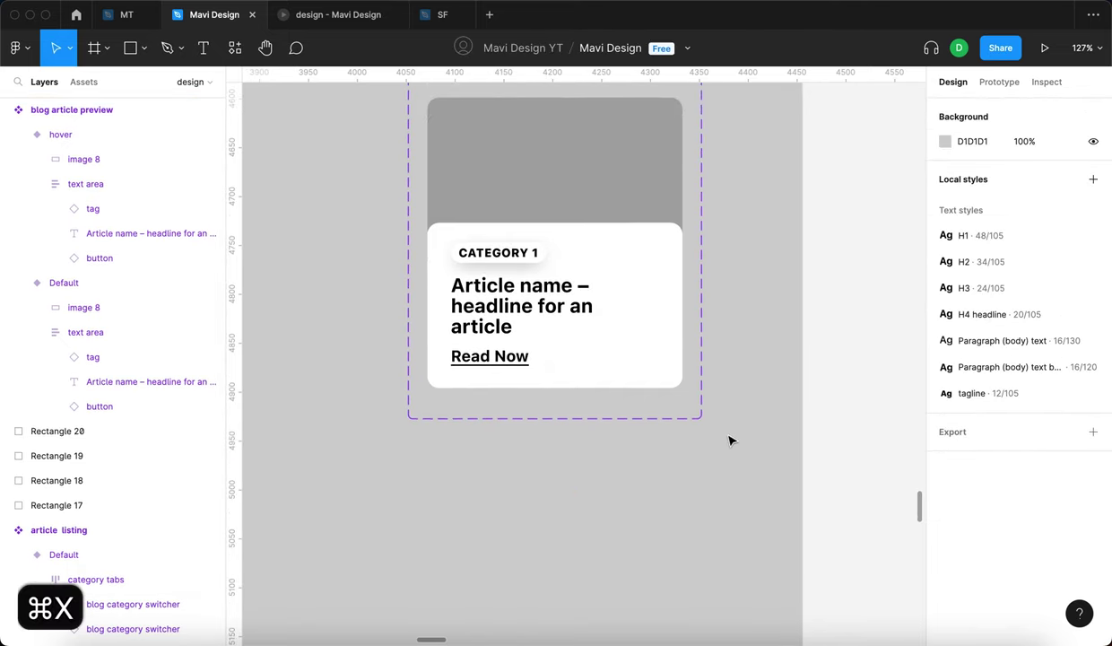
scroll(663, 332, "up", 4)
left_click(595, 229)
scroll(681, 350, "up", 1)
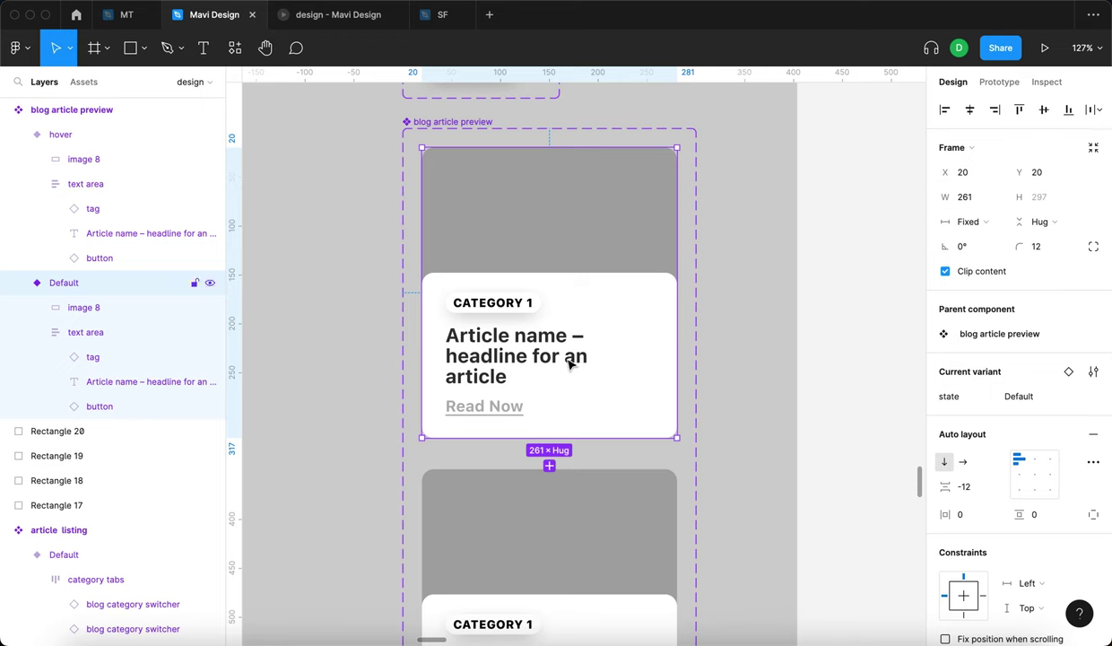
left_click(614, 373)
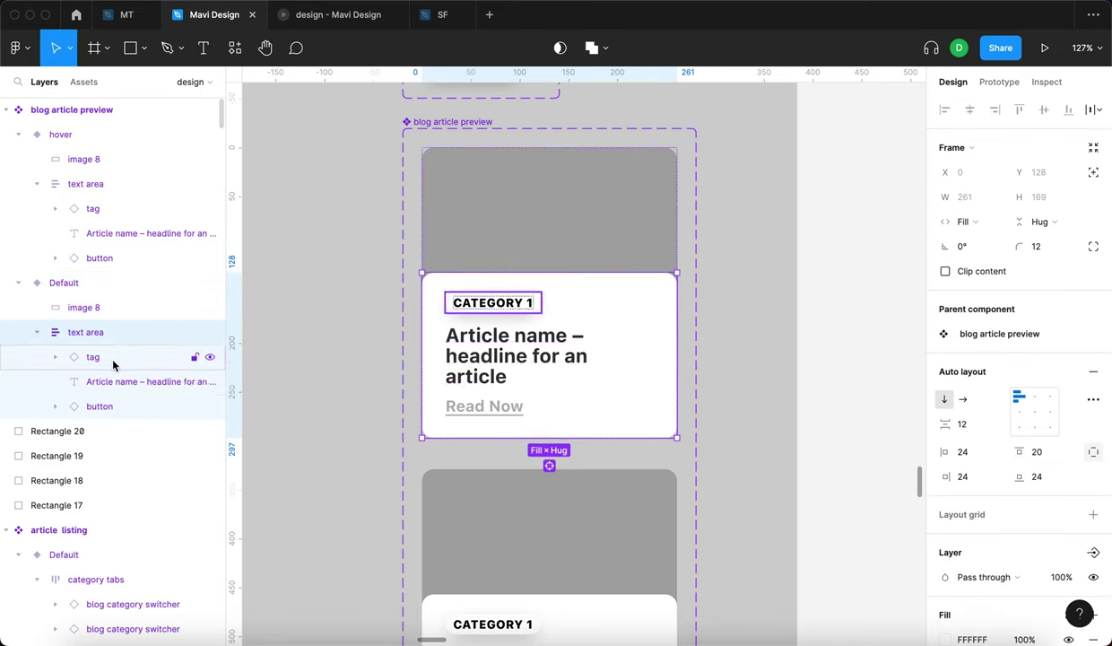
key("super+v")
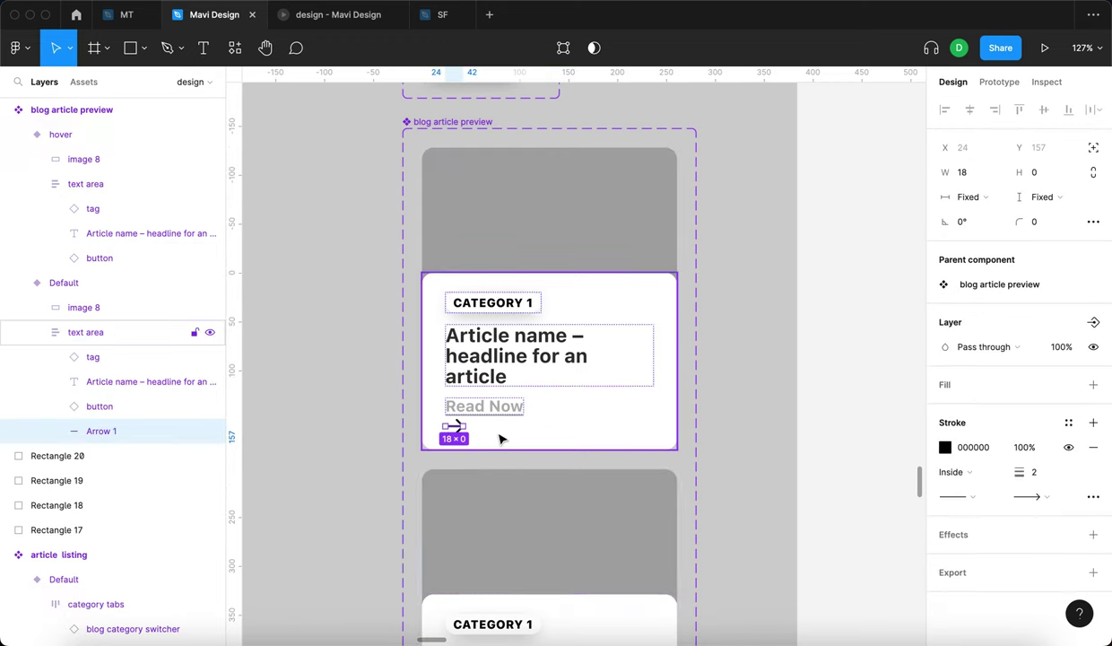
Apply absolute positioning to the arrow so it leaves the text area's auto layout.
scroll(435, 427, "up", 5)
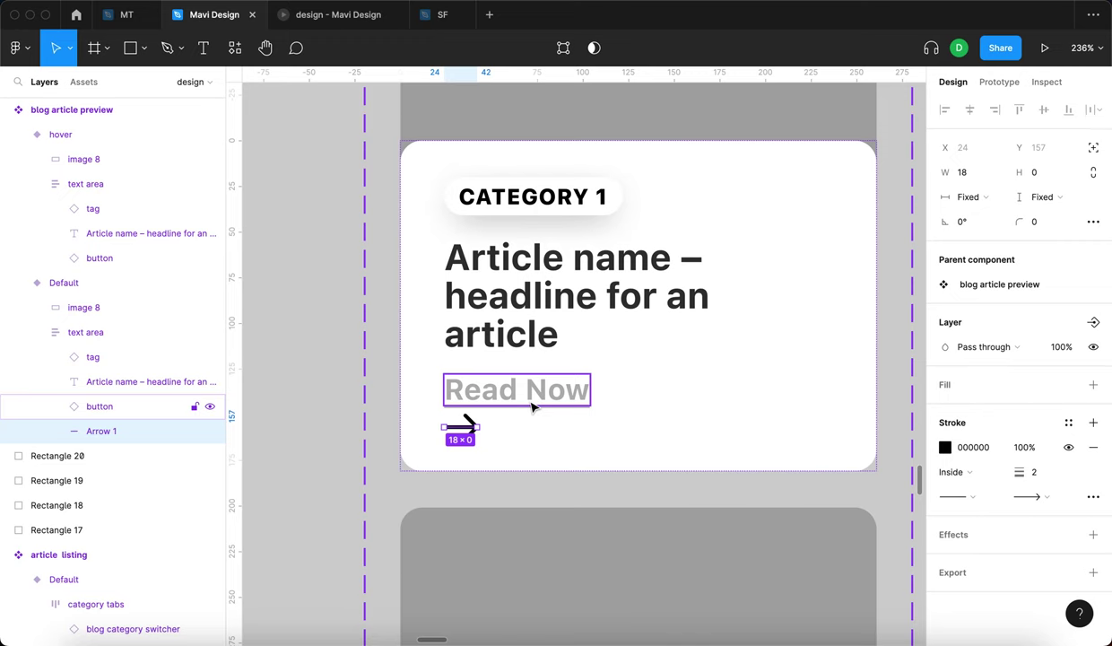
left_click(102, 333)
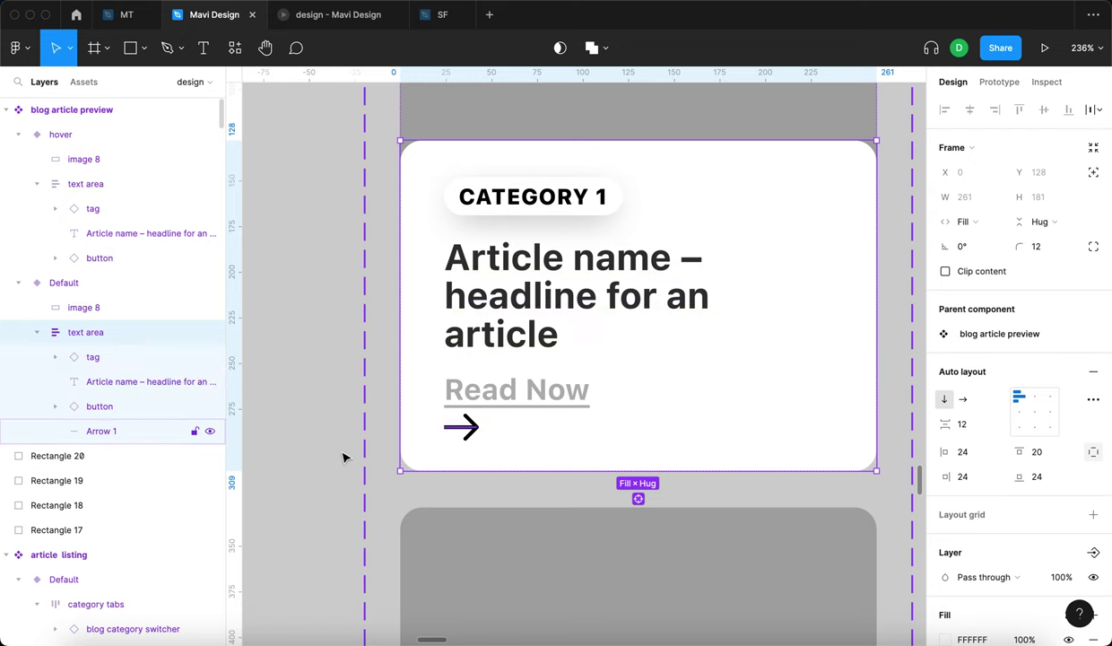
left_click(102, 430)
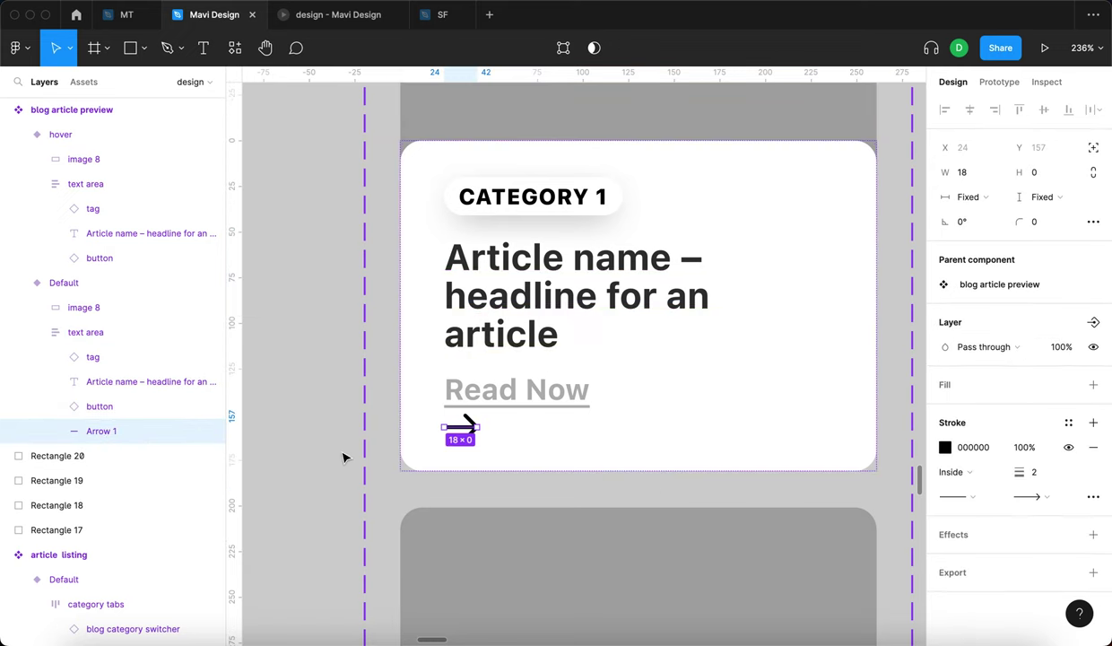
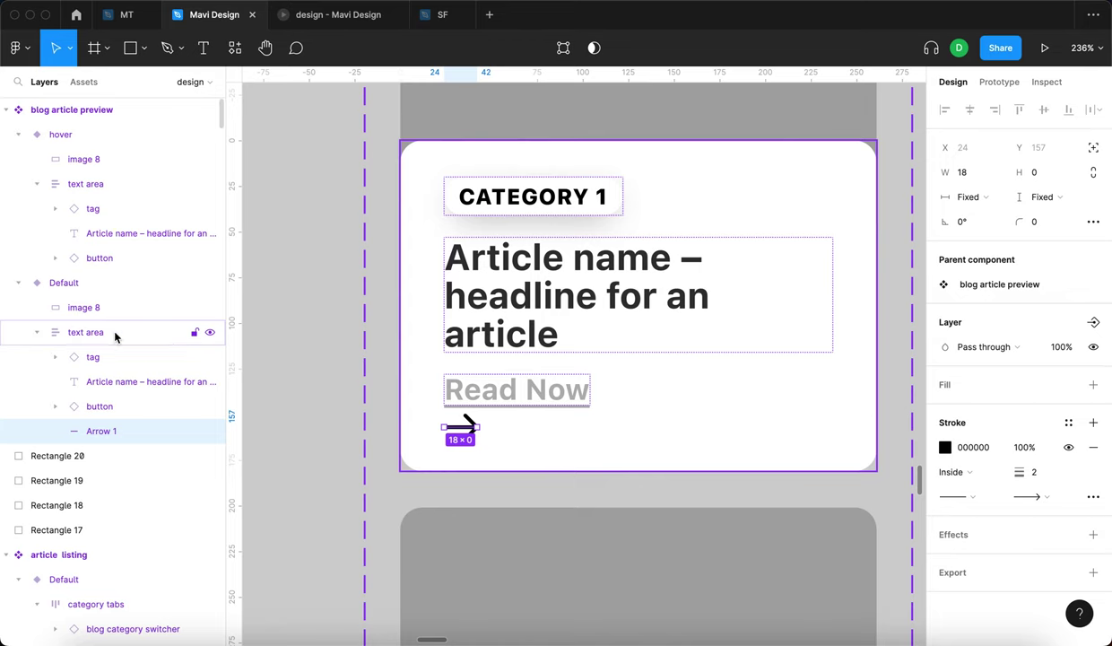
left_click(1097, 149)
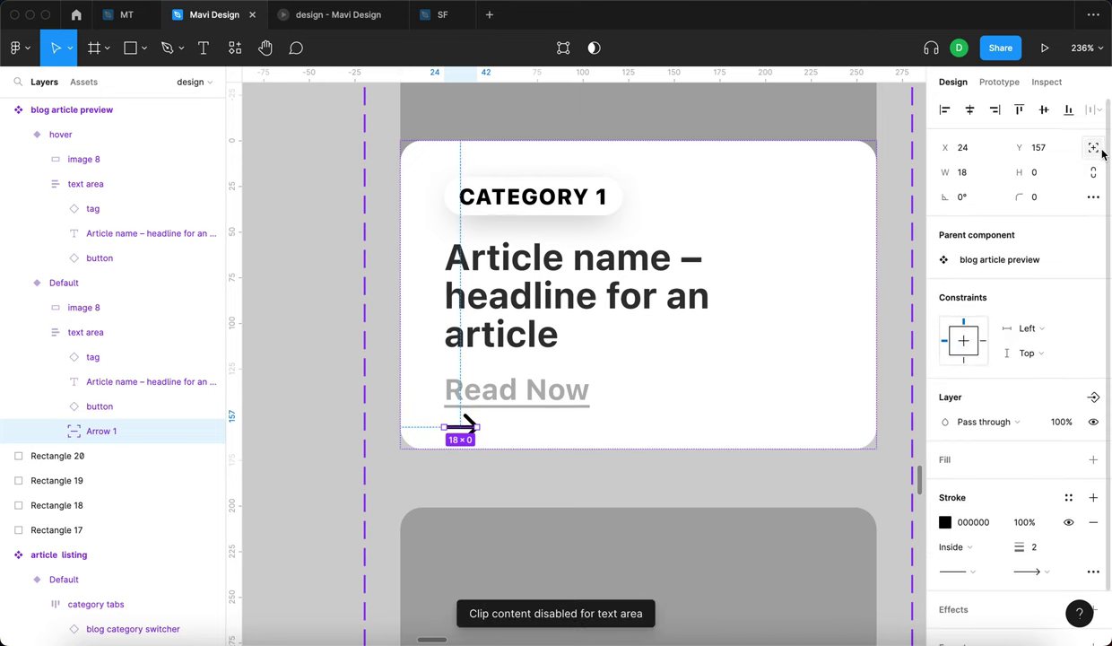
Move the arrow in 10 px increments to X 194, Y 137, beside the Read Now button.
key("shift+Up")
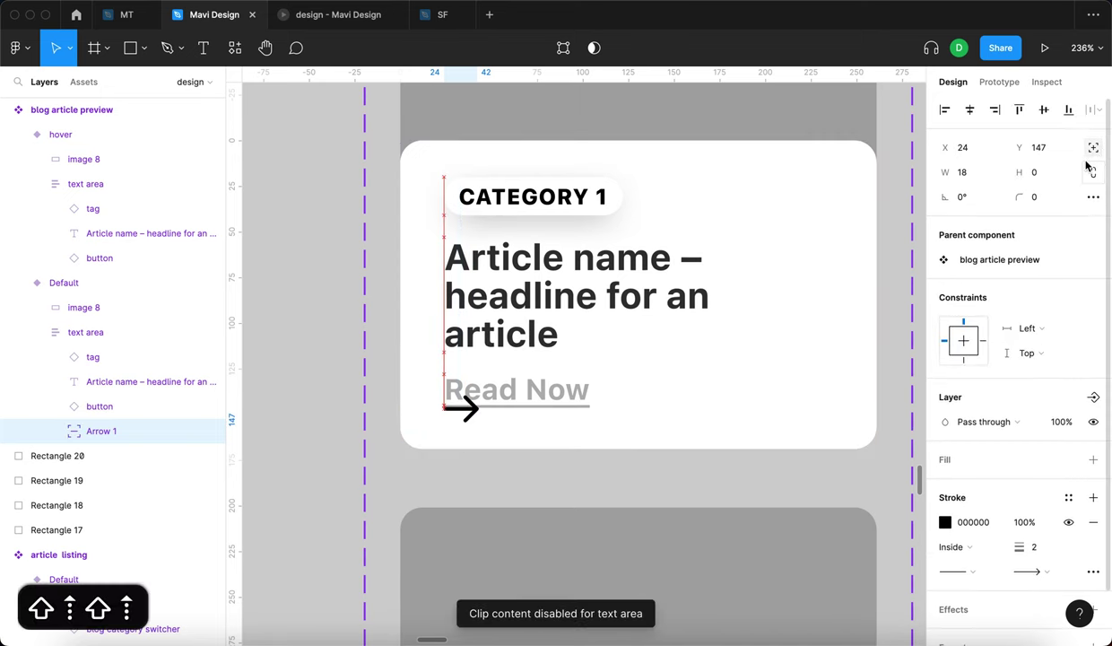
key("shift+Up")
key("shift+Right")
key("shift+Up")
key("shift+Right")
key("shift+Up")
key("shift+Right")
key("shift+Up")
key("shift+Right")
key("shift+Up")
key("shift+Right")
key("shift+Right")
key("shift+Up")
key("shift+Right")
key("shift+Up")
key("shift+Right")
key("shift+Right")
key("shift+Right")
key("shift+Right")
key("shift+Right")
key("shift+Right")
key("shift+Right")
key("shift+Right")
key("shift+Right")
key("shift+Right")
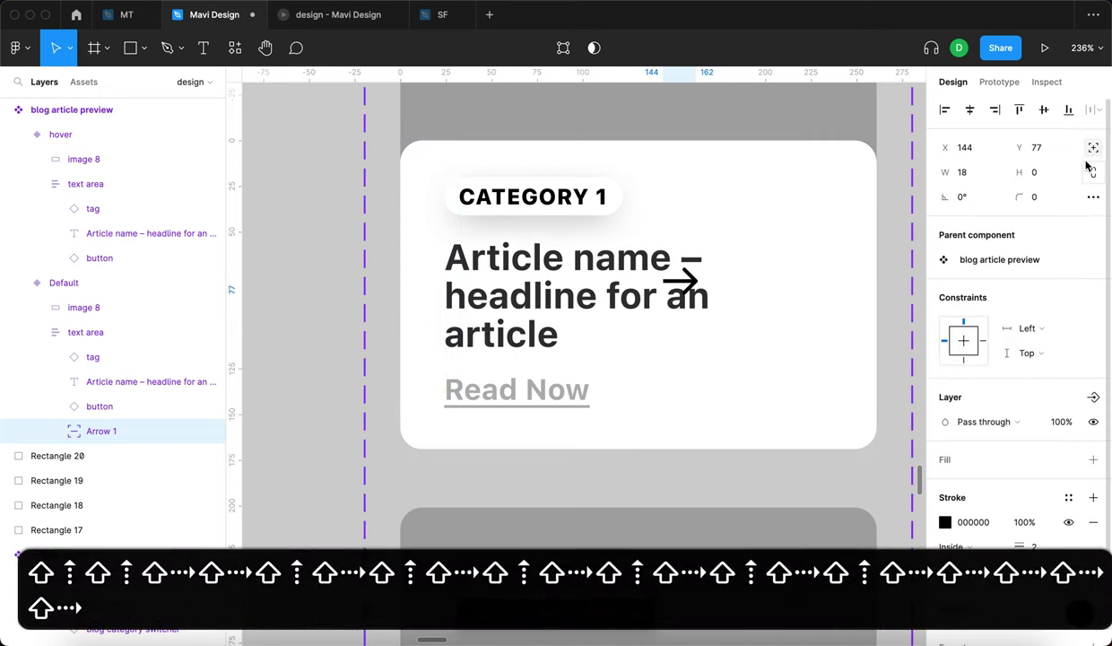
key("shift+Down")
key("shift+Down")
key("shift+Down")
key("shift+Down")
key("shift+Down")
key("shift+Down")
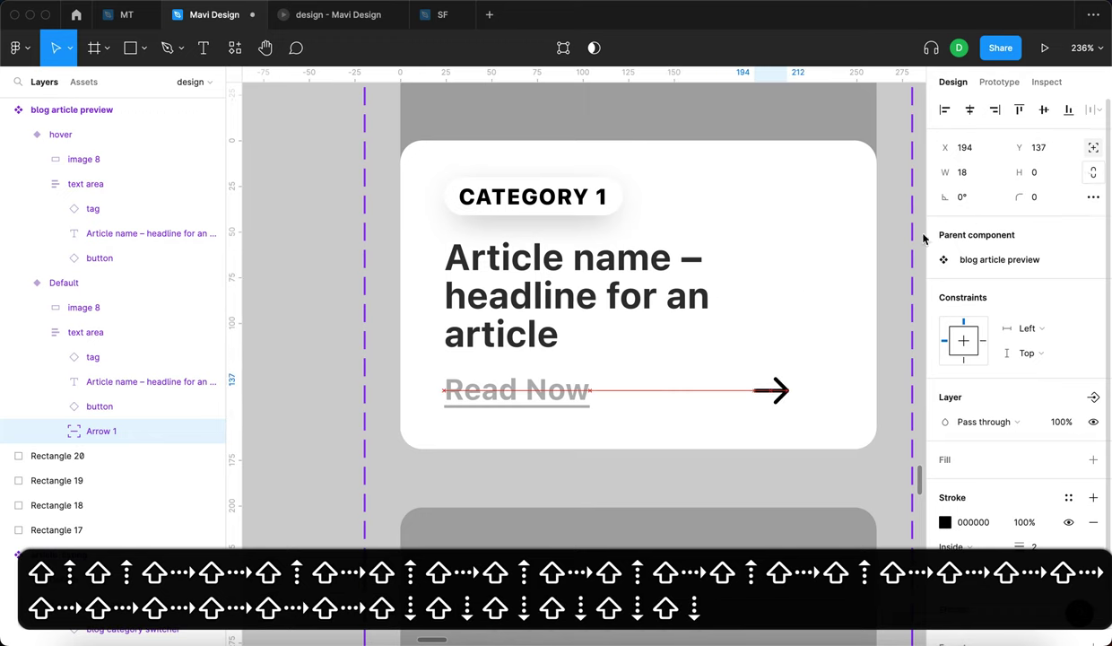
Align the arrow to the right and bottom edges of the Default variant's text area.
scroll(801, 328, "right", 2)
scroll(801, 328, "down", 1)
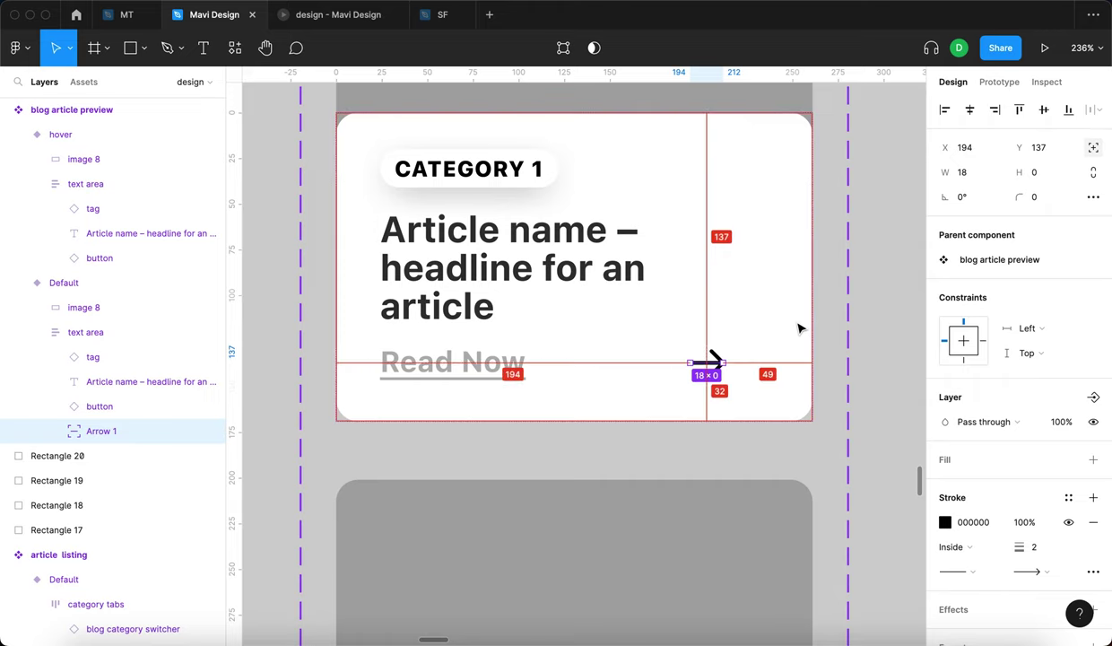
key("alt+d")
key("alt+s")
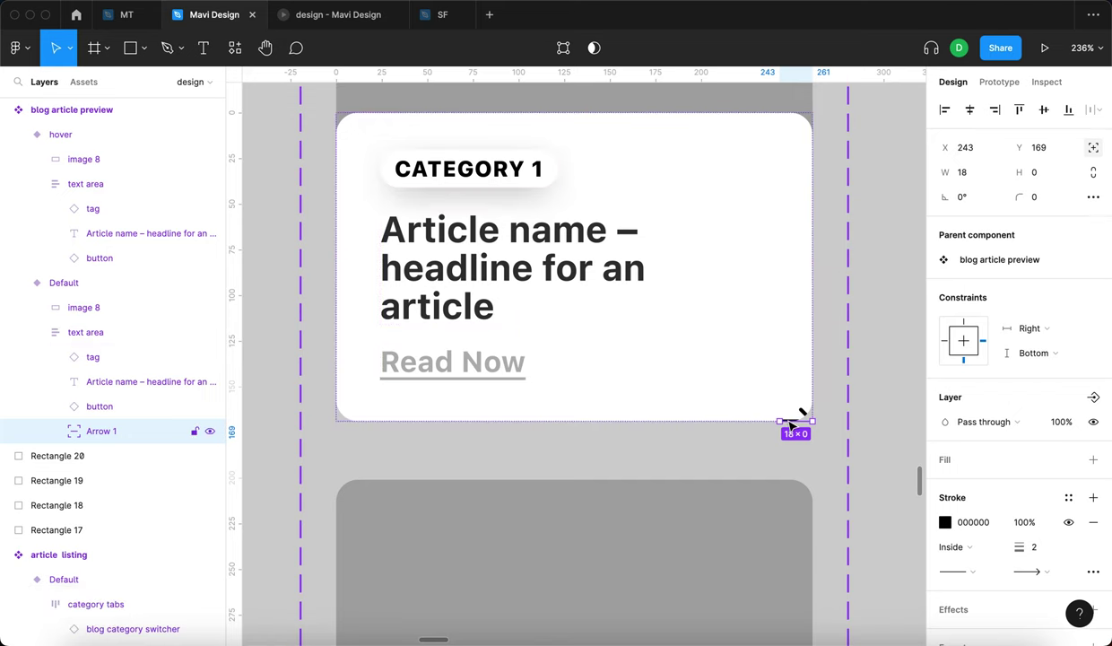
key("shift+Return")
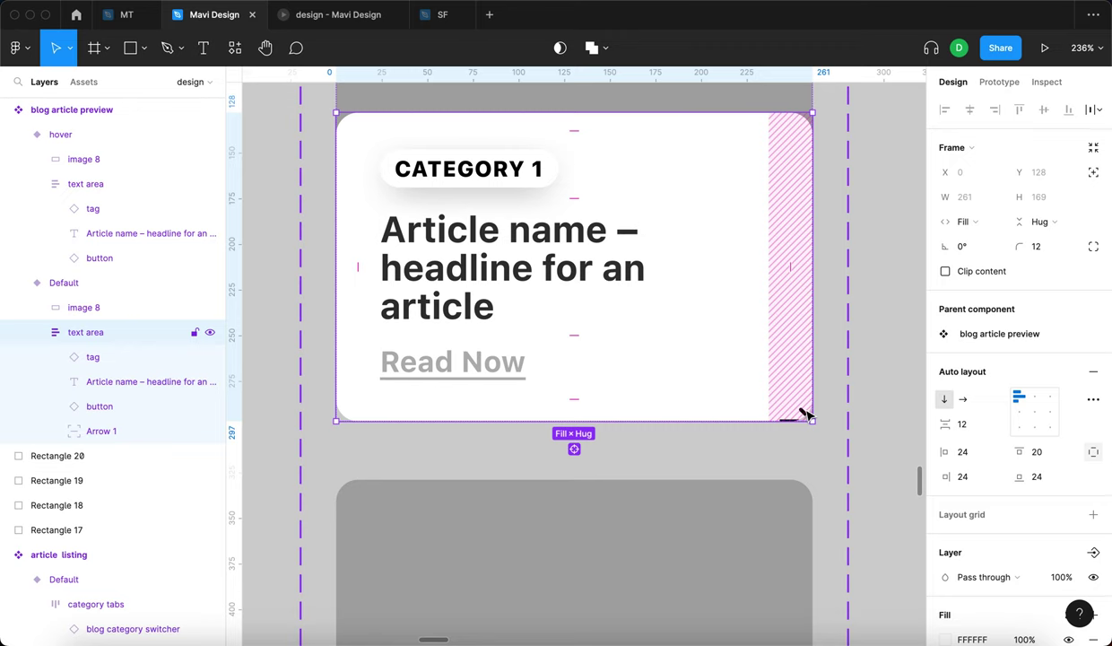
left_click(149, 431)
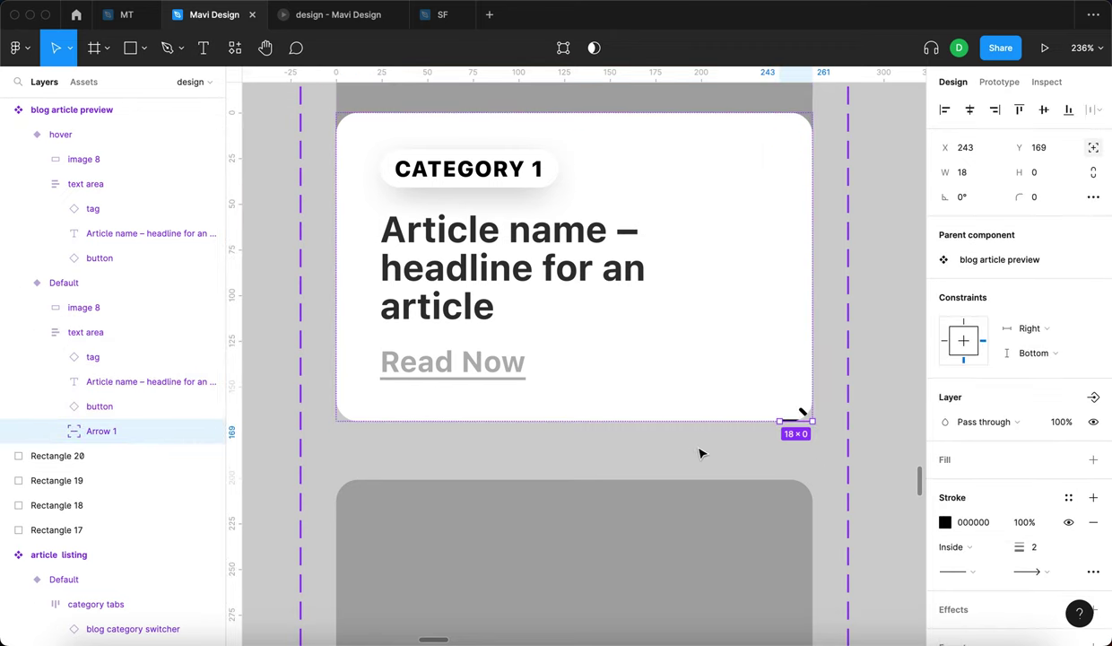
Offset the arrow 24 px inward from the card's right and bottom edges, to X 219, Y 145.
key("shift+Left")
key("shift+Left")
key("shift+Up")
key("shift+Up")
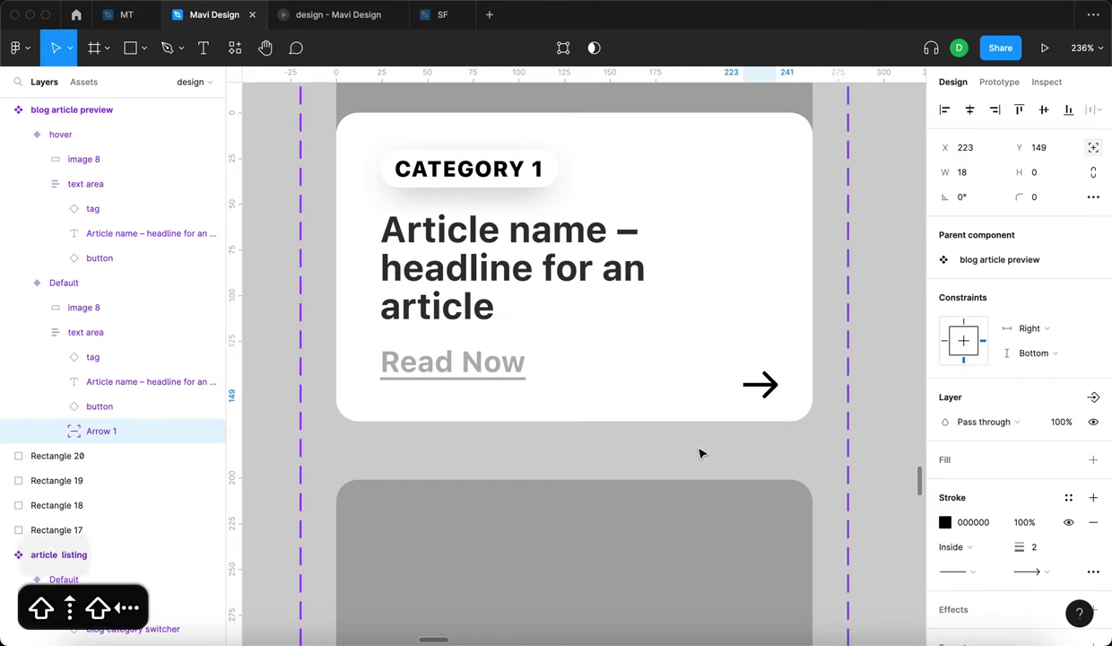
key("Up")
key("Left")
key("Up")
key("Left")
key("Up")
key("Left")
key("Up")
key("Left")
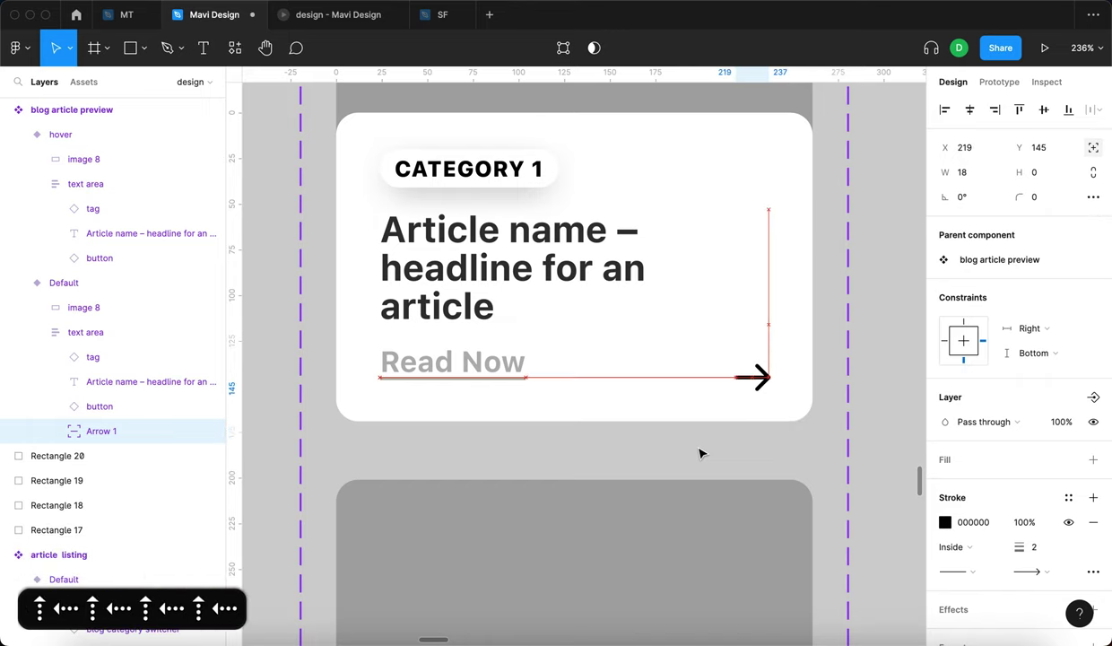
scroll(601, 337, "down", 3)
key("Escape")
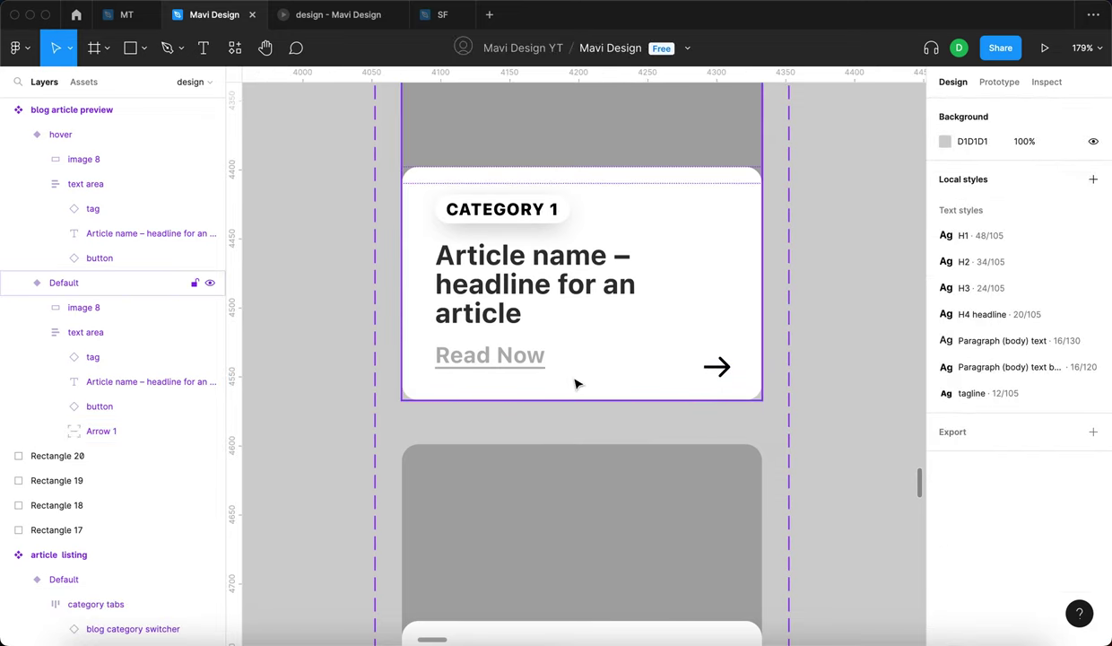
Shift the arrow 6 px further up and left, to X 213, Y 139, level with Read Now.
scroll(576, 383, "down", 5)
scroll(609, 391, "up", 2)
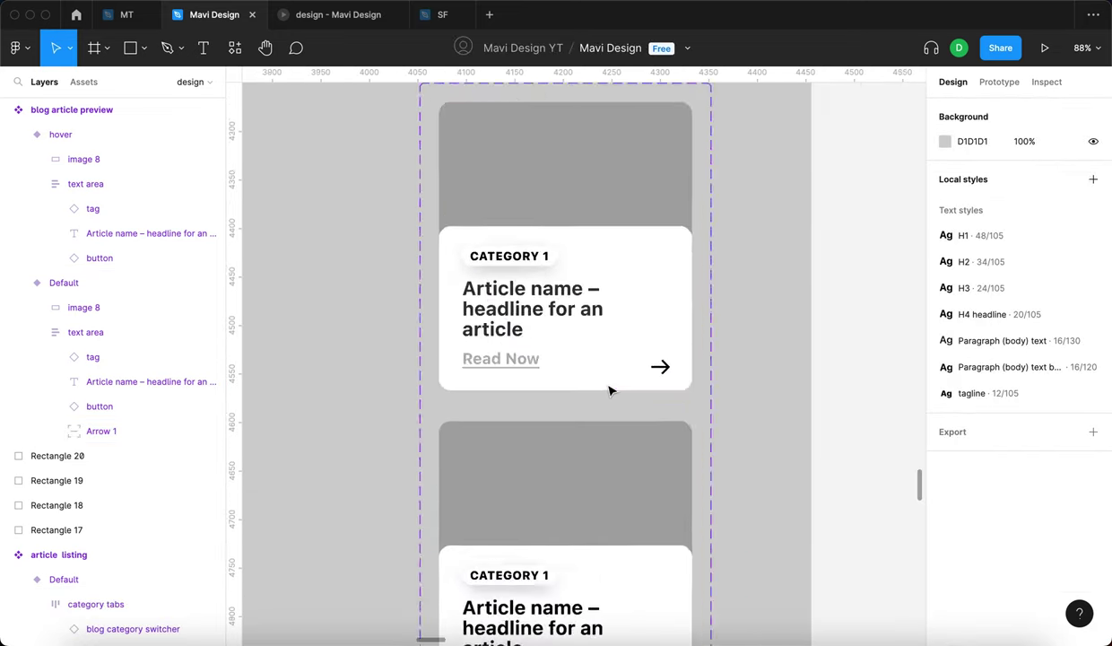
scroll(675, 363, "up", 2)
left_click(676, 363)
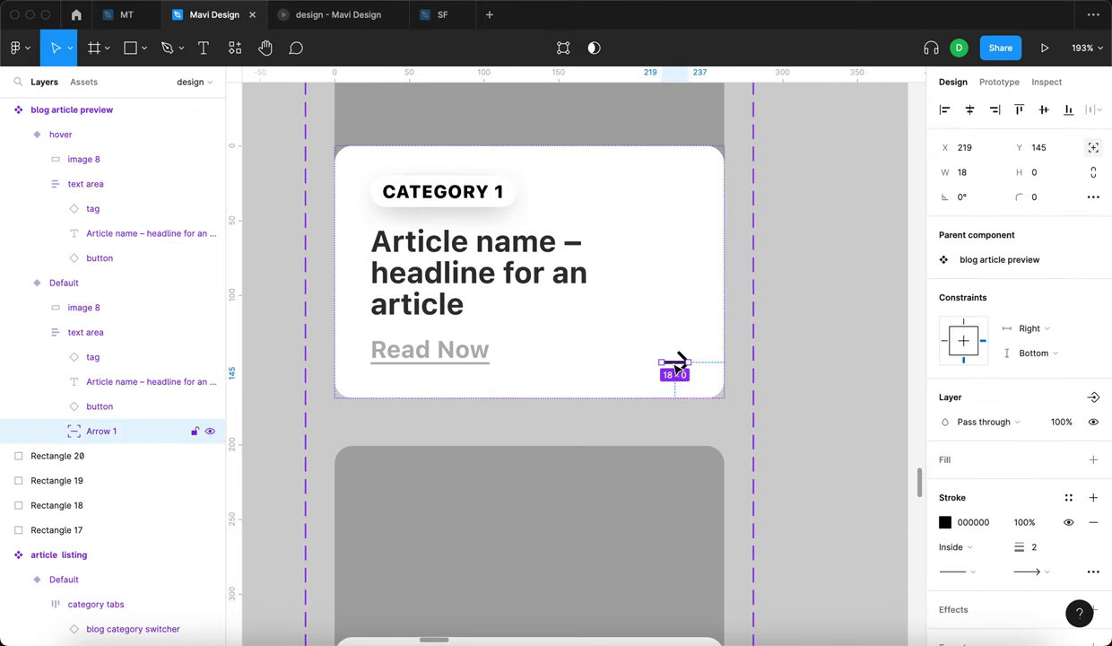
key("Up")
key("Left")
key("Up")
key("Left")
key("Up")
key("Left")
key("Up")
key("Left")
key("Up")
key("Left")
key("Up")
key("Left")
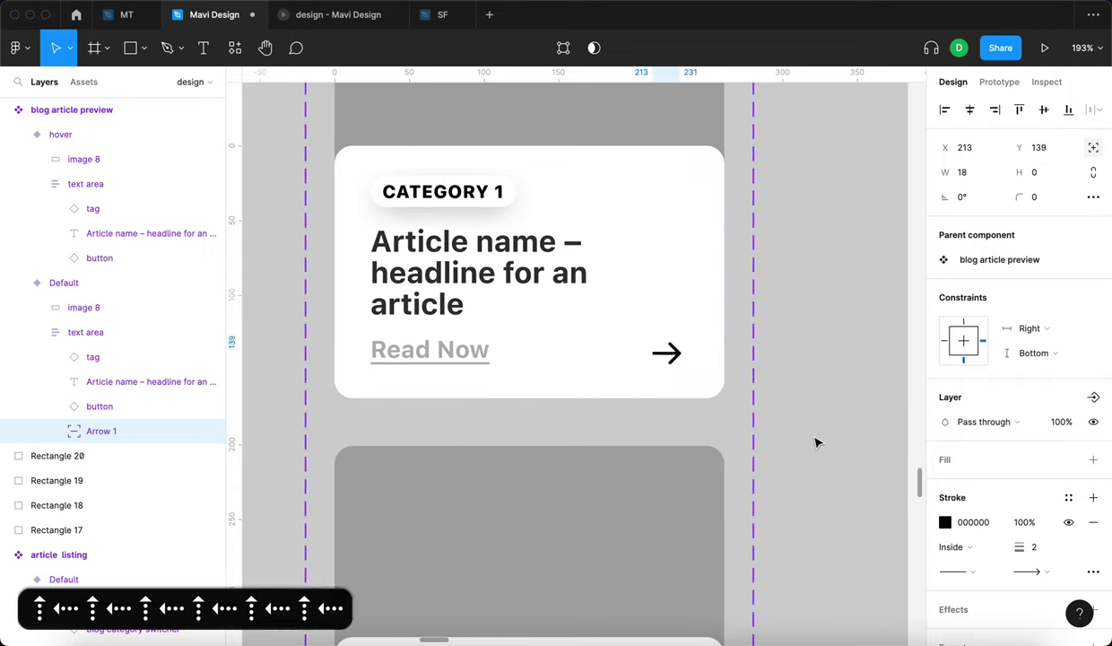
key("Up")
key("Left")
key("Right")
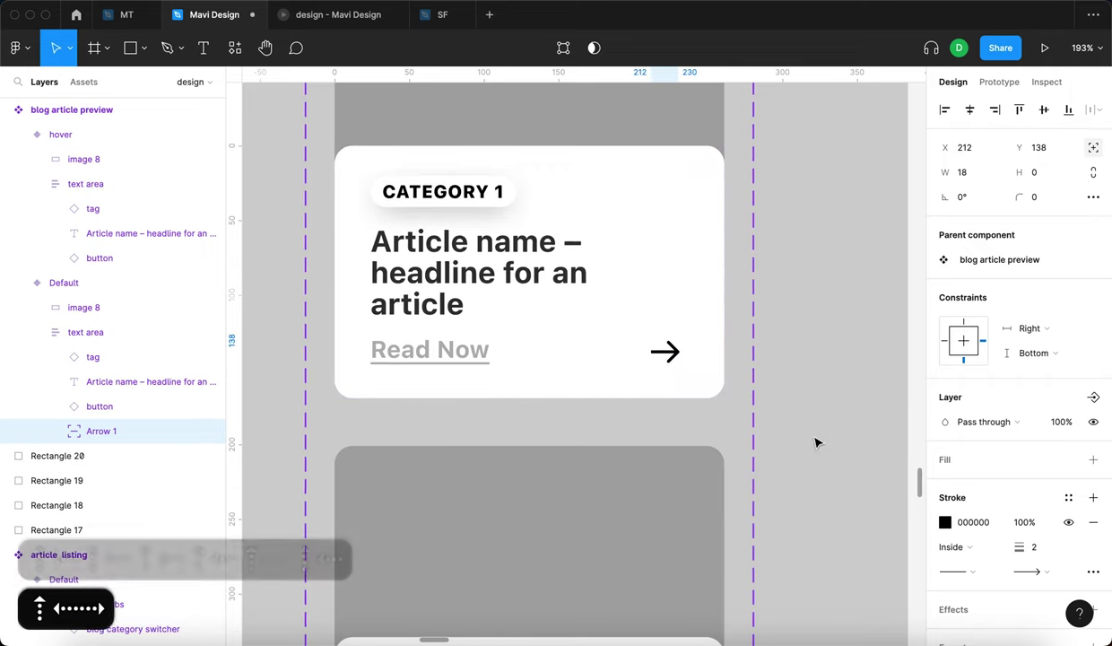
key("Down")
key("alt")
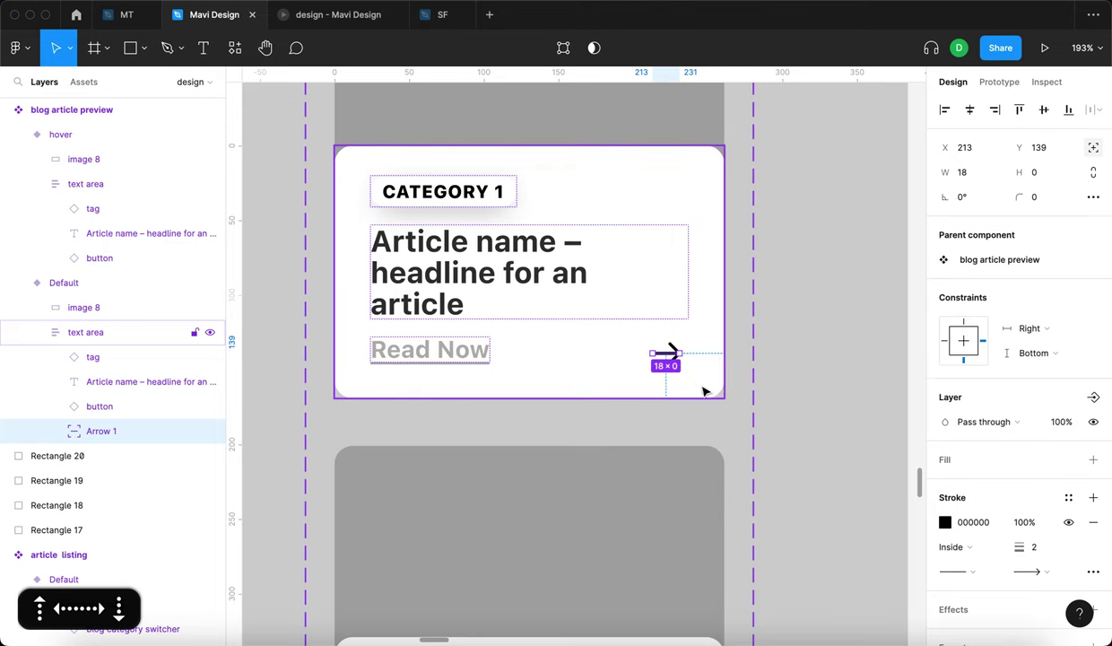
left_click(604, 426)
scroll(606, 431, "down", 1)
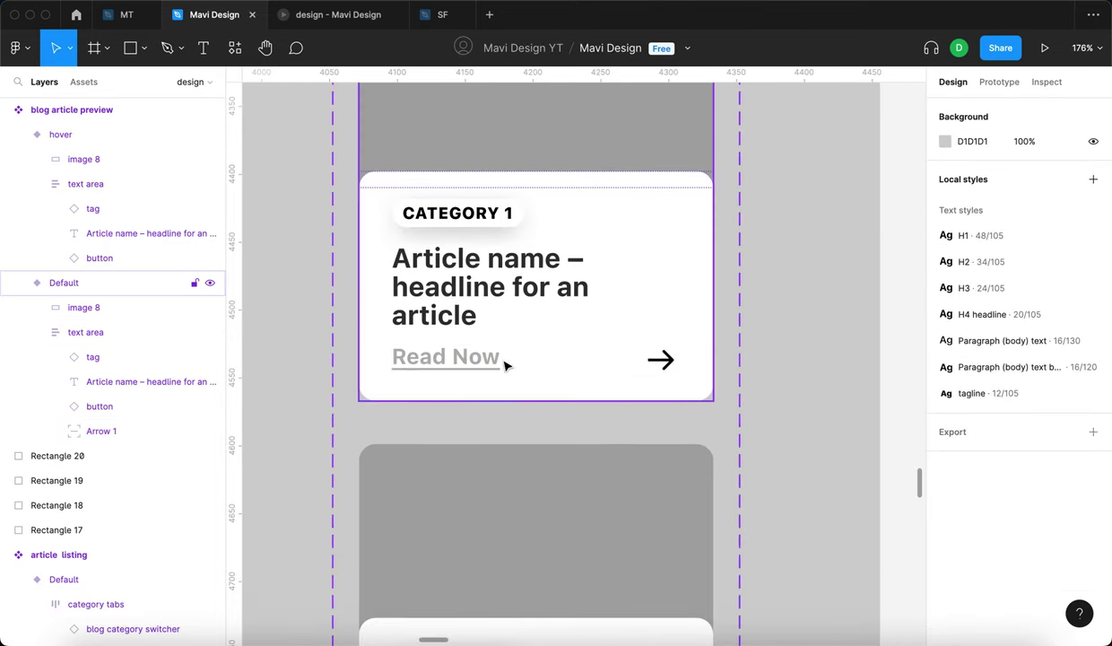
Try the arrow 6 px closer to the card's right edge, at X 219.
left_click(668, 363)
scroll(685, 385, "up", 5)
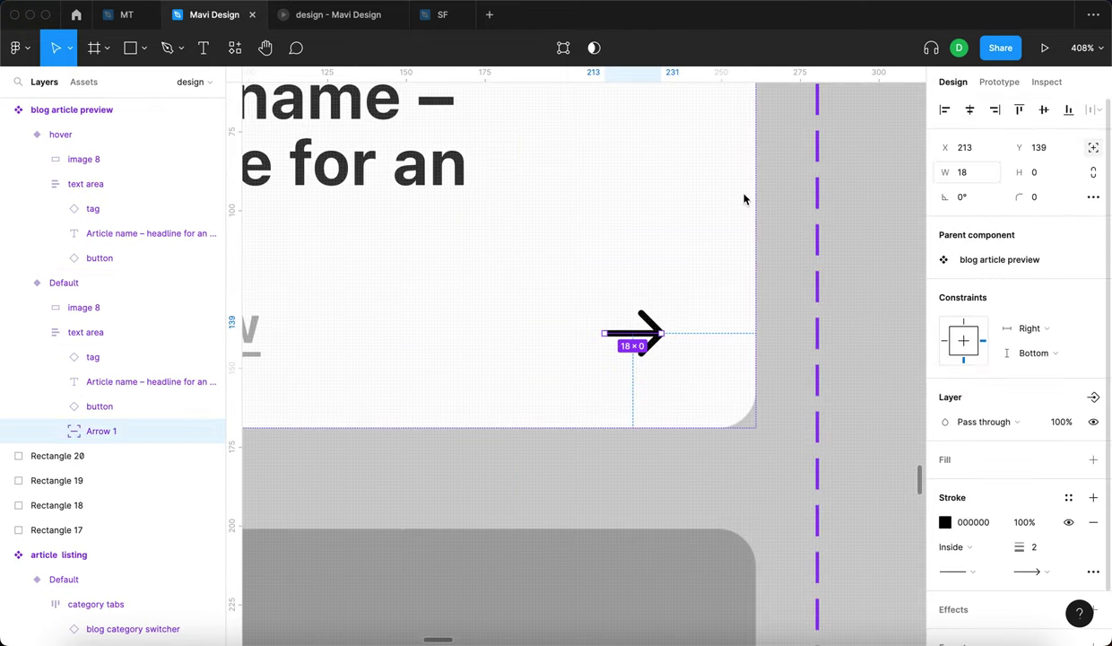
scroll(651, 386, "down", 4)
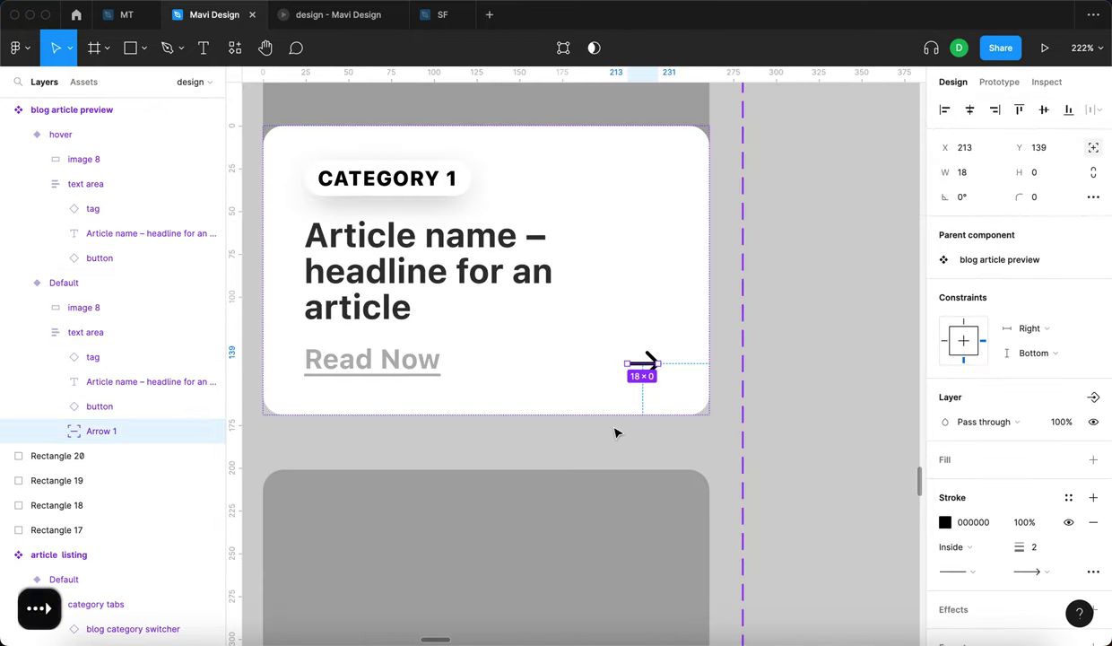
key("Right")
key("Right")
key("Right")
key("Right")
key("Right")
key("Right")
scroll(615, 433, "down", 3)
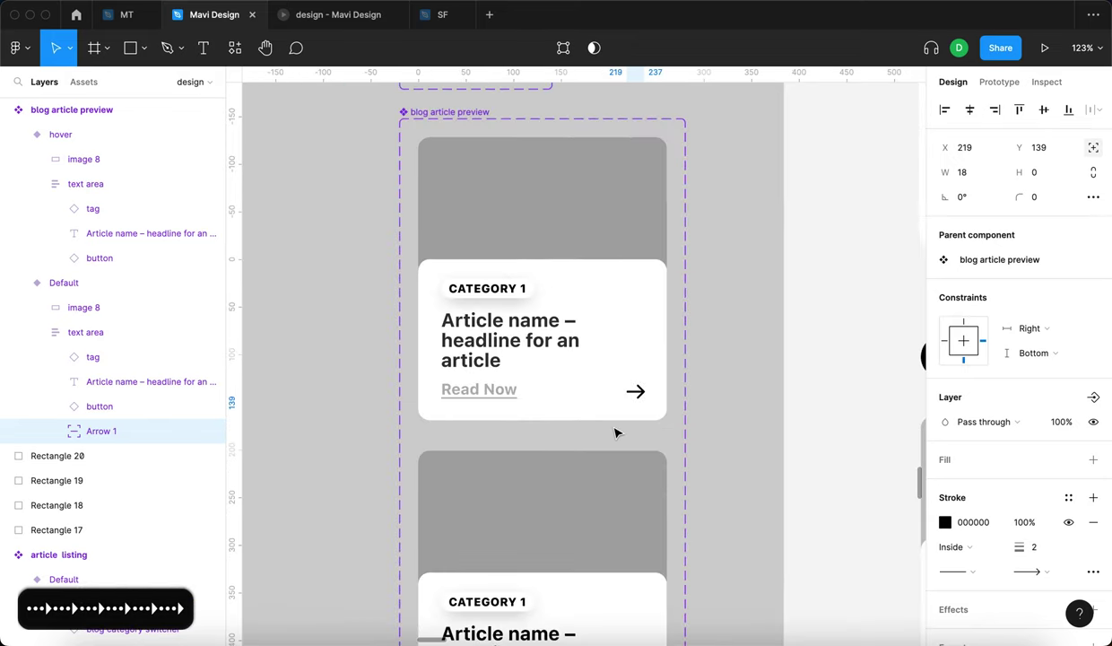
Move the arrow 5 px away from the card's right edge, to X 214.
key("Left")
key("Left")
key("Left")
key("Left")
key("Left")
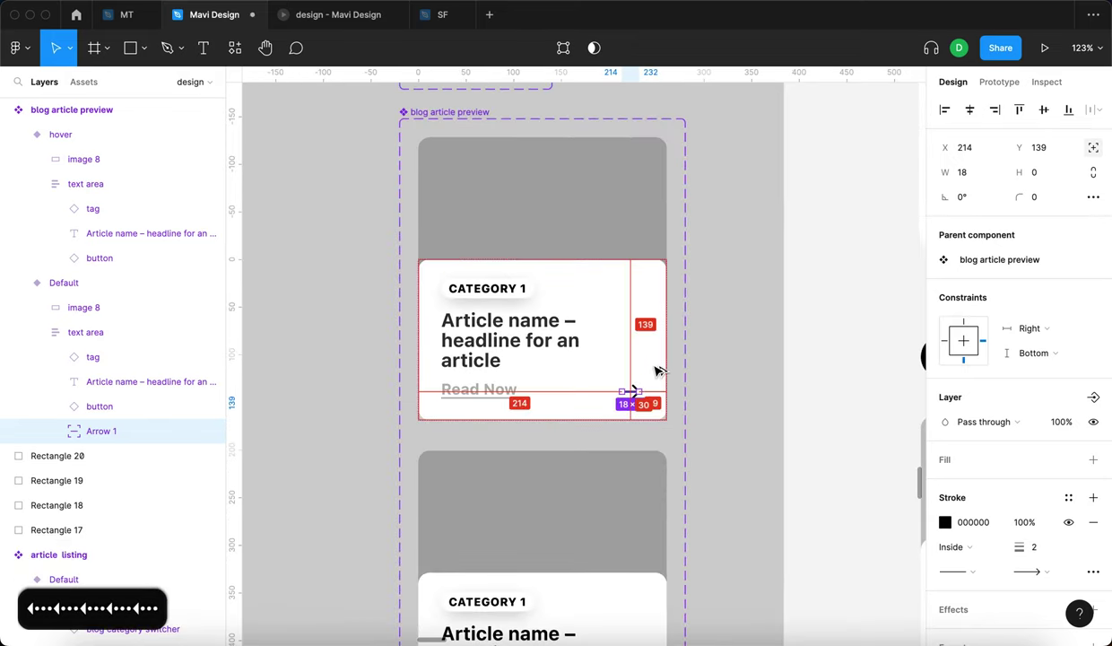
scroll(655, 370, "up", 3)
left_click(652, 464)
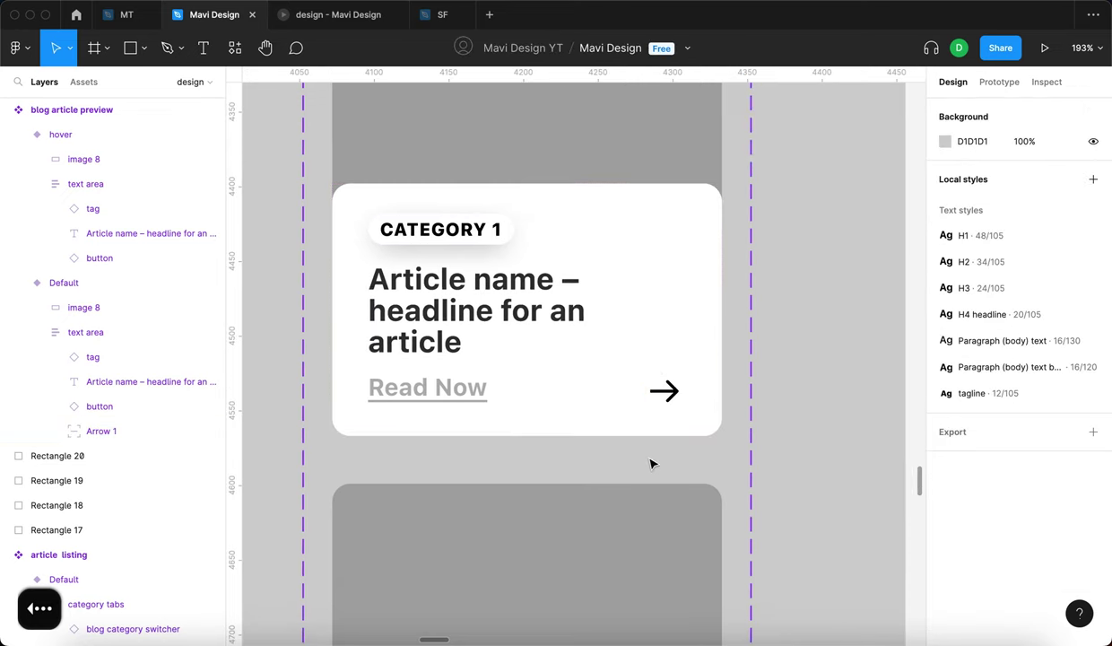
Copy the arrow from the Default card variant into the hover variant's text area at the same position, X 213, Y 139.
left_click(665, 398)
scroll(665, 398, "down", 5)
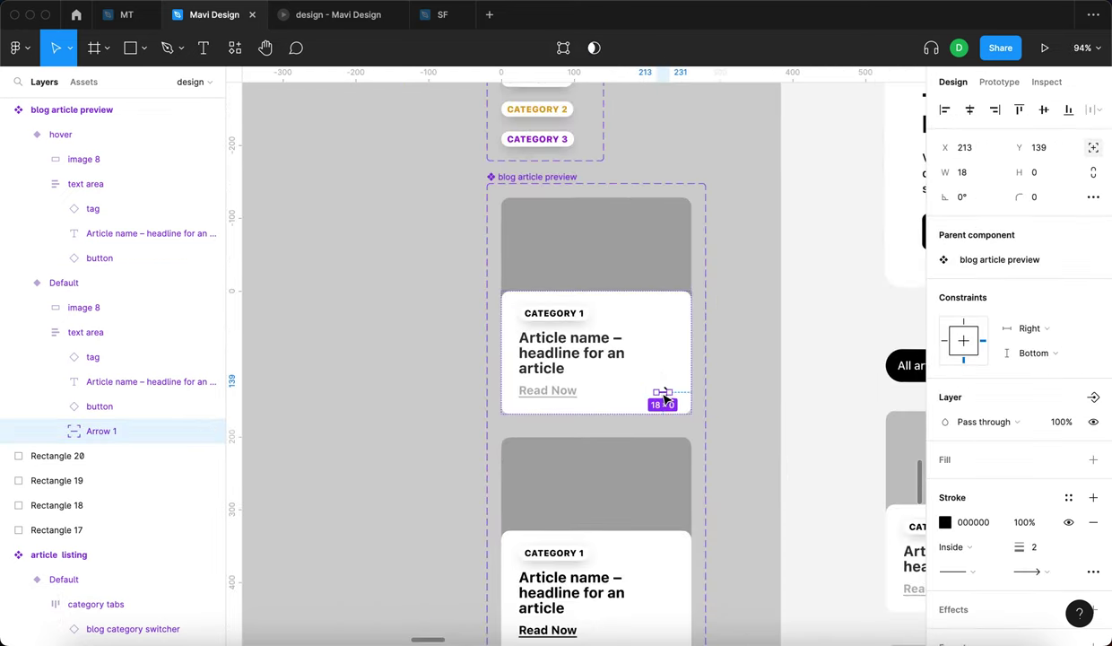
key("super+c")
double_click(641, 544)
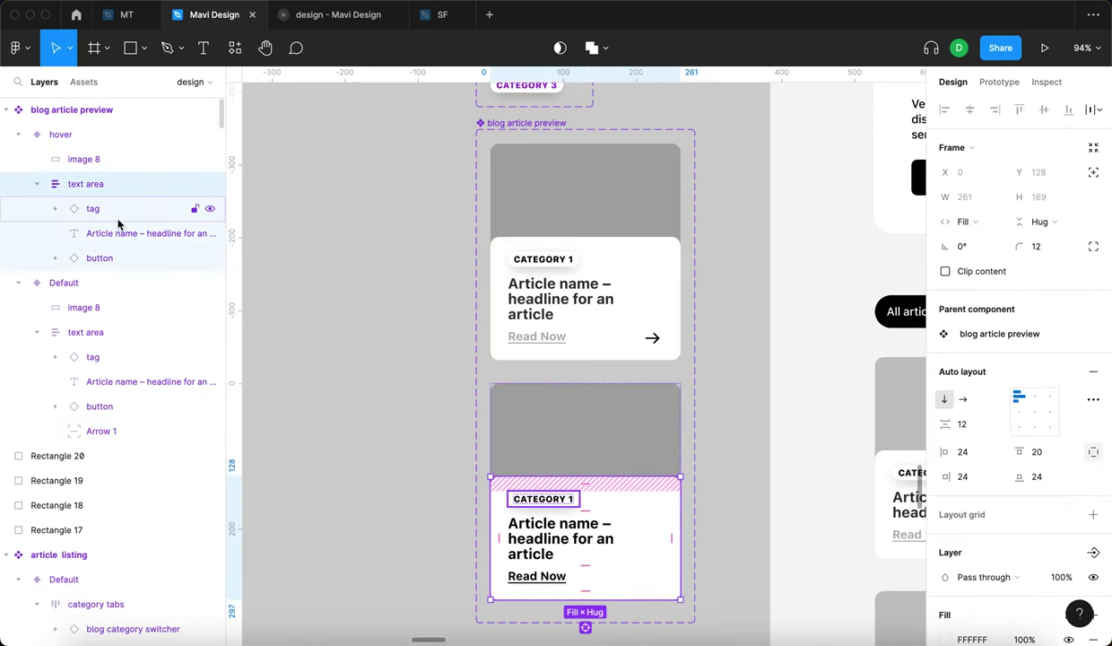
scroll(651, 520, "right", 3)
scroll(651, 520, "down", 2)
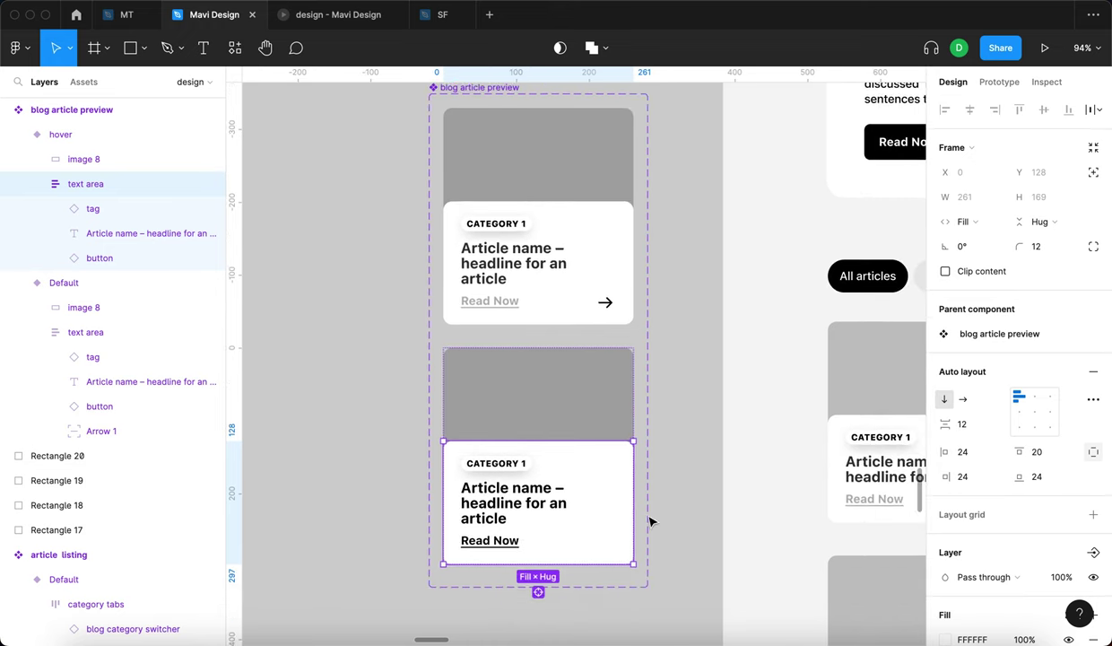
key("super+v")
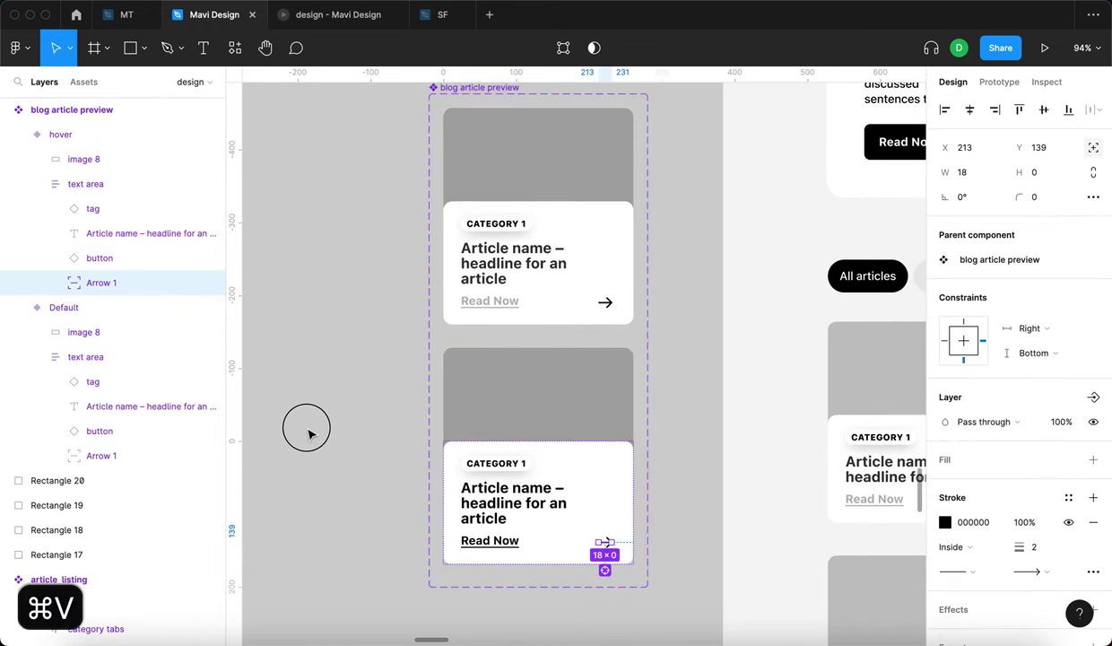
left_click(306, 431)
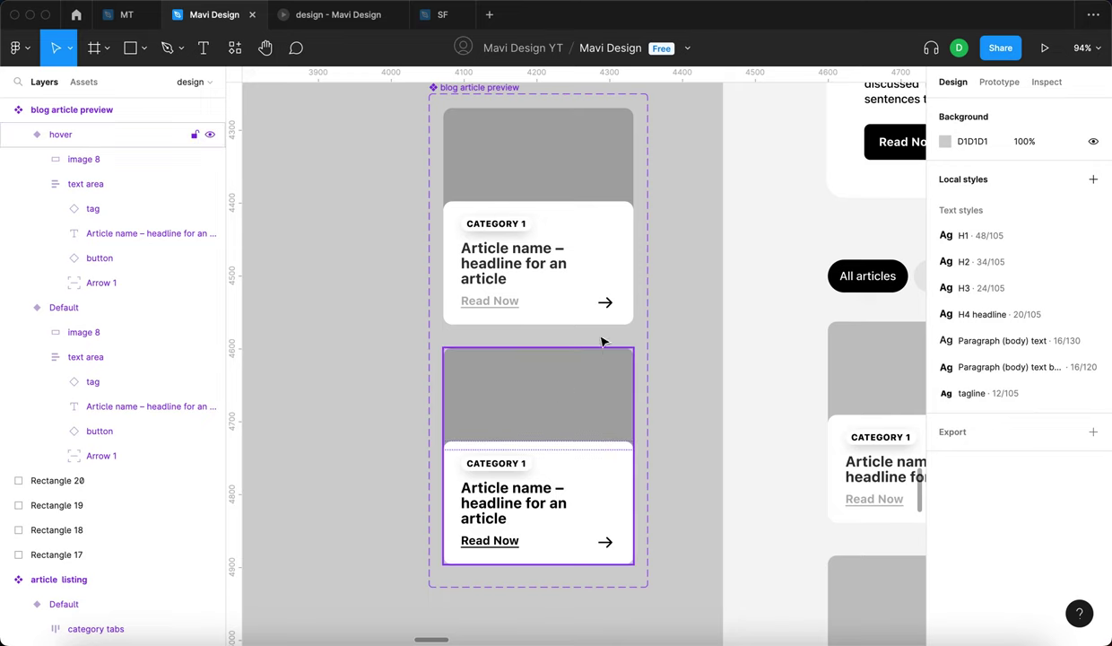
Shift the Default variant's arrow 60 px horizontally to X 273, beyond the card's right edge.
double_click(607, 304)
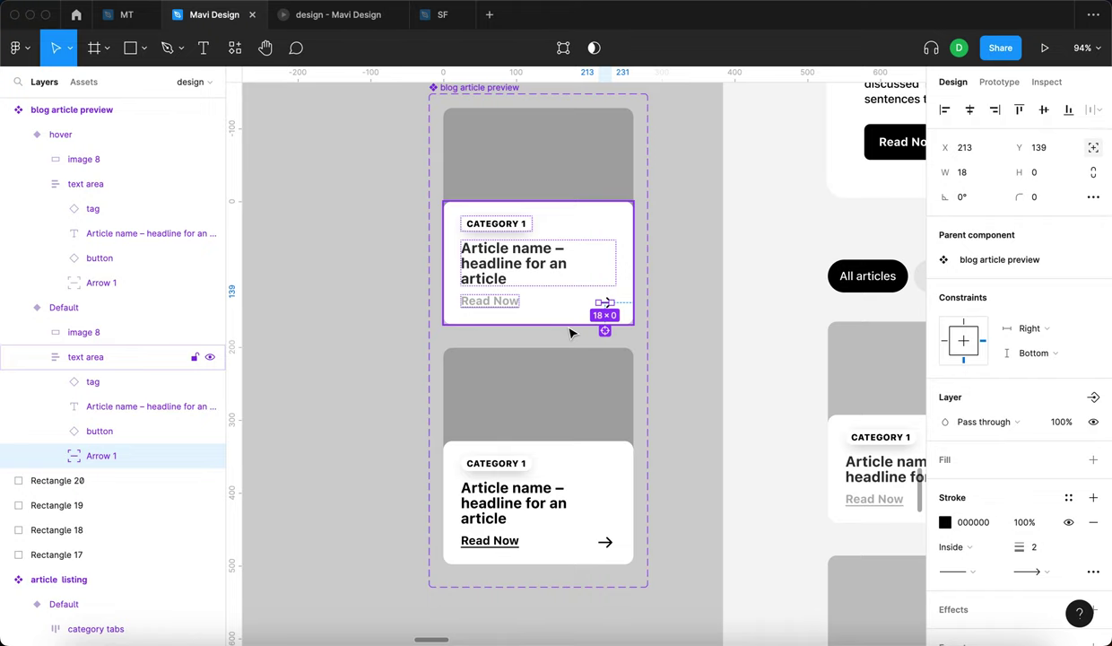
scroll(607, 225, "up", 3)
scroll(574, 256, "down", 2)
scroll(571, 270, "up", 3)
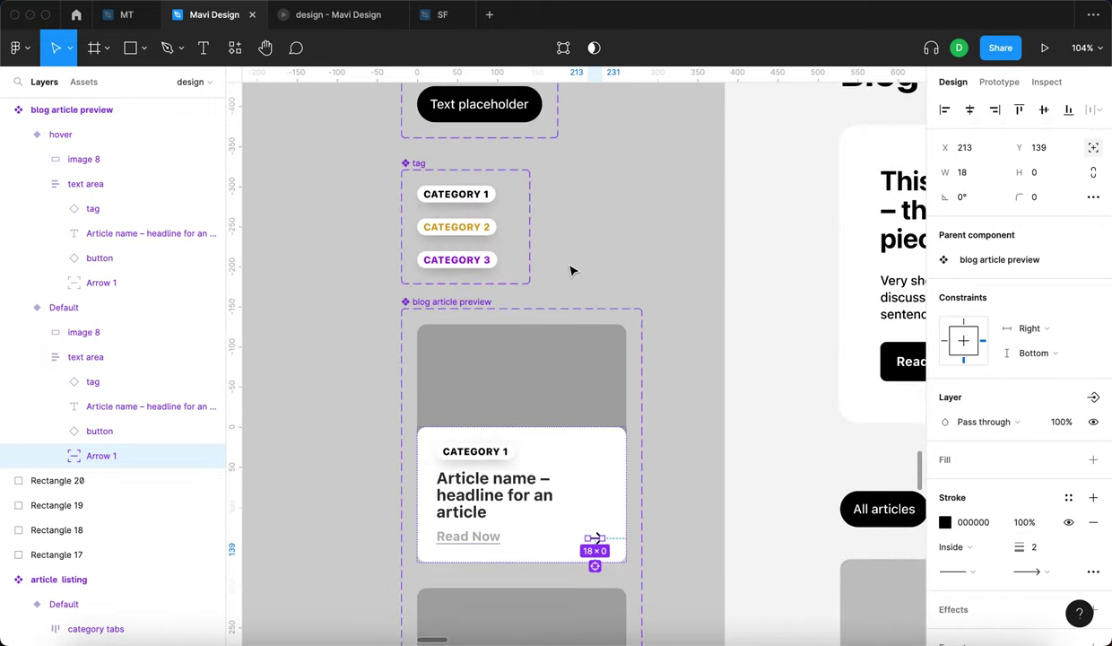
scroll(572, 270, "down", 2)
key("shift+Right")
key("shift+Right")
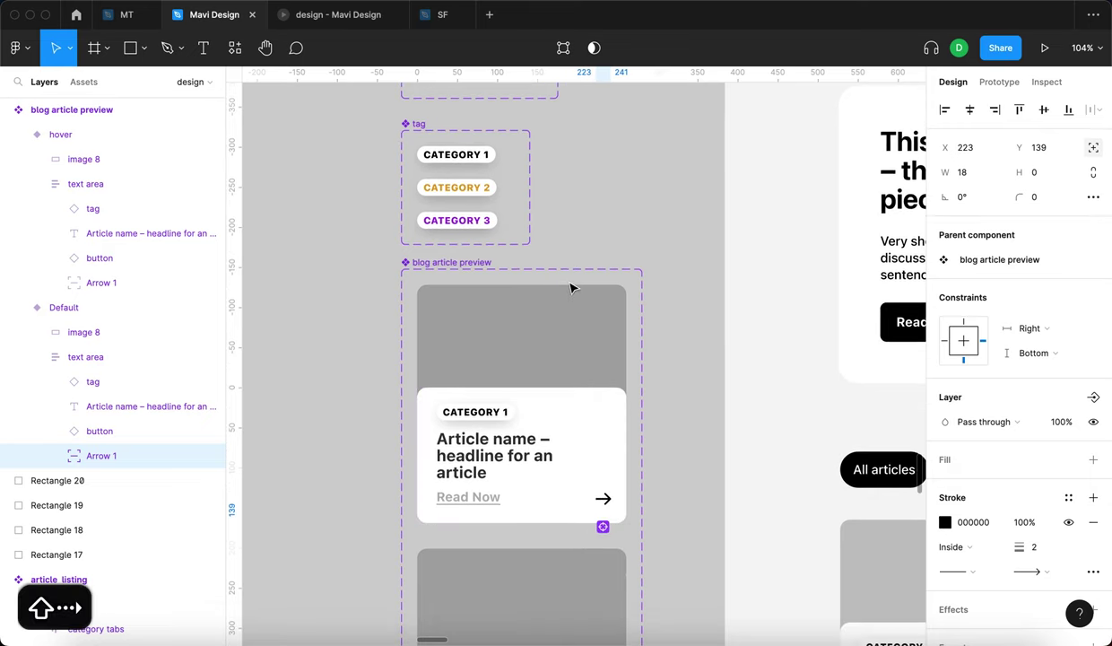
key("shift+Right")
key("shift+Right")
key("shift+Right")
key("shift+Right")
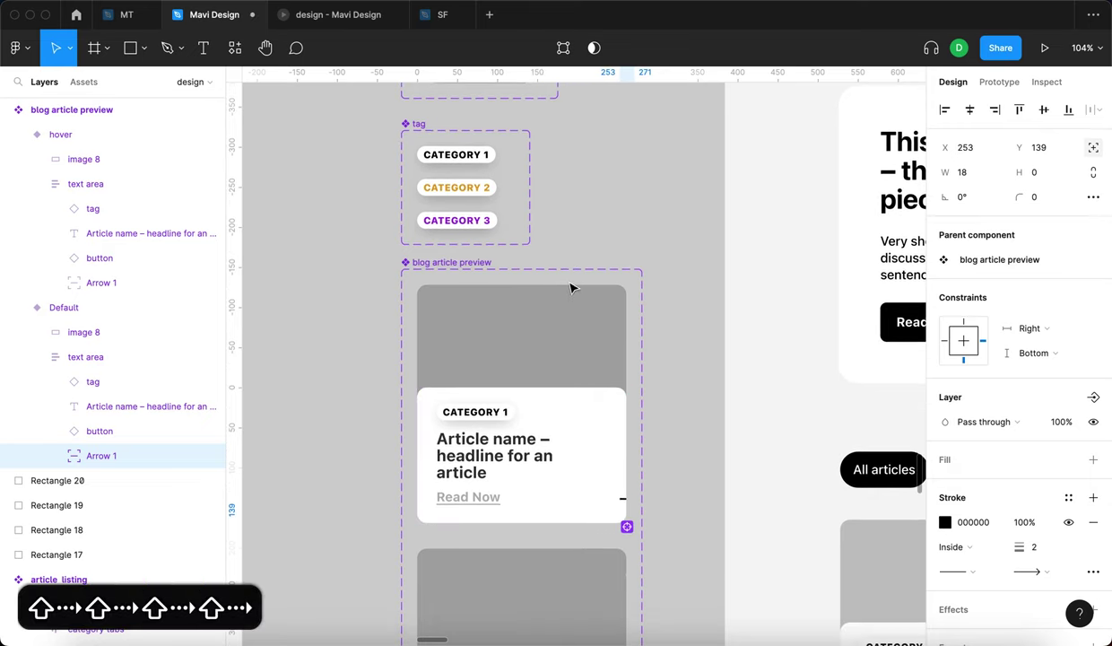
scroll(572, 292, "down", 5)
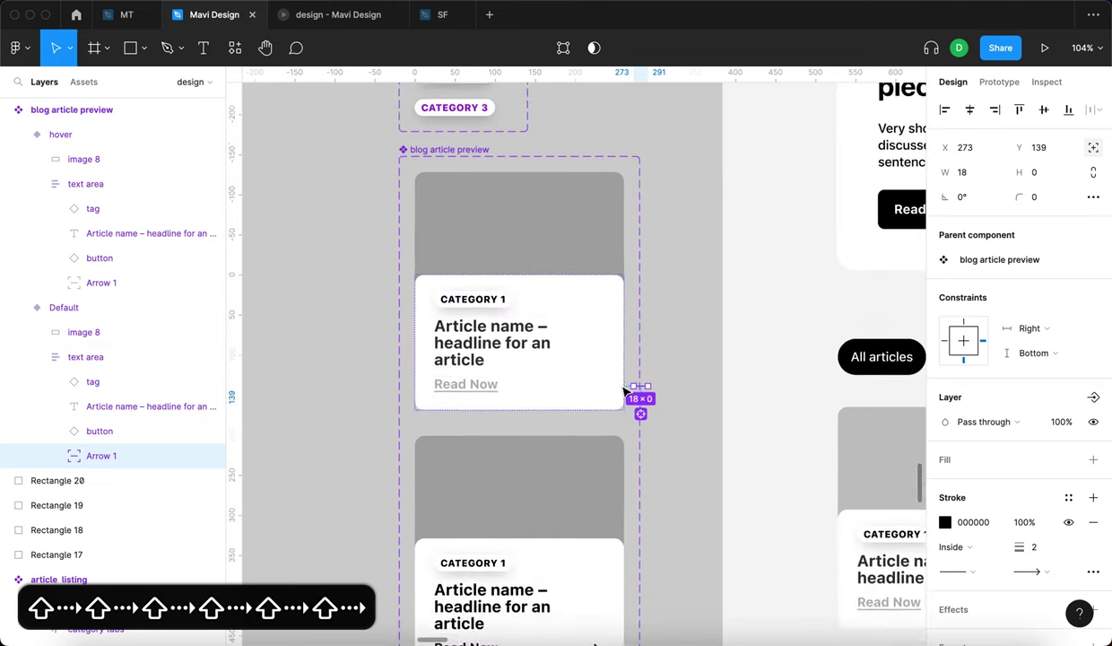
left_click(680, 471)
scroll(679, 472, "down", 2)
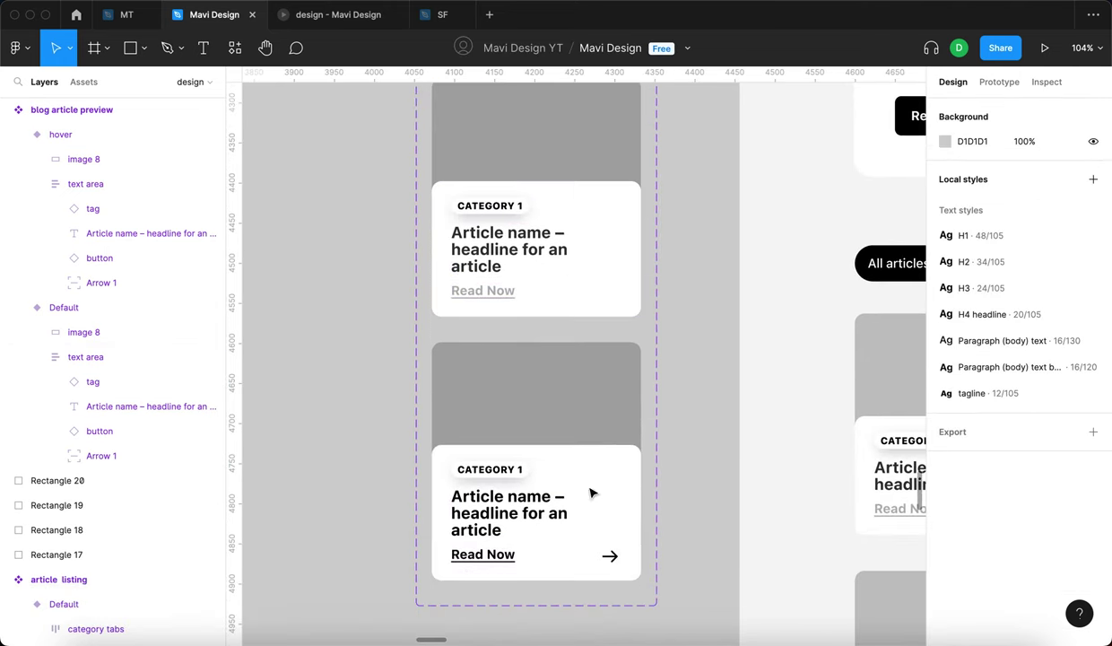
Switch to the design prototype preview and check the arrow's hover animation on the article cards in both rows.
left_click(345, 18)
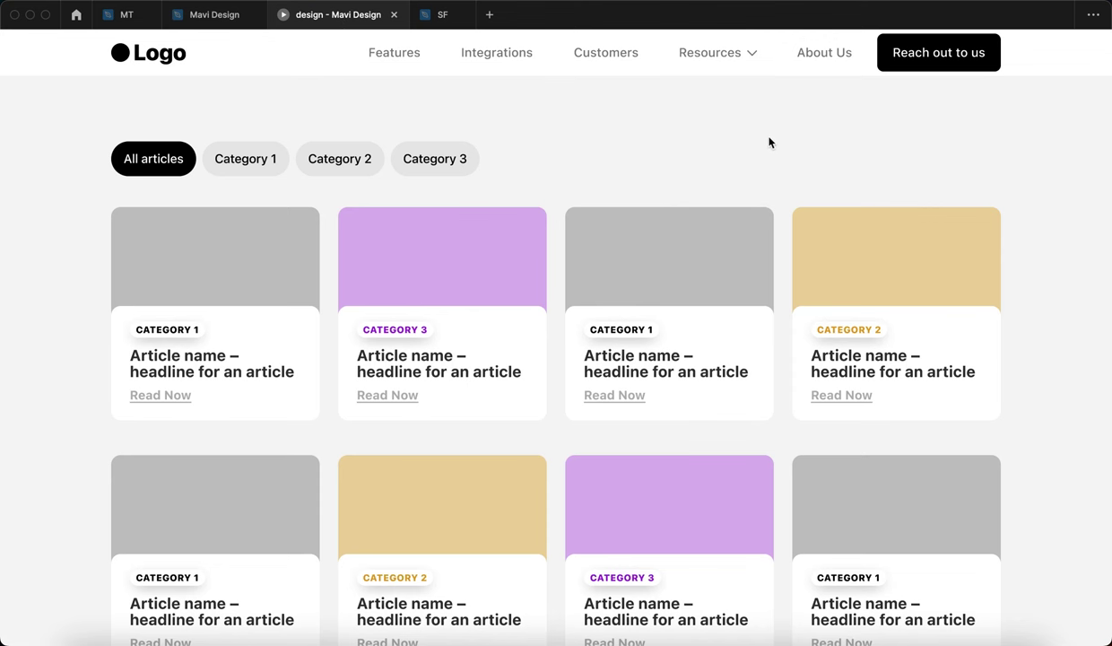
left_click(760, 224)
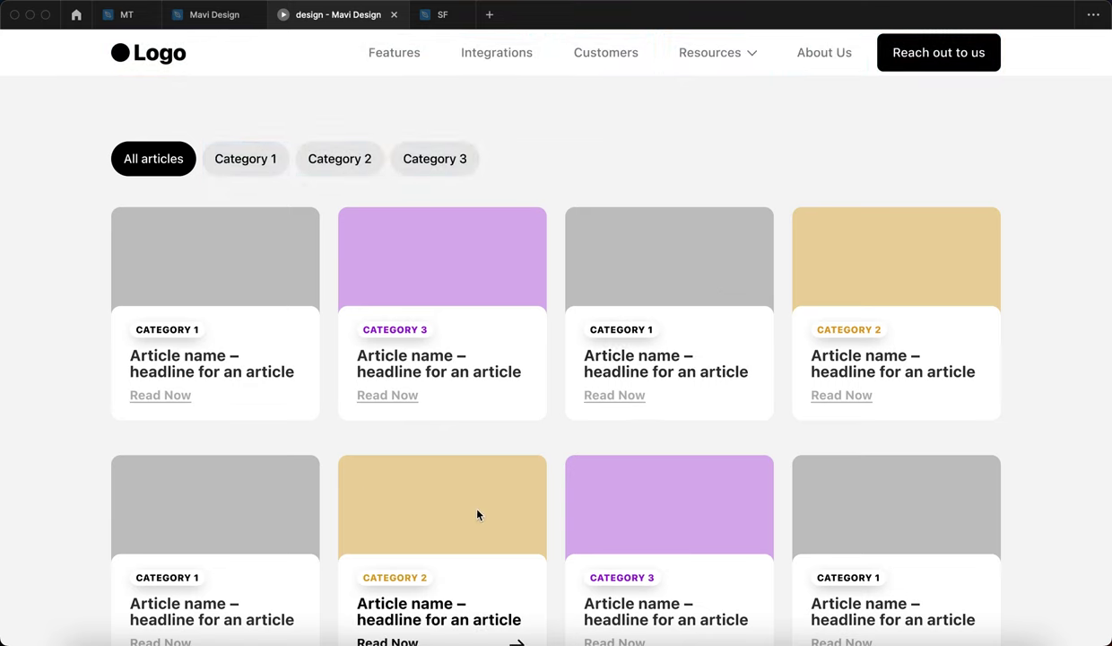
scroll(472, 514, "down", 3)
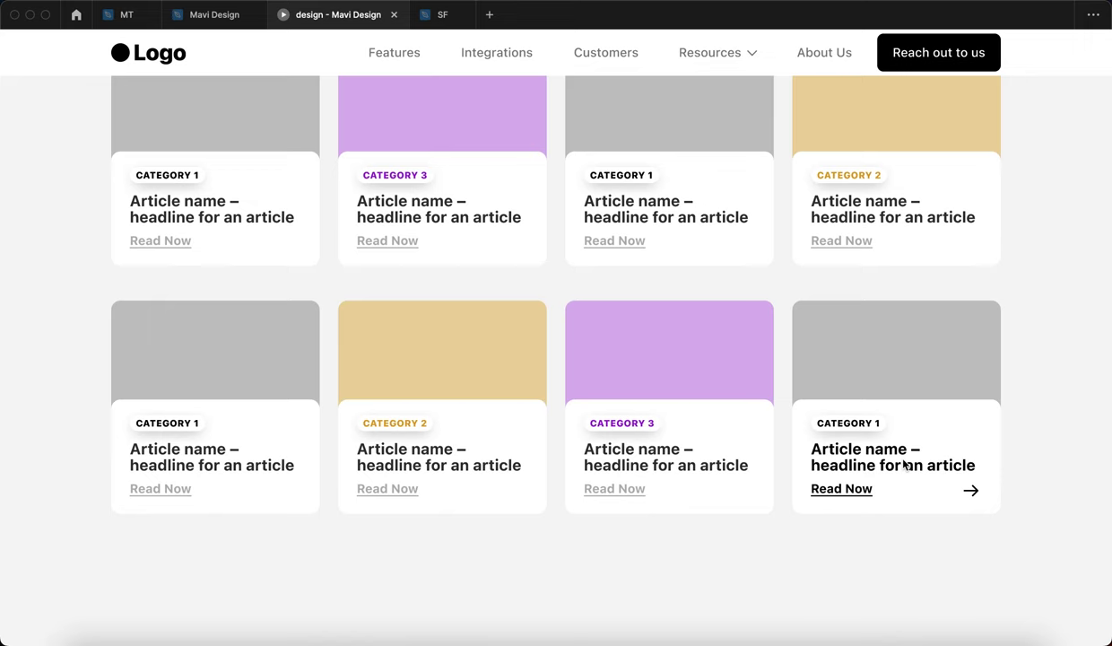
Return to the Mavi Design file and select the Default variant of the blog article preview component.
left_click(208, 18)
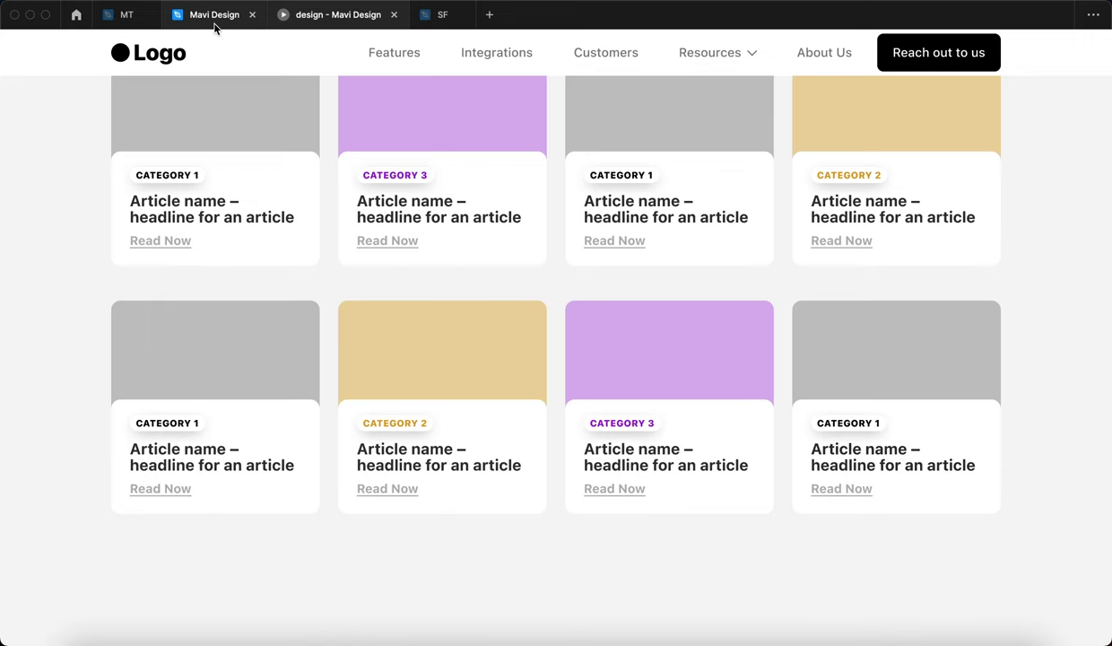
left_click(587, 279)
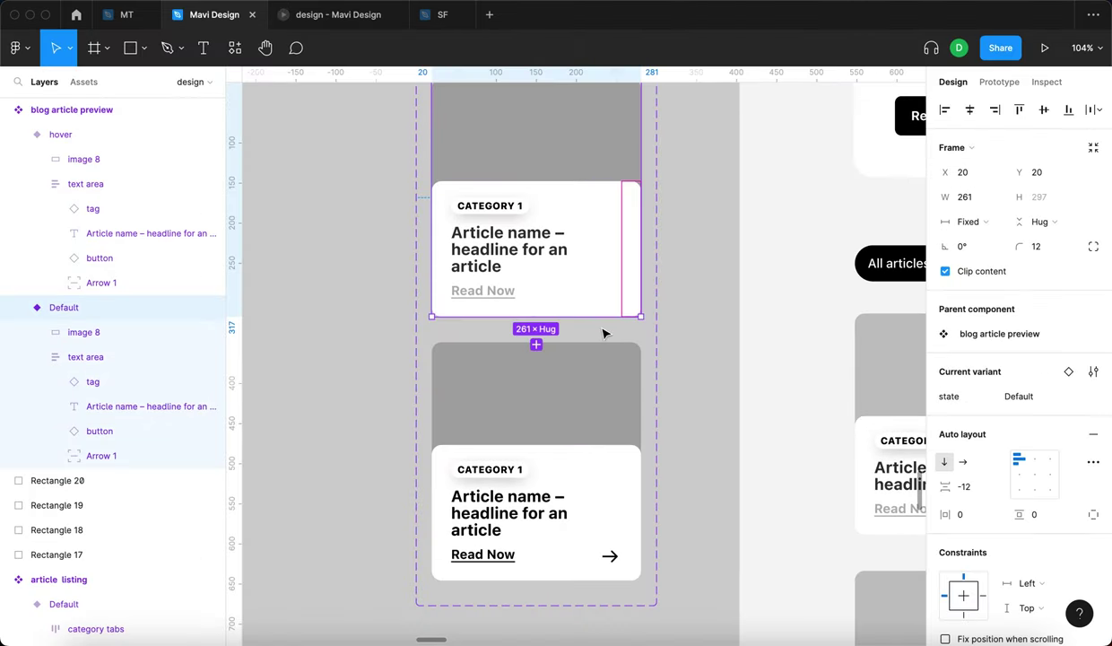
Set the animation of the Default article card variant's while-hovering interaction to Smart animate.
left_click(987, 82)
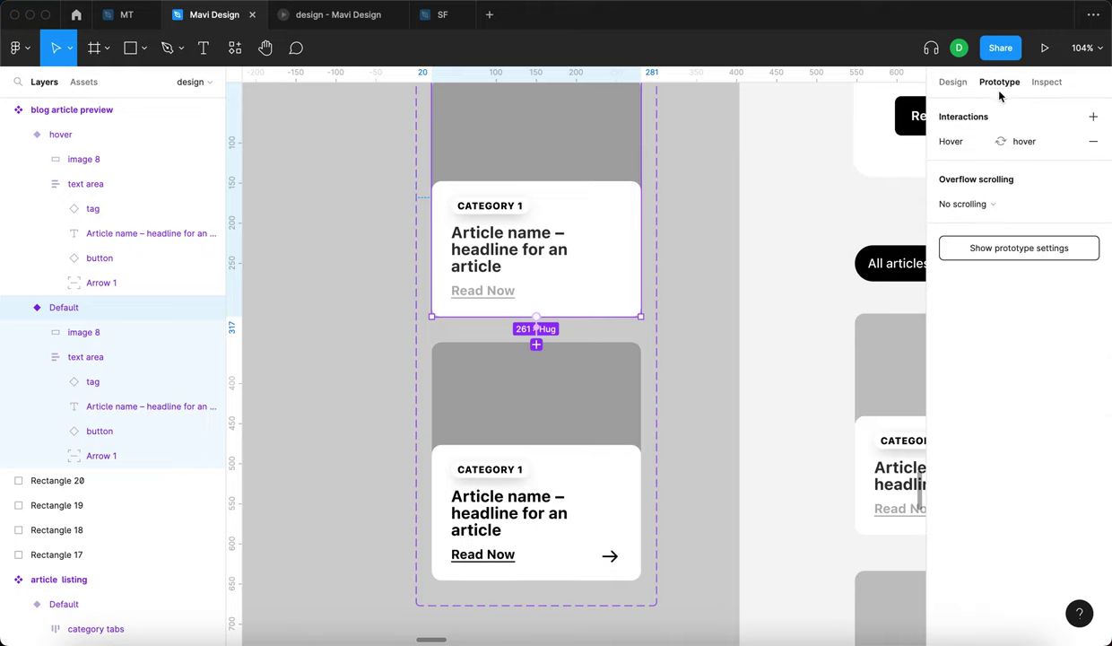
scroll(544, 331, "up", 10)
left_click(565, 332)
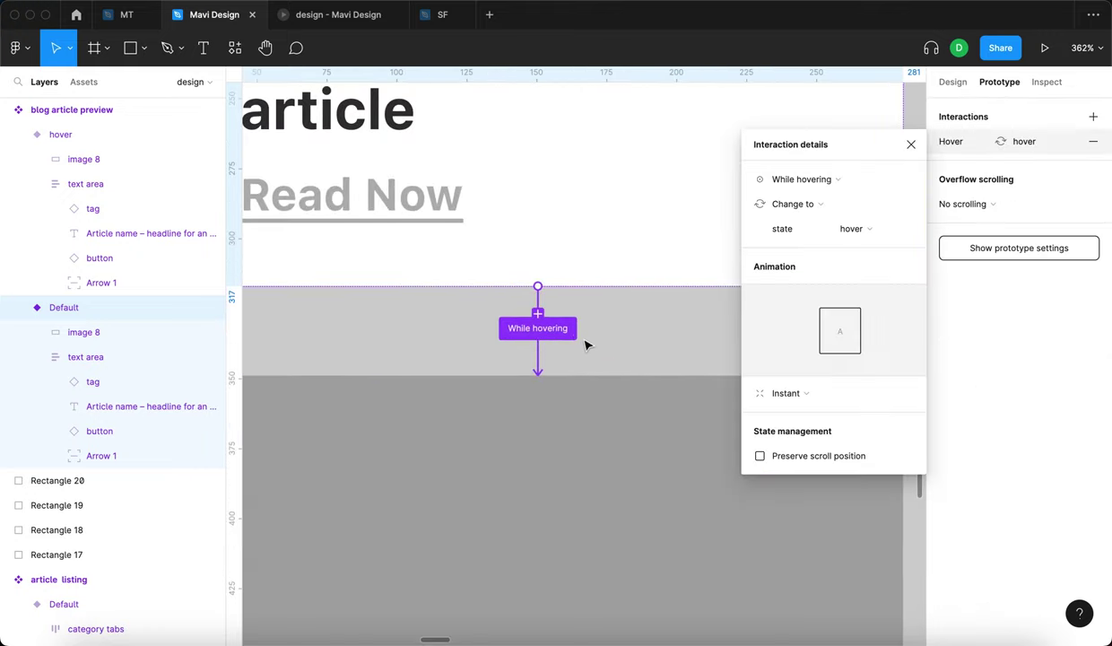
scroll(590, 346, "down", 5)
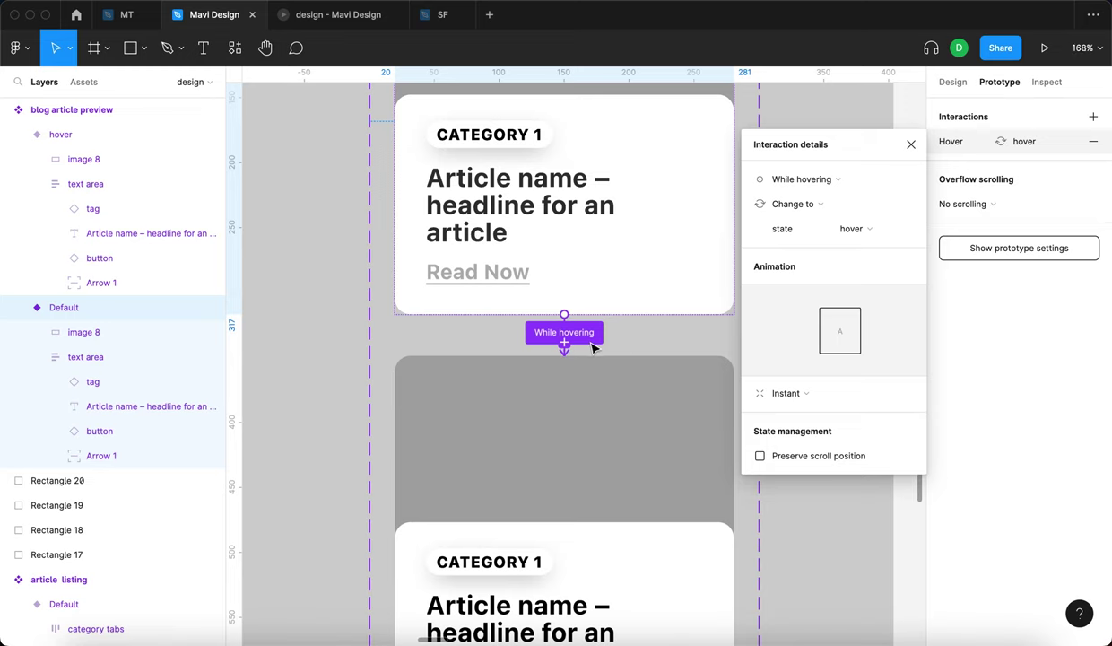
left_click(789, 392)
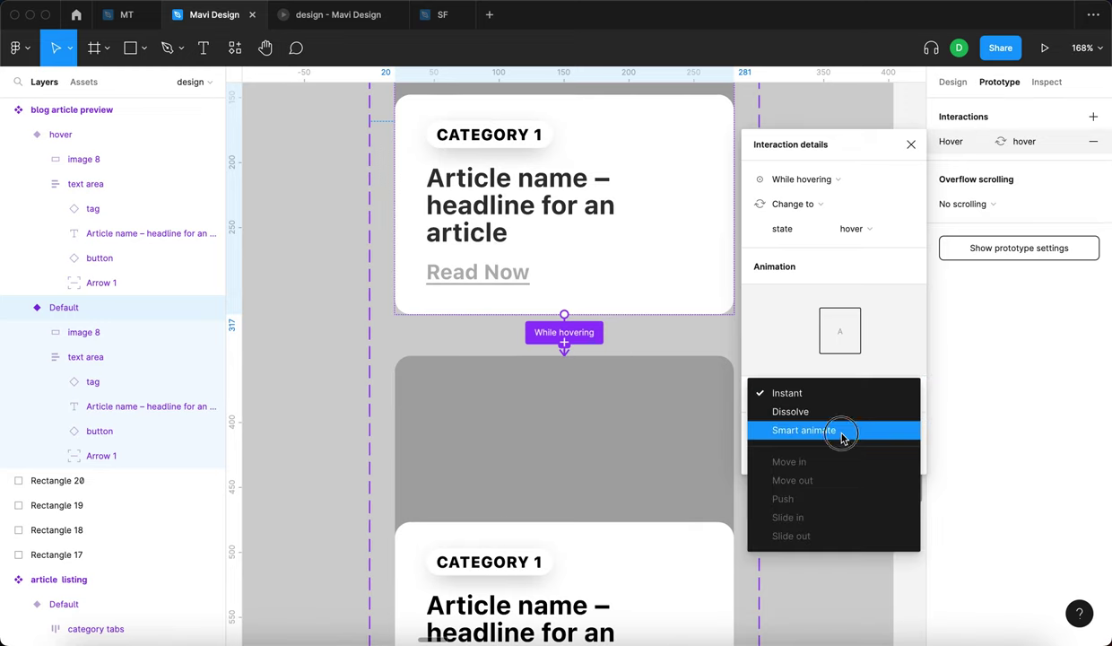
left_click(841, 432)
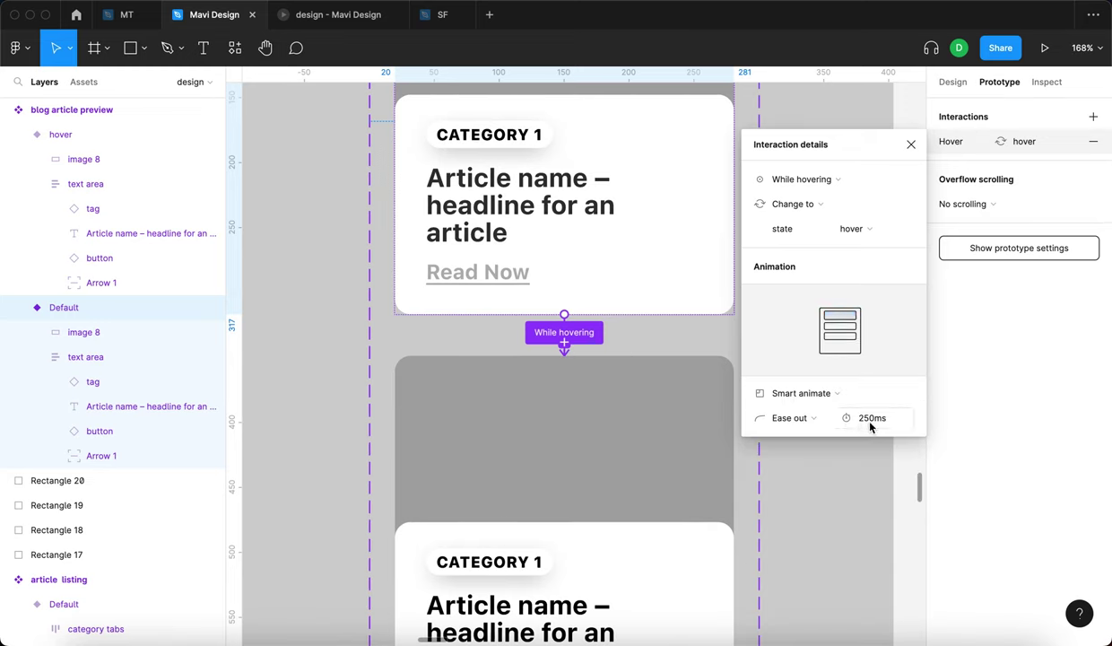
Preview the hover animation on the article listing cards in the prototype, and return to the Mavi Design file.
left_click(352, 20)
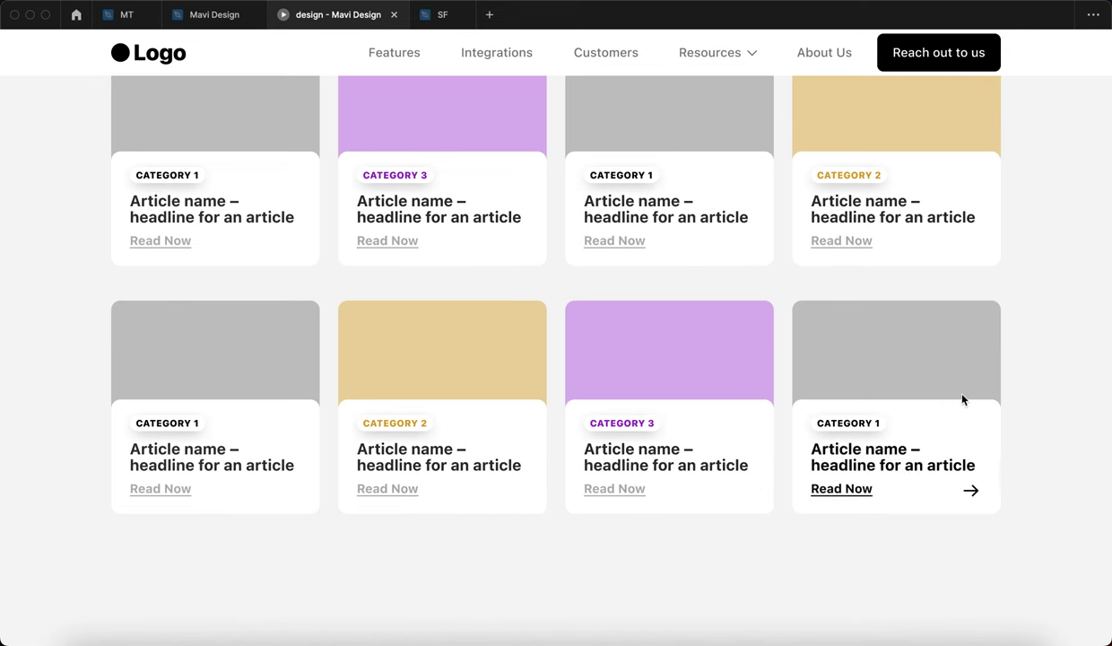
scroll(953, 308, "up", 2)
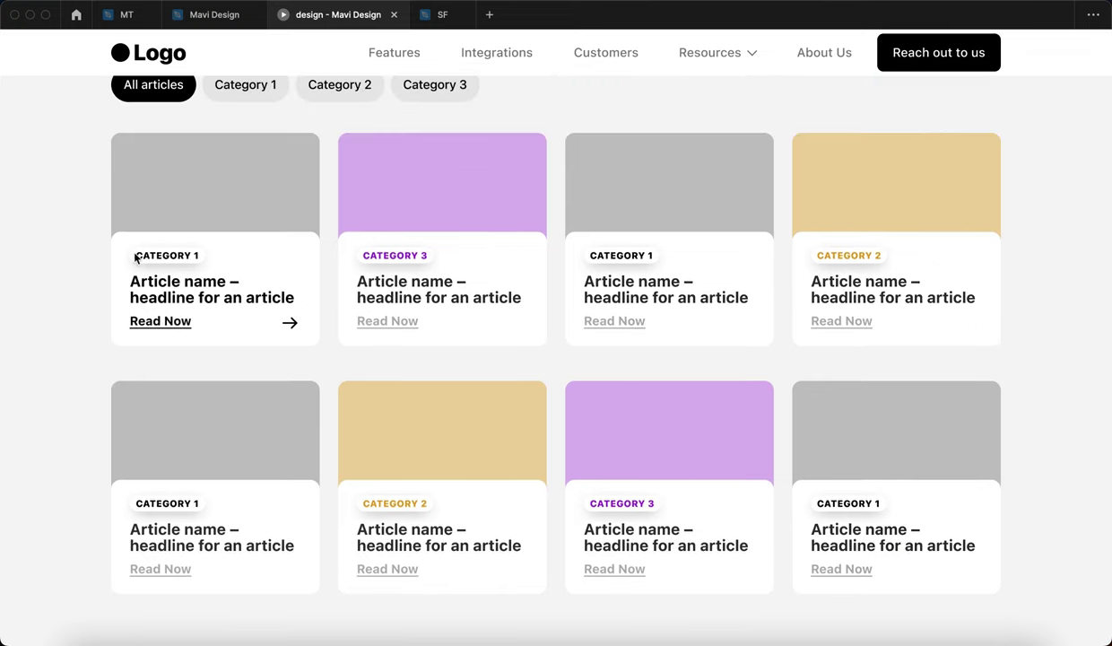
scroll(551, 287, "up", 1)
scroll(458, 300, "up", 1)
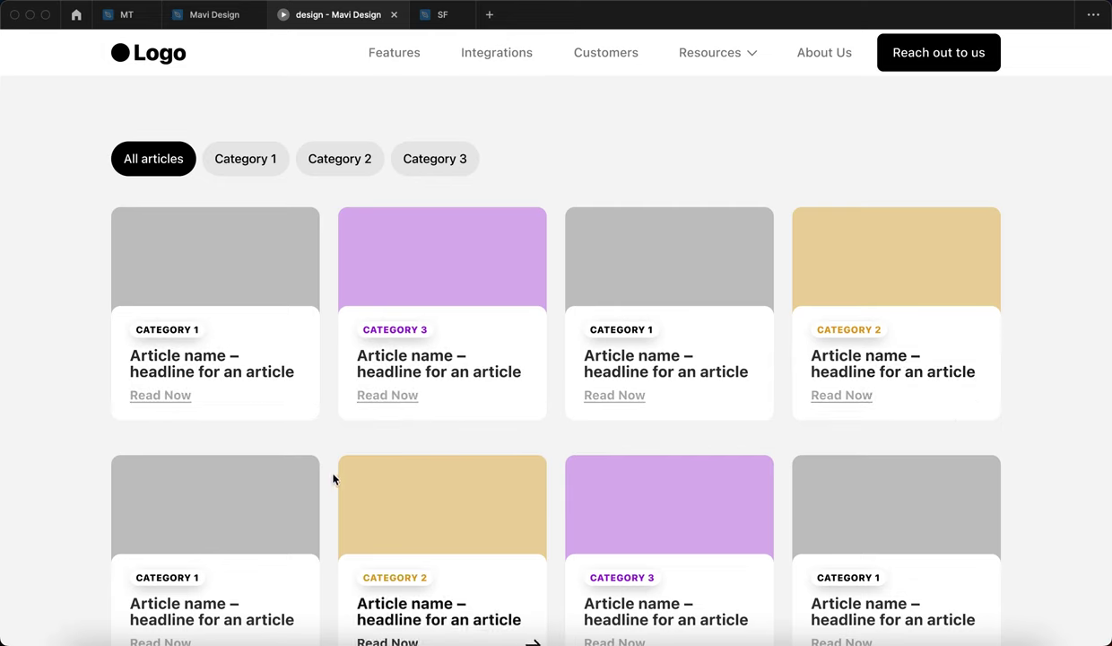
scroll(202, 417, "down", 3)
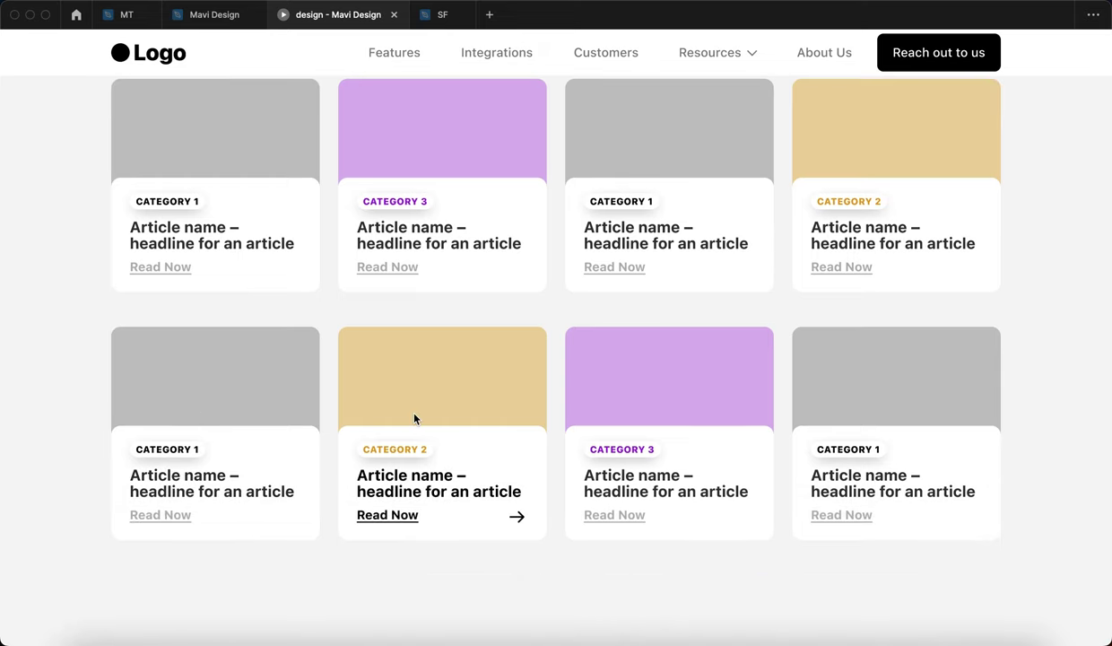
scroll(414, 418, "up", 1)
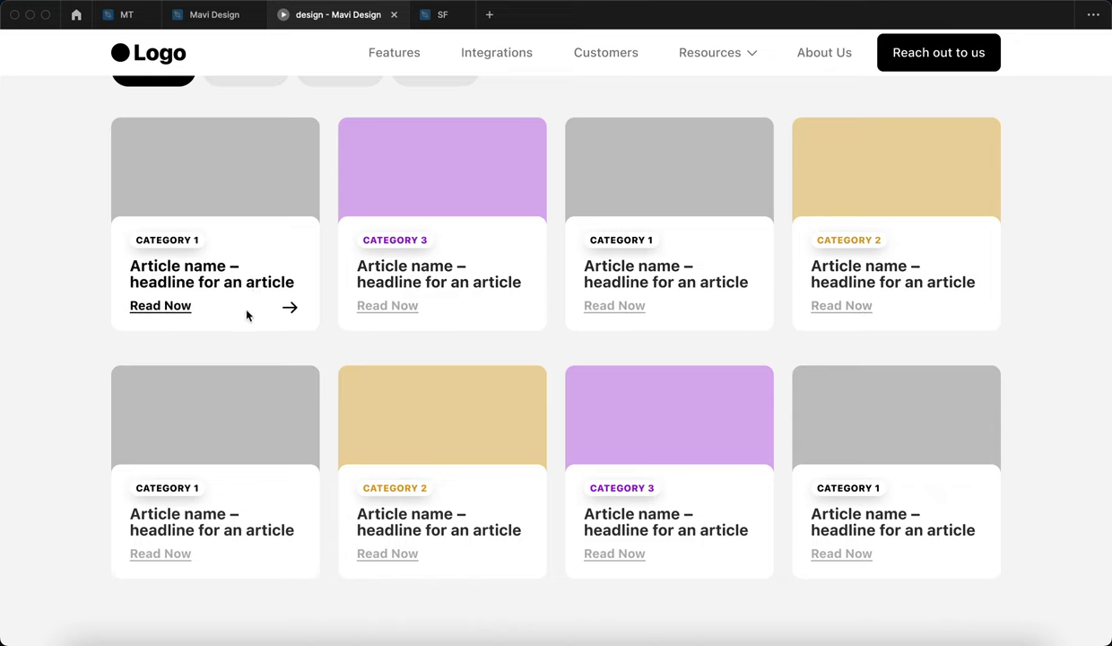
left_click(215, 14)
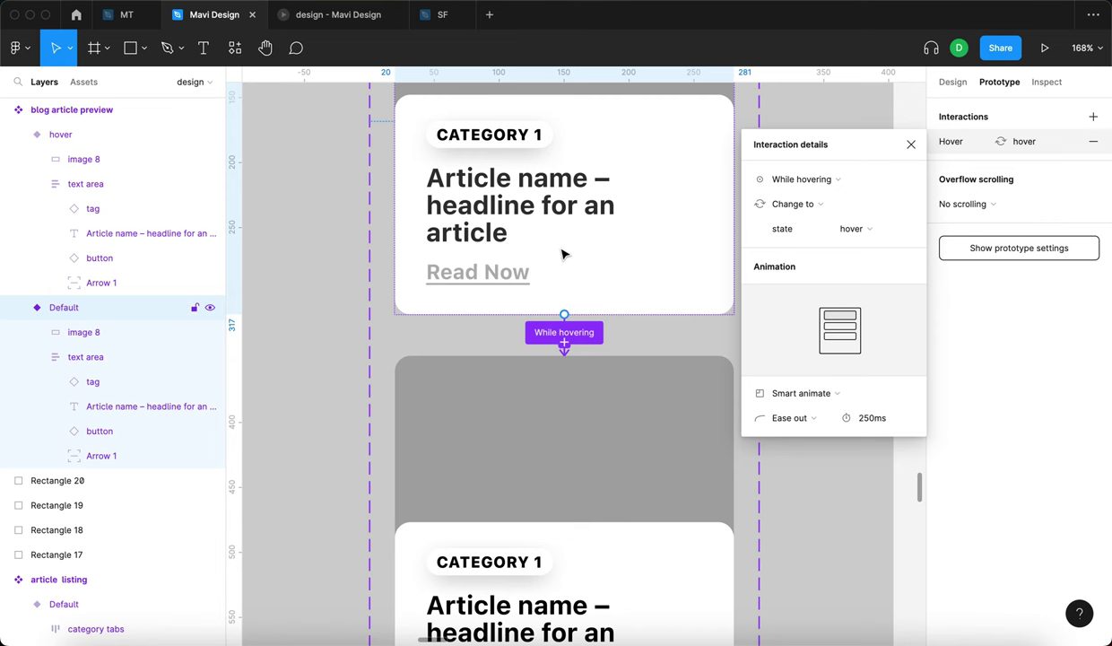
Move the arrow in the Default variant's text area 90 px left to X 183, inside the card.
left_click(631, 205)
double_click(688, 170)
scroll(603, 232, "up", 2)
left_click(104, 458)
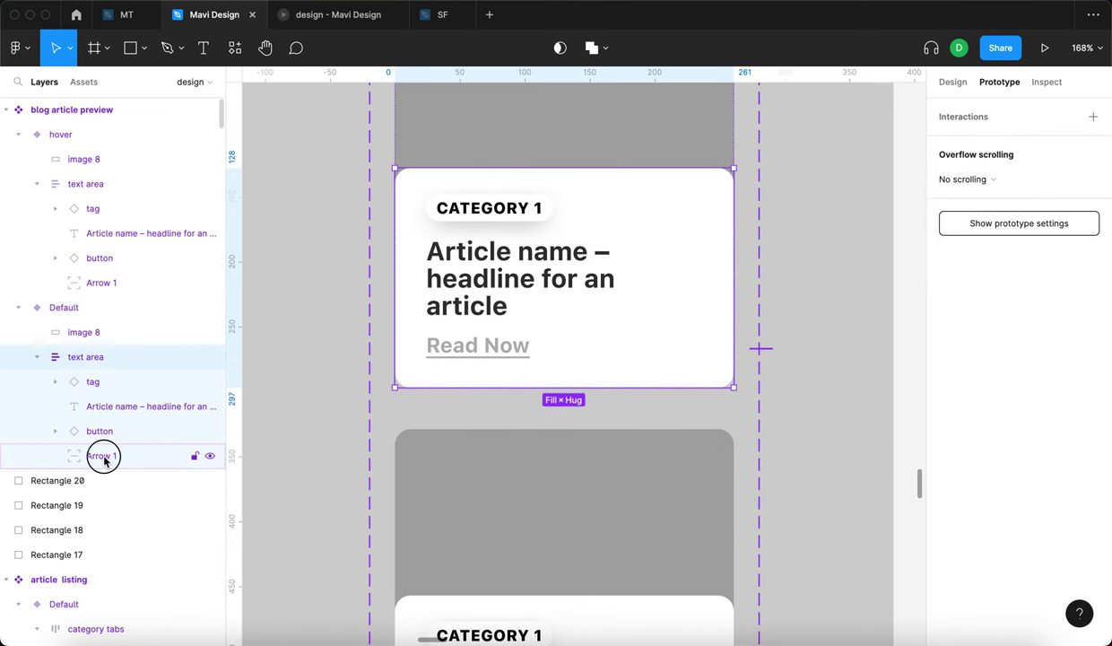
left_click(104, 458)
left_click(952, 82)
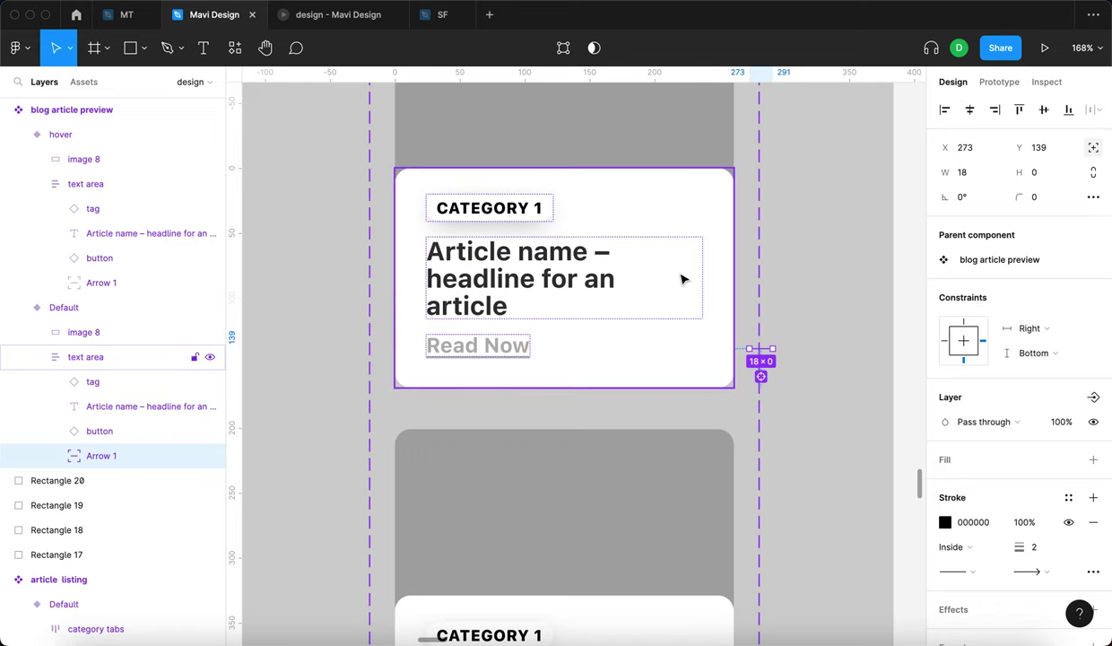
key("shift+Left")
key("shift+Left")
key("shift+Left")
key("shift+Left")
key("shift+Left")
key("shift+Left")
key("shift+Left")
key("shift+Left")
key("shift+Left")
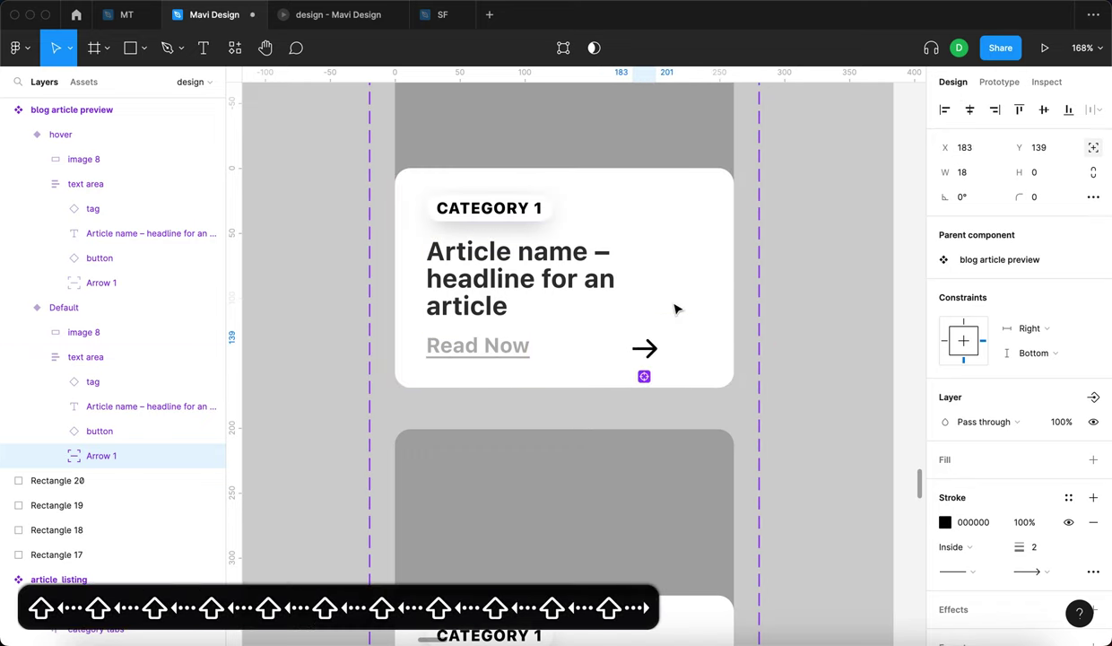
scroll(641, 333, "down", 3)
scroll(381, 330, "down", 2)
left_click(380, 330)
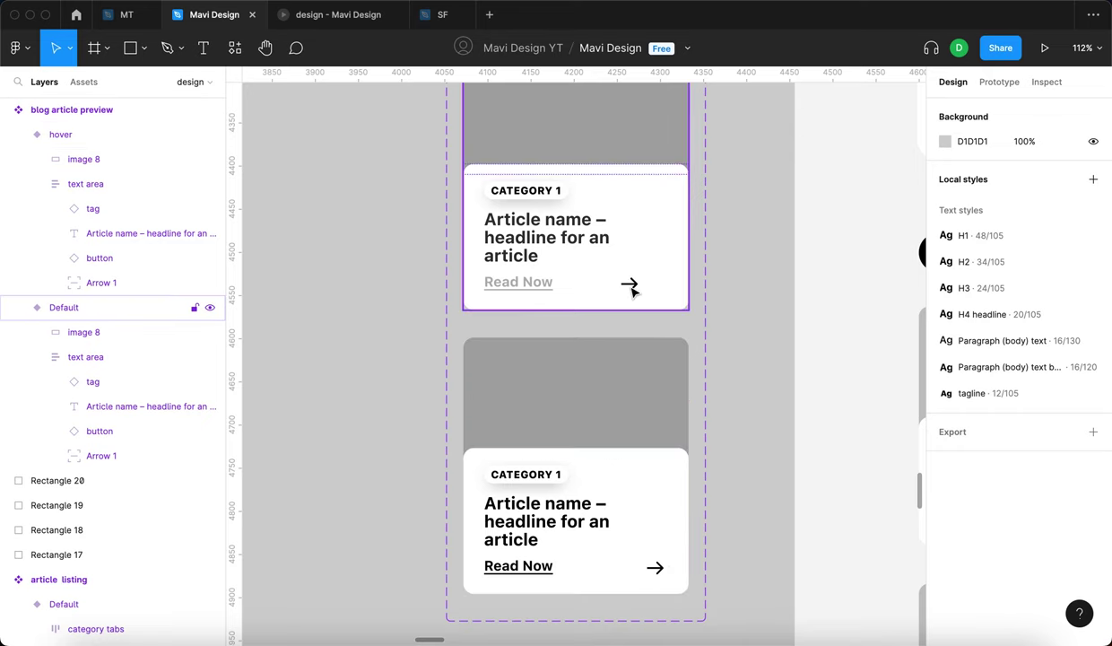
Set the layer opacity of the Default variant's arrow to 0%.
left_click(631, 286)
left_click(1058, 421)
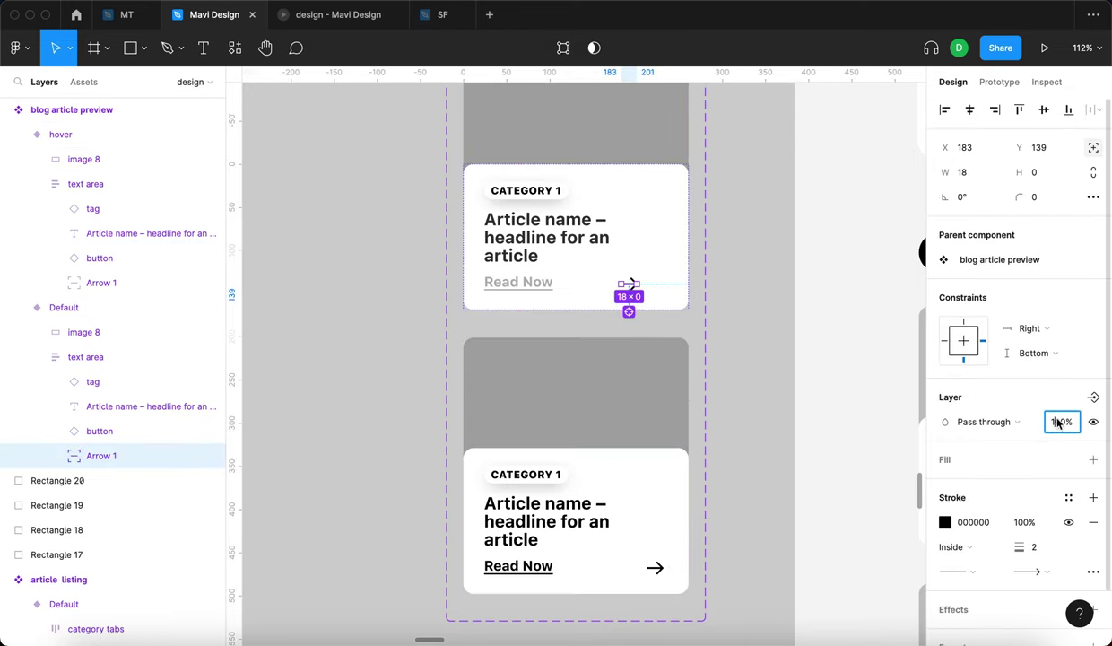
type("0")
key("Return")
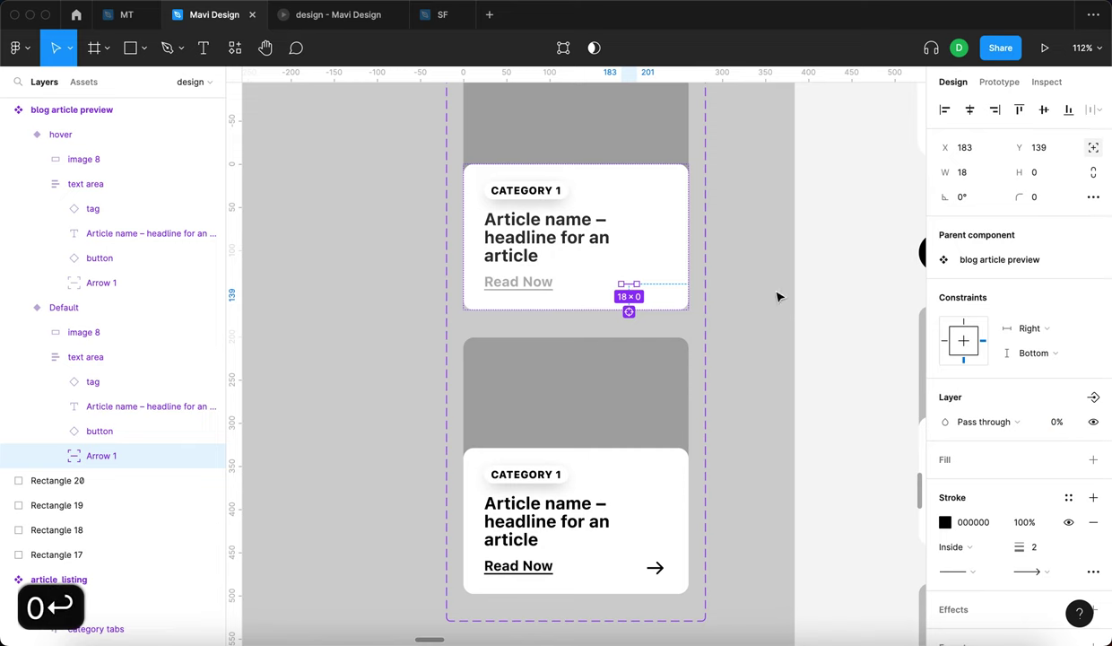
left_click(763, 295)
Check in the prototype how the arrow animates when a card is hovered, and return to the design file.
left_click(333, 23)
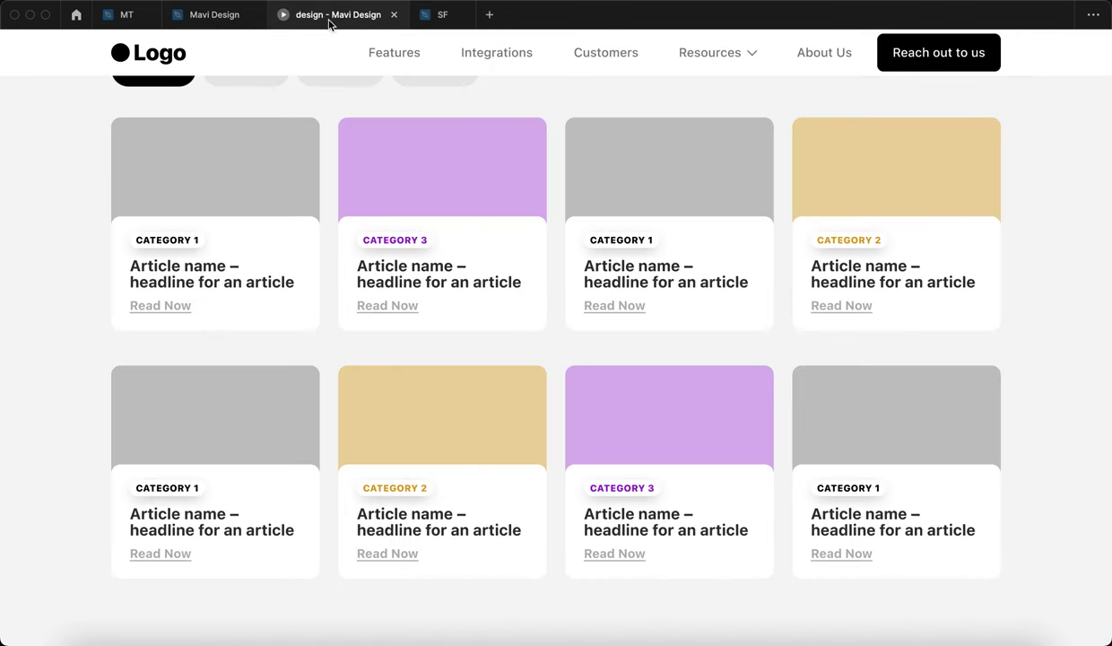
left_click(186, 259)
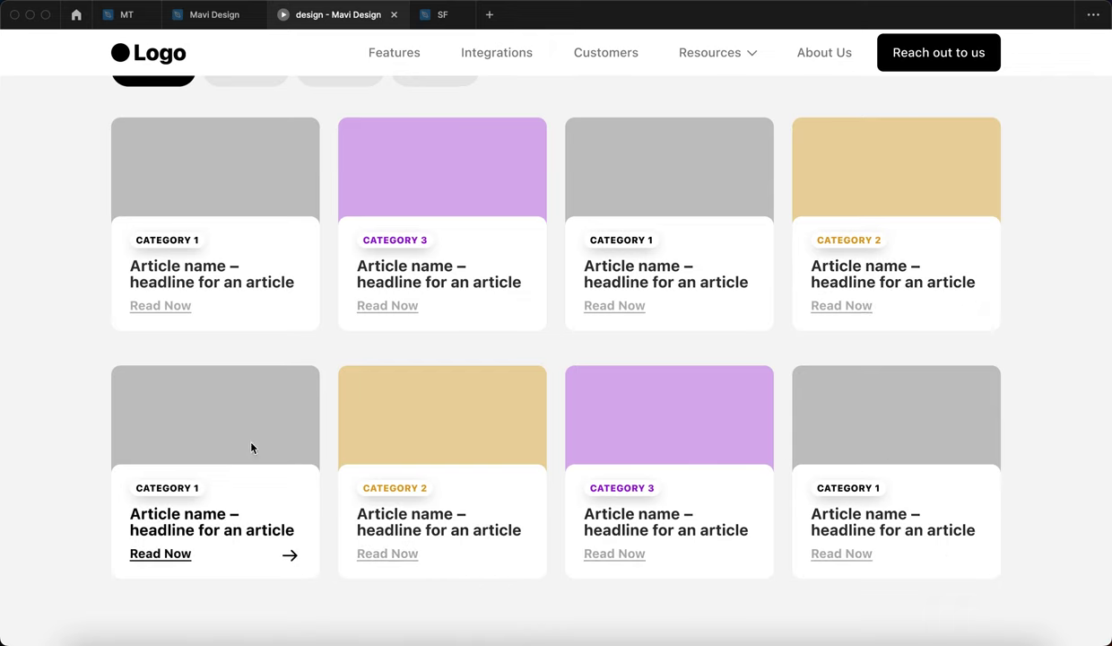
left_click(202, 14)
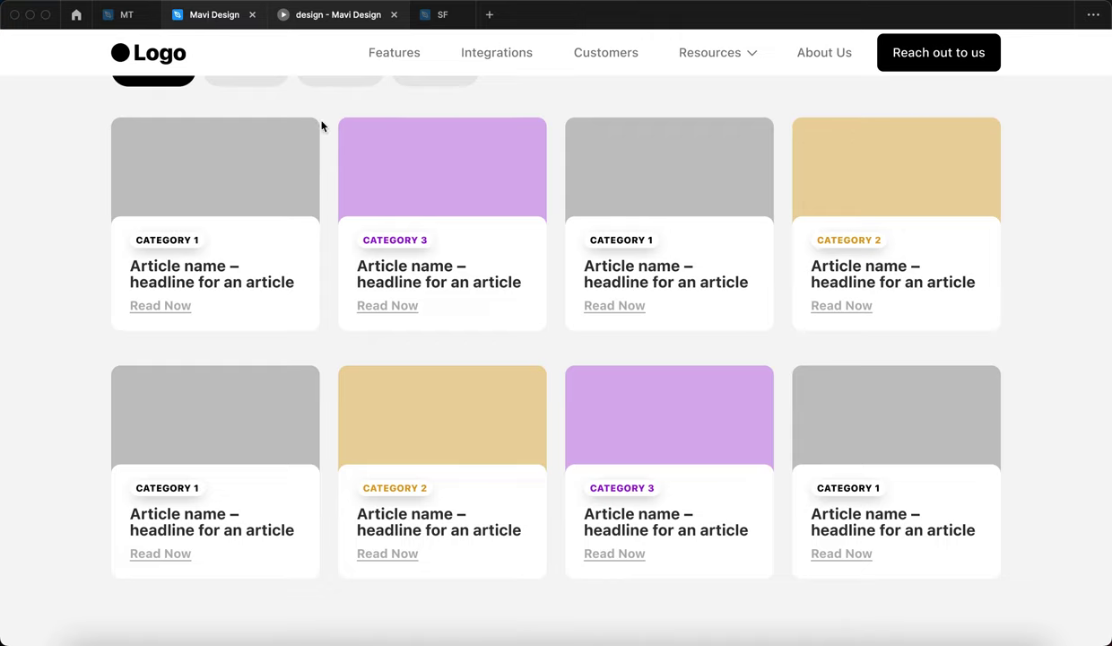
Set the duration of the Default variant's while-hovering Smart animate transition to 150 ms.
left_click(551, 261)
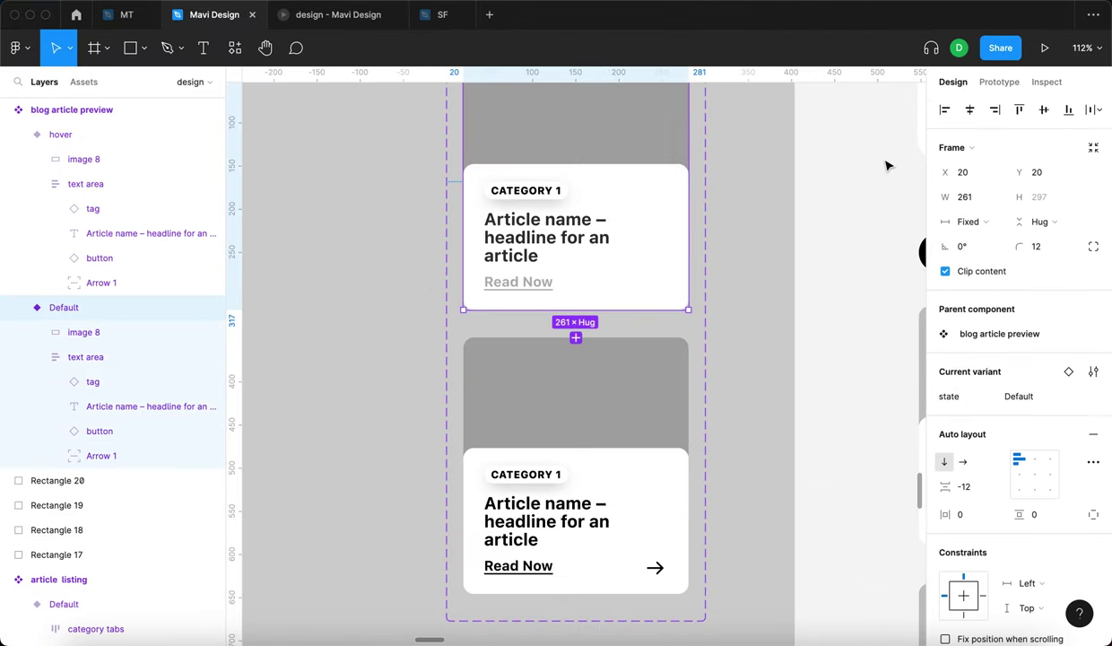
left_click(999, 81)
scroll(573, 256, "up", 5)
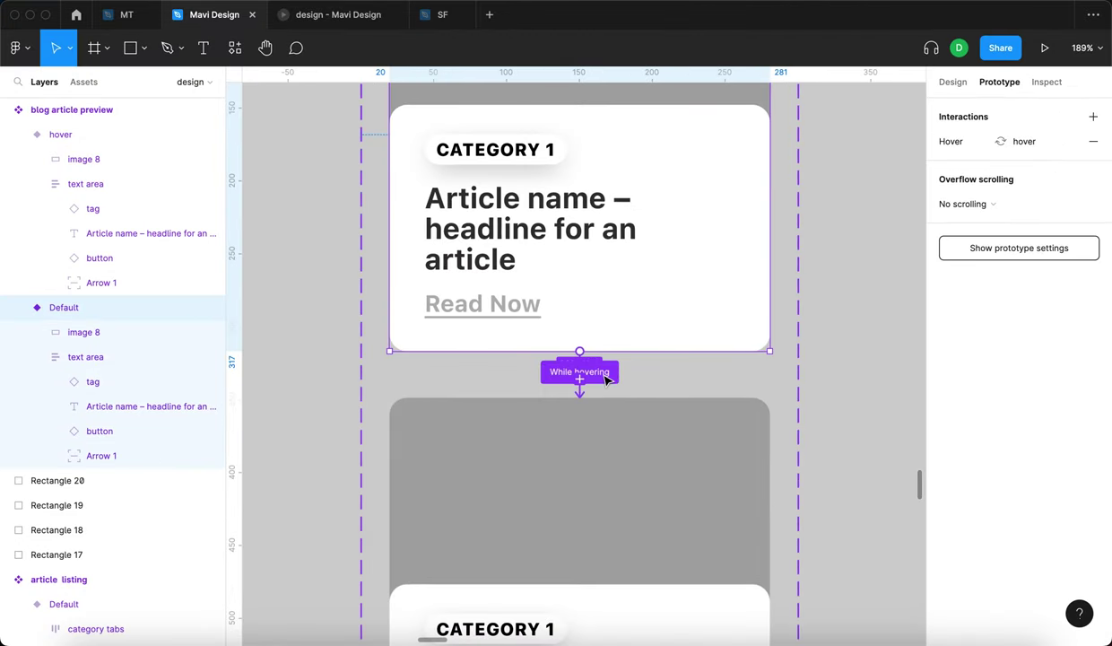
left_click(592, 369)
left_click(870, 420)
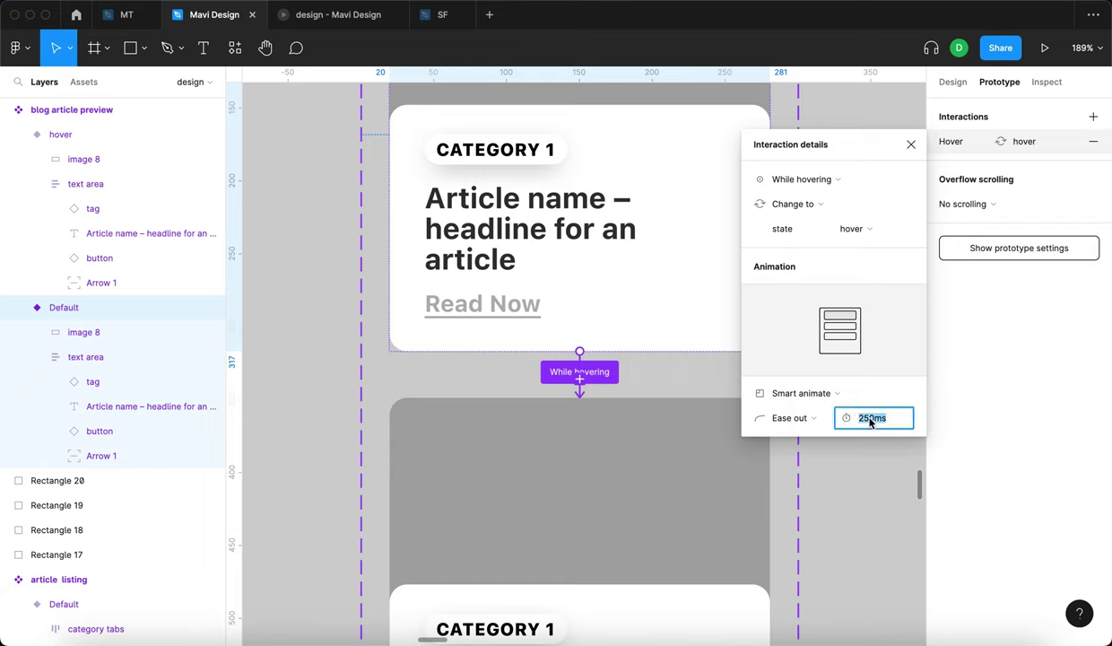
type("150")
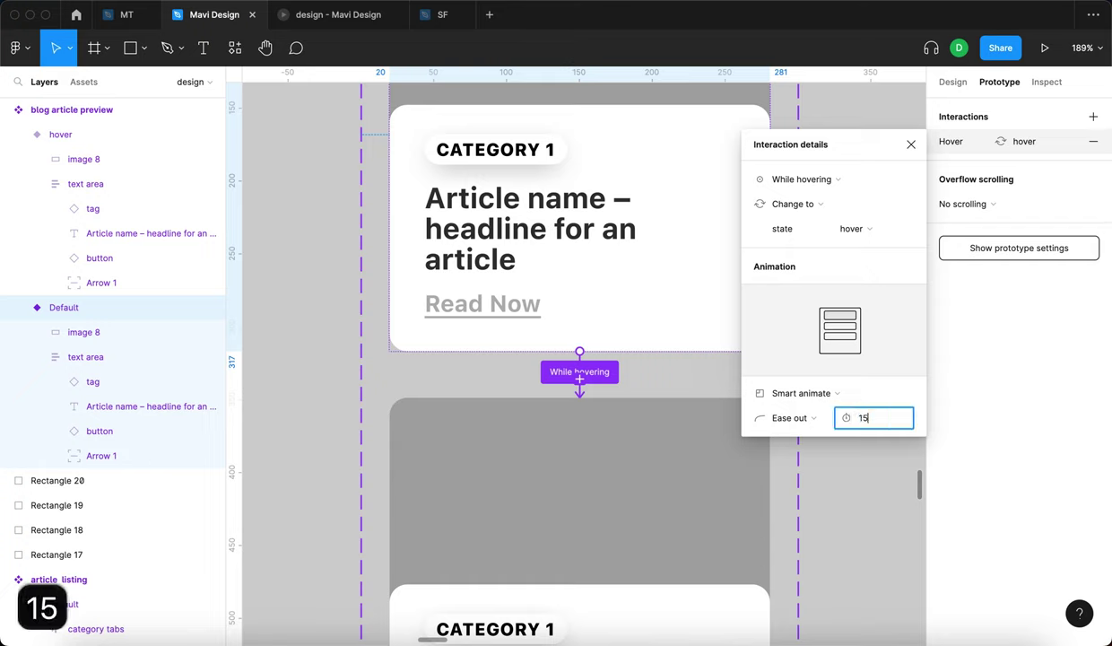
key("Return")
Test the 150 ms hover transition on several article cards in the prototype, and return to the design file.
left_click(328, 18)
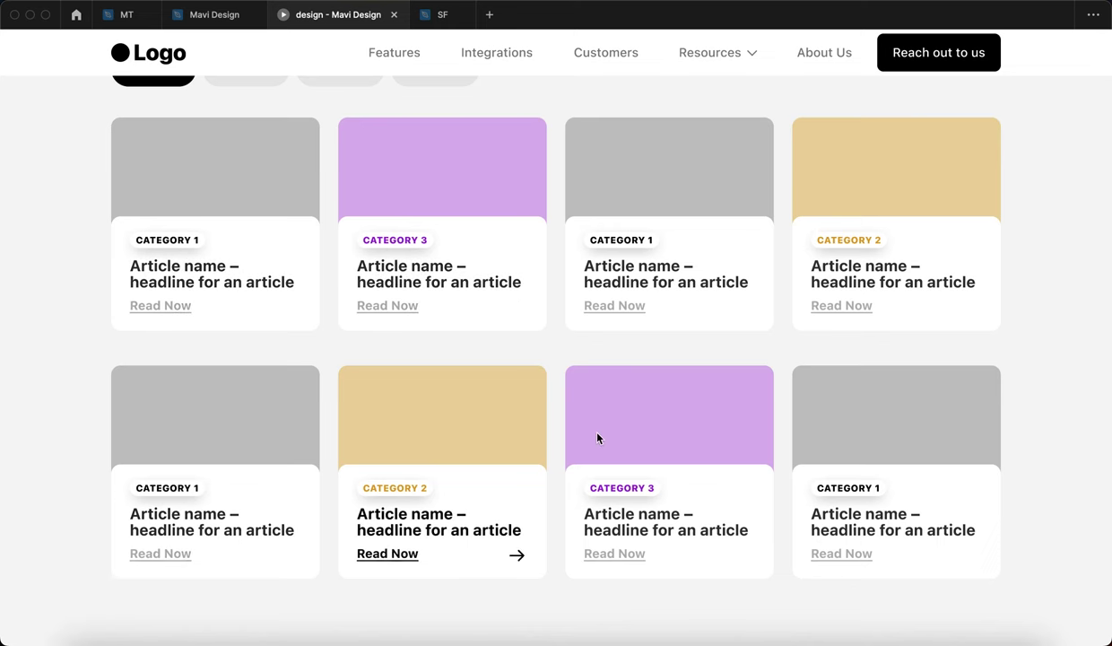
left_click(775, 235)
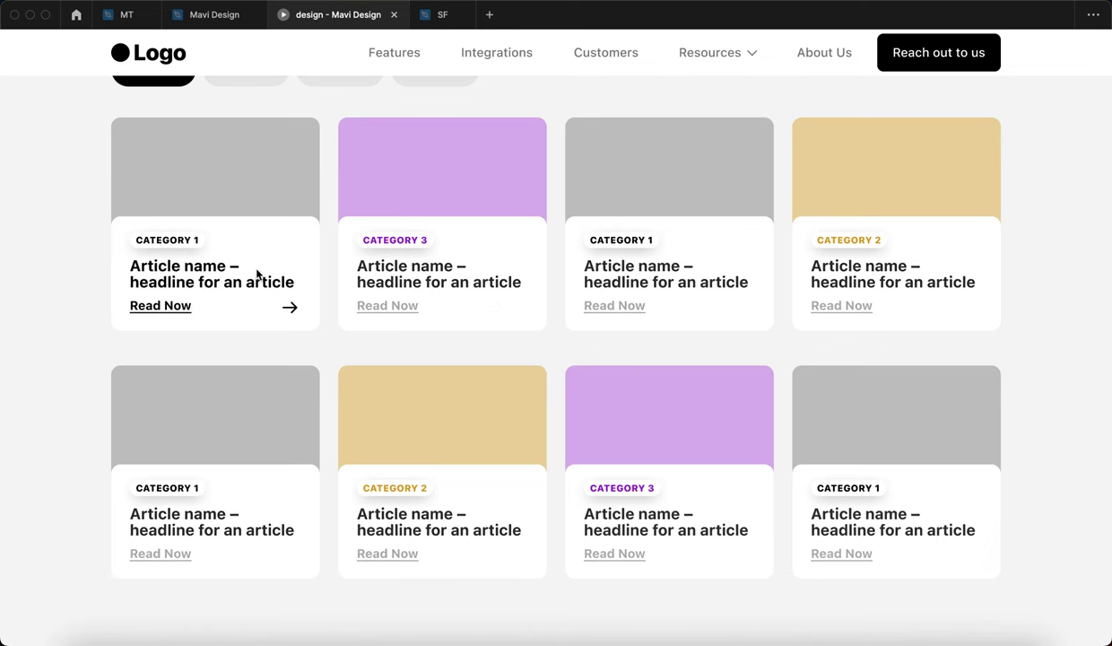
scroll(256, 278, "up", 3)
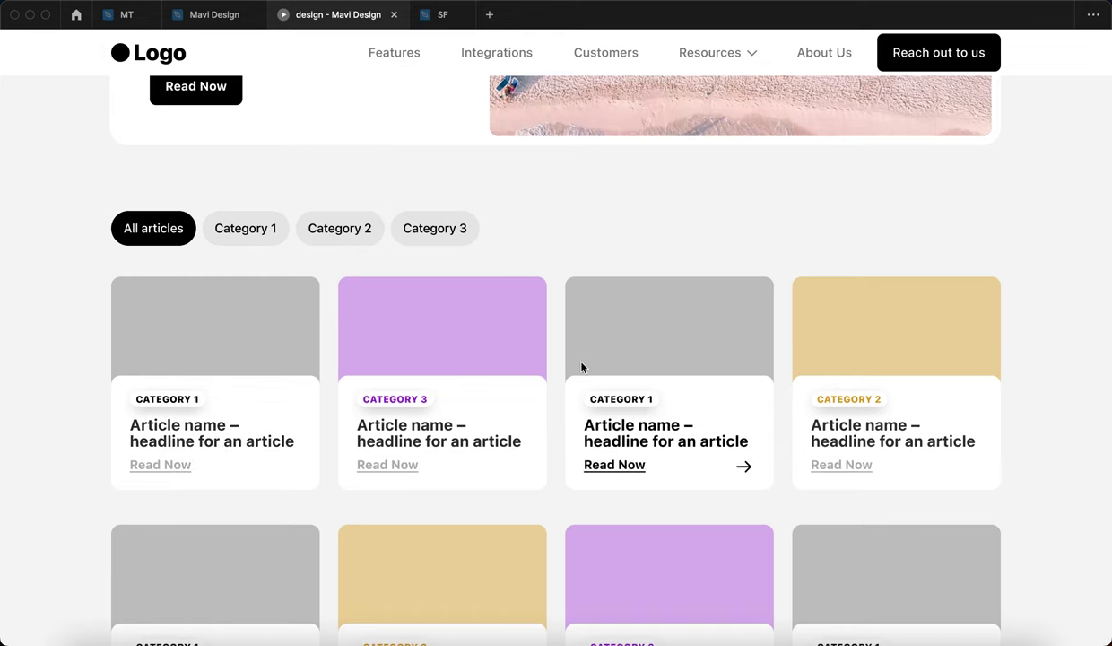
scroll(951, 386, "down", 4)
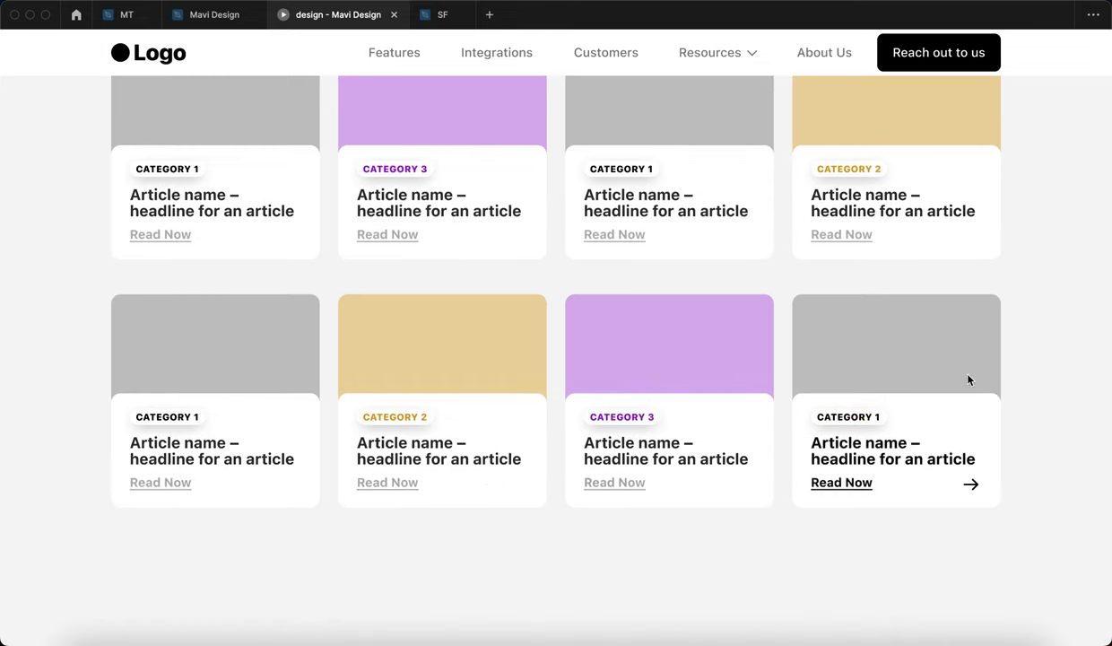
scroll(967, 350, "up", 1)
scroll(532, 275, "up", 2)
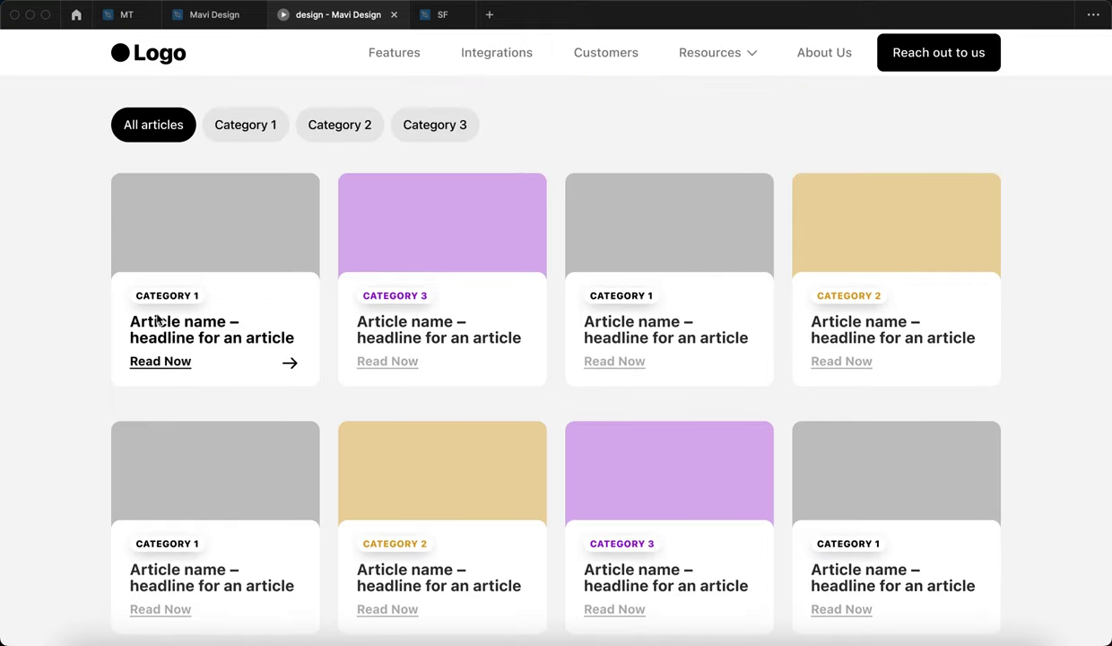
scroll(877, 489, "down", 1)
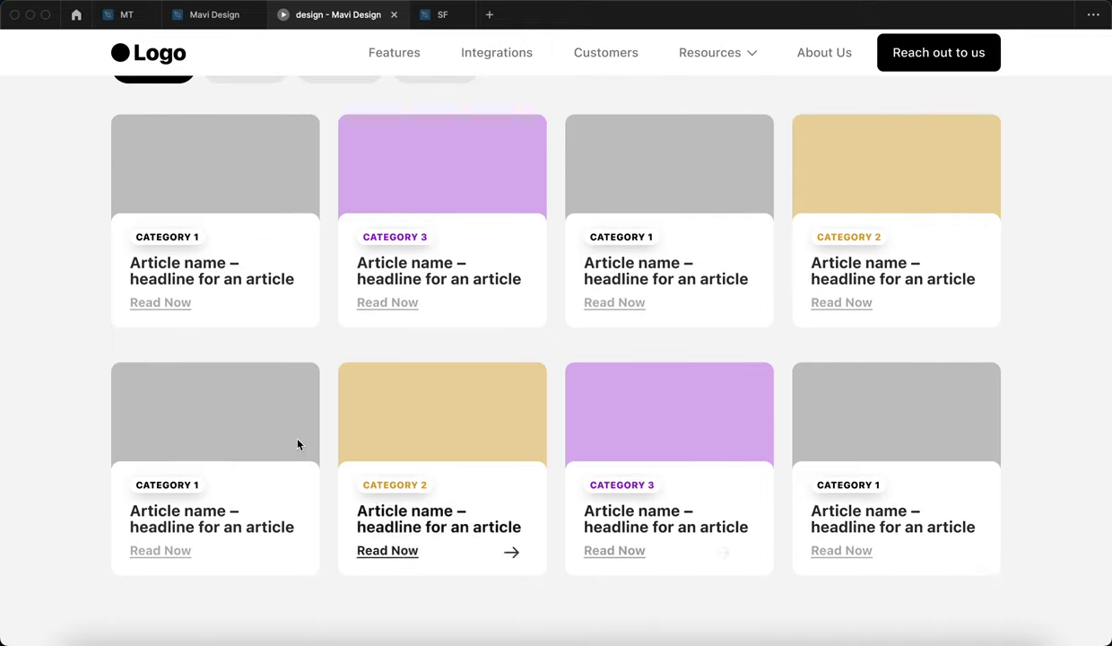
key("ctrl+shift+Tab")
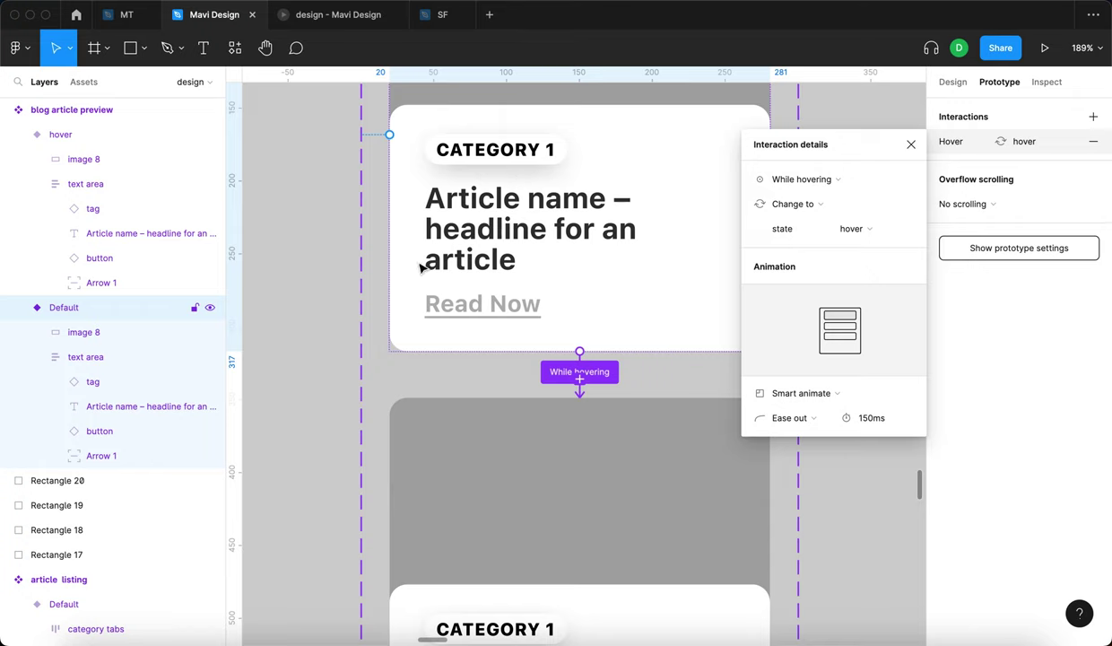
Add a drop shadow effect to the Default variant of the blog article preview component.
left_click(305, 311)
left_click(953, 81)
scroll(831, 219, "down", 5)
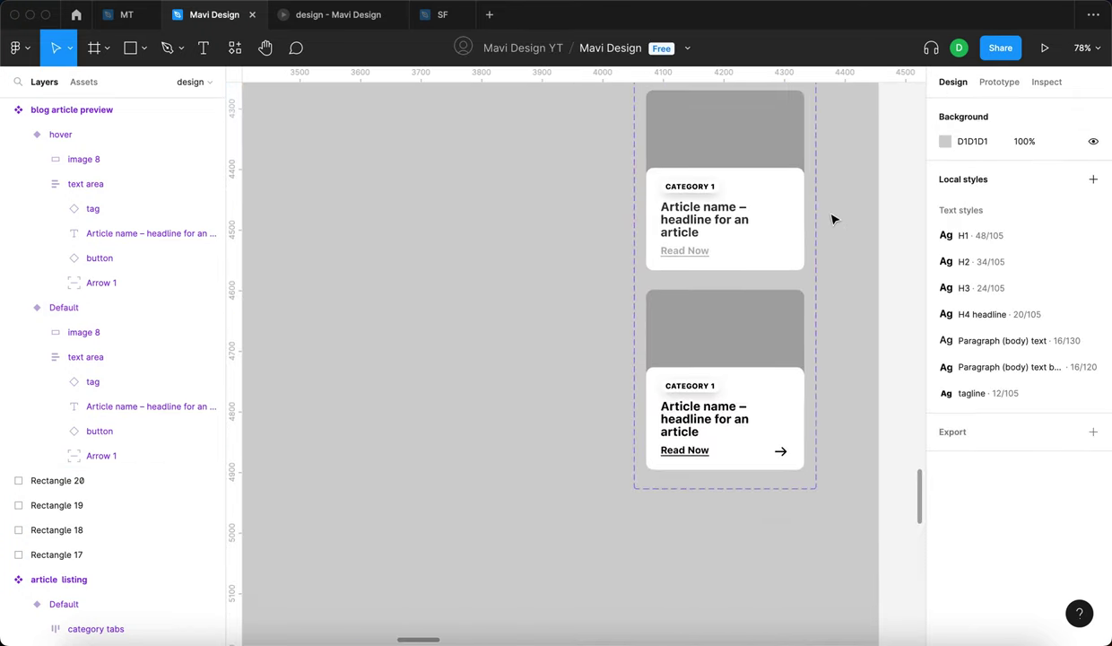
left_click(646, 257)
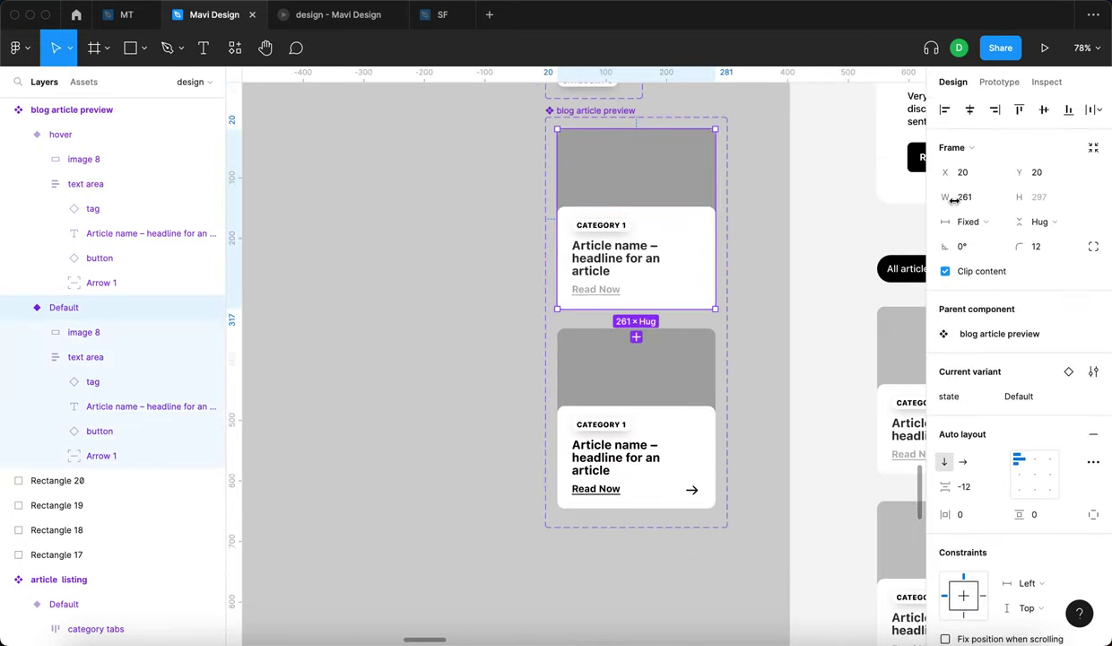
scroll(996, 377, "down", 5)
scroll(986, 404, "down", 3)
scroll(579, 243, "right", 3)
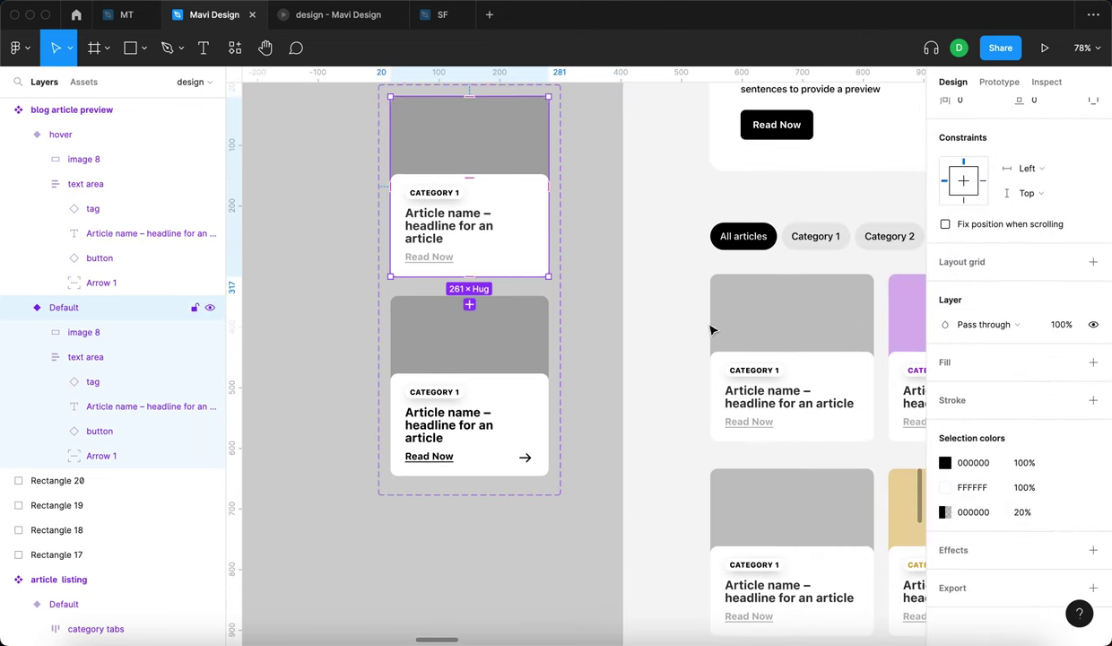
left_click(1092, 550)
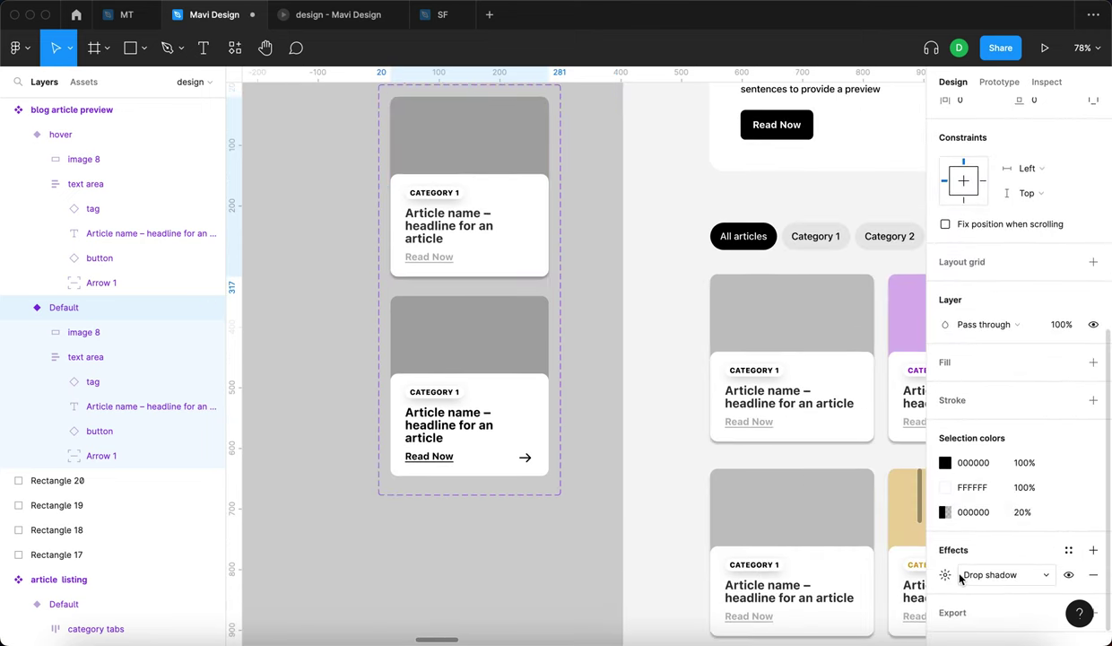
Set the Y offset of the Default variant's drop shadow to 14.
left_click(945, 575)
left_click(788, 555)
key("shift+Up")
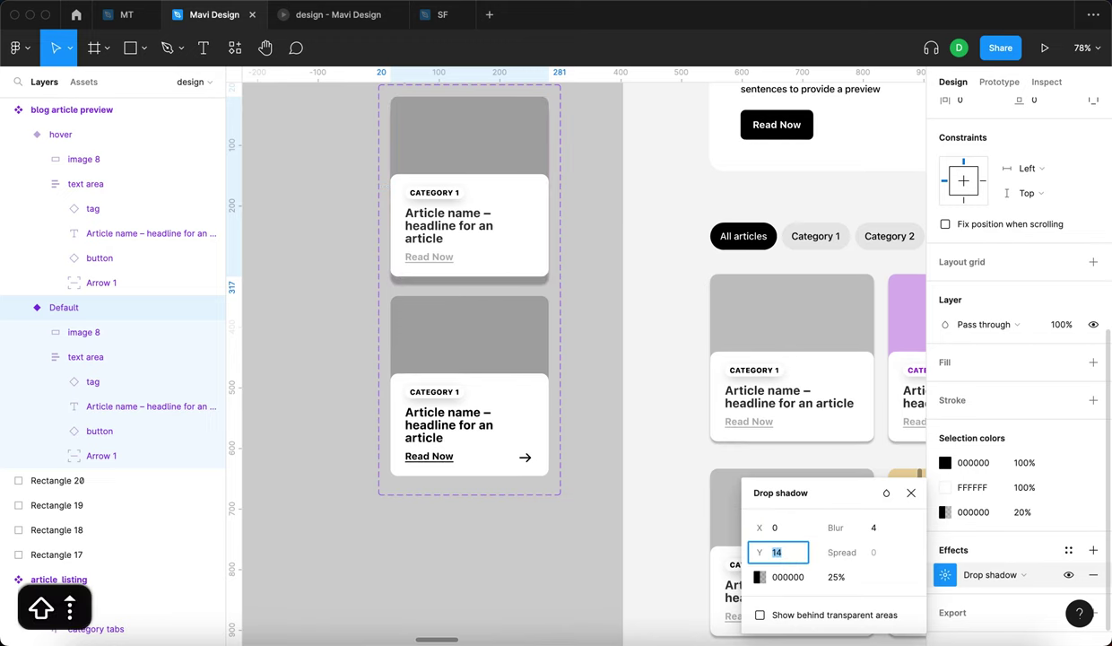
key("shift+Down")
key("shift+Up")
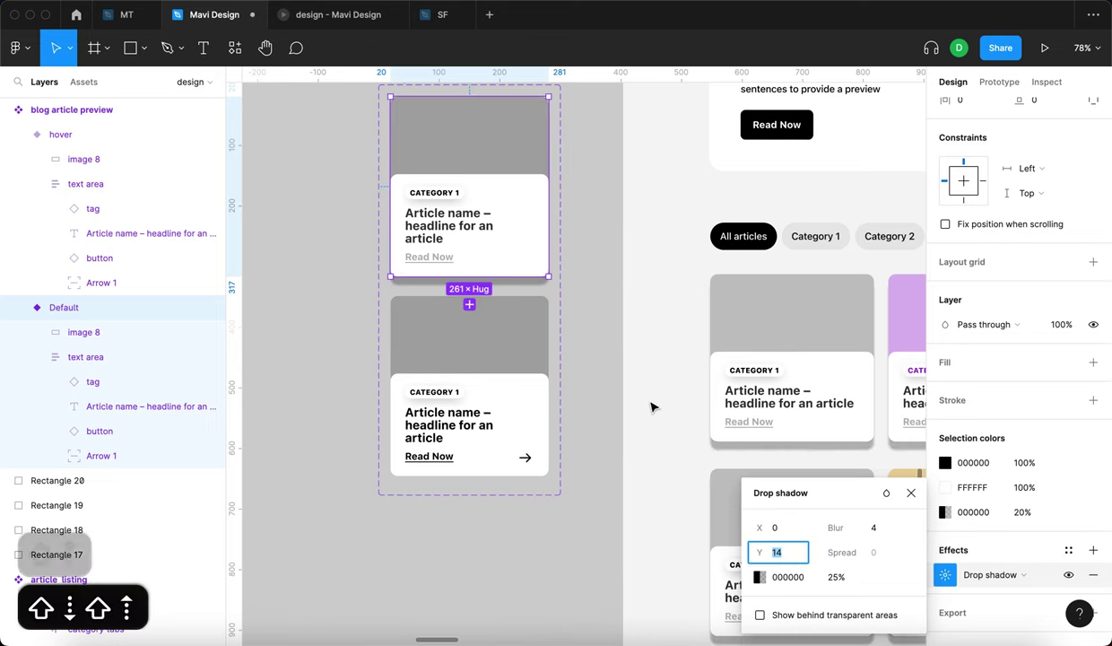
scroll(653, 404, "right", 3)
scroll(662, 424, "down", 2)
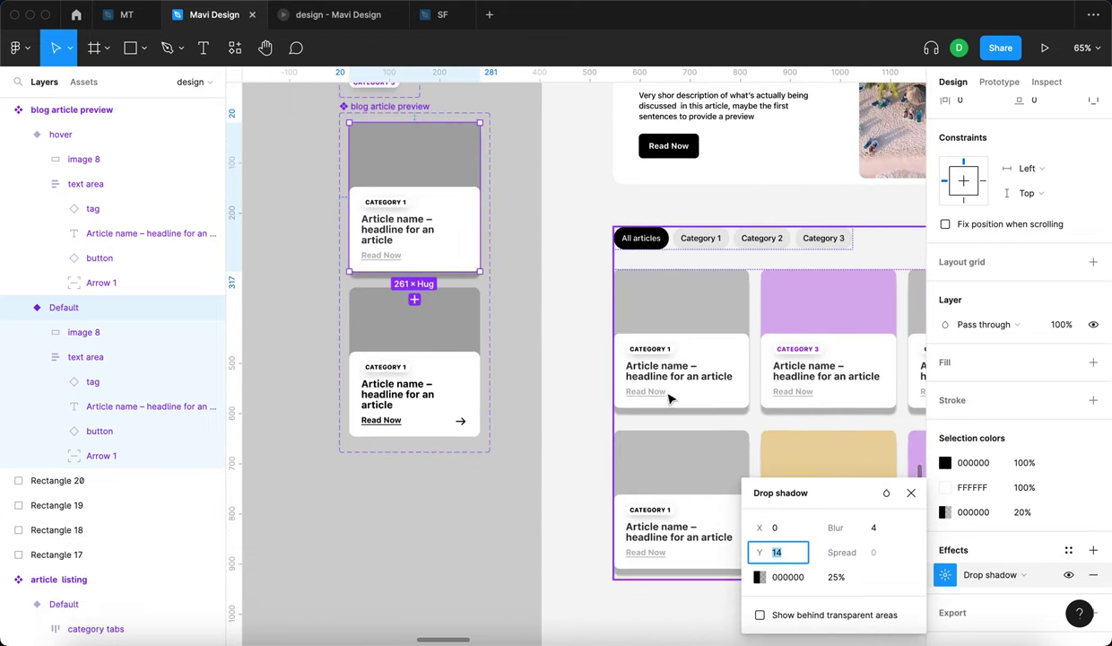
Set the blur of the Default variant's drop shadow to 34.
left_click(872, 528)
key("shift+Up")
key("shift+Up")
key("shift+Up")
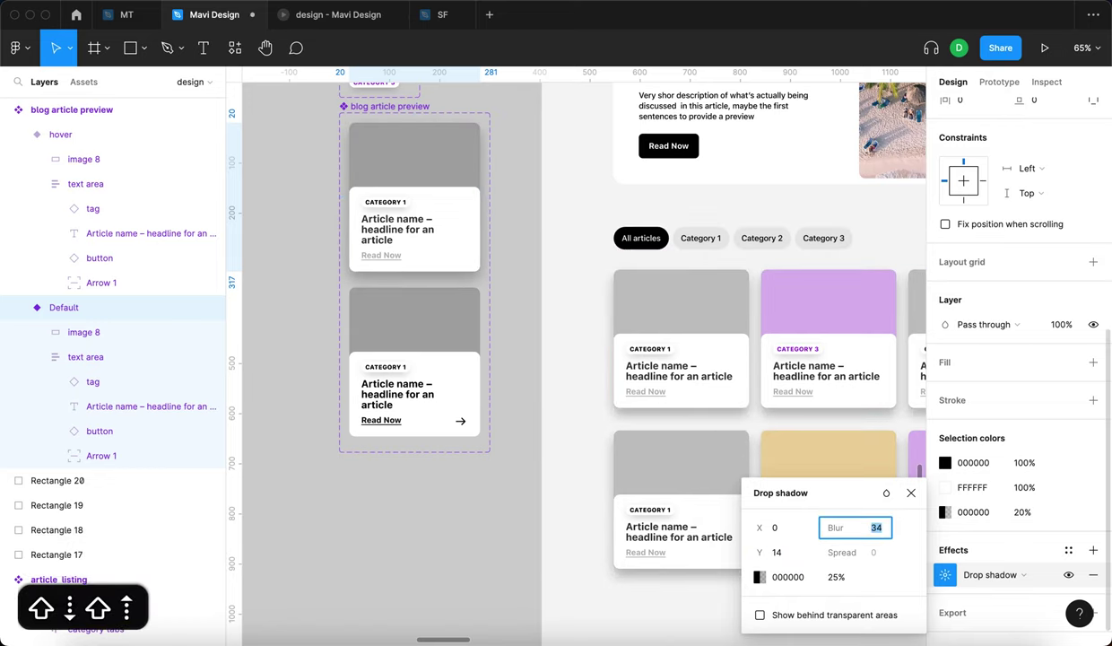
scroll(586, 330, "up", 2)
scroll(586, 331, "up", 1)
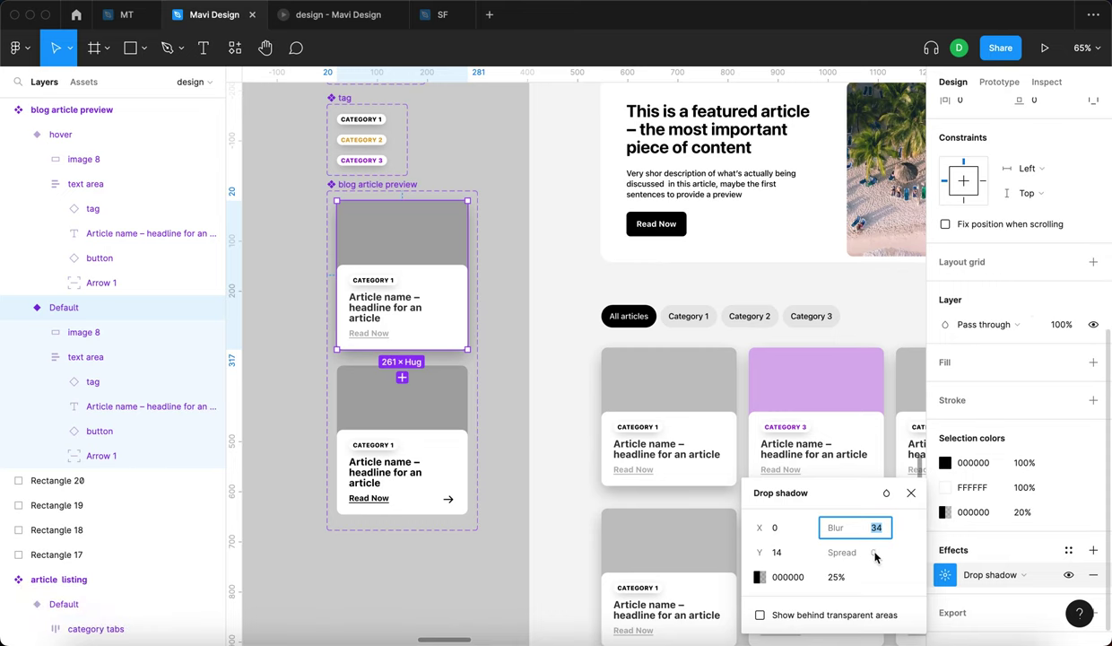
Add a white FFFFFF fill to the Default variant so that the drop shadow's spread can be edited.
scroll(969, 394, "up", 5)
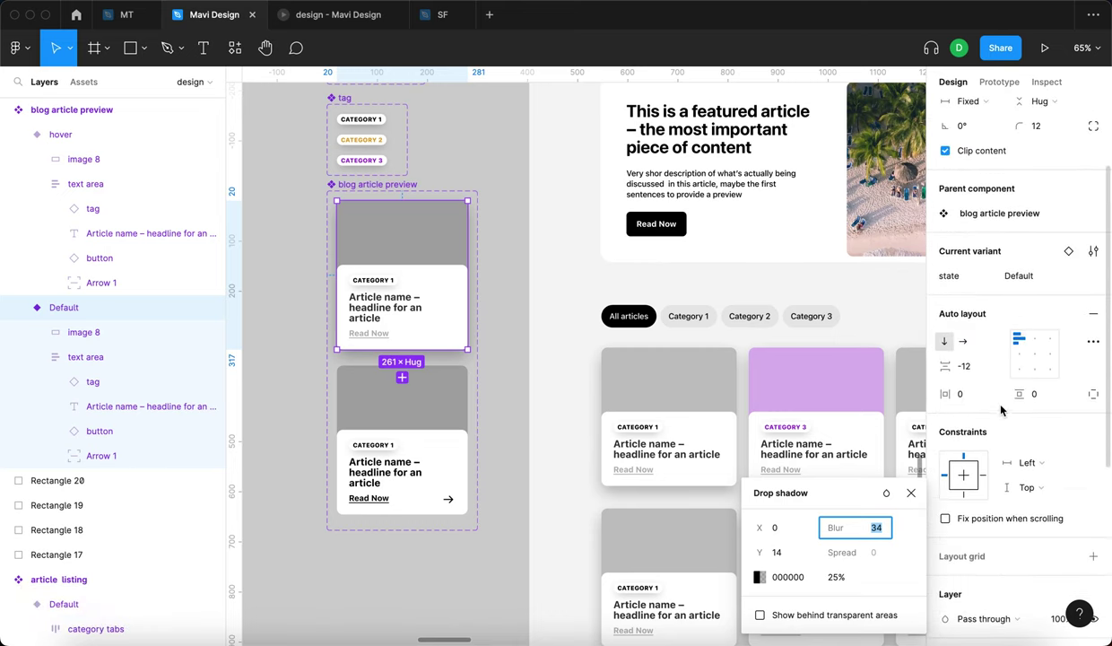
scroll(1061, 543, "down", 5)
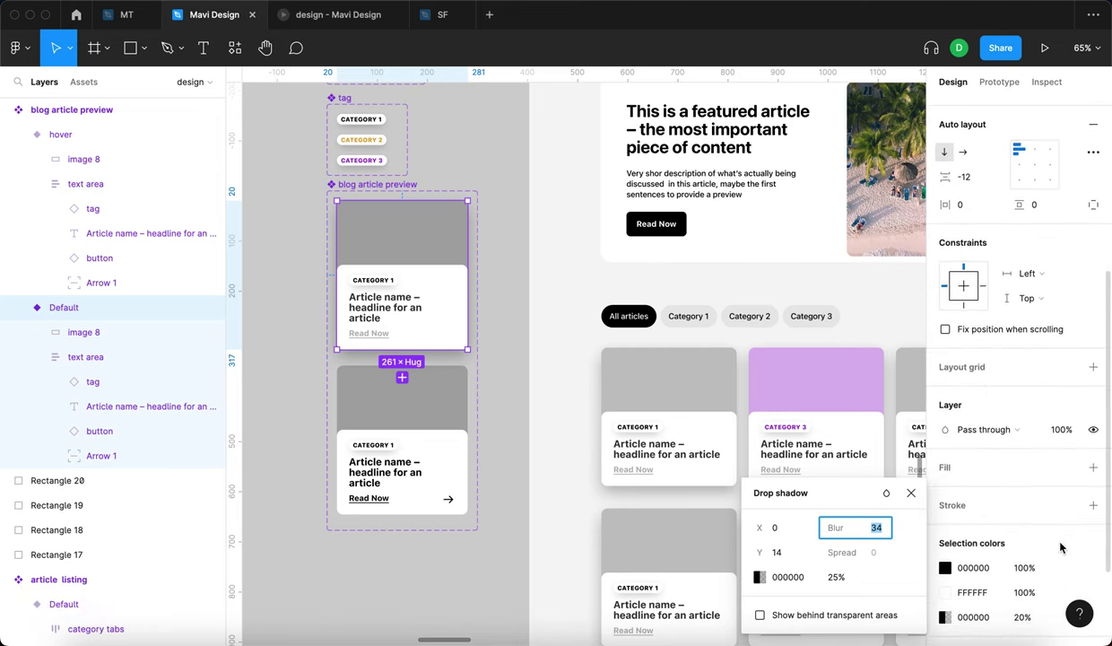
scroll(1061, 548, "up", 1)
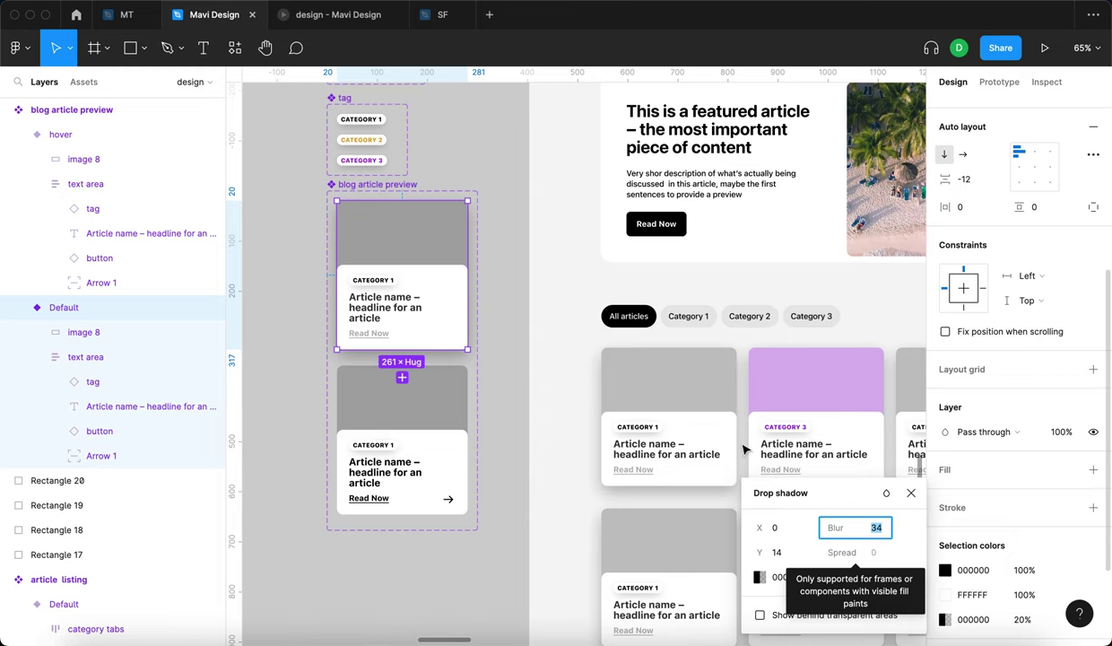
scroll(1001, 223, "up", 5)
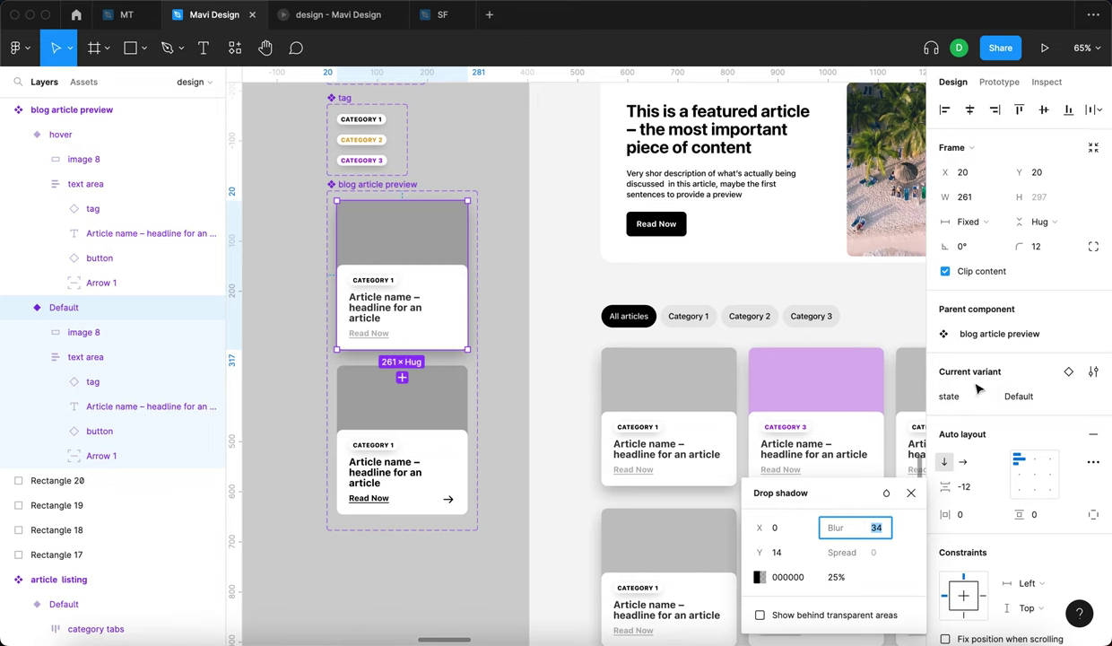
scroll(1021, 446, "down", 3)
scroll(1020, 446, "down", 2)
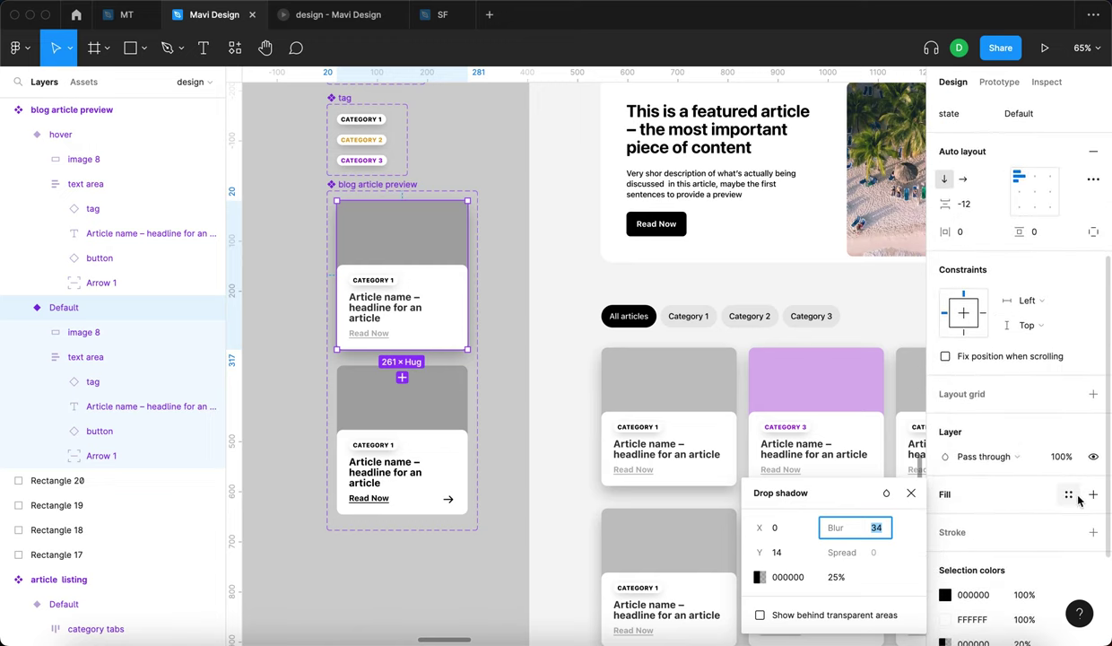
scroll(389, 301, "up", 5)
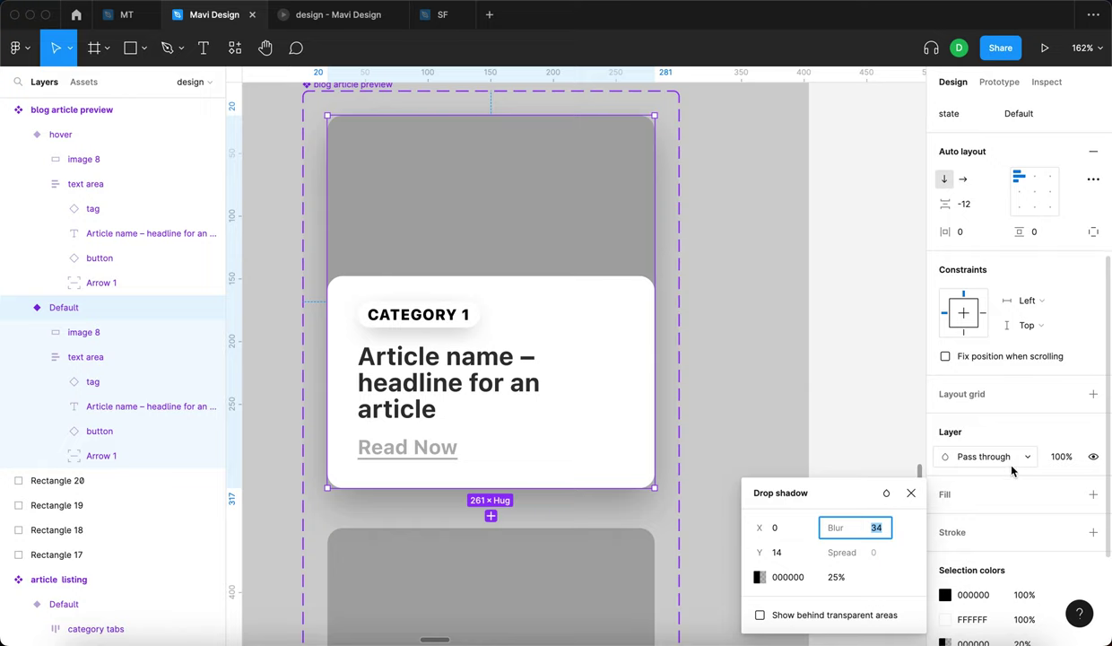
left_click(1094, 495)
scroll(794, 363, "down", 5)
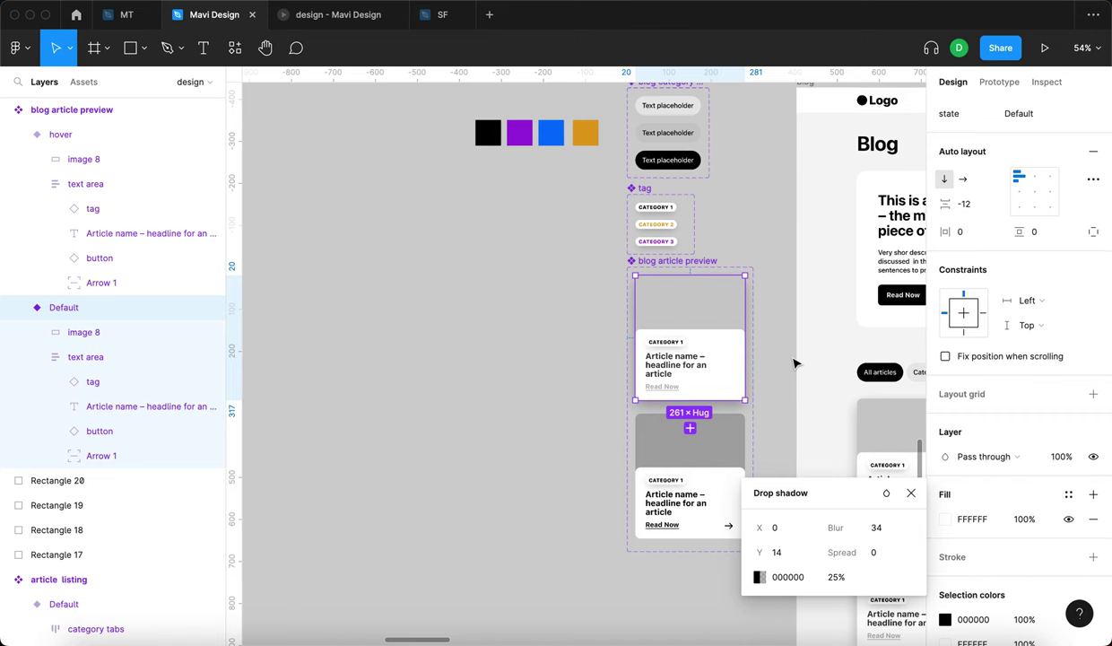
scroll(794, 364, "right", 5)
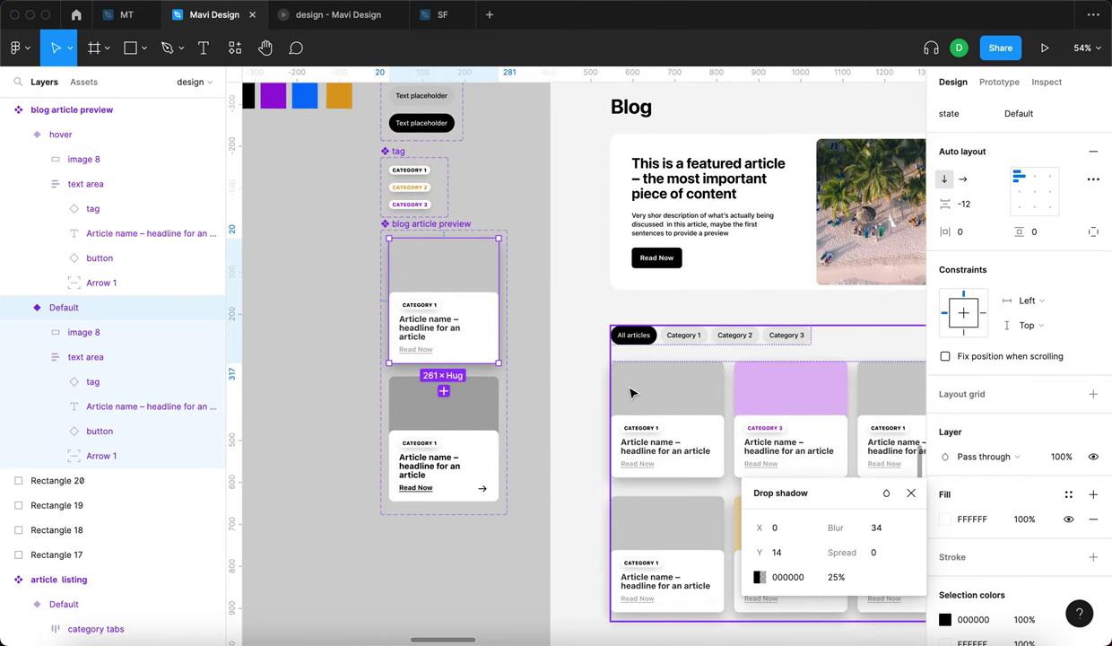
Show the image fill of the Default variant's image 8 layer to preview the card with it, and hide the fill again.
left_click(438, 262)
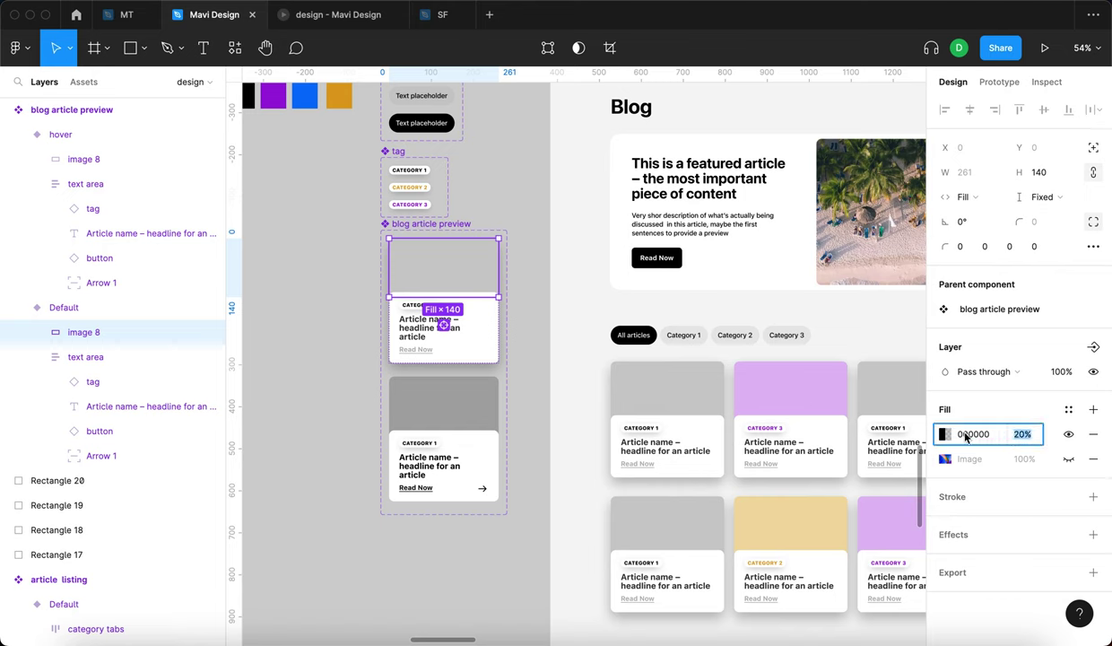
left_click(333, 329)
left_click(476, 296)
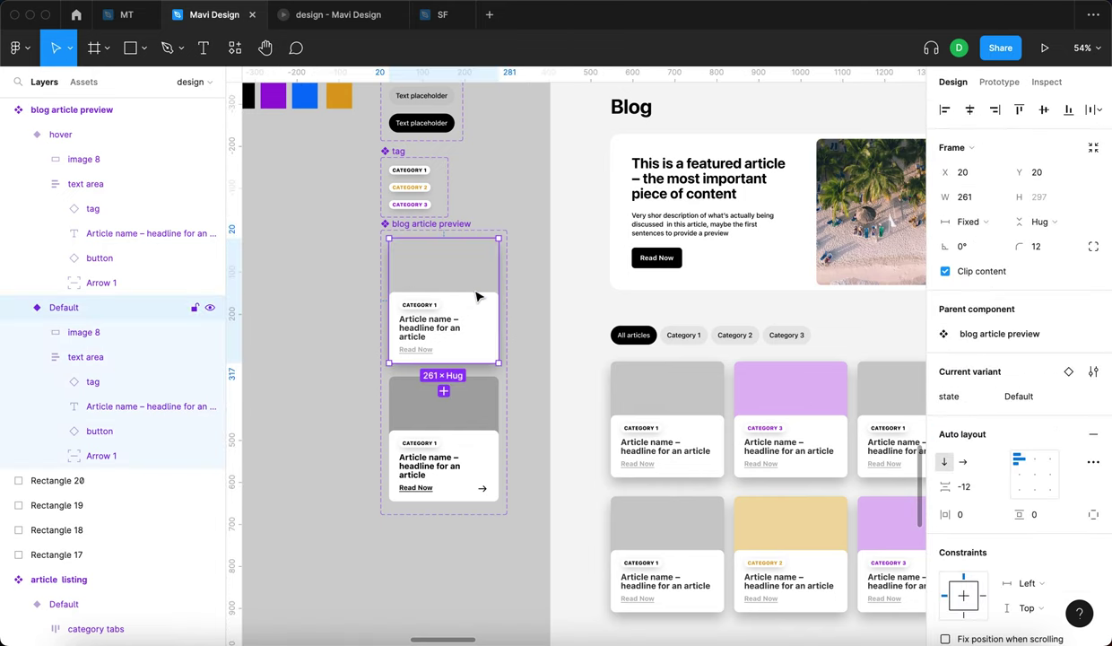
left_click(471, 268)
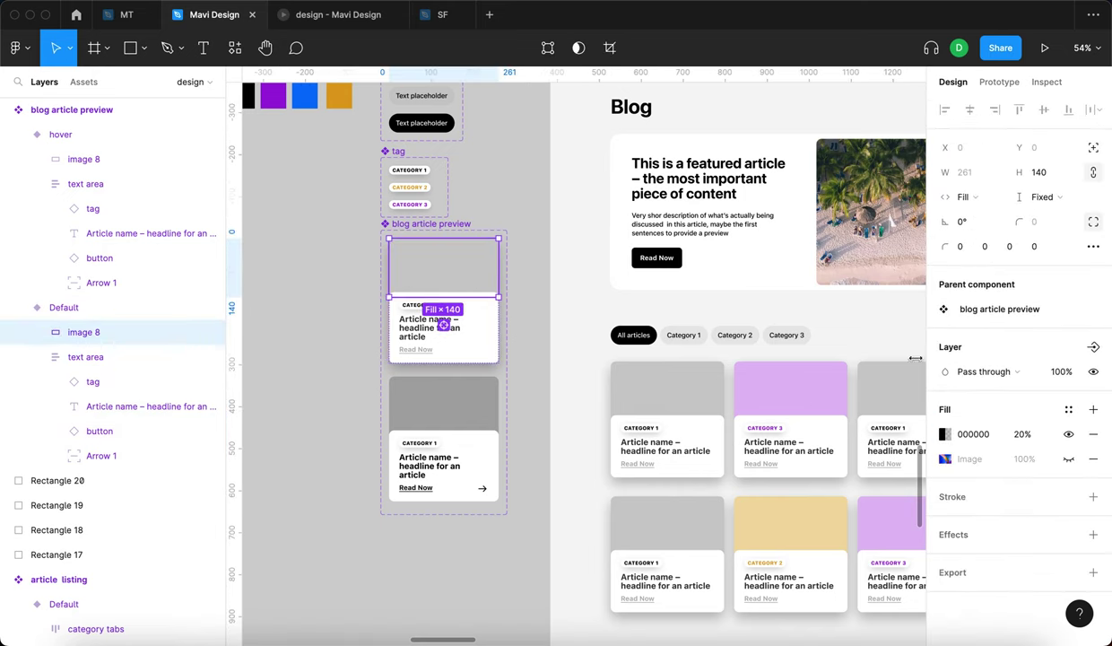
left_click(1069, 460)
scroll(476, 314, "up", 5)
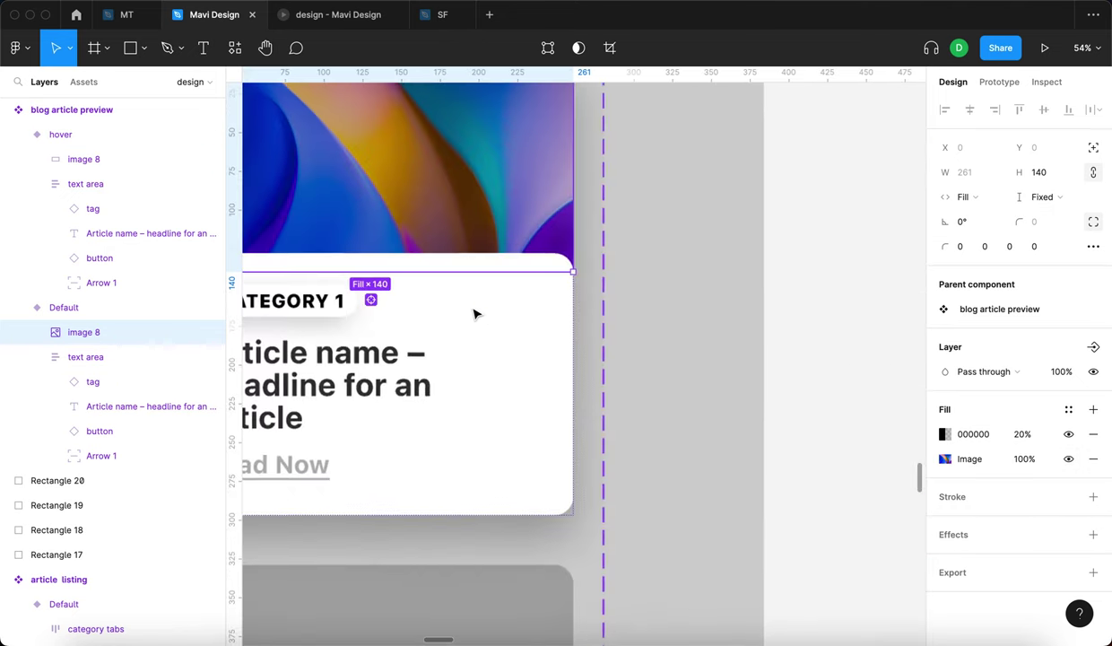
scroll(475, 314, "down", 5)
left_click(1068, 459)
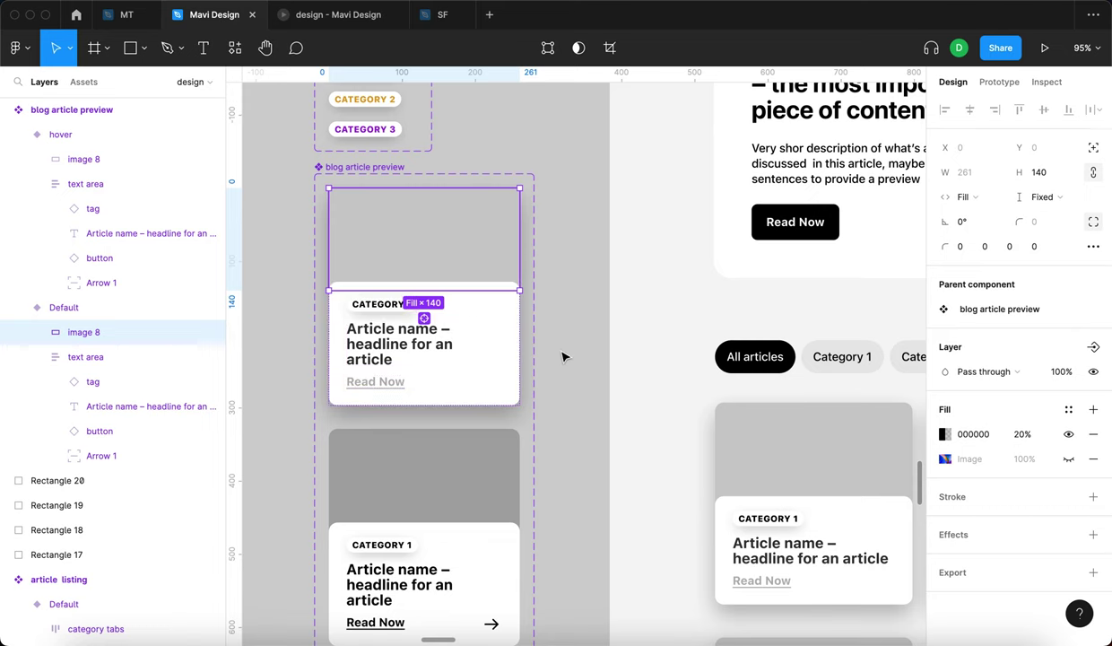
Set the spread of the Default variant's drop shadow to -13.
key("Escape")
scroll(984, 502, "down", 4)
left_click(944, 550)
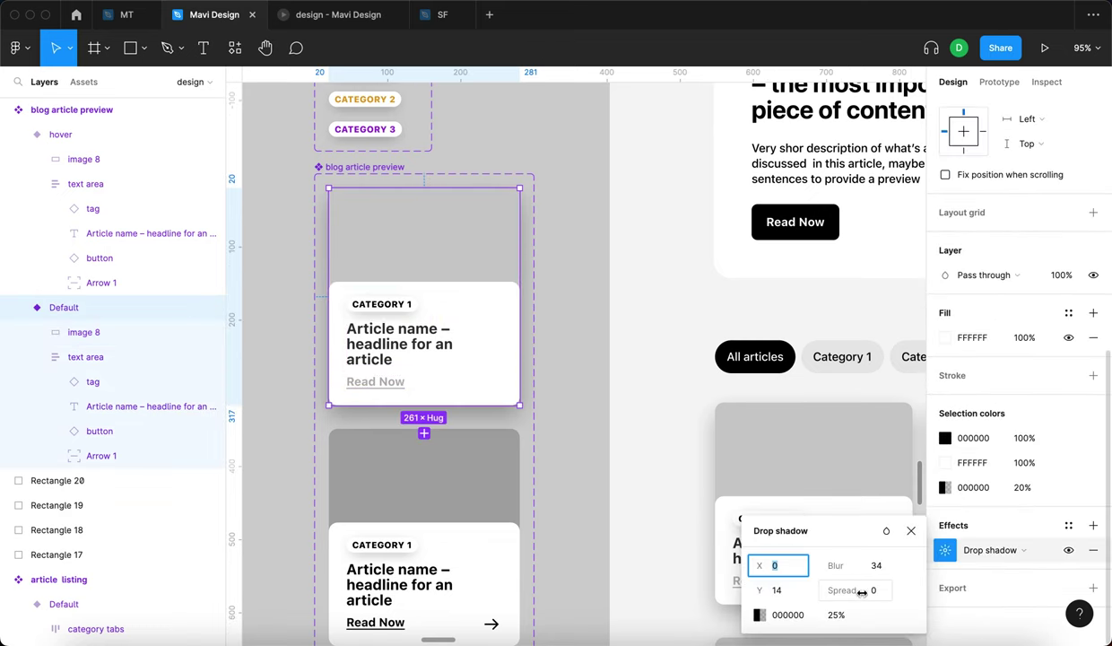
scroll(593, 373, "down", 3)
scroll(593, 372, "right", 2)
key("shift+Down")
key("shift+Down")
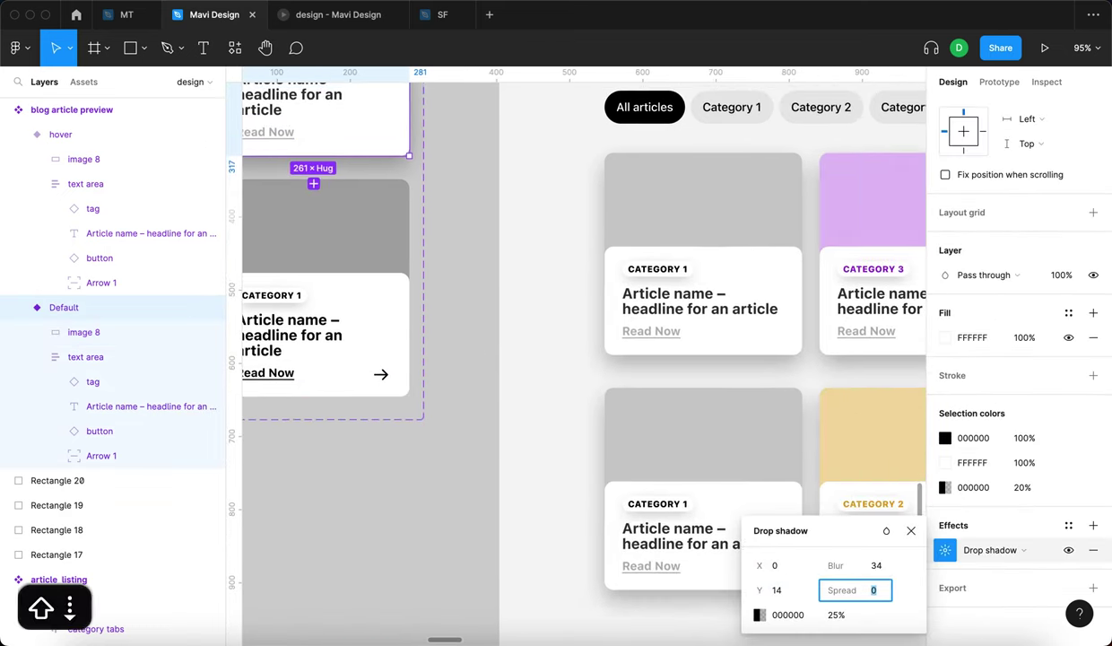
key("Down")
key("Down")
key("Down")
key("Up")
key("Down")
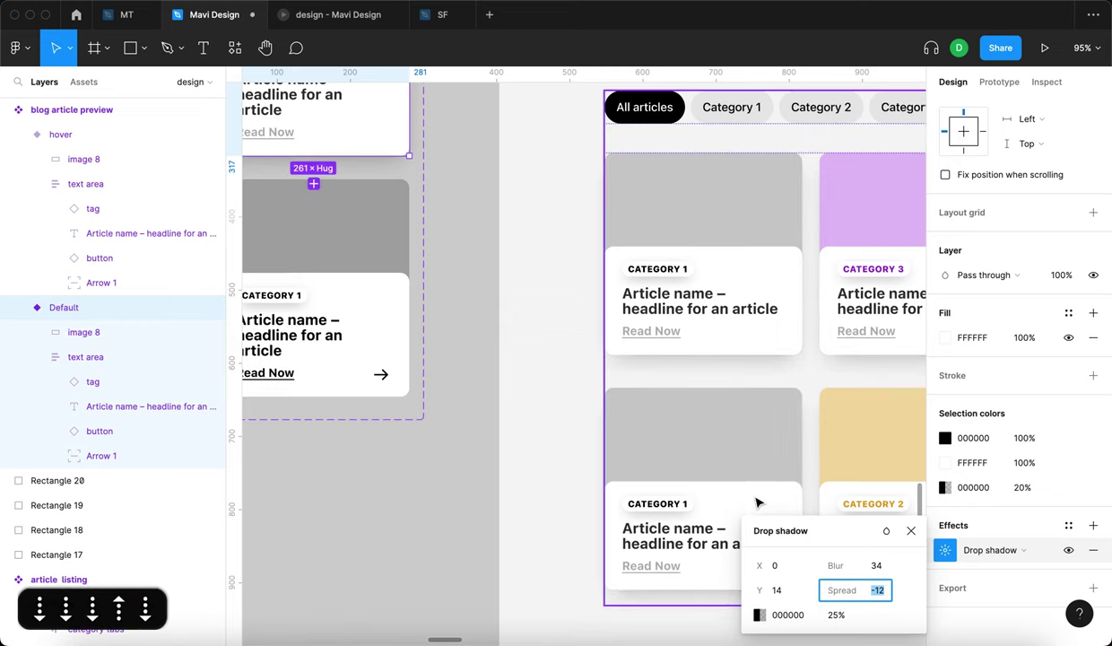
Set the drop shadow's Y offset to 16, and try a blur of 44 before restoring it to 34.
left_click(786, 589)
key("shift+Up")
key("shift+Down")
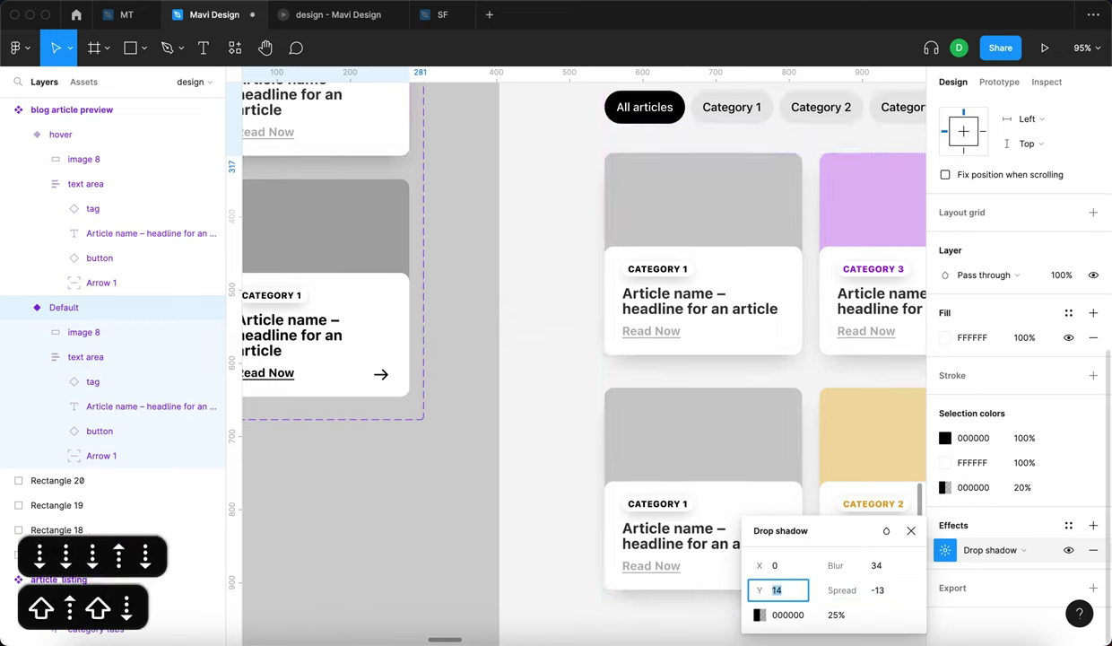
key("Up")
key("Up")
left_click(877, 567)
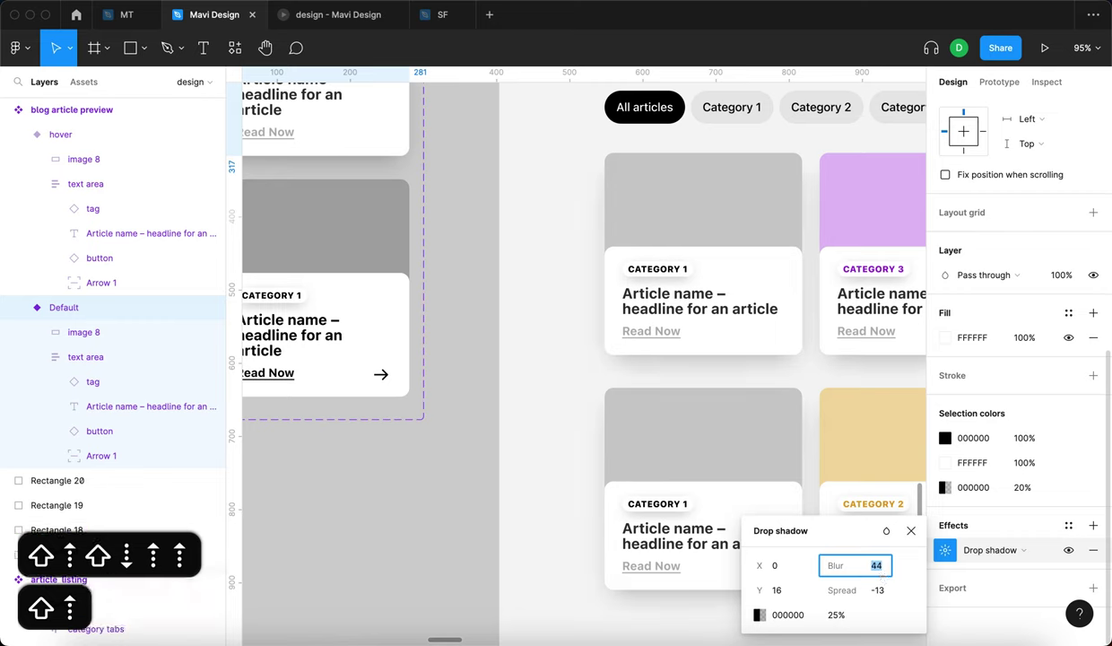
key("shift+Down")
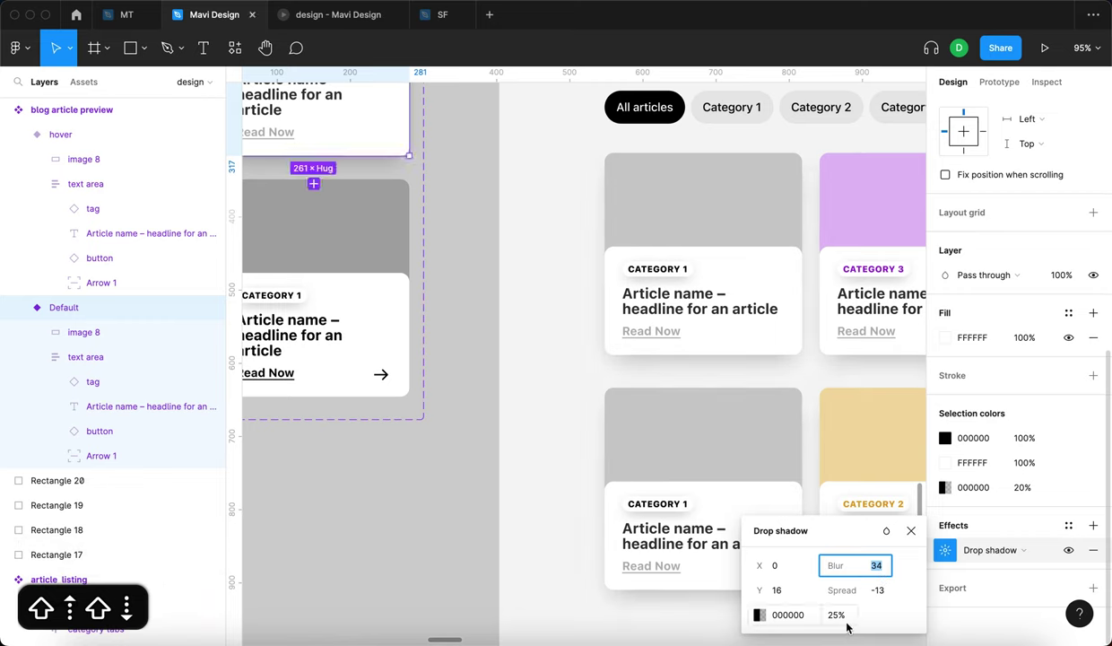
Reduce the opacity of the Default variant's drop shadow color to 12% and deselect the component.
left_click(839, 617)
key("shift+Down")
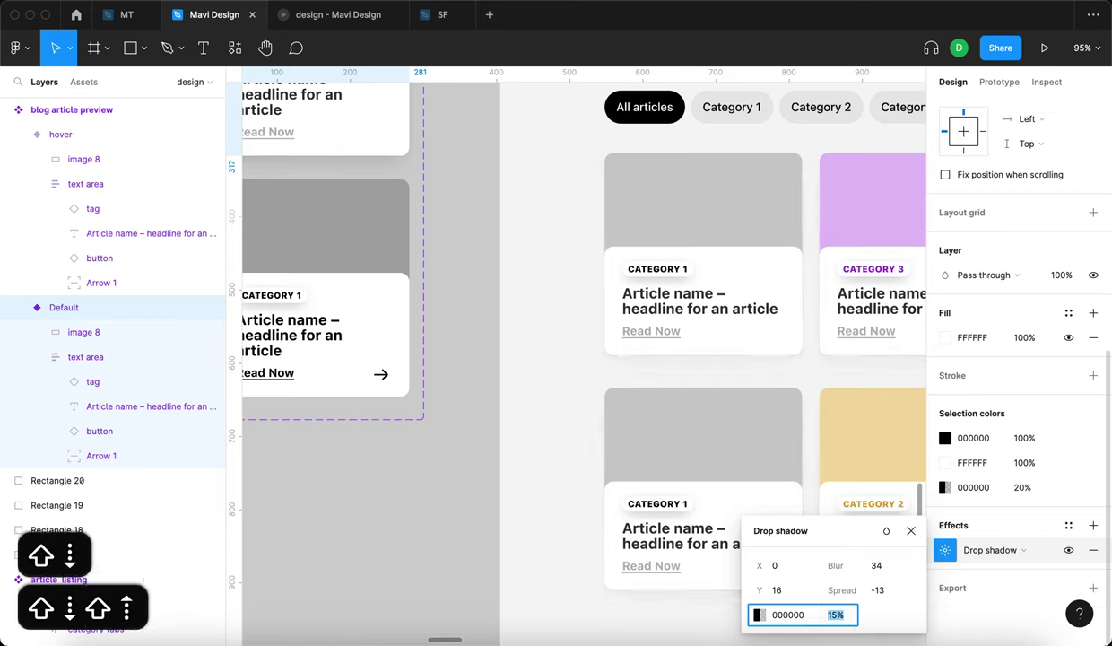
key("Down")
key("Down")
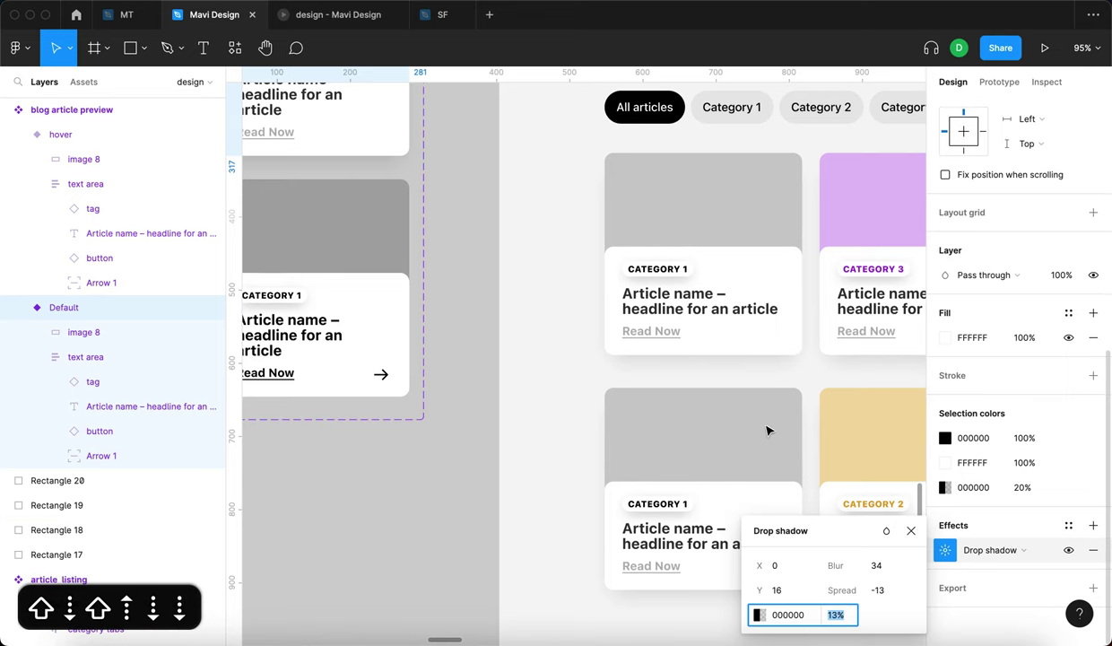
scroll(767, 431, "right", 3)
key("Down")
key("Return")
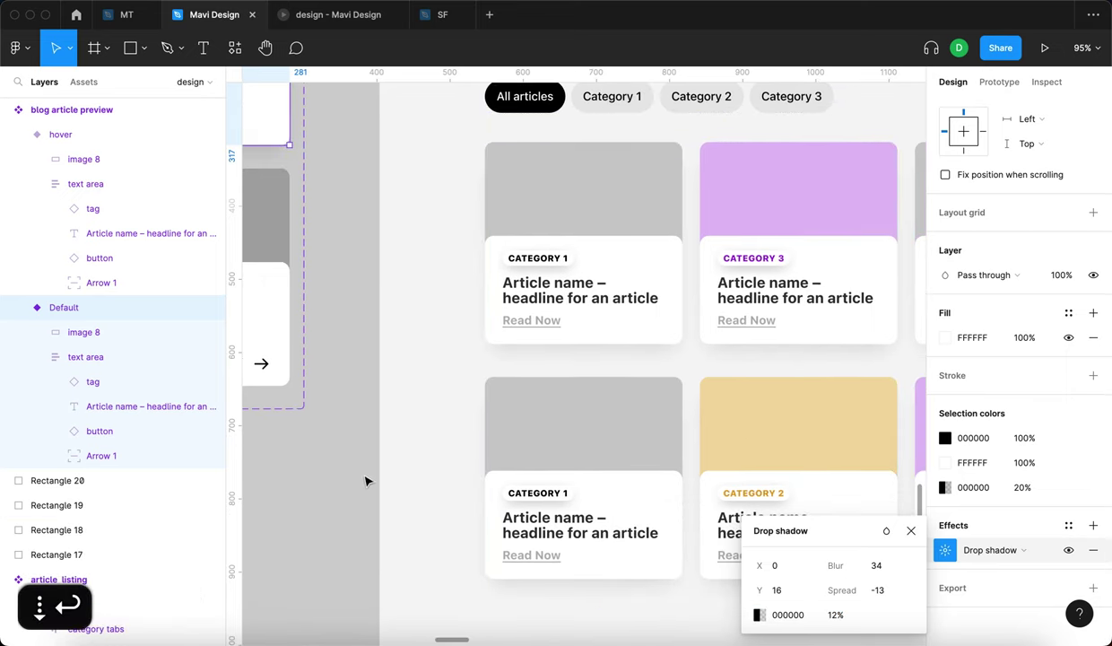
left_click(365, 482)
Check in the prototype how the drop shadow looks on the article cards, and return to the design file.
scroll(359, 359, "right", 1)
left_click(316, 25)
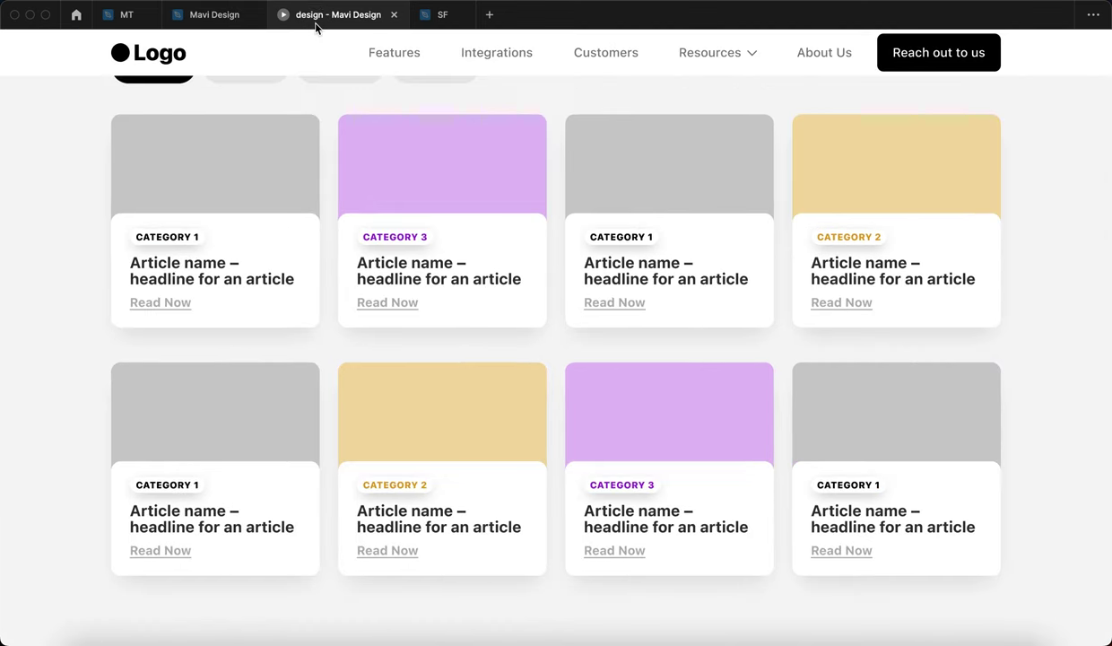
scroll(1025, 201, "up", 3)
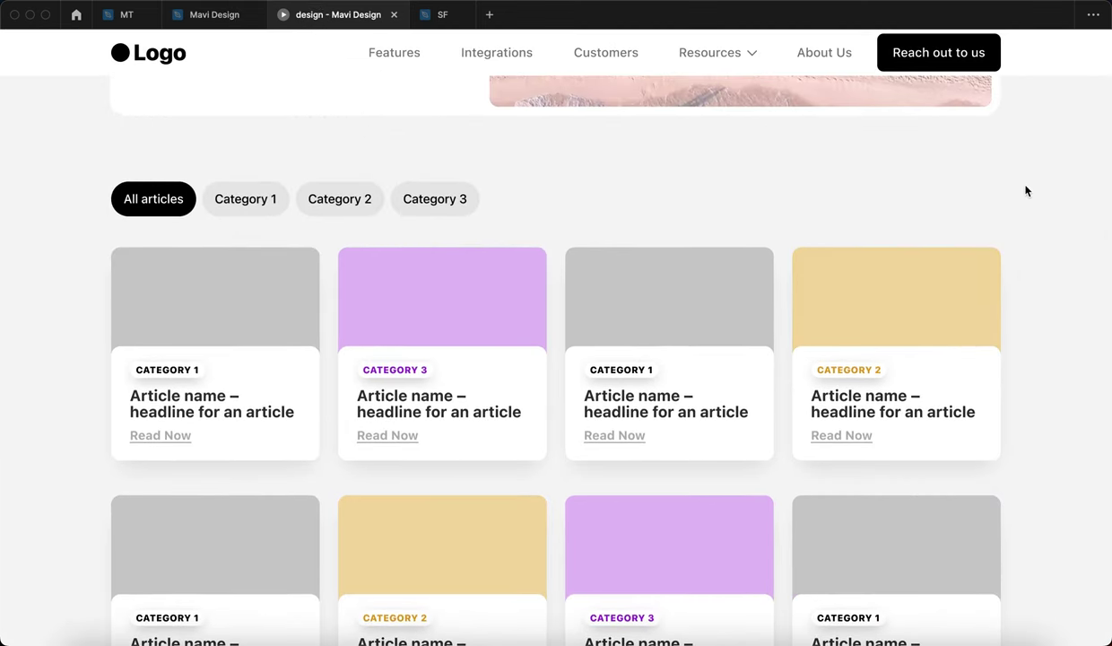
left_click(229, 19)
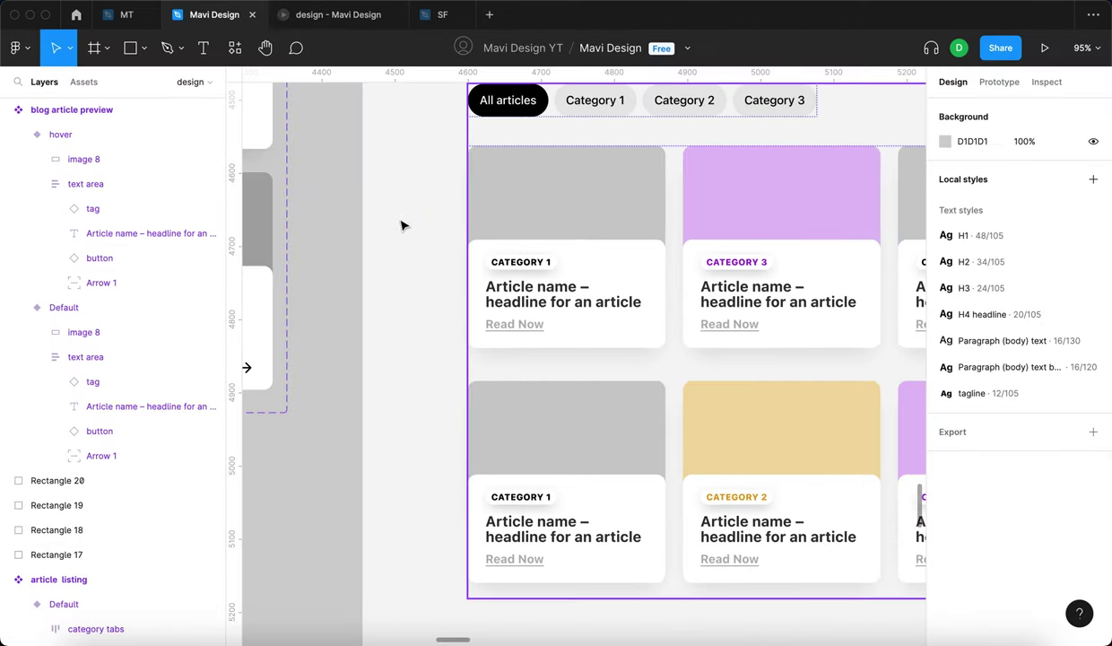
Set the blur of the Default variant's drop shadow to 24.
scroll(403, 228, "left", 3)
left_click(387, 149)
scroll(1054, 442, "down", 5)
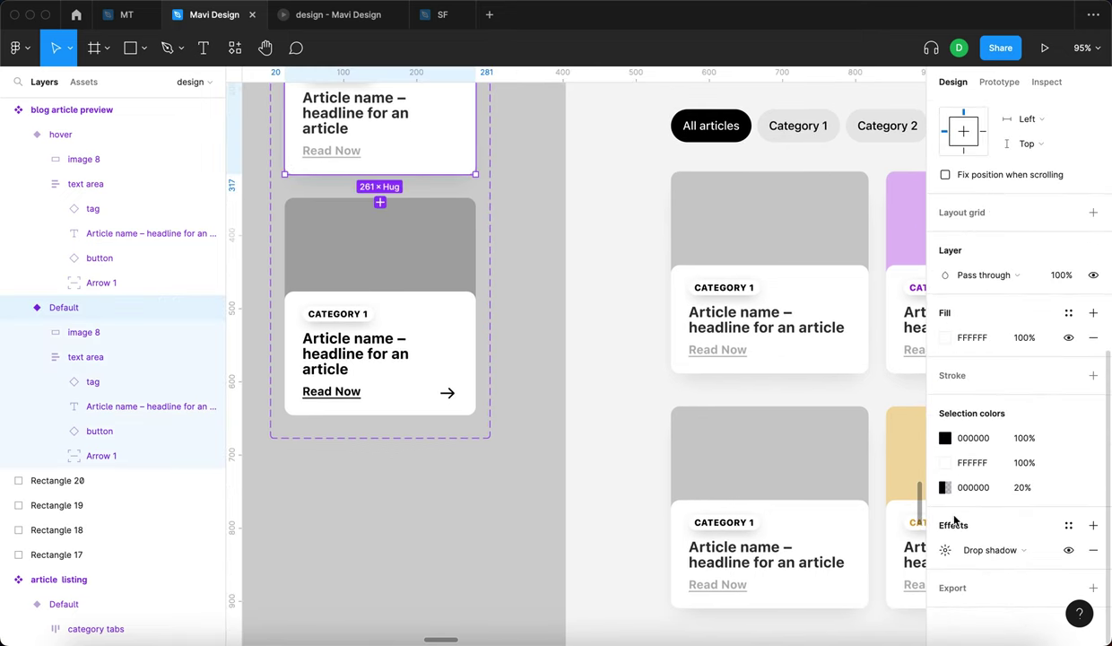
left_click(945, 549)
key("Tab")
key("shift+Down")
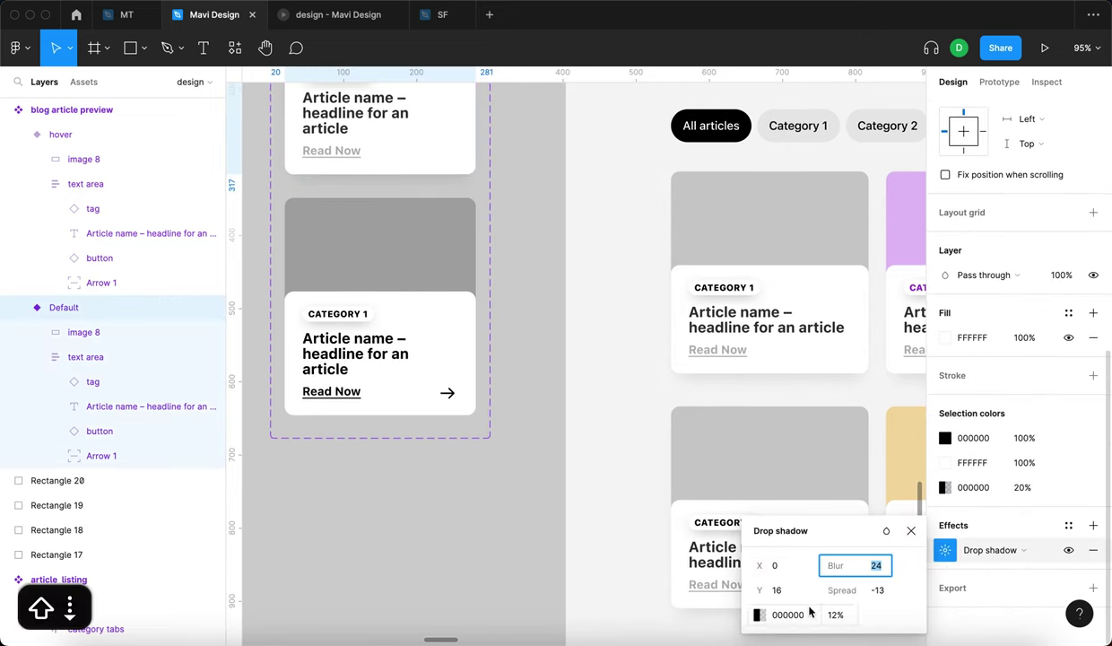
Reduce the opacity of the Default variant's drop shadow color to 6% and deselect the component.
left_click(837, 615)
key("Down")
key("Down")
key("Down")
key("Down")
key("Down")
key("Down")
key("Down")
key("Up")
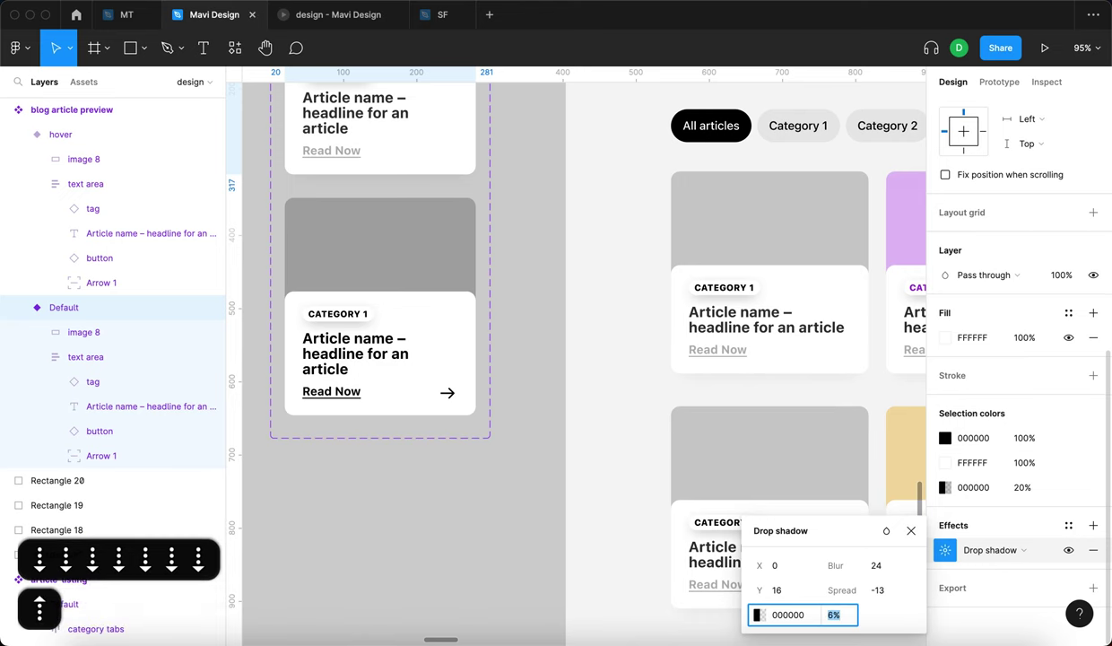
key("Return")
left_click(429, 584)
Open the prototype and examine the lighter shadow on the article cards.
left_click(315, 22)
left_click(316, 16)
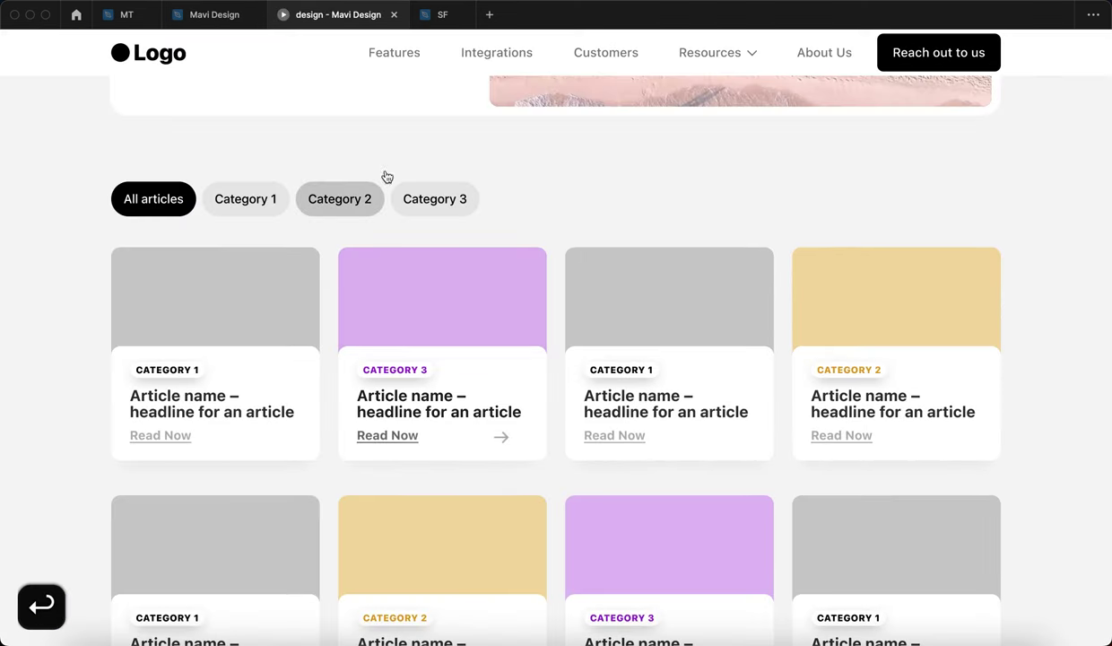
scroll(956, 204, "down", 1)
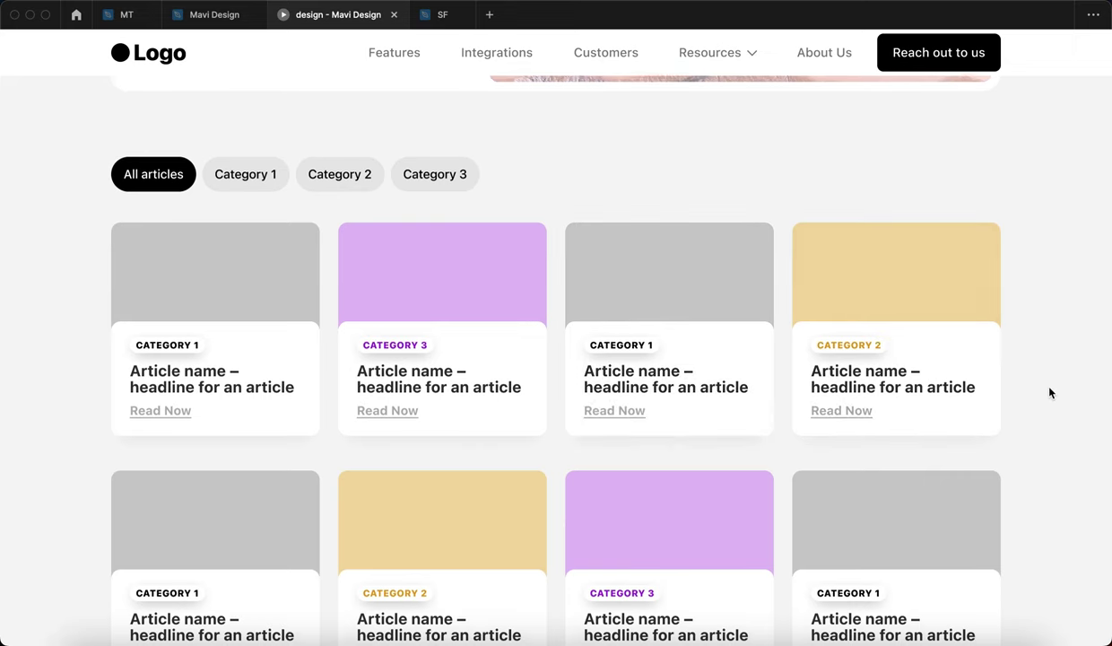
Examine the hover animation and light shadows across both rows of article cards in the prototype.
scroll(1052, 392, "down", 3)
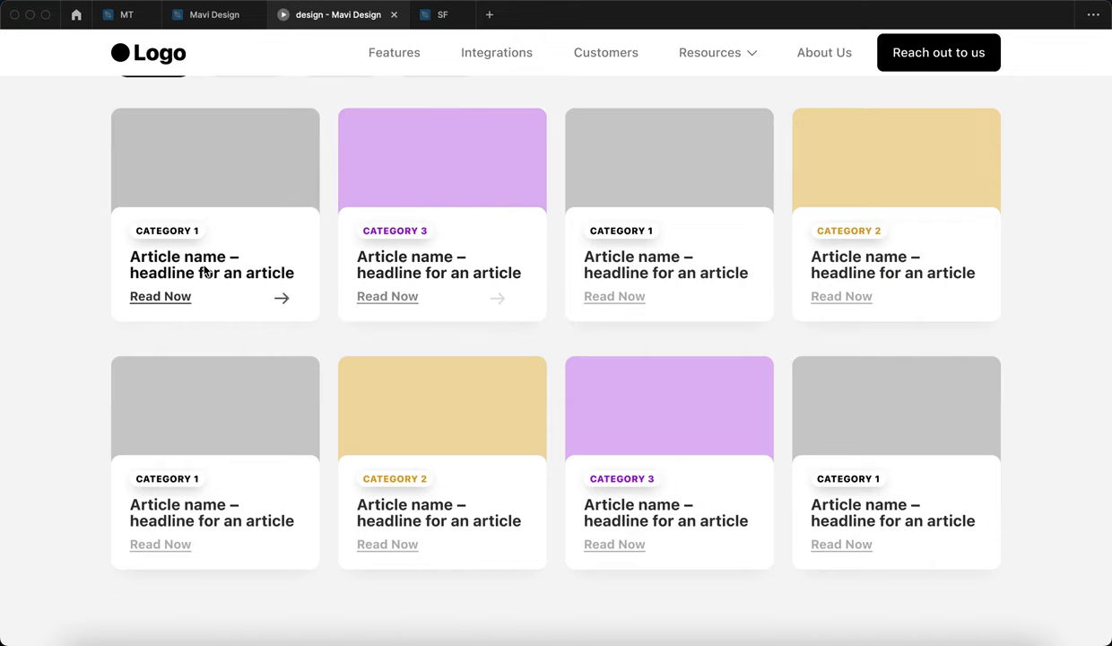
scroll(48, 283, "up", 1)
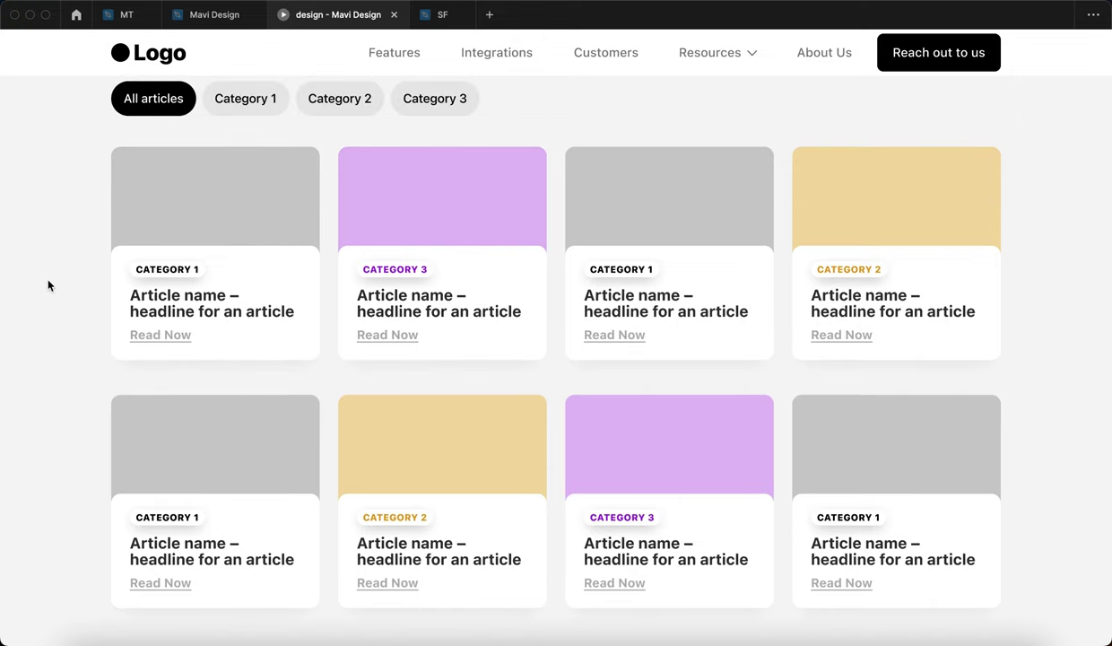
left_click(30, 359)
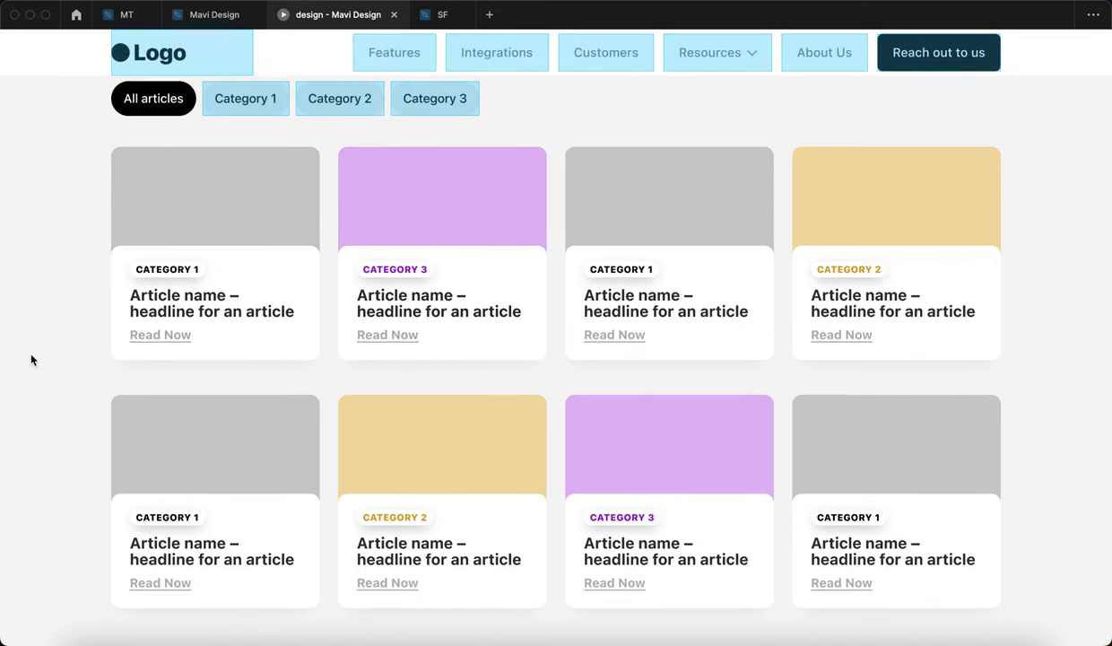
Back in the design file, copy the Default variant's drop shadow effect onto the hover variant.
left_click(208, 20)
left_click(440, 164)
scroll(933, 563, "down", 5)
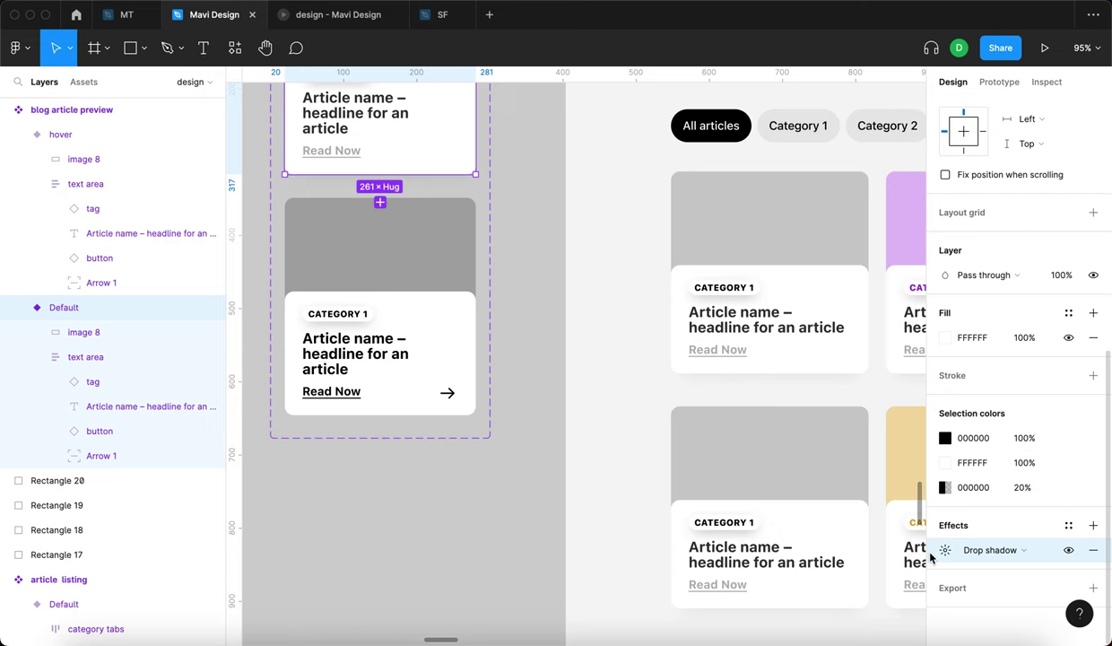
key("super+c")
left_click(414, 316)
key("super+v")
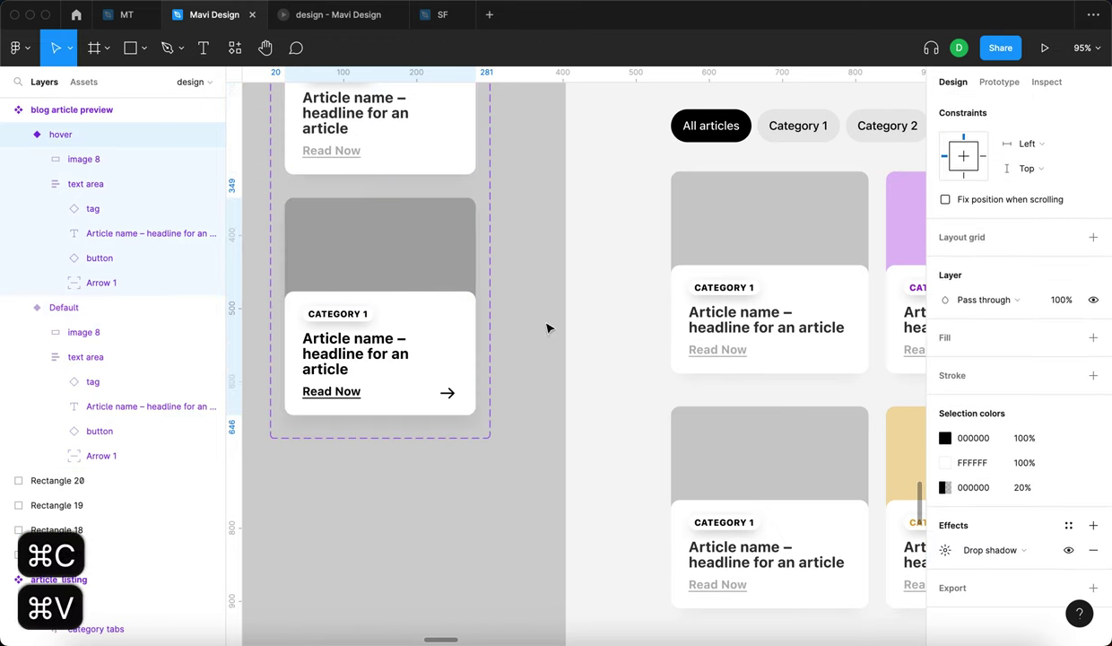
Set the hover variant's drop shadow opacity to 16% and try a larger Y offset.
left_click(945, 550)
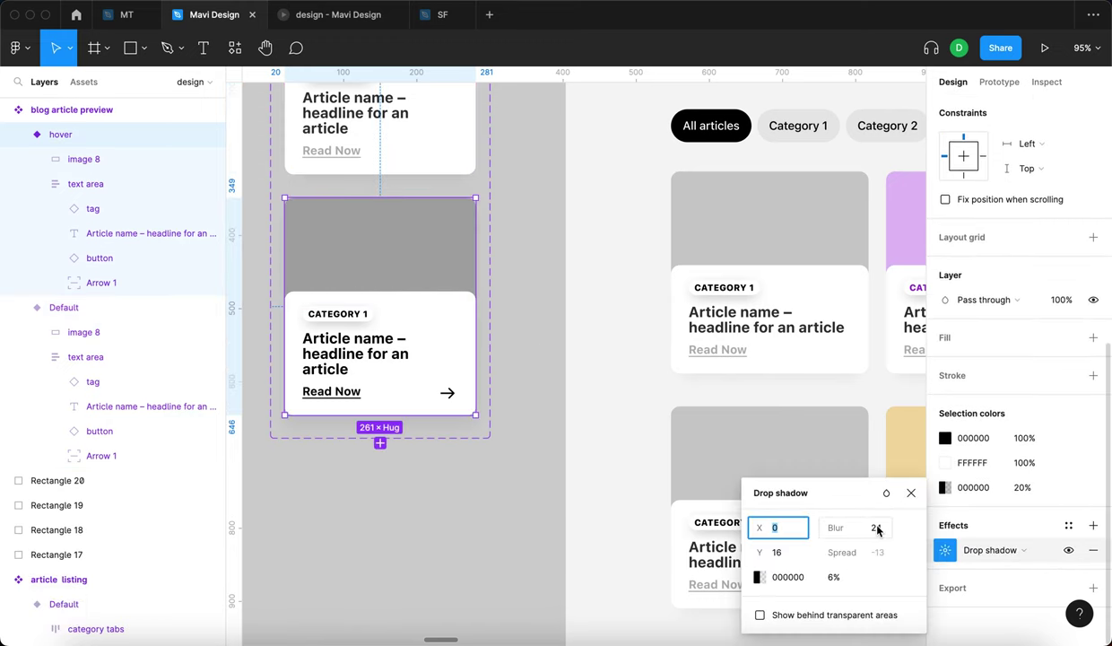
left_click(834, 576)
key("shift+Up")
key("shift+Up")
key("shift+Down")
left_click(803, 554)
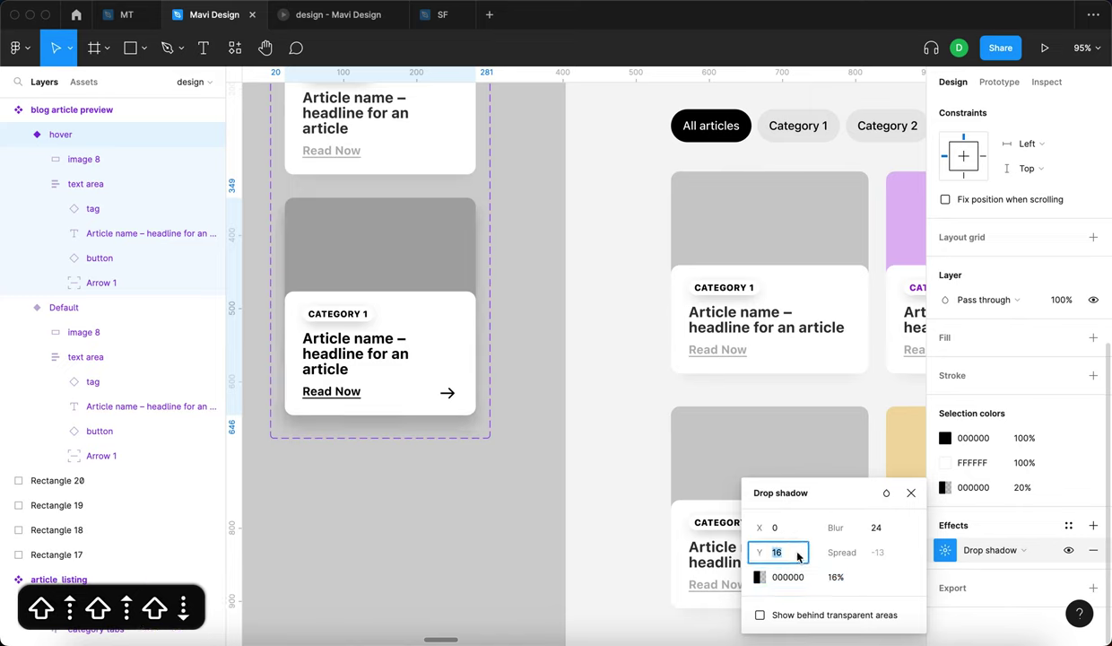
key("shift+Up")
key("shift+Down")
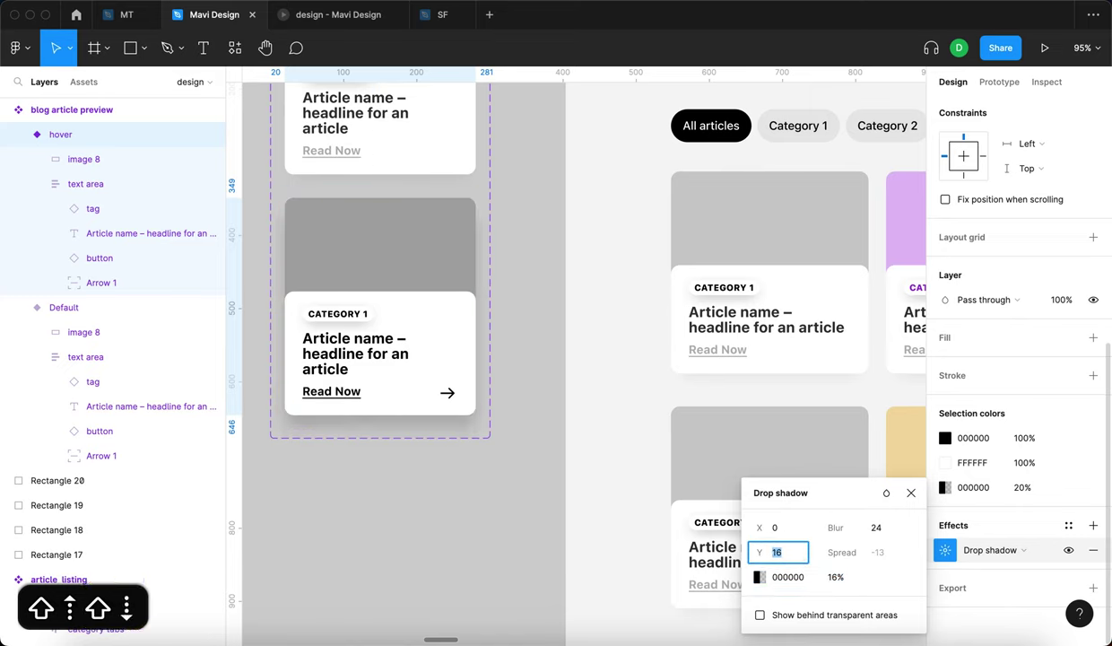
Add a white FFFFFF fill to the hover variant and set its drop shadow opacity to 36%.
left_click(1093, 338)
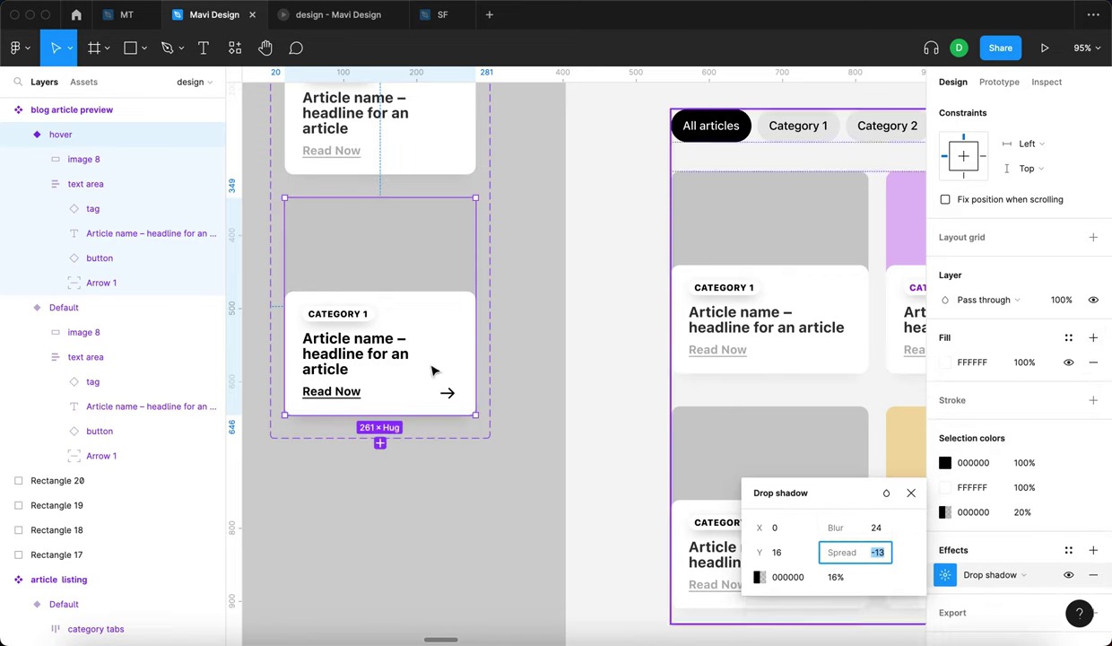
left_click(845, 577)
key("shift+Up")
key("shift+Up")
key("shift+Up")
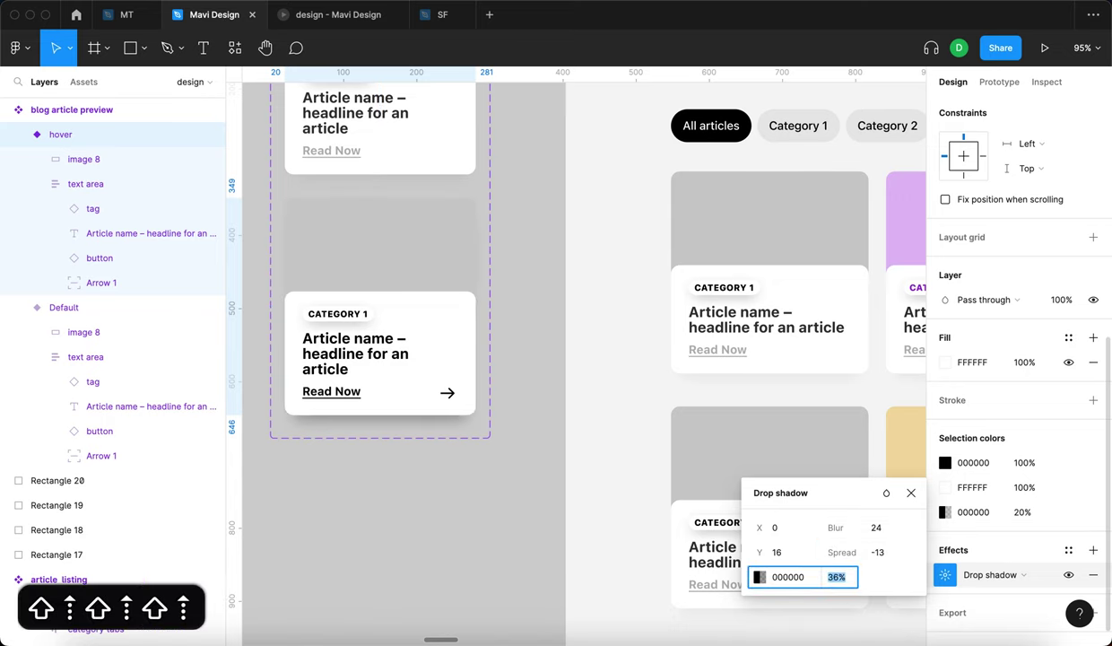
Set the hover variant's drop shadow spread to -10 and its blur to 44.
left_click(877, 549)
key("Up")
key("Up")
key("Up")
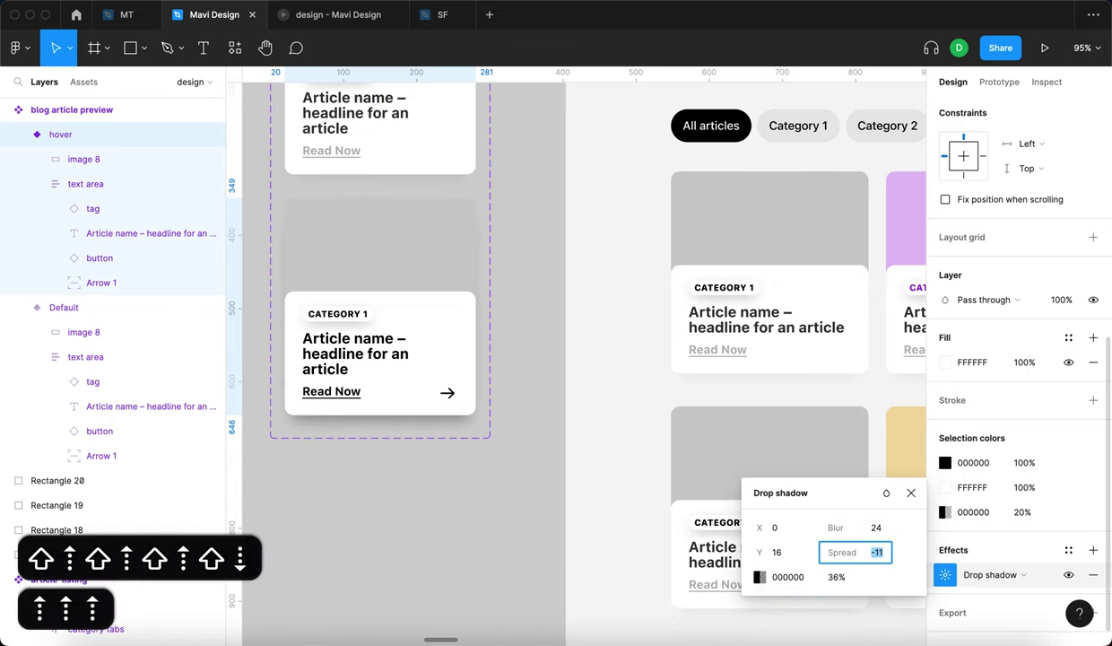
left_click(874, 528)
key("shift+Up")
key("shift+Up")
key("shift+Down")
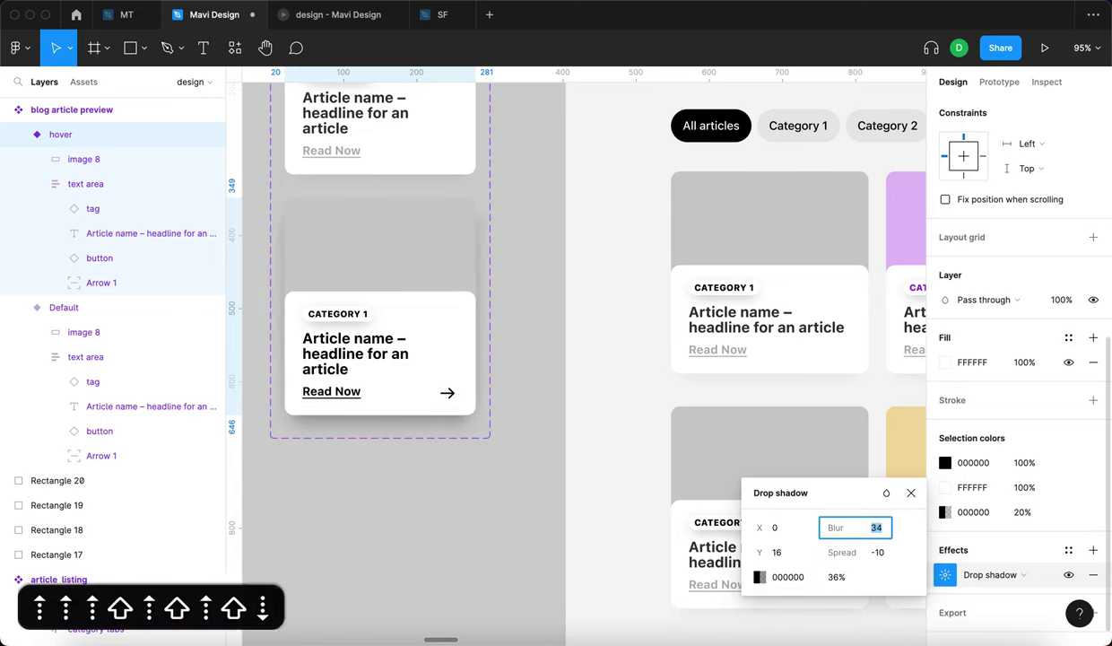
key("shift+Up")
Set the Y offset of the hover variant's drop shadow to 26 and deselect the component.
left_click(792, 552)
key("shift+Up")
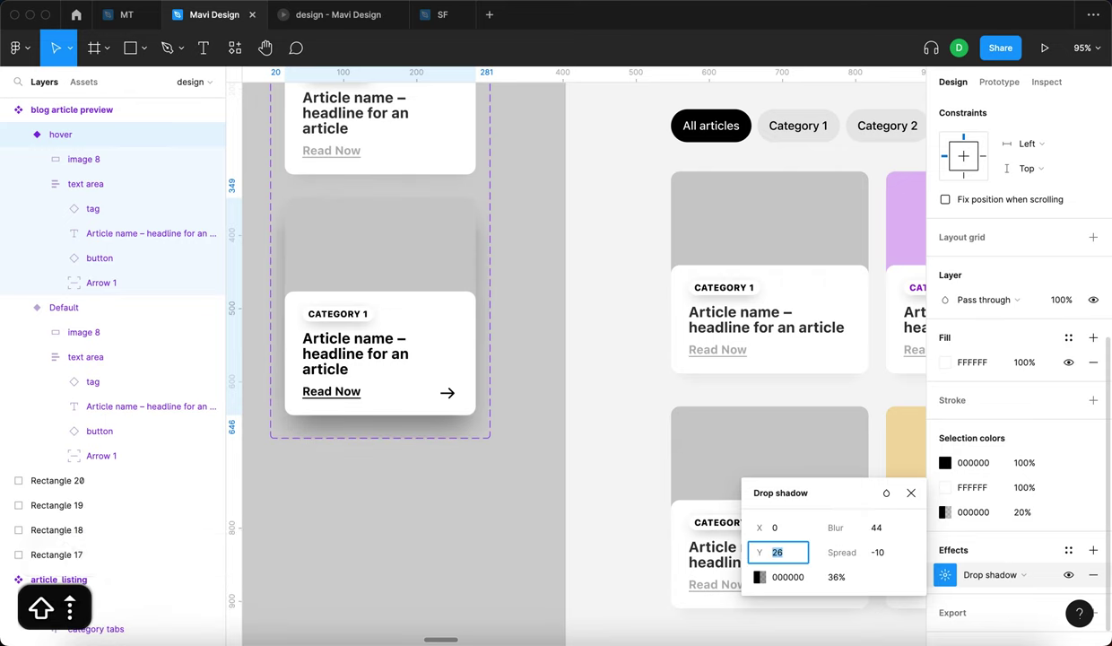
key("Return")
left_click(395, 562)
scroll(439, 487, "up", 1)
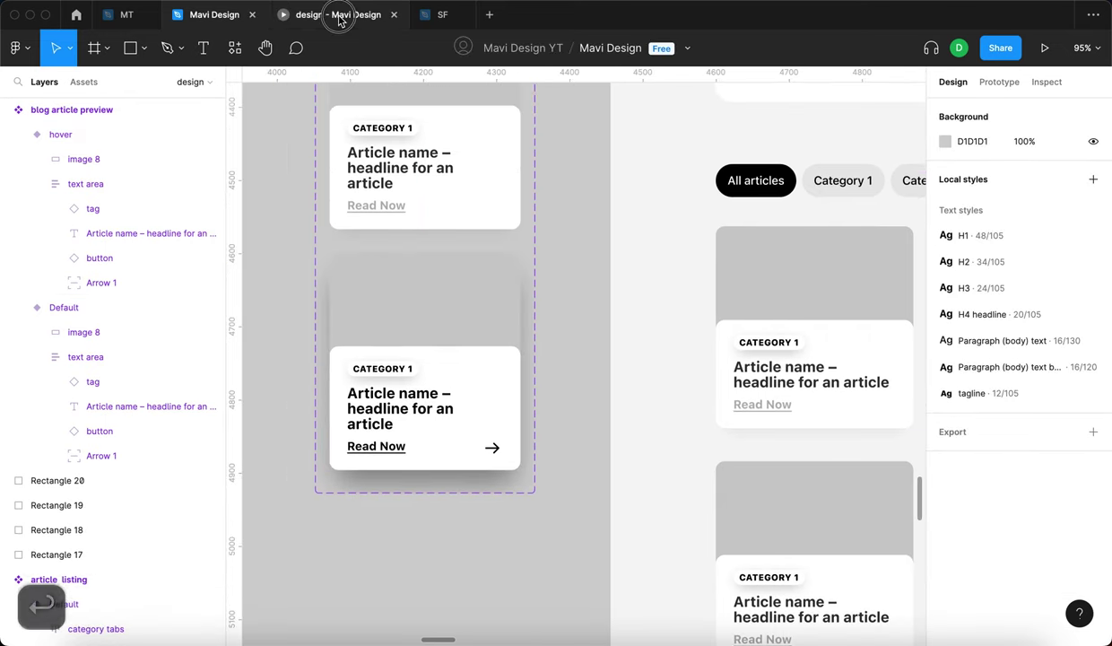
Check in the prototype how the stronger hover shadow looks on the article cards, and return to the design file.
left_click(341, 13)
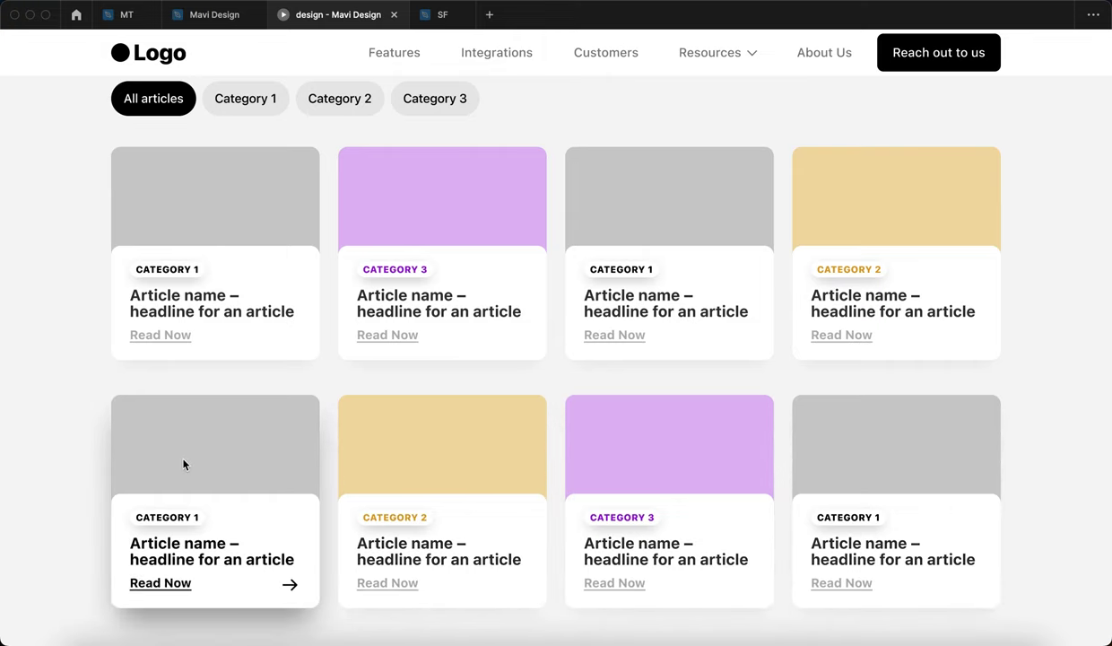
scroll(182, 462, "down", 3)
left_click(202, 16)
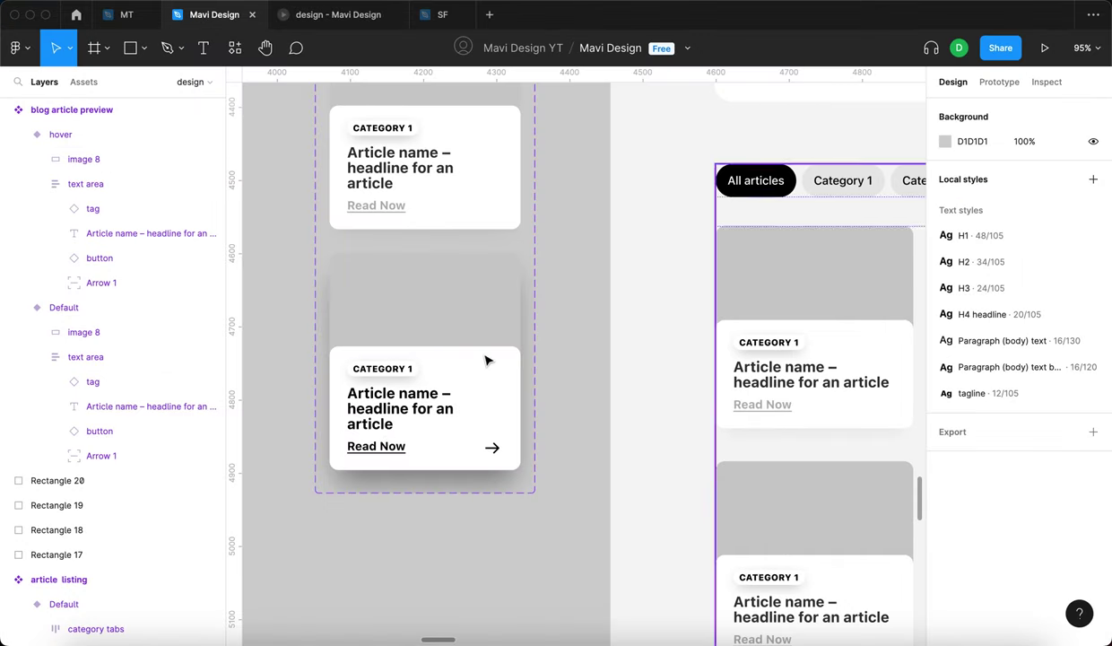
Set the spread of the hover variant's drop shadow to -20.
left_click(487, 359)
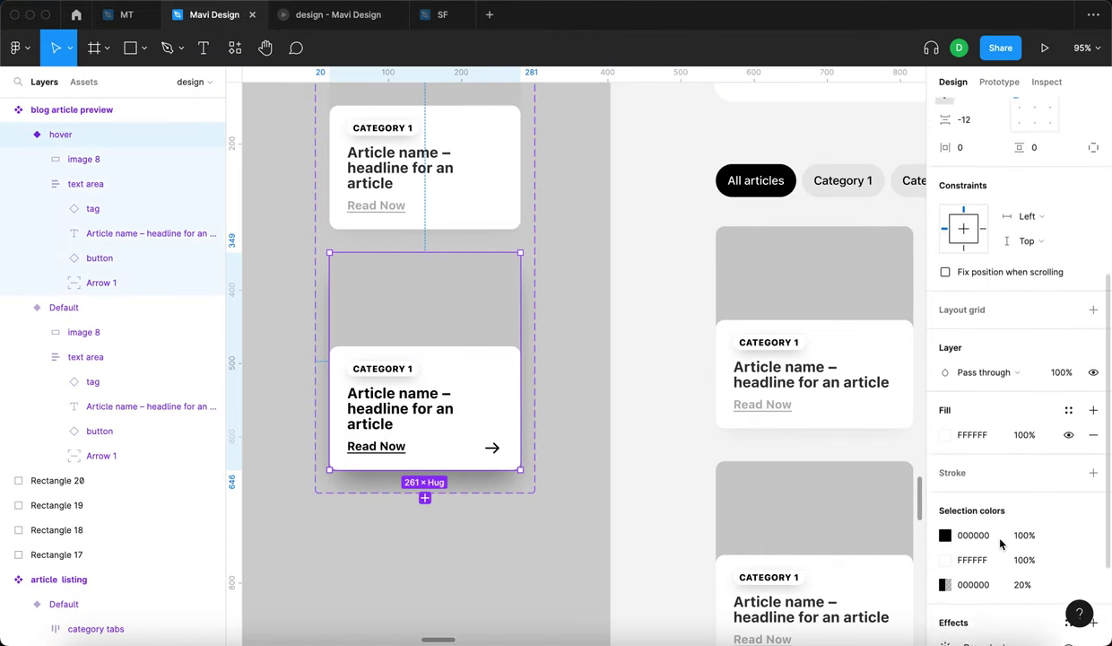
left_click(944, 559)
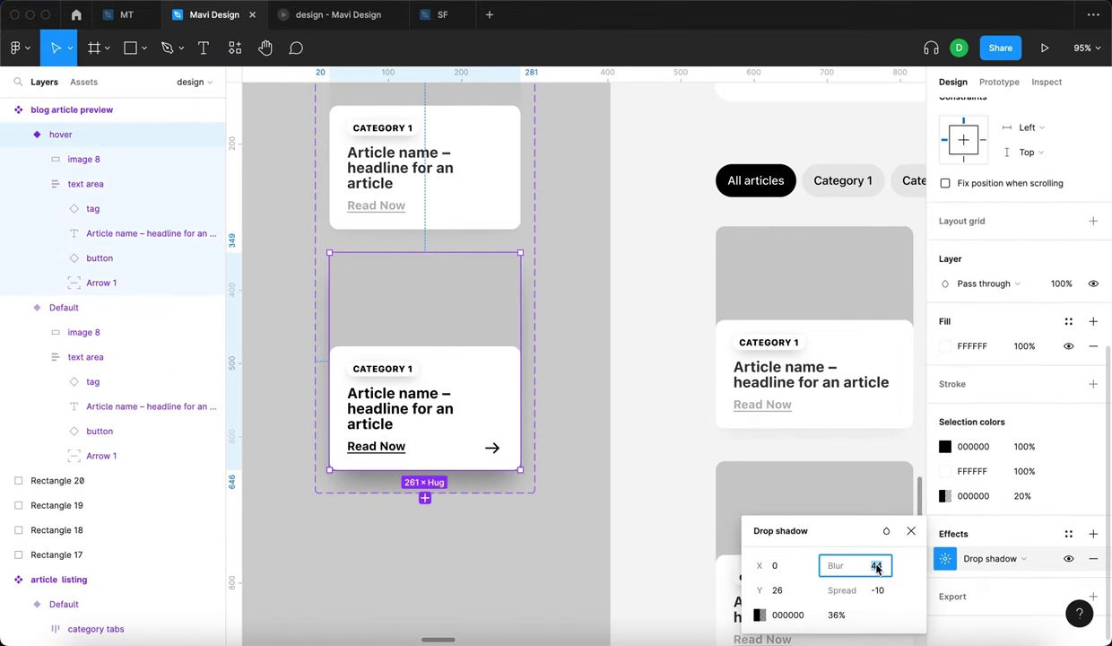
key("shift+Down")
key("shift+Up")
left_click(888, 598)
key("shift+Down")
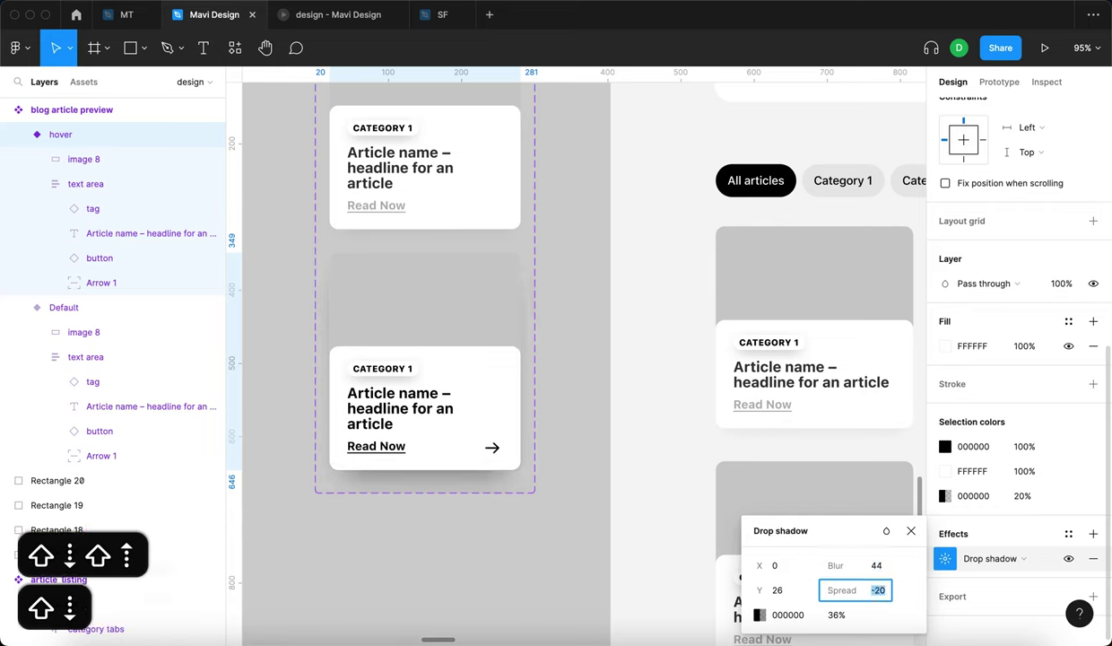
Try a larger Y offset and larger blur on the hover variant's drop shadow, restoring each value.
left_click(777, 590)
key("shift+Up")
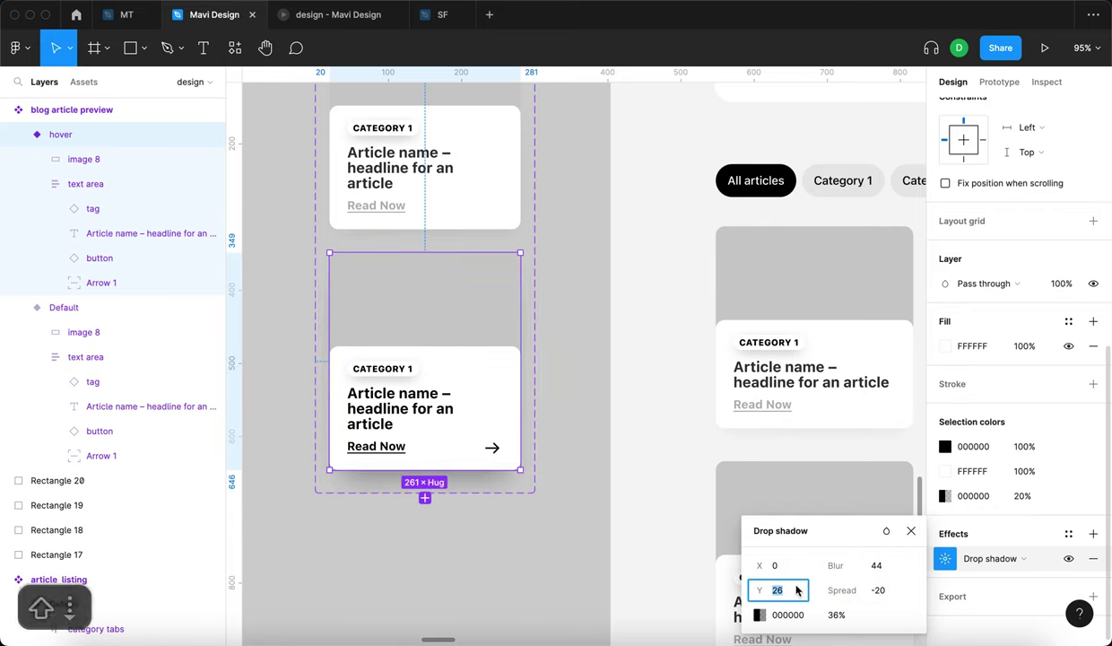
key("shift+Down")
left_click(863, 565)
key("shift+Up")
key("shift+Up")
key("shift+Down")
key("shift+Down")
key("Return")
Check the tighter hover shadow on the article cards in the prototype, and return to the design file.
left_click(314, 22)
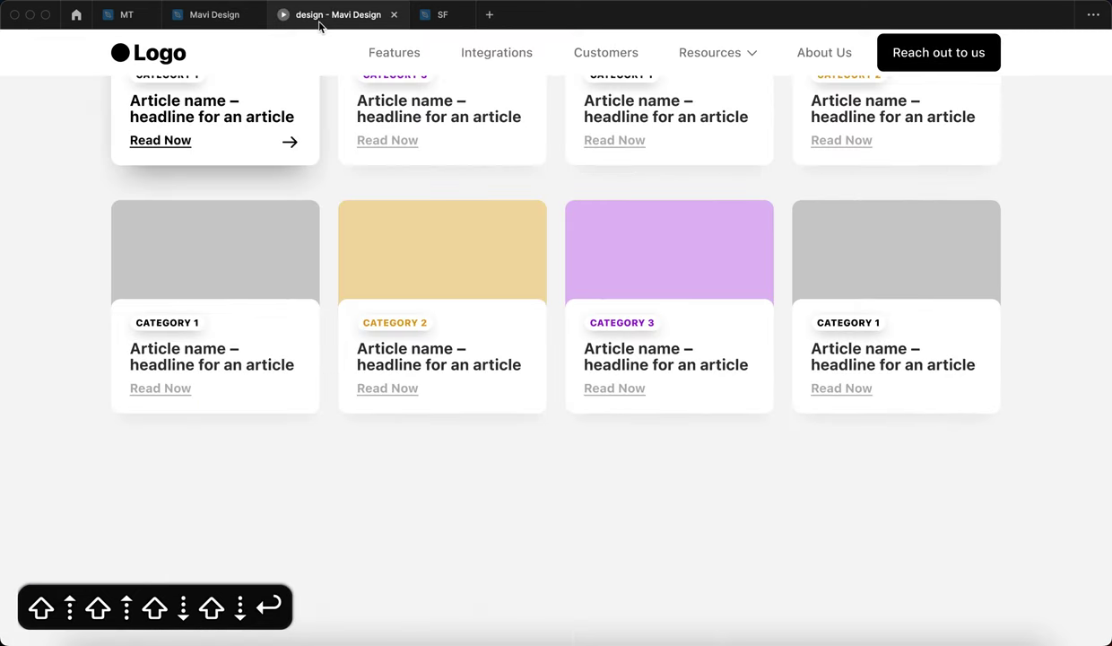
scroll(875, 305, "up", 3)
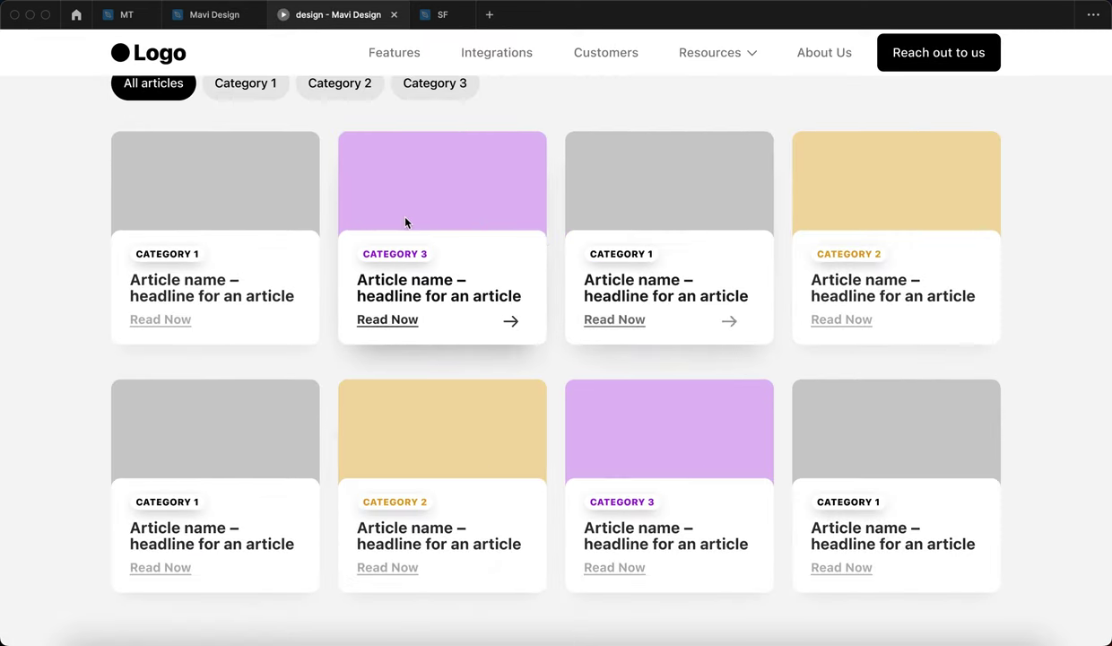
left_click(215, 14)
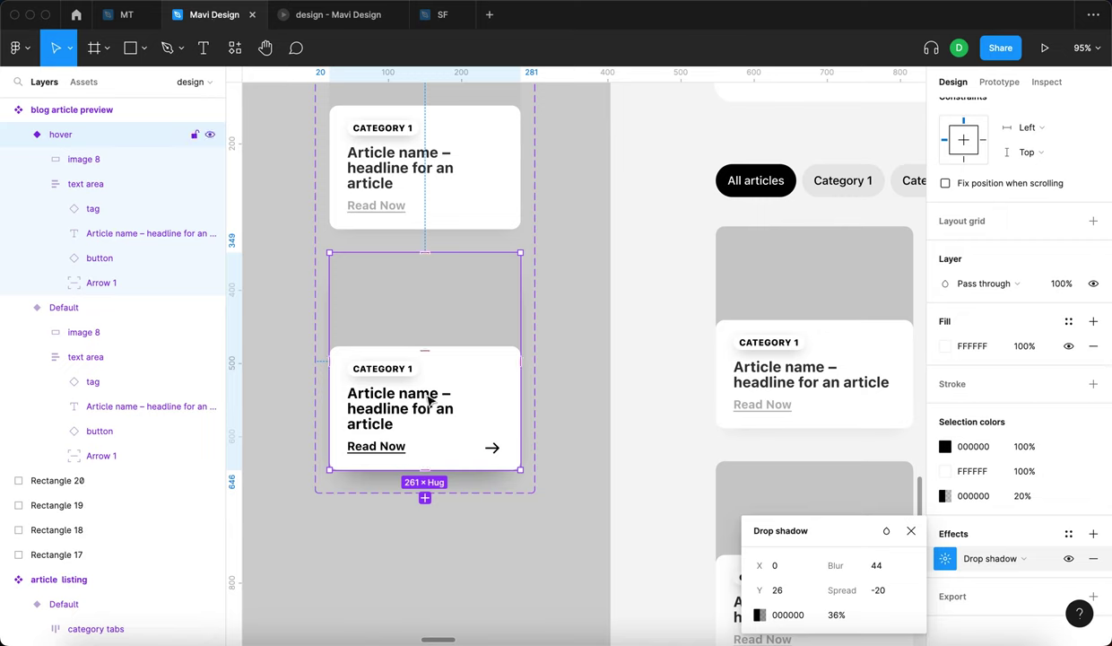
Set the hover variant's drop shadow opacity to 26% and its Y offset to 36.
key("shift+Down")
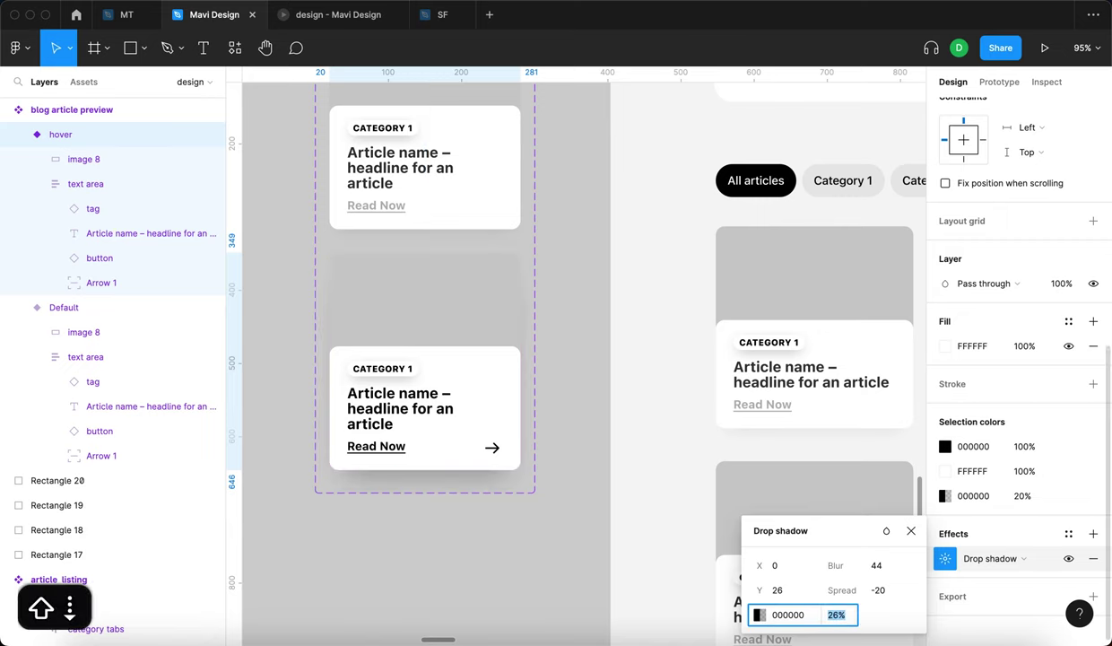
key("Return")
left_click(782, 592)
key("shift+Up")
key("Return")
Set the hover variant's drop shadow opacity to 24% and briefly check it in the prototype.
key("shift+Down")
key("Up")
key("Up")
key("Up")
key("Up")
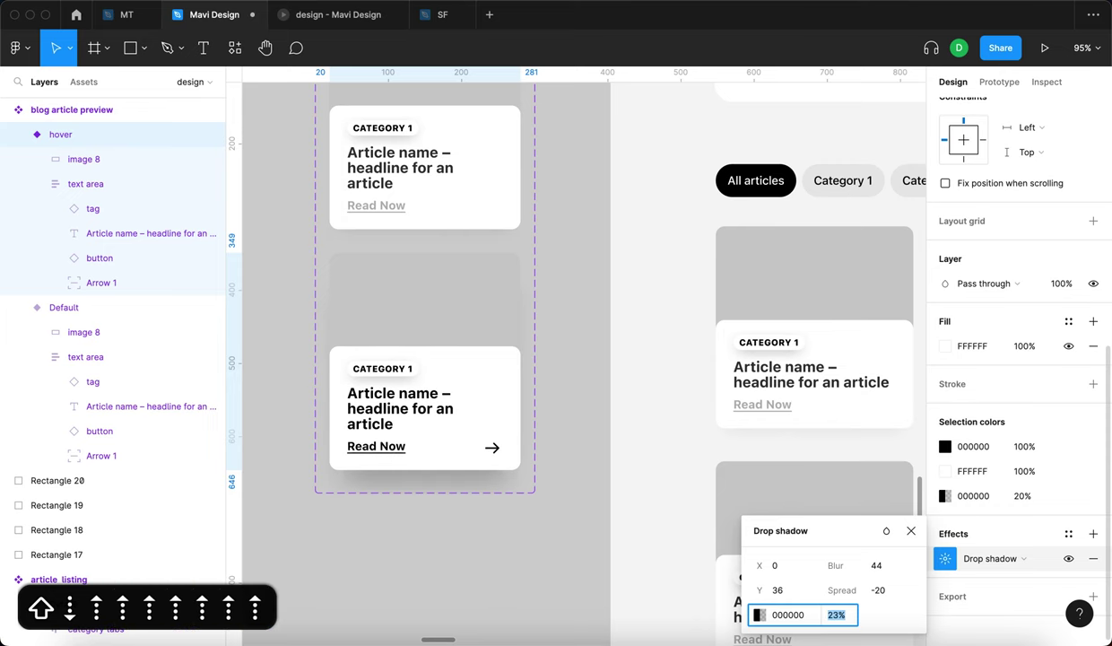
key("Up")
key("Return")
left_click(338, 16)
left_click(224, 17)
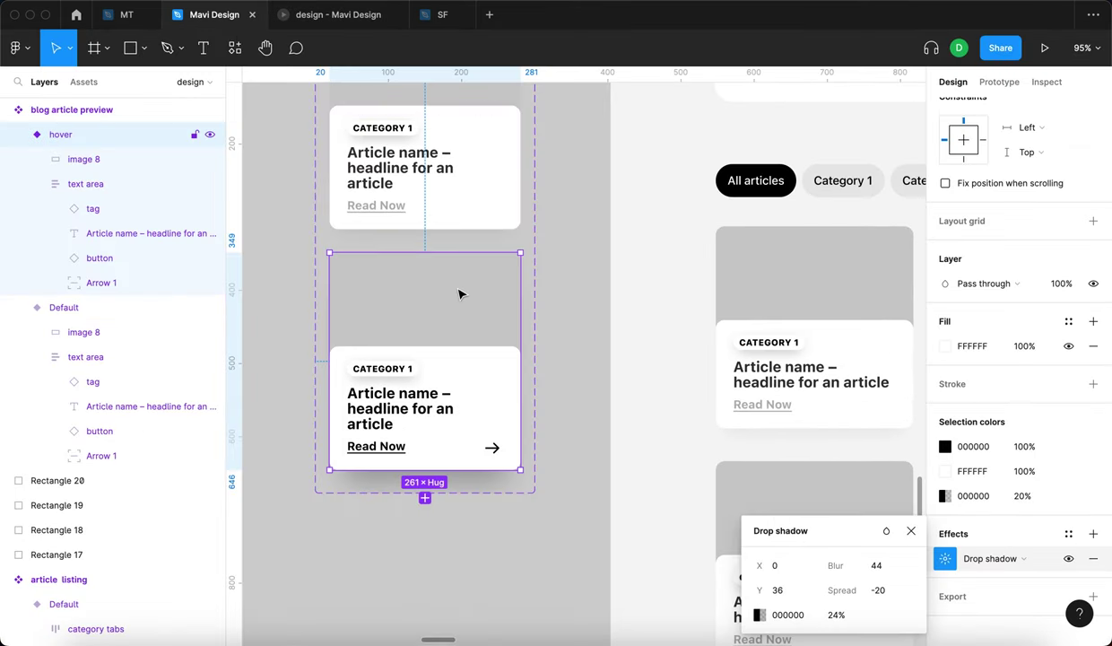
Close the hover variant's drop shadow settings and deselect the component.
scroll(491, 327, "down", 2)
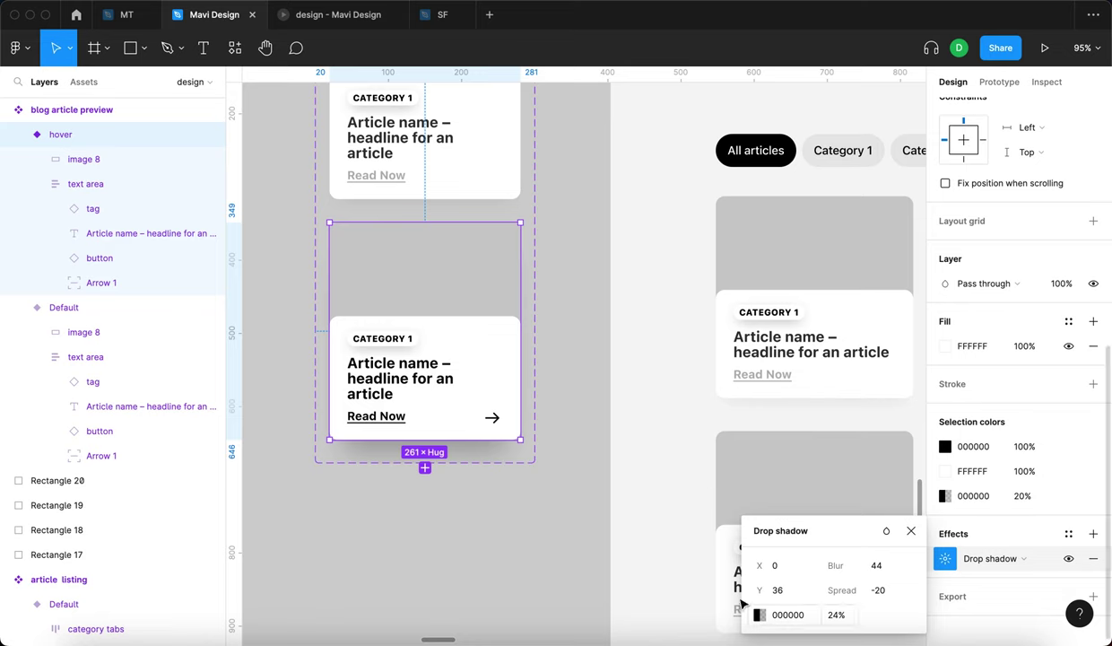
left_click(796, 596)
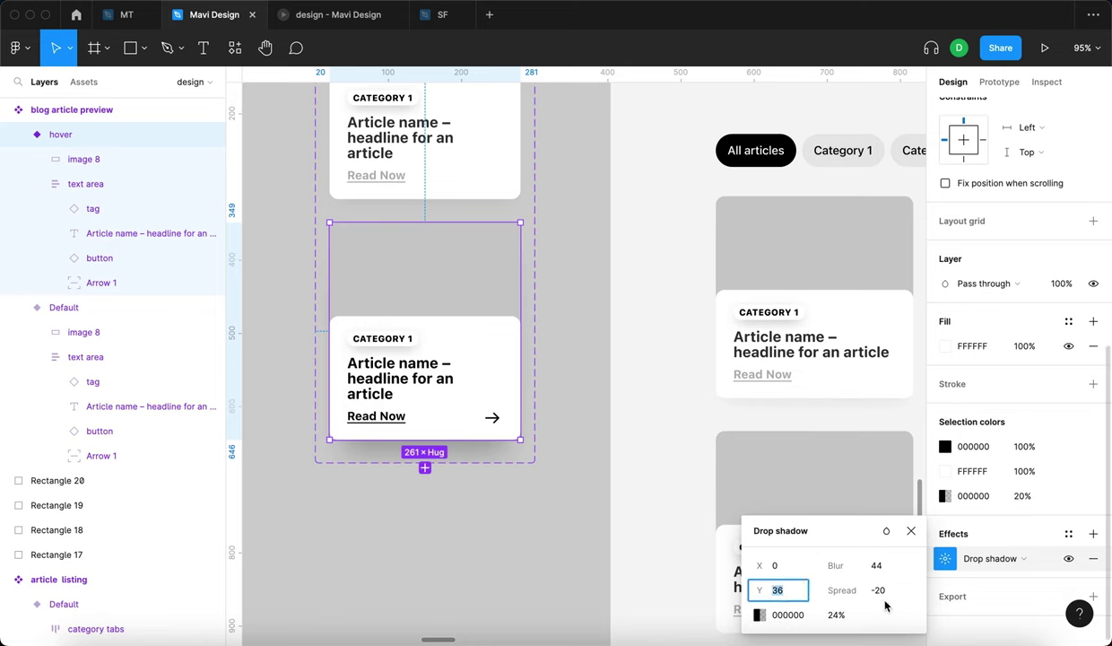
left_click(913, 532)
left_click(511, 571)
Open the prototype and examine the finished hover shadow and arrow animation across the article cards.
left_click(339, 13)
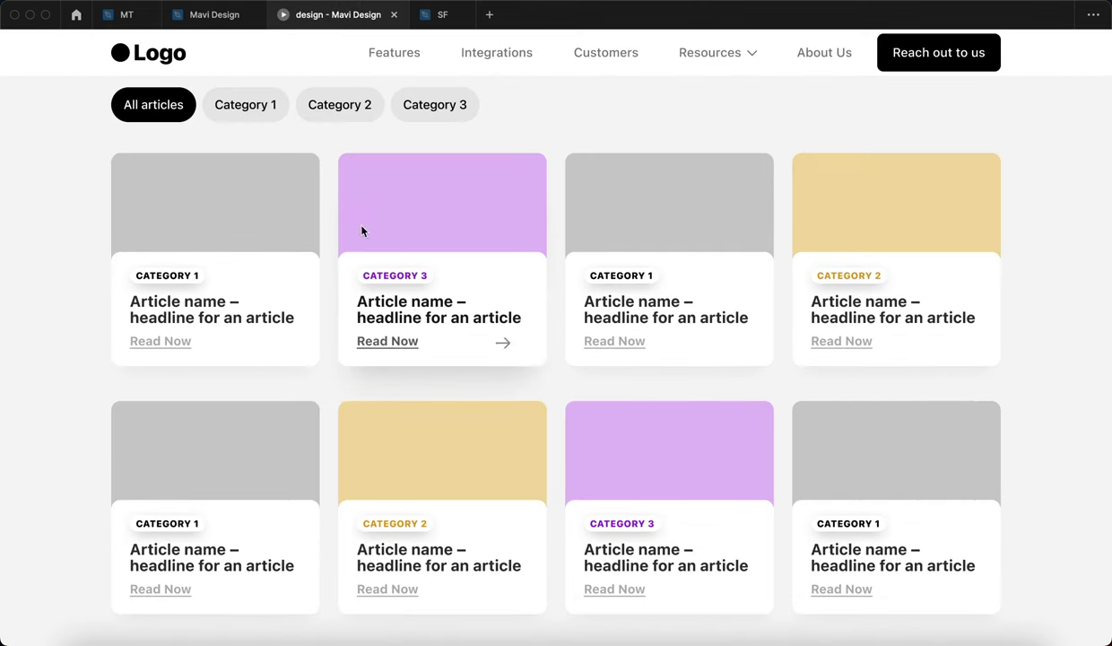
left_click(29, 288)
scroll(35, 288, "up", 1)
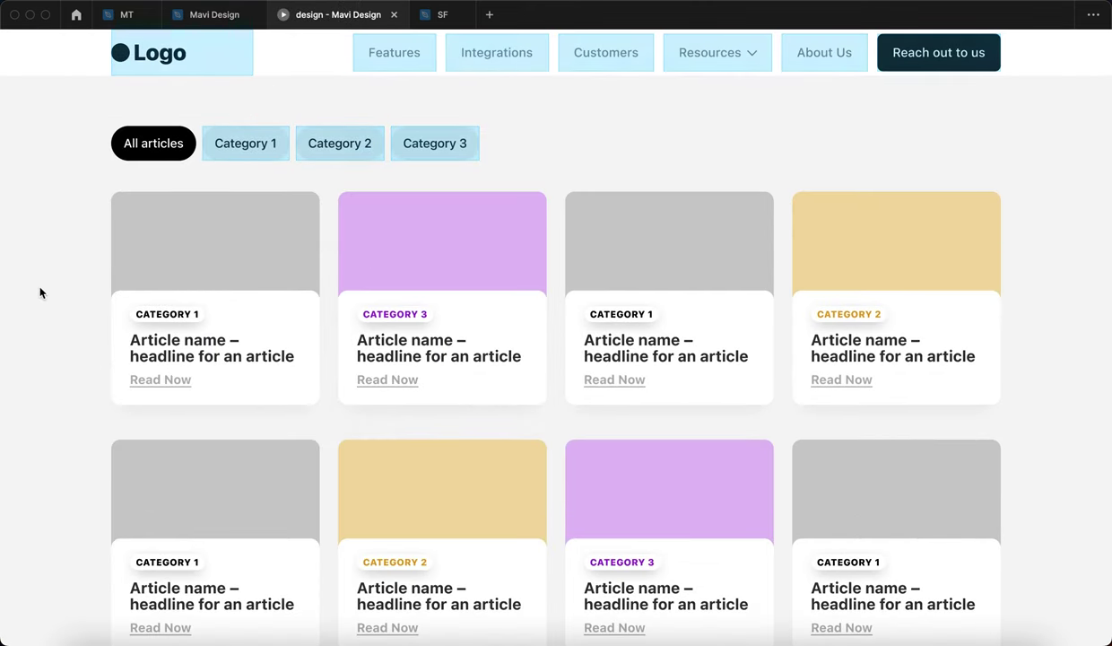
left_click(1053, 269)
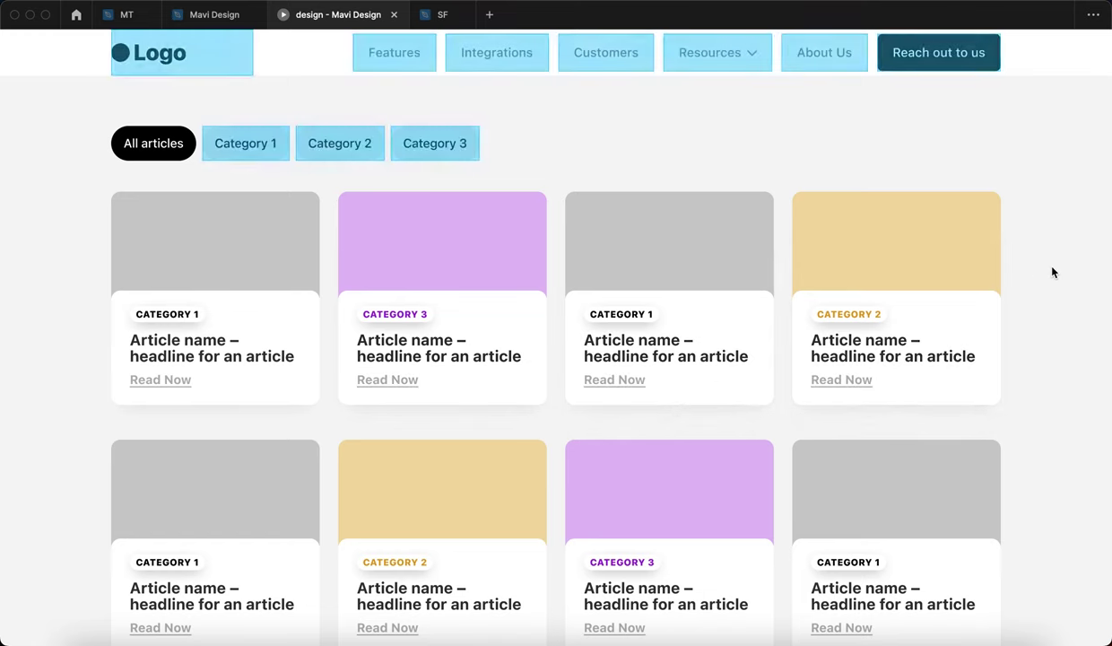
scroll(841, 455, "up", 1)
left_click(52, 348)
scroll(57, 348, "up", 1)
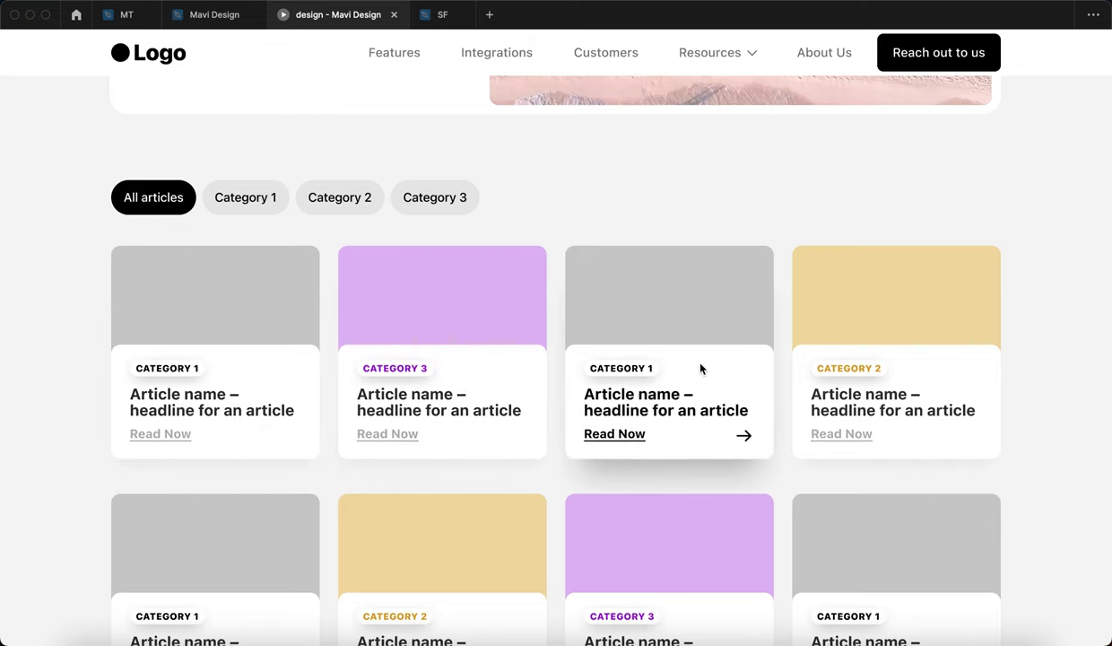
scroll(906, 412, "down", 3)
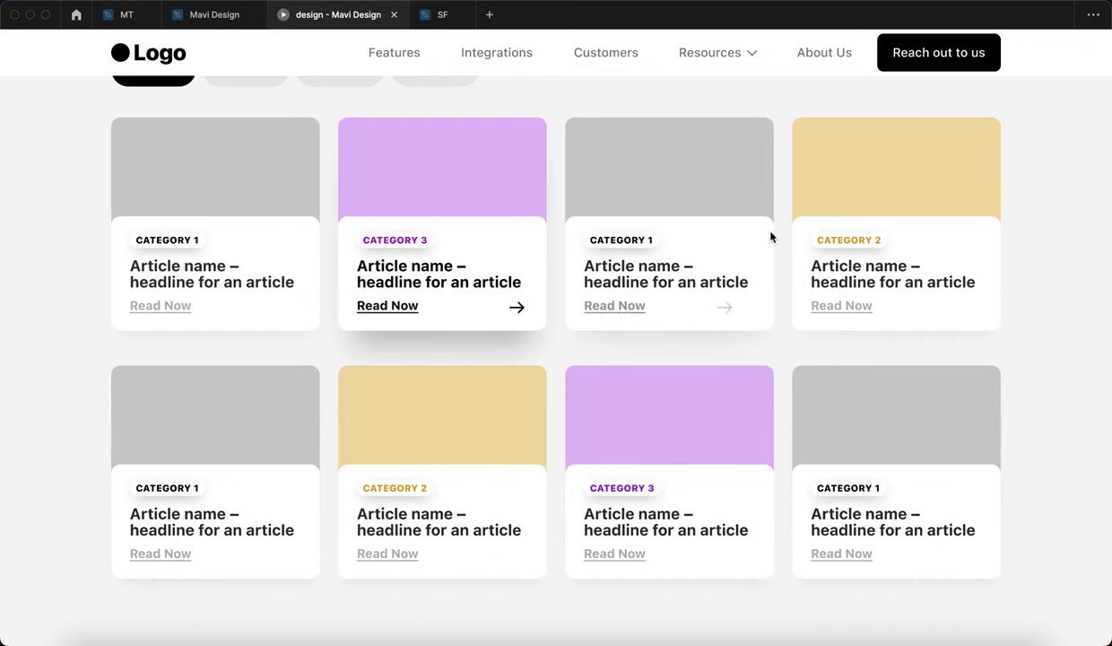
scroll(455, 261, "up", 2)
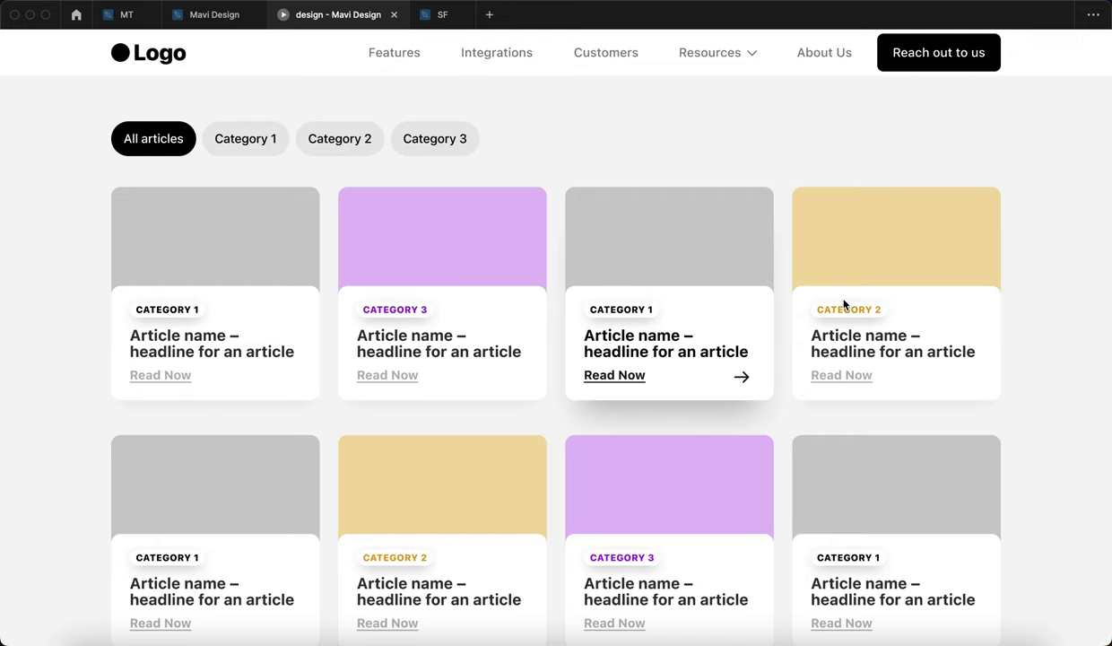
scroll(865, 314, "up", 1)
scroll(878, 330, "up", 9)
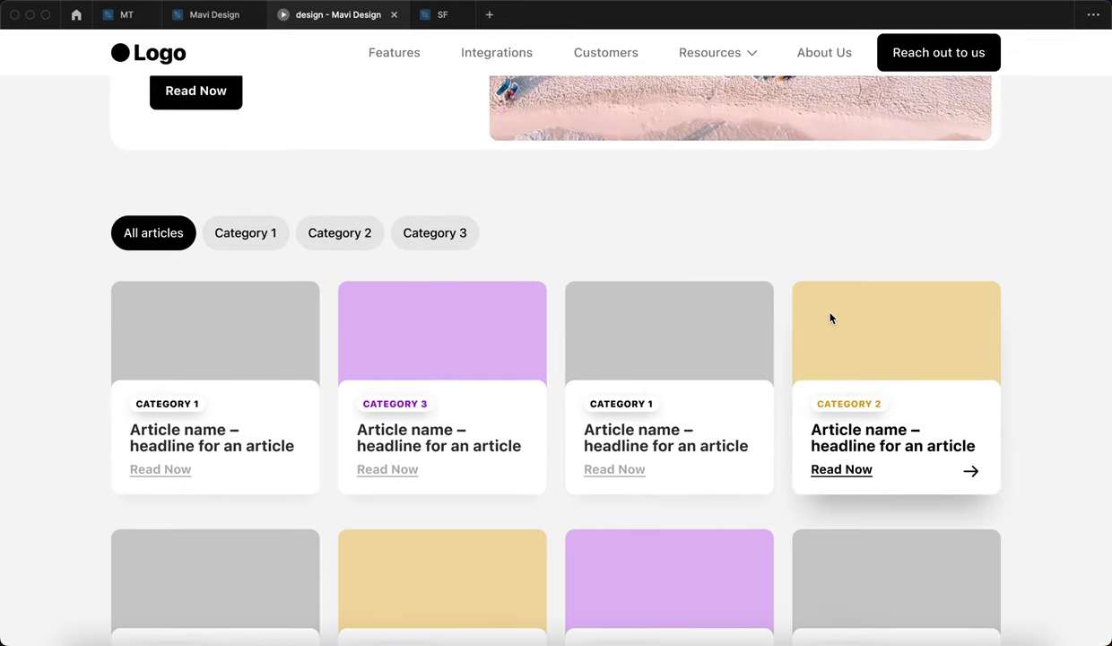
Check the remaining article cards in the prototype, return to the design file and examine the article listing component's variants.
scroll(803, 308, "down", 12)
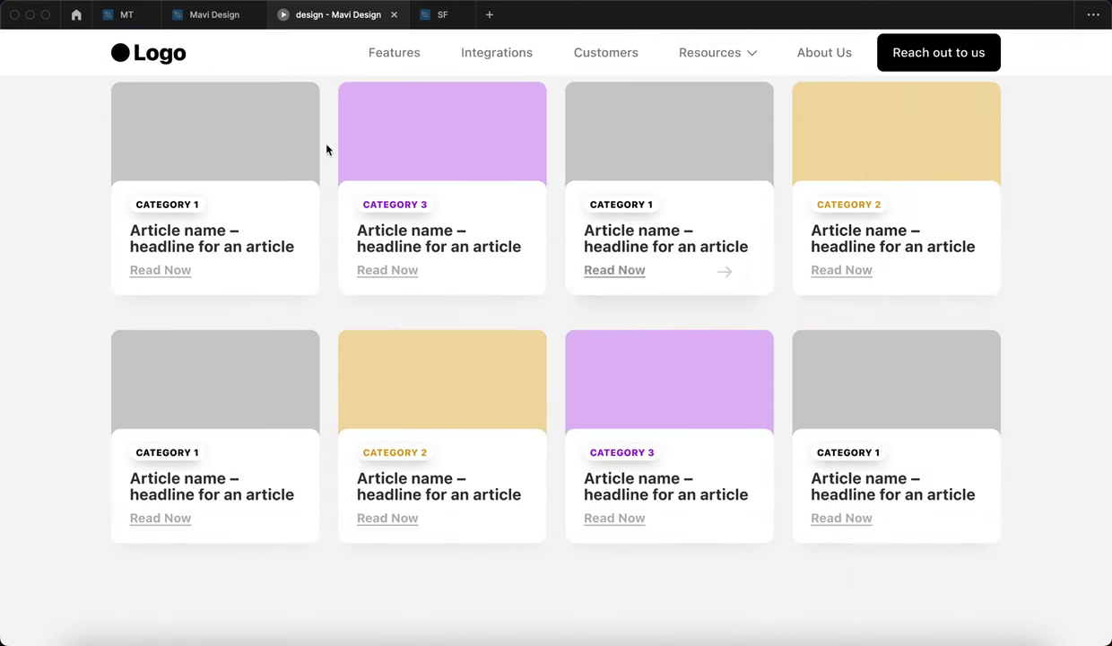
left_click(231, 25)
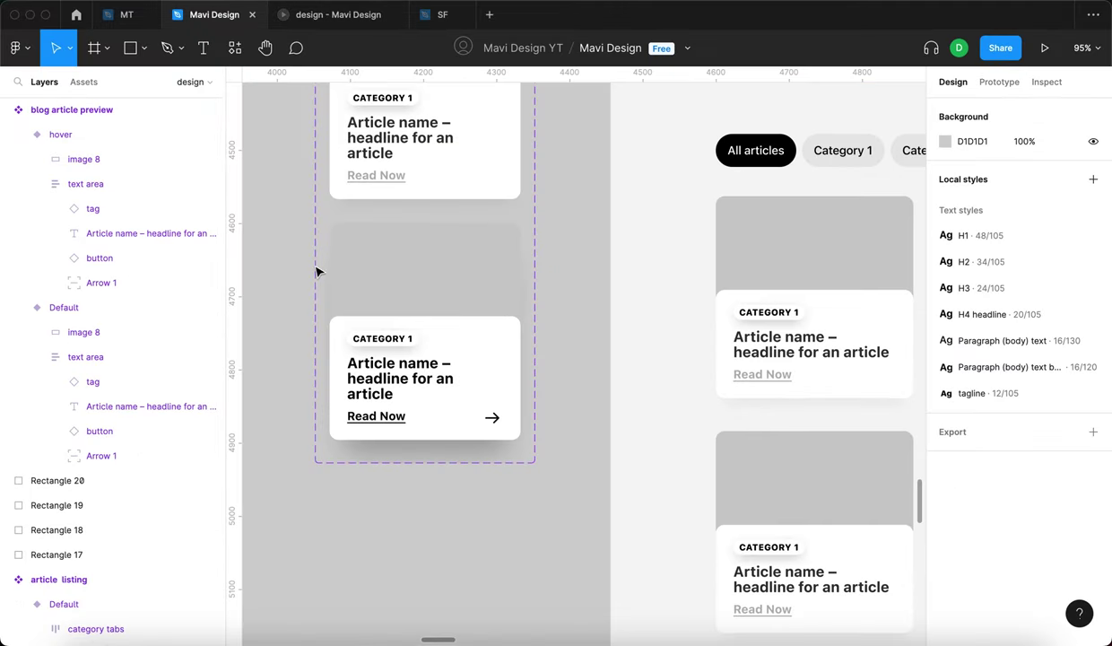
scroll(305, 264, "up", 1)
scroll(295, 261, "down", 5)
left_click_drag(337, 504, 318, 329)
scroll(316, 330, "down", 5)
left_click_drag(328, 382, 349, 239)
left_click(442, 335)
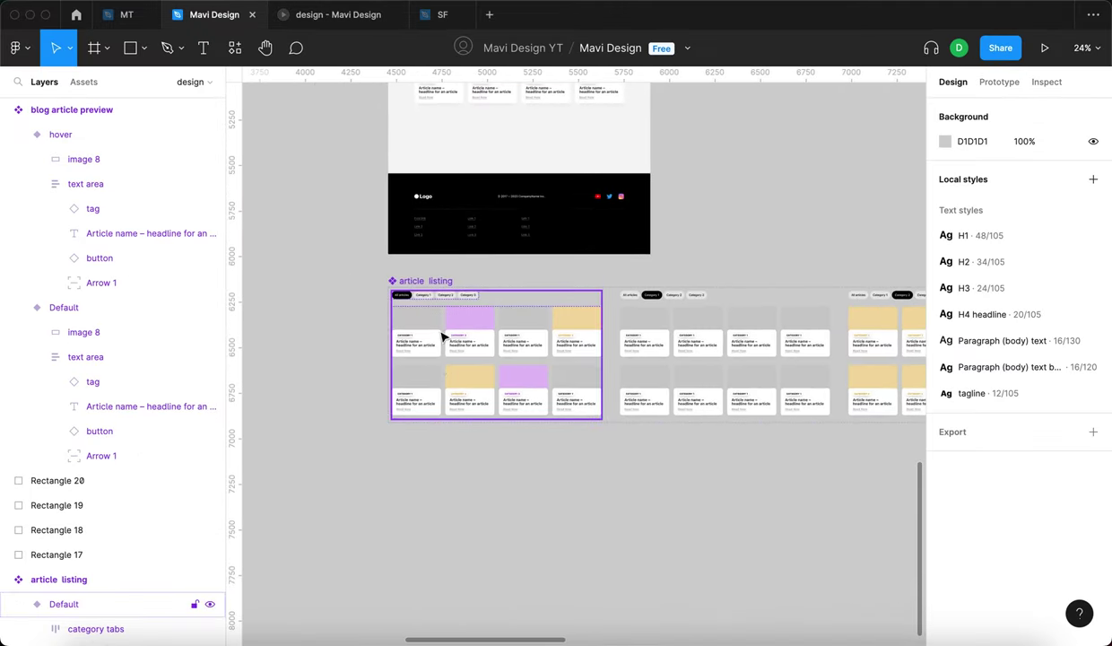
scroll(475, 348, "up", 5)
left_click_drag(454, 442, 711, 394)
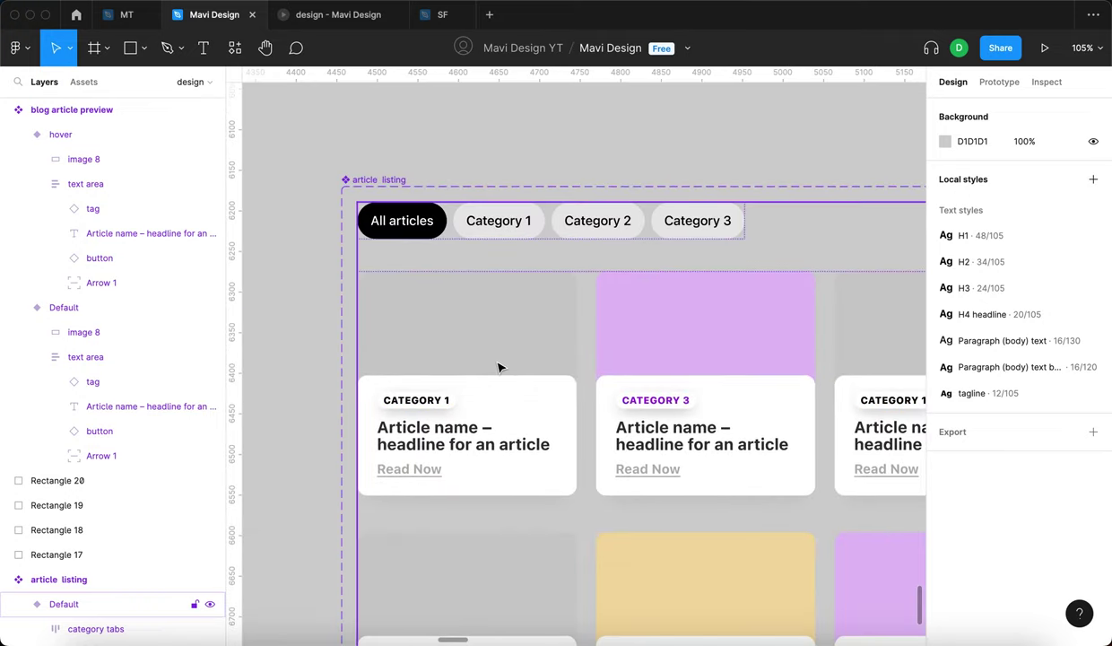
scroll(500, 367, "right", 3)
scroll(510, 352, "right", 3)
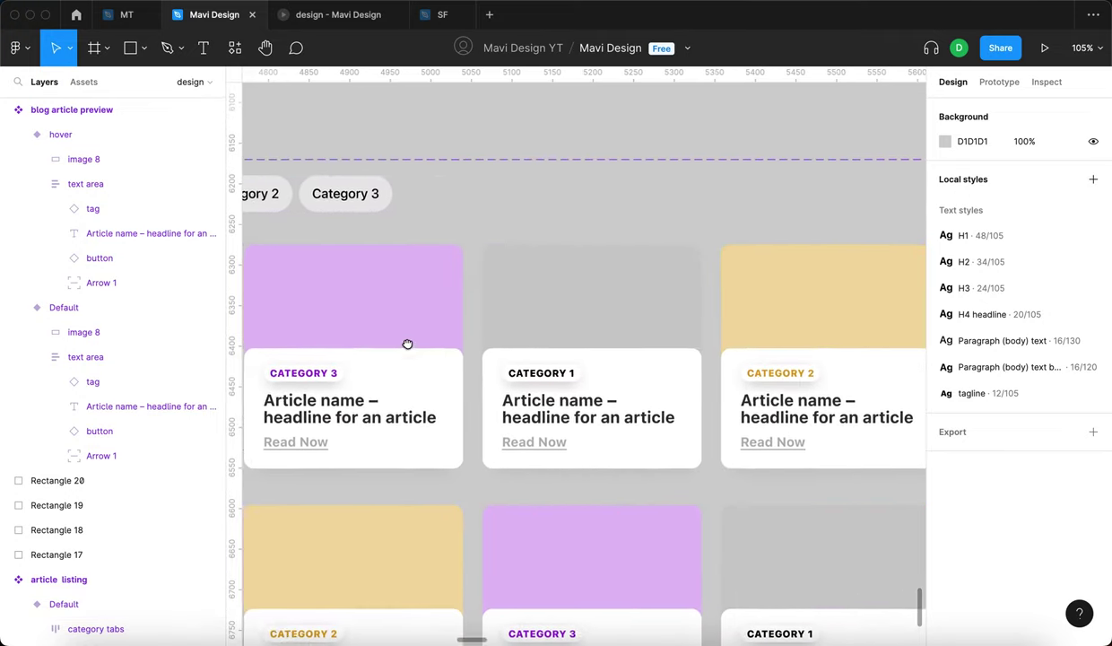
scroll(615, 330, "down", 5)
left_click(750, 228)
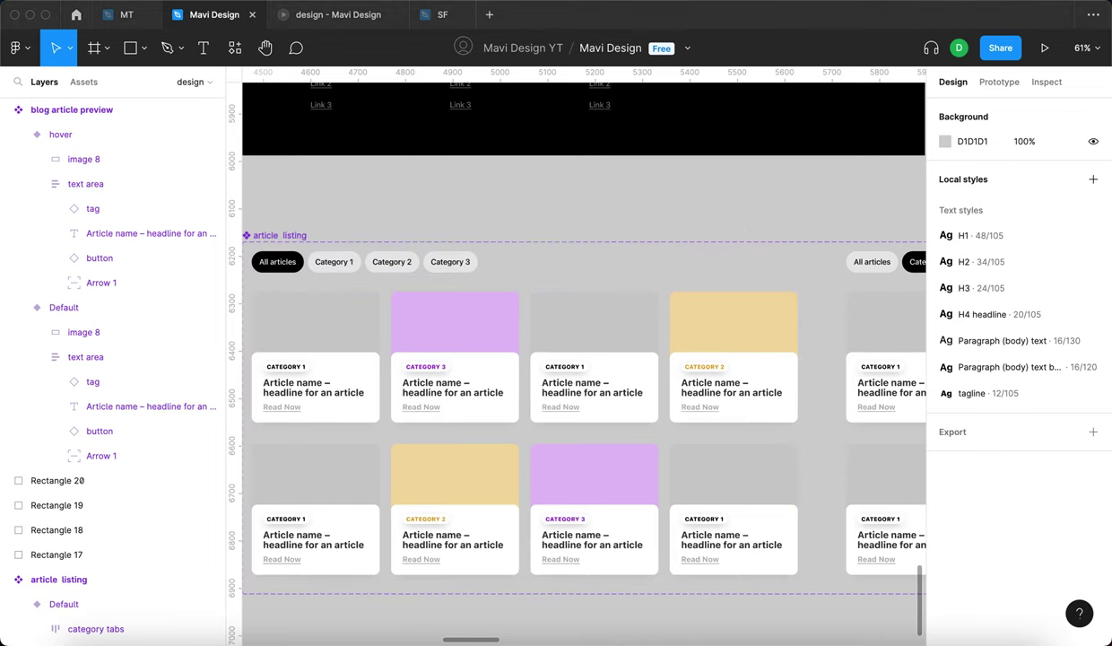
Paste the three photos onto the canvas and place them beside the article listing component.
key("super+v")
left_click_drag(466, 386, 508, 392)
left_click(408, 421)
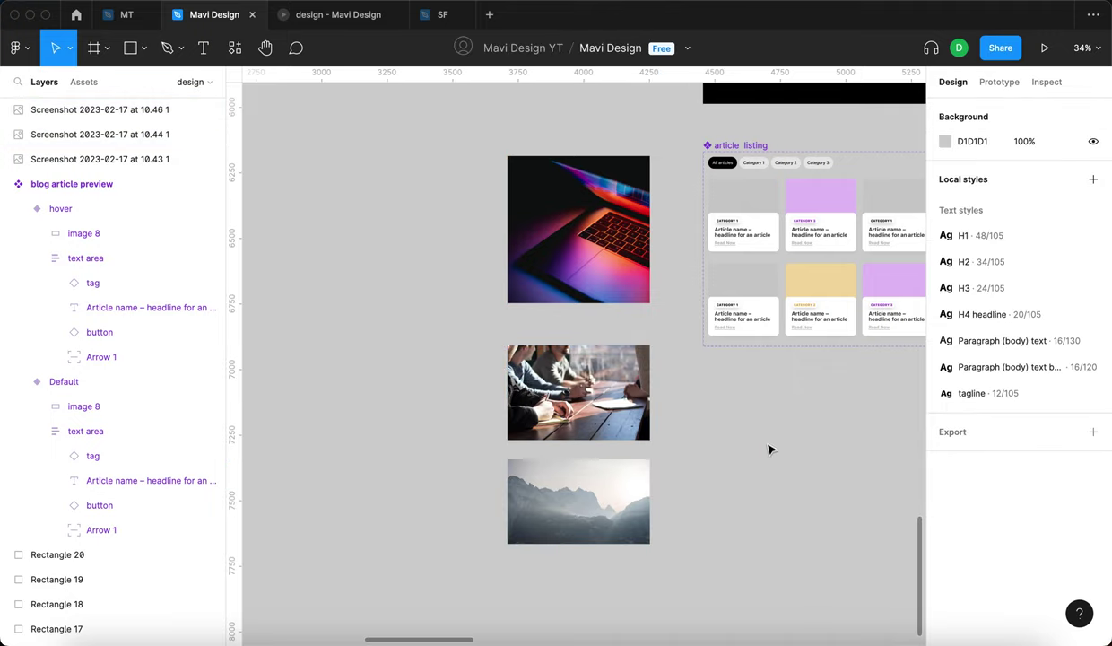
Copy the laptop photo's image fill and paste it onto the first Category 1 card's image in the All articles variant.
scroll(598, 433, "right", 3)
scroll(518, 305, "up", 5)
scroll(518, 305, "down", 3)
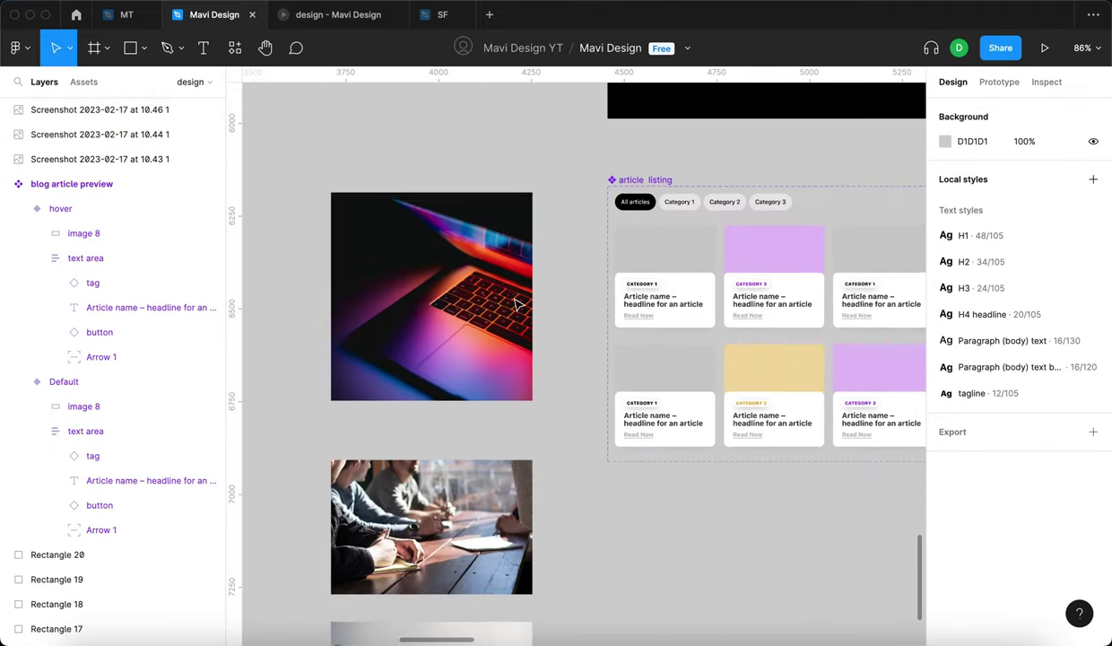
left_click(523, 316)
scroll(525, 318, "right", 2)
scroll(525, 318, "up", 1)
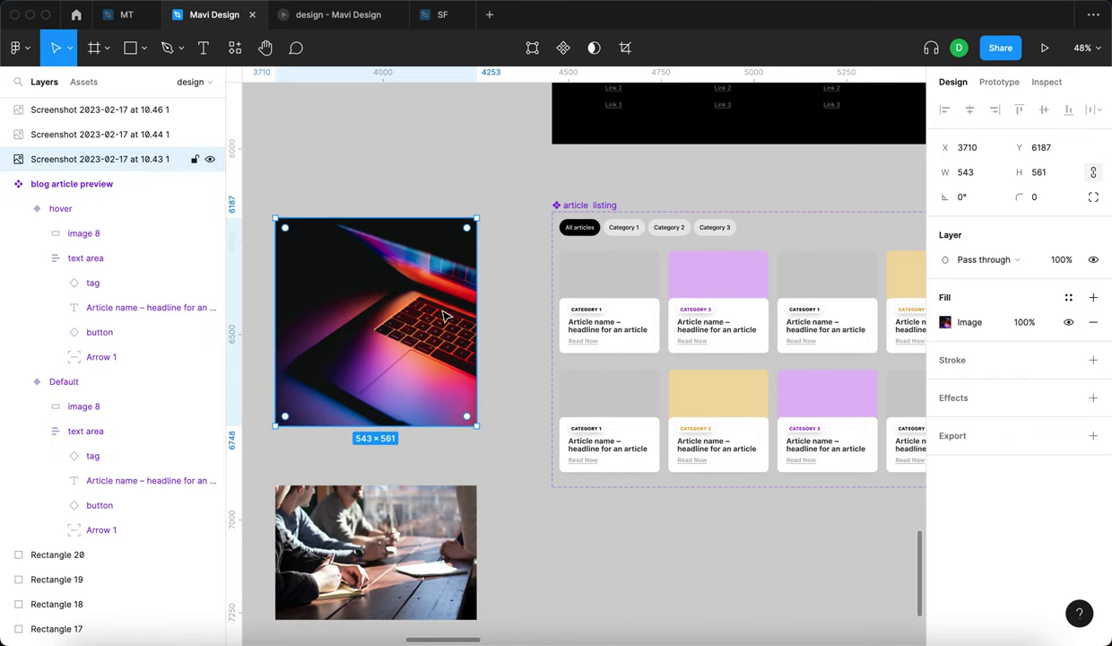
left_click(934, 328)
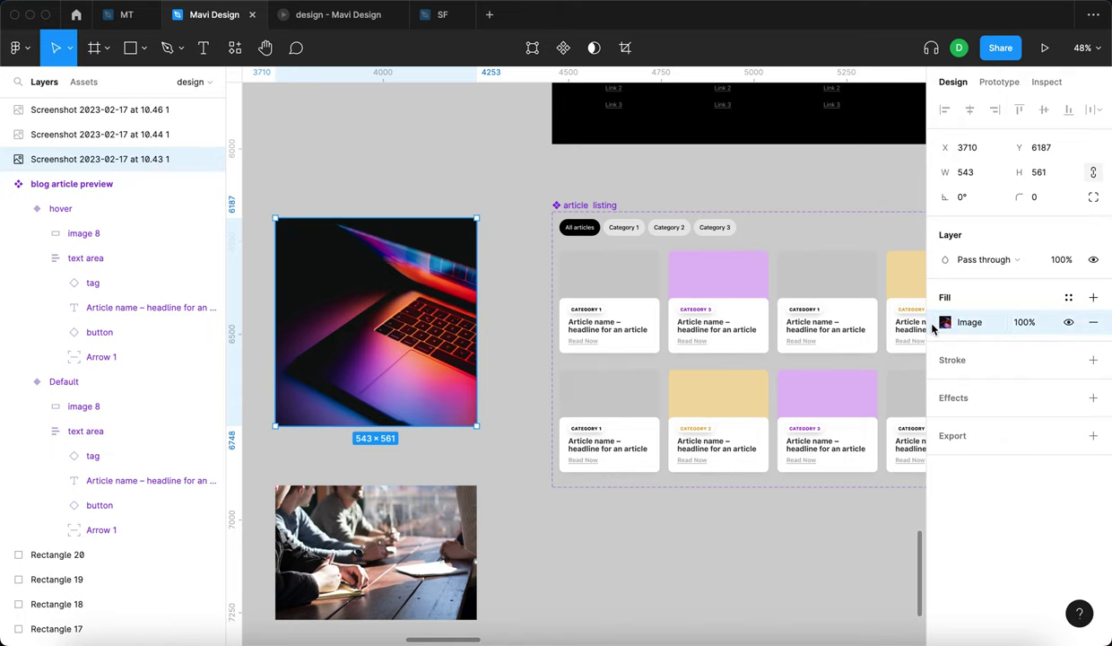
key("super+c")
key("super+c")
scroll(605, 280, "up", 5, "ctrl")
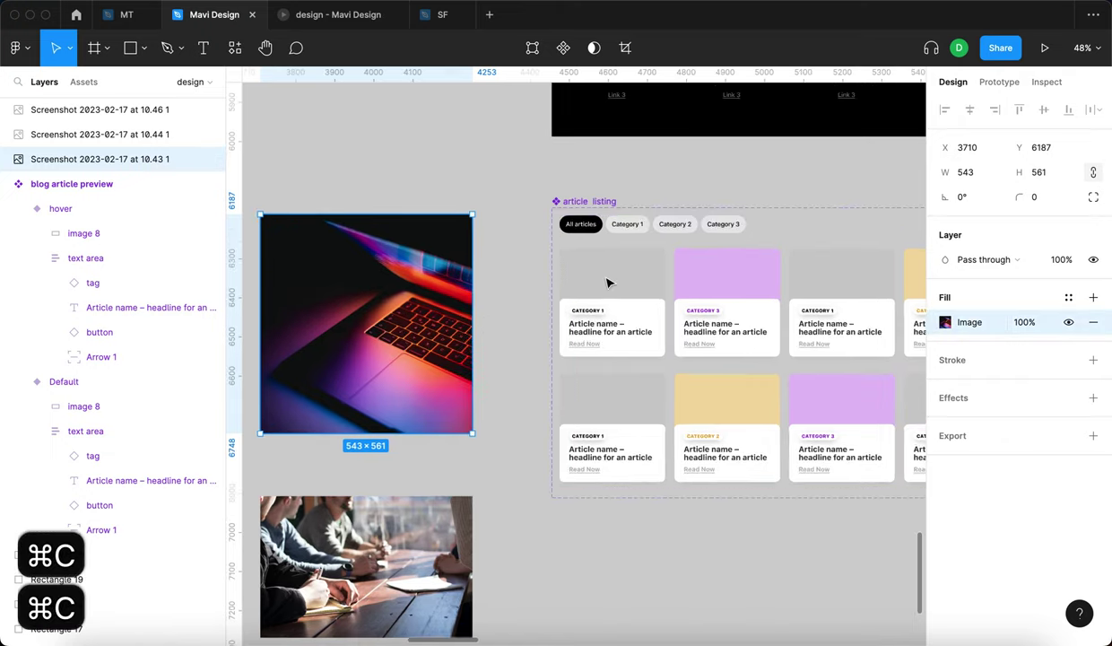
left_click(657, 274)
key("super+v")
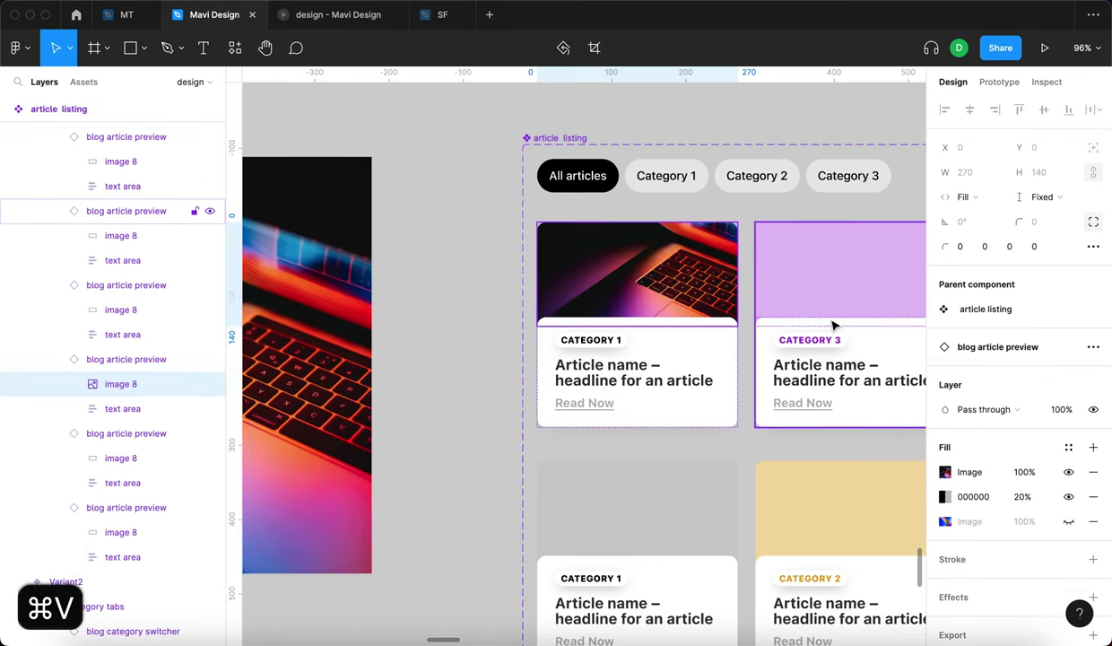
Toggle the laptop photo fill's visibility to compare the first card with and without it.
left_click(1068, 471)
left_click(1068, 472)
left_click(947, 472)
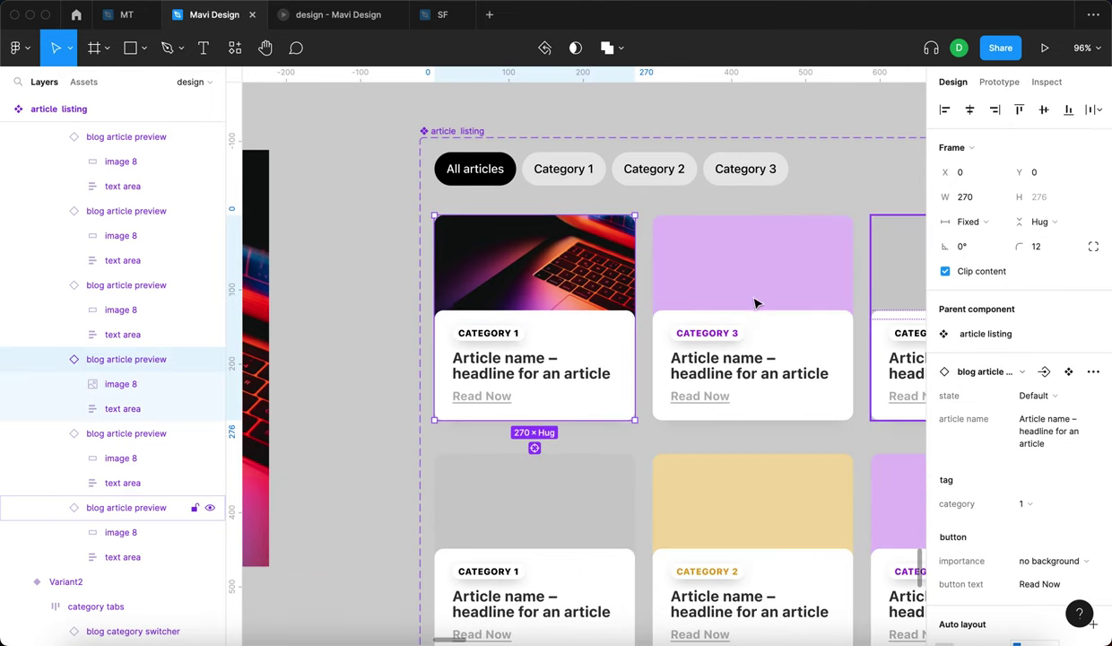
left_click(328, 296)
Copy the first card's laptop photo fill and paste it onto the other three Category 1 card images in the All articles variant.
left_click(560, 266)
left_click(560, 266, "super")
key("minus")
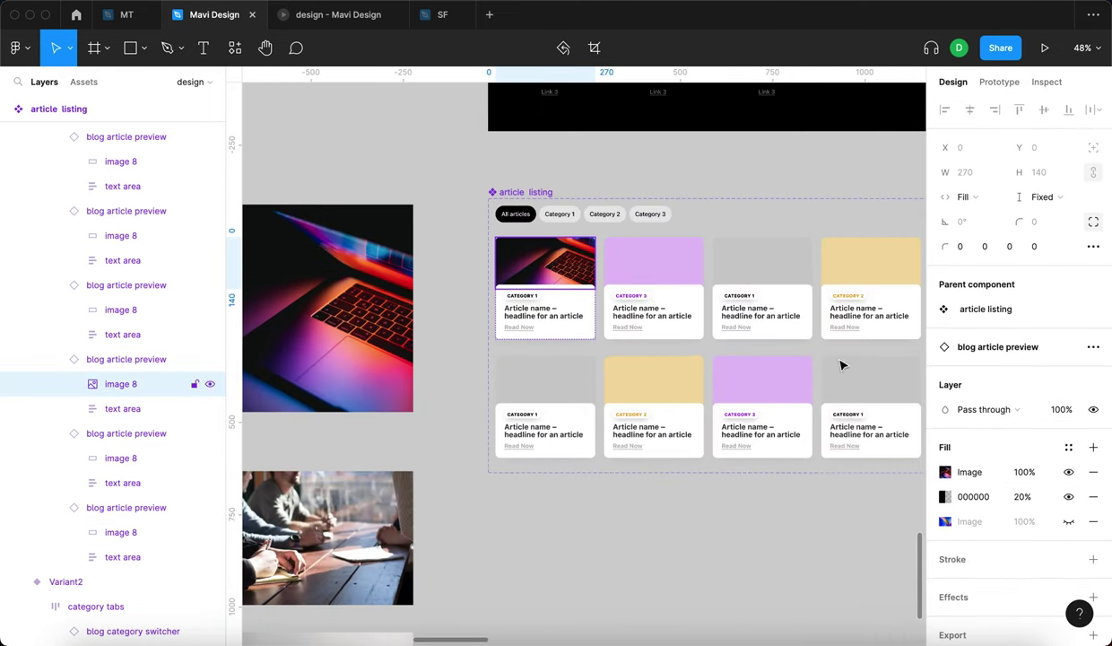
left_click(936, 472)
key("super+c")
left_click(665, 260)
left_click(492, 368, "shift")
left_click(776, 381, "shift")
scroll(819, 373, "down", 3)
key("super+v")
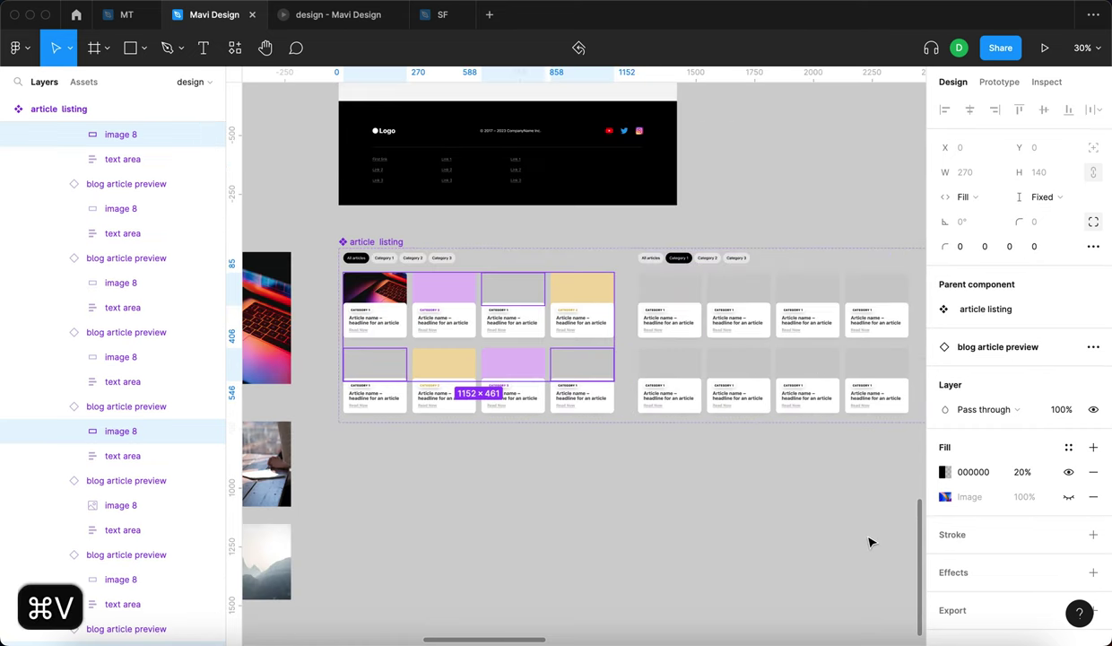
Paste the laptop photo fill onto all eight card images in the Category 1 variant.
left_click(670, 289)
left_click(751, 294, "shift")
left_click(807, 289, "shift")
left_click(870, 292, "shift")
left_click(883, 368, "shift")
left_click(789, 368, "shift")
left_click(738, 366, "shift")
left_click(678, 367, "shift")
key("super+v")
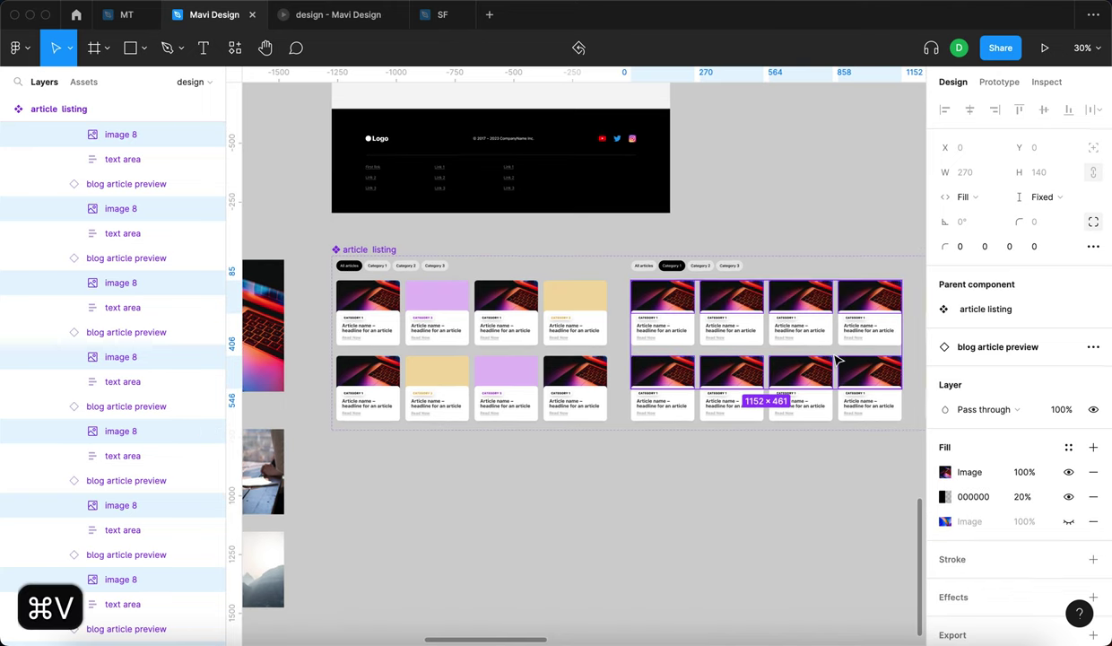
Copy the meeting photo's image fill and paste it onto the first-row Category 2 card's image in the All articles variant.
scroll(493, 430, "left", 3)
left_click(492, 451)
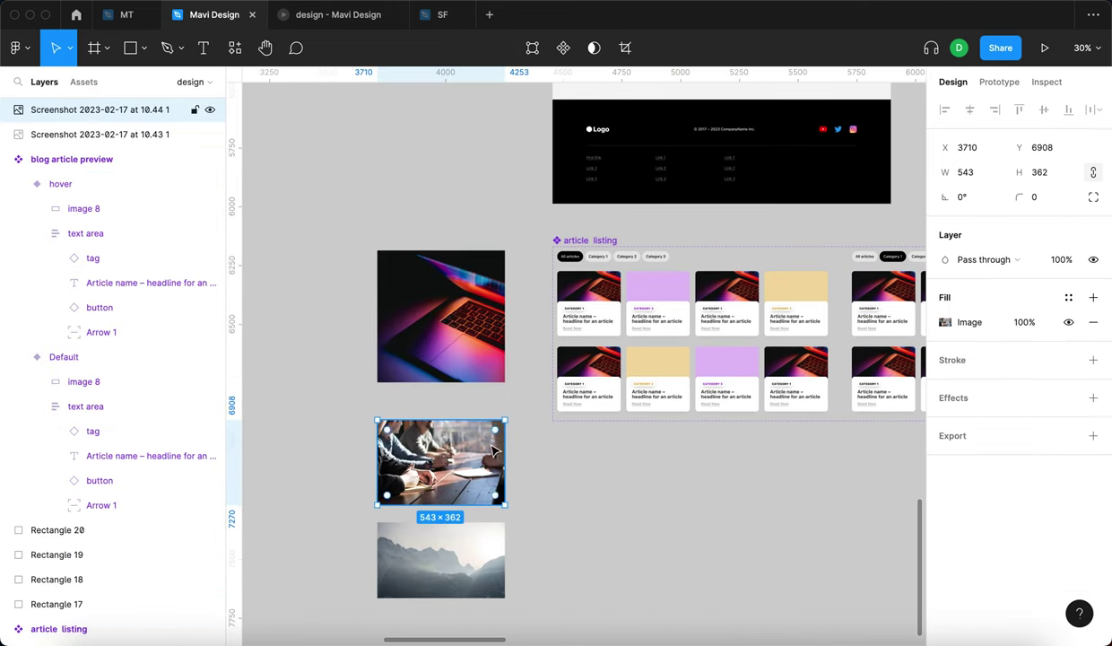
left_click(933, 325)
key("super+c")
key("super+c")
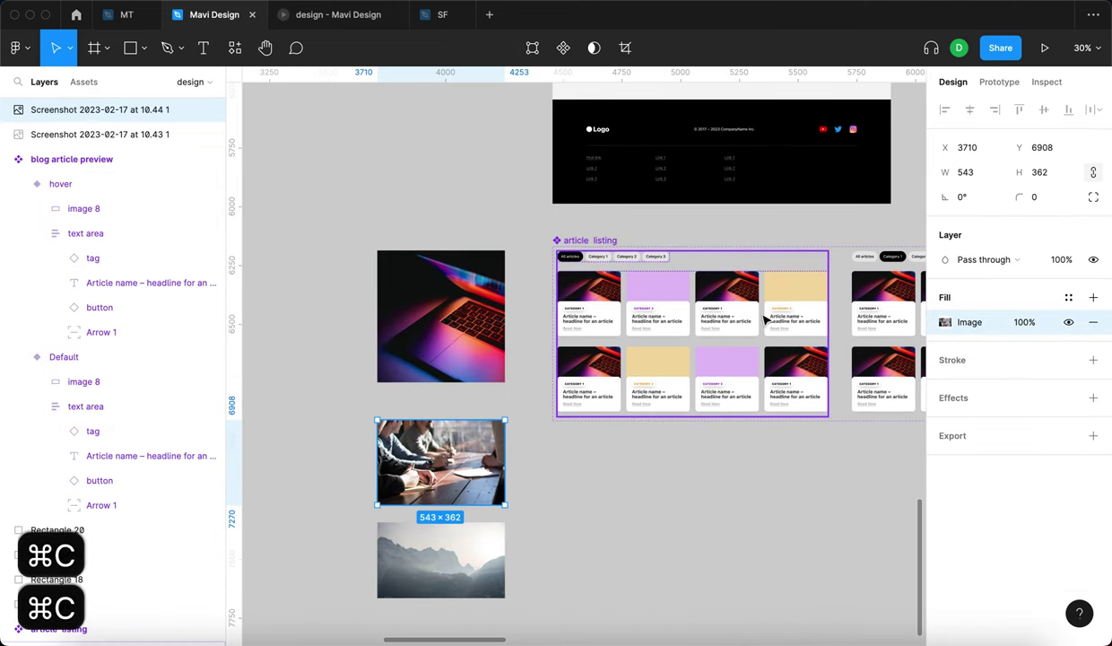
scroll(798, 305, "up", 5)
left_click(831, 290, "super")
key("super+v")
scroll(883, 296, "up", 5)
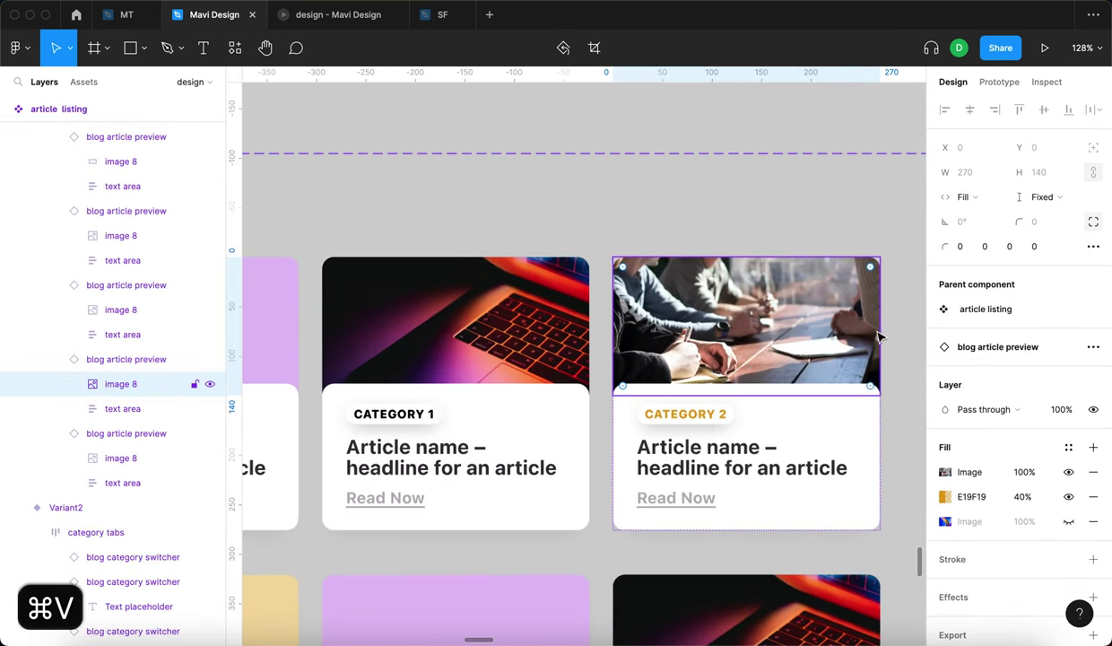
Move the E19F19 overlay above the meeting photo fill on this card and set the overlay's opacity to 30%.
left_click_drag(931, 498, 938, 457)
left_click(1024, 471)
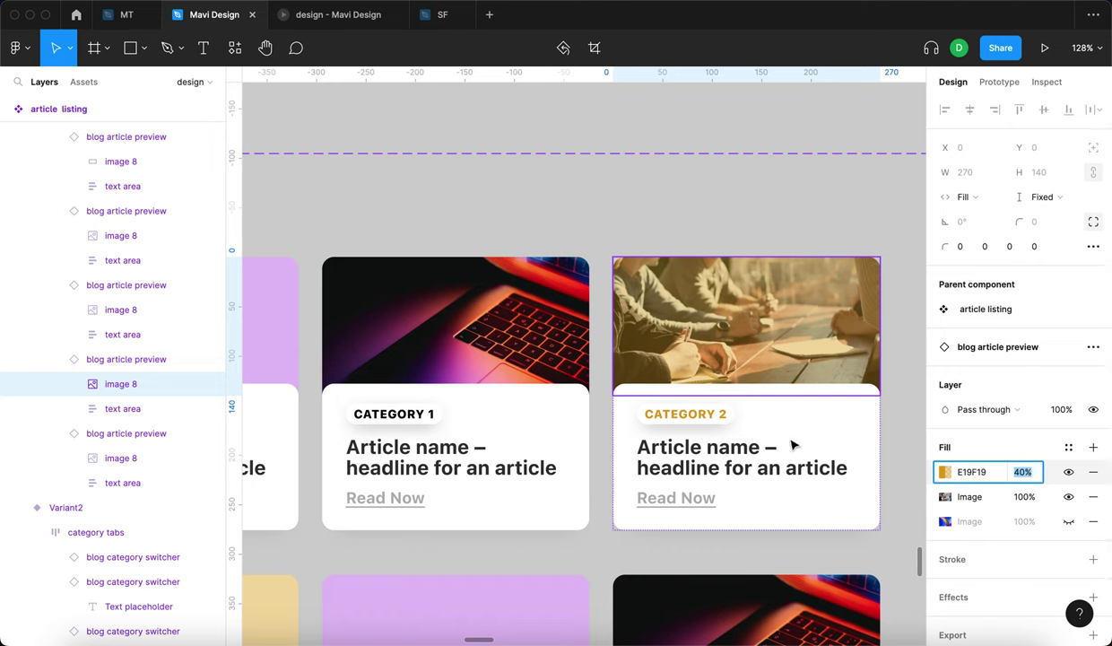
key("shift+Down")
key("shift+Up")
key("shift+Down")
key("shift+Up")
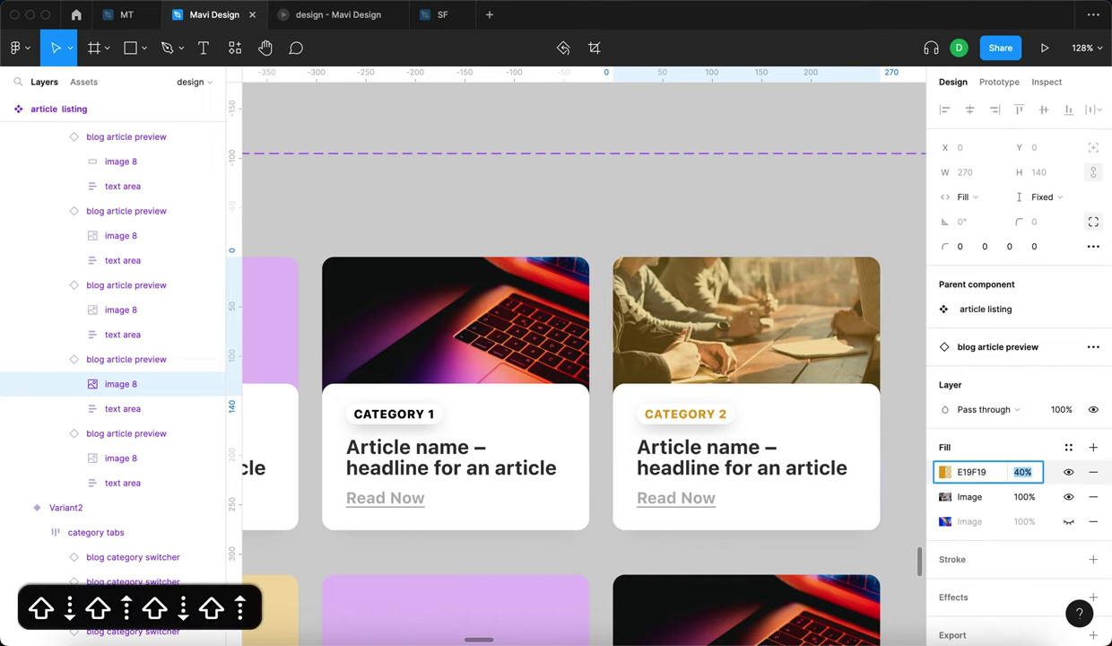
key("shift+Down")
key("Return")
Move the 000000 overlay above the laptop photo fill on both first-row Category 1 cards and the first second-row card.
left_click(418, 297)
scroll(418, 297, "down", 5)
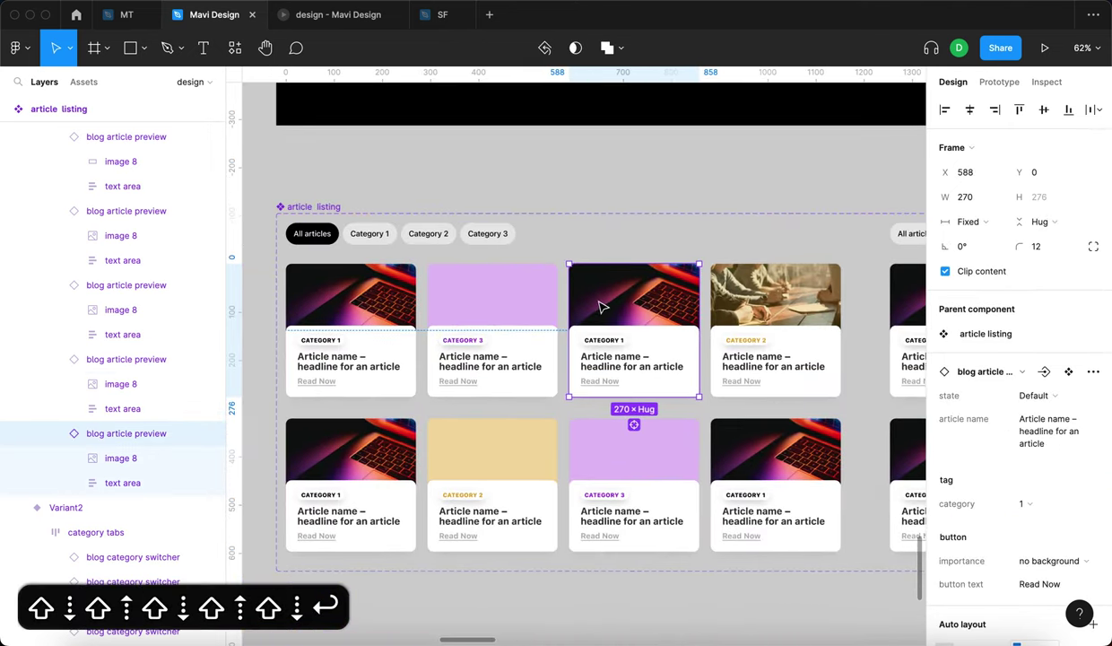
left_click(601, 305, "super")
left_click(377, 306, "shift+super")
left_click(377, 442, "shift")
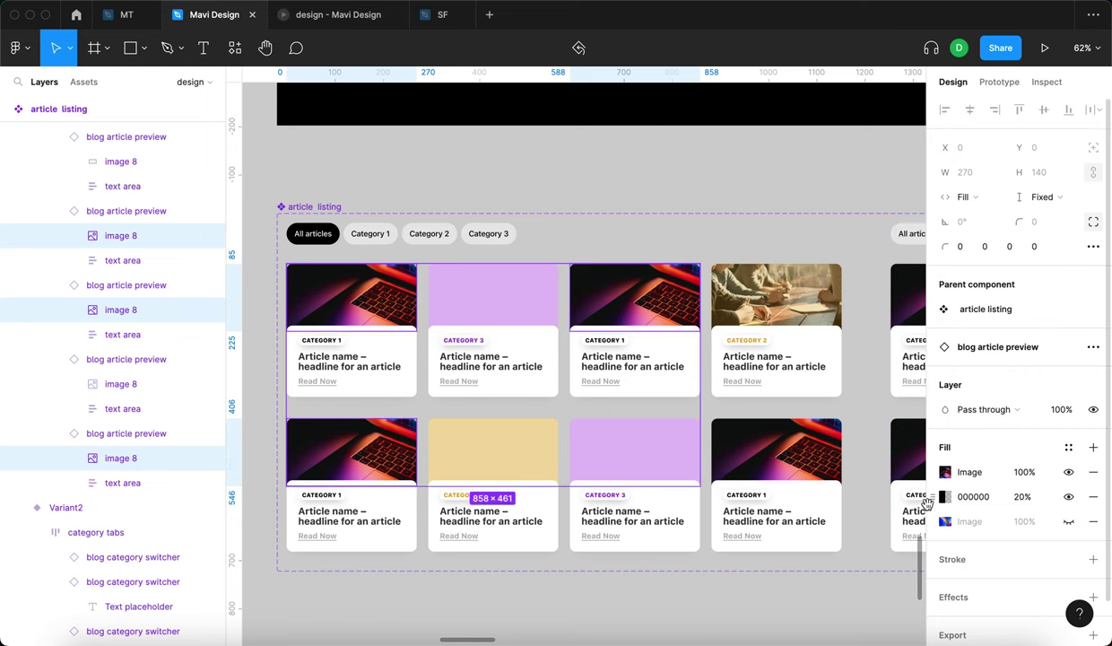
left_click_drag(913, 492, 933, 468)
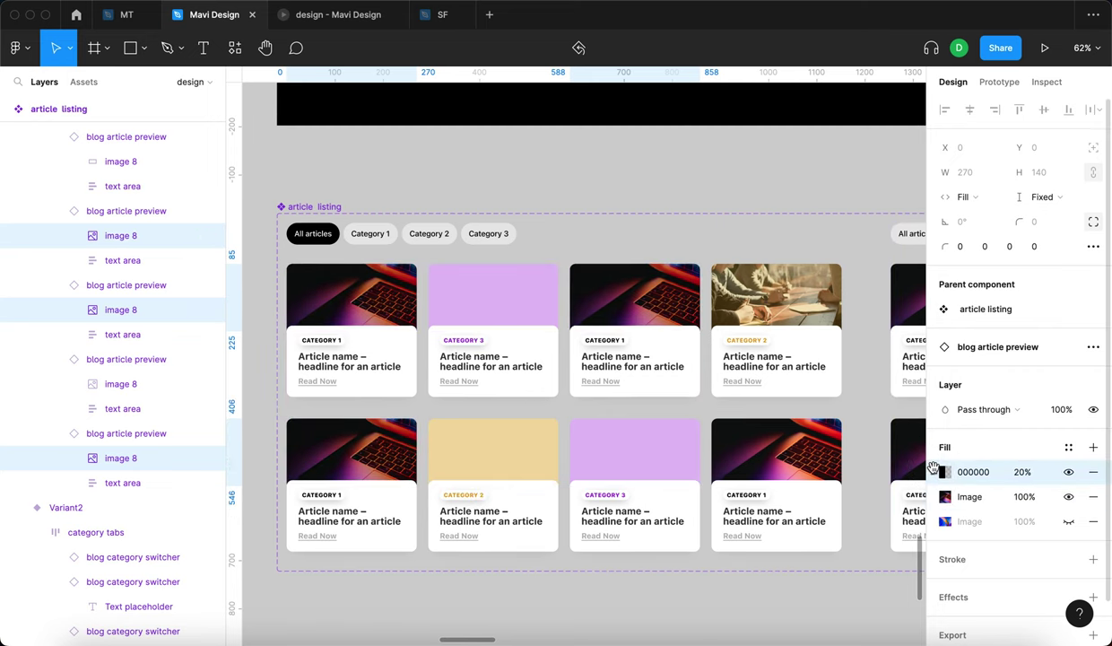
Try a different opacity for the 000000 overlay on the three selected card images, then deselect them.
left_click(1023, 471)
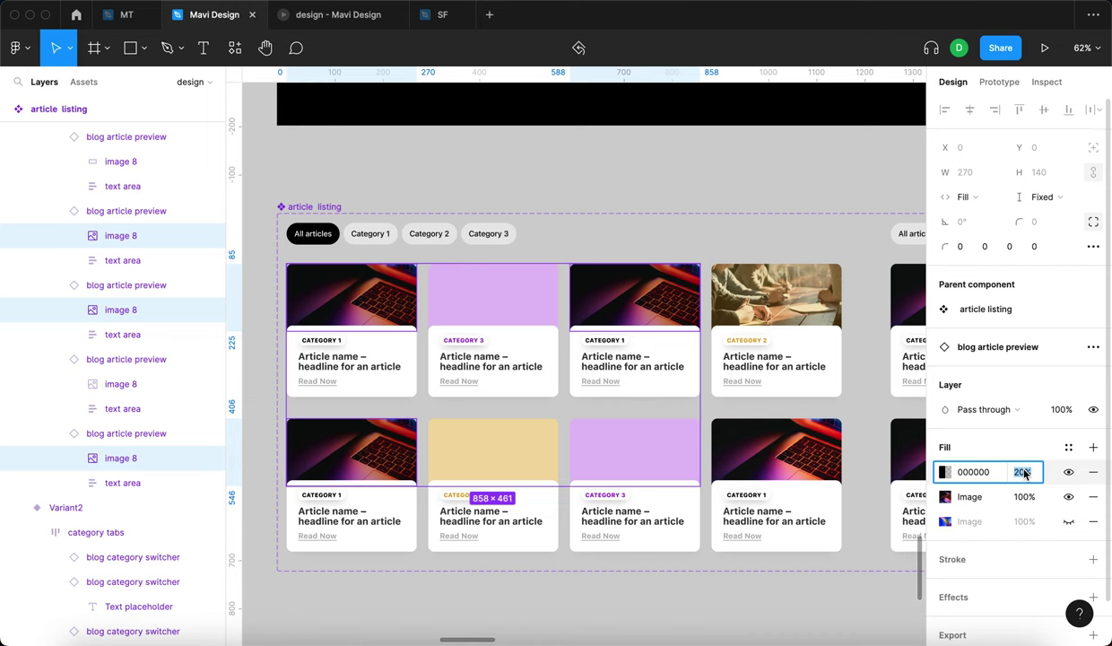
key("shift+Up")
key("Return")
left_click(693, 184)
Copy the meeting photo fill from the first-row Category 2 card and paste it onto the second-row Category 2 card's image.
scroll(692, 184, "down", 3)
scroll(693, 184, "left", 2)
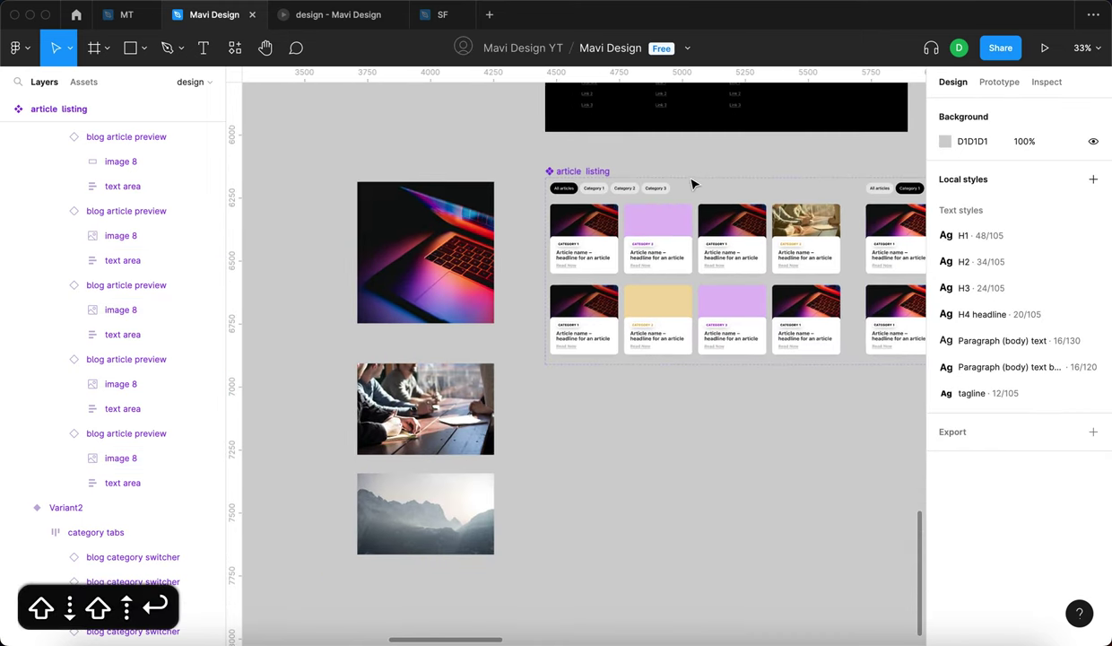
scroll(692, 184, "right", 2)
left_click(735, 235, "super")
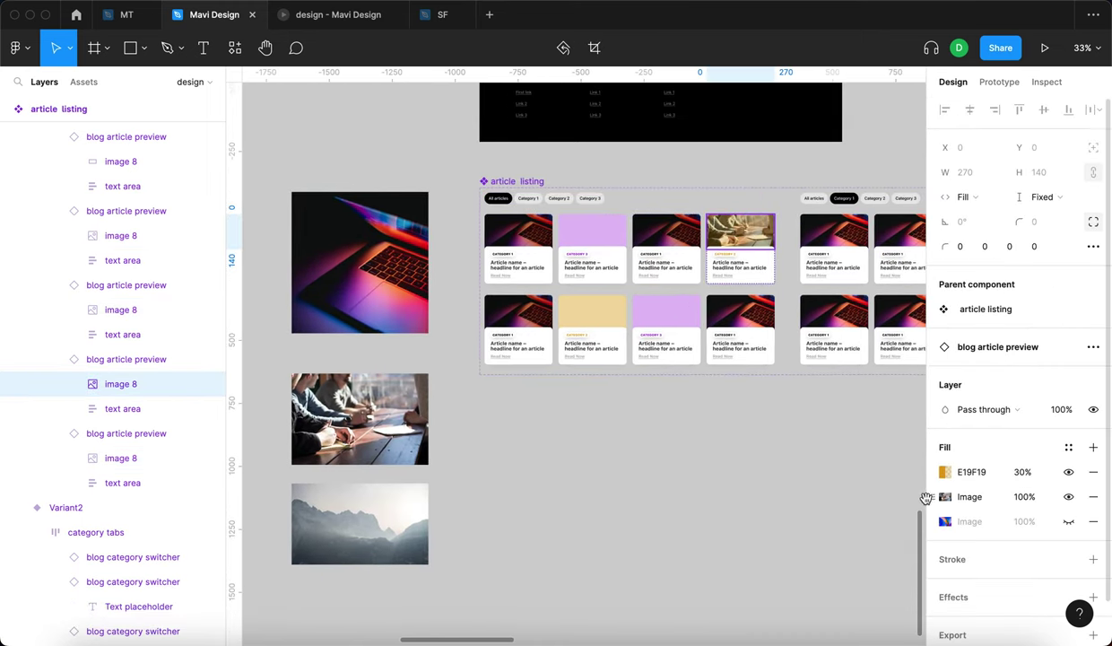
key("super+c")
left_click(579, 310, "super")
key("super+v")
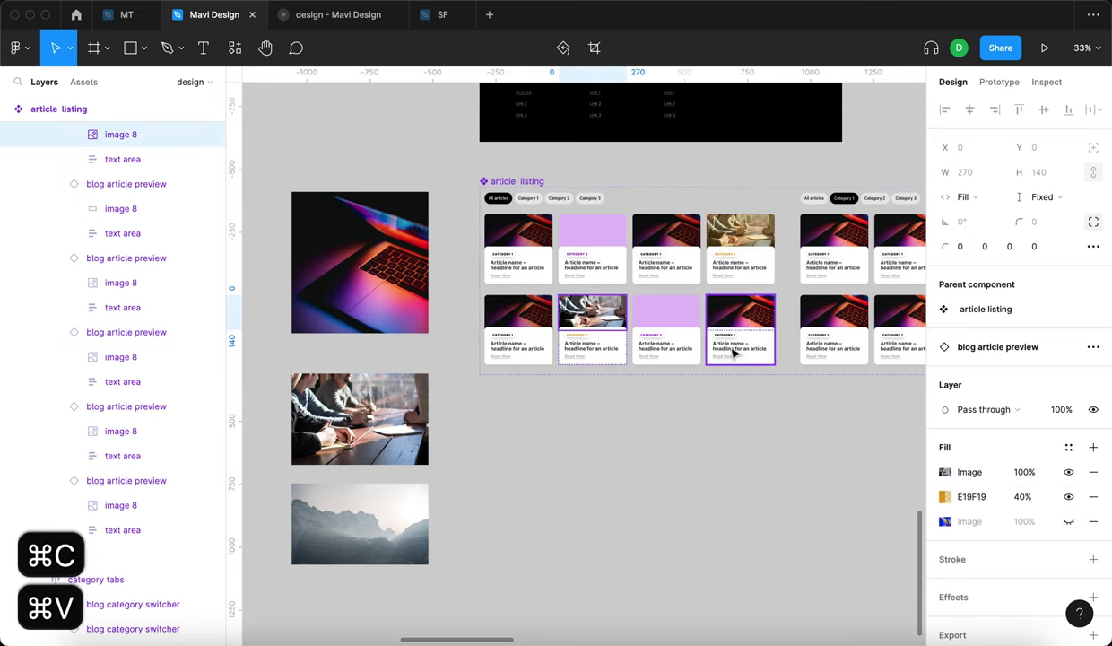
Move the E19F19 overlay above the second-row Category 2 card's photo fill and match its opacity to the first-row card at 30%.
left_click_drag(946, 490, 988, 481)
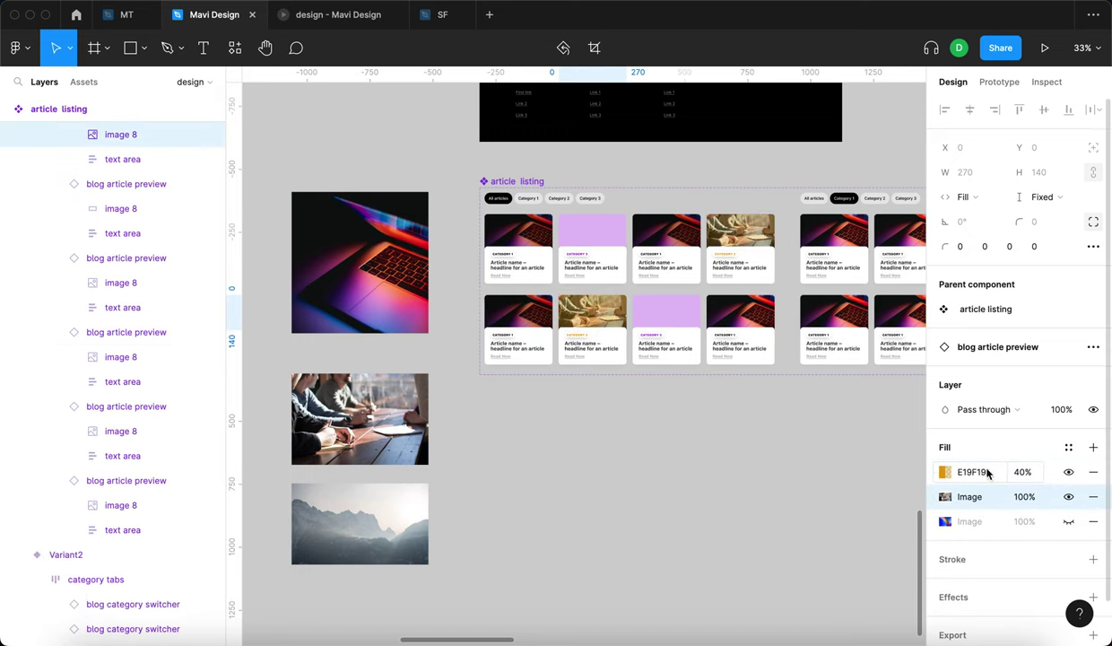
left_click(750, 243, "super")
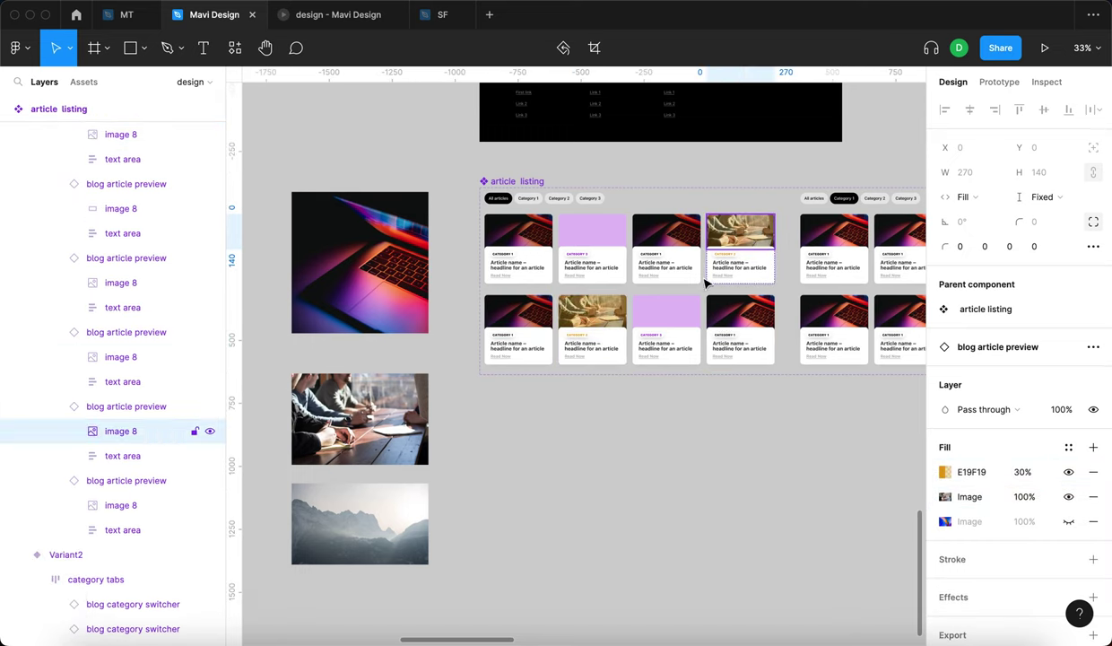
left_click(590, 313, "super")
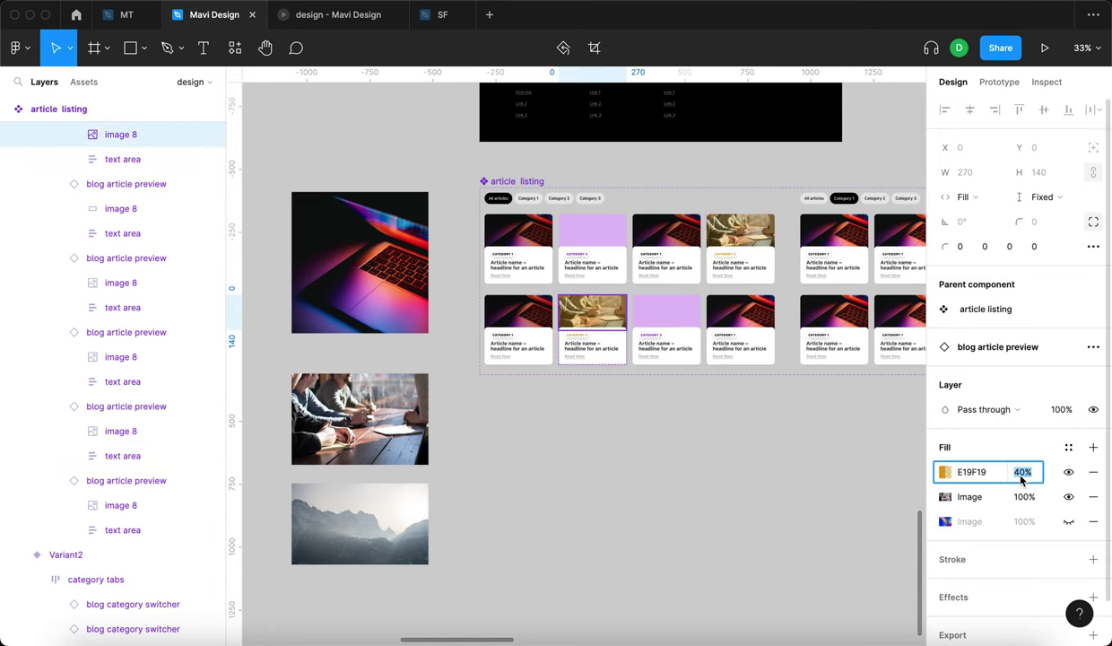
key("shift+Down")
key("Return")
left_click(593, 437)
Set the E19F19 fill's opacity to 30% on all eight card images in the Category 2 variant.
scroll(592, 436, "right", 6)
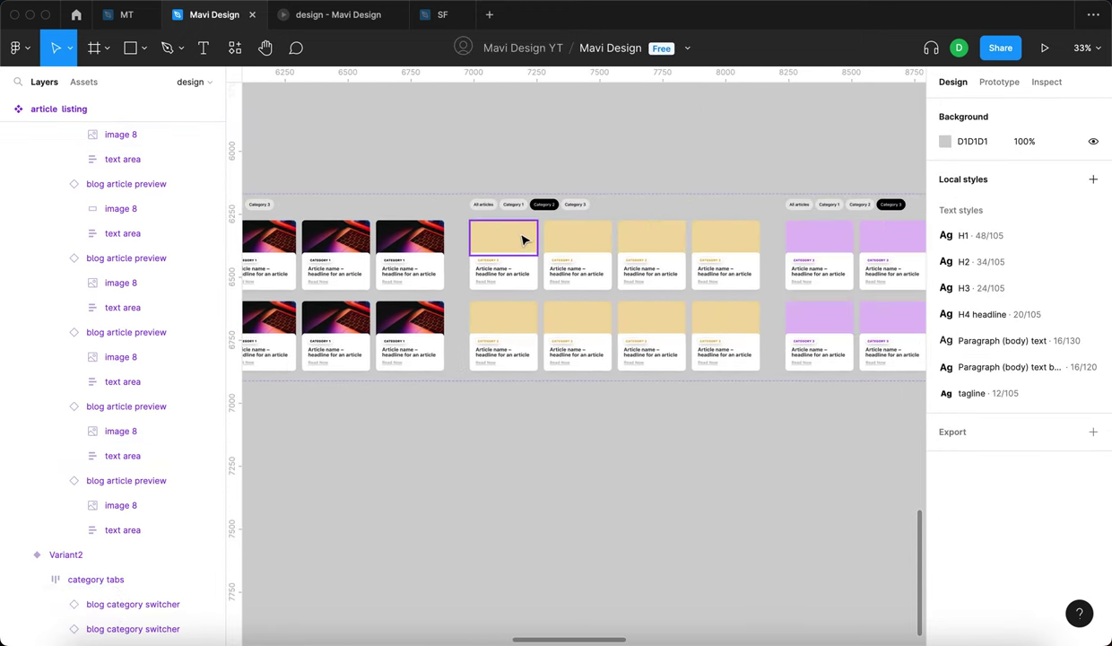
left_click(522, 239, "super")
left_click(577, 237, "shift+super")
left_click(655, 236, "shift+super")
left_click(723, 240, "shift+super")
left_click(732, 317, "shift+super")
left_click(636, 318, "shift+super")
left_click(578, 318, "shift+super")
left_click(508, 318, "shift+super")
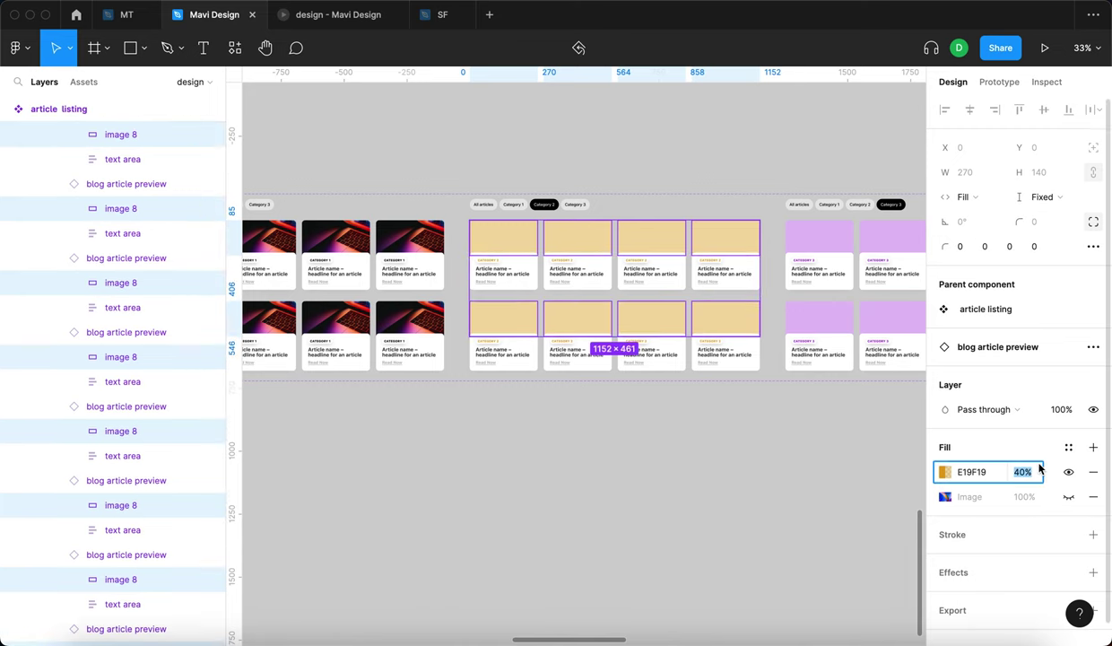
key("shift+Down")
key("shift+Return")
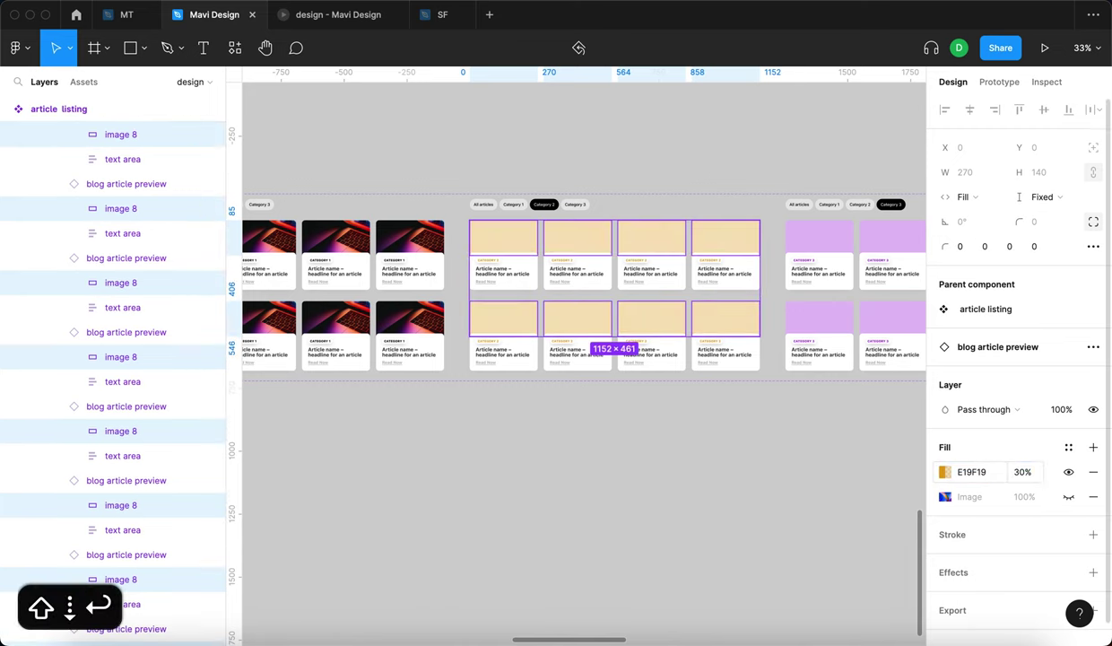
Paste the meeting photo fill onto all eight Category 2 variant card images and move it beneath the E19F19 overlay.
key("super+v")
left_click(933, 478)
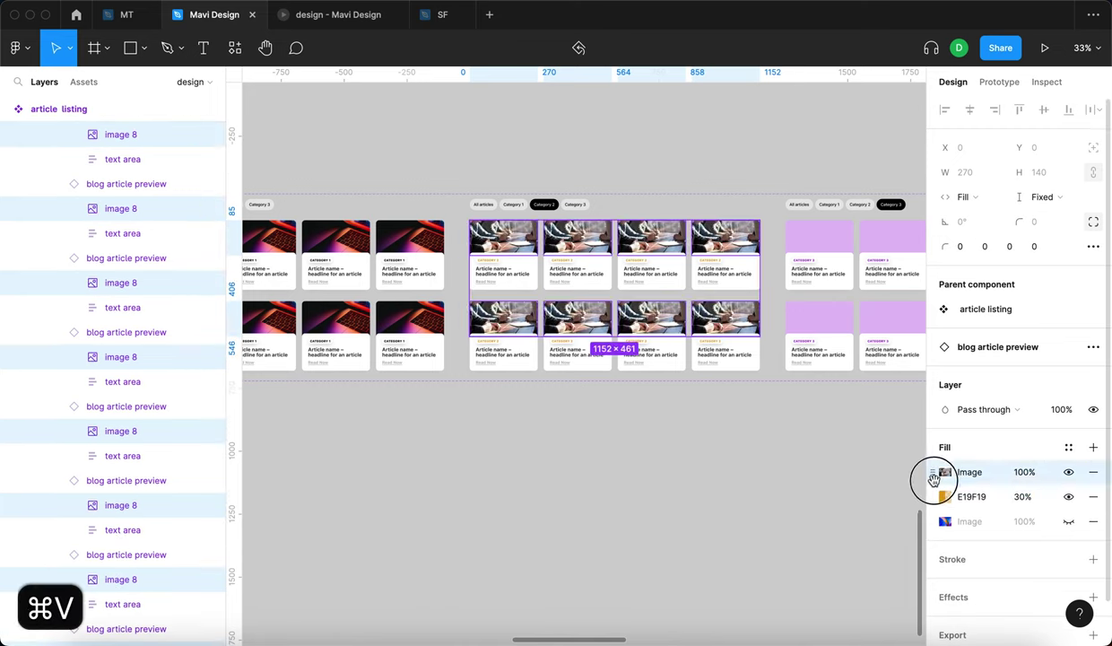
left_click_drag(936, 502, 936, 508)
key("Escape")
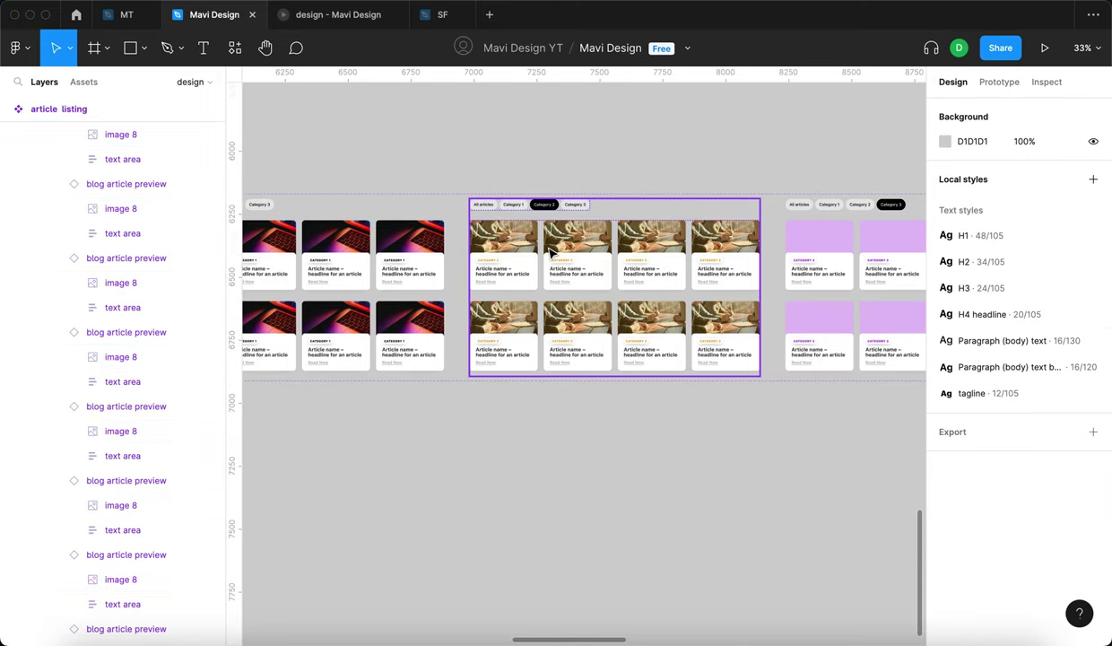
Copy the image fill of the misty mountain photo placed beside the article listing component.
scroll(542, 252, "up", 5)
scroll(539, 249, "down", 7)
scroll(539, 250, "left", 3)
scroll(807, 441, "left", 5)
scroll(807, 442, "up", 1)
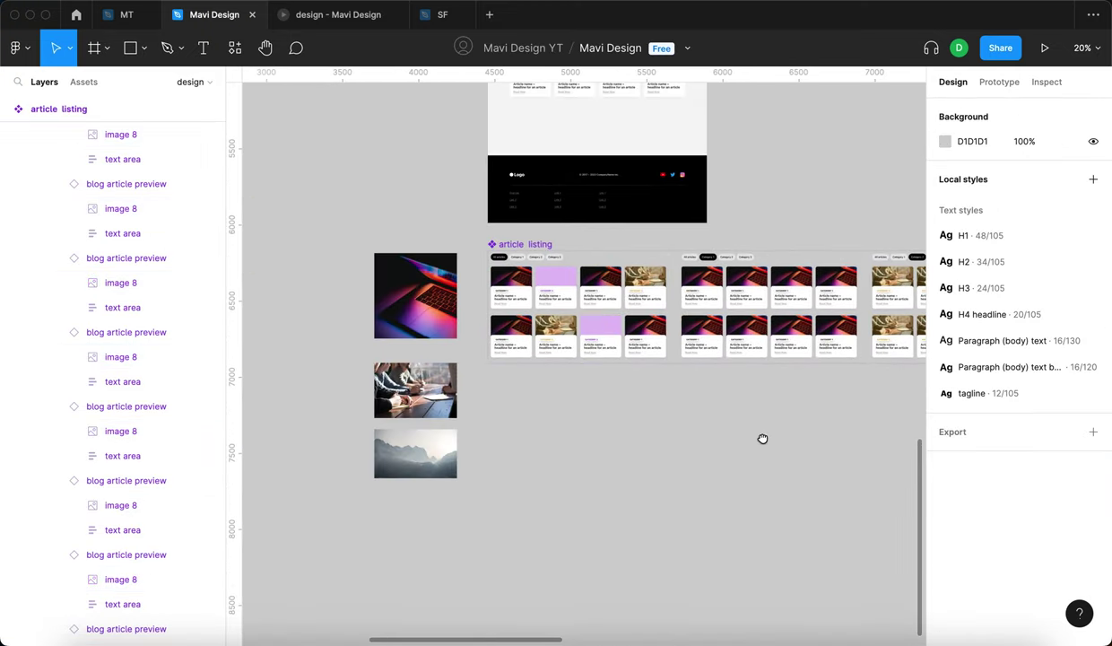
left_click(416, 444)
scroll(421, 438, "up", 4)
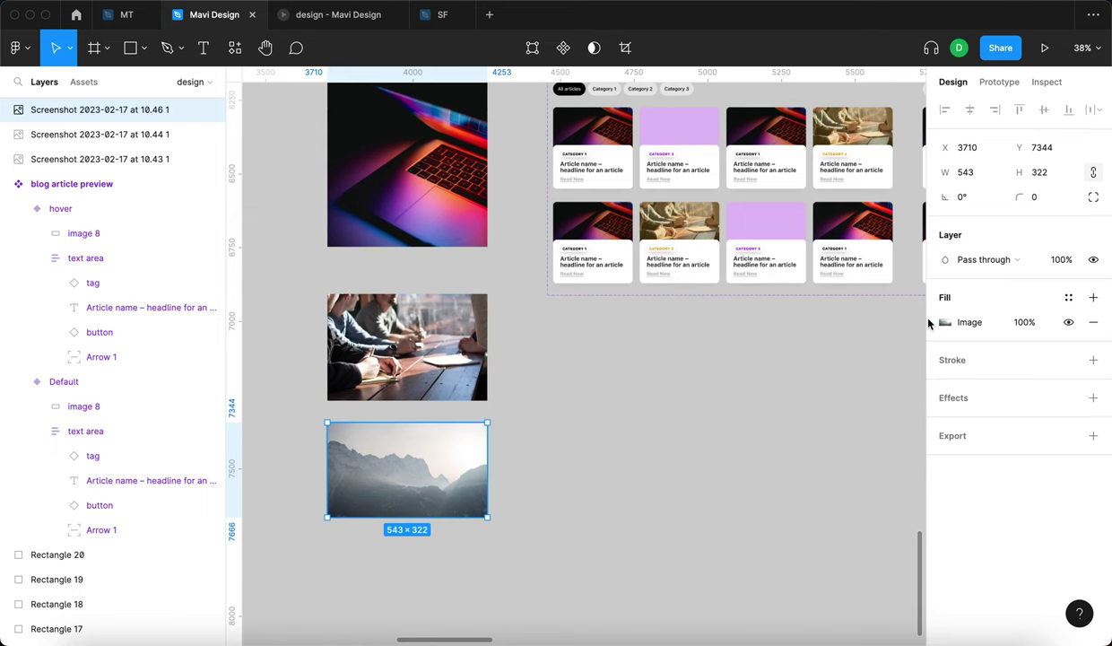
key("super+c")
Paste the mountain photo fill onto the two Category 3 cards in the All articles variant, beneath the 9E28DC overlay.
scroll(664, 283, "up", 3)
scroll(664, 282, "right", 2)
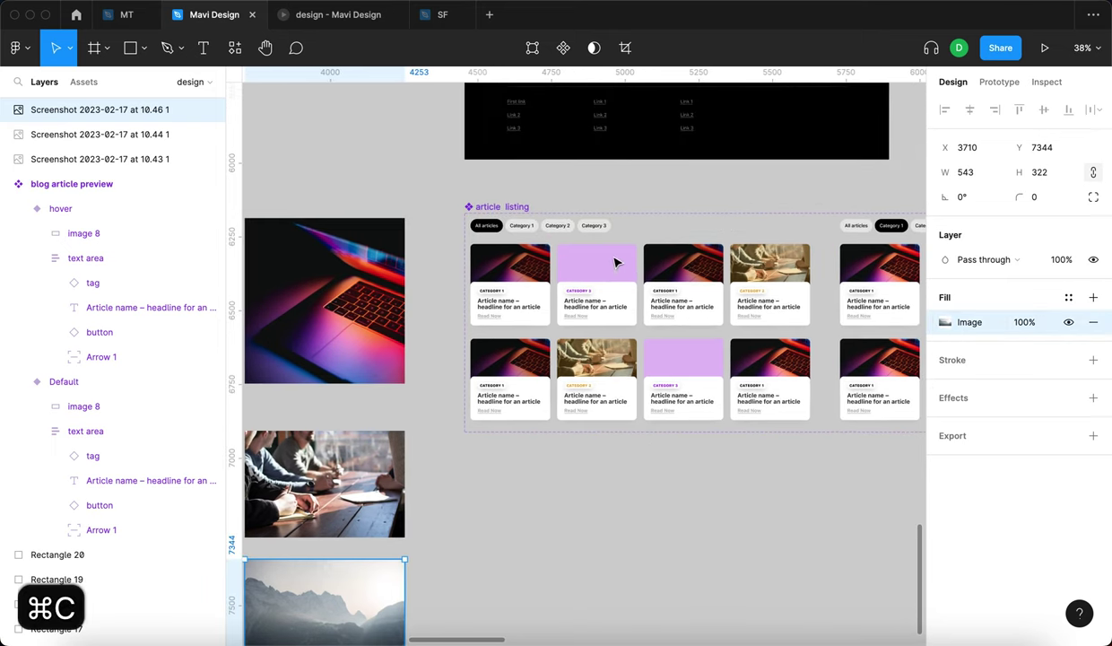
left_click(599, 274, "super")
left_click(712, 365, "shift+super")
key("super+v")
left_click_drag(930, 468, 933, 496)
scroll(613, 296, "up", 10)
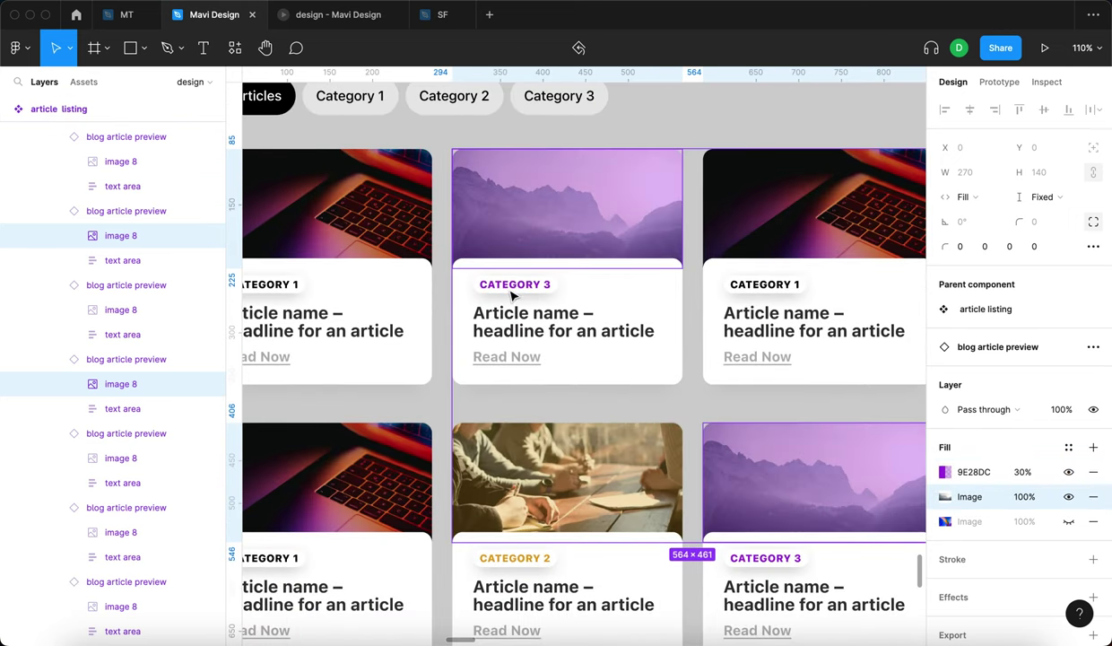
Paste the mountain photo fill onto all eight card images in the Category 3 variant, beneath the 9E28DC overlay, and deselect them.
scroll(535, 293, "down", 8)
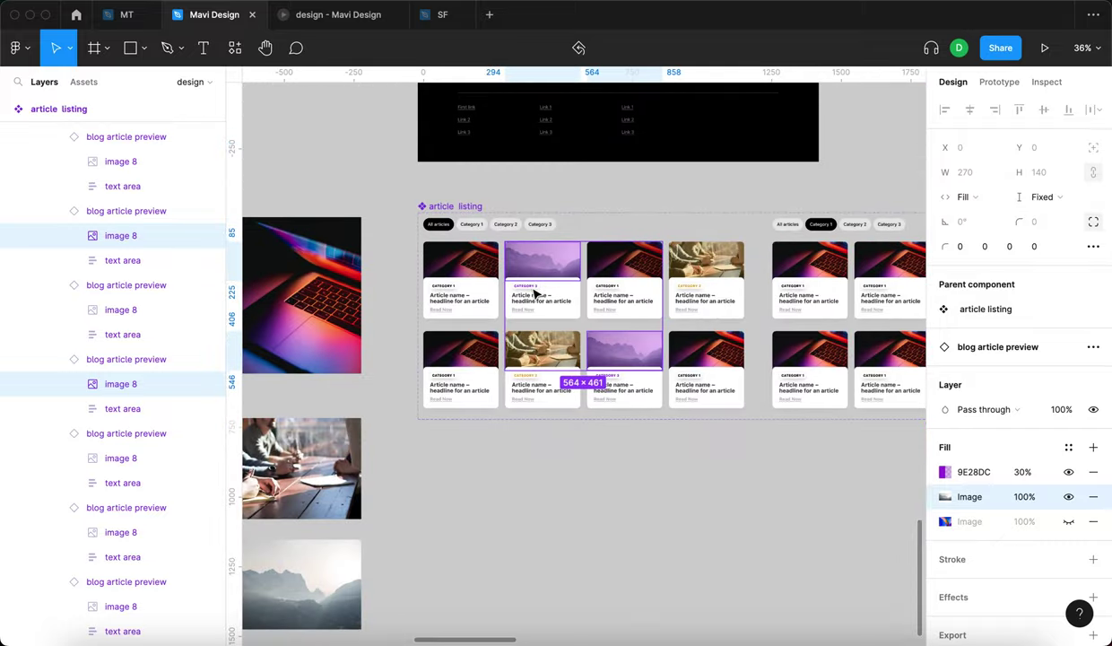
scroll(760, 440, "right", 3)
scroll(762, 441, "down", 4)
scroll(761, 440, "right", 3)
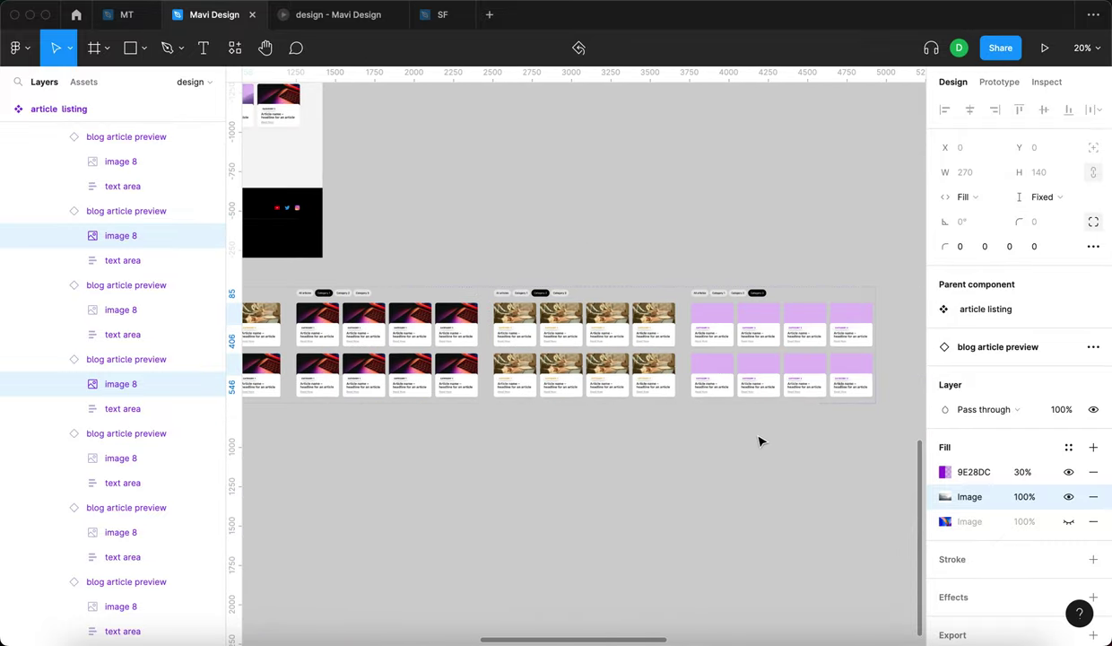
left_click(682, 322, "super")
left_click(728, 323, "shift+super")
left_click(768, 322, "shift+super")
left_click(814, 321, "shift+super")
left_click(813, 372, "shift+super")
left_click(769, 370, "shift+super")
left_click(721, 369, "shift+super")
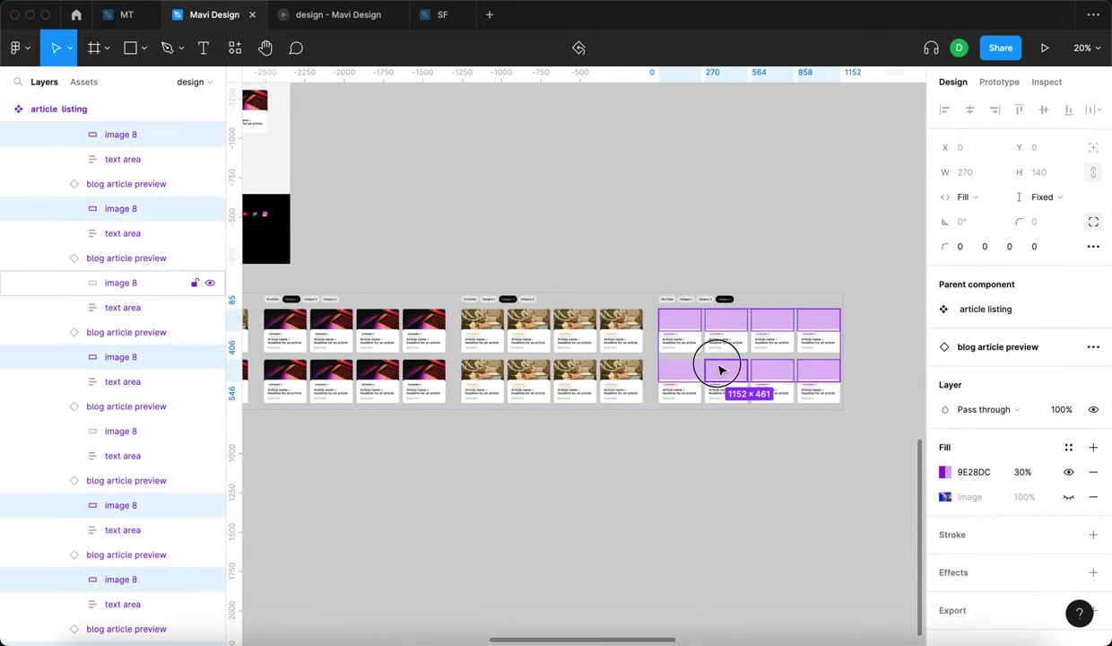
left_click(689, 370, "shift+super")
key("super+v")
left_click_drag(934, 475, 833, 503)
left_click(824, 454)
Restart the prototype preview and open the Blog page to check the photo cards in the article listing.
scroll(718, 285, "up", 4)
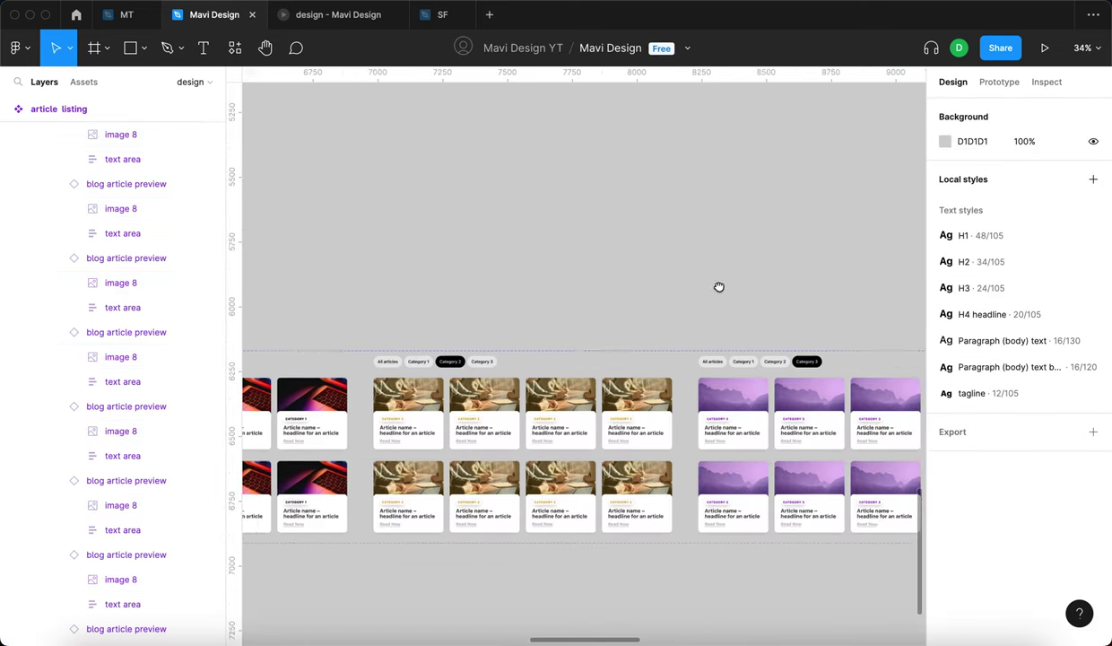
left_click(341, 14)
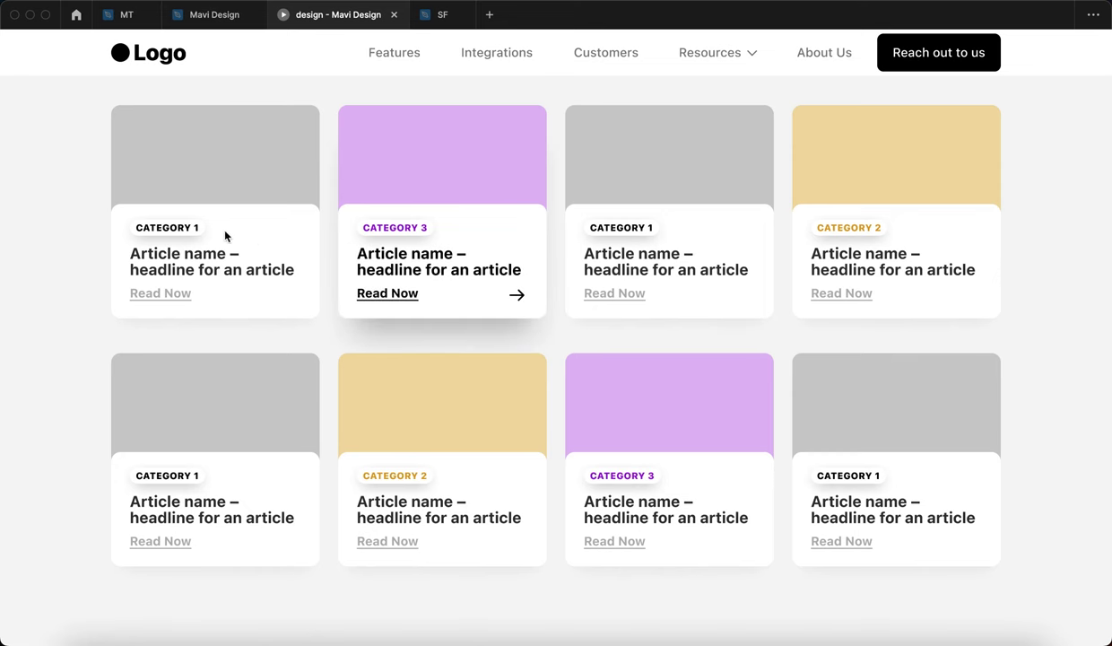
key("r")
left_click(707, 54)
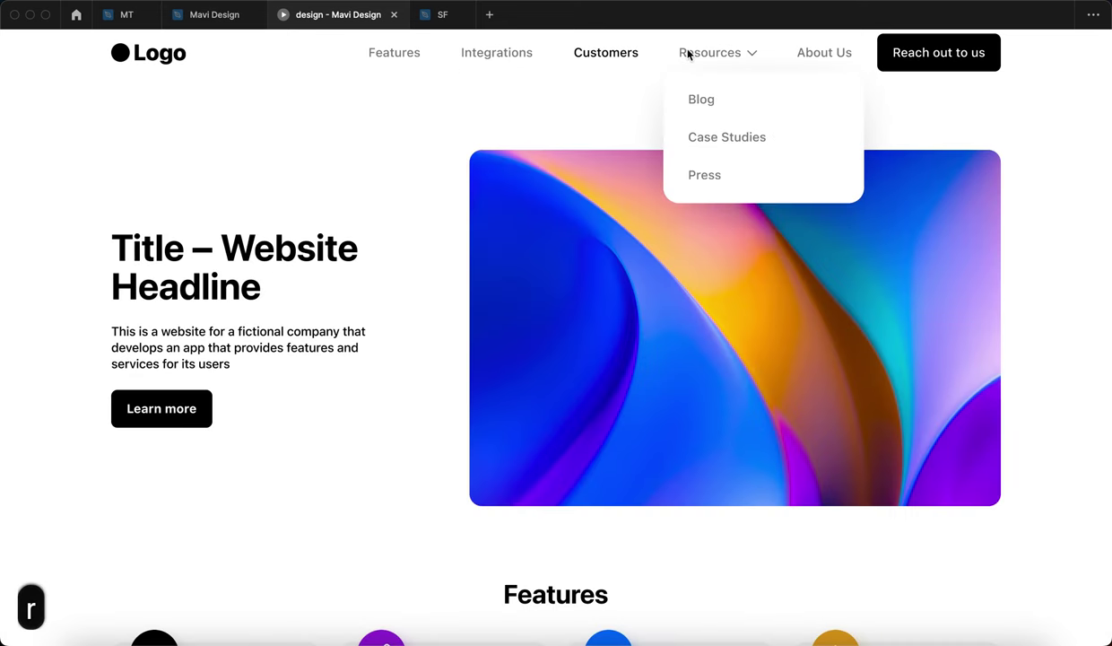
left_click(705, 105)
scroll(671, 295, "down", 5)
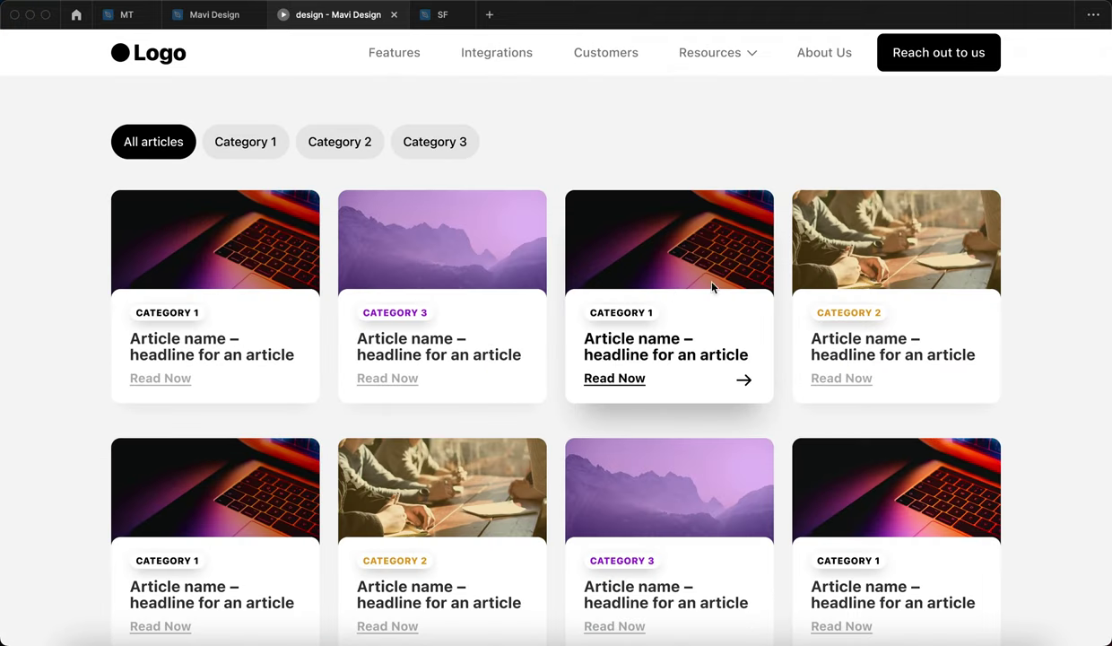
scroll(628, 161, "up", 1)
Recolor the Category 2 tag's drop shadow with its sampled orange text color, darken it to 6F4E0B and reduce its opacity.
left_click(215, 15)
scroll(345, 311, "left", 3)
scroll(345, 310, "up", 2)
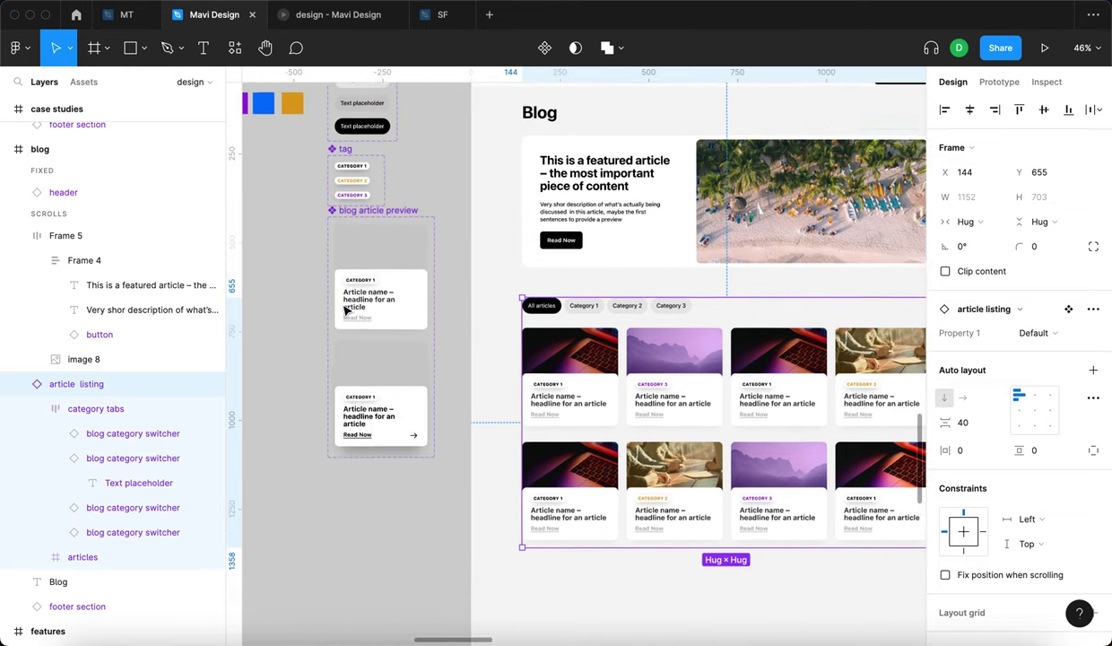
scroll(405, 244, "up", 8)
left_click(395, 209)
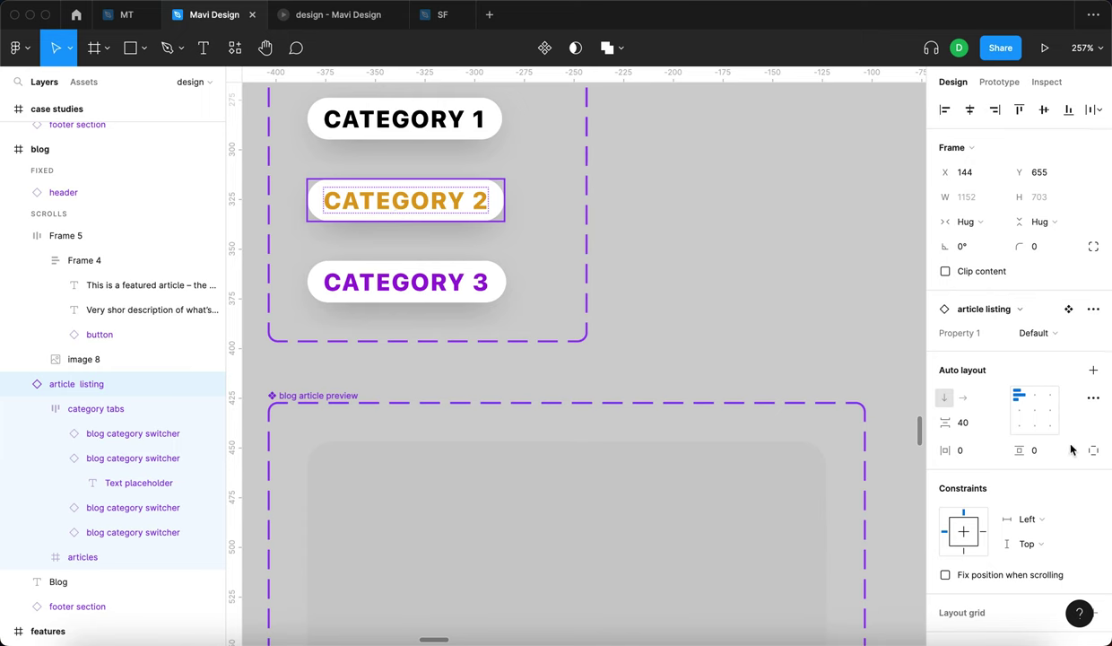
left_click(403, 224)
scroll(392, 219, "up", 2)
scroll(392, 219, "left", 1)
scroll(1065, 474, "down", 5)
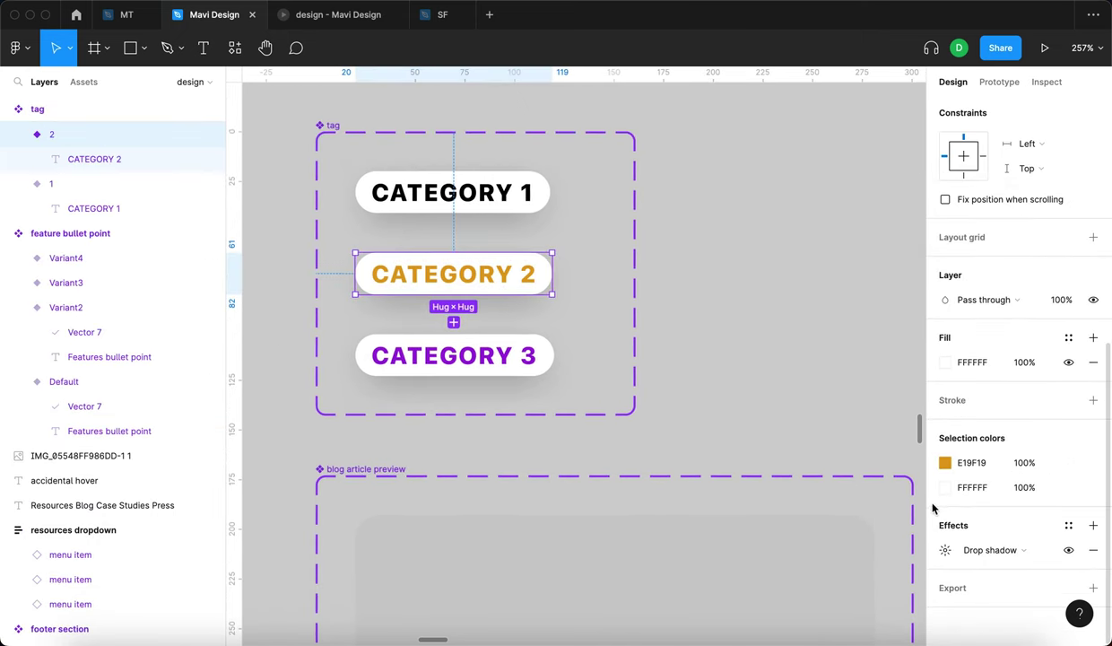
left_click(945, 550)
left_click(759, 614)
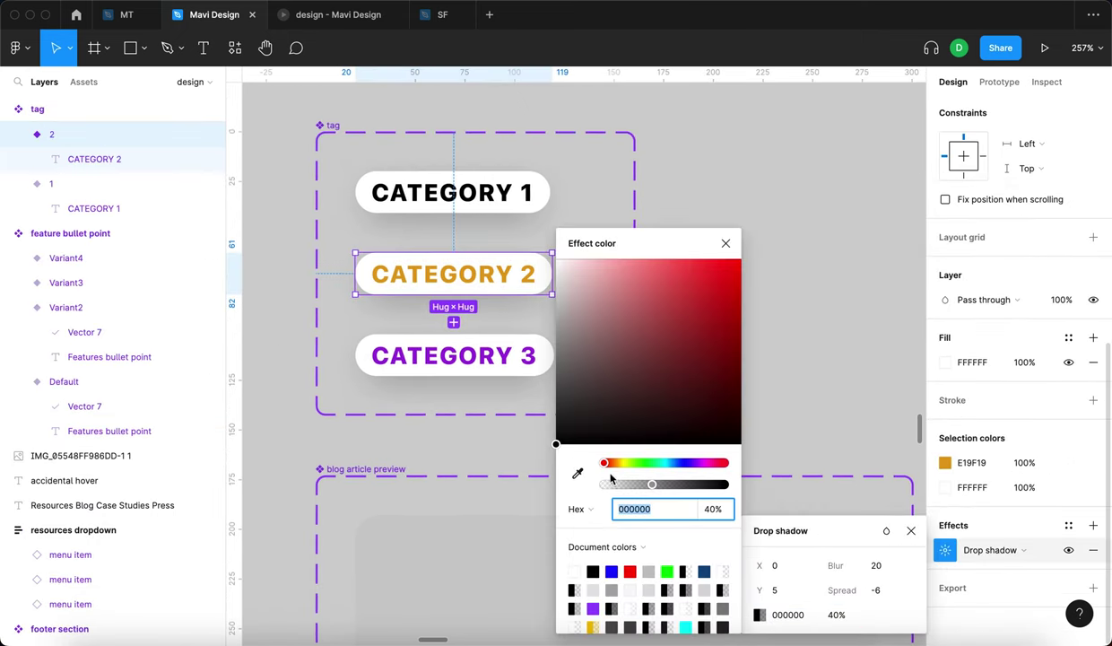
left_click(578, 473)
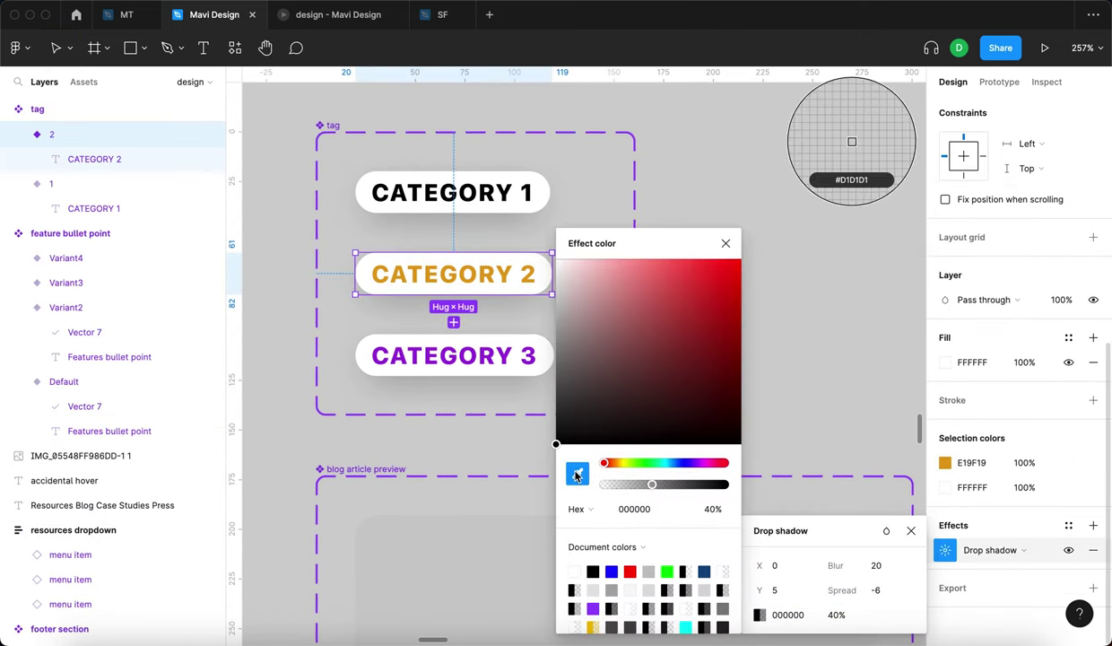
left_click(420, 267)
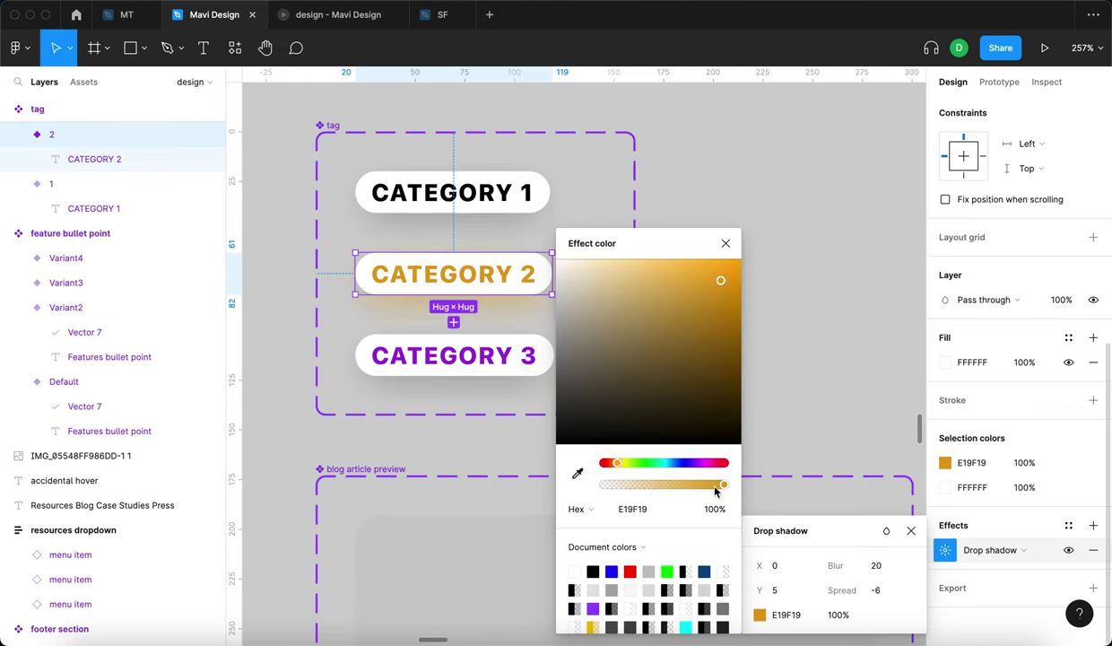
left_click_drag(718, 311, 725, 386)
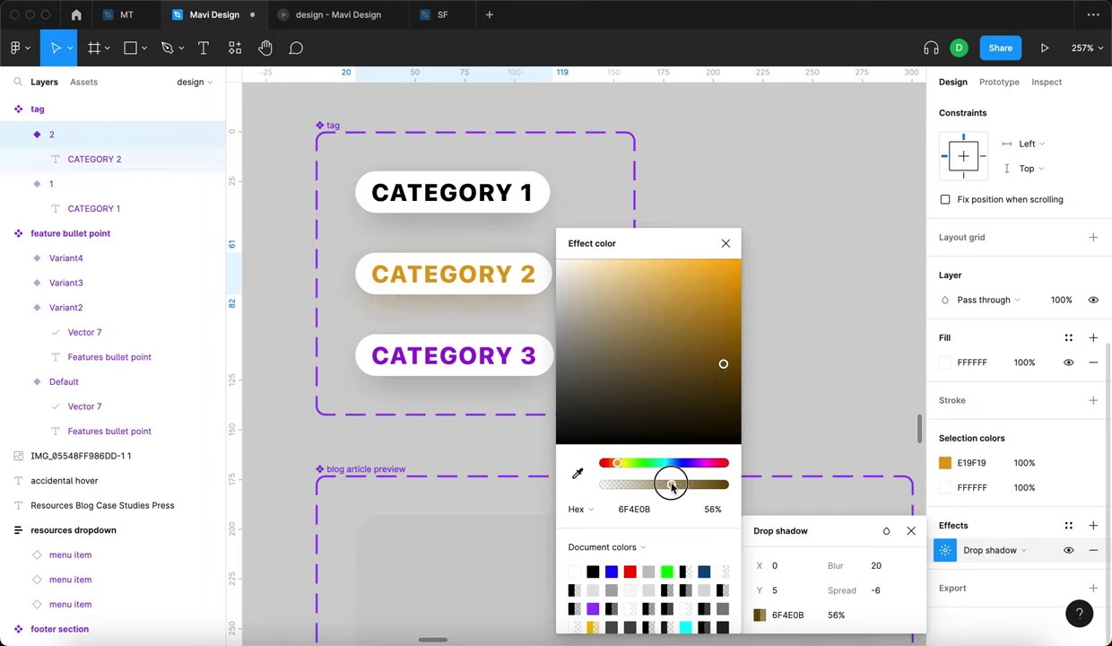
Recolor the Category 3 tag's drop shadow from its purple text, darkened to 410E5C at 50% opacity.
left_click(465, 352)
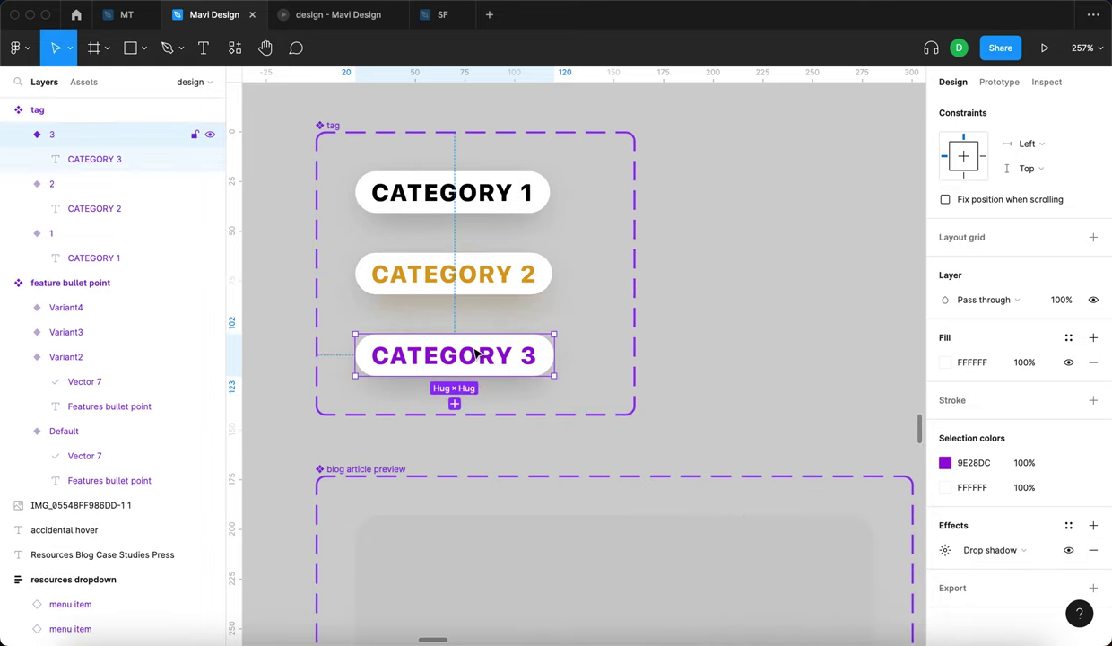
left_click(946, 550)
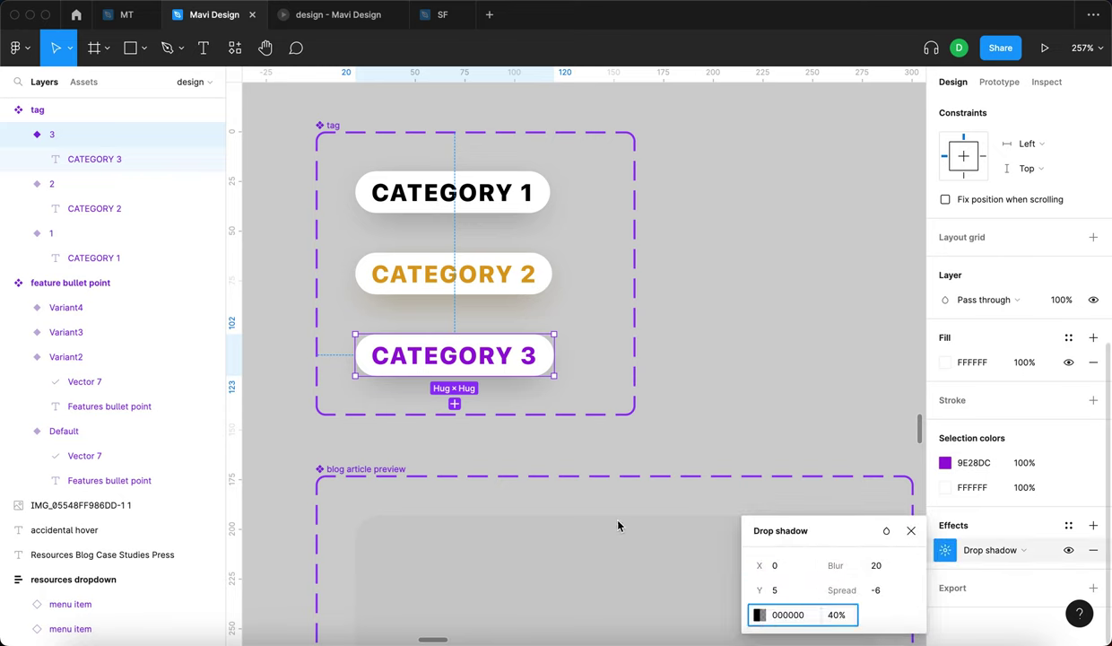
left_click(759, 615)
left_click(577, 472)
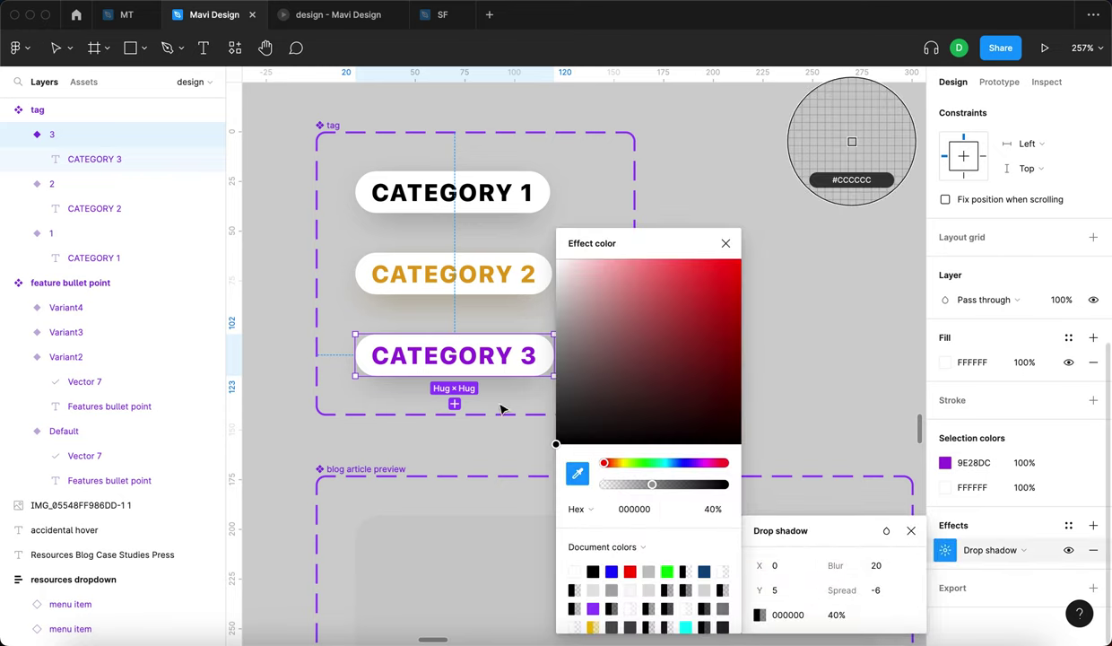
left_click(439, 344)
left_click(707, 367)
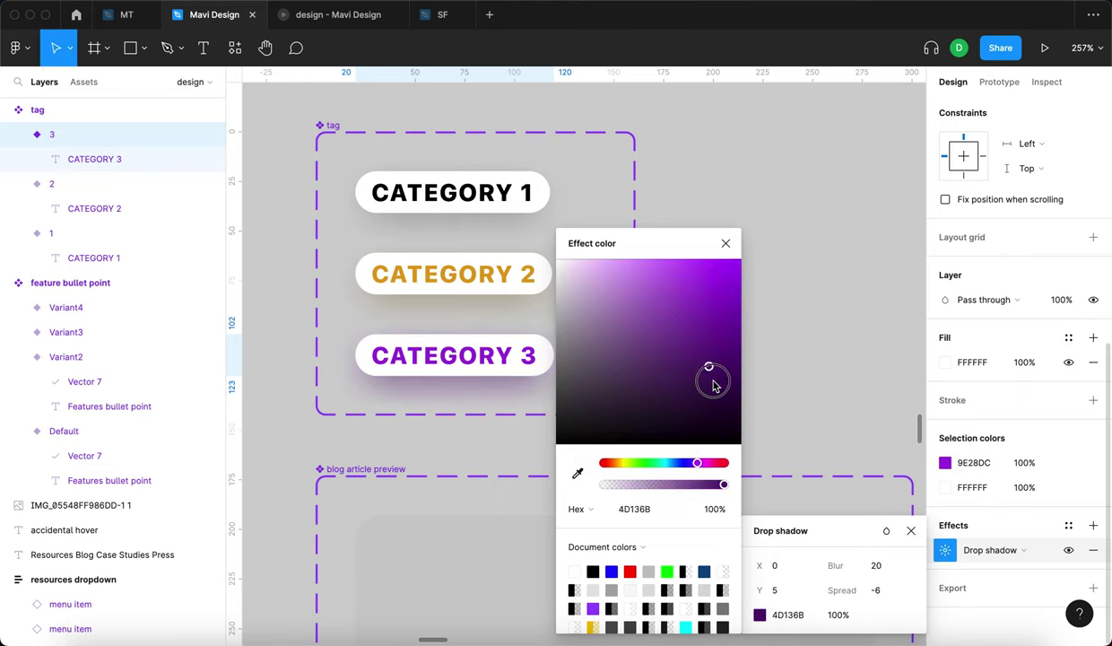
left_click_drag(638, 489, 668, 490)
left_click(726, 243)
left_click(827, 236)
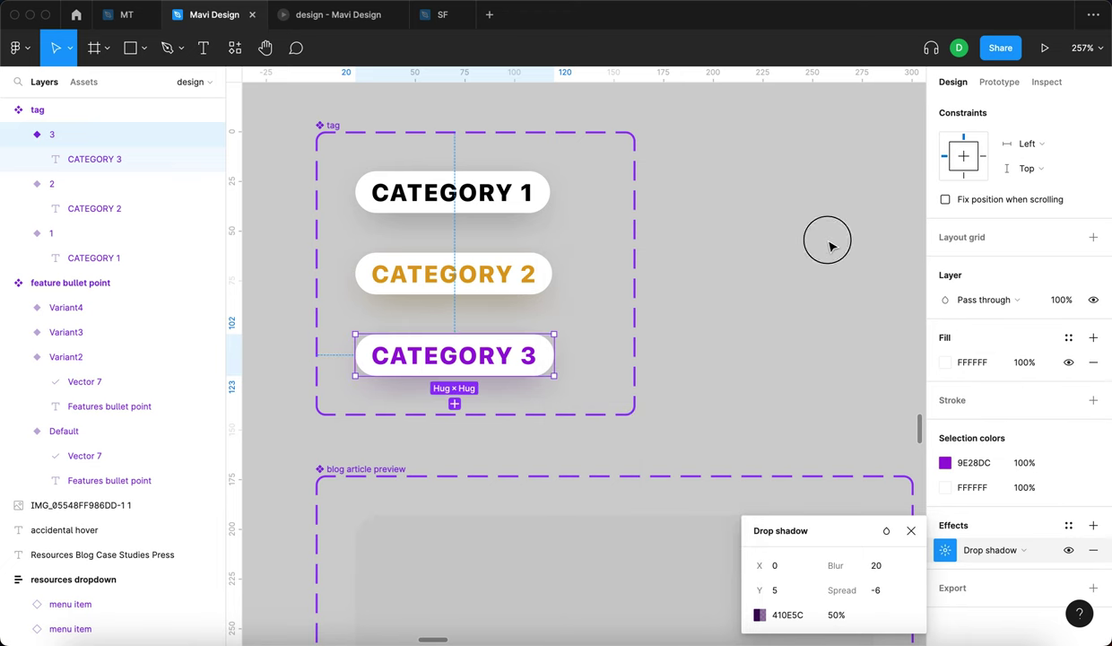
Check the tinted tag shadows on the cards in the prototype preview and return to the design file.
left_click(337, 18)
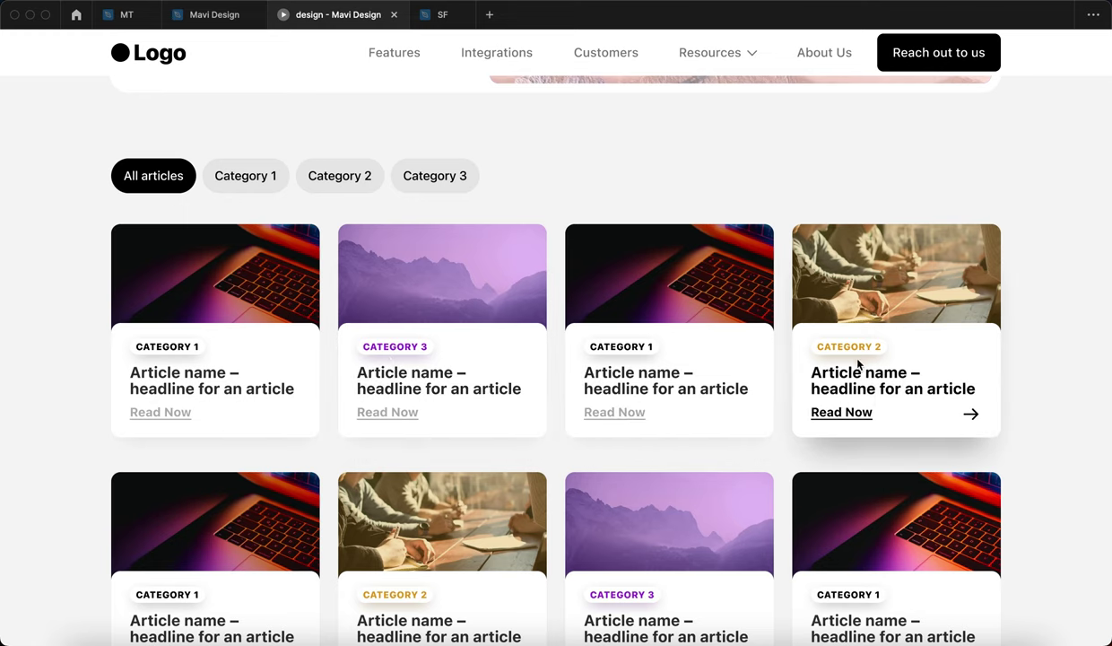
left_click(1107, 390)
left_click(215, 17)
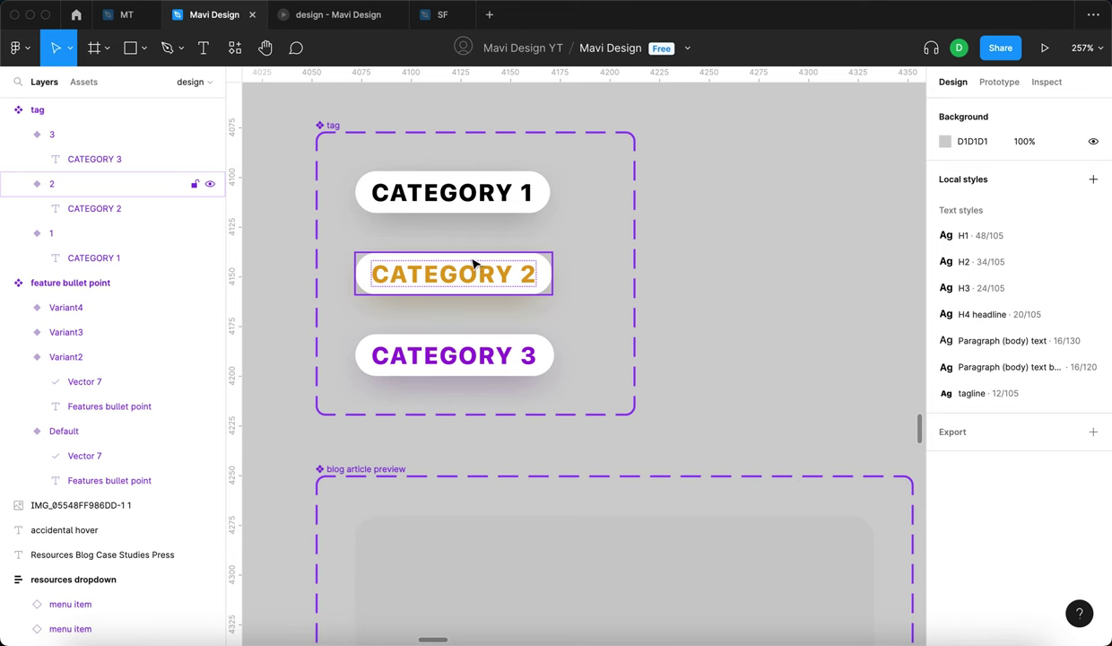
Set the Category 2 tag's drop shadow opacity to 51%.
left_click(462, 269)
scroll(1008, 476, "down", 5)
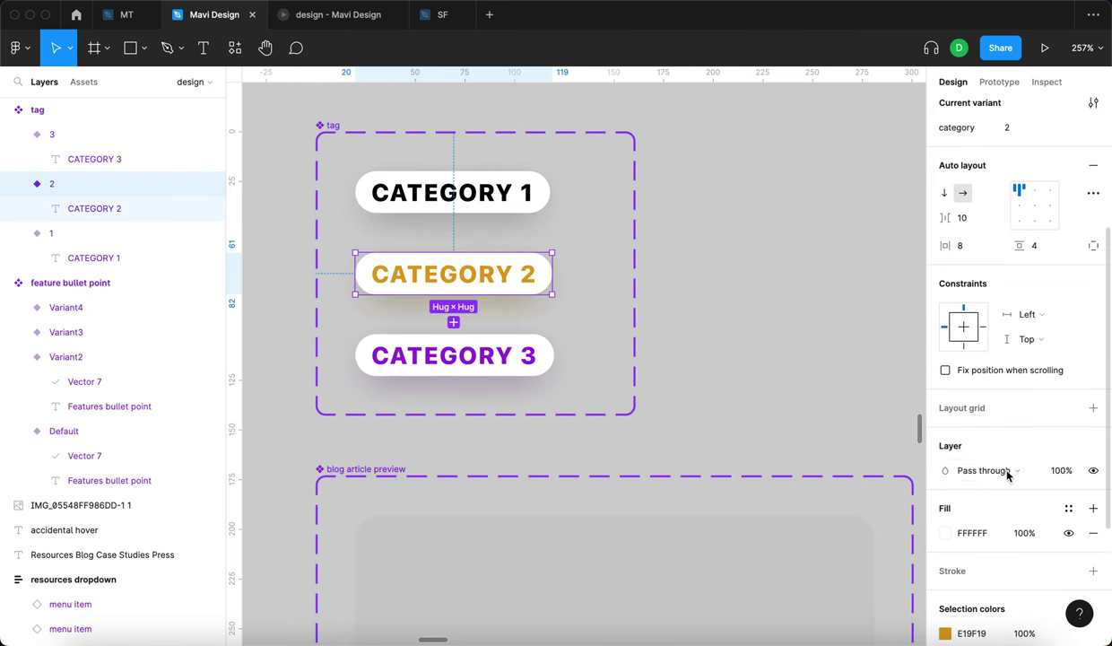
scroll(947, 603, "down", 3)
left_click(945, 603)
left_click(835, 615)
key("shift+Down")
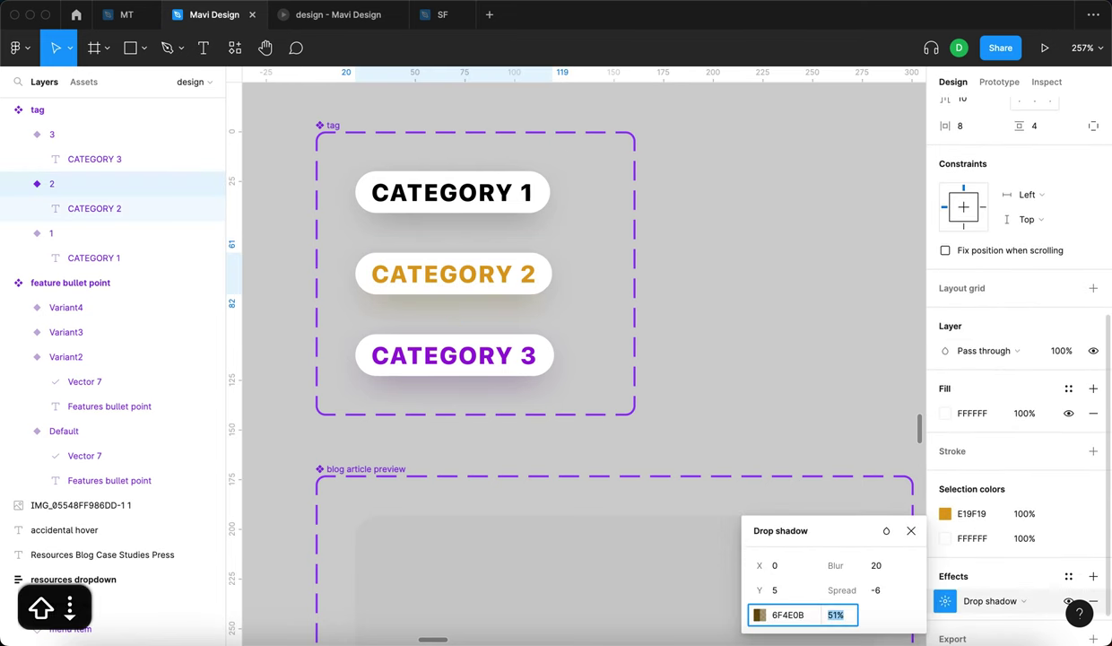
key("Return")
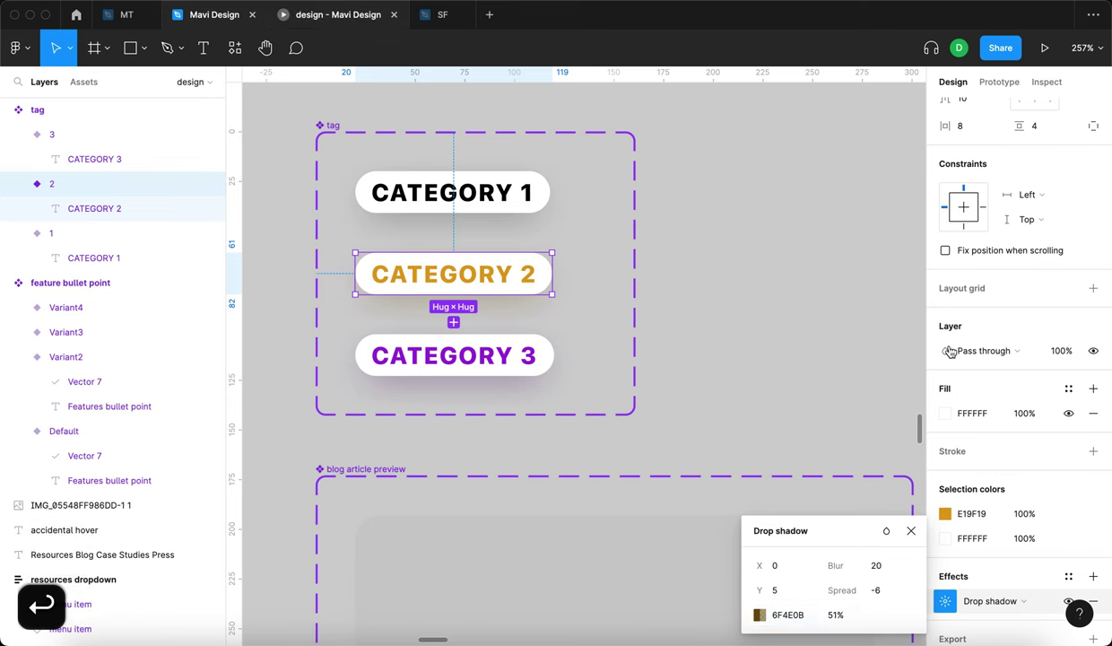
Review the blog page in the prototype preview, examining the featured article, the card photos, tag shadows and hover states.
key("ctrl+Tab")
scroll(1038, 348, "down", 3)
scroll(1038, 348, "up", 2)
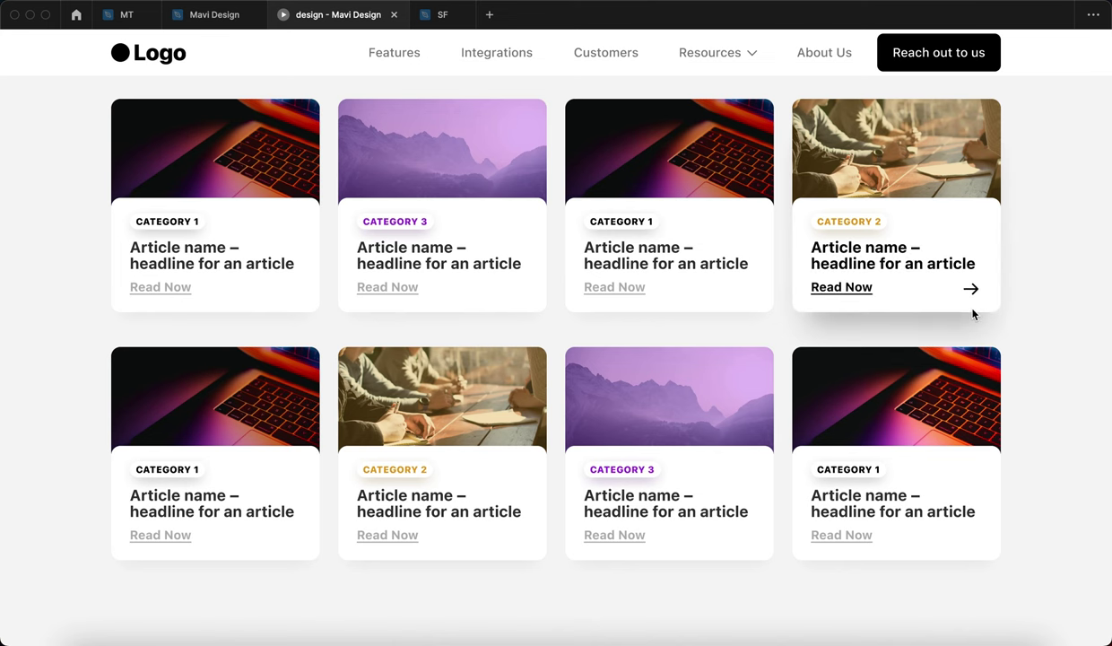
scroll(448, 301, "up", 5)
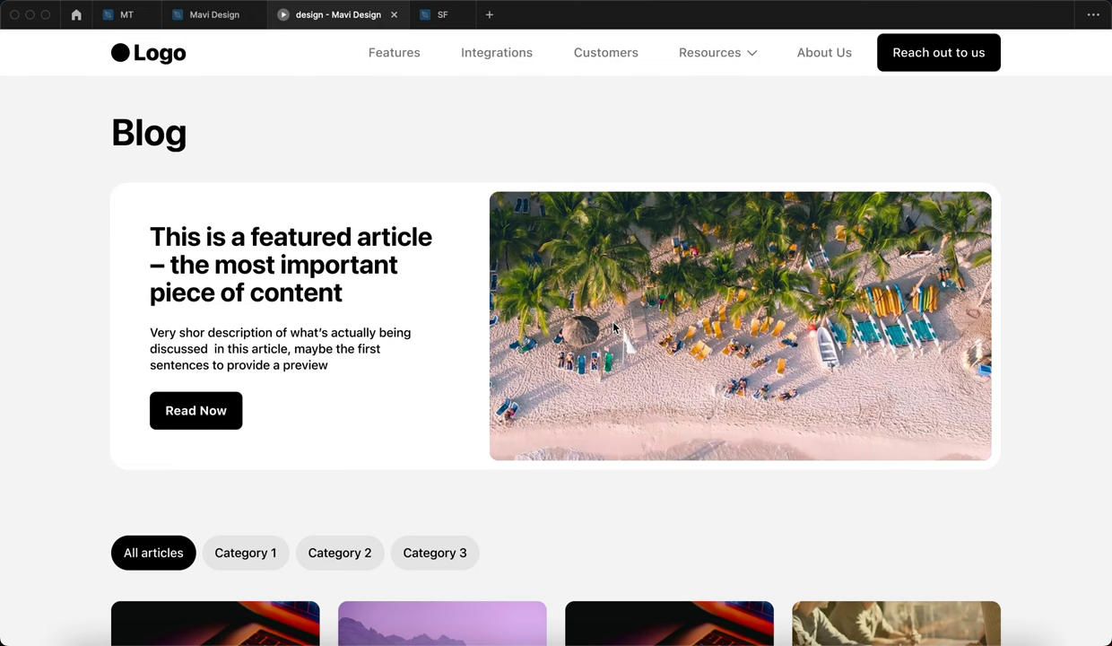
scroll(615, 328, "down", 6)
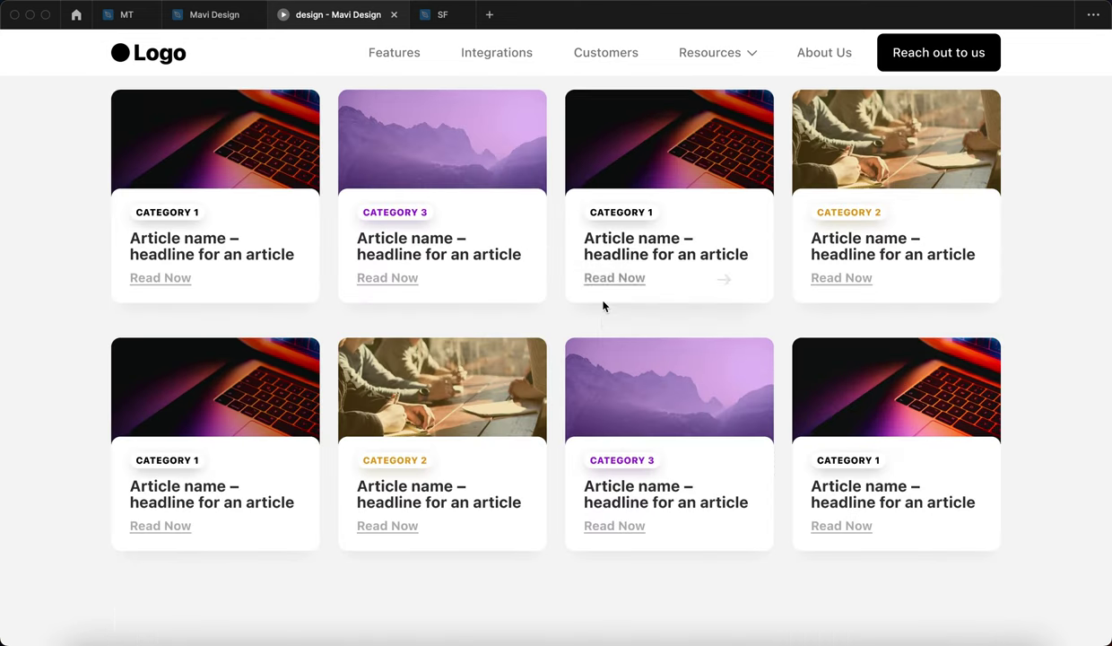
scroll(603, 307, "up", 1)
scroll(896, 334, "down", 5)
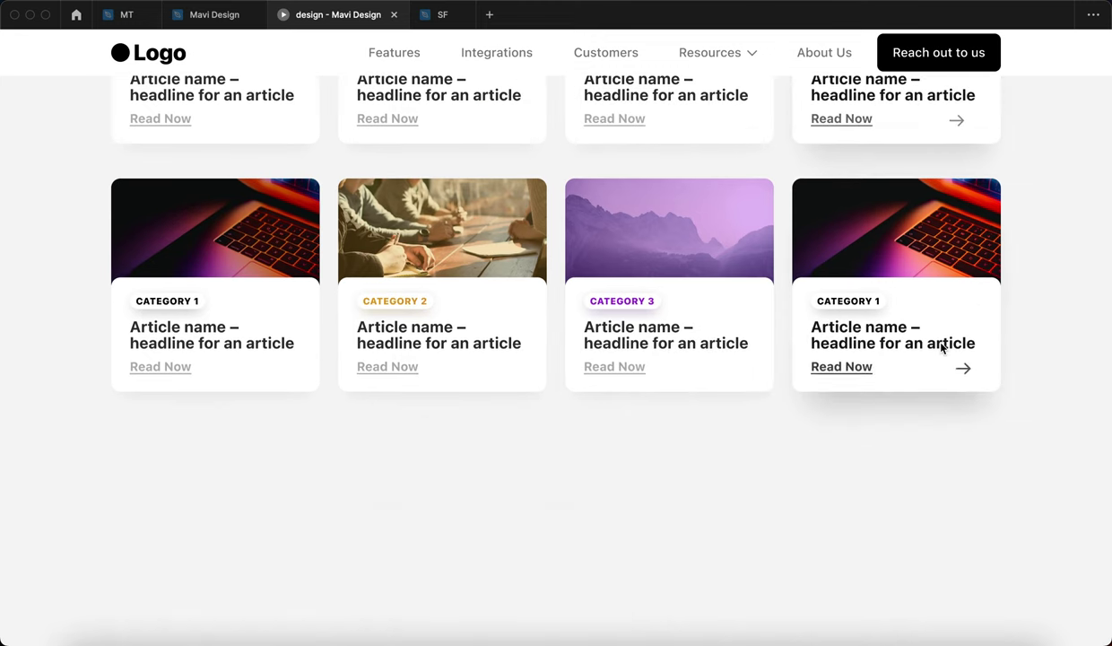
scroll(775, 241, "up", 2)
scroll(126, 320, "up", 4)
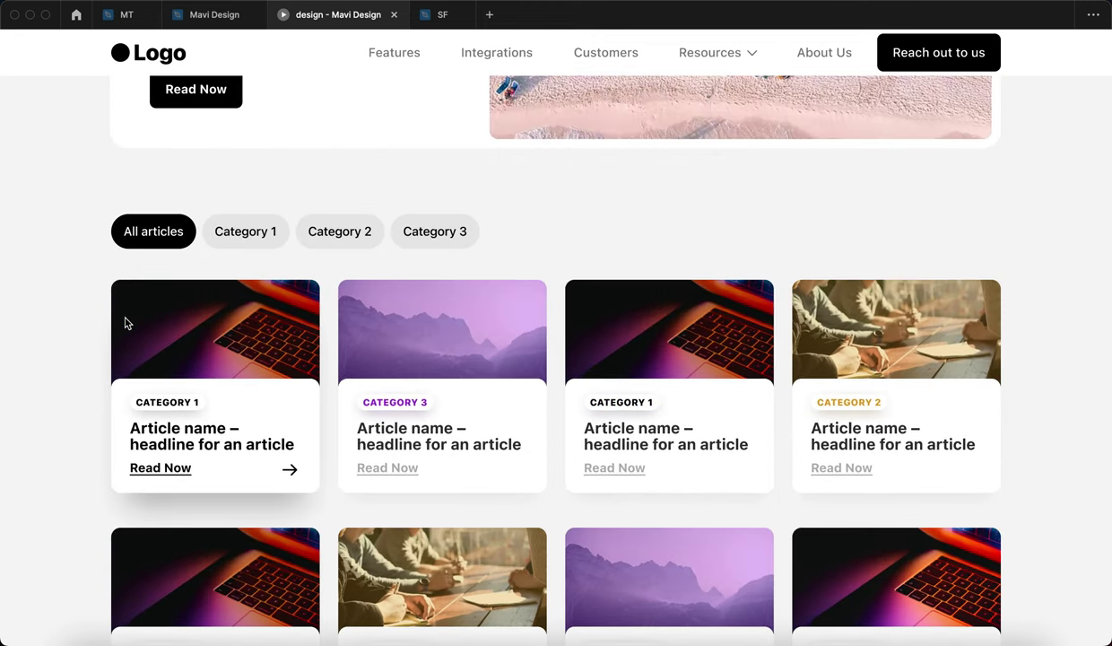
Examine the spacing between the article card rows in the prototype preview.
scroll(125, 320, "down", 3)
scroll(62, 322, "up", 2)
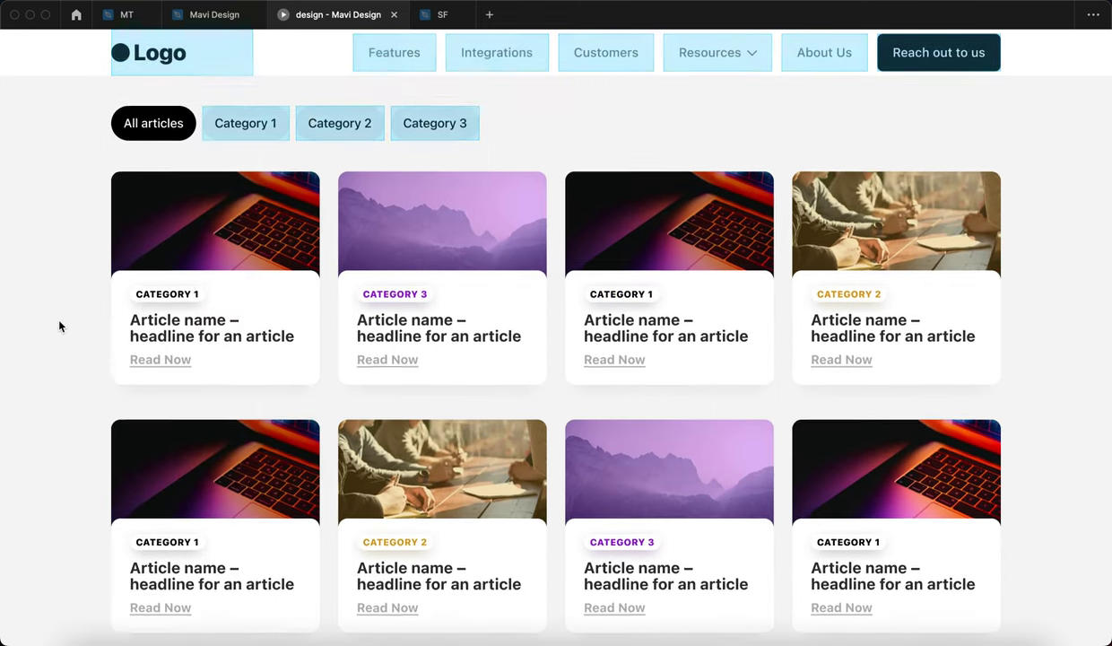
scroll(59, 325, "up", 5)
scroll(59, 324, "down", 5)
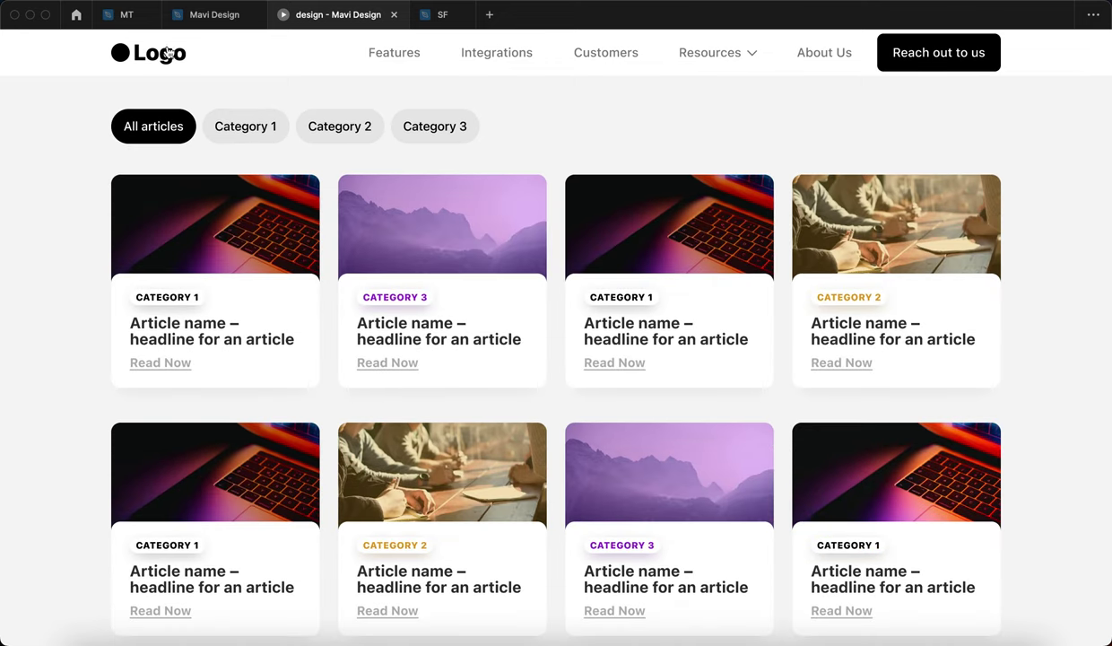
Return to the design file and select the articles grid in the All articles variant of the article listing component.
left_click(215, 14)
scroll(595, 273, "down", 5)
key("shift+1")
left_click(405, 220)
left_click(439, 230)
key("shift+2")
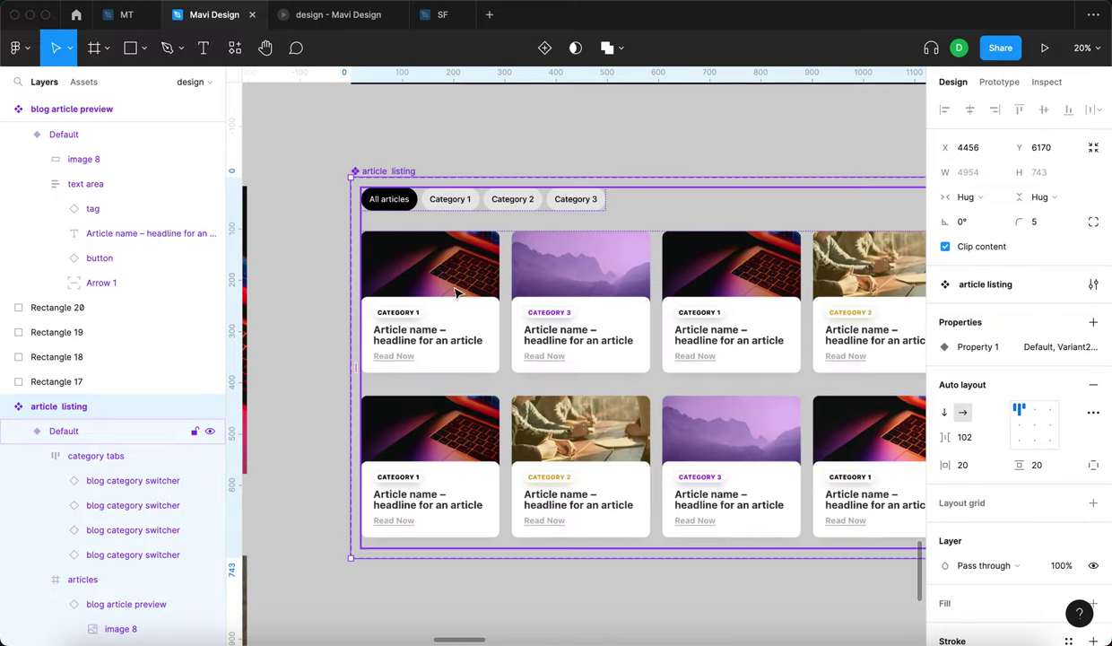
left_click(465, 301)
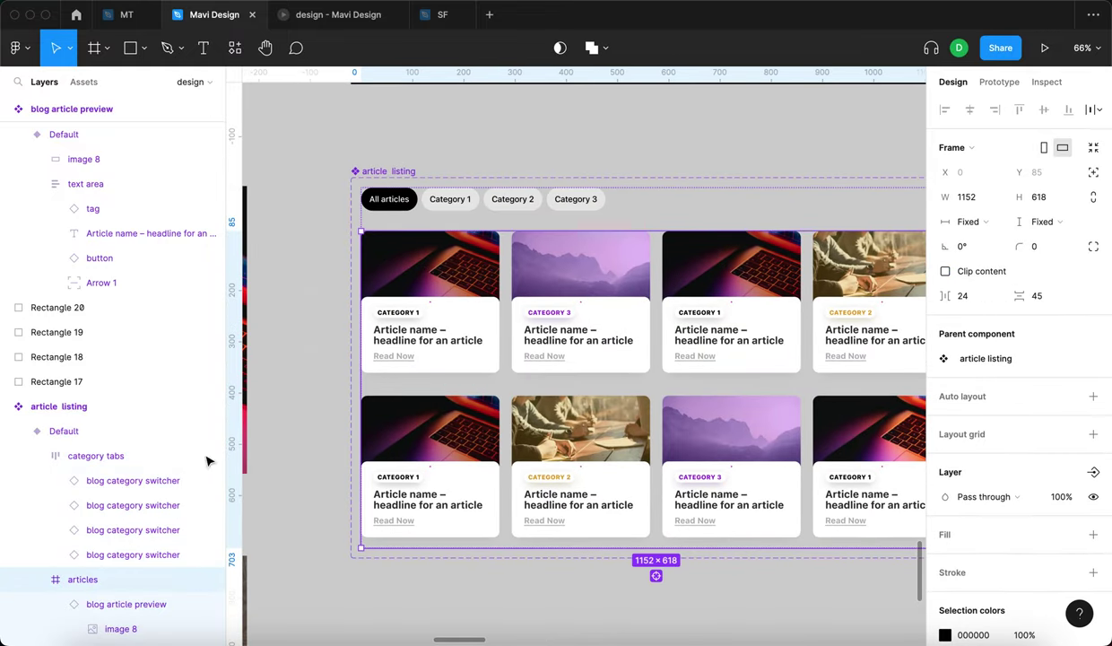
Try to select the matching articles grids in all four article listing variants for a shared spacing change.
scroll(72, 578, "down", 1)
scroll(745, 335, "down", 5)
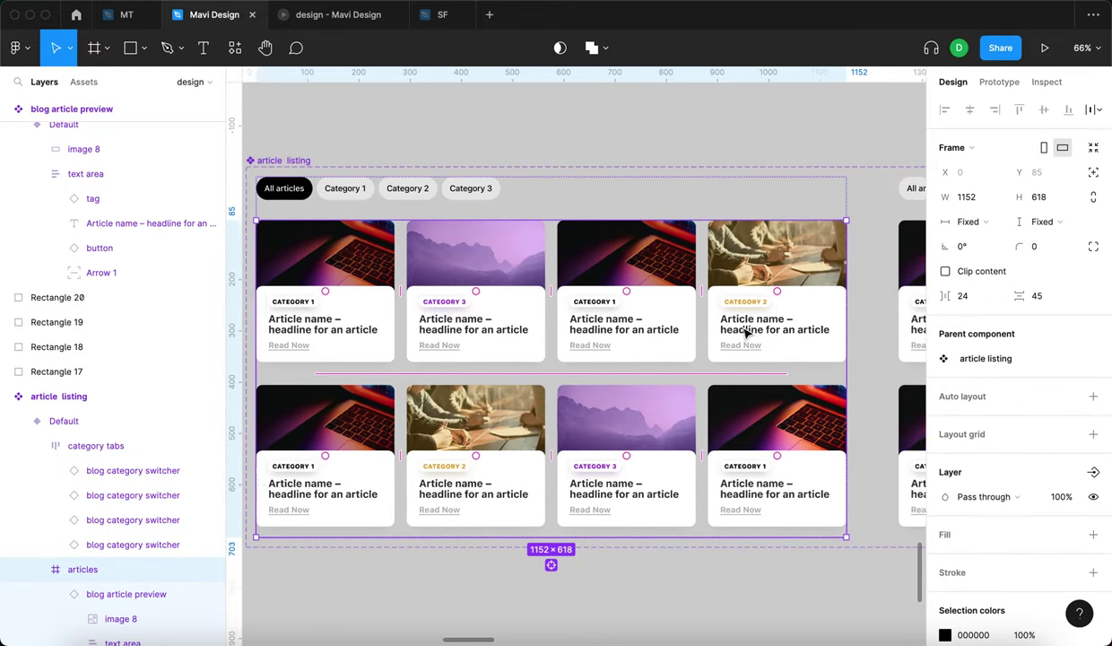
scroll(745, 335, "down", 5)
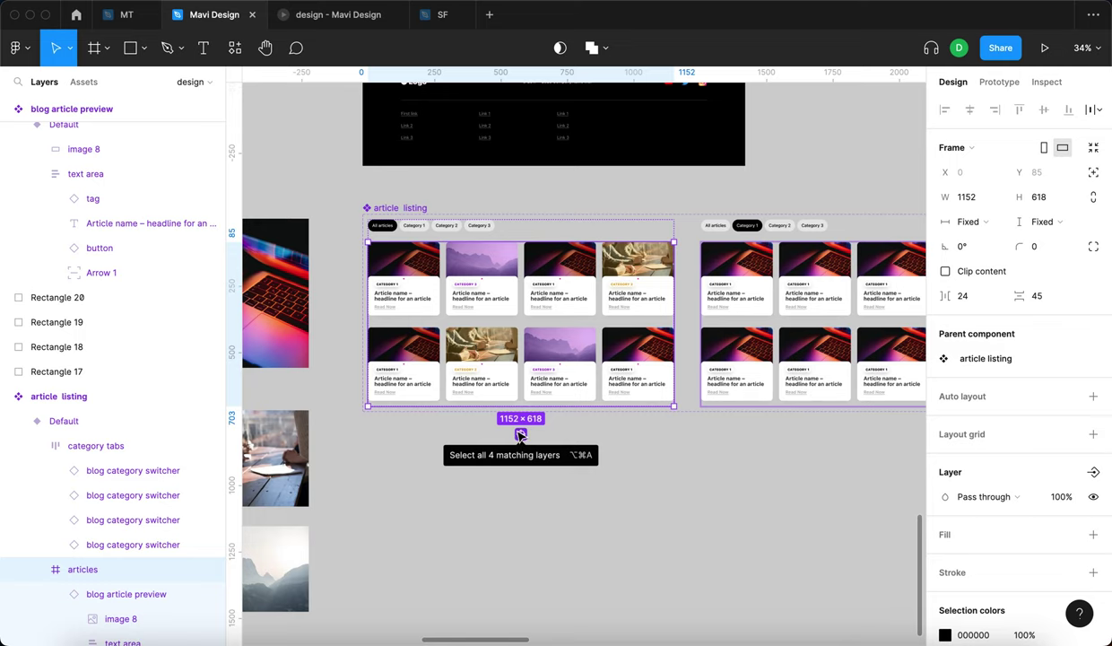
scroll(520, 434, "down", 8)
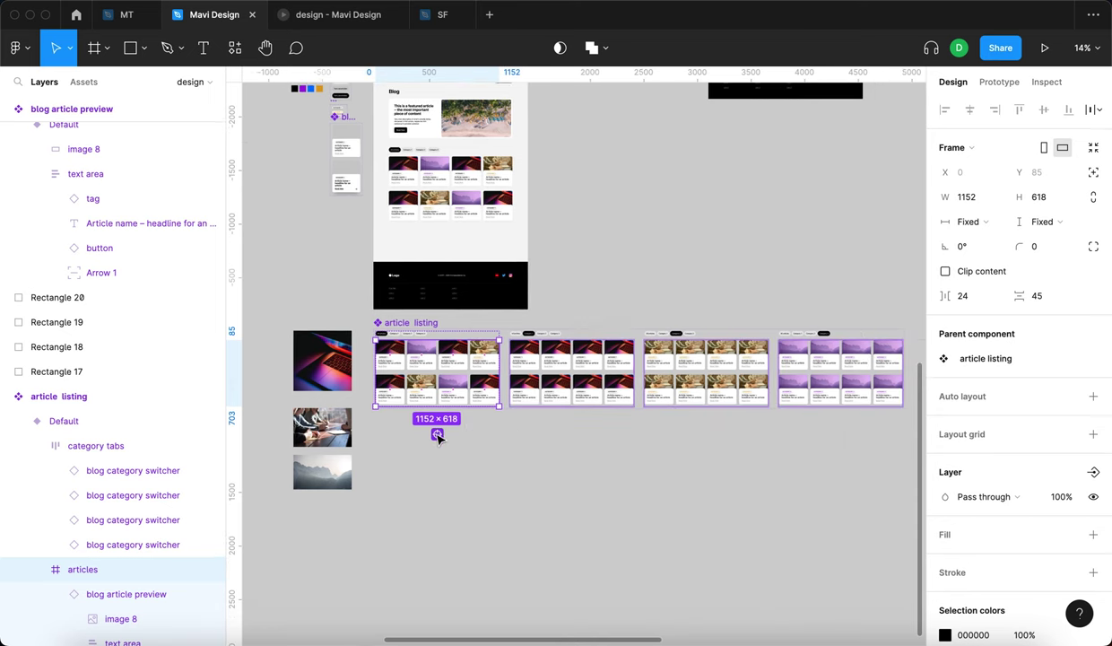
key("super+a")
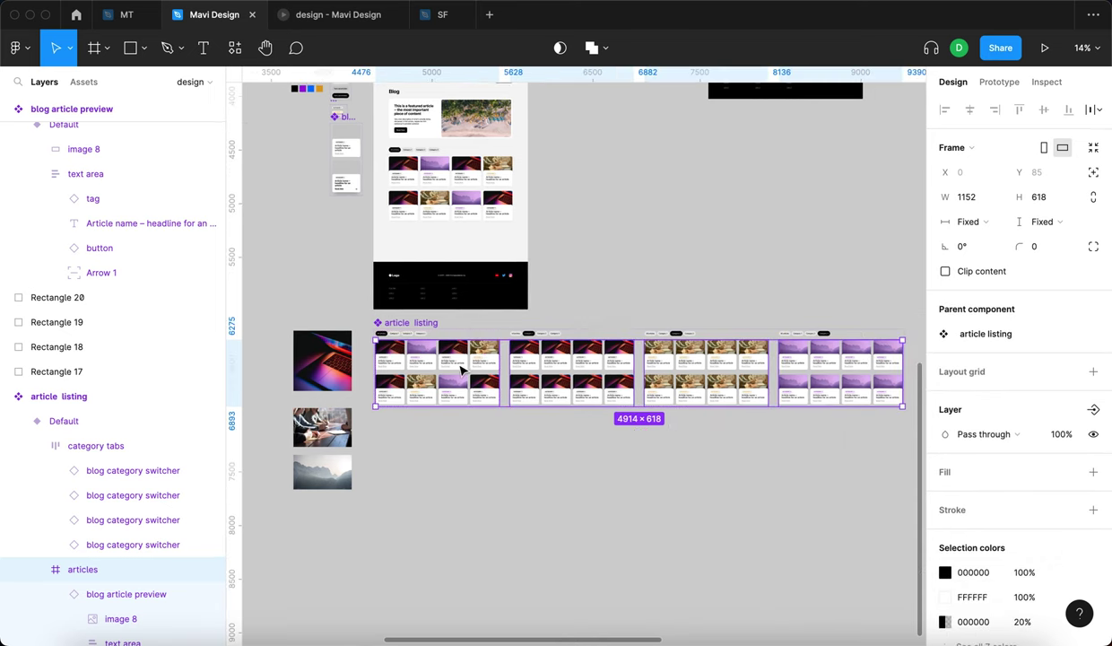
scroll(699, 366, "up", 8)
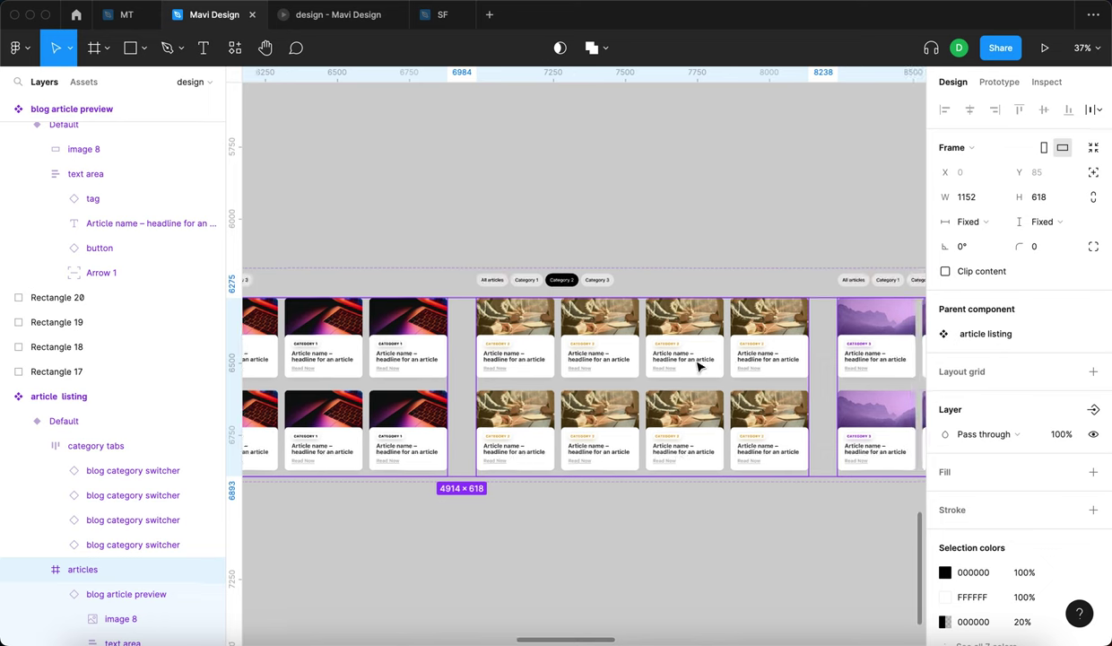
scroll(699, 367, "down", 6)
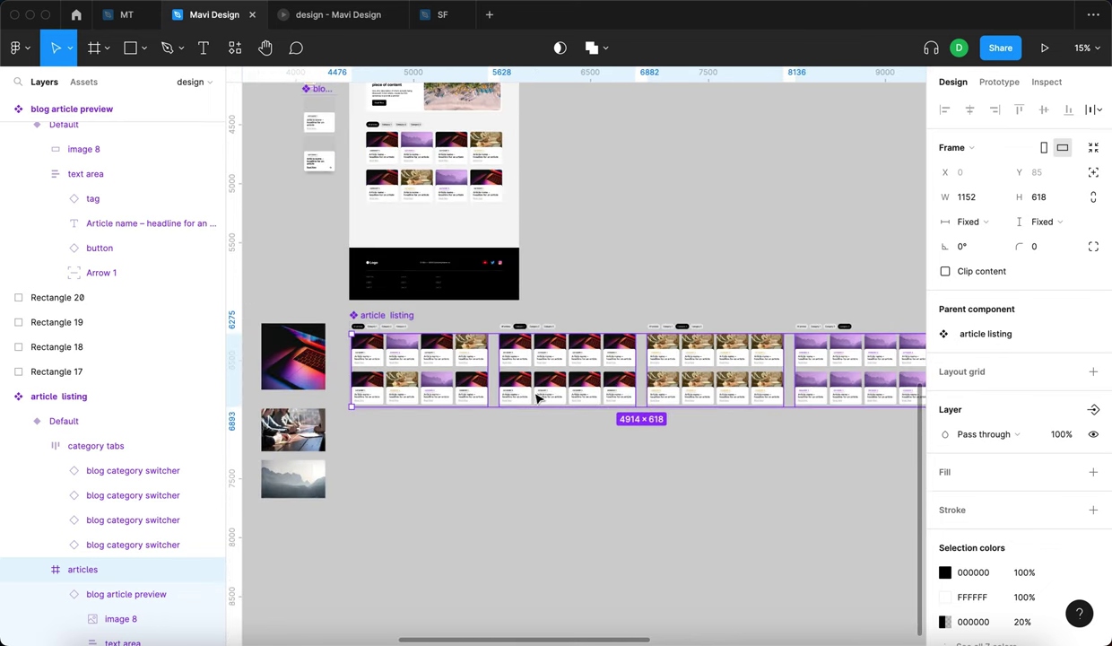
key("shift+Return")
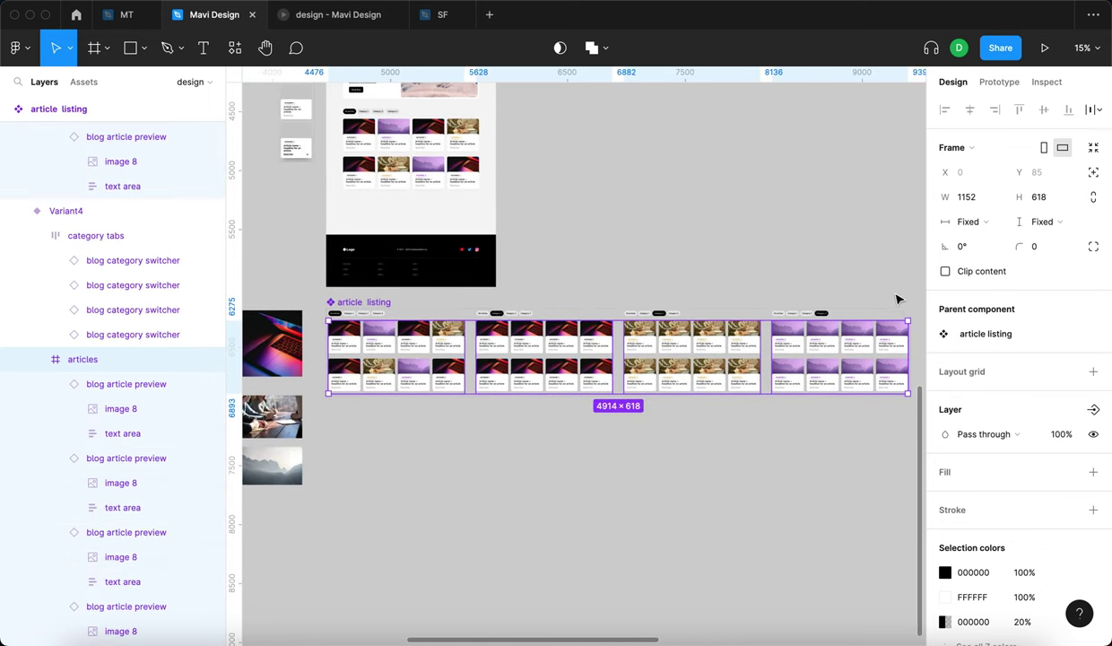
left_click(410, 362)
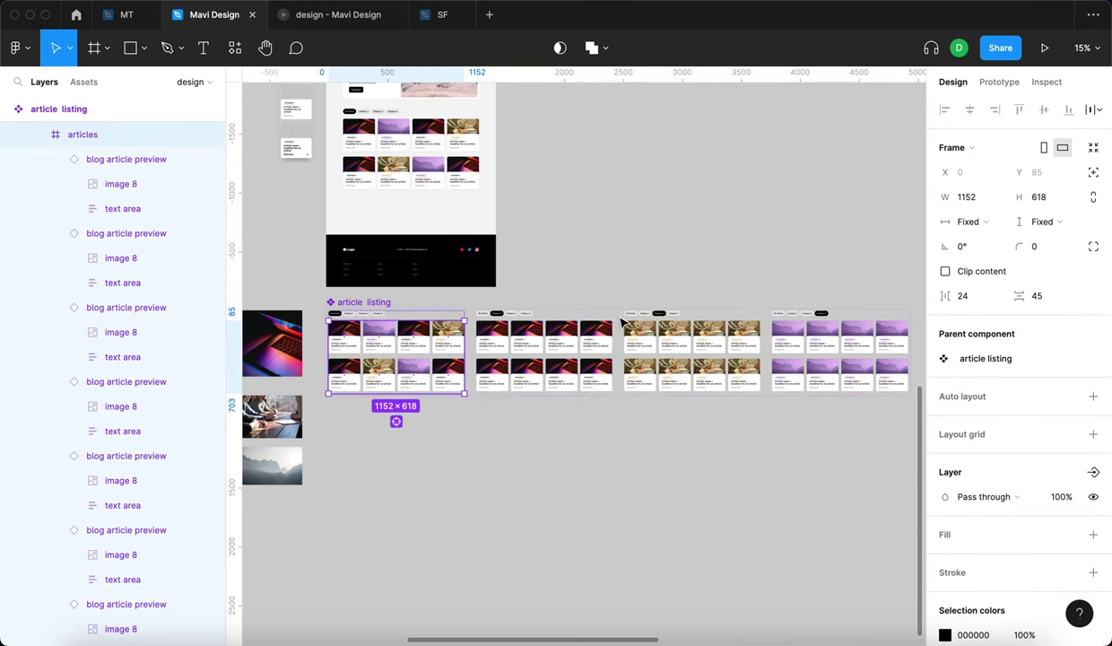
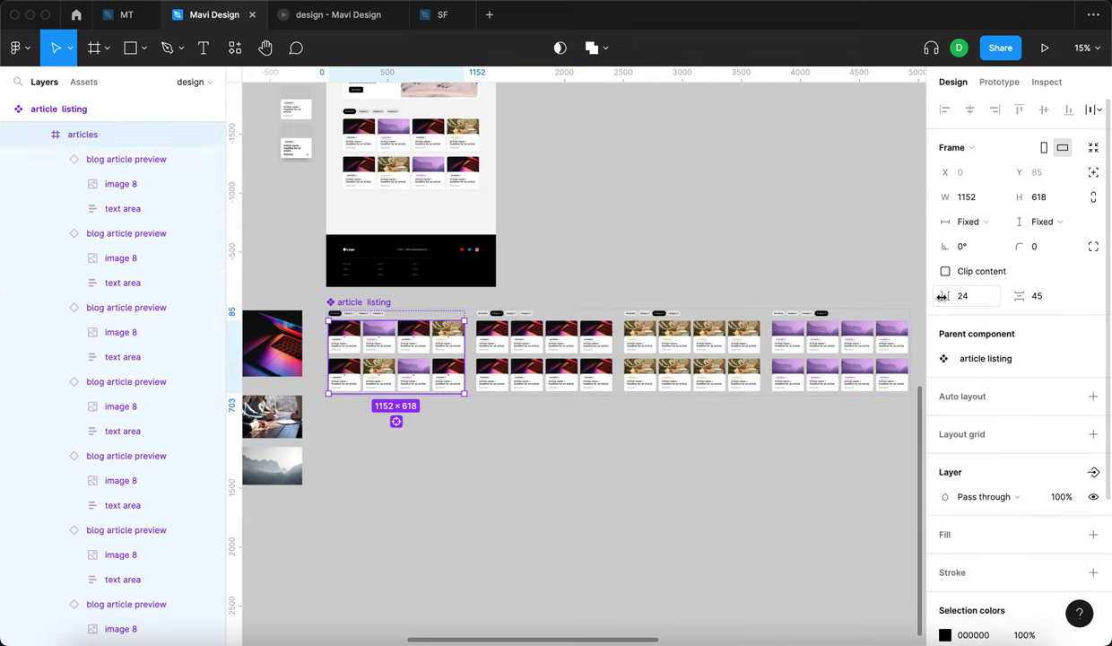
left_click(395, 421)
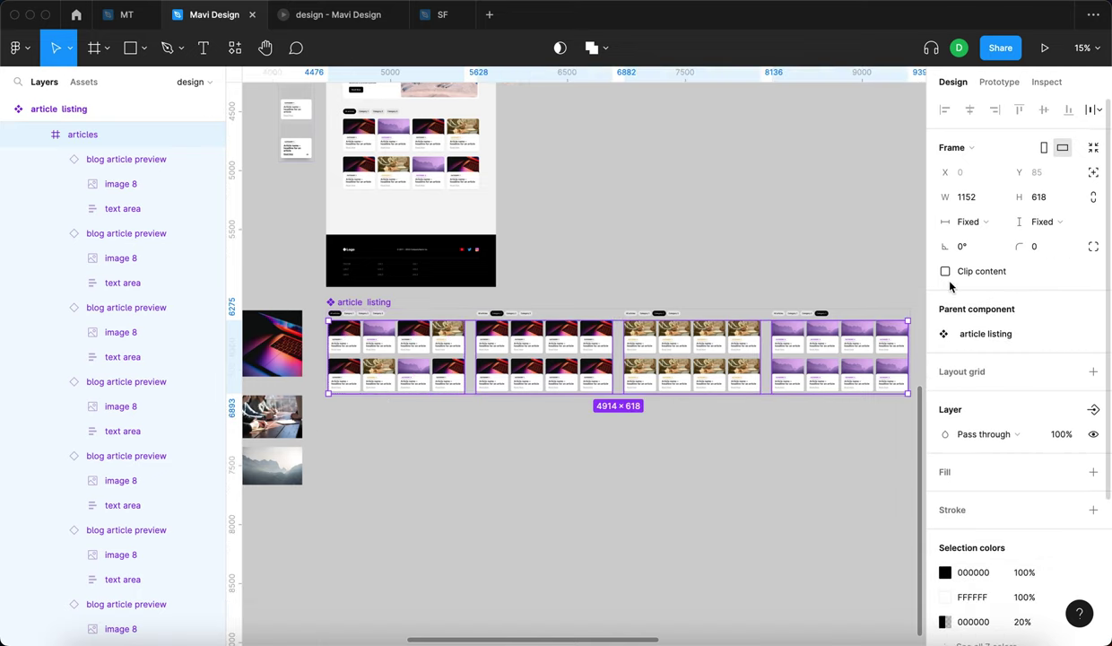
Set the vertical spacing between card rows to 24 in the All articles and Category 1 variants of the article listing.
left_click(426, 373)
scroll(345, 351, "up", 5)
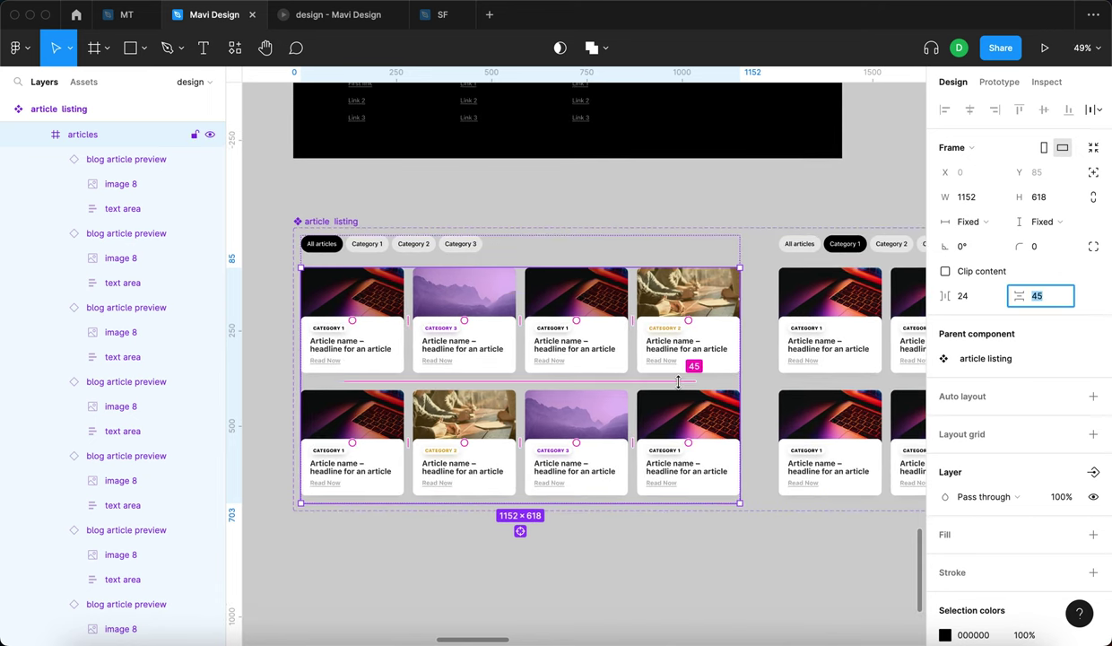
left_click(844, 376)
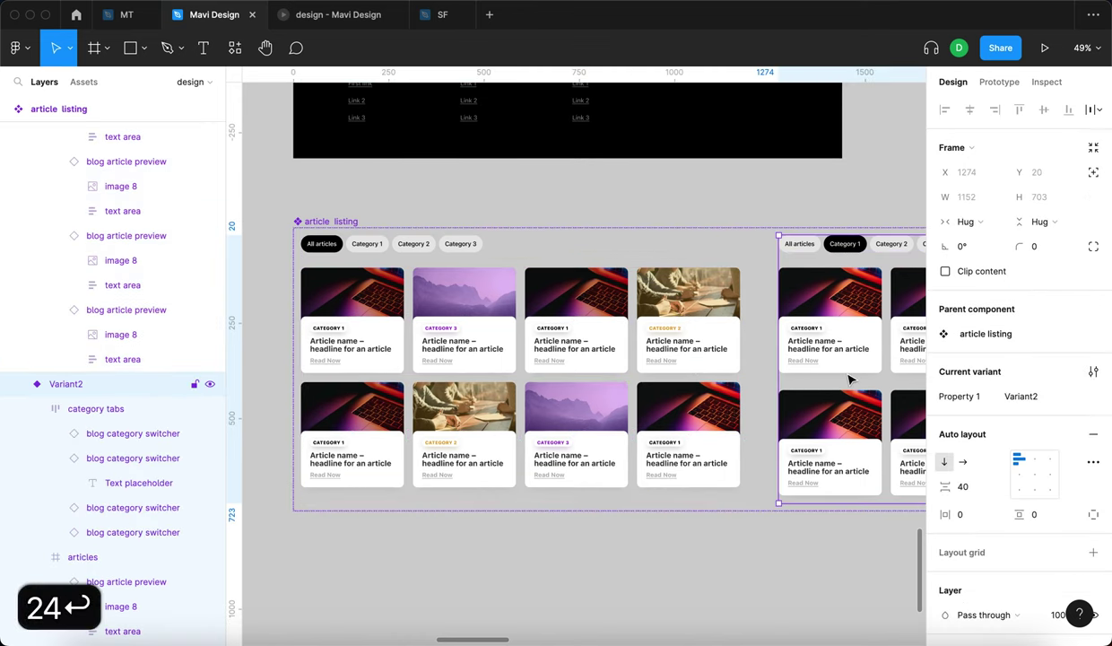
left_click(844, 374)
left_click(1054, 298)
type("24")
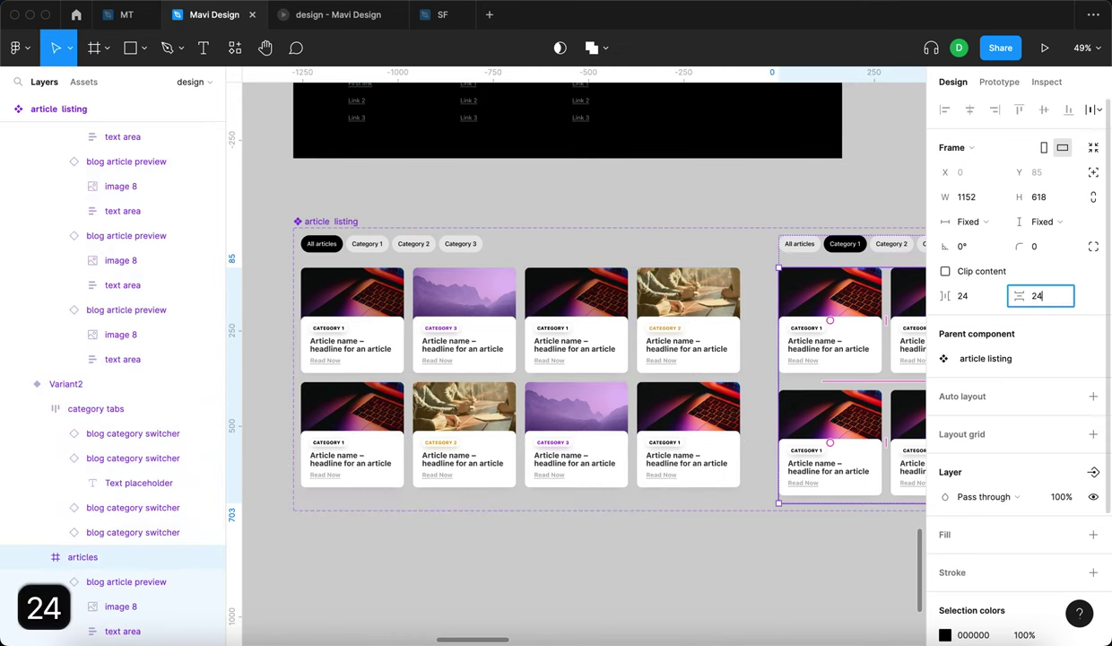
key("Return")
Set the vertical spacing between card rows to 24 in the Category 2 and Category 3 variants of the article listing.
scroll(834, 314, "right", 10)
type("4")
key("Return")
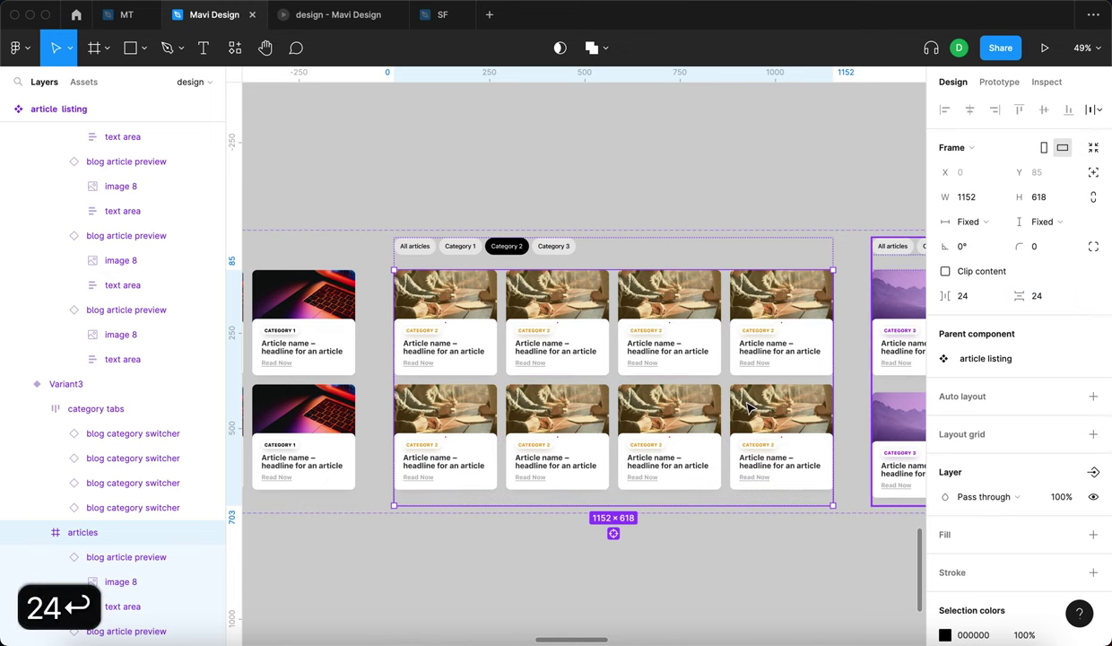
scroll(770, 395, "right", 4)
double_click(771, 393)
left_click(1040, 298)
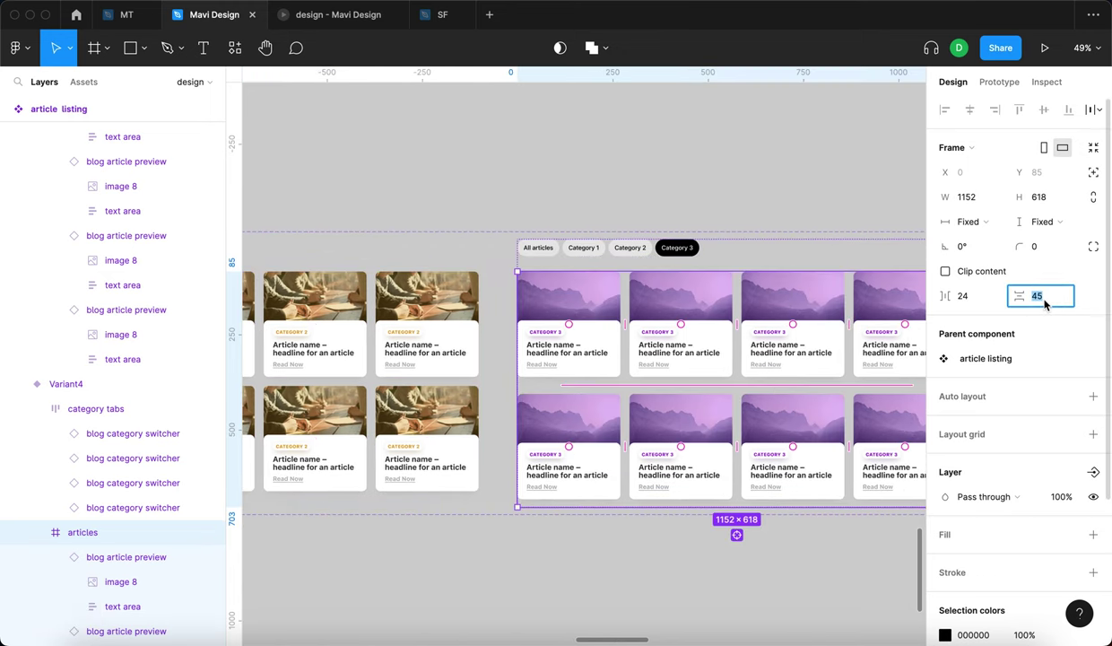
type("24")
key("Return")
left_click(753, 148)
scroll(753, 149, "down", 4)
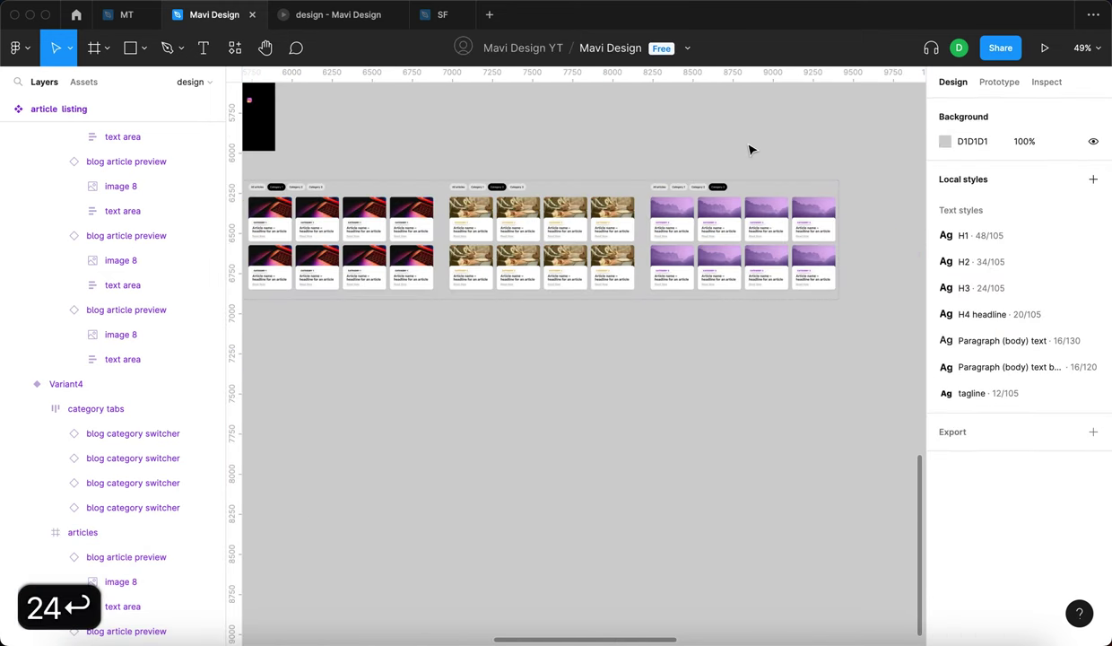
scroll(752, 148, "left", 3)
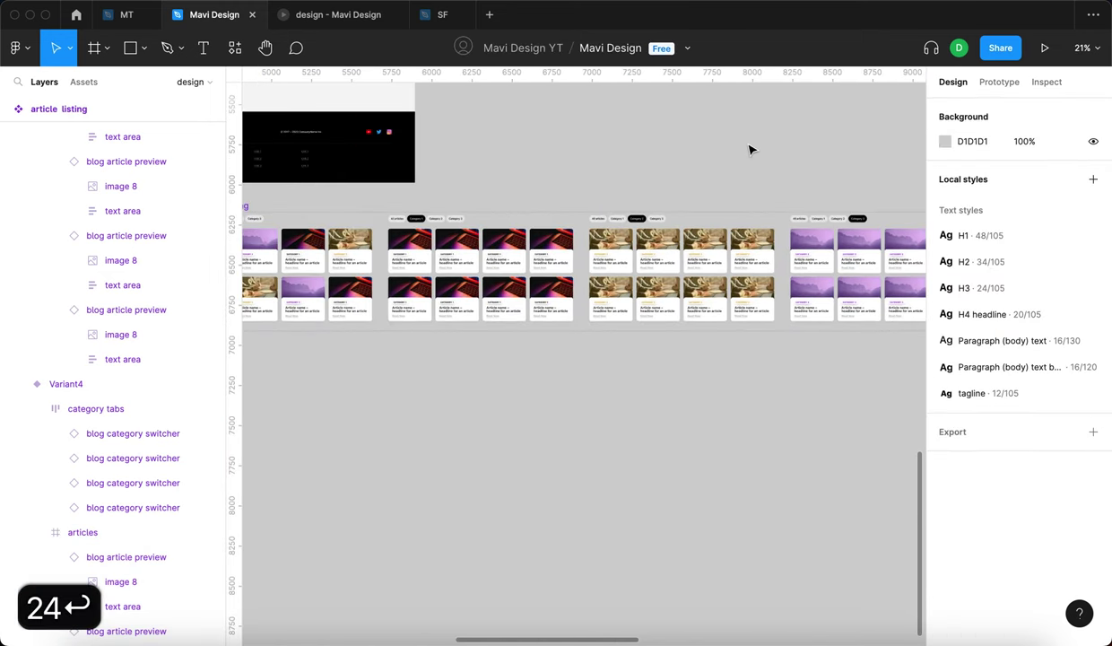
Check the row spacing in the prototype preview, filtering the articles by Category 1 and Category 2.
left_click(340, 16)
scroll(552, 211, "down", 4)
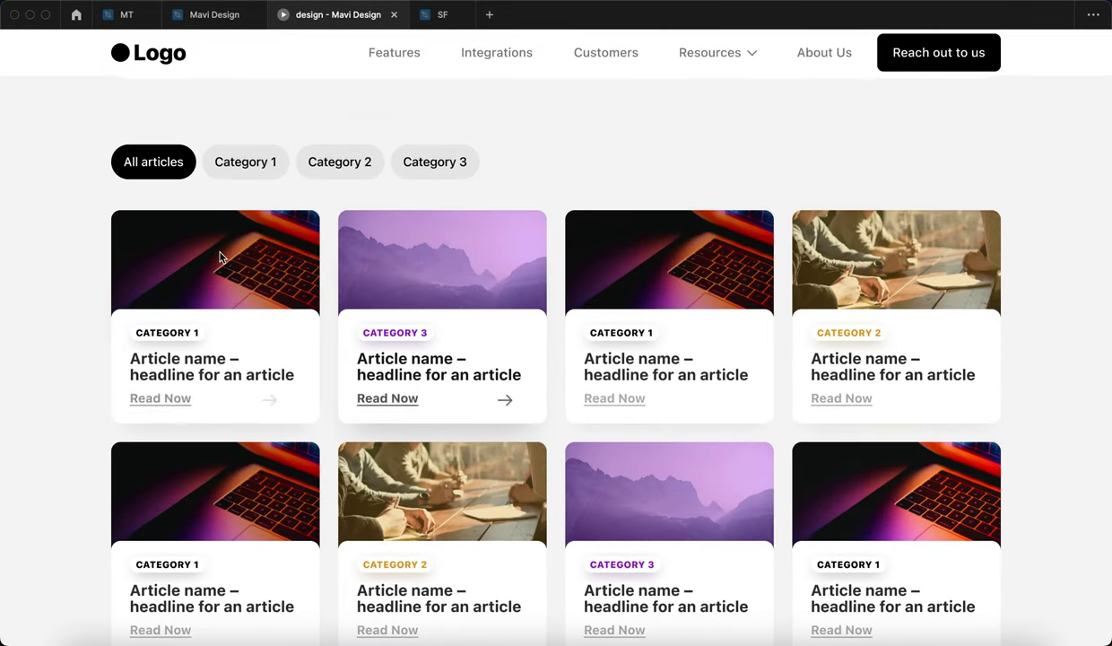
scroll(690, 507, "up", 3)
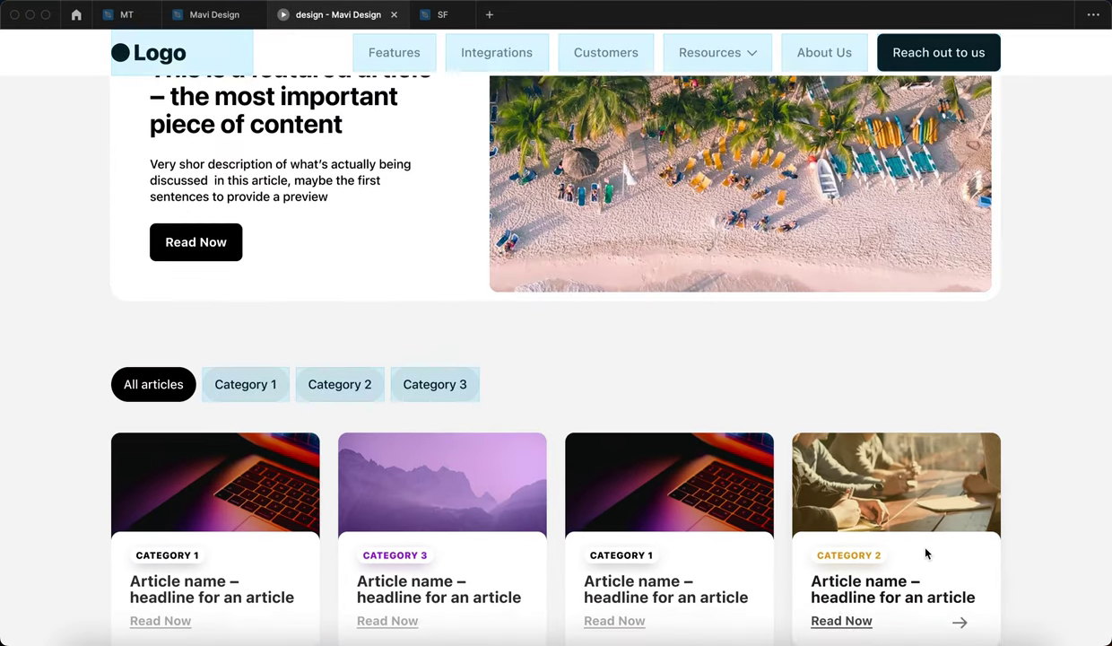
left_click(267, 394)
scroll(449, 391, "down", 5)
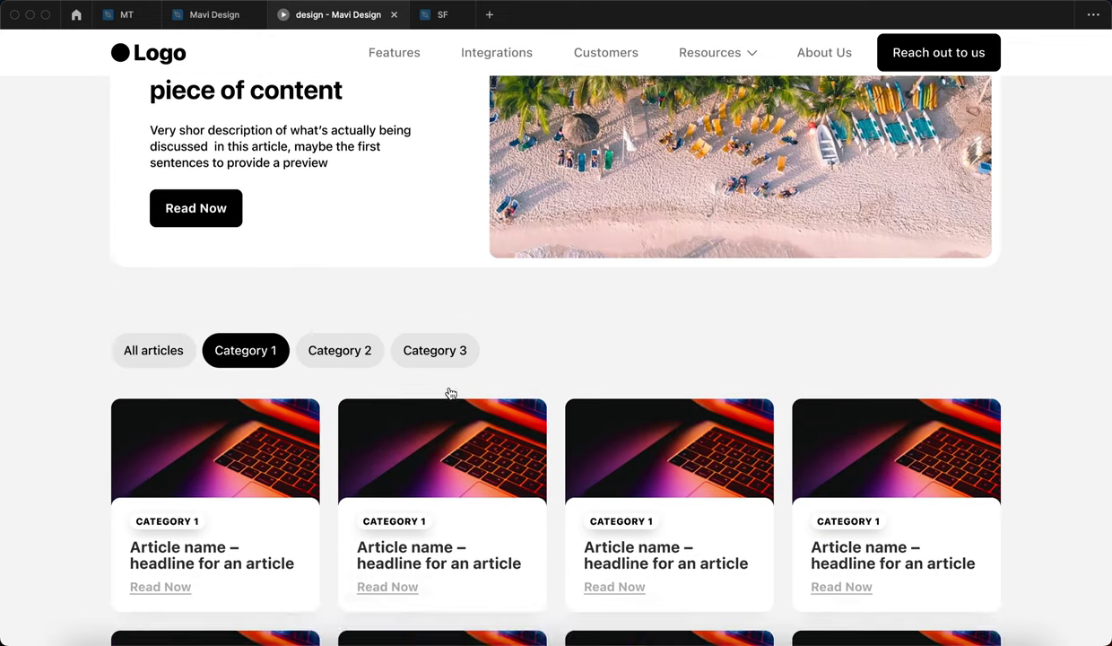
left_click(343, 175)
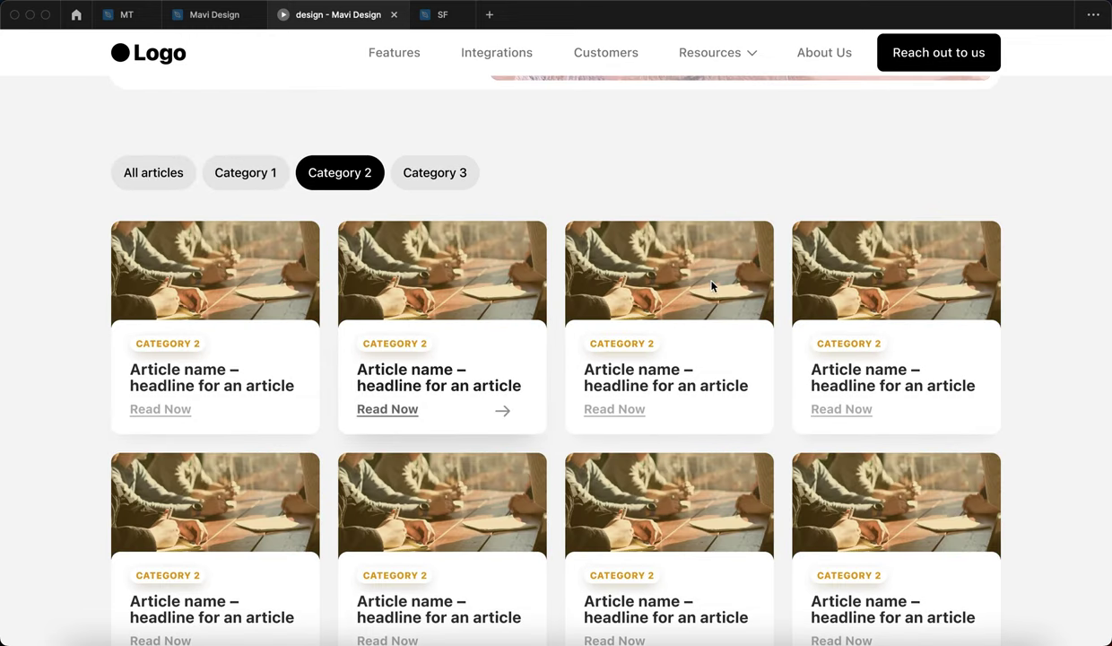
Copy the drop shadow of the Default blog article preview card in the design file and paste it onto the featured article card.
key("ctrl+shift+Tab")
scroll(473, 450, "up", 5)
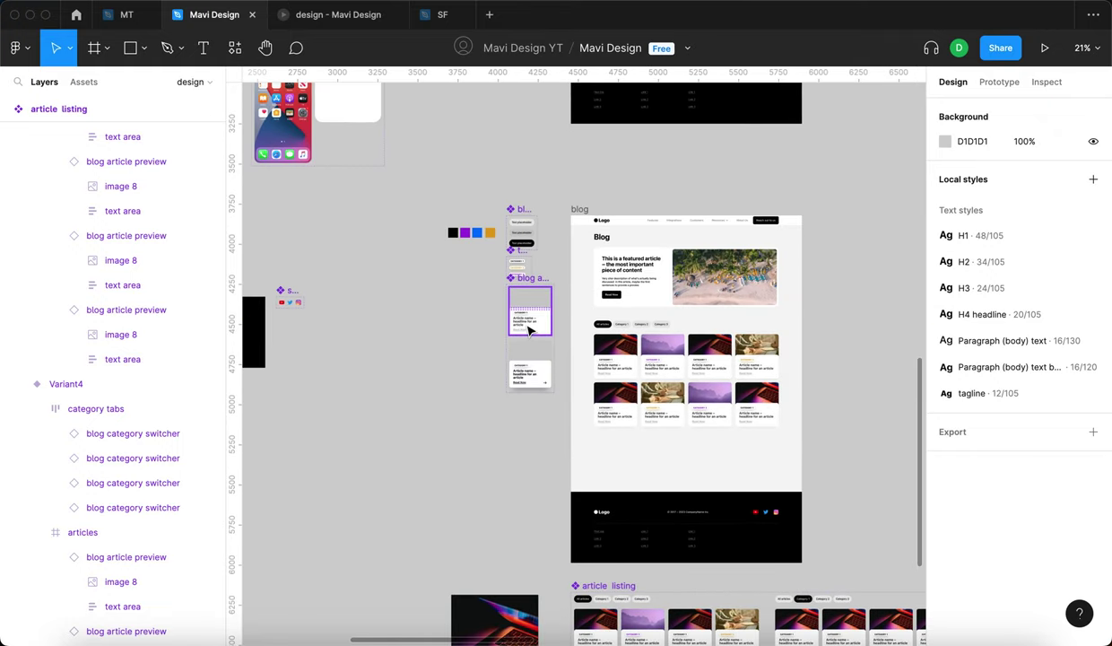
left_click(529, 318)
scroll(528, 317, "up", 5)
scroll(964, 461, "down", 5)
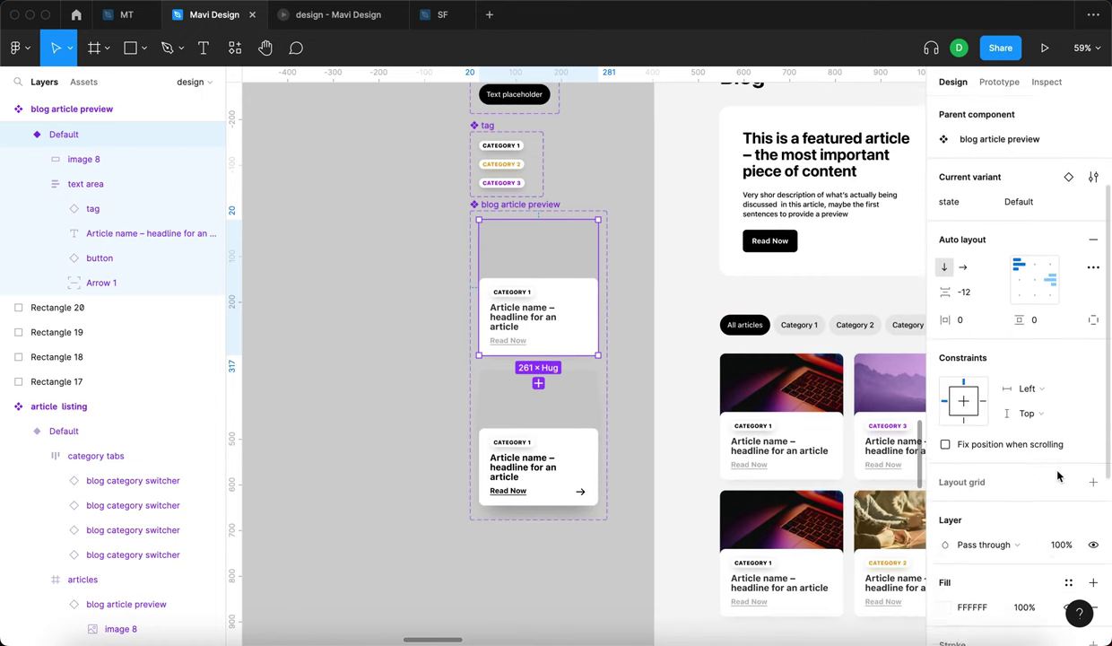
left_click(930, 557)
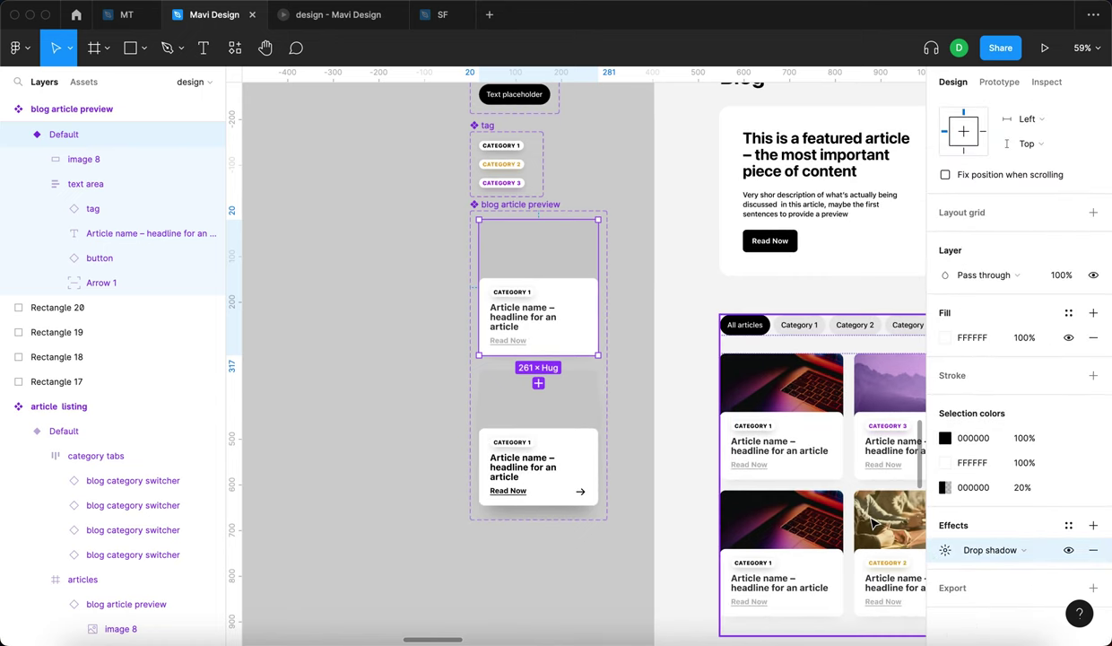
key("super+c")
scroll(656, 333, "right", 5)
left_click(610, 222)
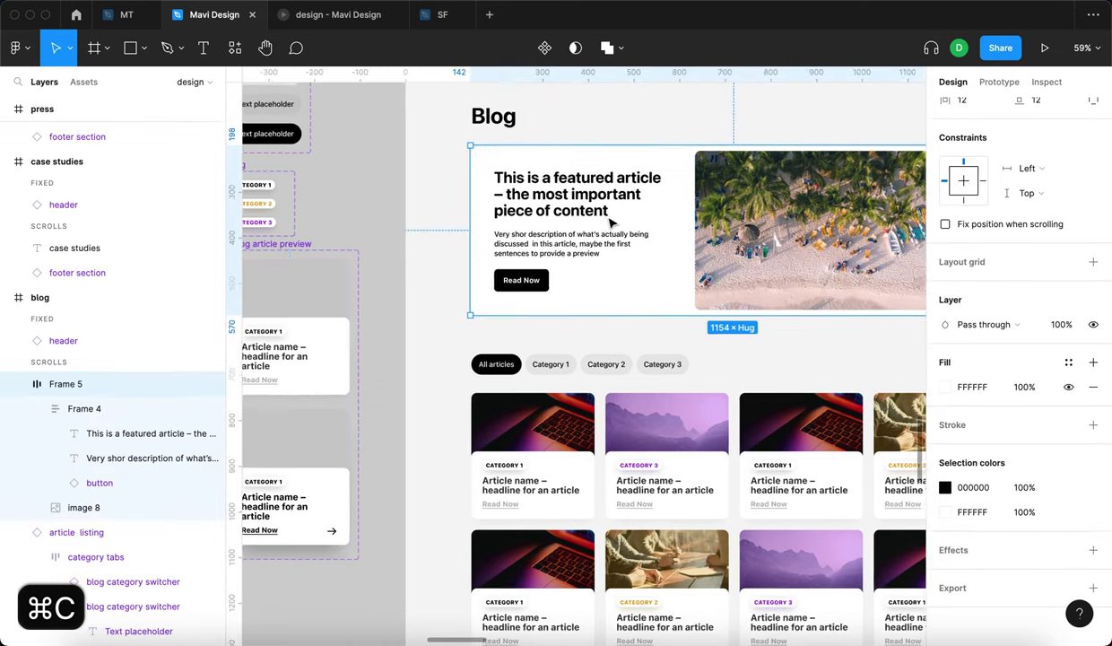
scroll(610, 223, "right", 4)
key("super+v")
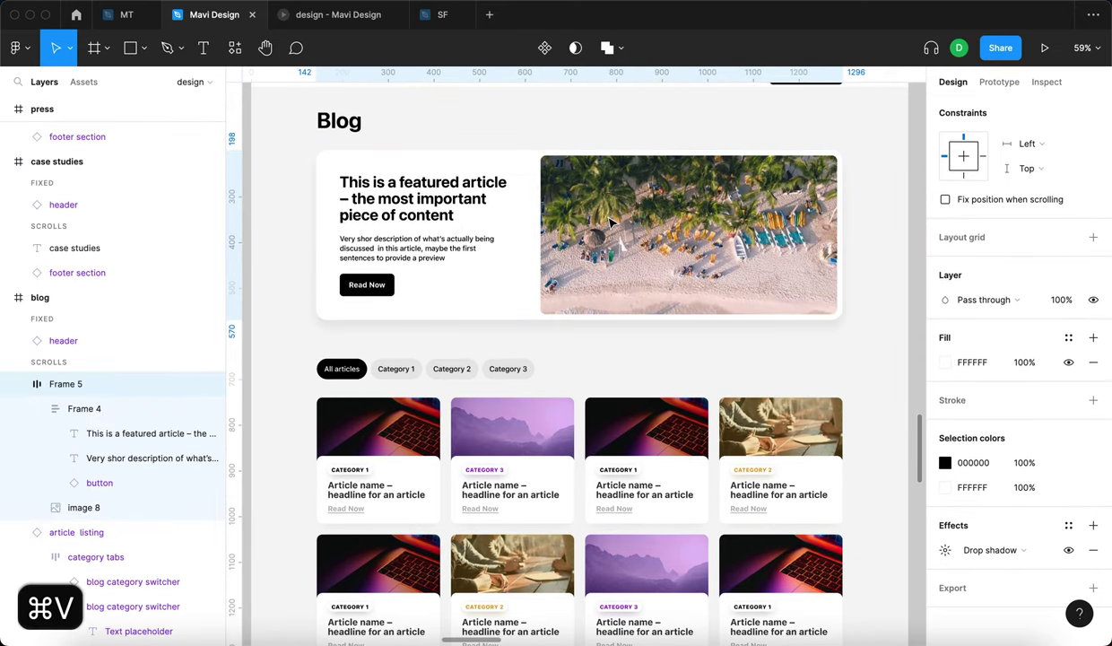
Copy the Default blog article preview's drop shadow again for the featured article card and clear the selection.
scroll(583, 268, "left", 5)
left_click(392, 385)
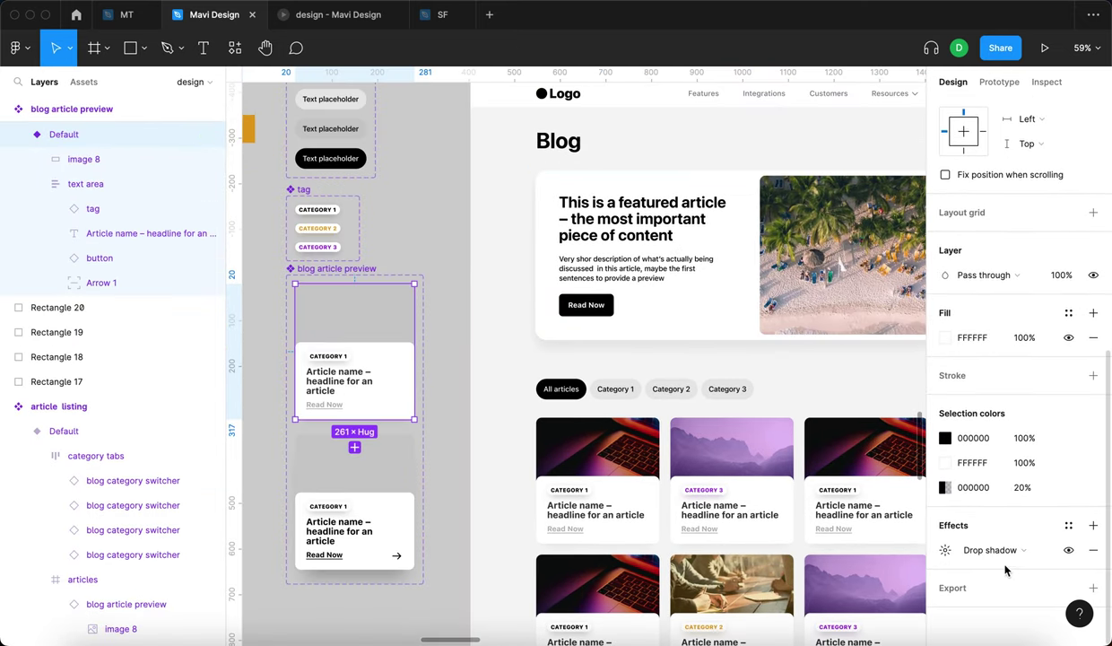
key("super+c")
key("super+c")
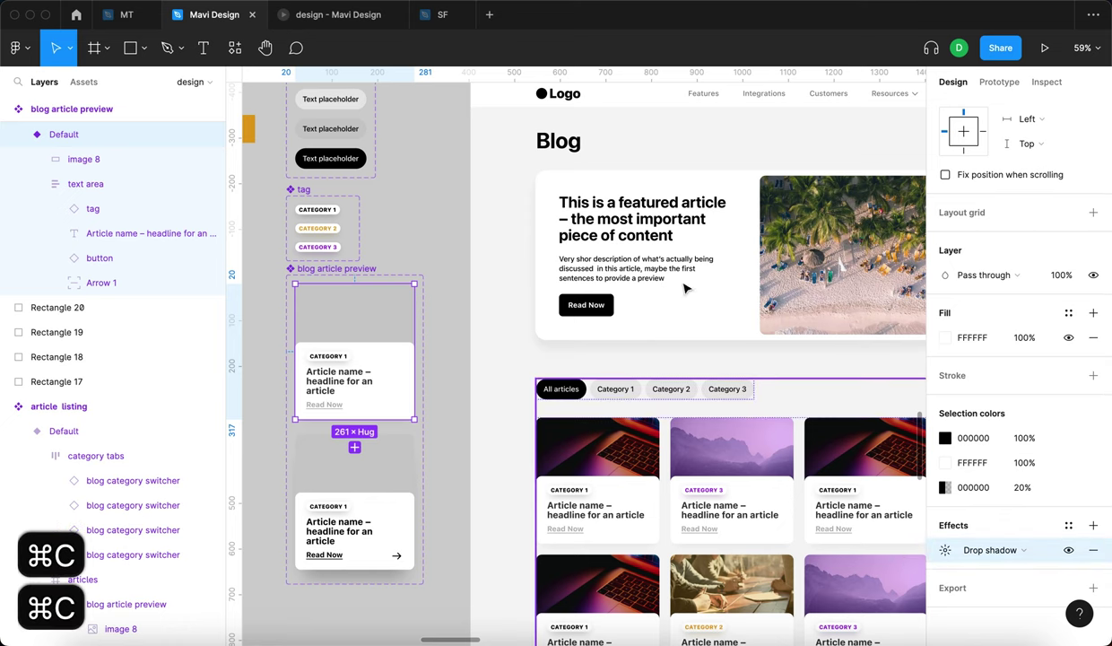
left_click(843, 298)
left_click(501, 253)
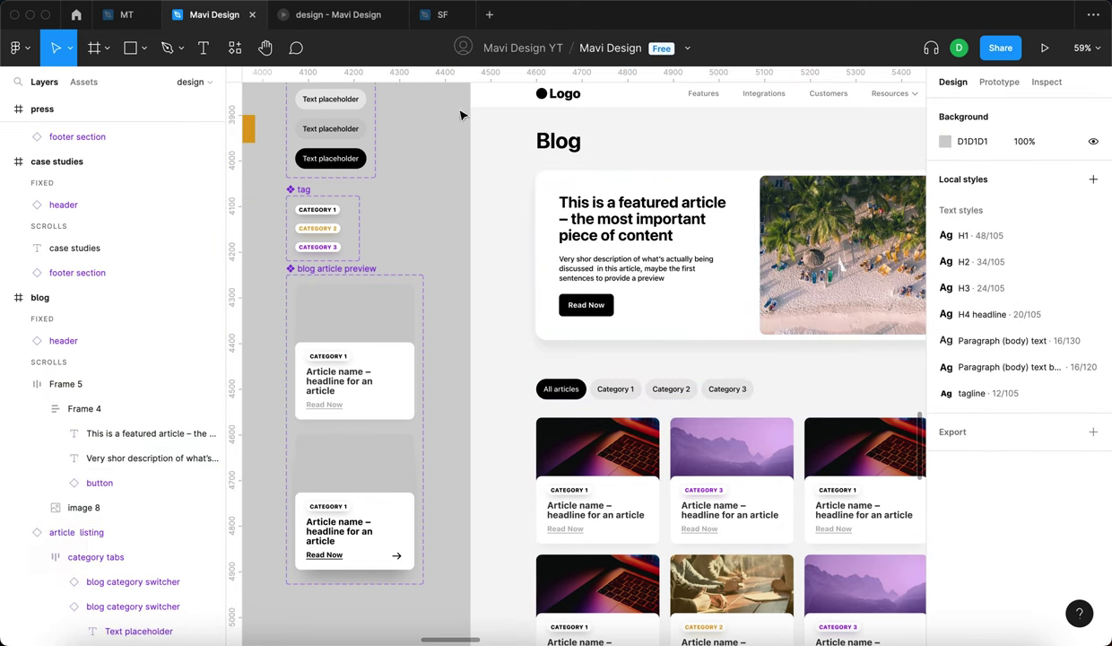
Check the featured article card's shadow in the prototype preview.
left_click(314, 16)
left_click(1059, 260)
scroll(1058, 260, "down", 2)
scroll(1059, 260, "up", 2)
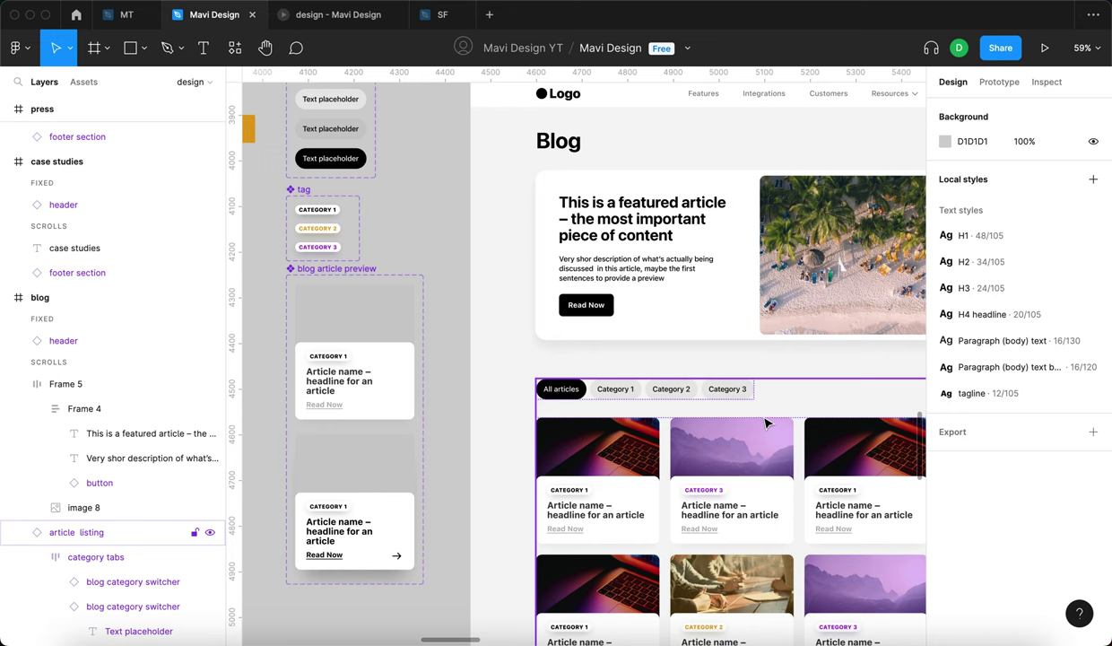
Set the Y offset of the featured article card's drop shadow to 36.
left_click(735, 290)
scroll(735, 290, "right", 2)
scroll(735, 291, "down", 1)
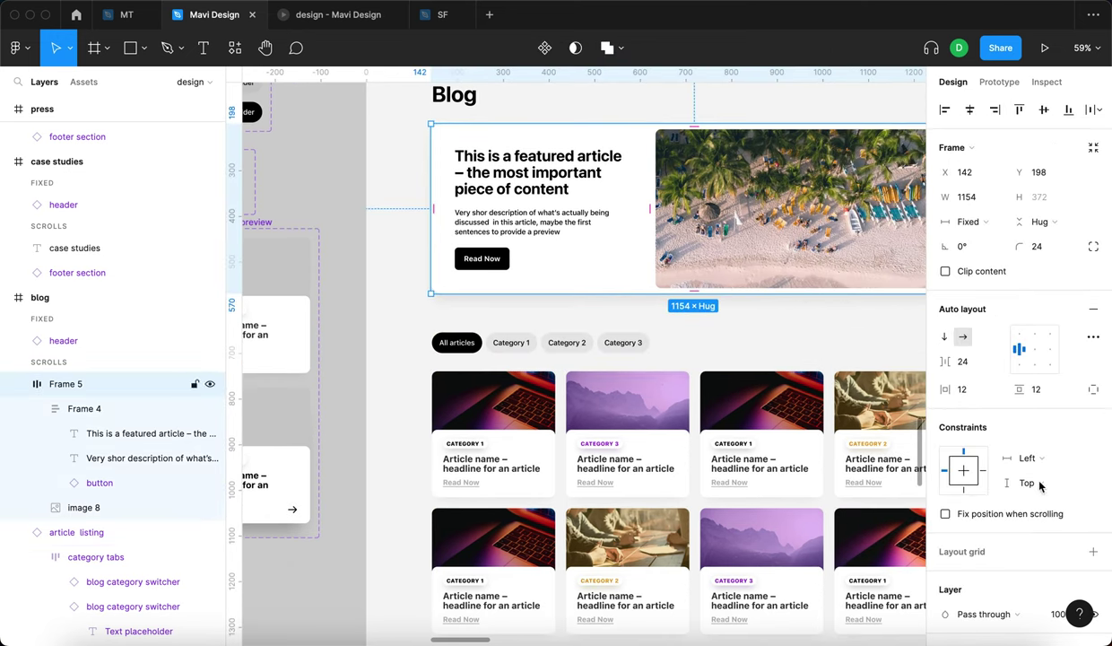
scroll(1068, 514, "down", 4)
left_click(947, 551)
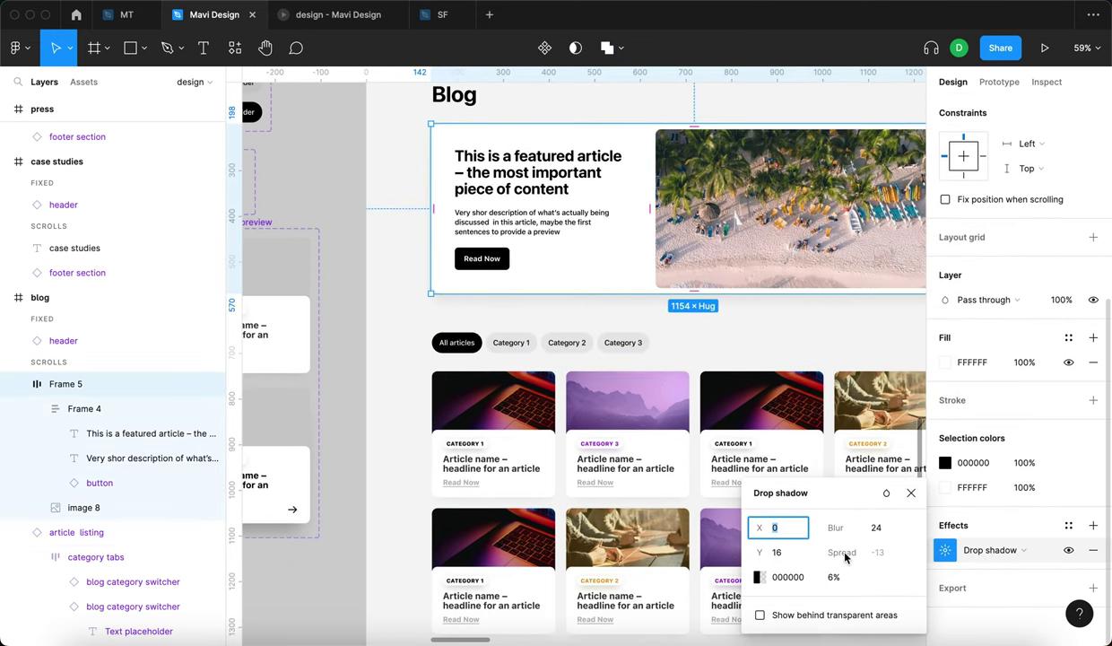
left_click(786, 556)
key("shift+Up")
key("shift+Up")
key("shift+Down")
key("shift+Up")
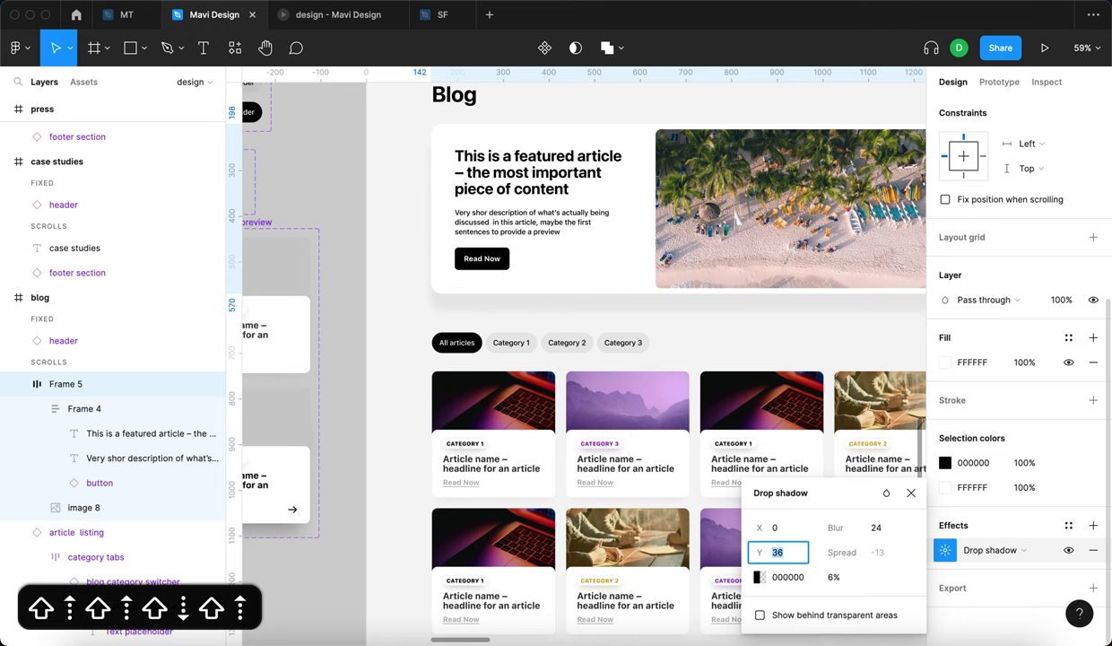
Turn on Clip content for the featured article card and set its drop shadow opacity to 12%.
scroll(948, 209, "up", 5)
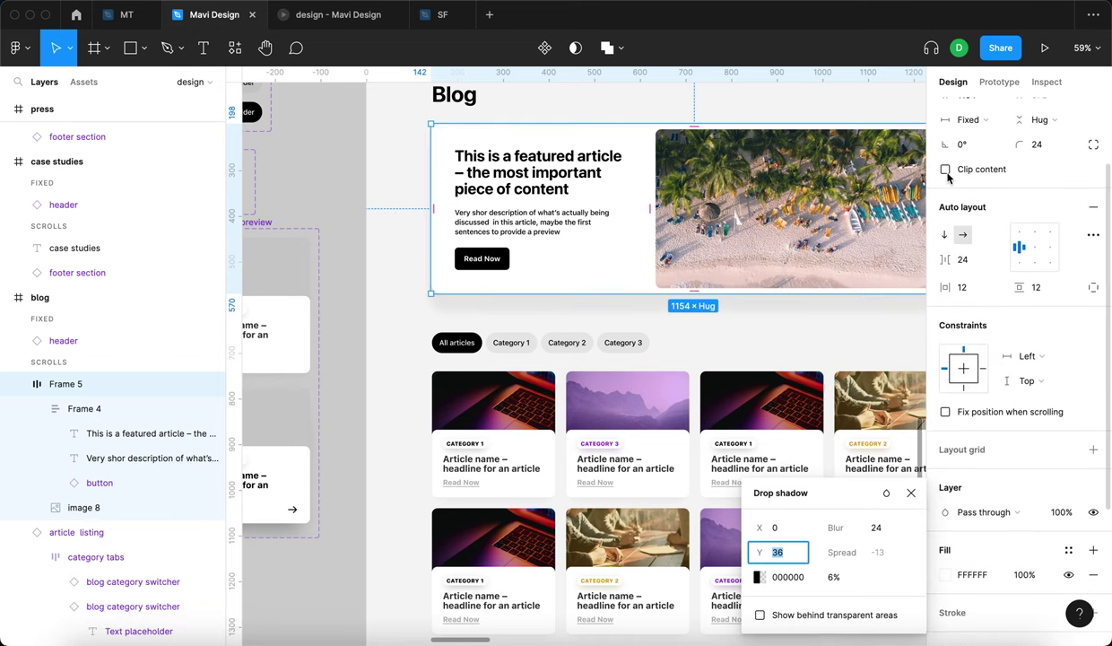
left_click(945, 169)
scroll(948, 560, "down", 5)
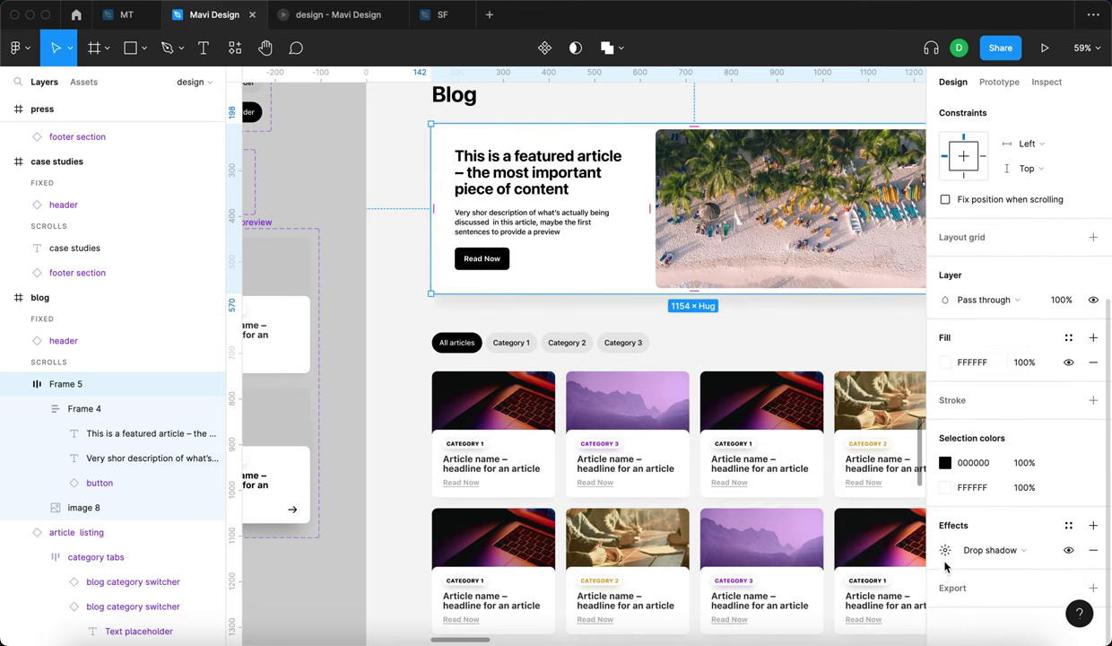
left_click(946, 550)
key("shift+Up")
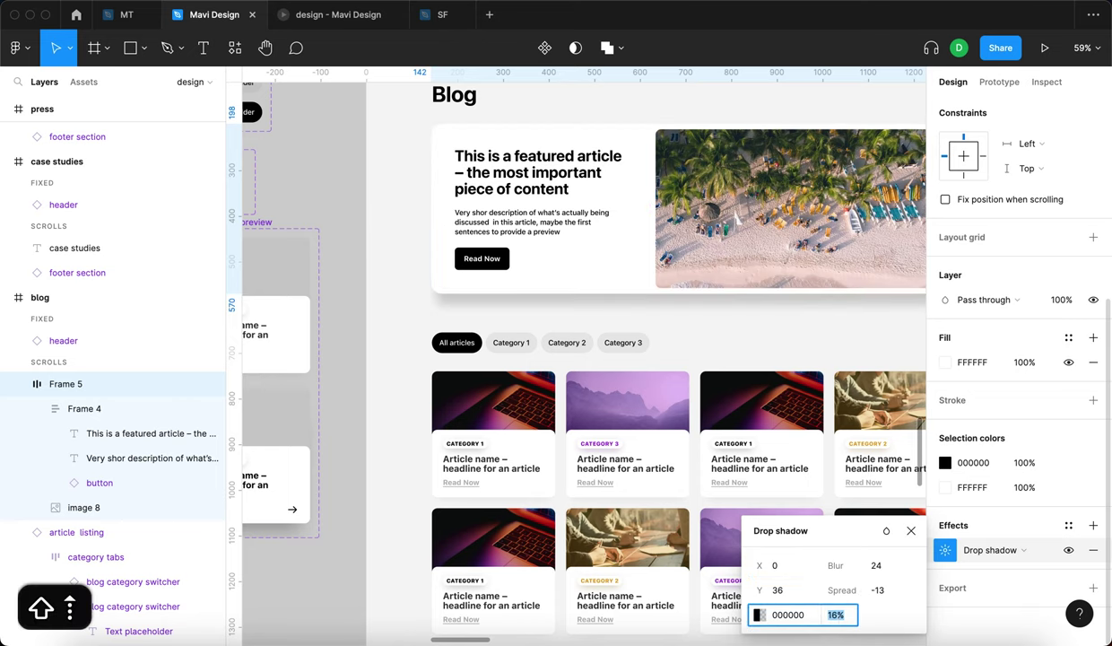
key("shift+Down")
key("shift+Up")
key("Down")
key("Down")
key("Down")
Set the featured article card's drop shadow to a Y offset of 46 and a blur of 64.
left_click(883, 575)
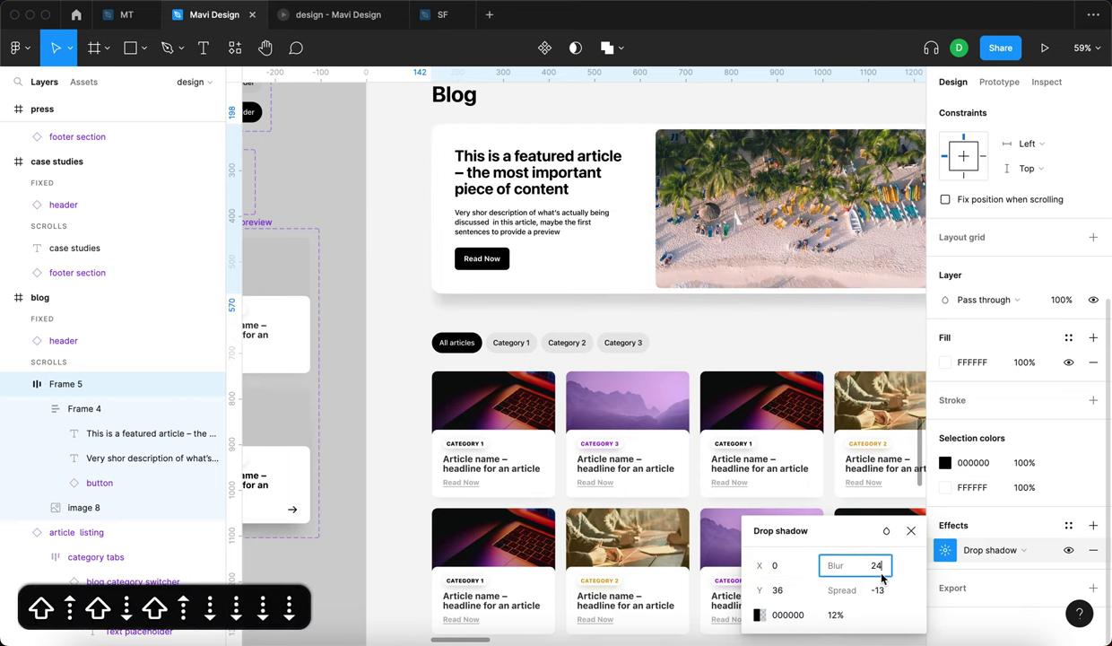
key("shift+Up")
key("shift+Up")
key("shift+Up")
scroll(836, 509, "right", 3)
left_click(788, 599)
key("shift+Up")
key("shift+Up")
key("shift+Up")
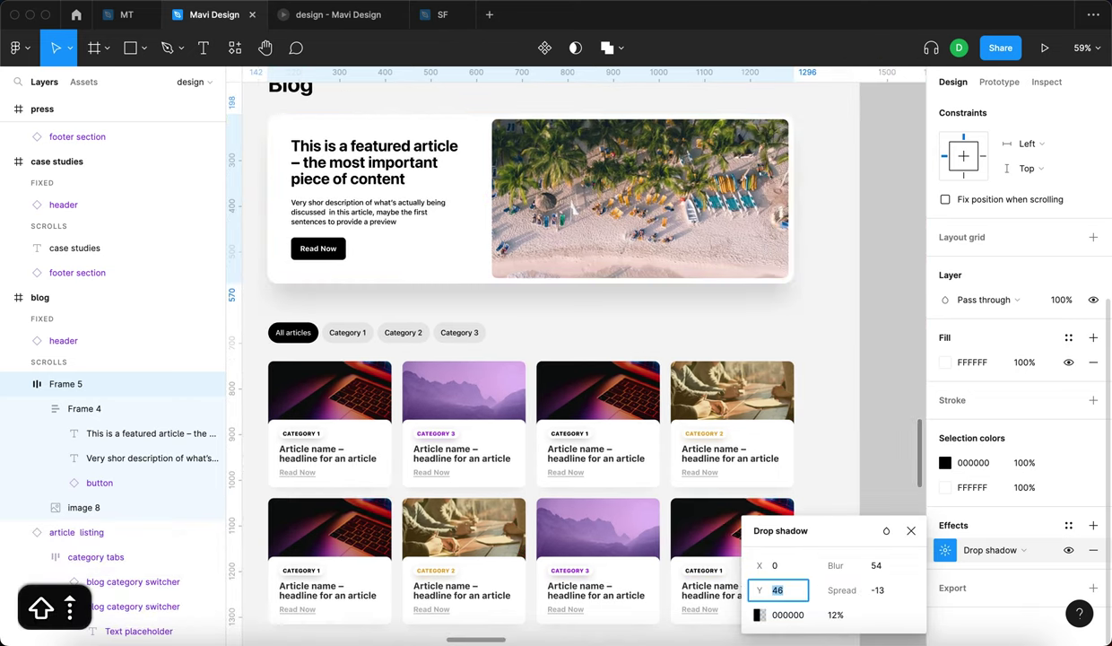
left_click(877, 571)
key("shift+Up")
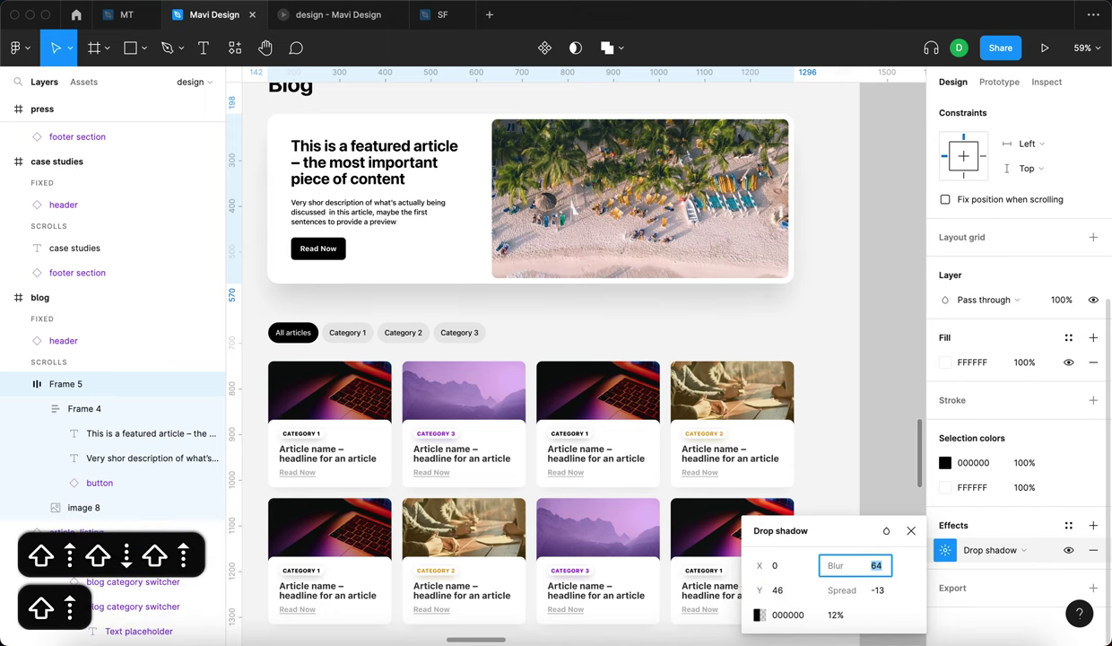
Lower the featured article card's shadow opacity by one percentage point and clear the selection.
left_click(840, 616)
key("Down")
key("Down")
key("Up")
key("Return")
left_click(578, 309)
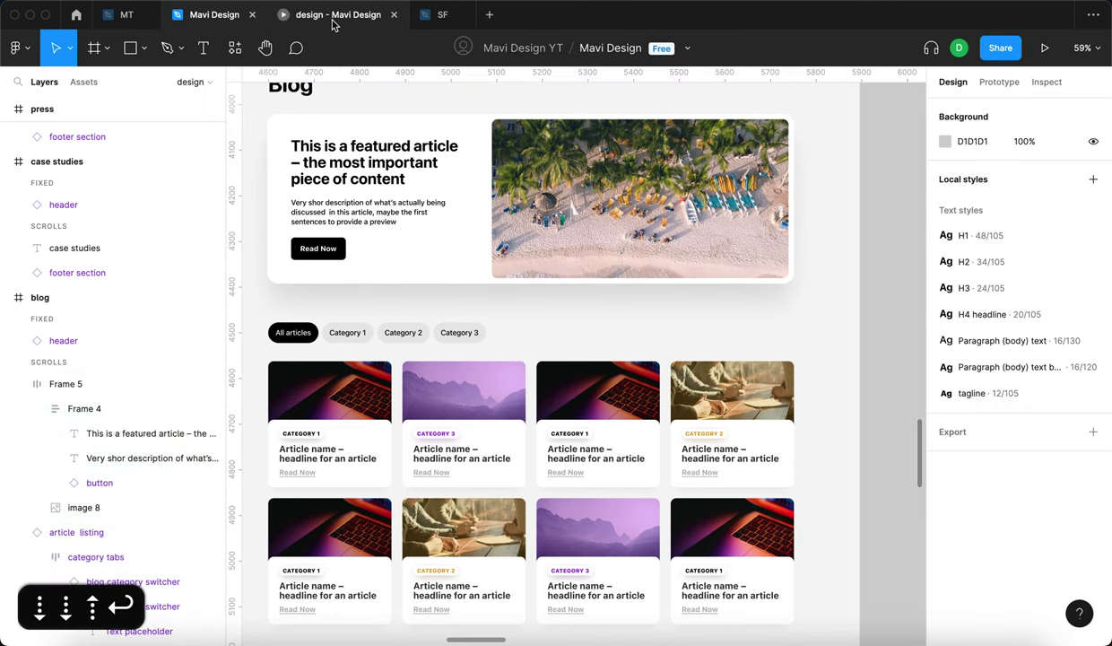
Review the featured article card's softened shadow in the prototype preview.
left_click(332, 15)
scroll(422, 236, "down", 1)
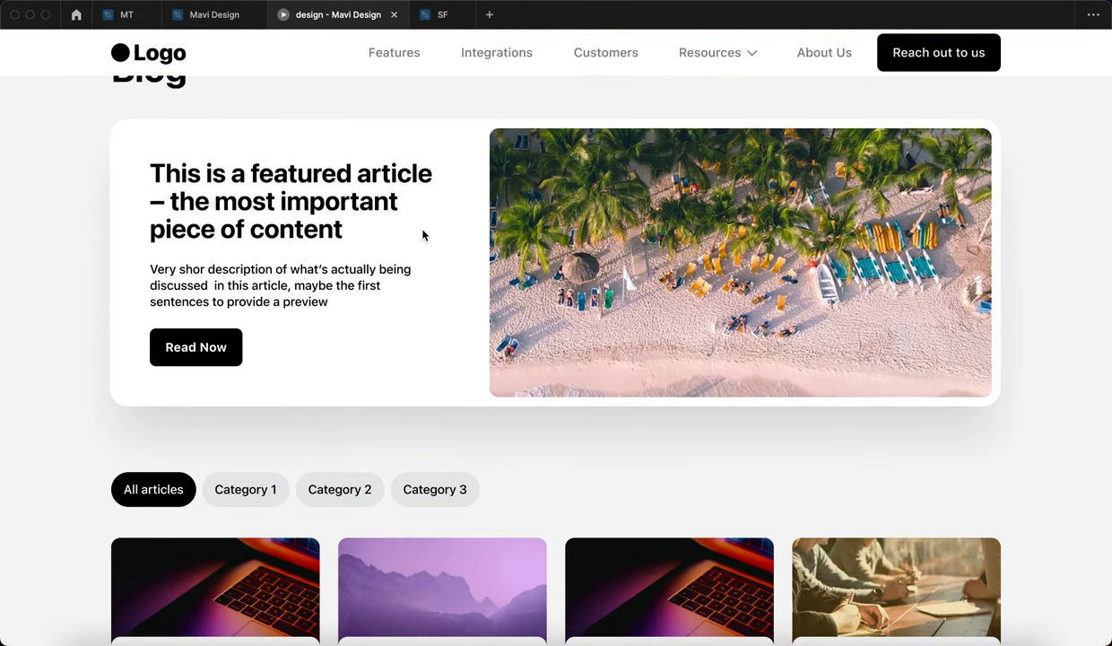
scroll(413, 215, "up", 1)
left_click(446, 154)
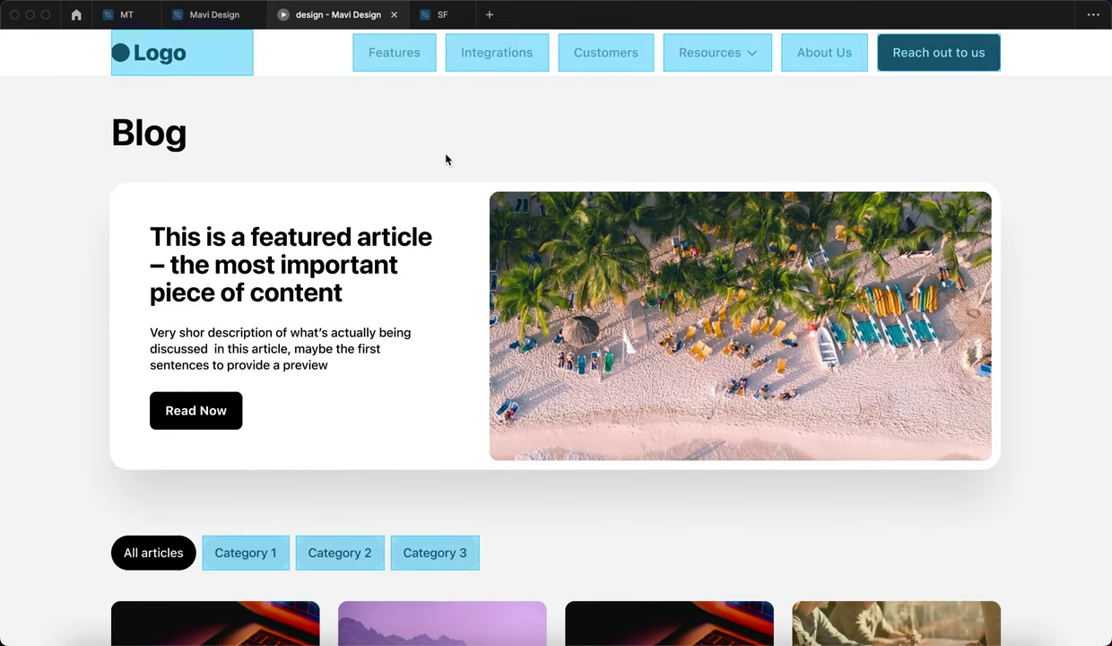
Return to the design file and set the featured article description's layer opacity to 60%.
left_click(201, 16)
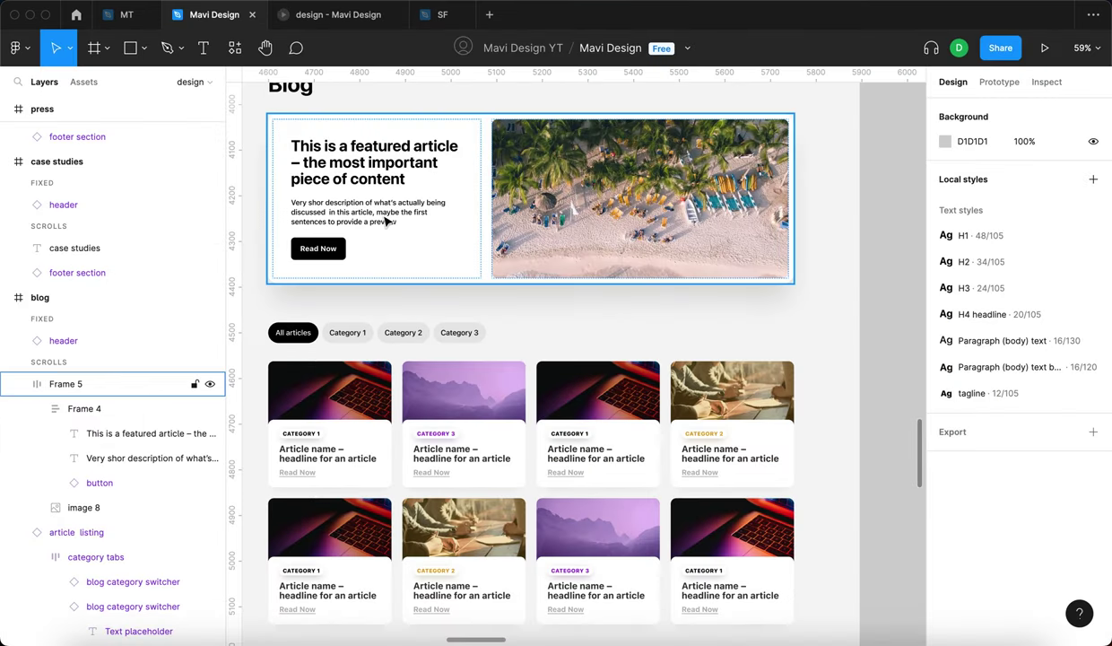
double_click(388, 220)
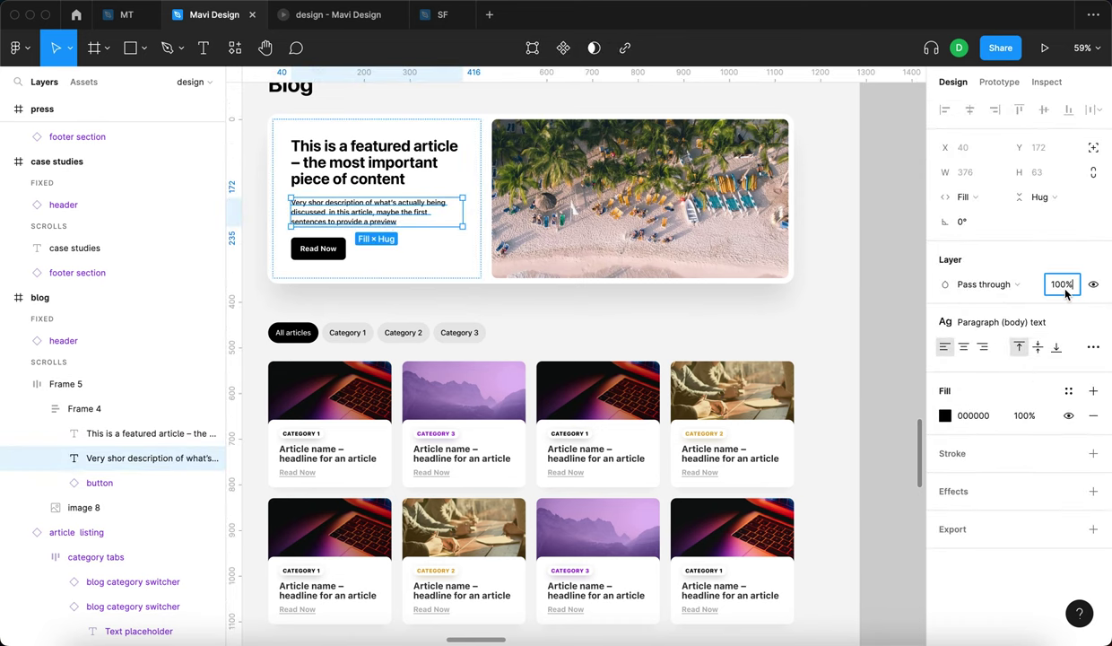
scroll(368, 154, "left", 3)
key("shift+Down")
key("shift+Down")
key("shift+Down")
key("shift+Down")
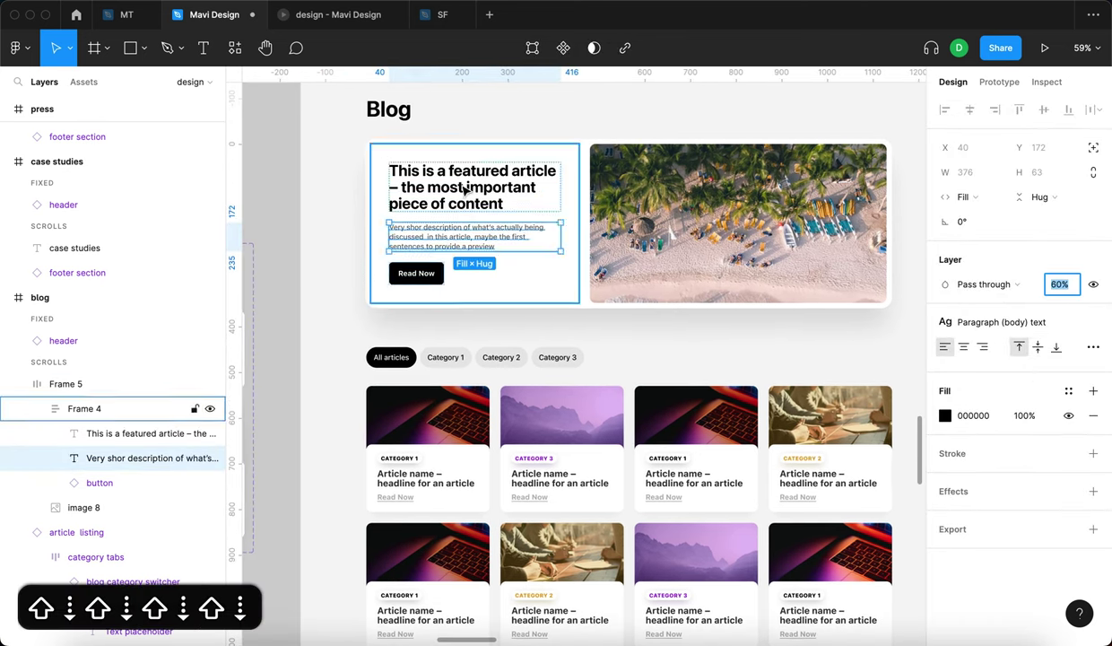
key("Return")
Correct the misspelled word "shor" to "short" in the featured article description.
scroll(464, 188, "up", 5)
scroll(485, 259, "down", 2)
scroll(373, 305, "up", 5)
double_click(373, 305)
left_click(420, 271)
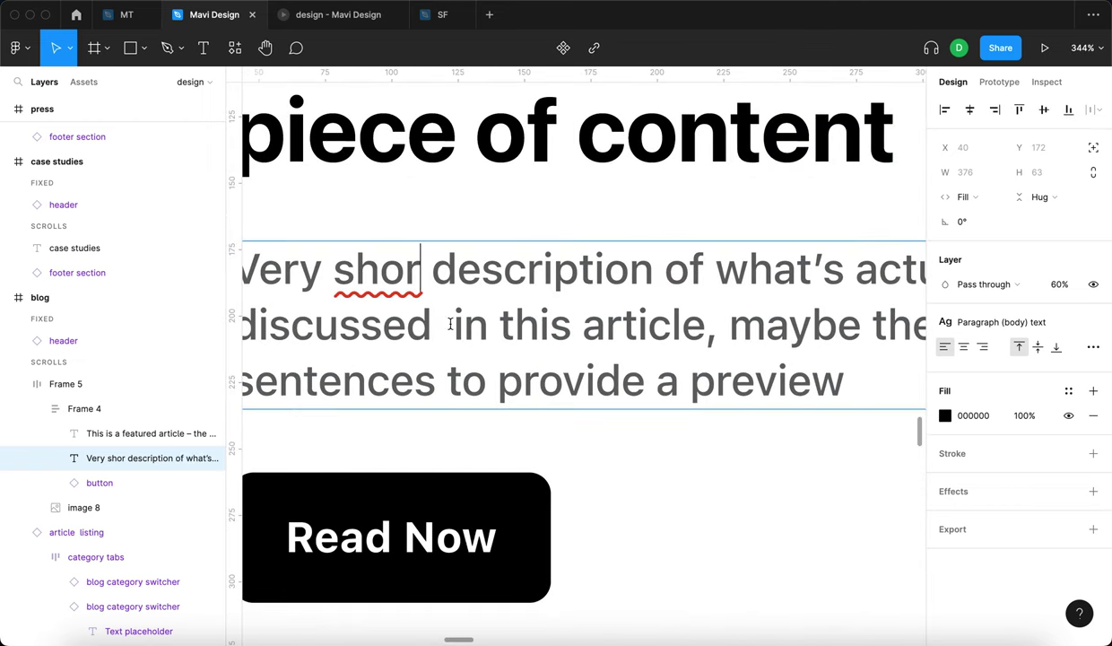
type("t")
key("Escape")
scroll(424, 248, "down", 10)
scroll(427, 252, "up", 6)
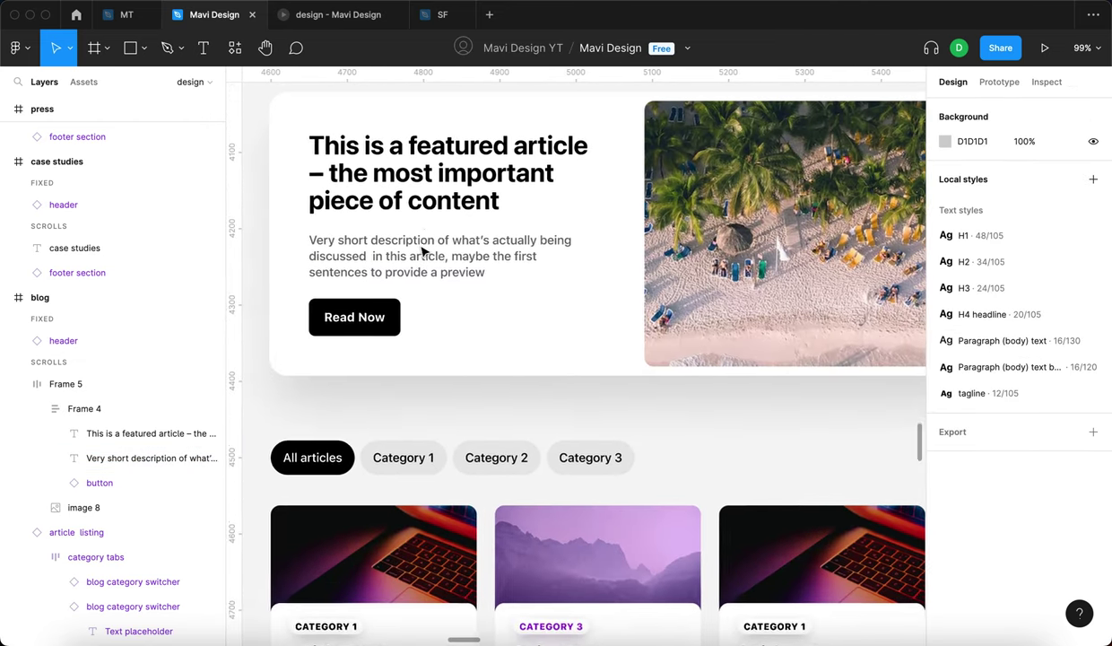
Set the featured article description's layer opacity to 50%.
left_click(497, 290)
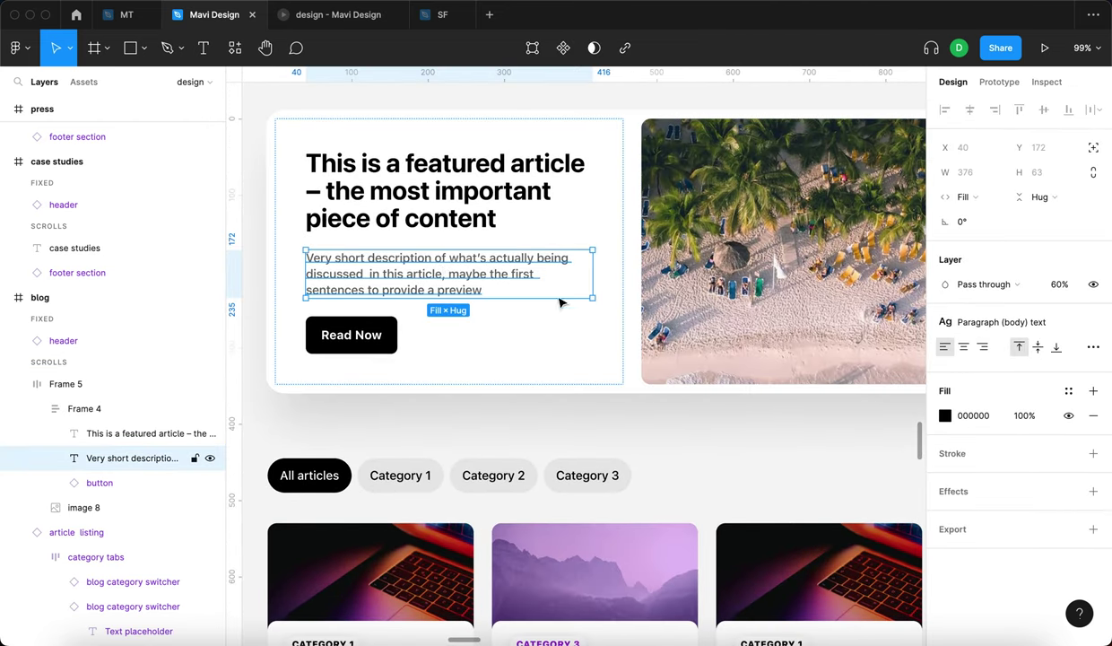
left_click(1057, 283)
type("50%")
key("Return")
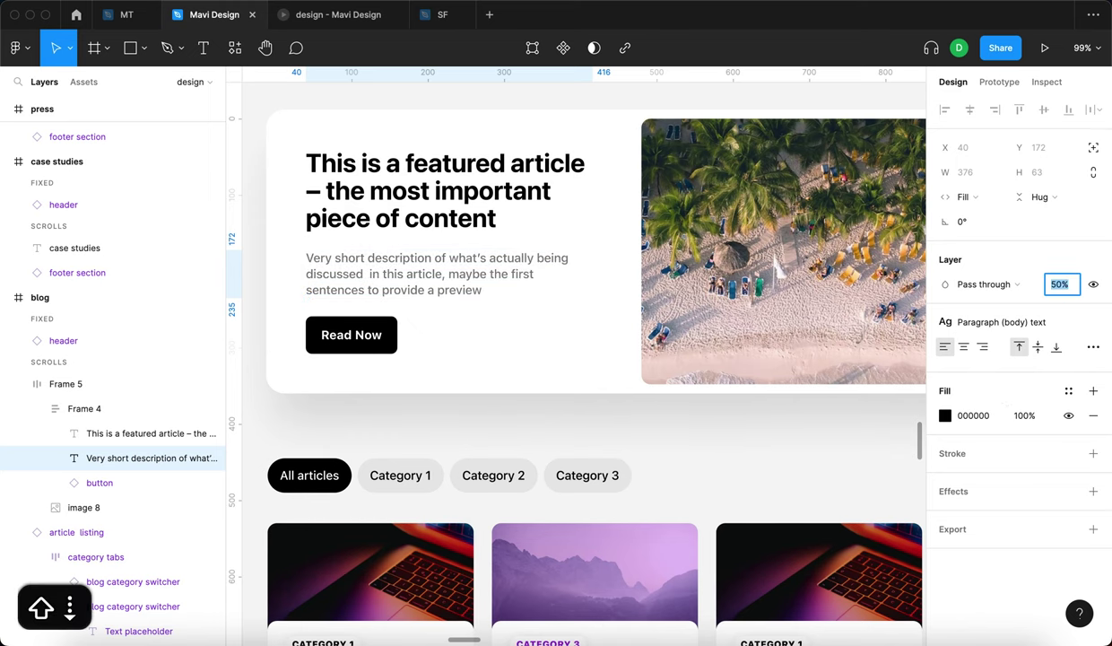
key("Return")
Select the articles frame in the Default variant of the article listing component and undo the last change.
scroll(379, 260, "down", 3)
left_click(294, 328)
scroll(292, 319, "down", 5)
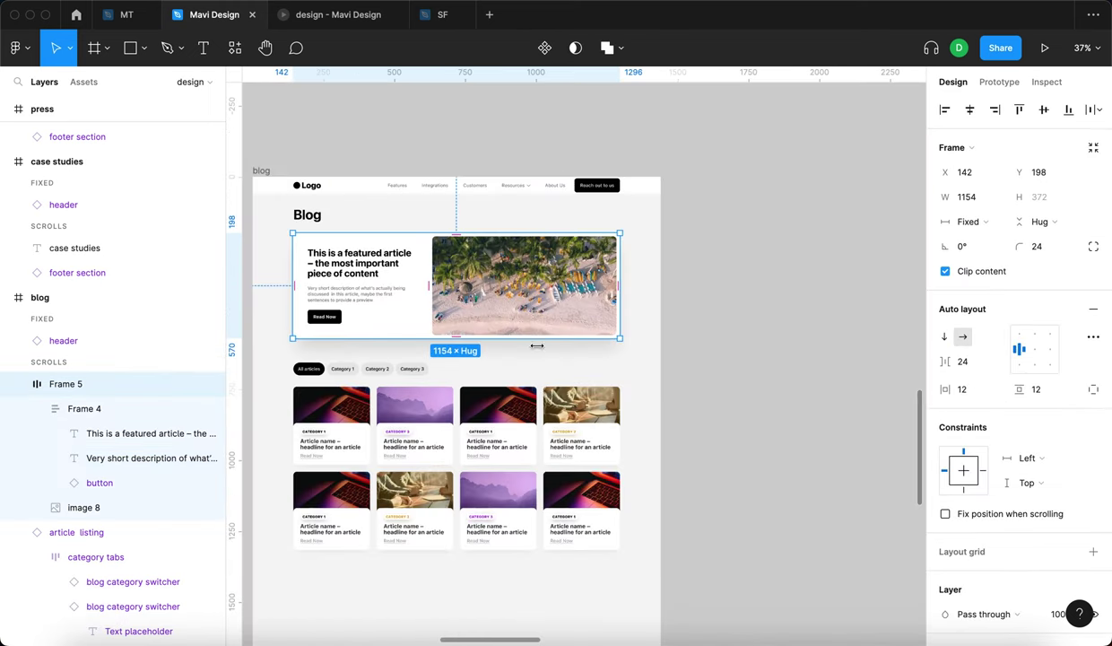
left_click(288, 291)
scroll(291, 289, "up", 5)
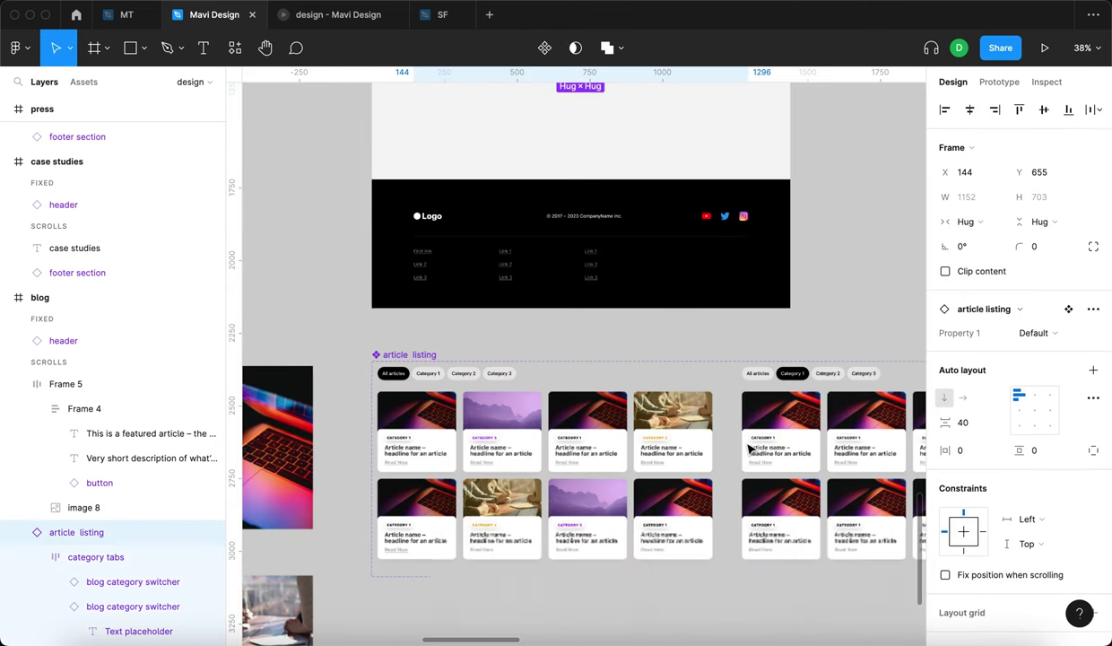
scroll(717, 422, "down", 3)
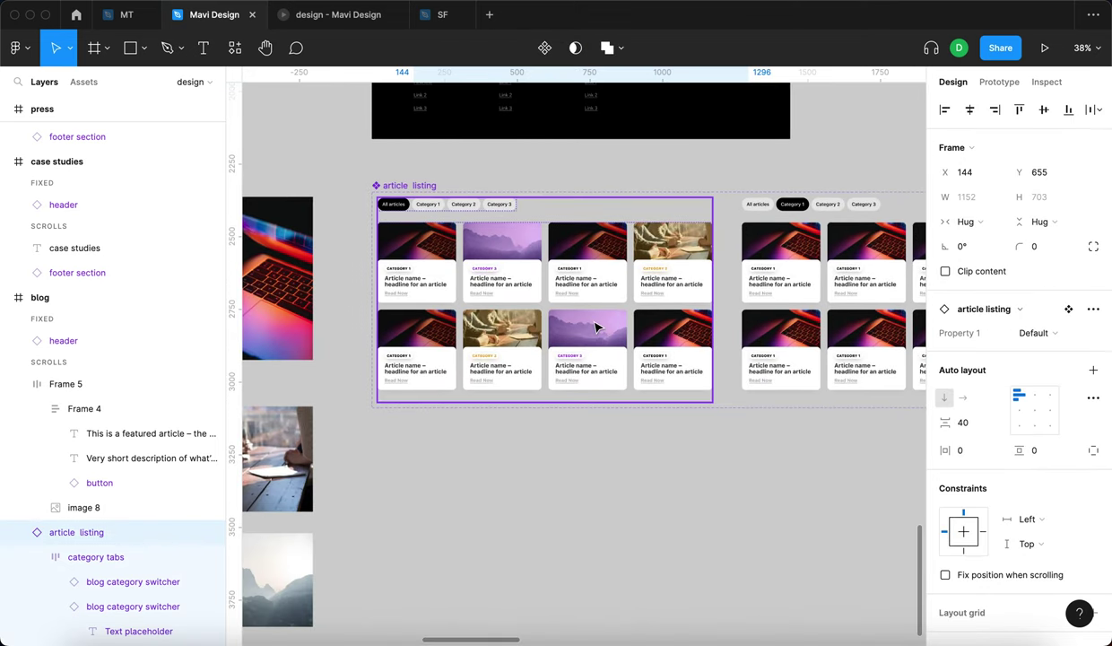
double_click(595, 328)
scroll(592, 323, "up", 2)
key("super+z")
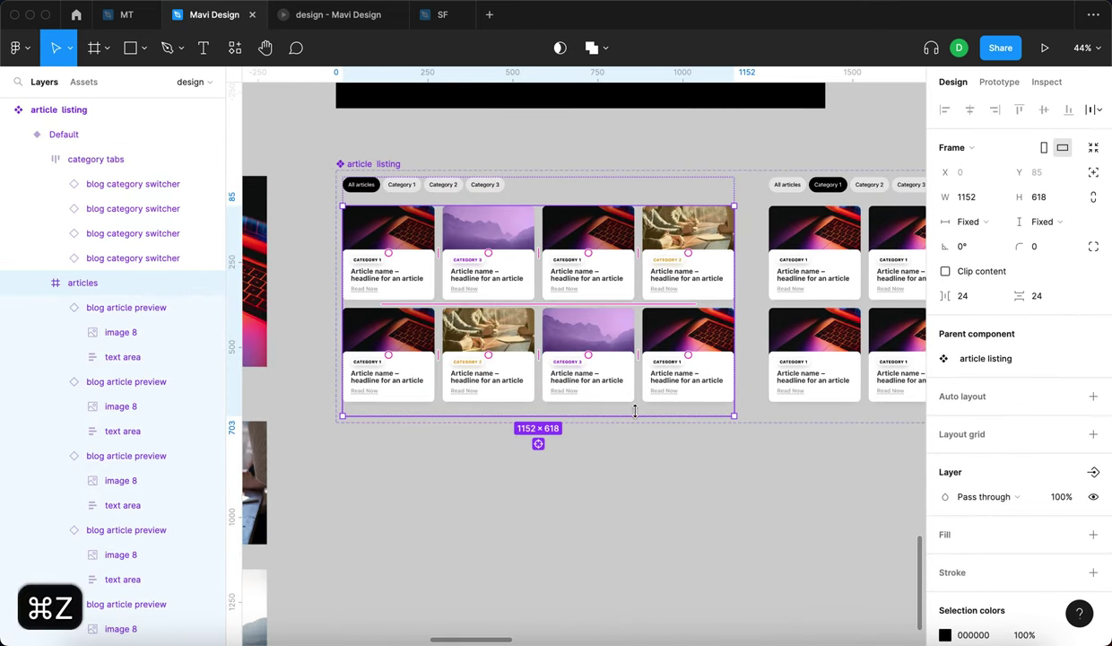
Resize the articles frames in all four article listing variants to fit their content and clear the selection.
scroll(599, 415, "right", 2)
scroll(608, 427, "down", 2)
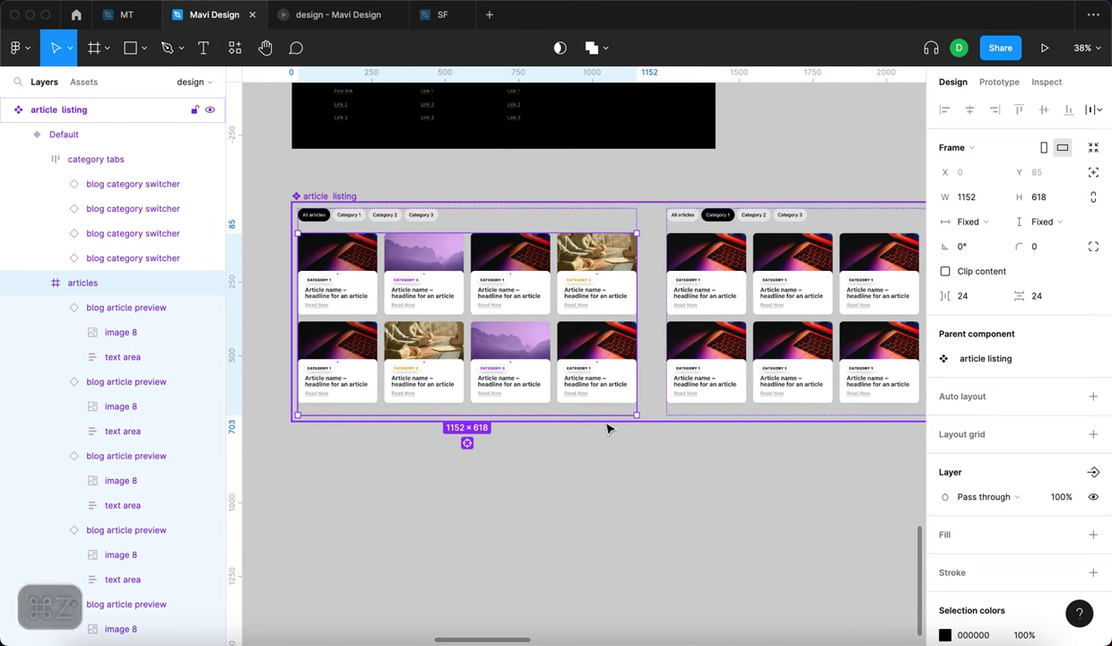
scroll(460, 399, "up", 5)
scroll(465, 412, "left", 4)
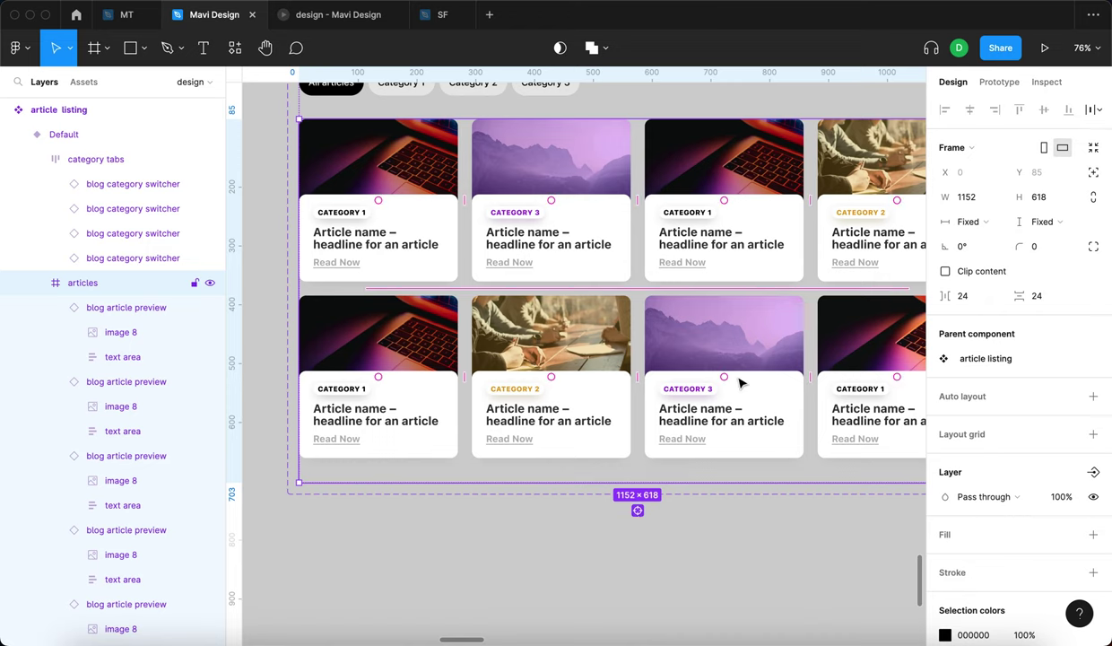
scroll(800, 291, "right", 3)
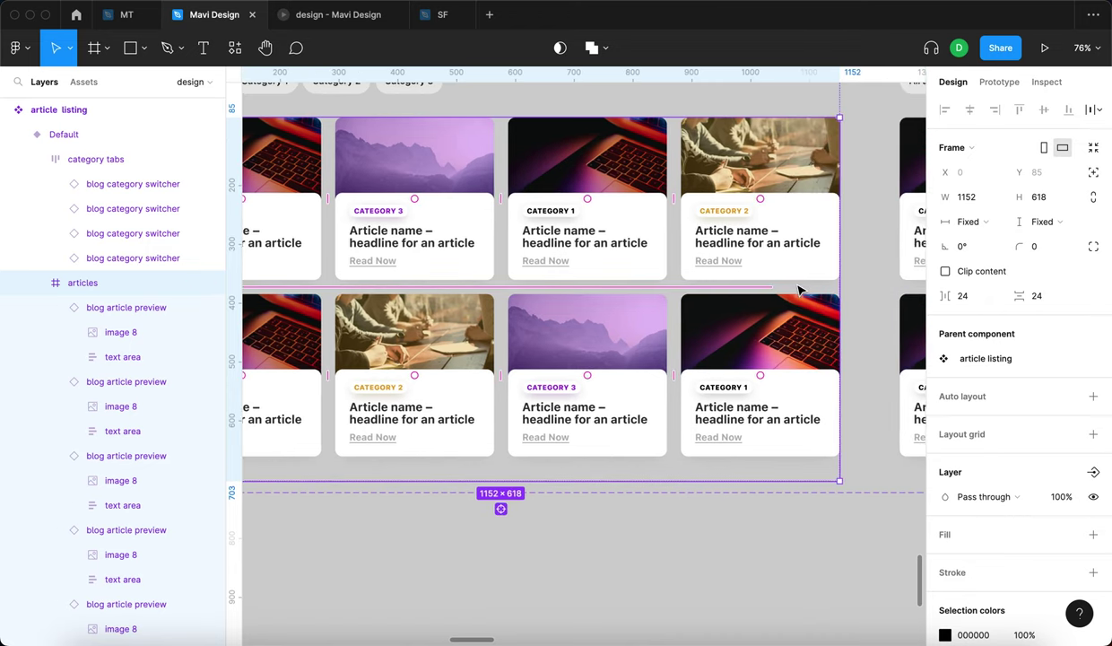
scroll(666, 400, "down", 3)
scroll(716, 453, "right", 3)
scroll(718, 452, "down", 5)
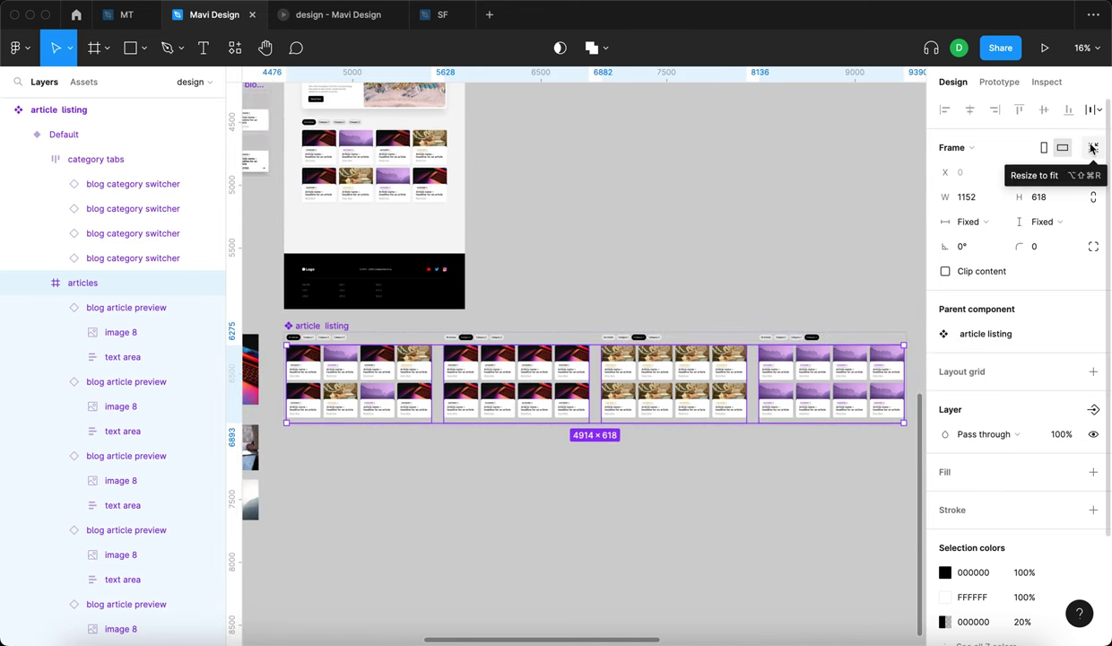
left_click(1092, 148)
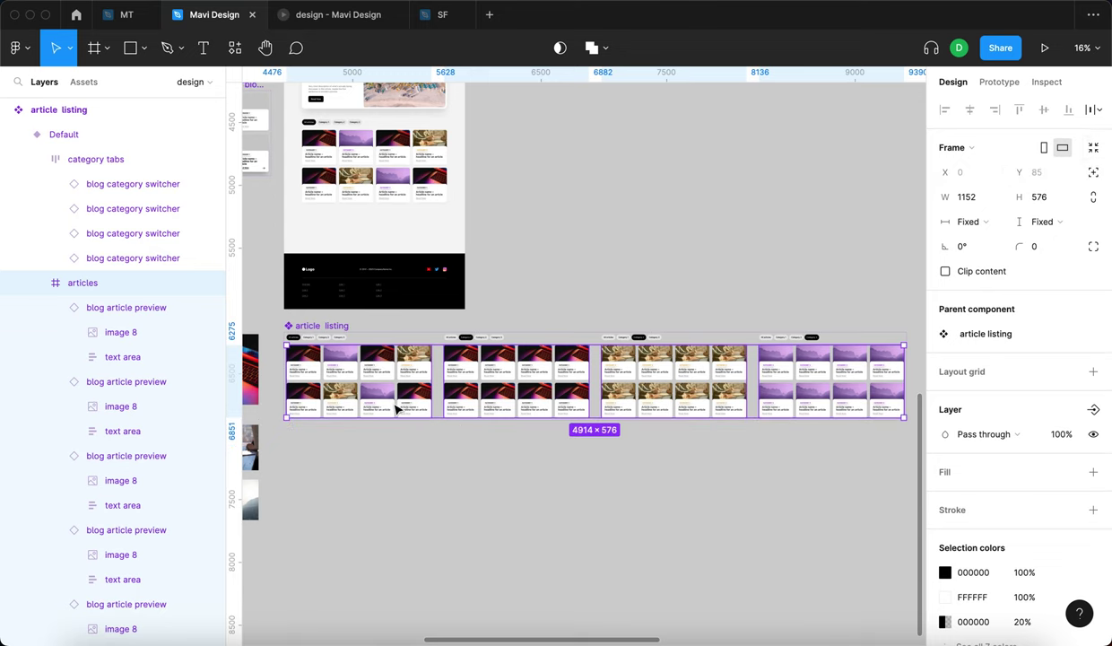
left_click(538, 505)
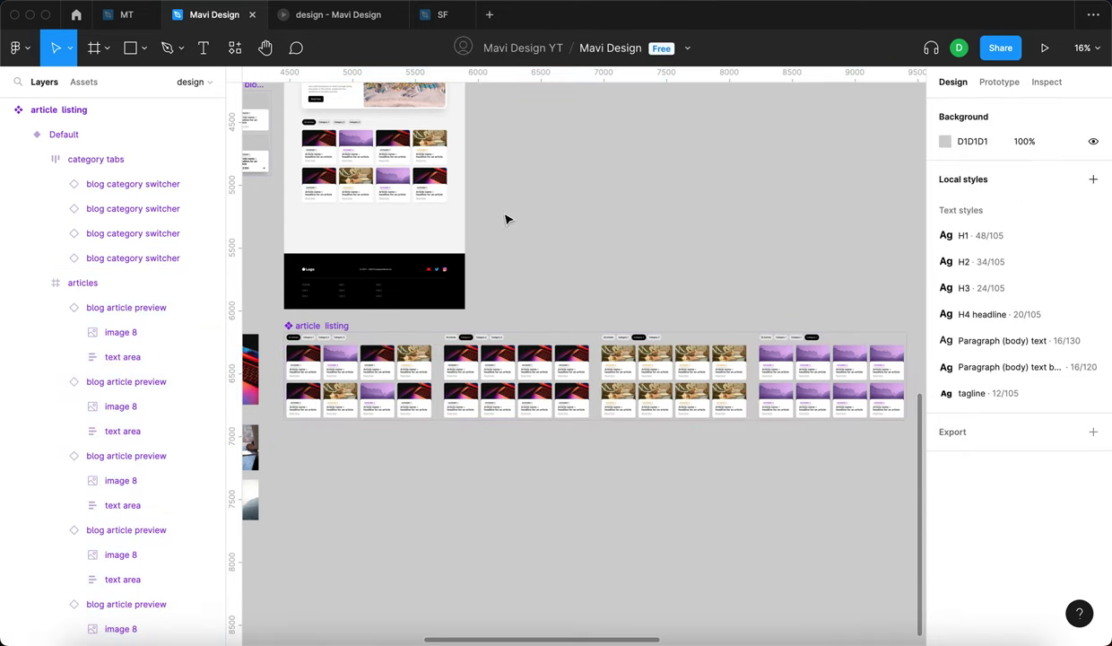
Check the bounds of the article listing instance on the blog page and deselect it.
scroll(485, 206, "left", 3)
scroll(484, 206, "up", 2)
left_click(415, 196)
key("shift+2")
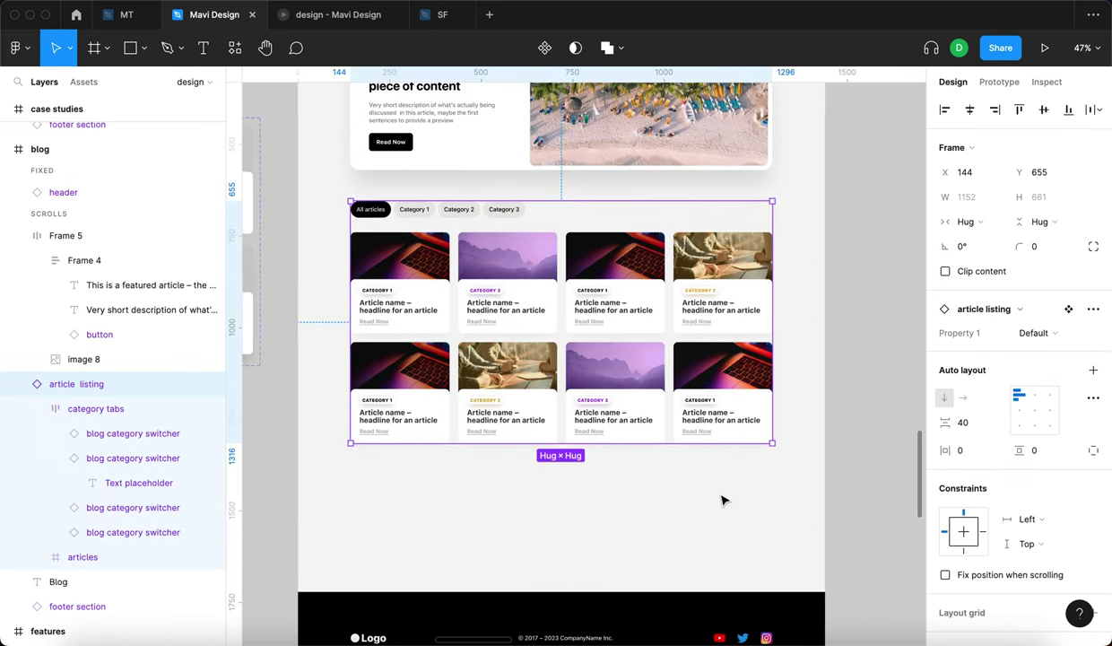
left_click(724, 500)
scroll(773, 497, "up", 1)
scroll(869, 452, "down", 5, "ctrl")
Try narrowing the featured article card to a width of 818 and undo the resizing.
left_click(568, 221)
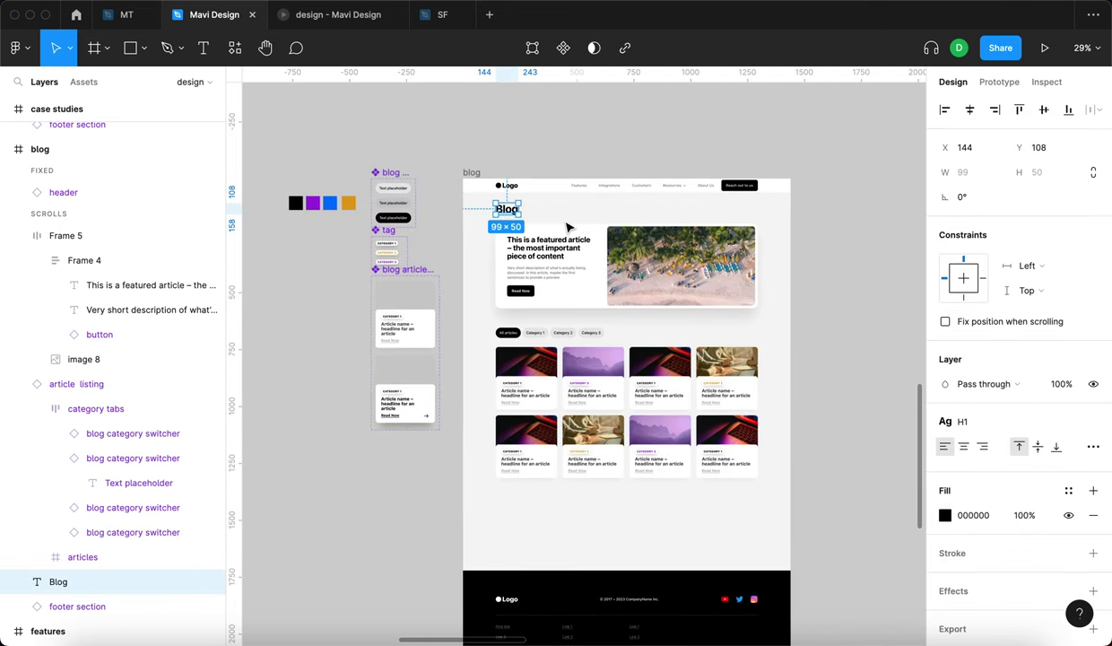
scroll(568, 224, "up", 2)
left_click(699, 405)
key("super+z")
left_click(677, 299)
left_click(510, 213, "shift")
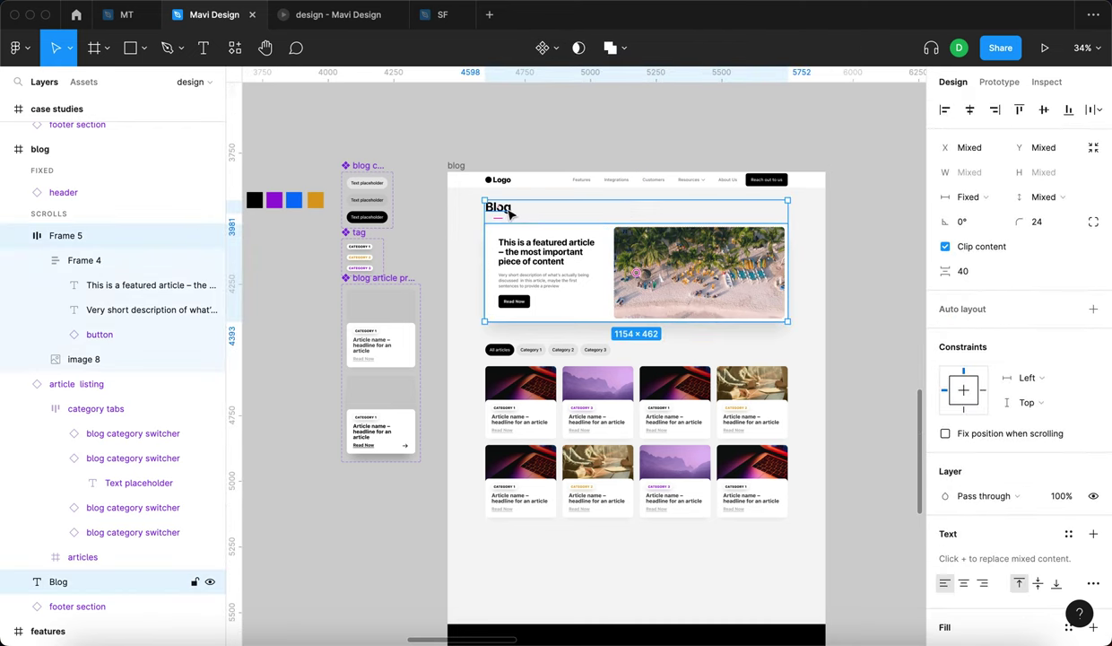
scroll(699, 254, "right", 1)
left_click(769, 285)
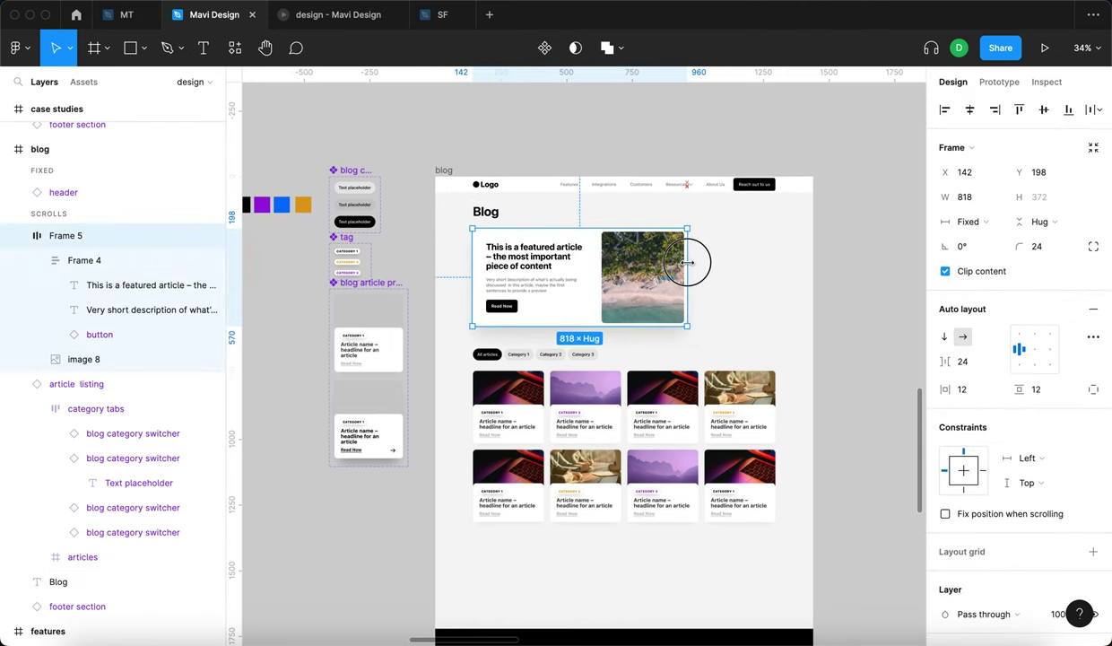
key("super+z")
key("super+z")
key("super+z")
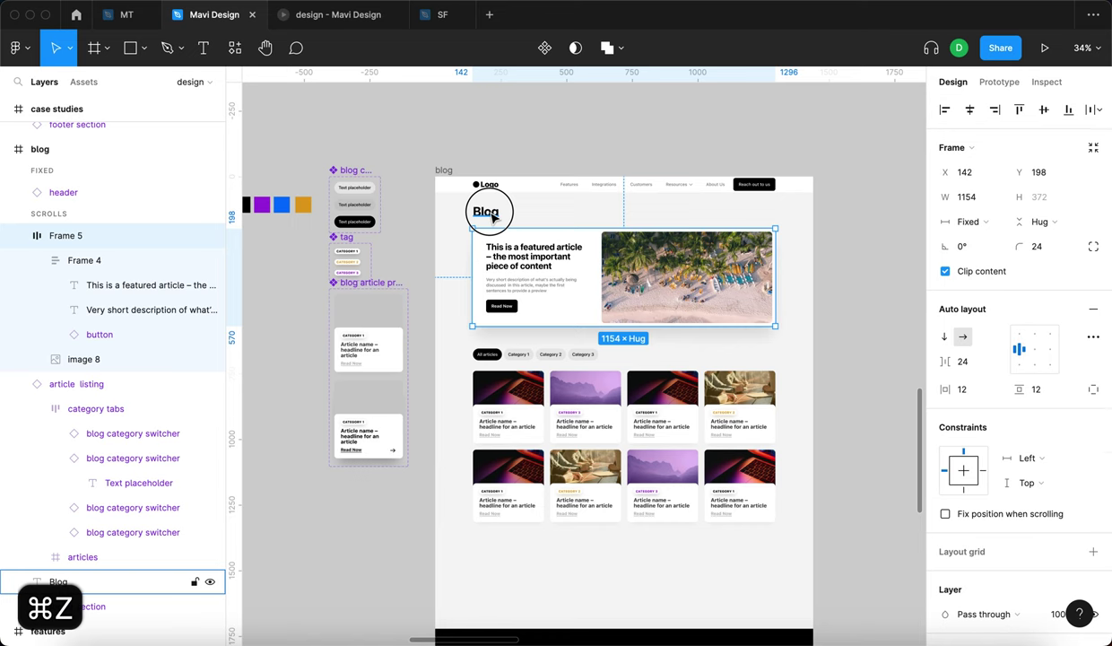
Wrap the Blog heading and the featured article card together in a vertical auto layout.
key("shift+a")
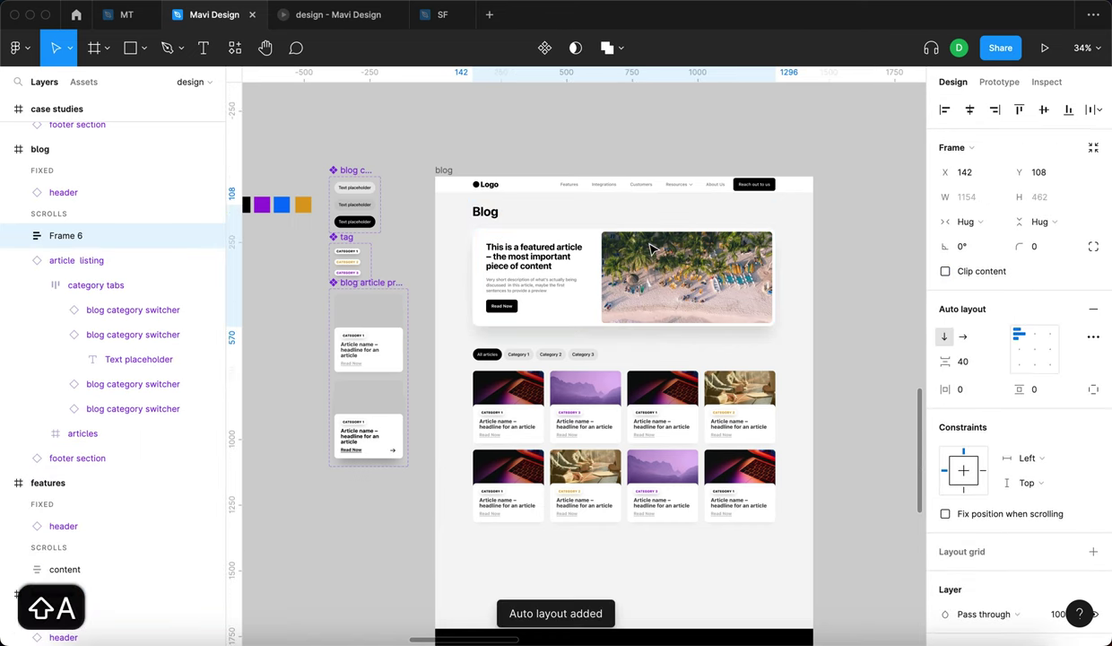
Set the Blog heading and the featured article card to fill the width of their auto layout frame.
scroll(521, 236, "up", 3)
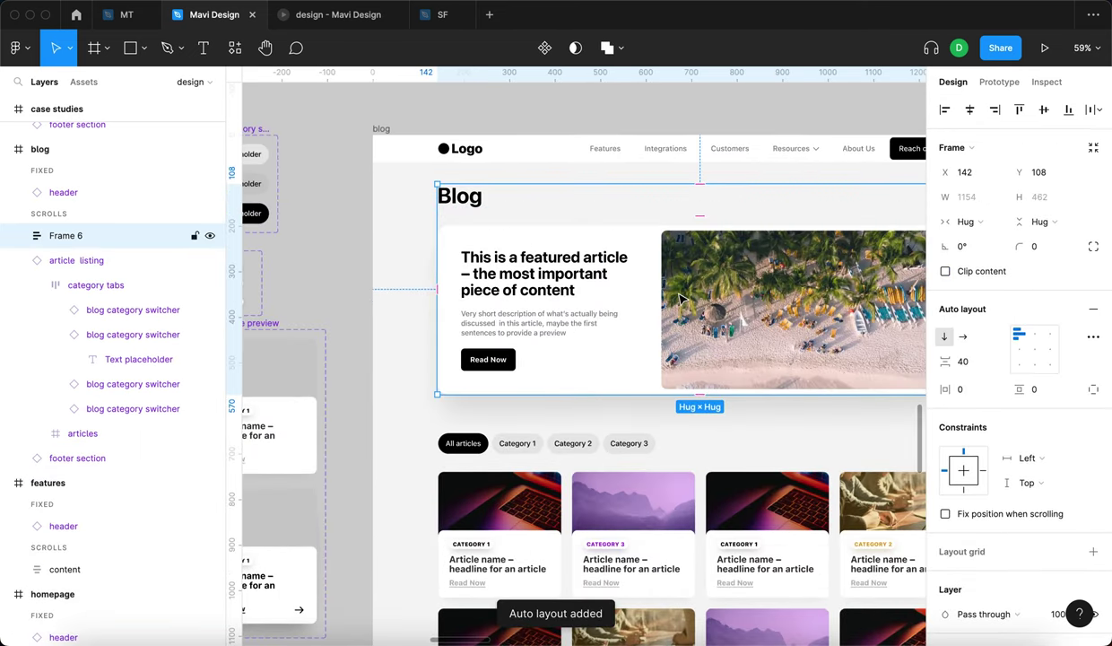
scroll(679, 295, "down", 4)
key("Return")
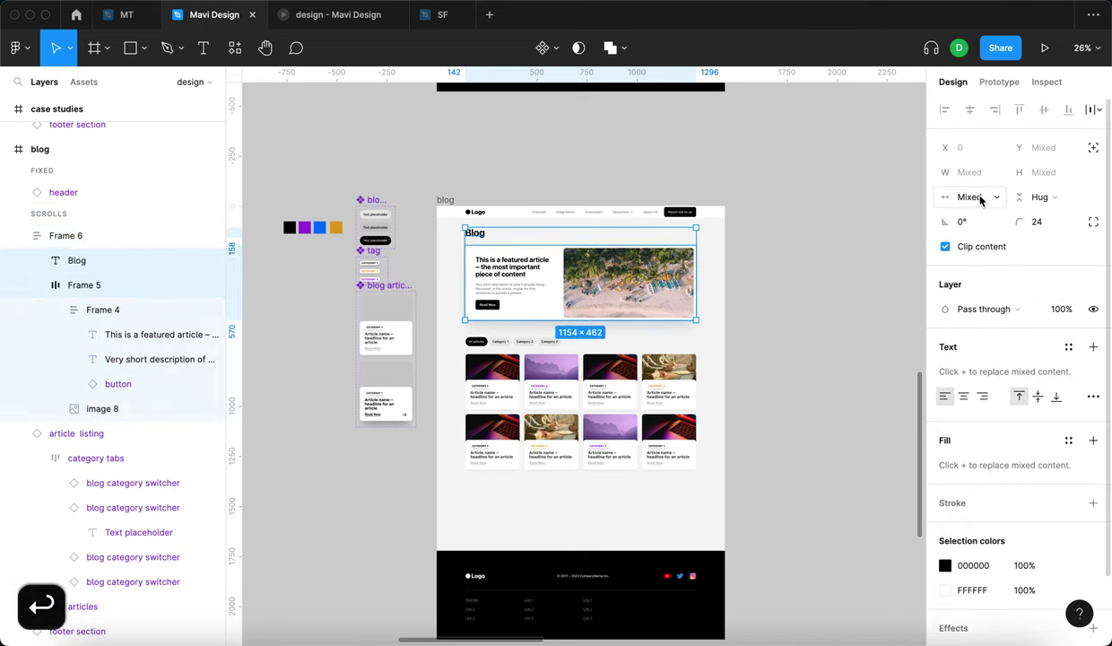
left_click(977, 197)
left_click(985, 265)
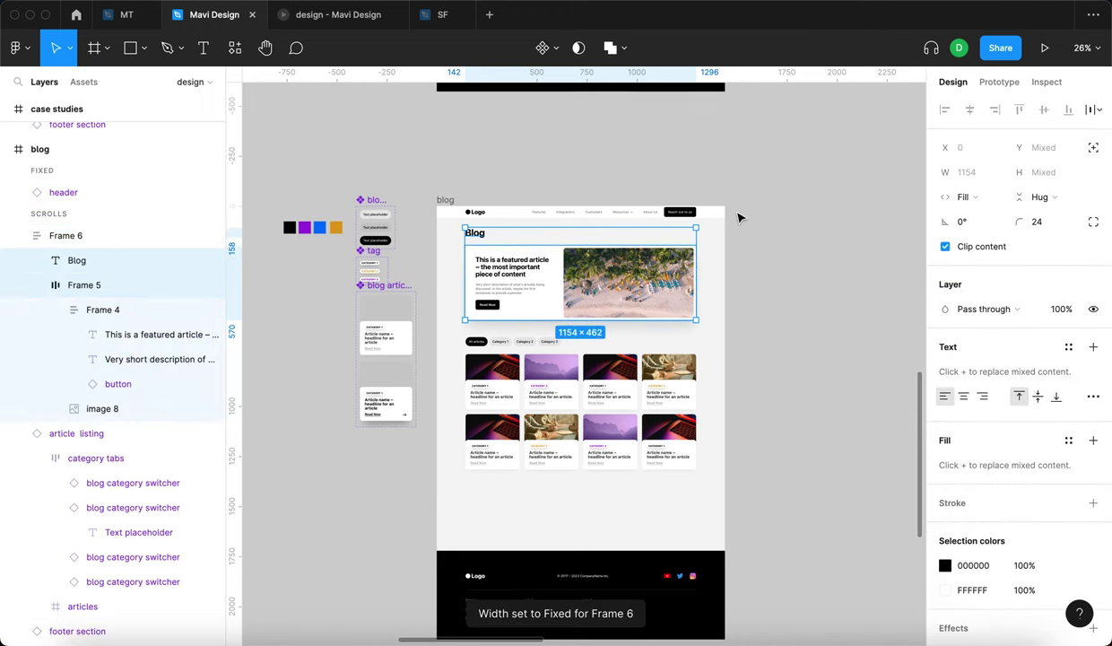
Set the spacing between the Blog heading and the featured article card to 32.
key("shift+Return")
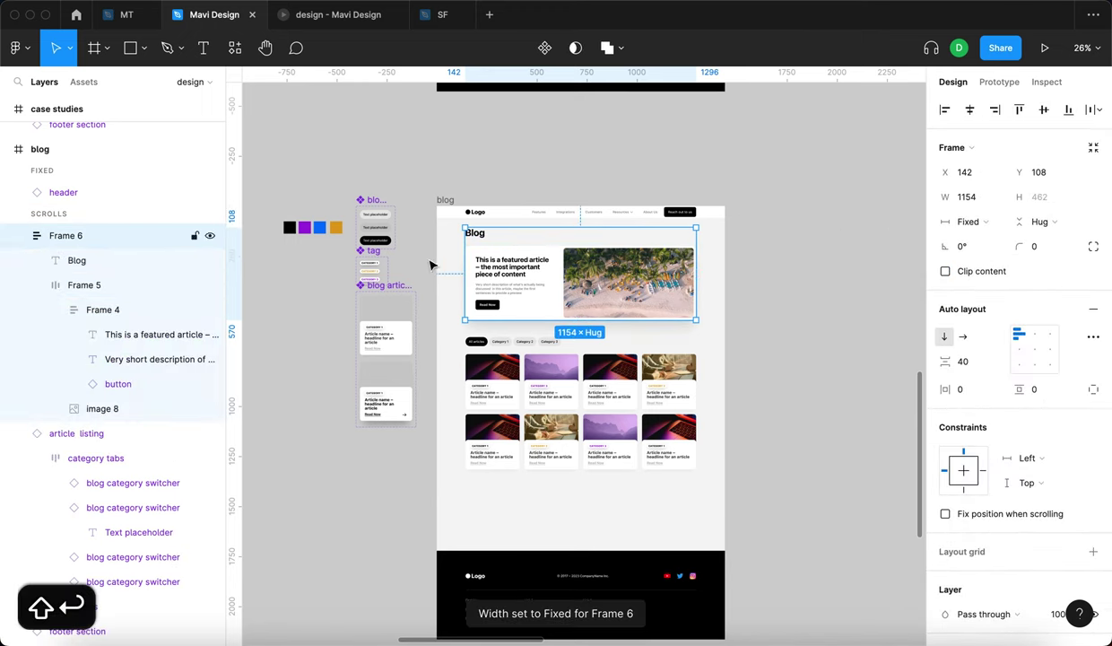
scroll(518, 315, "up", 3)
left_click(975, 363)
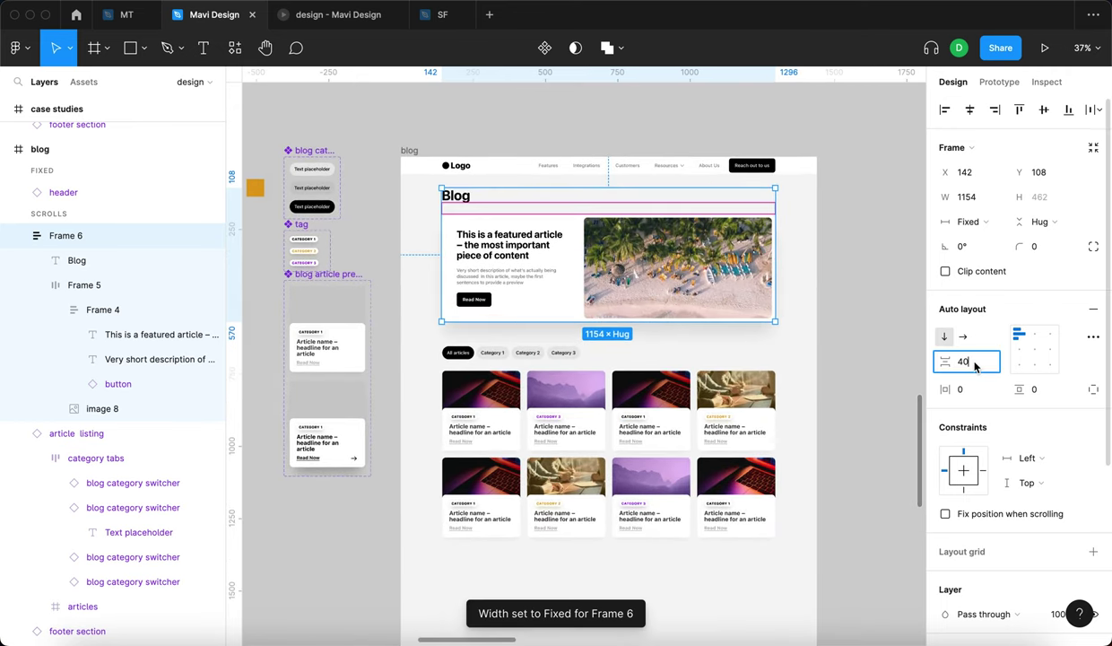
key("shift+Down")
key("Up")
key("Up")
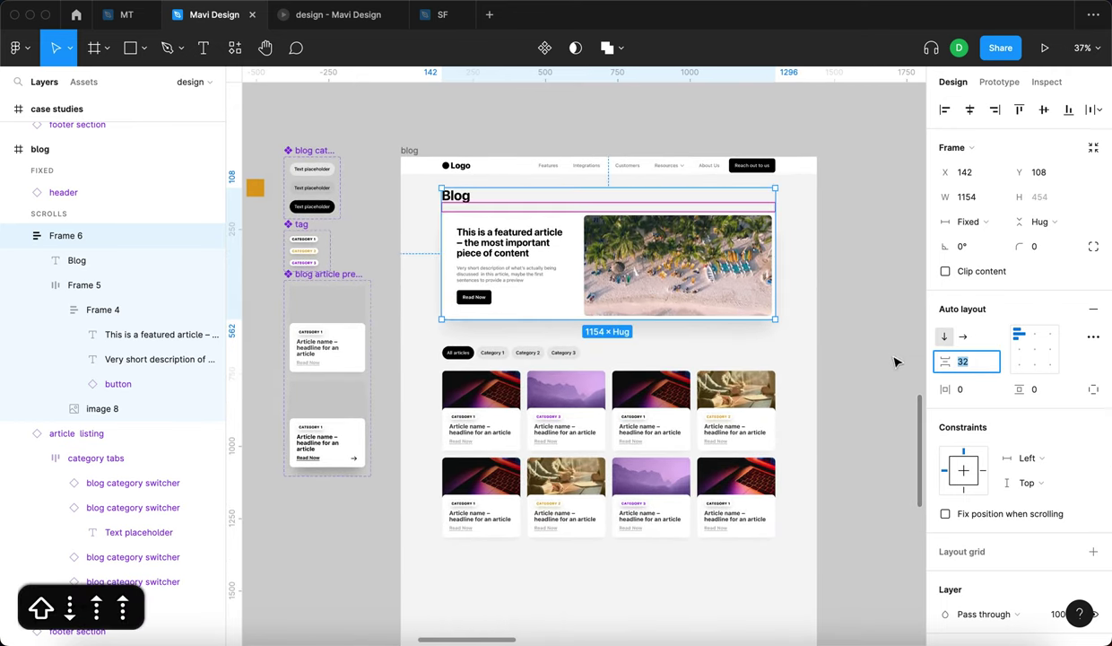
key("Return")
Wrap the heading and featured article group together with the article listing in a vertical auto layout.
scroll(567, 242, "down", 3)
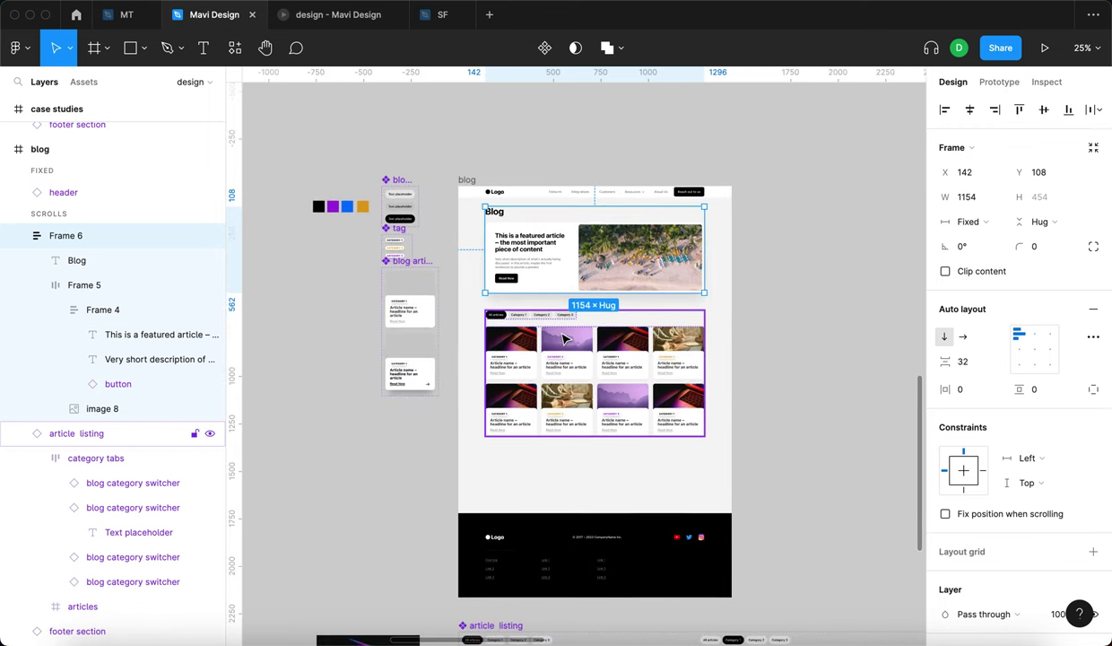
scroll(563, 337, "up", 3)
scroll(563, 339, "up", 3)
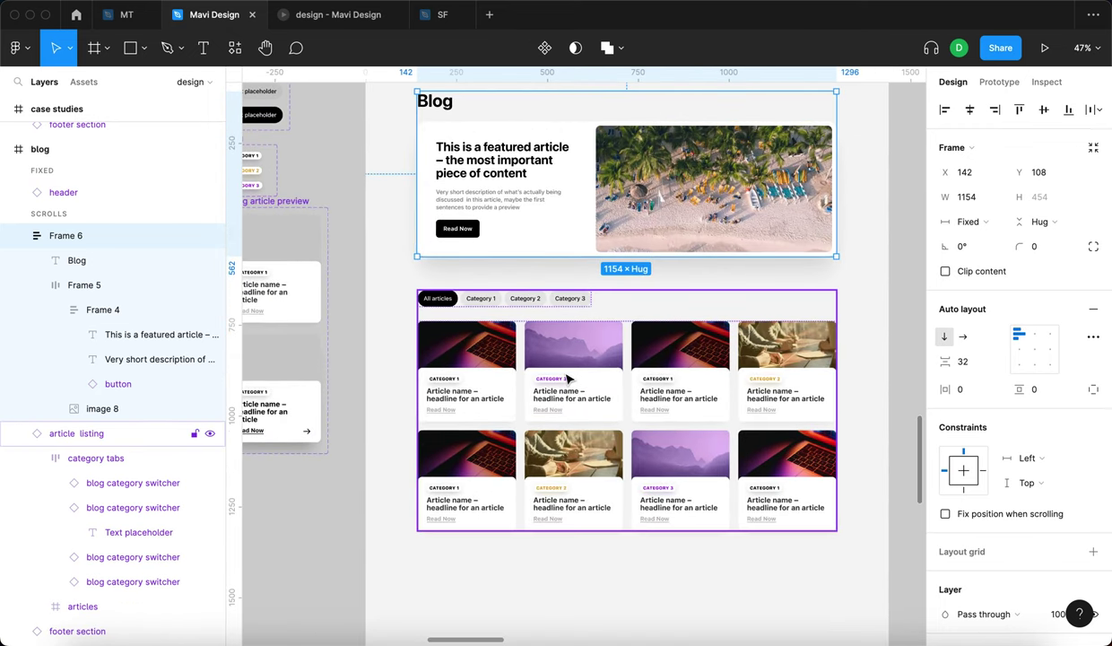
left_click(567, 379, "shift")
scroll(505, 417, "down", 3)
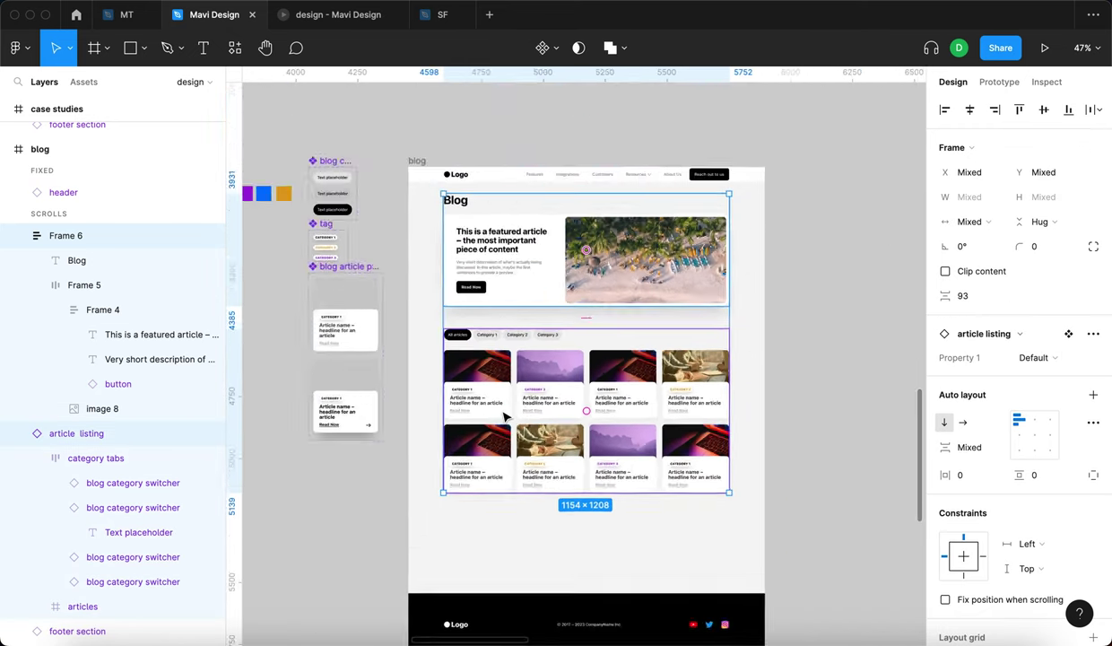
key("shift+a")
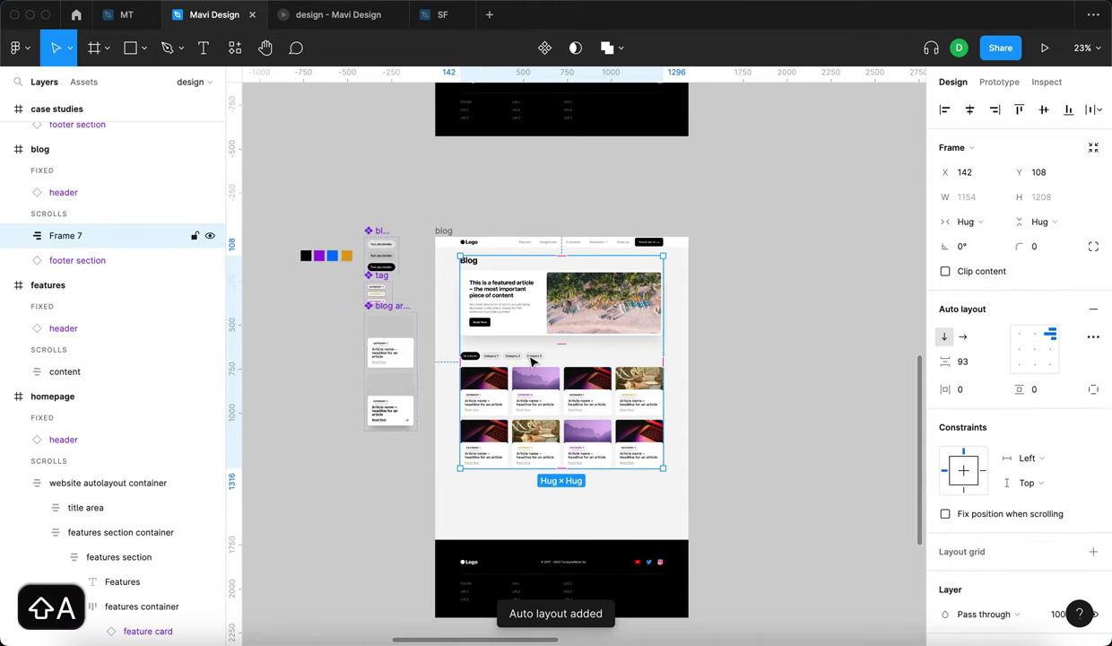
Set the spacing between the featured article group and the article listing to 96 and clear the selection.
scroll(539, 355, "up", 3)
scroll(538, 358, "down", 2)
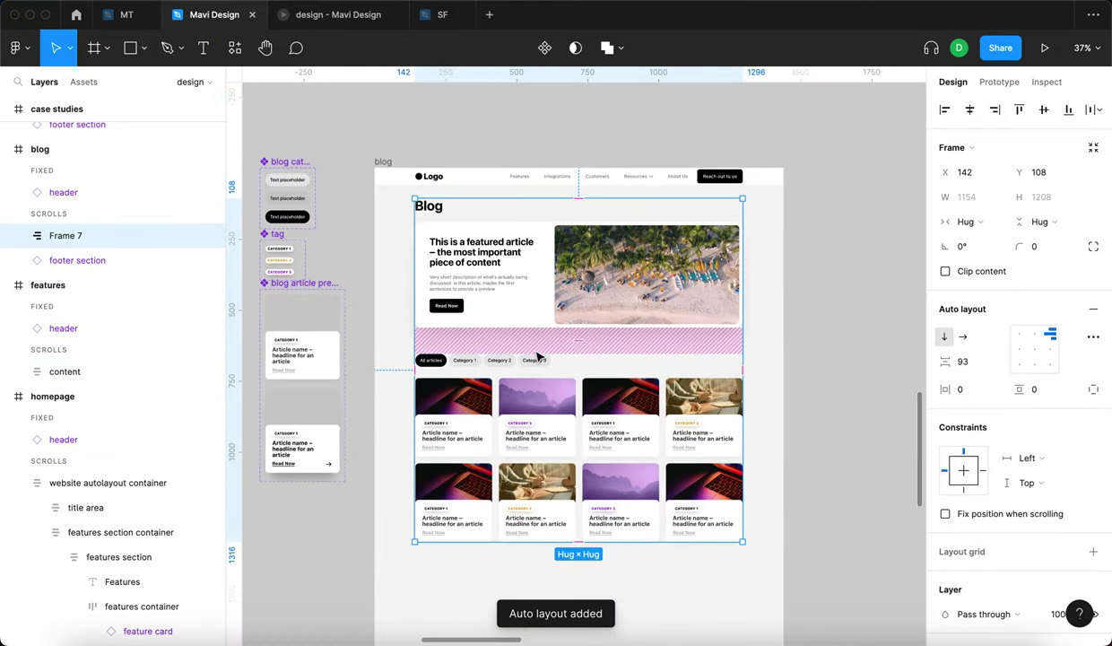
left_click_drag(945, 360, 951, 361)
key("Up")
key("Up")
key("Up")
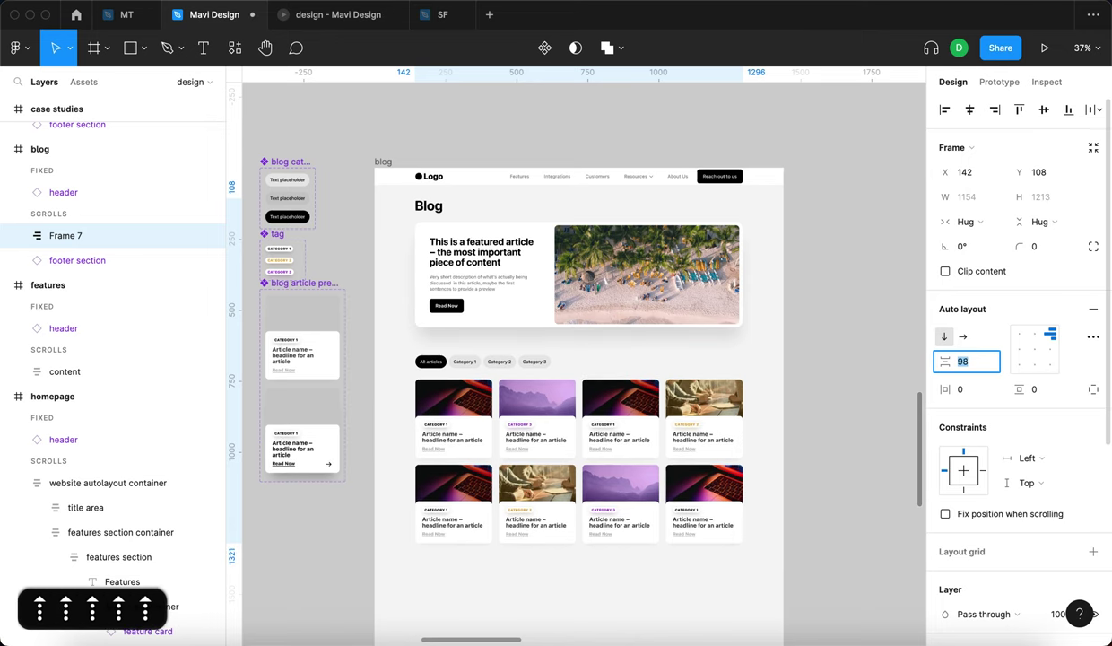
key("Down")
key("Down")
key("Return")
left_click(799, 336)
Move the blog content frame down about 50 px, away from the header, and deselect it.
scroll(683, 330, "up", 1)
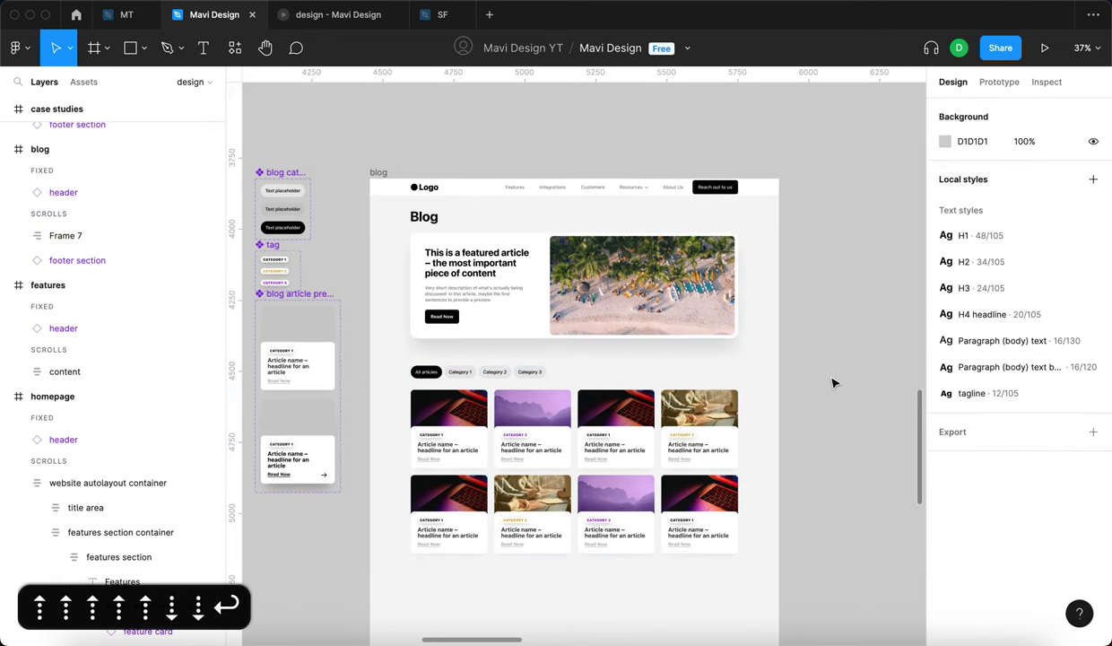
left_click(695, 337)
scroll(447, 200, "up", 5)
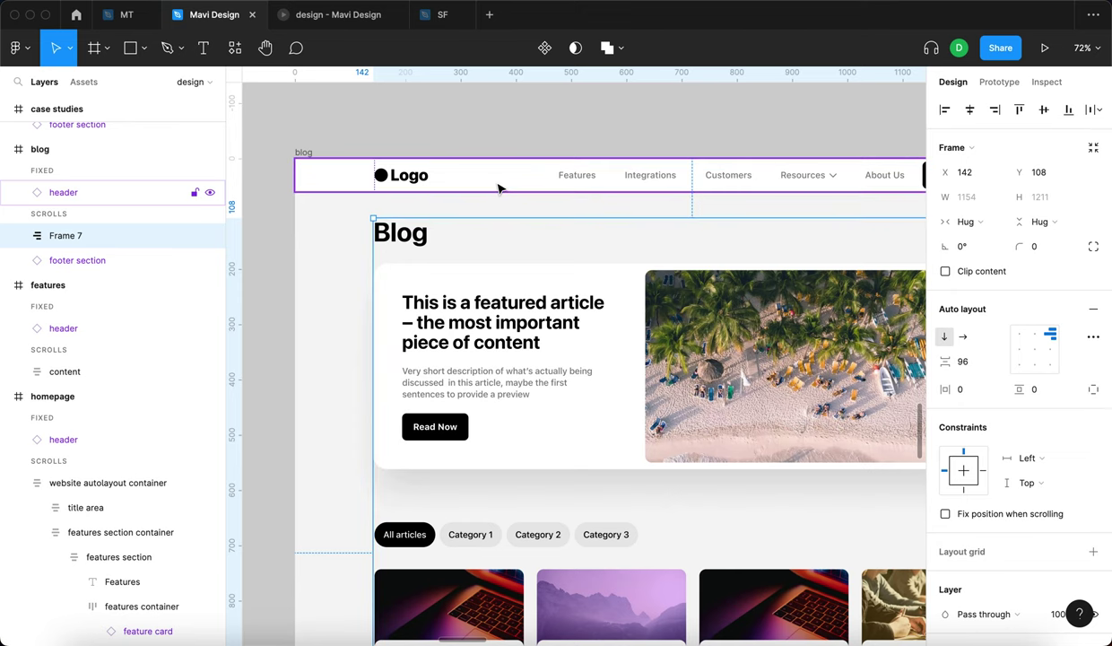
key("shift+Down")
key("shift+Down")
key("shift+Down")
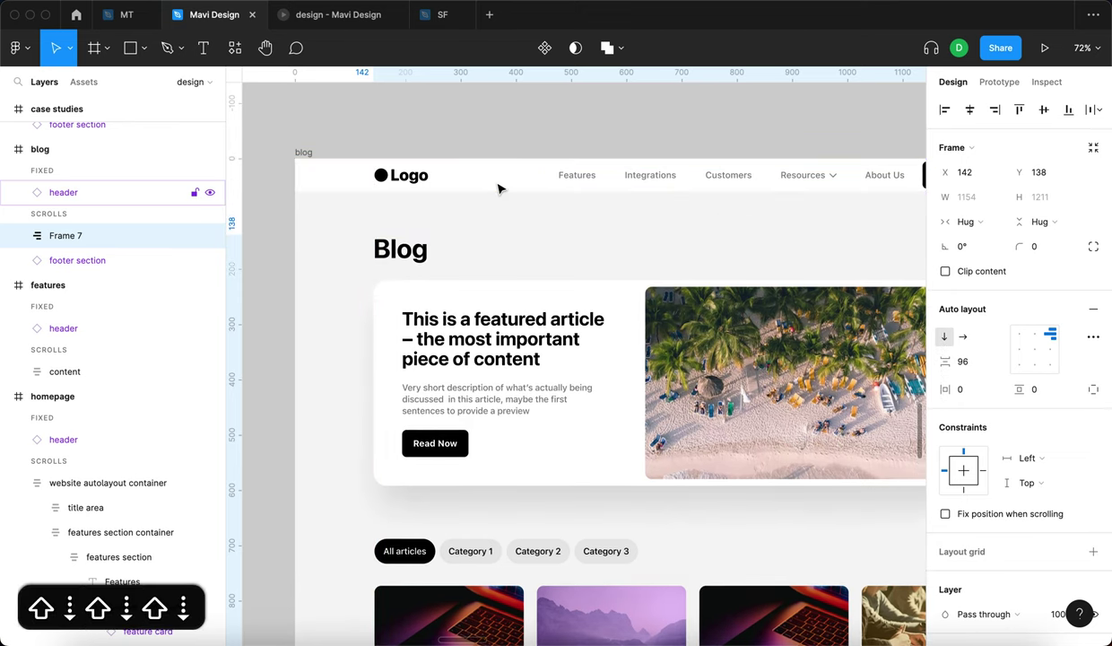
key("shift+Down")
key("shift+Down")
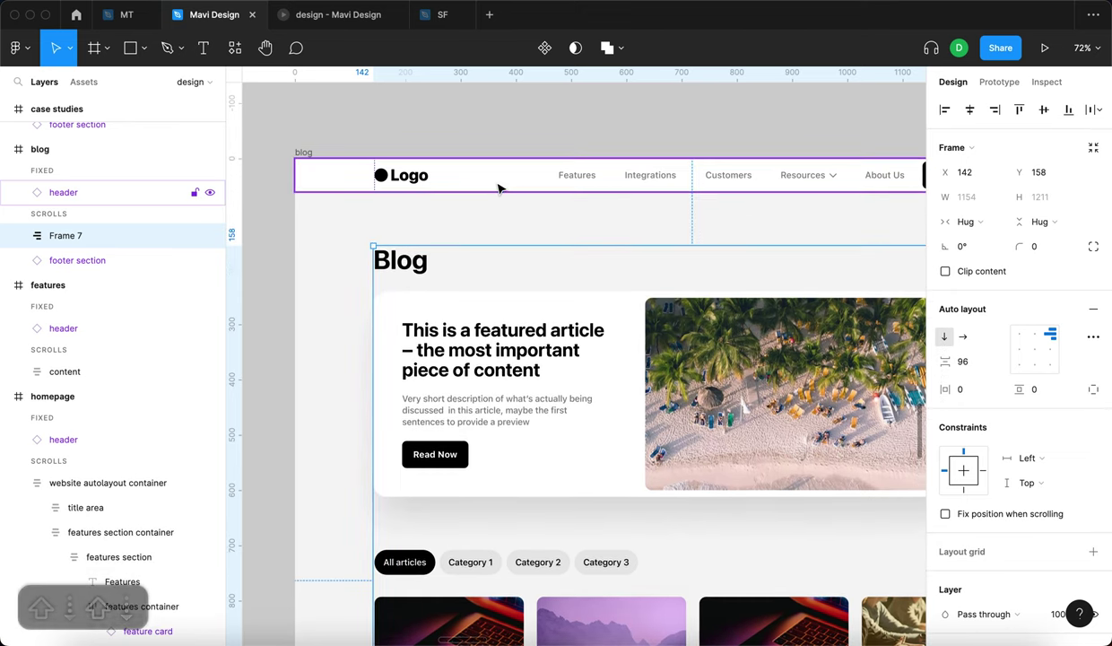
key("Escape")
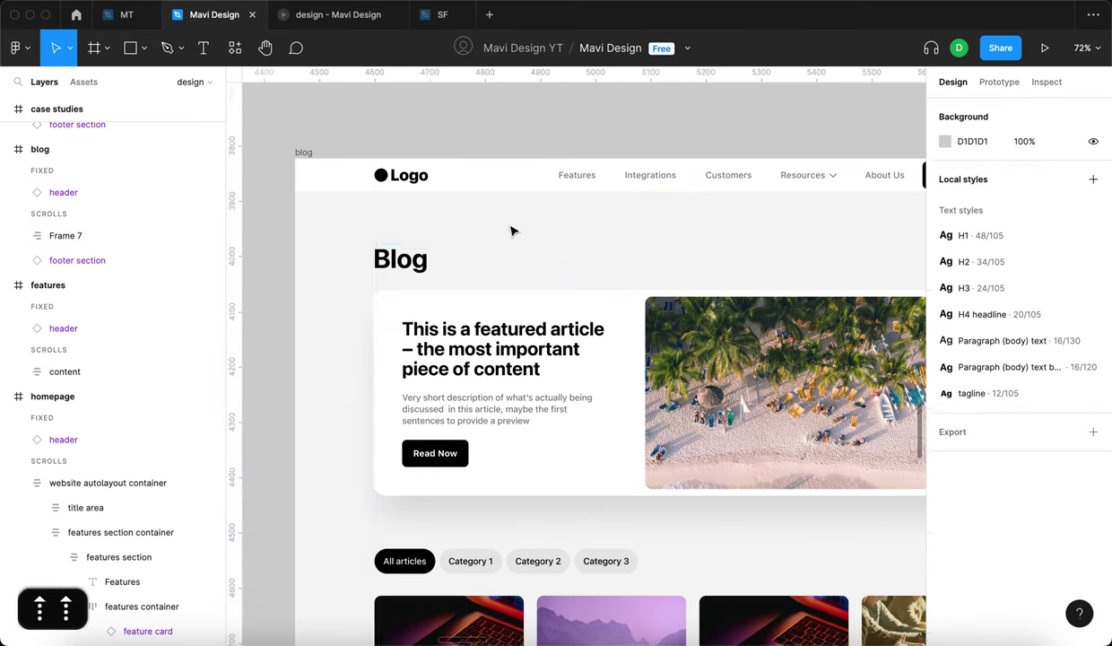
Move the blog page's footer section up to Y 1367, directly beneath the article listing.
scroll(512, 230, "down", 4)
key("ctrl+Tab")
scroll(744, 158, "down", 10)
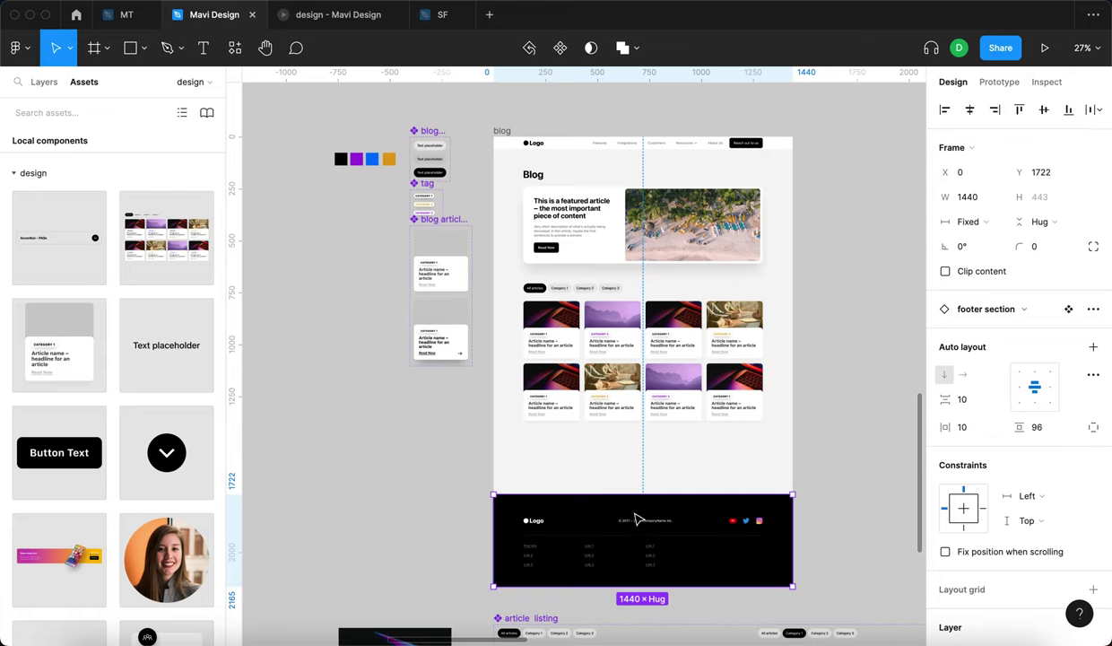
scroll(634, 505, "up", 4)
left_click_drag(705, 571, 708, 410)
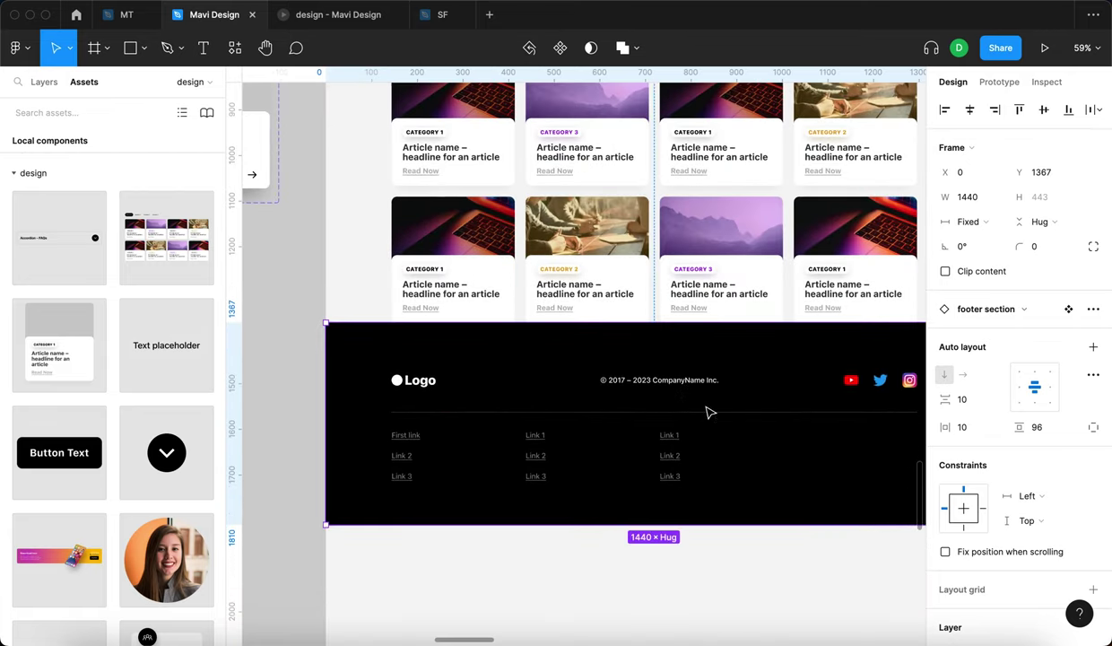
scroll(701, 362, "down", 5)
scroll(749, 338, "up", 5)
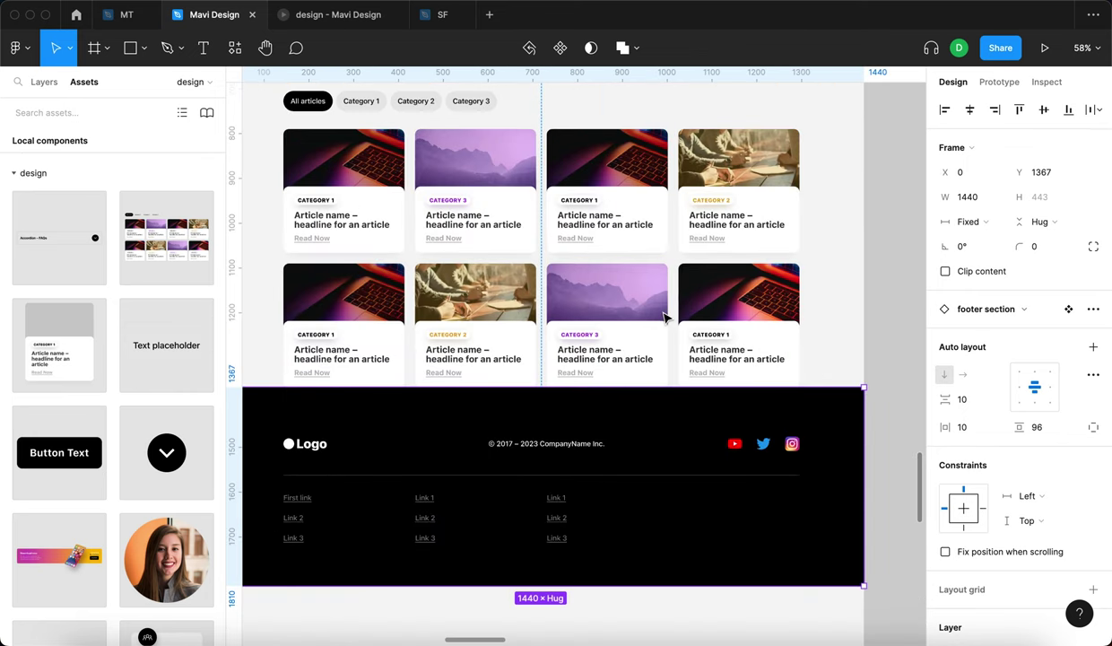
Lower the footer section to Y 1463, leaving a 96 px gap below the article listing.
key("shift+Down")
key("shift+Down")
key("shift+Down")
key("shift+Down")
key("shift+Down")
key("shift+Down")
key("shift+Down")
key("shift+Down")
key("shift+Down")
key("shift+Down")
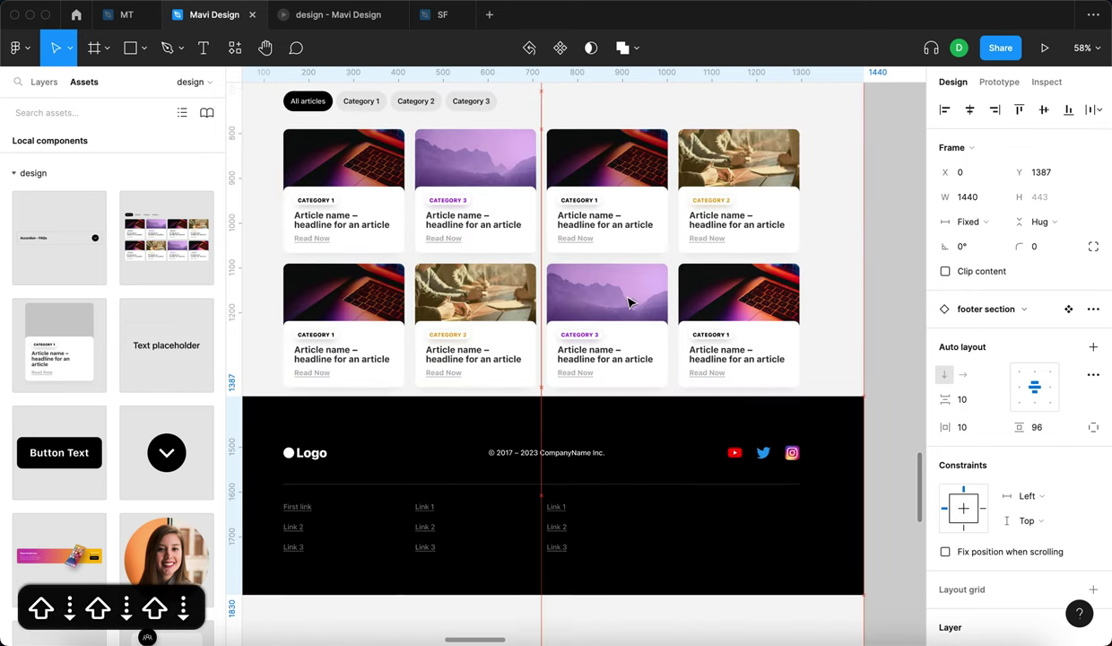
key("Up")
key("Up")
key("Up")
key("Up")
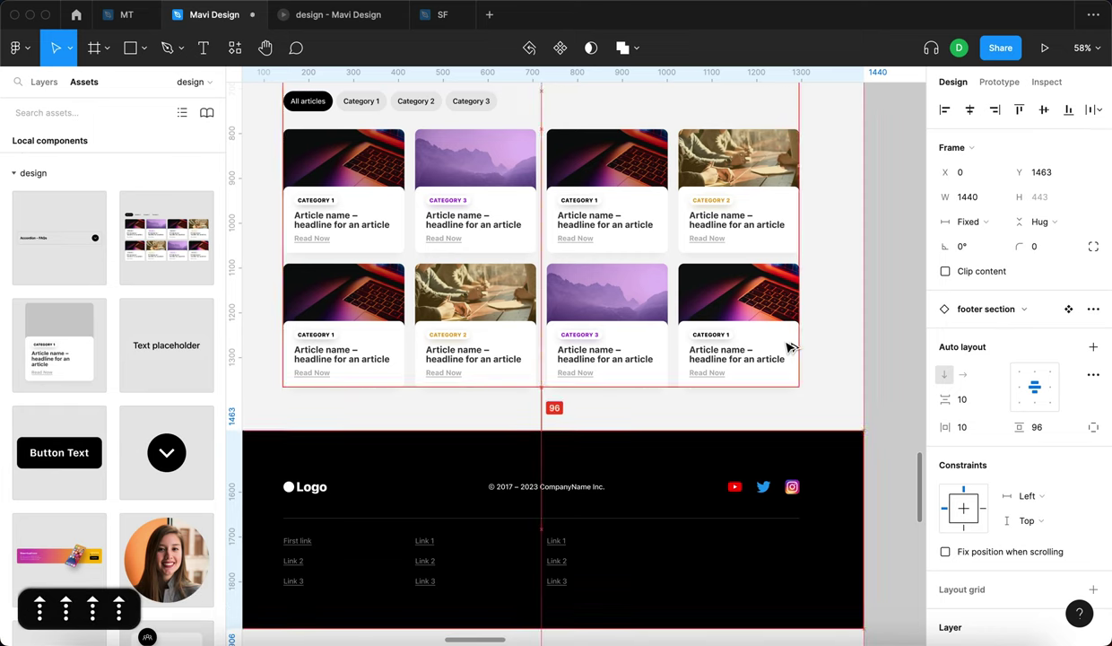
Shorten the blog page frame to end at the footer's bottom edge and deselect it.
scroll(789, 347, "down", 6)
left_click(618, 161)
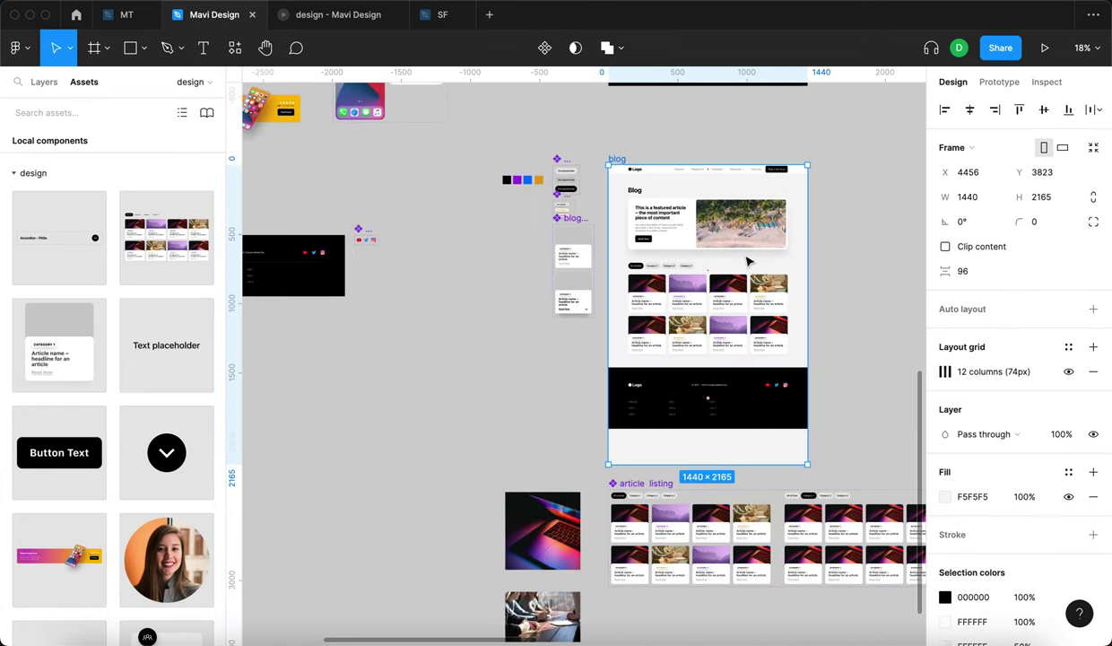
left_click_drag(708, 463, 708, 428)
left_click(863, 399)
scroll(863, 400, "right", 3)
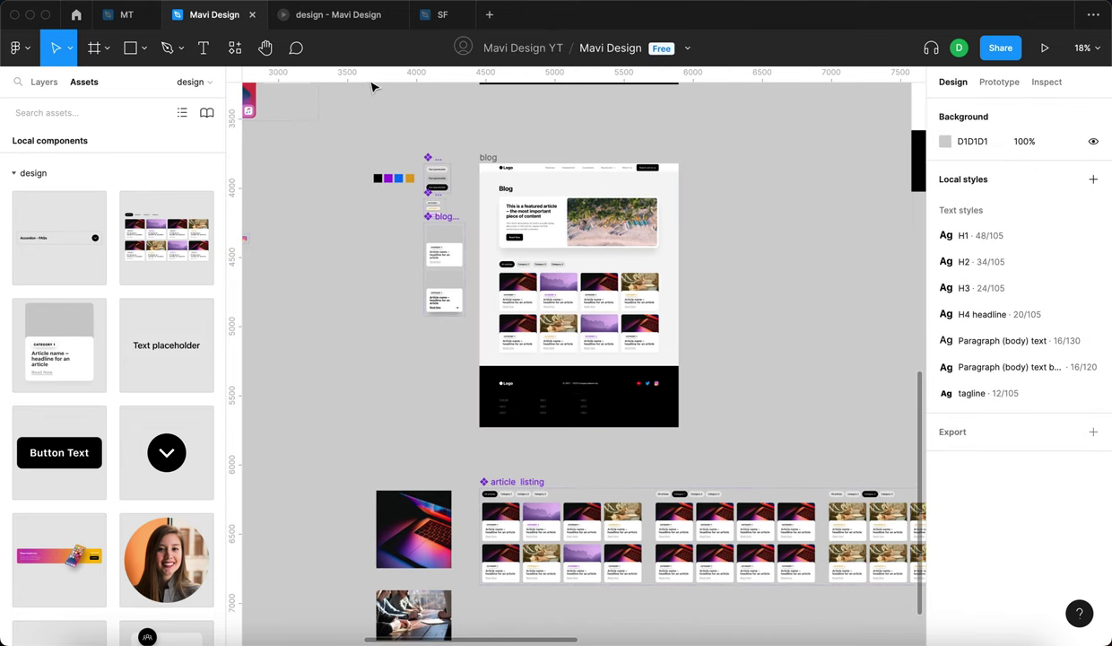
Switch to the prototype preview, go to the homepage through the logo and look at its title and features sections.
left_click(338, 18)
scroll(936, 410, "up", 6)
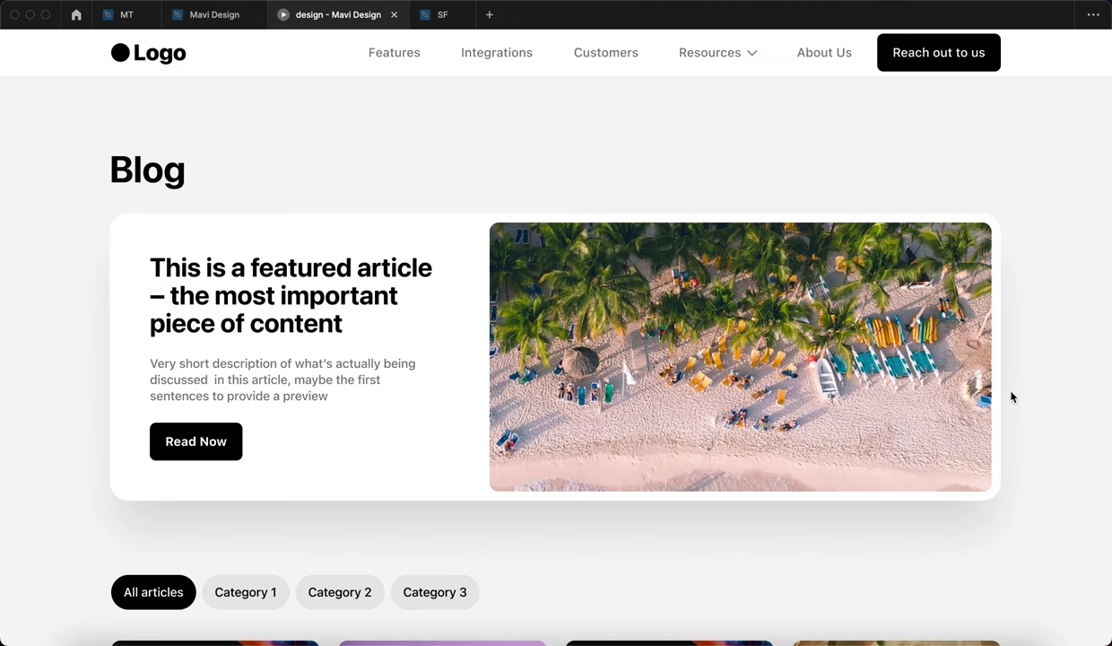
left_click(160, 52)
left_click(290, 127)
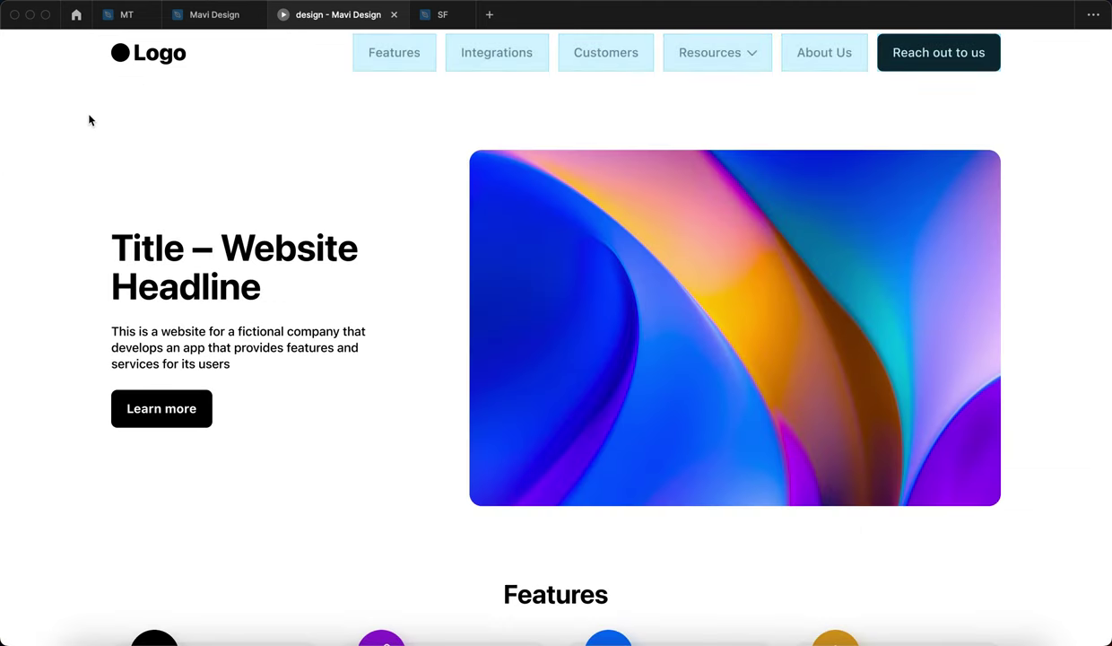
scroll(94, 227, "down", 3)
left_click(136, 241)
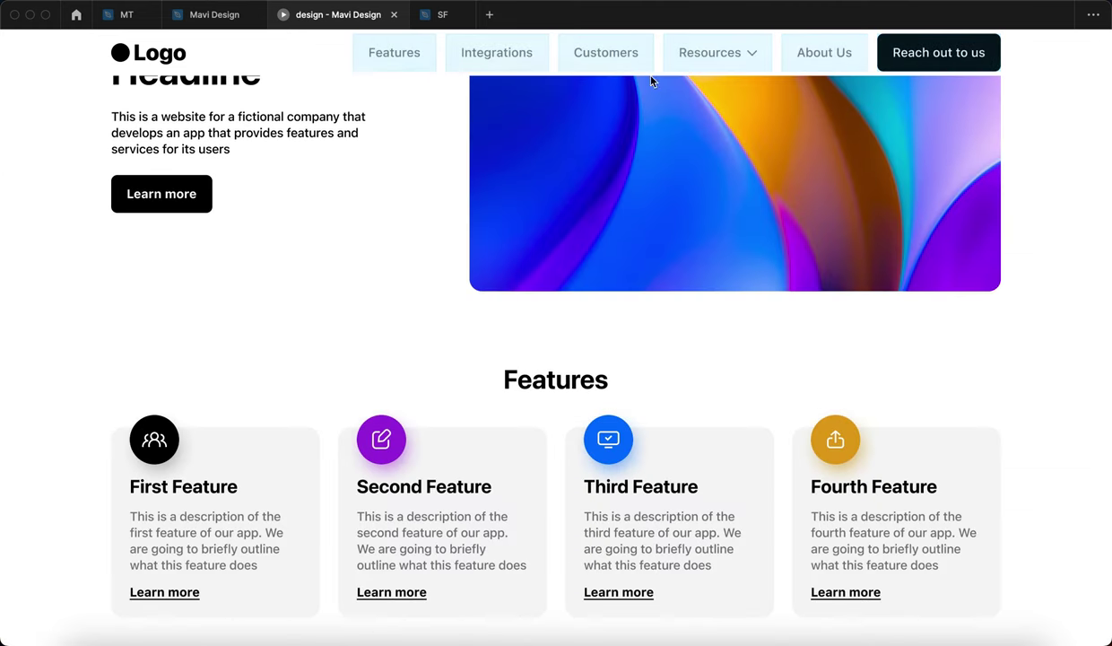
Open the blog page through the prototype's Resources navigation and review the featured article and the article cards.
left_click(710, 52)
left_click(691, 95)
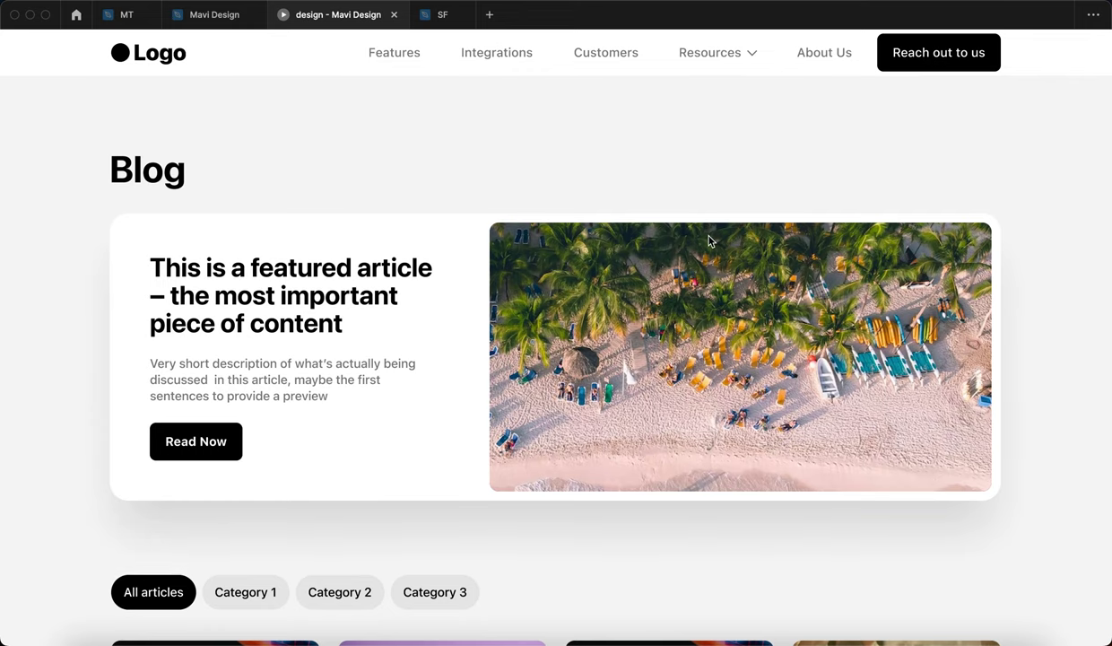
scroll(708, 241, "down", 3)
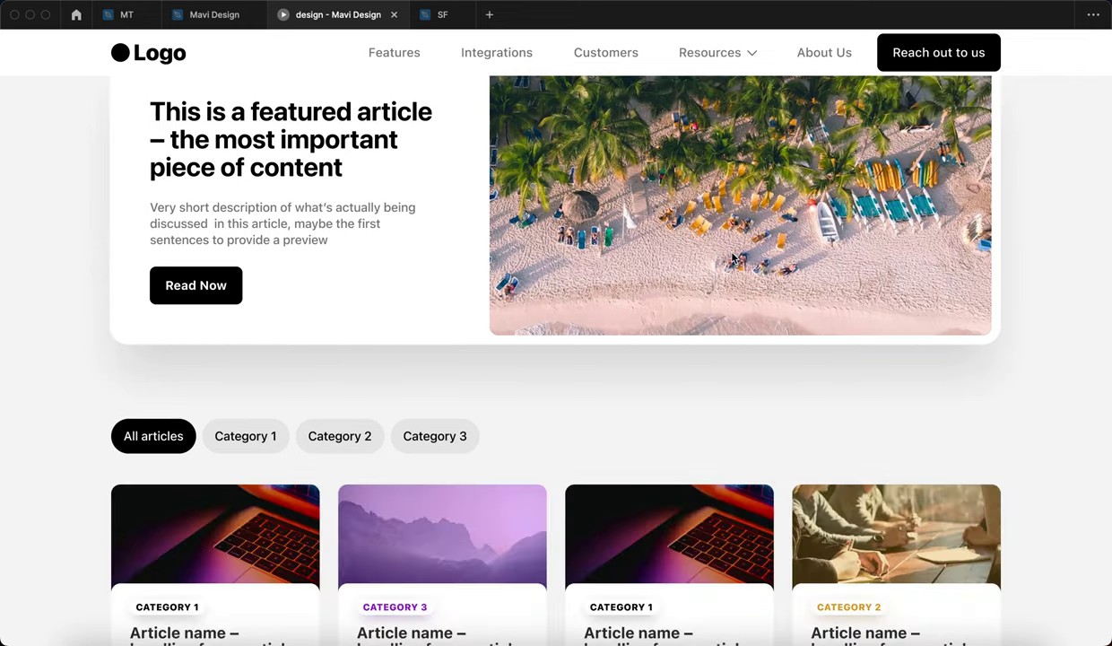
scroll(968, 211, "up", 1)
scroll(702, 275, "up", 2)
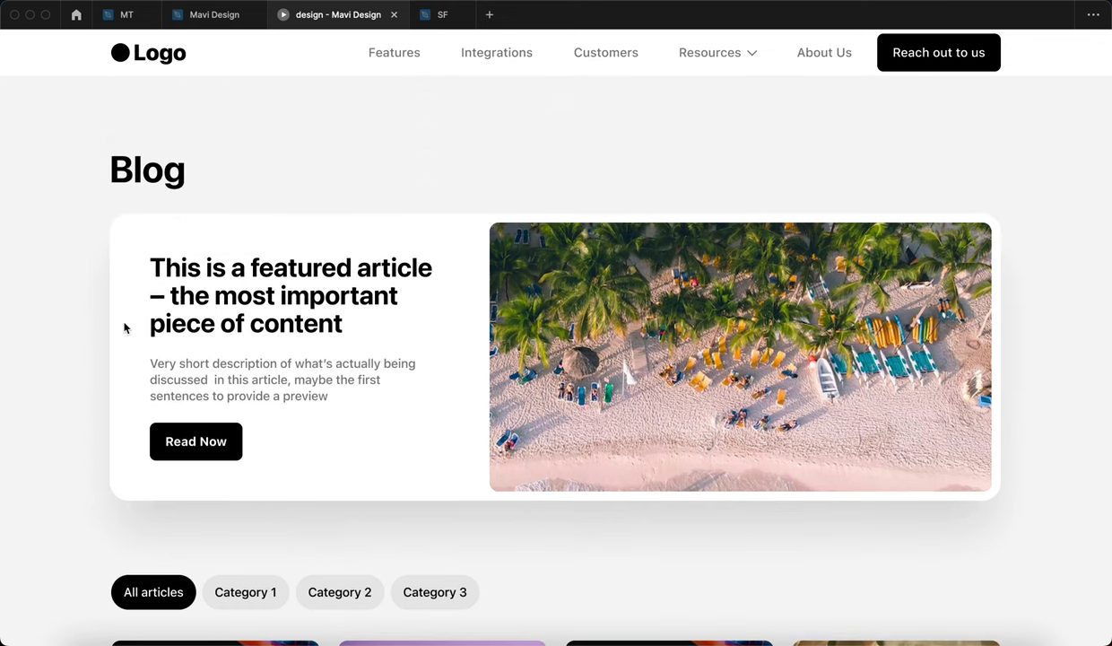
left_click(68, 350)
scroll(67, 349, "down", 5)
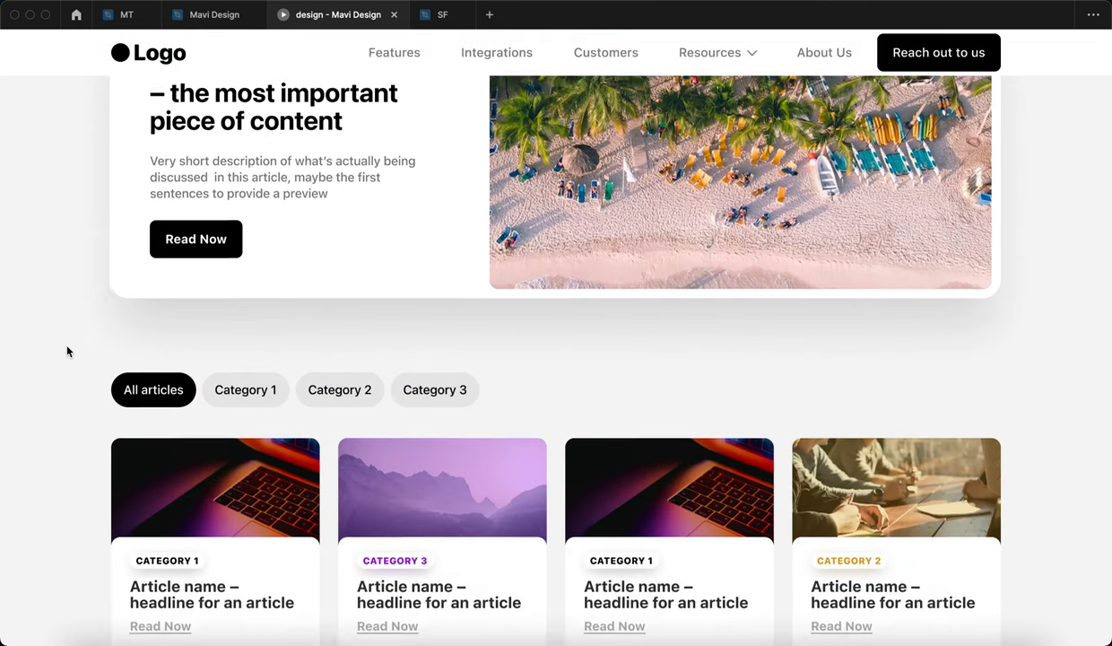
scroll(66, 351, "down", 1)
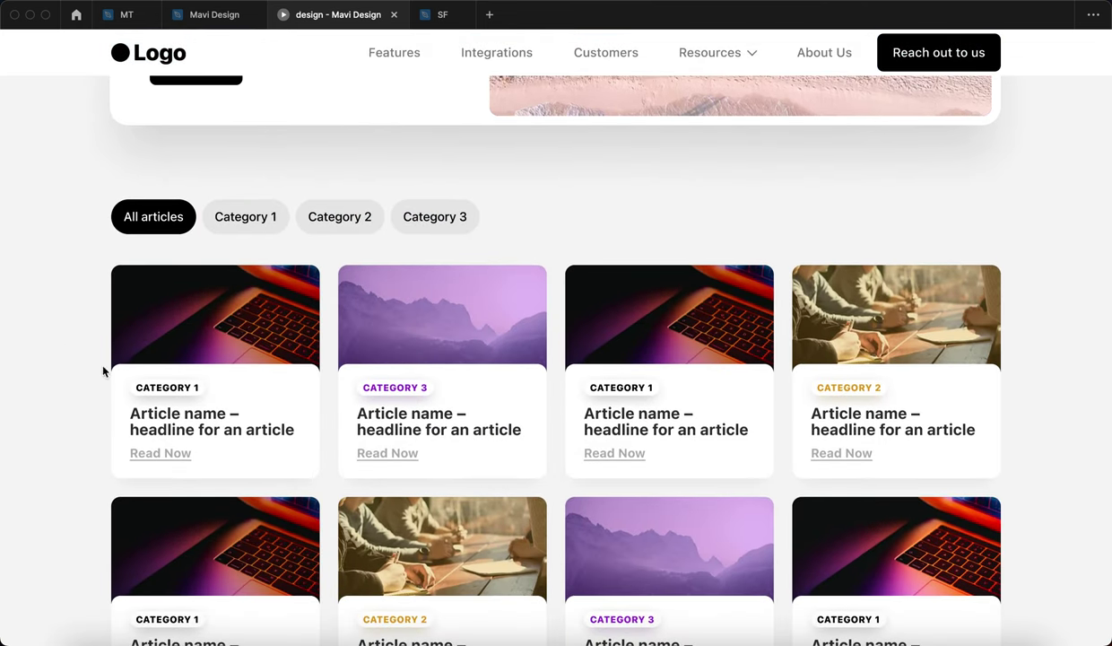
scroll(888, 394, "down", 2)
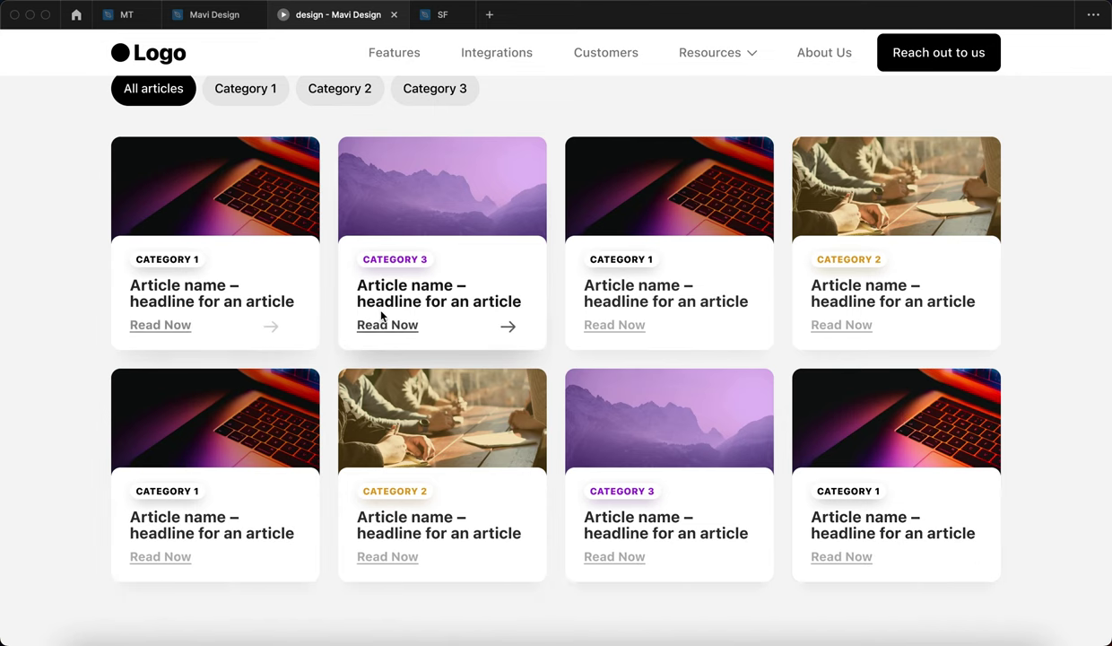
Test the article filters in the prototype by switching the listing to Category 1 and Category 2.
scroll(313, 233, "up", 1)
left_click(223, 126)
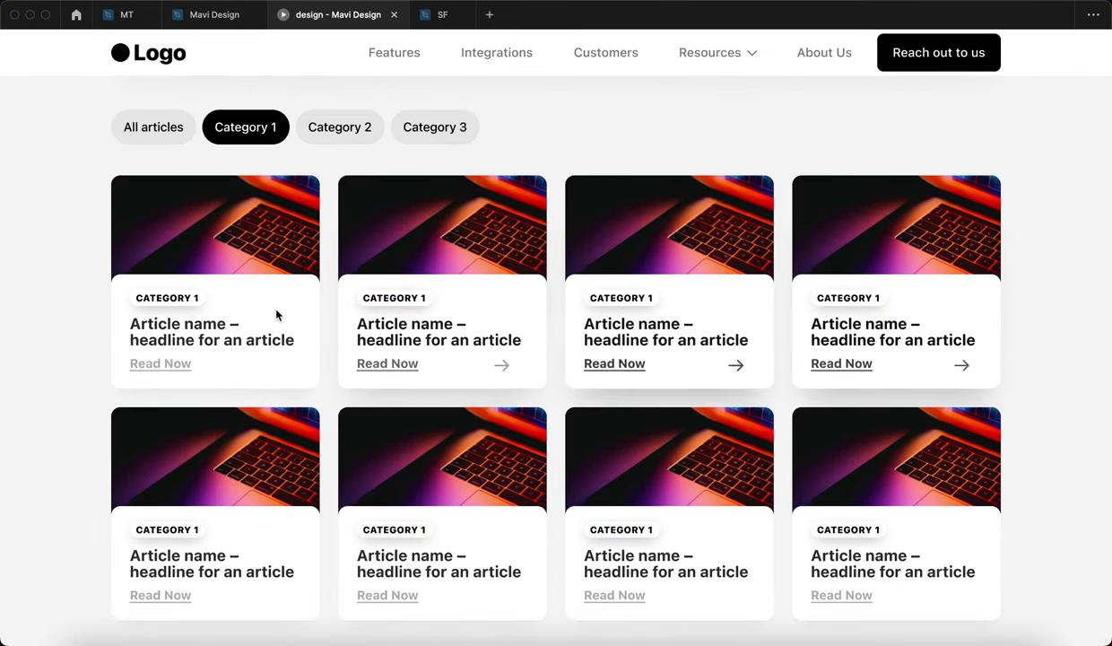
left_click(357, 134)
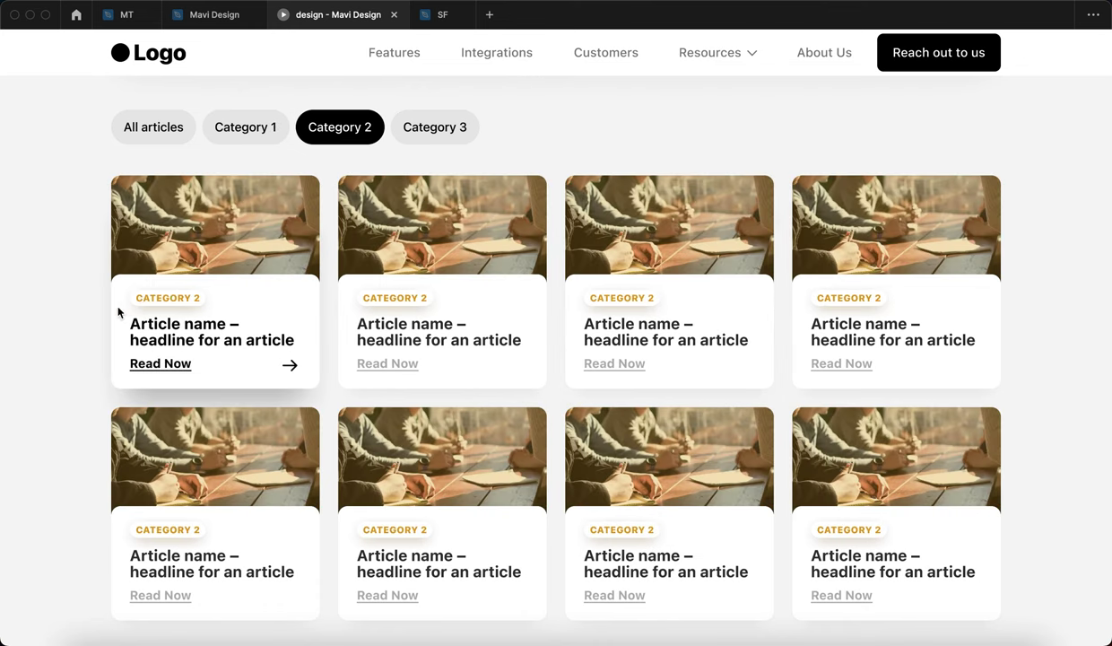
Test the Category 3 and All articles filters in the prototype and review the article cards each one lists.
left_click(456, 134)
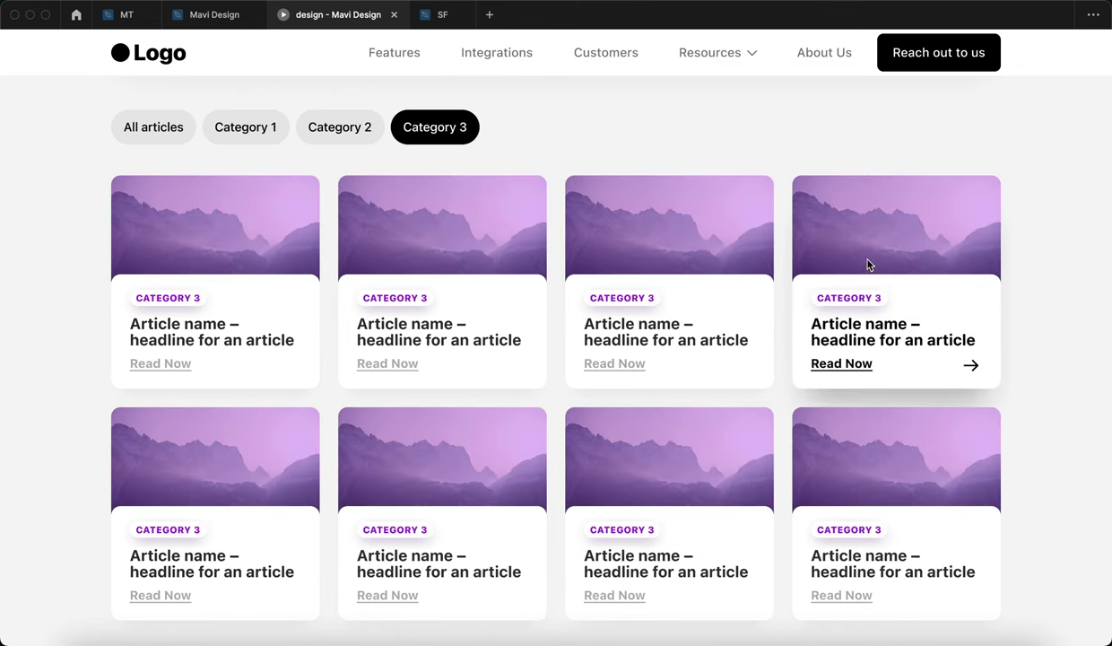
scroll(869, 517, "down", 2)
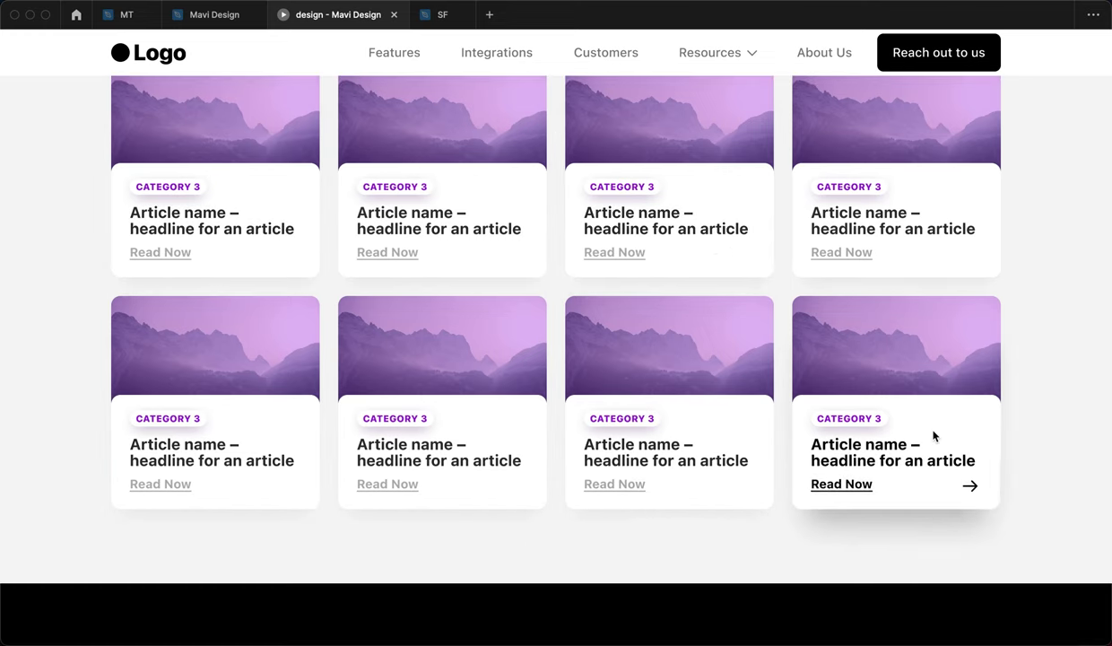
scroll(933, 436, "up", 10)
scroll(924, 365, "down", 5)
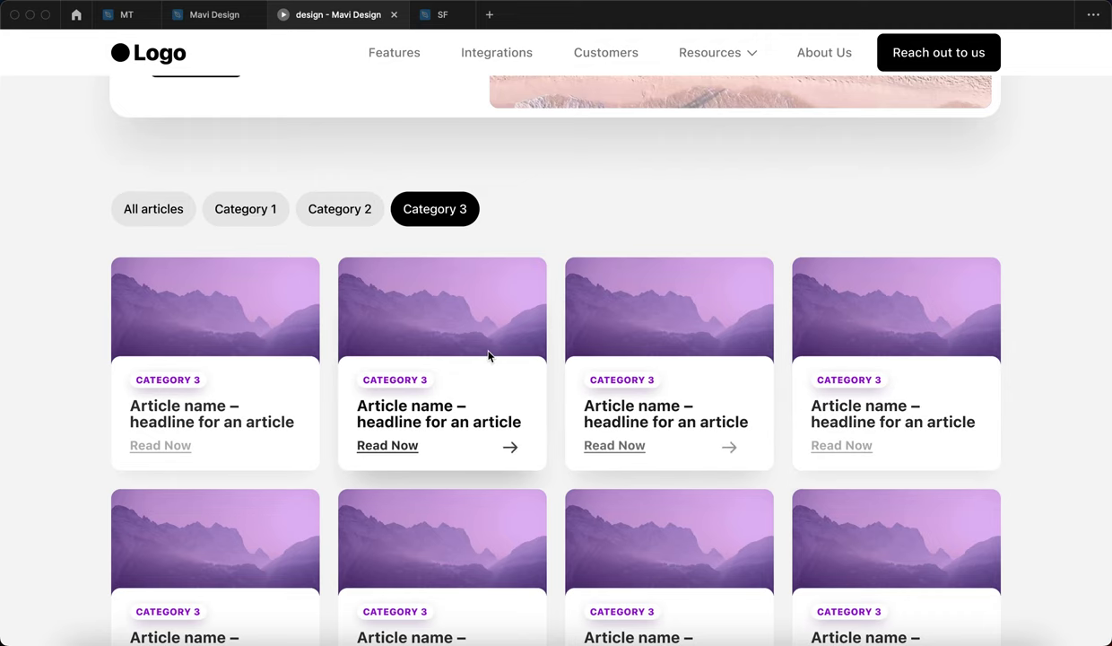
left_click(176, 215)
scroll(240, 368, "down", 1)
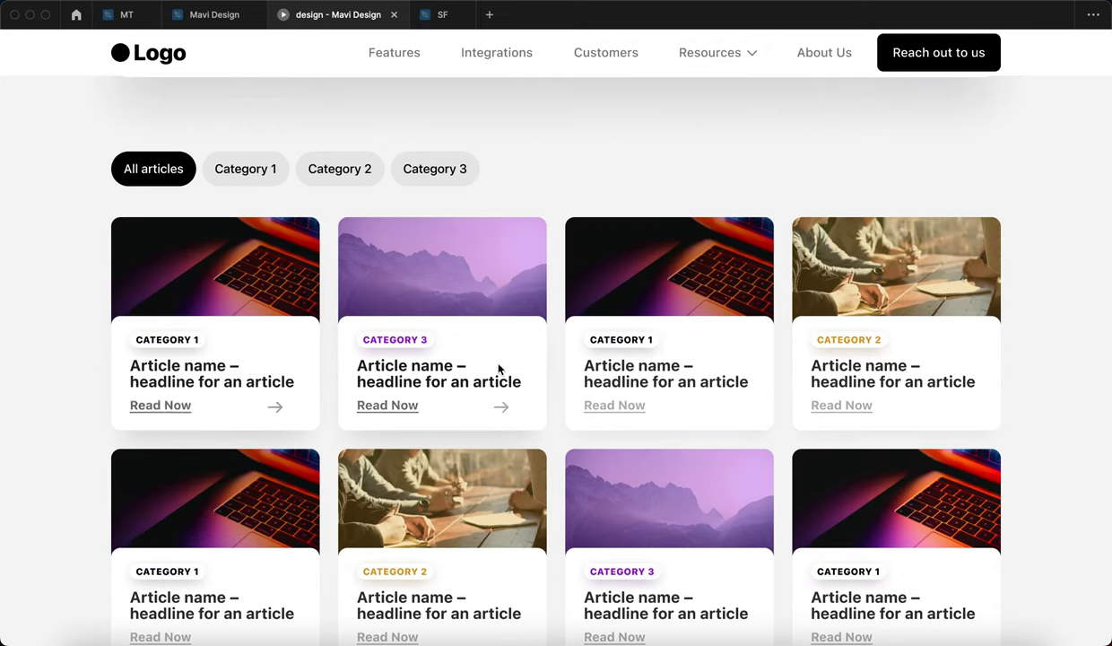
scroll(933, 395, "down", 3)
scroll(940, 418, "up", 10)
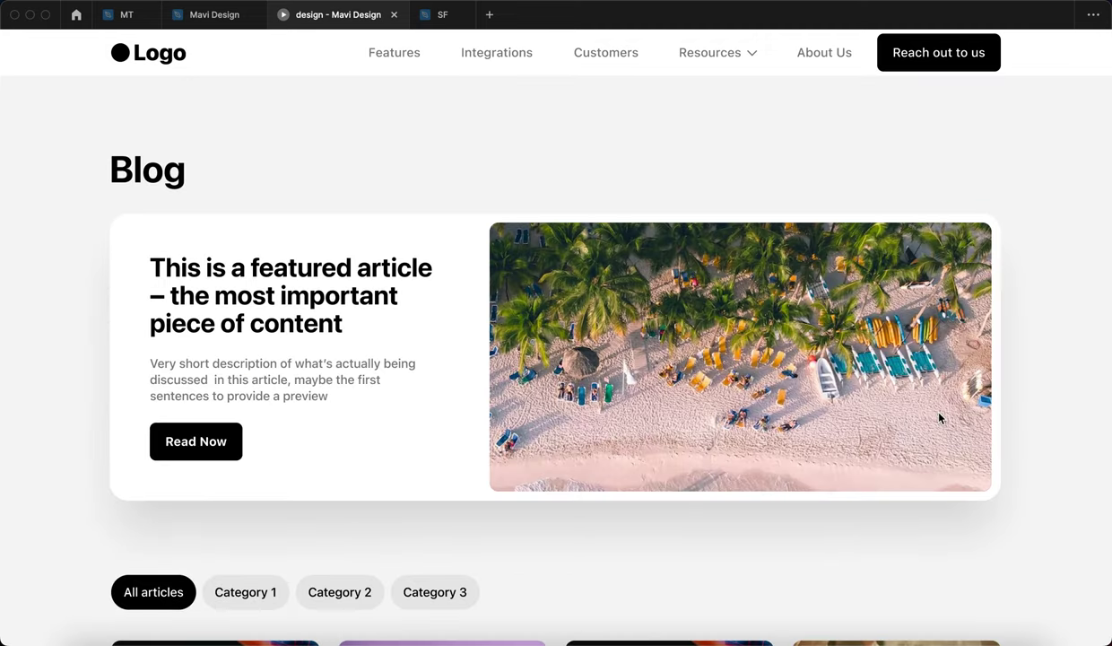
Go to the prototype's homepage through the logo, reopen the blog page through the Resources navigation and look at its article listing.
left_click(174, 59)
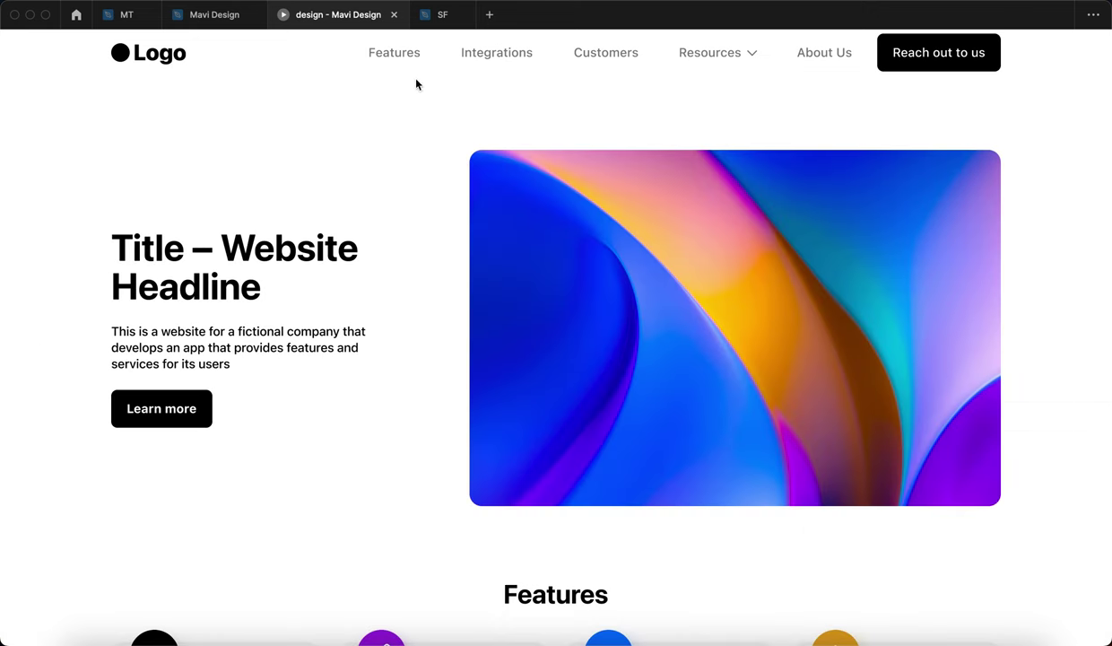
mouse_move(737, 49)
left_click(707, 105)
left_click(682, 198)
scroll(432, 373, "down", 5)
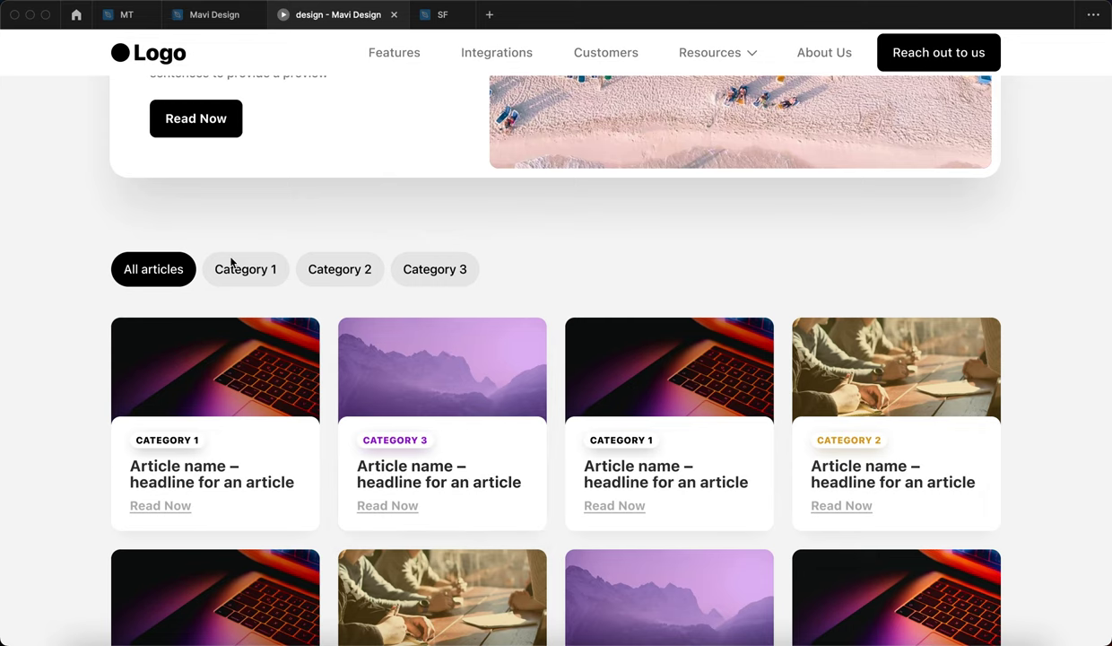
left_click(88, 478)
scroll(91, 479, "down", 1)
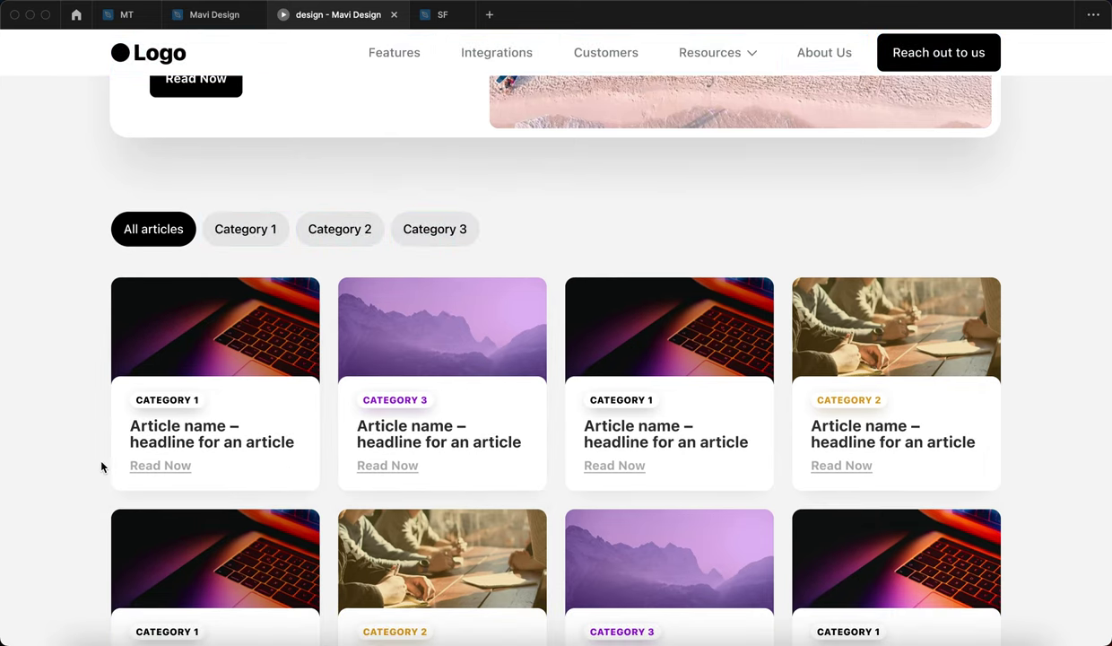
Return to the prototype's homepage through the logo and look down the page.
left_click(126, 65)
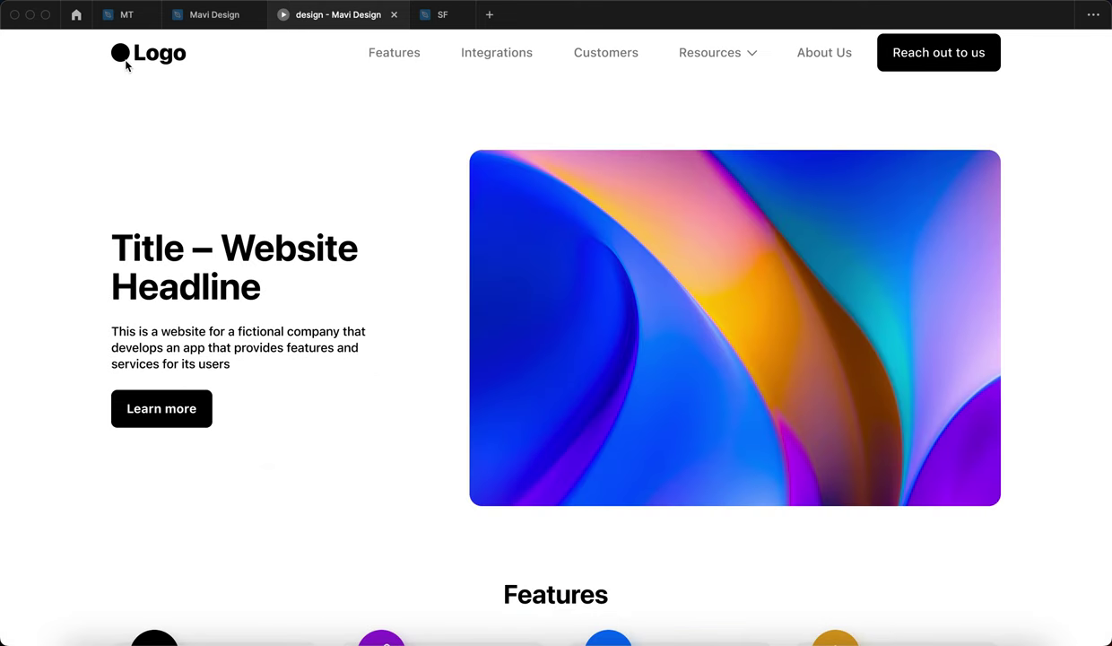
left_click(275, 183)
scroll(315, 385, "down", 10)
Switch to the Mavi Design file and examine the homepage, its components and the overall layout of all page frames.
left_click(199, 20)
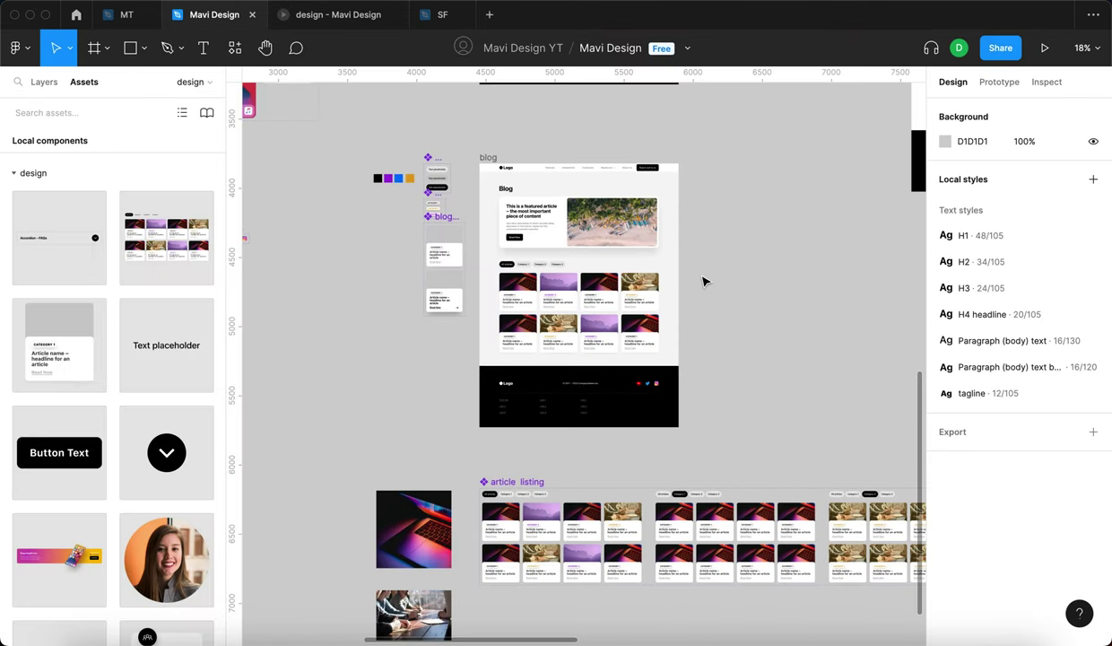
scroll(770, 284, "down", 6)
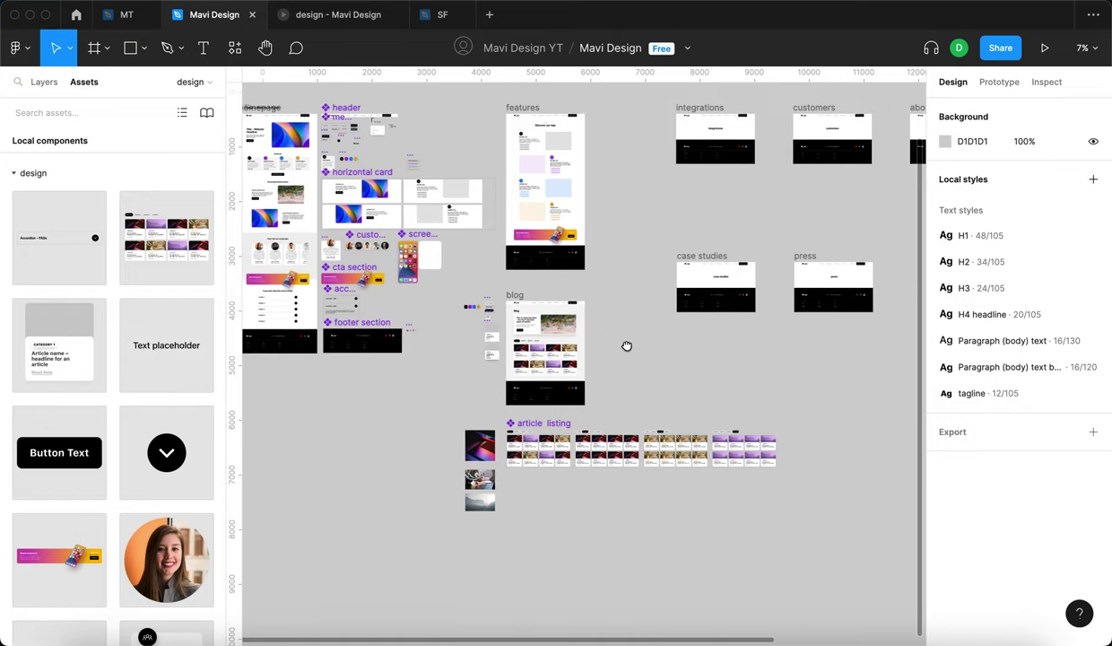
scroll(449, 318, "left", 3)
scroll(406, 396, "up", 5)
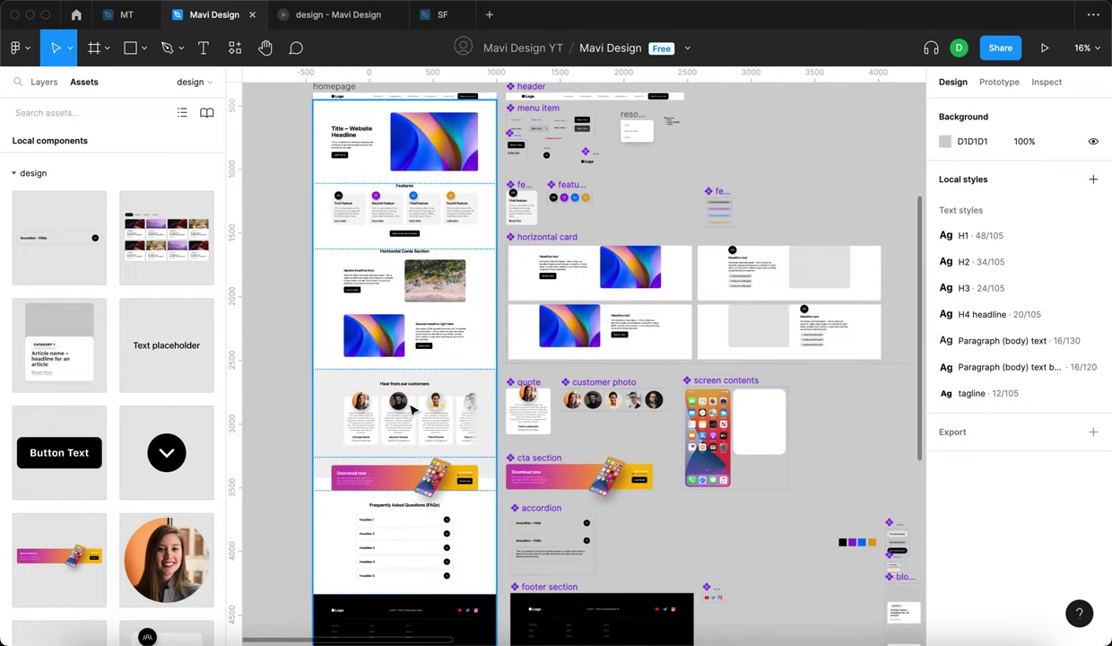
scroll(431, 408, "right", 1)
scroll(629, 422, "down", 3)
scroll(635, 443, "right", 3)
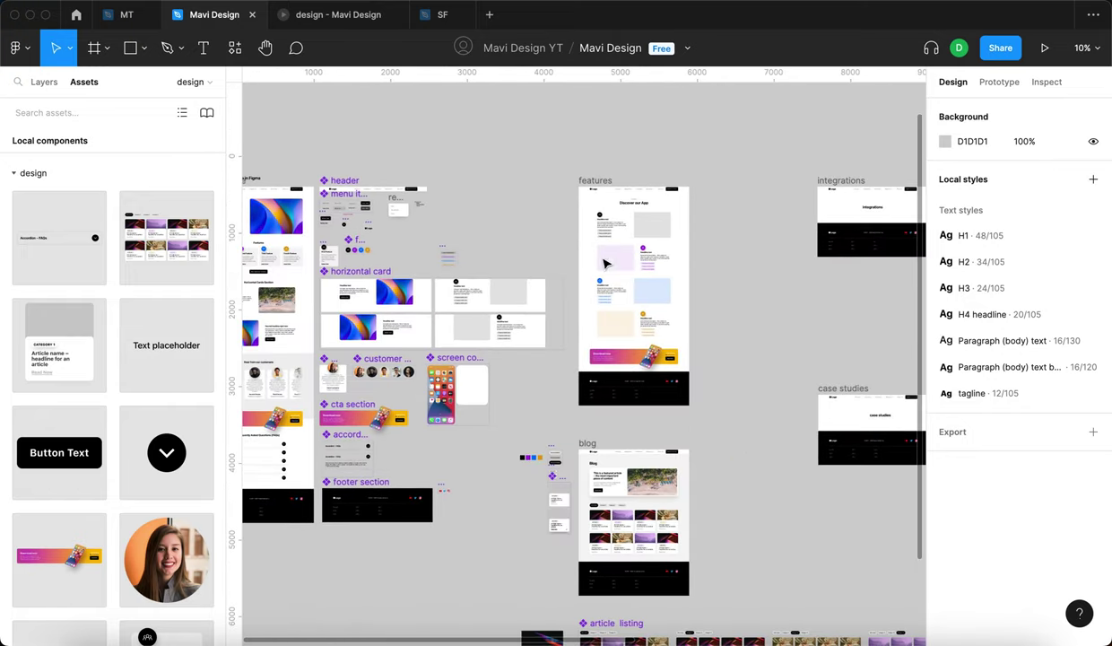
scroll(544, 319, "down", 4)
scroll(556, 332, "right", 3)
scroll(556, 332, "down", 1)
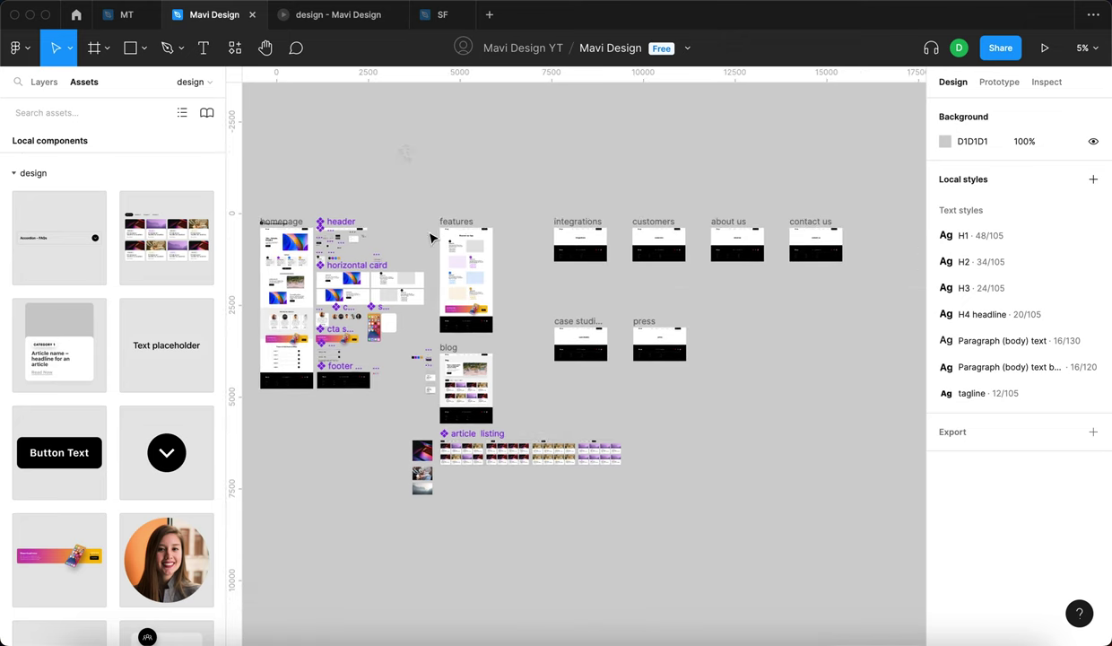
Examine the features and blog page frames on the canvas, finishing with a close look at the completed blog page.
scroll(430, 240, "up", 5)
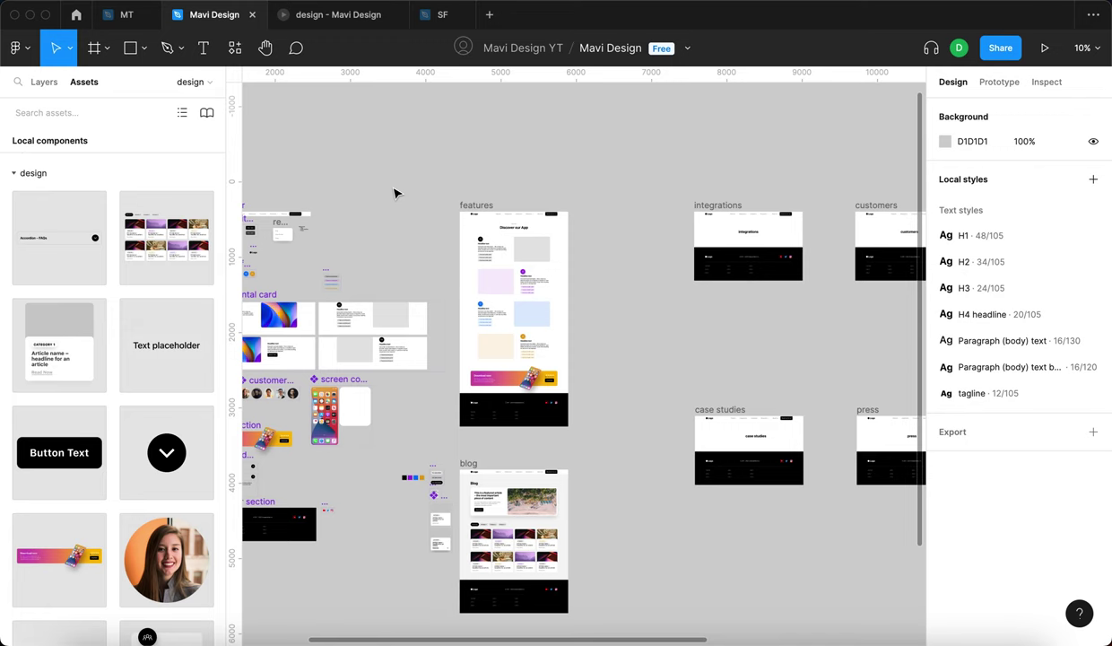
scroll(538, 341, "down", 2)
scroll(652, 465, "left", 1)
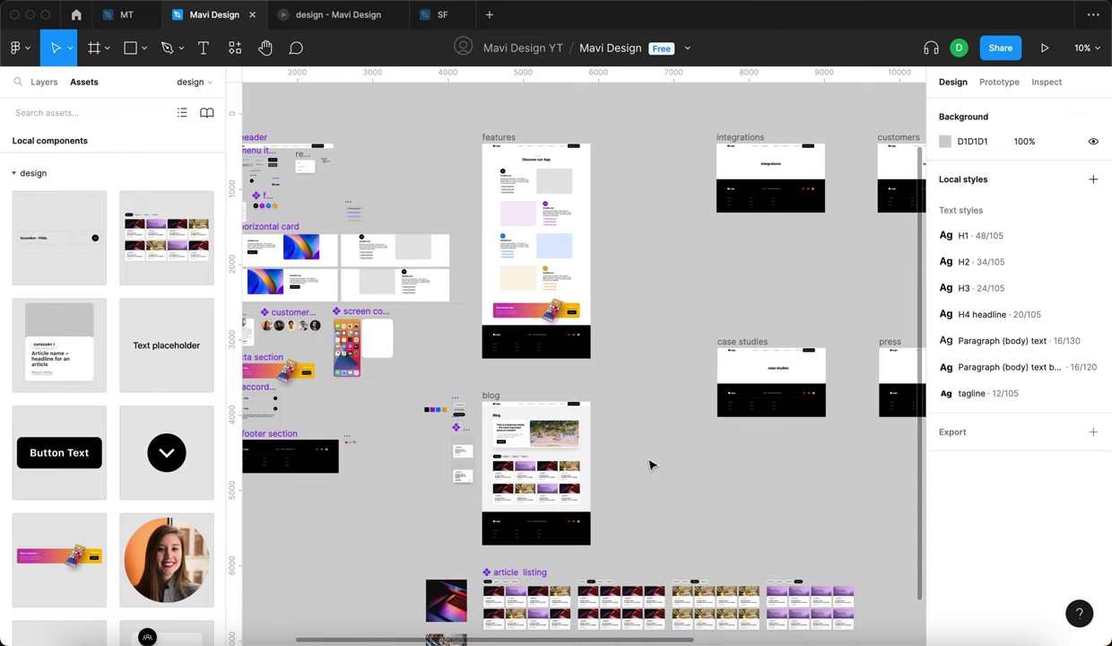
scroll(652, 465, "down", 2)
scroll(544, 434, "up", 5)
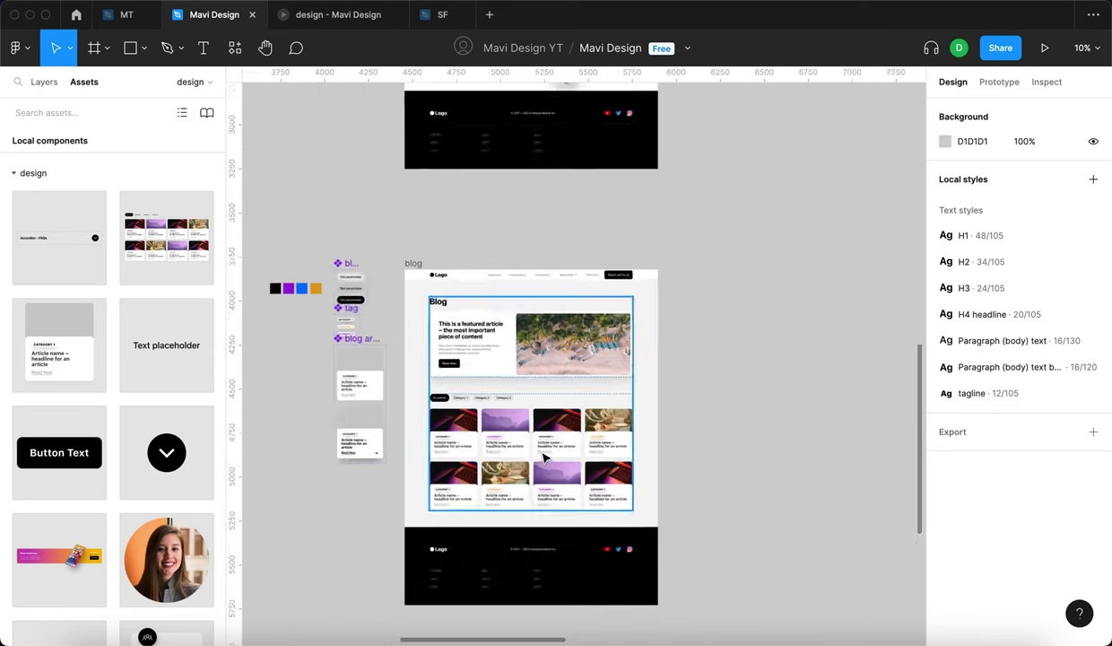
scroll(544, 458, "left", 3)
scroll(817, 439, "down", 3)
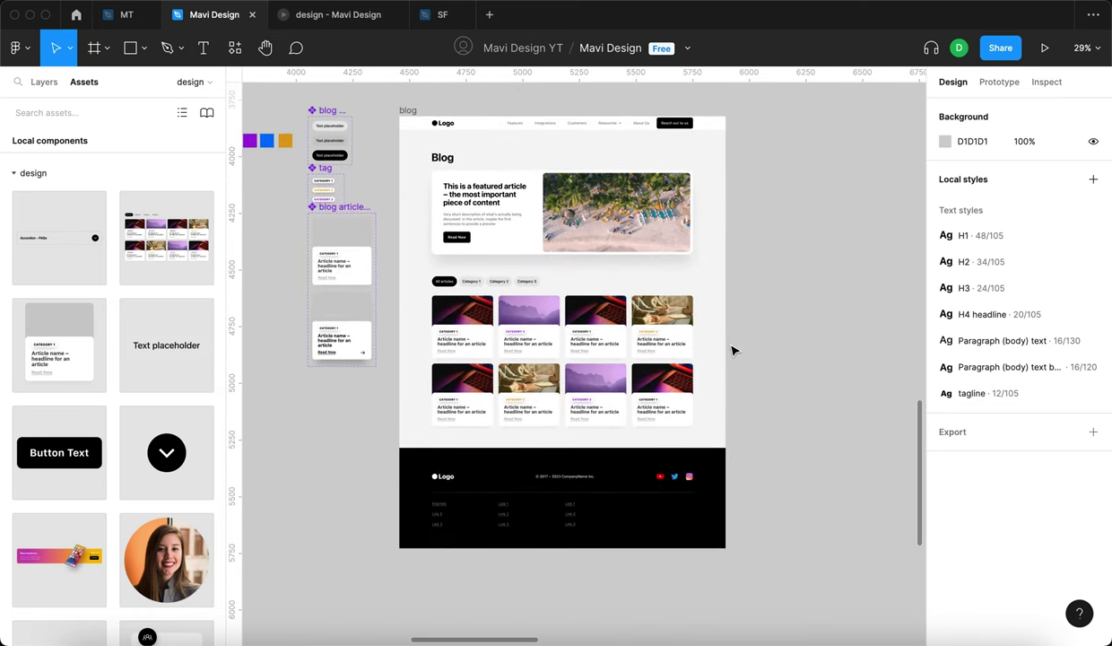